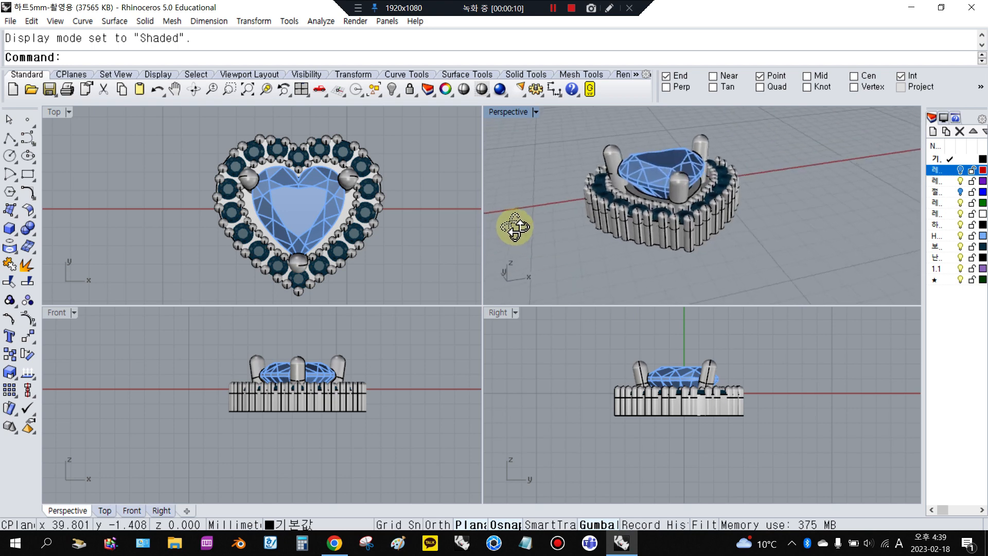
- Hide the layers holding the large heart gem and the small round stones
{"action": "scroll", "coordinate": [631, 149], "scroll_direction": "up", "scroll_amount": 2}
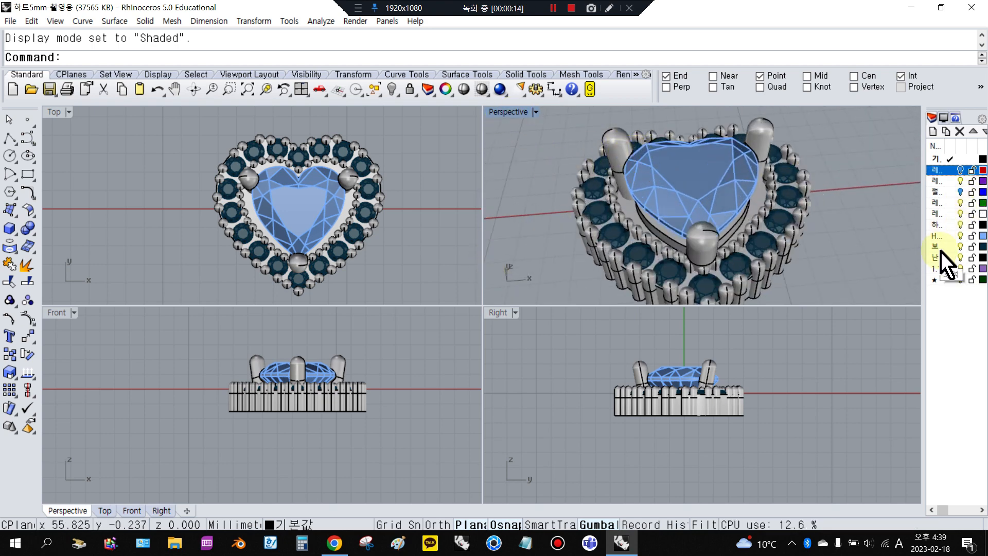
{"action": "key", "text": "ctrl+a"}
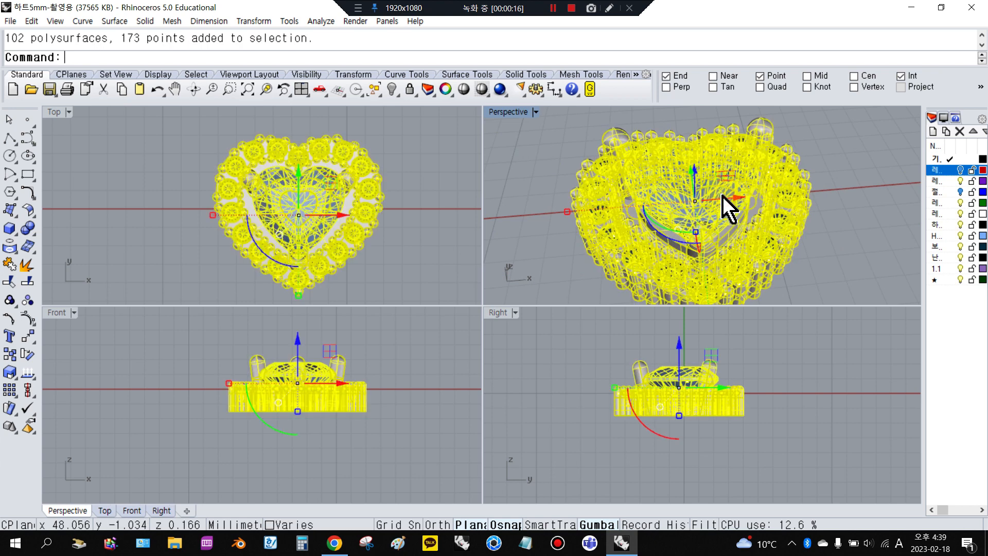
{"action": "left_click", "coordinate": [761, 126]}
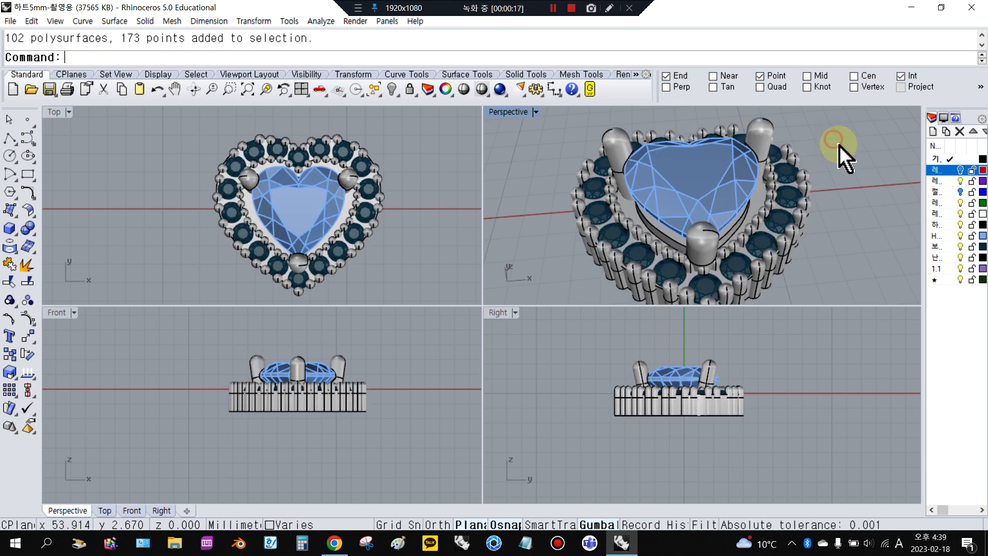
{"action": "left_click", "coordinate": [960, 236]}
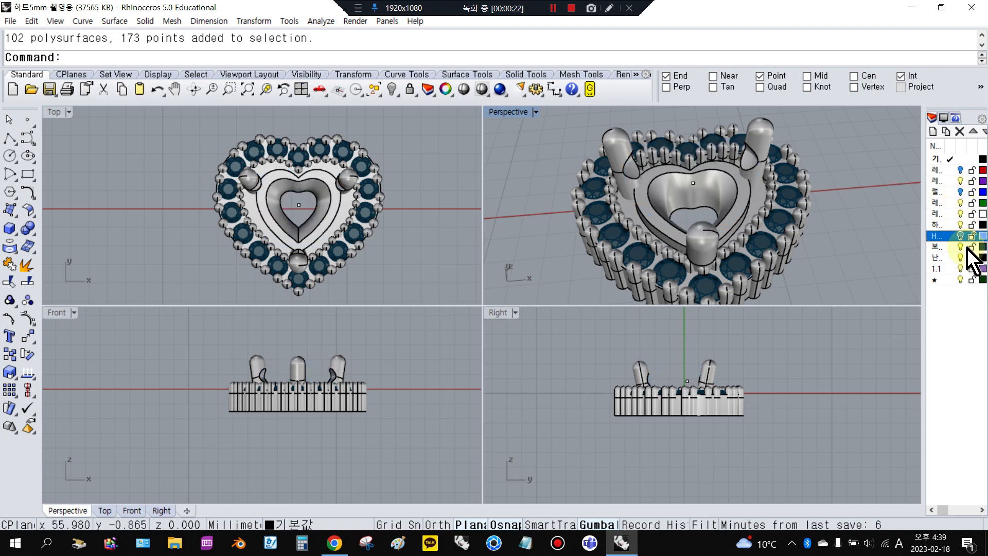
{"action": "left_click", "coordinate": [961, 247]}
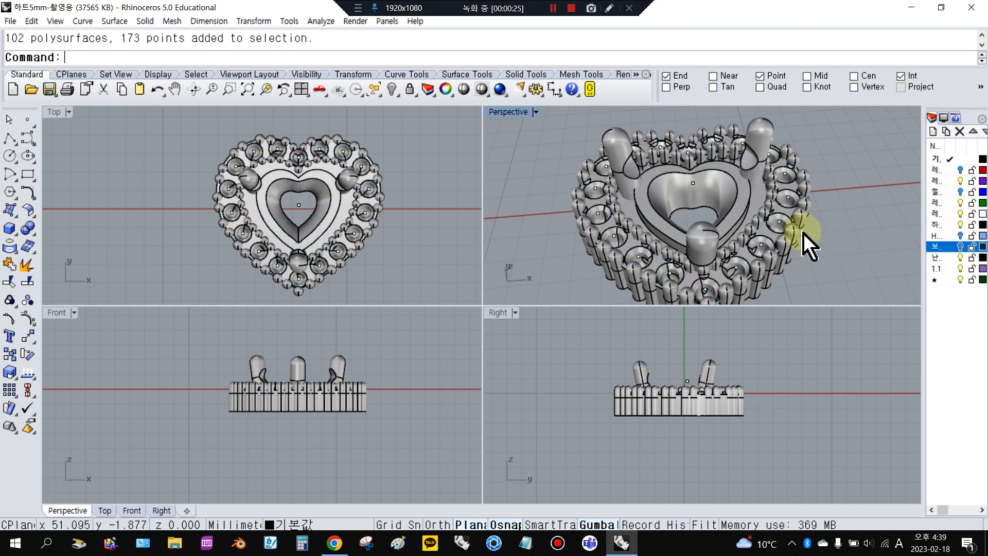
- Inspect the setting's underside in a shaded preview and turn the small round stones' layer back on
{"action": "right_click_drag", "start_coordinate": [803, 286], "coordinate": [746, 276]}
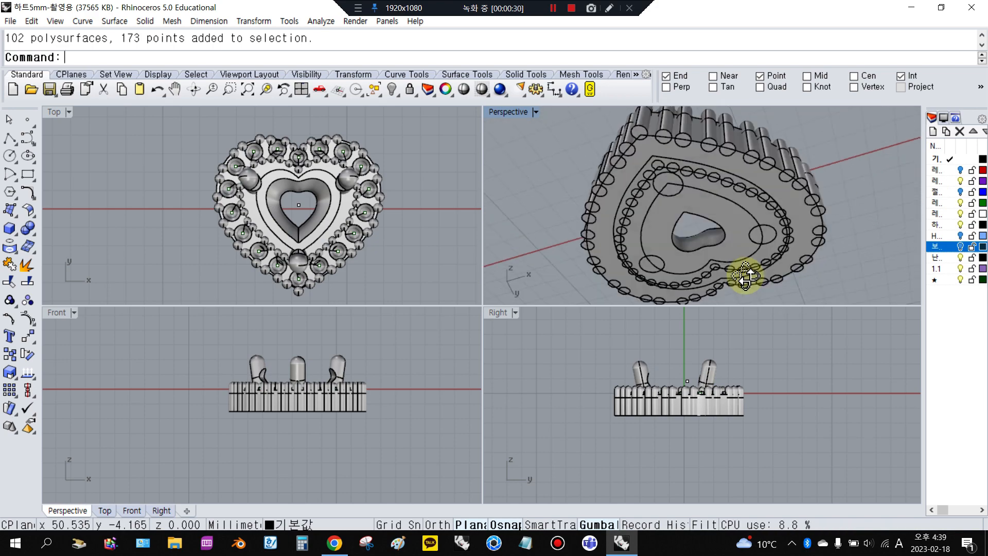
{"action": "right_click", "coordinate": [466, 91]}
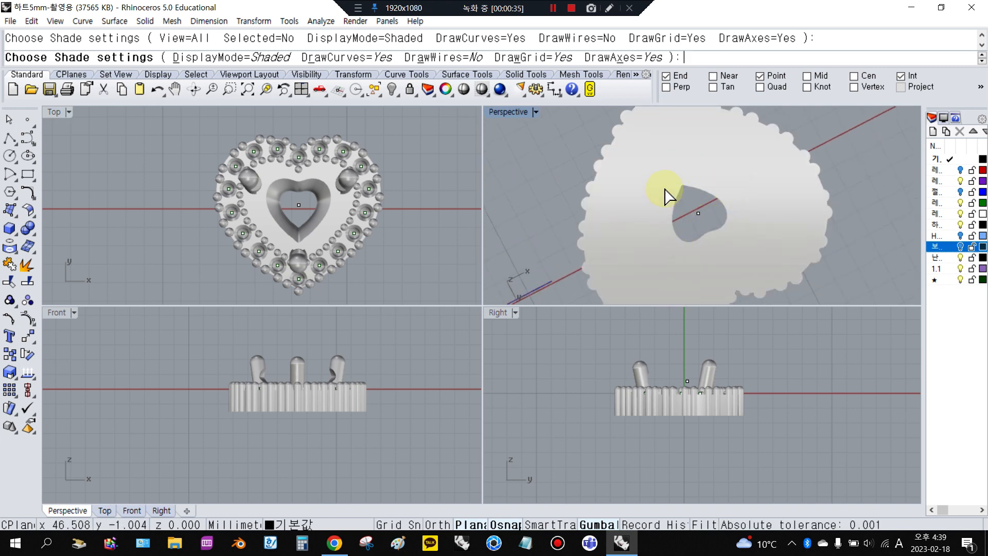
{"action": "mouse_move", "coordinate": [677, 167]}
{"action": "right_mouse_down"}
{"action": "mouse_move", "coordinate": [658, 214]}
{"action": "mouse_move", "coordinate": [651, 199]}
{"action": "mouse_move", "coordinate": [655, 266]}
{"action": "mouse_move", "coordinate": [684, 187]}
{"action": "mouse_move", "coordinate": [728, 280]}
{"action": "mouse_move", "coordinate": [713, 221]}
{"action": "mouse_move", "coordinate": [822, 198]}
{"action": "right_mouse_up"}
{"action": "left_click", "coordinate": [960, 246]}
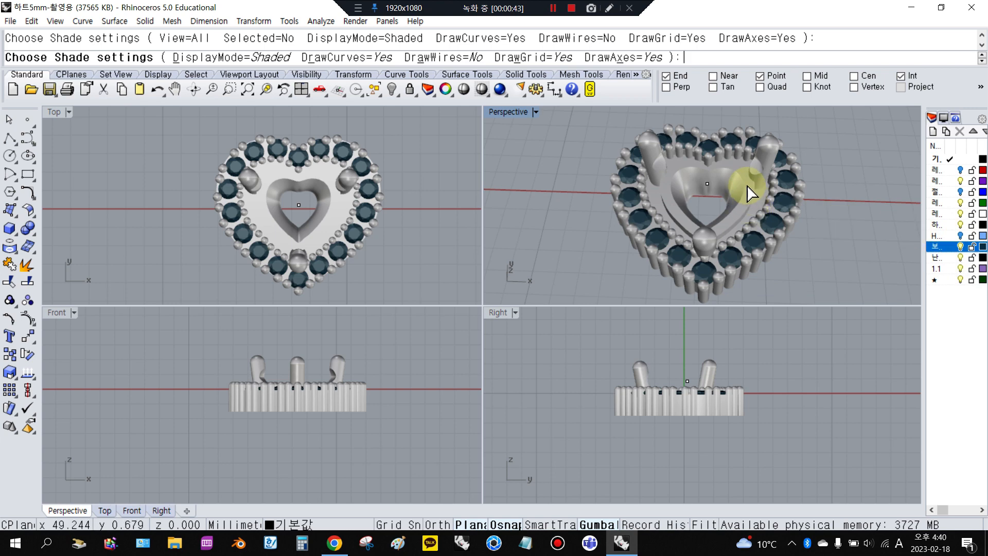
- Ungroup all parts of the setting and hide the inner heart-shaped base piece
{"action": "key", "text": "ctrl+a"}
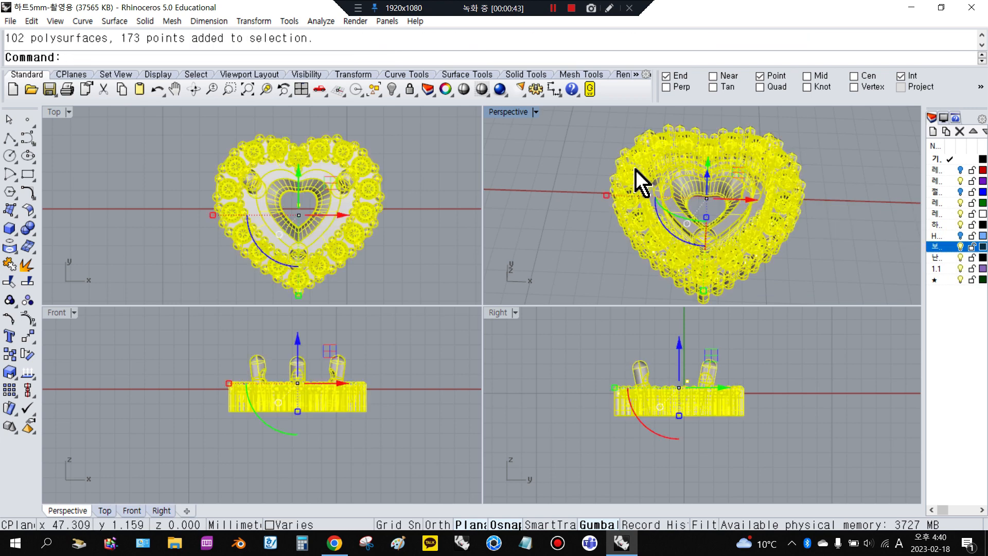
{"action": "left_click", "coordinate": [28, 299]}
{"action": "left_click", "coordinate": [420, 180]}
{"action": "scroll", "coordinate": [644, 204], "scroll_direction": "up", "scroll_amount": 3}
{"action": "left_click", "coordinate": [684, 194]}
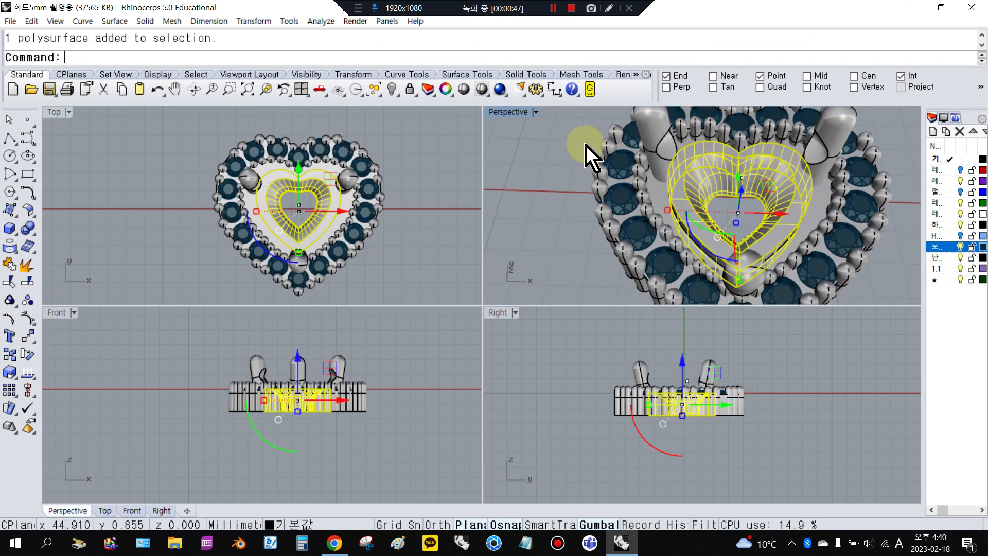
{"action": "left_click", "coordinate": [393, 89]}
- Hide the three large prongs and the heart-shaped plate inside the ring of small stones
{"action": "left_click", "coordinate": [664, 165]}
{"action": "key", "text": "ctrl+h"}
{"action": "left_click", "coordinate": [812, 165]}
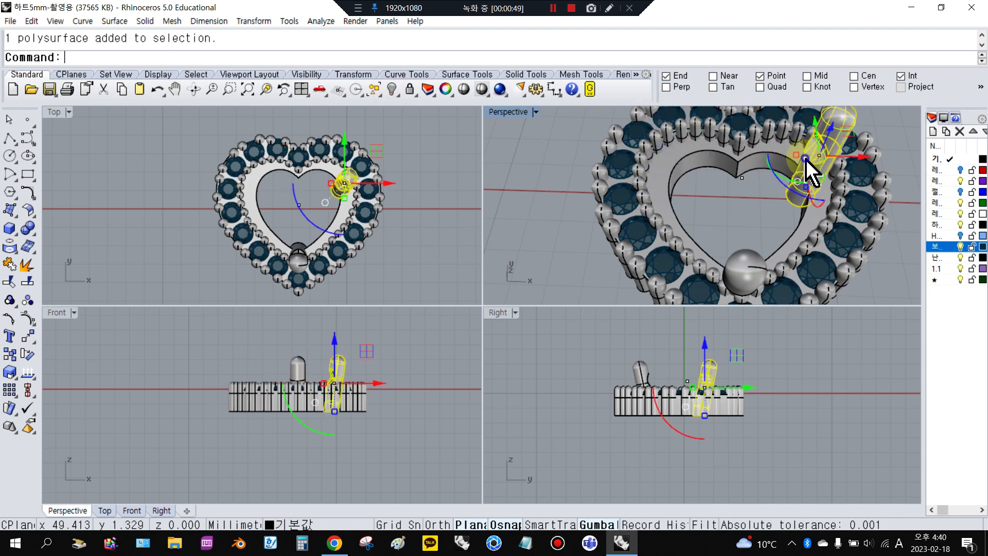
{"action": "key", "text": "ctrl+h"}
{"action": "left_click", "coordinate": [811, 187]}
{"action": "key", "text": "ctrl+h"}
{"action": "left_click", "coordinate": [752, 273]}
{"action": "key", "text": "ctrl+h"}
- Examine the remaining heart-shaped halo of small stones and prongs from several angles
{"action": "scroll", "coordinate": [662, 194], "scroll_direction": "down", "scroll_amount": 3}
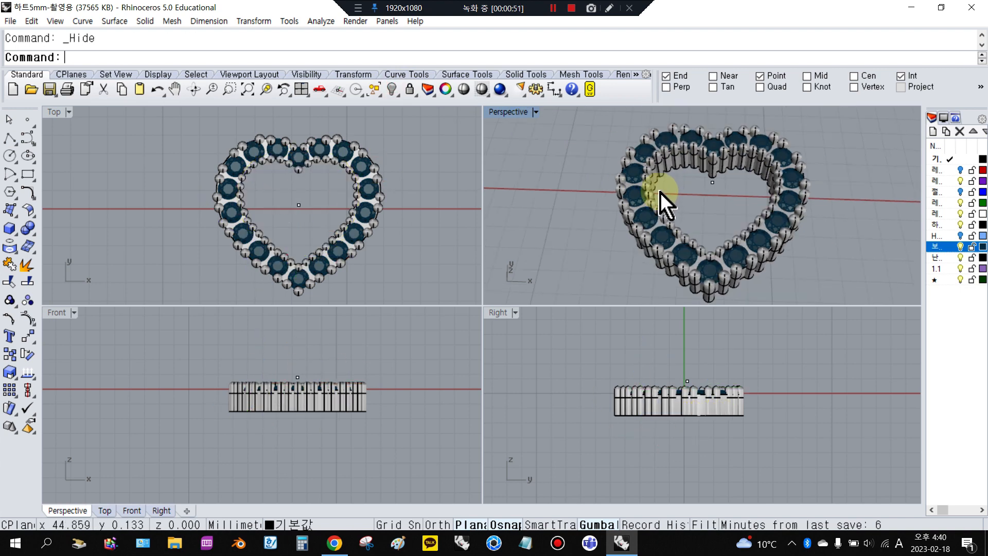
{"action": "right_click_drag", "start_coordinate": [662, 194], "coordinate": [700, 250]}
{"action": "scroll", "coordinate": [687, 236], "scroll_direction": "down", "scroll_amount": 4}
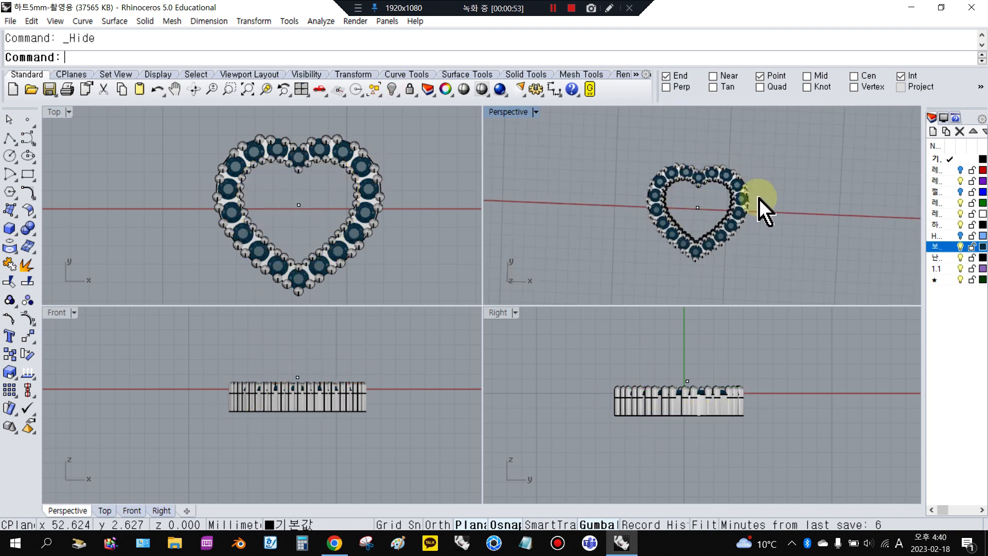
{"action": "right_click_drag", "start_coordinate": [652, 194], "coordinate": [702, 159]}
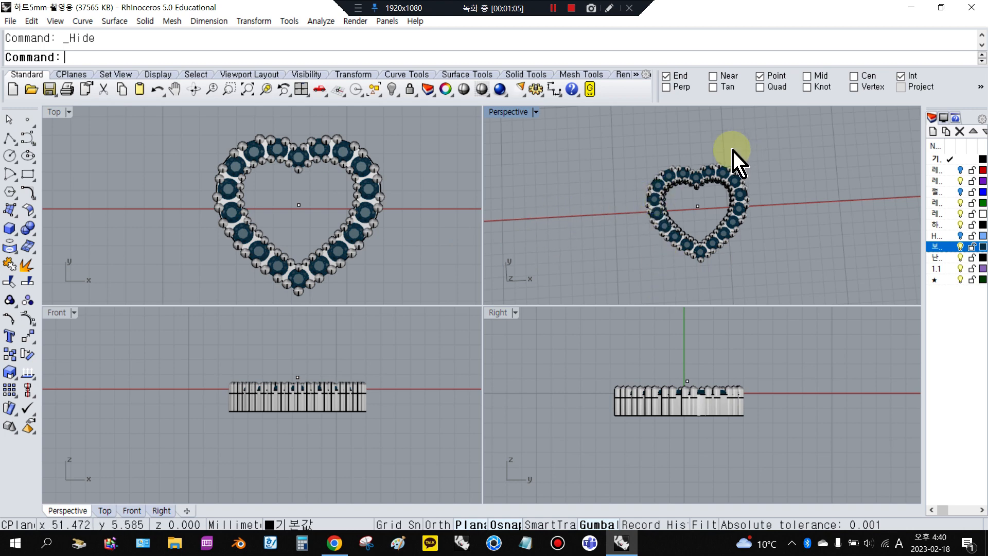
{"action": "right_click_drag", "start_coordinate": [644, 148], "coordinate": [688, 146]}
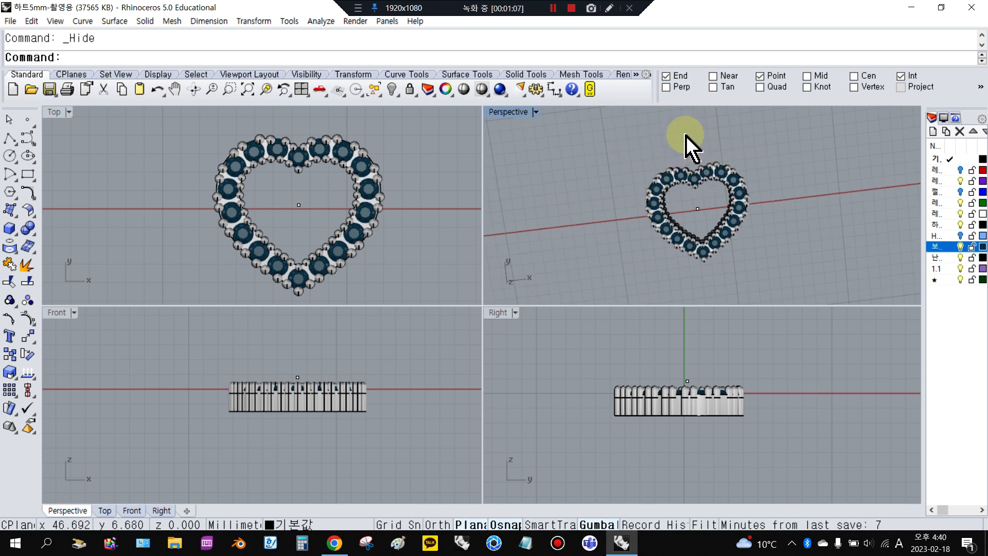
{"action": "scroll", "coordinate": [679, 210], "scroll_direction": "up", "scroll_amount": 5}
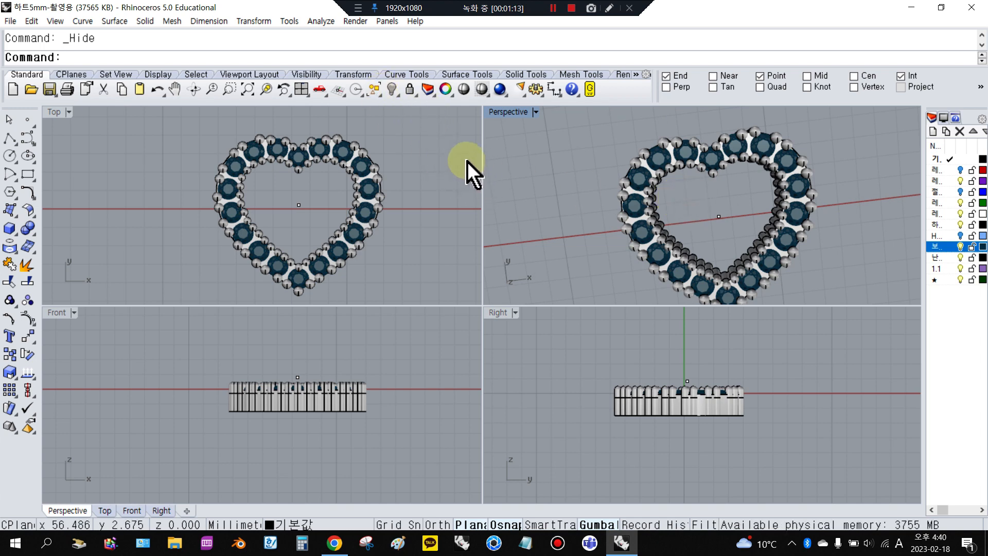
- Undo the part hides, the ungrouping and the layer visibility changes to restore the complete setting with its heart gem
{"action": "left_click", "coordinate": [156, 90]}
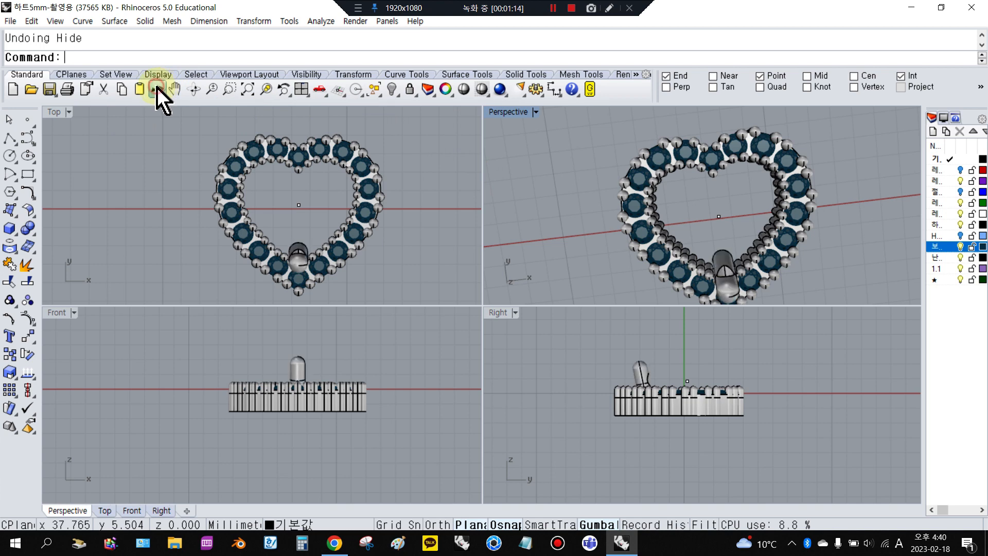
{"action": "left_click", "coordinate": [156, 90]}
{"action": "left_click", "coordinate": [156, 90]}
{"action": "left_click", "coordinate": [156, 90]}
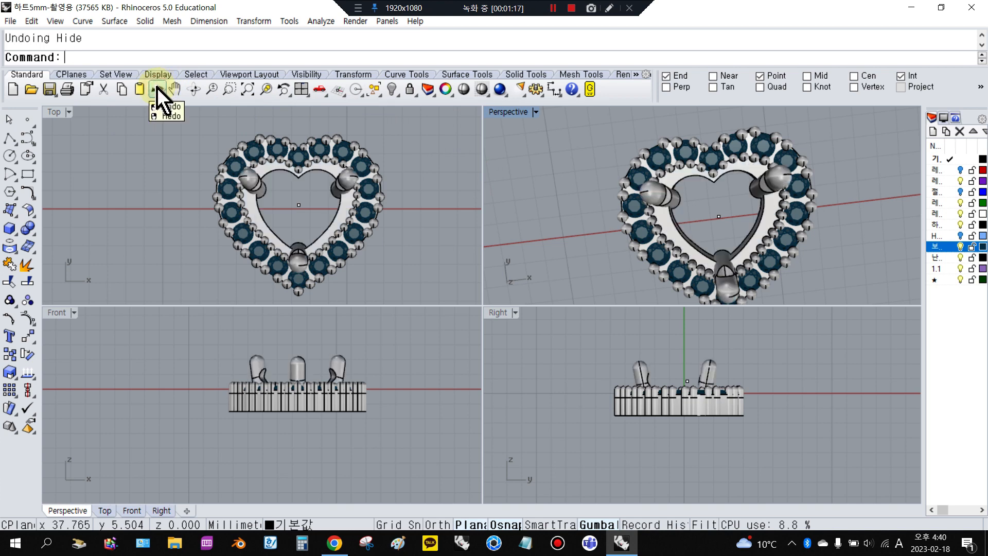
{"action": "left_click", "coordinate": [156, 90]}
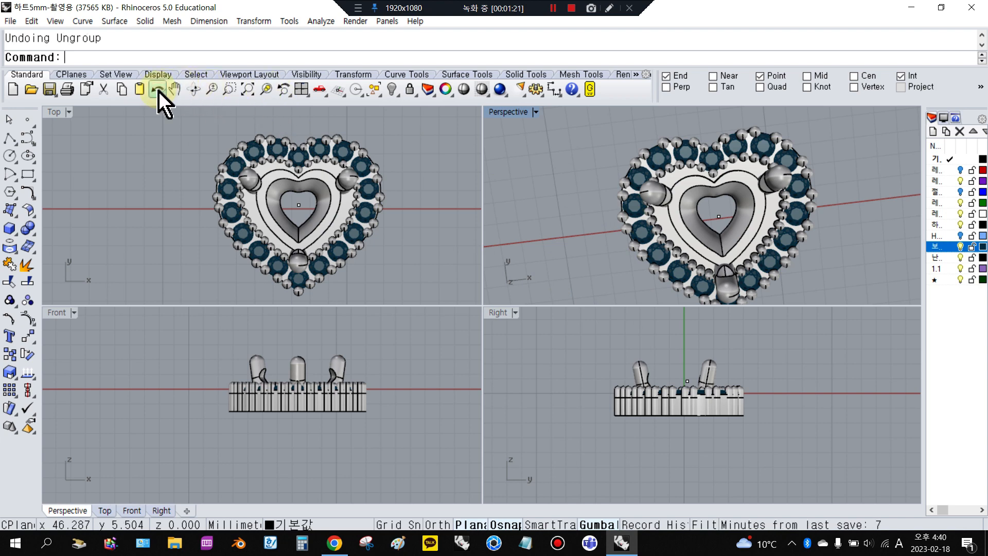
{"action": "left_click", "coordinate": [158, 90]}
{"action": "left_click", "coordinate": [158, 91]}
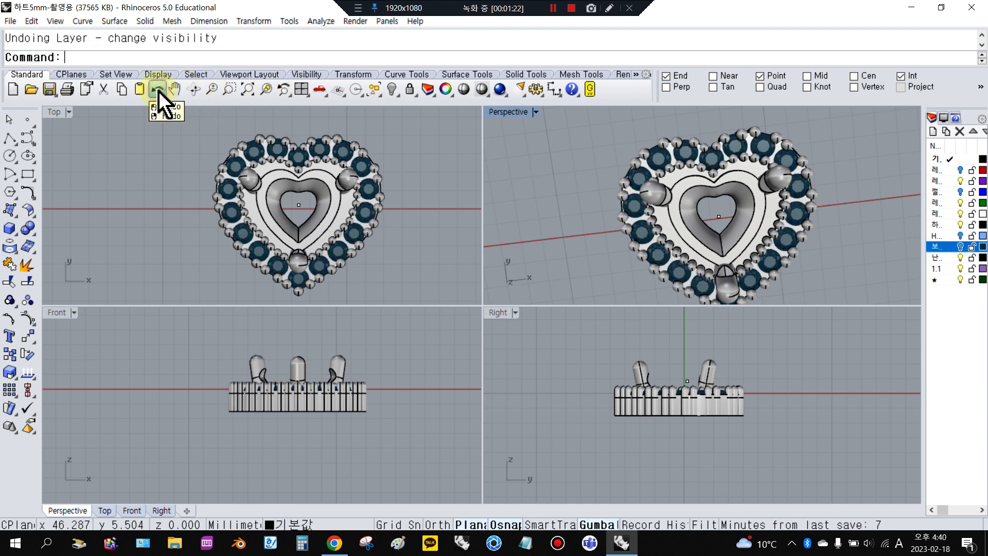
{"action": "left_click", "coordinate": [158, 90]}
- Preview the complete heart setting shaded and view it from above and from the side
{"action": "mouse_move", "coordinate": [587, 237]}
{"action": "right_mouse_down"}
{"action": "mouse_move", "coordinate": [580, 192]}
{"action": "mouse_move", "coordinate": [520, 148]}
{"action": "mouse_move", "coordinate": [523, 208]}
{"action": "right_mouse_up"}
{"action": "left_click", "coordinate": [464, 90]}
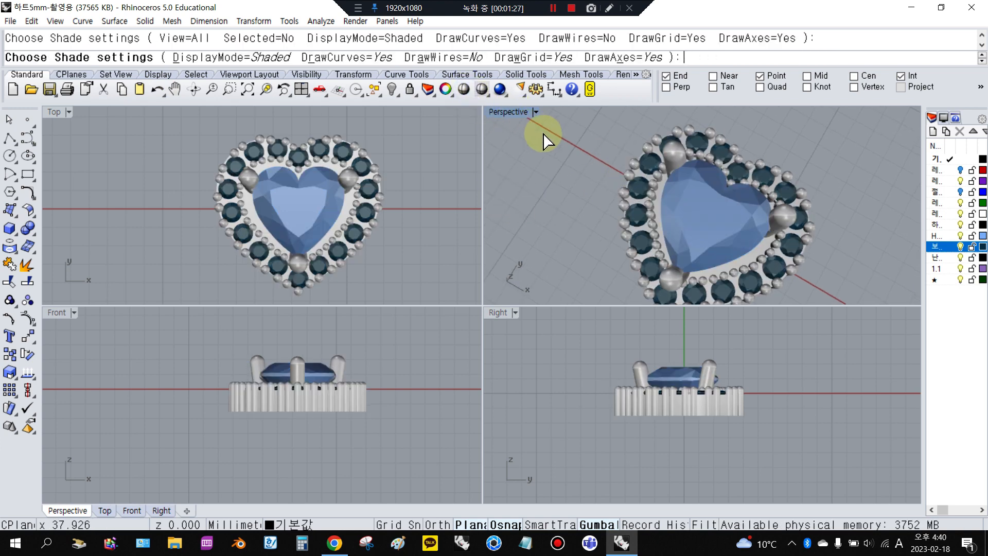
{"action": "right_click_drag", "start_coordinate": [544, 139], "coordinate": [499, 271]}
{"action": "left_click", "coordinate": [425, 226]}
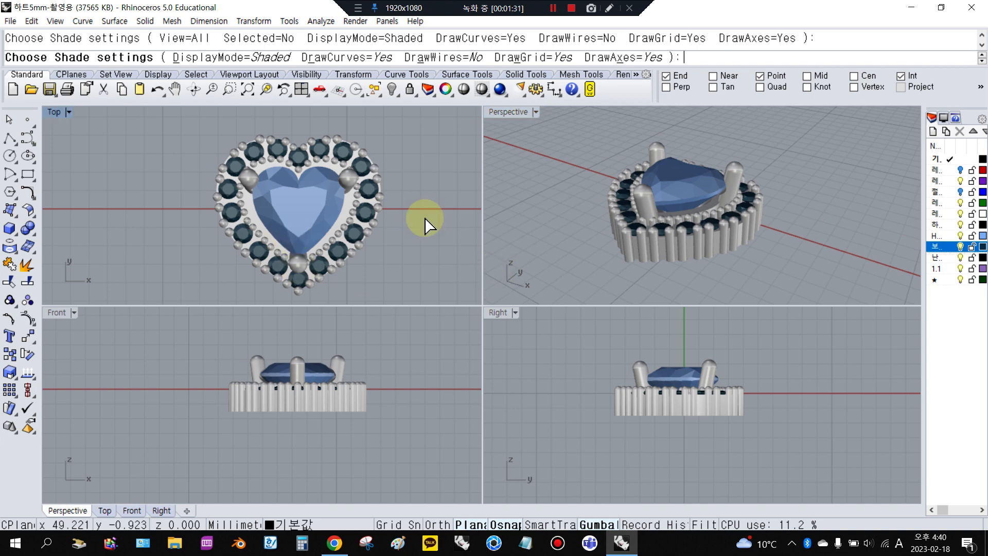
- Show all hidden objects and locate the separate heart stone and dimensioned sample parts in the top view
{"action": "left_click", "coordinate": [394, 91]}
{"action": "scroll", "coordinate": [394, 232], "scroll_direction": "down", "scroll_amount": 5}
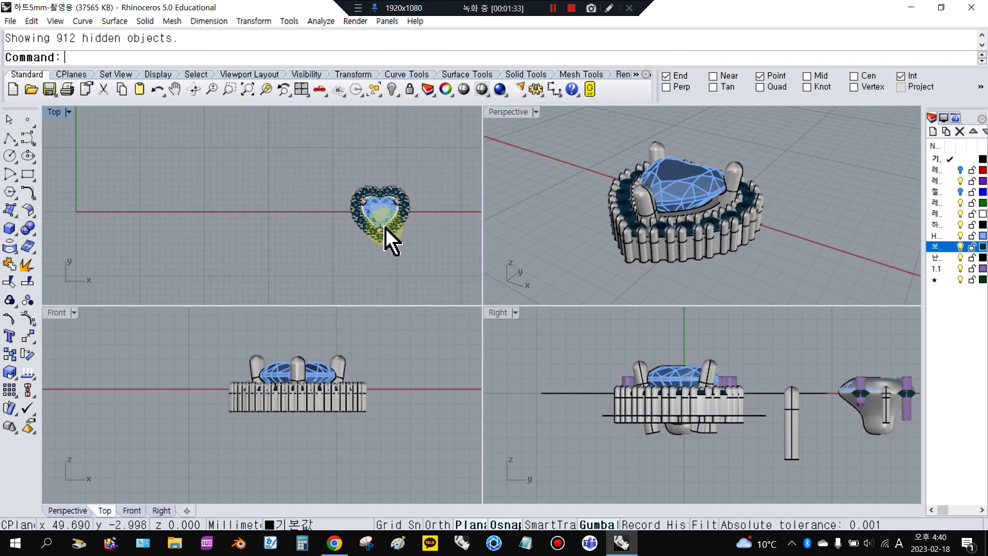
{"action": "scroll", "coordinate": [324, 247], "scroll_direction": "down", "scroll_amount": 5}
{"action": "scroll", "coordinate": [342, 227], "scroll_direction": "up", "scroll_amount": 3}
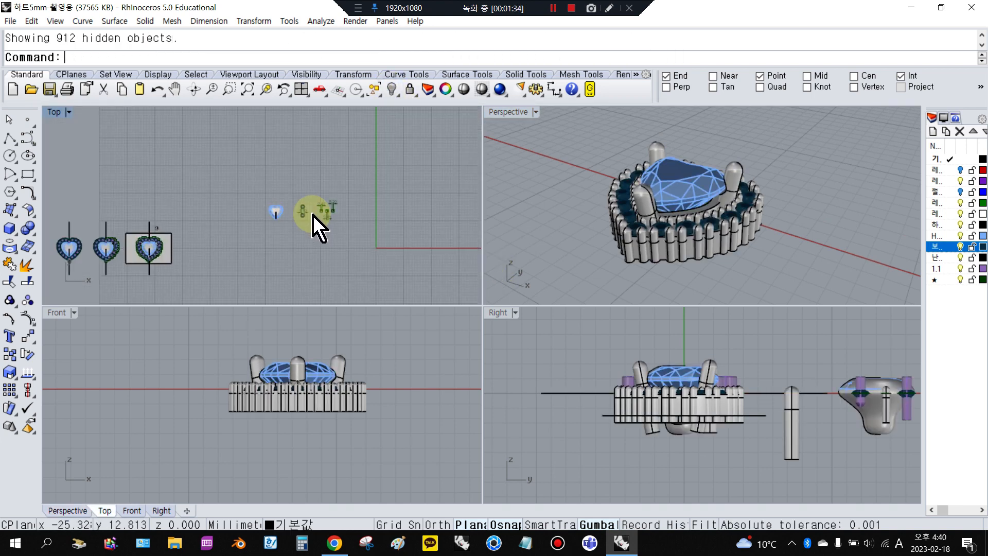
{"action": "scroll", "coordinate": [319, 227], "scroll_direction": "up", "scroll_amount": 5}
- Examine the heart stone, the 1.10 stones and the 0.40, 0.45 and 0.50 prong samples by selecting them
{"action": "left_click", "coordinate": [236, 215]}
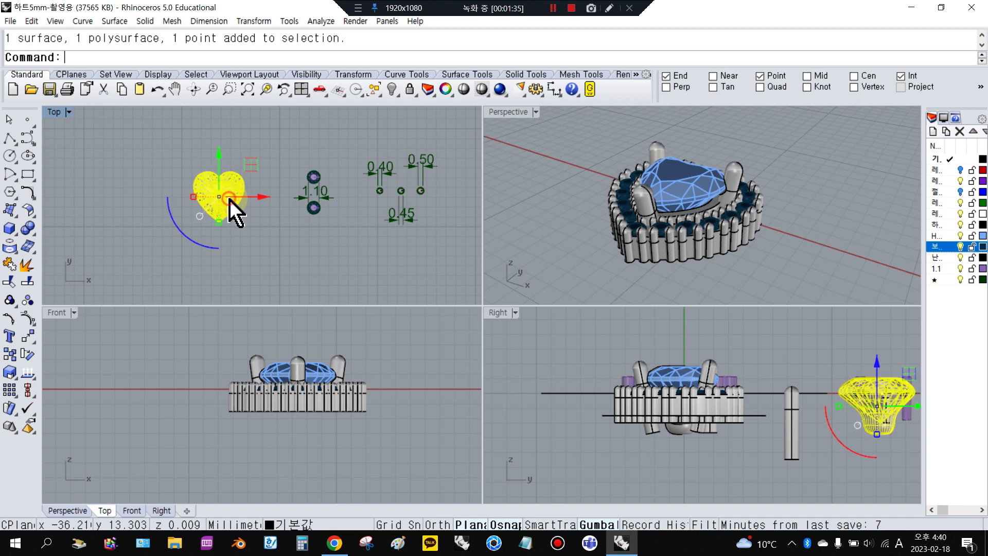
{"action": "left_click", "coordinate": [308, 230]}
{"action": "left_click_drag", "start_coordinate": [268, 128], "coordinate": [461, 265]}
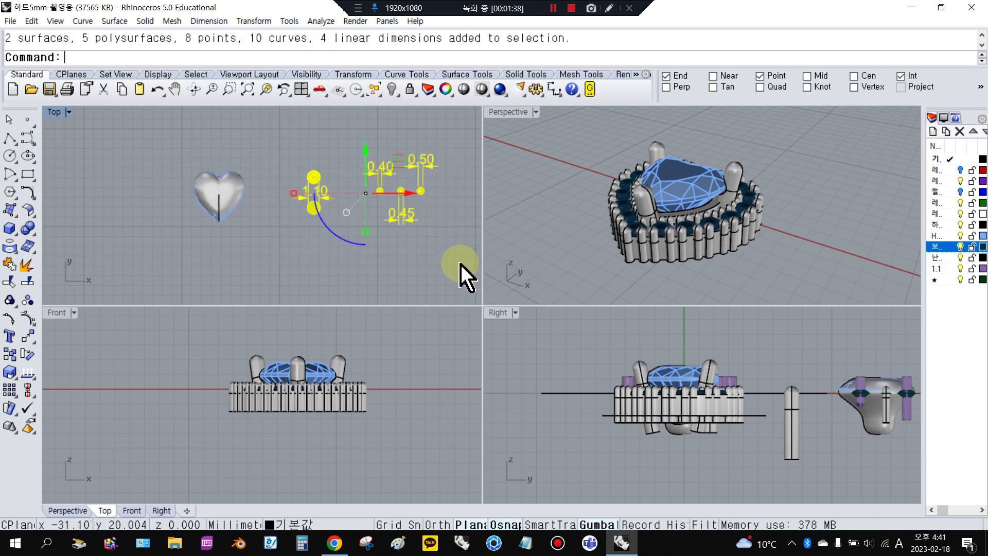
{"action": "scroll", "coordinate": [397, 208], "scroll_direction": "up", "scroll_amount": 2}
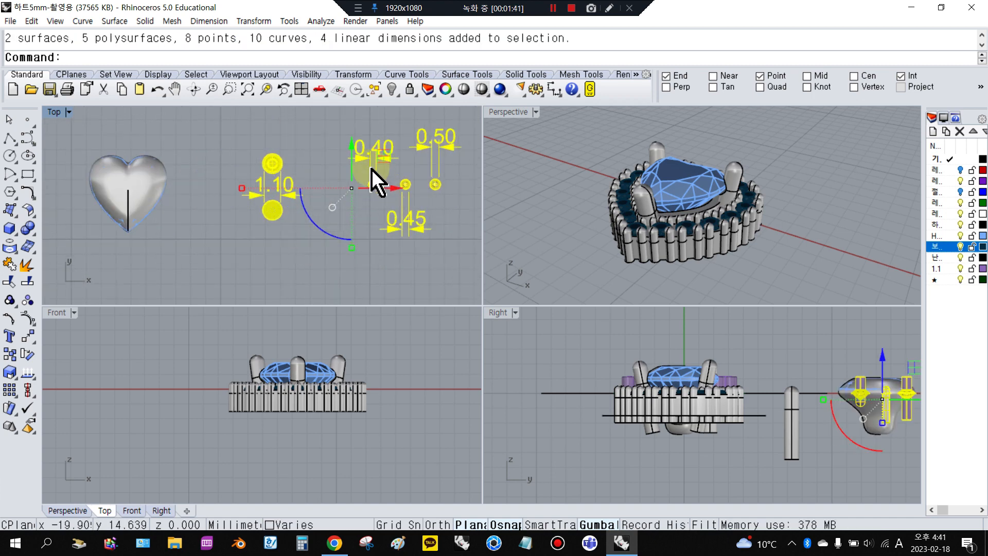
{"action": "left_click", "coordinate": [451, 209]}
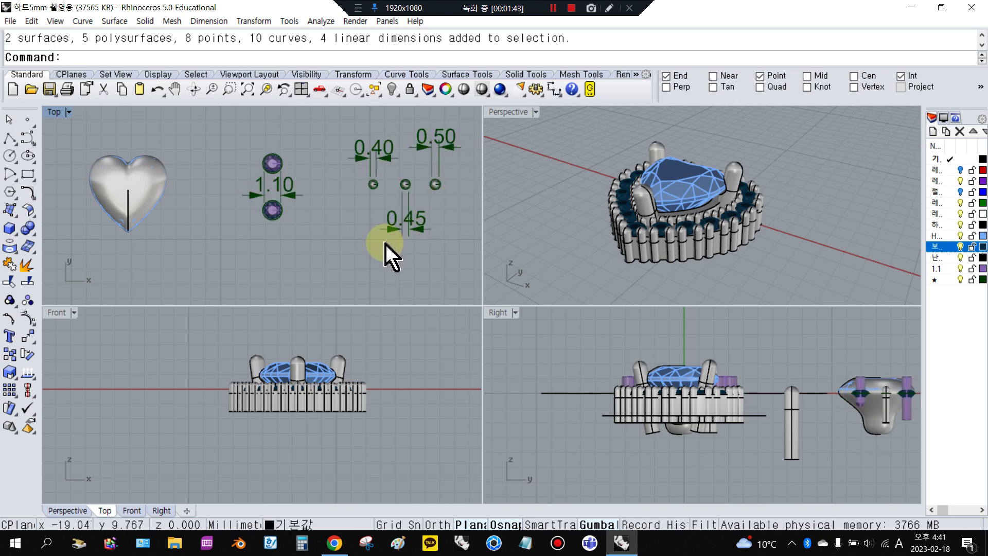
- Check the blog's list of example files in Chrome and return to Rhinoceros
{"action": "left_click", "coordinate": [335, 546]}
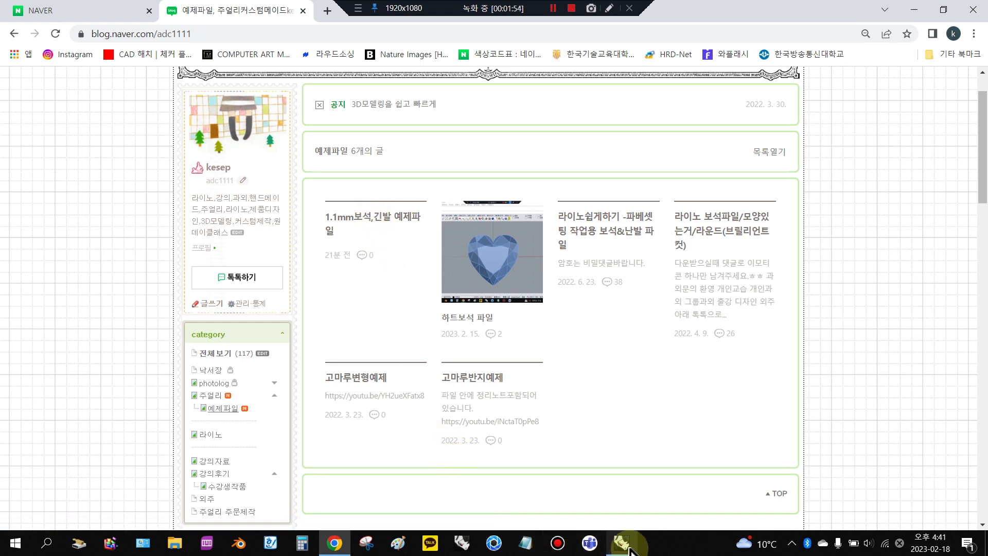
{"action": "mouse_move", "coordinate": [628, 547]}
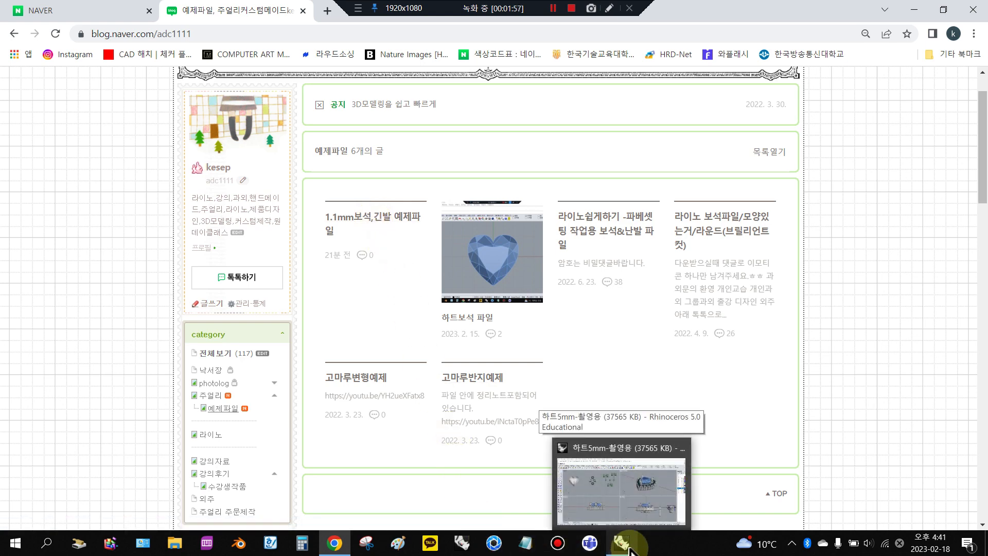
{"action": "left_click", "coordinate": [629, 549]}
- Move the heart stone group from its centre point to the origin (0), snapping to points only
{"action": "scroll", "coordinate": [264, 193], "scroll_direction": "down", "scroll_amount": 4}
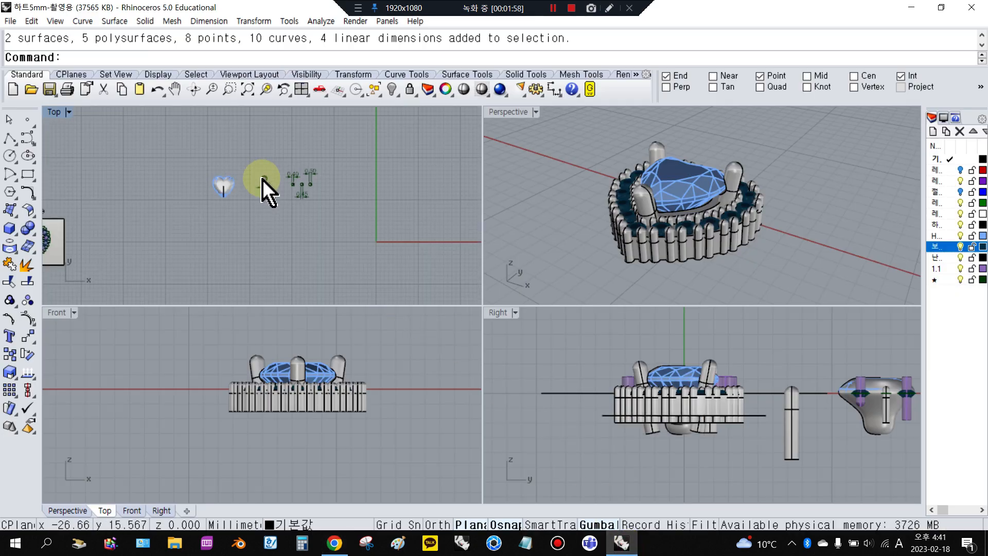
{"action": "scroll", "coordinate": [242, 198], "scroll_direction": "up", "scroll_amount": 3}
{"action": "left_click", "coordinate": [197, 203]}
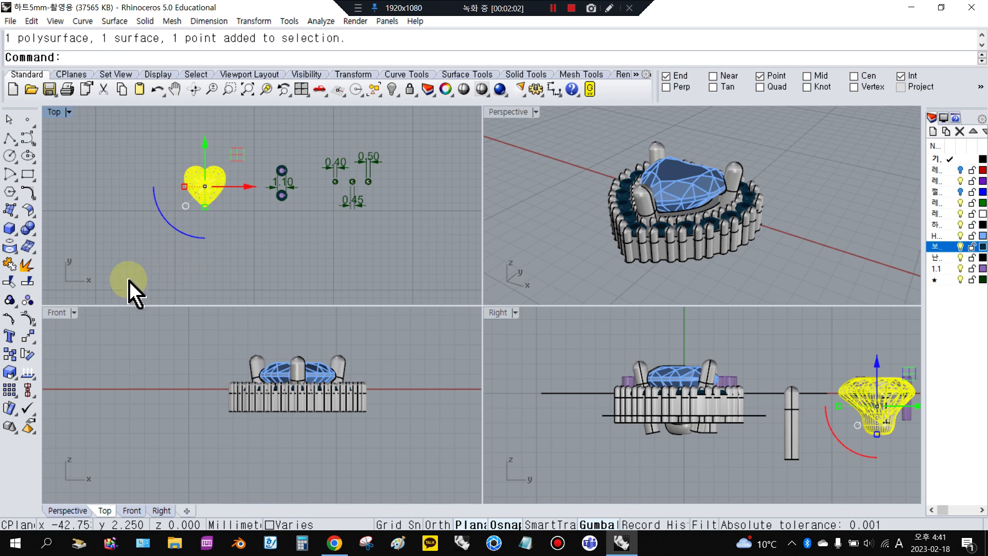
{"action": "left_click", "coordinate": [30, 338]}
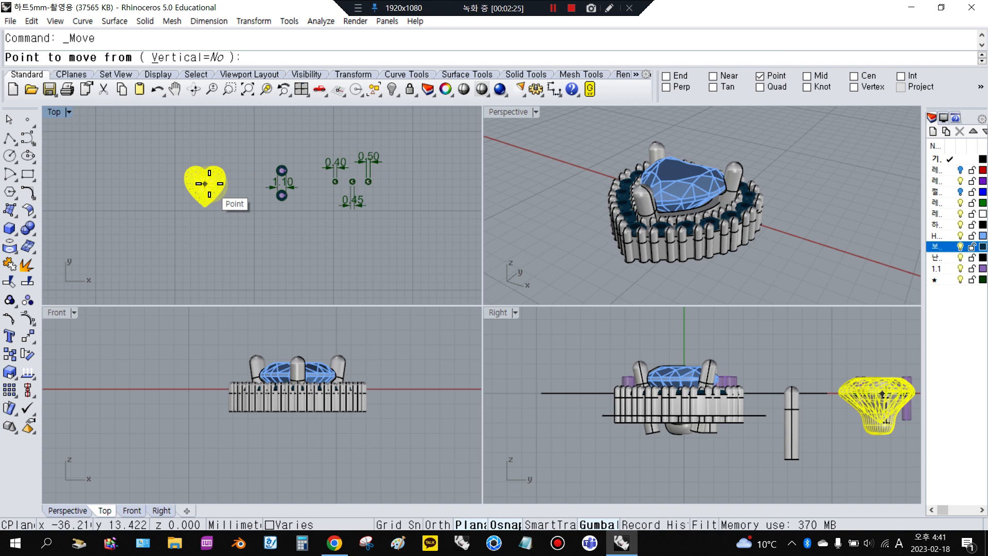
{"action": "left_click", "coordinate": [205, 184]}
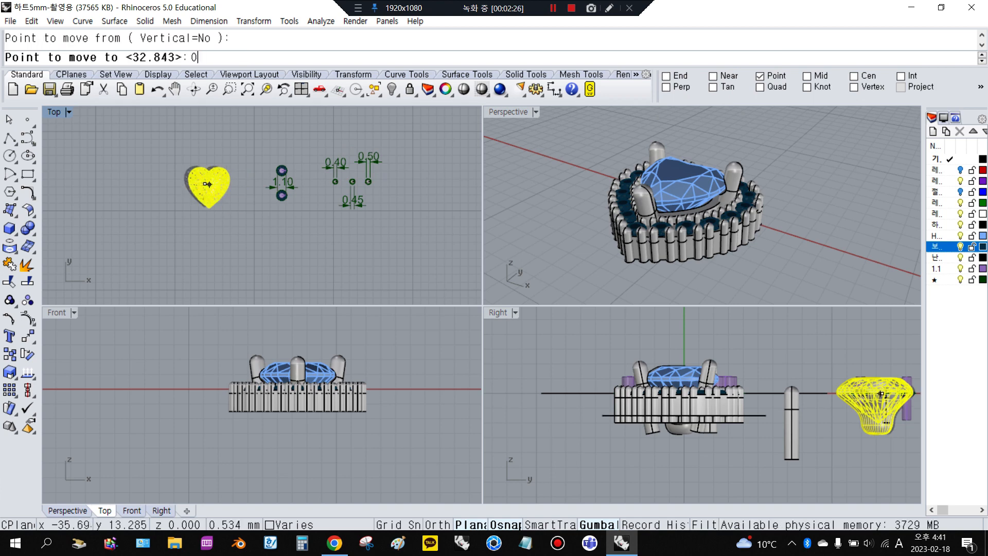
{"action": "key", "text": "Return"}
{"action": "scroll", "coordinate": [208, 195], "scroll_direction": "up", "scroll_amount": 1}
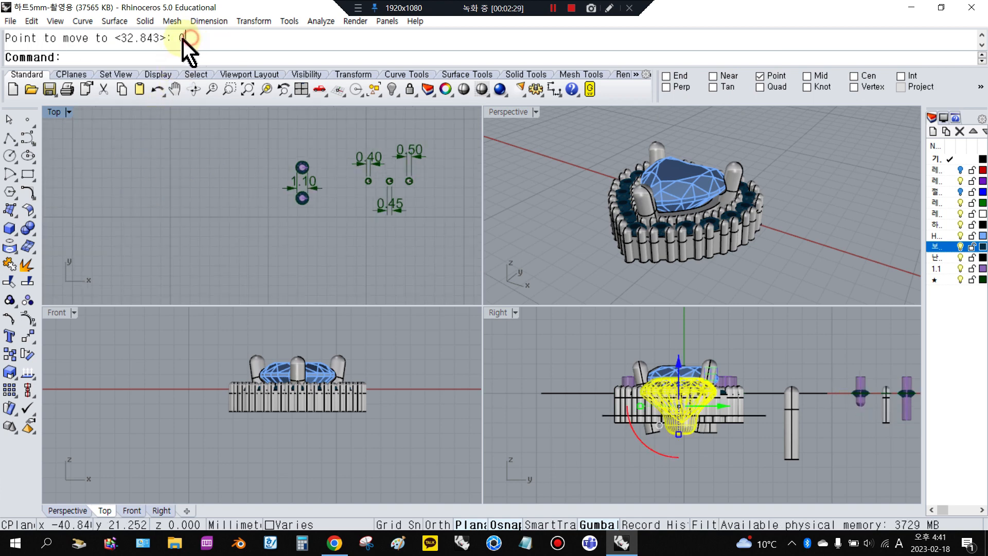
- Check the moved heart stone's position at the origin in the top view by selecting it
{"action": "double_click", "coordinate": [182, 38]}
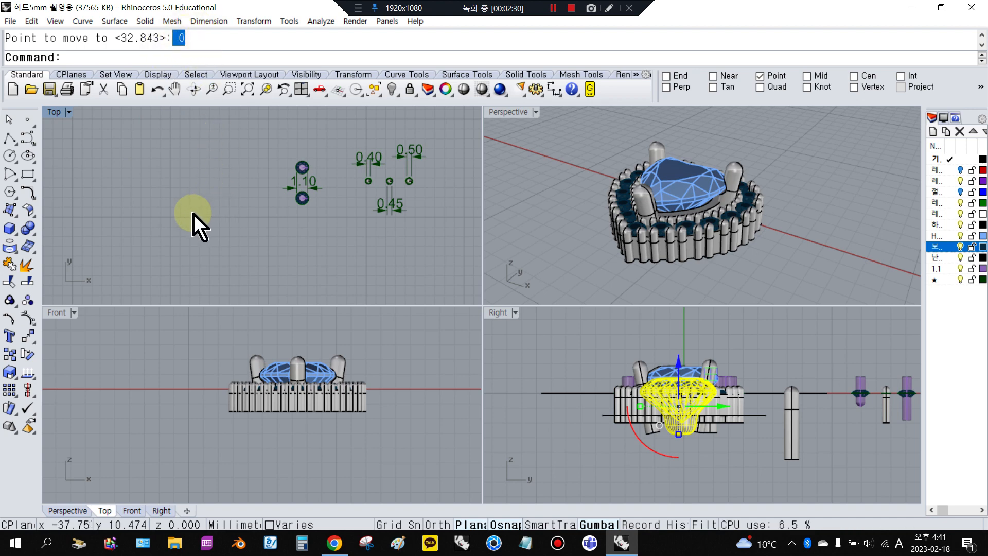
{"action": "left_click", "coordinate": [178, 218]}
{"action": "scroll", "coordinate": [185, 216], "scroll_direction": "down", "scroll_amount": 5}
{"action": "scroll", "coordinate": [326, 256], "scroll_direction": "up", "scroll_amount": 4}
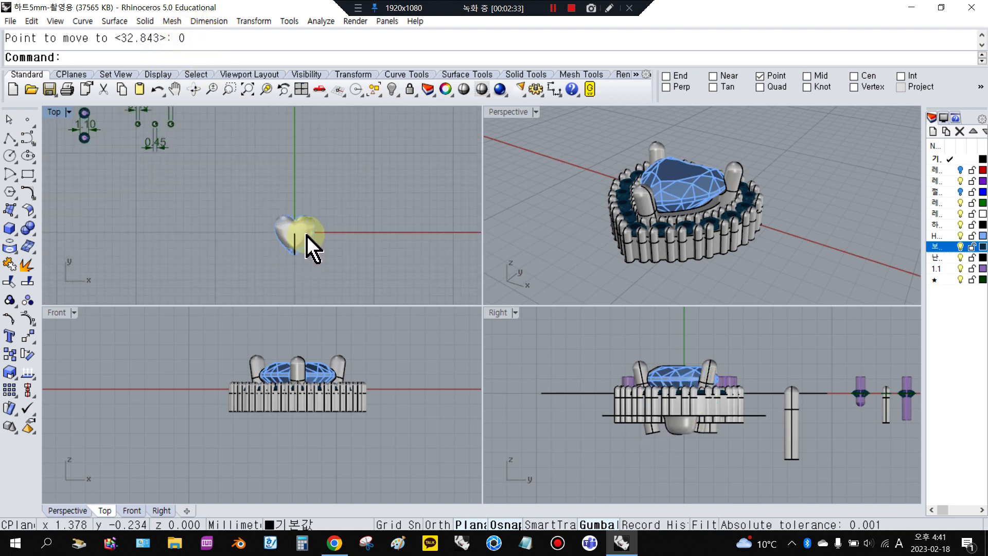
{"action": "left_click", "coordinate": [300, 237]}
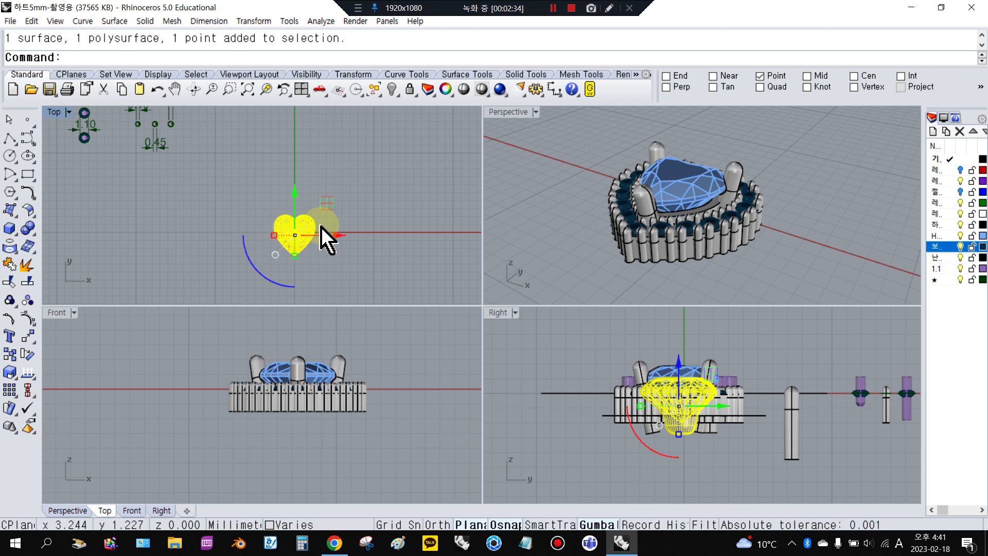
{"action": "left_click", "coordinate": [325, 261]}
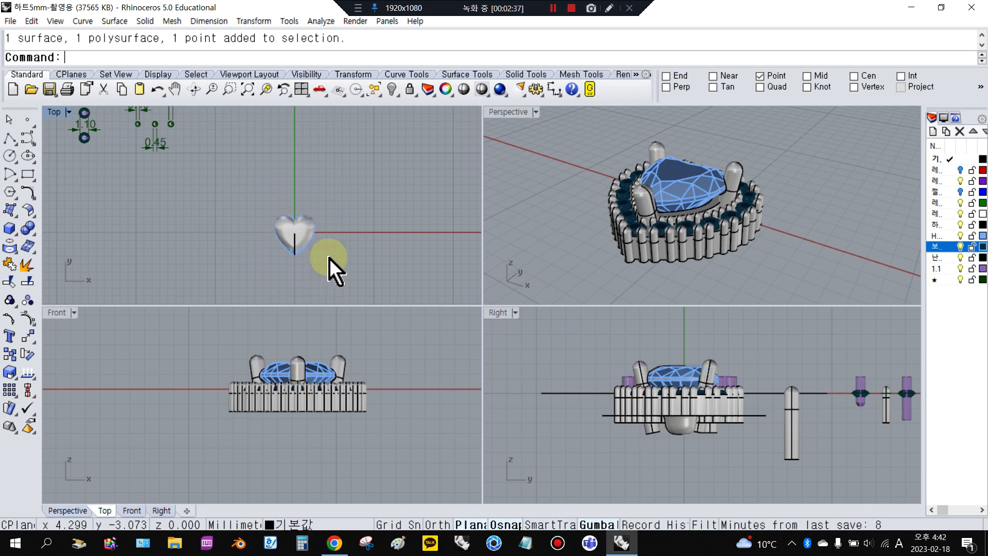
{"action": "scroll", "coordinate": [329, 259], "scroll_direction": "down", "scroll_amount": 2}
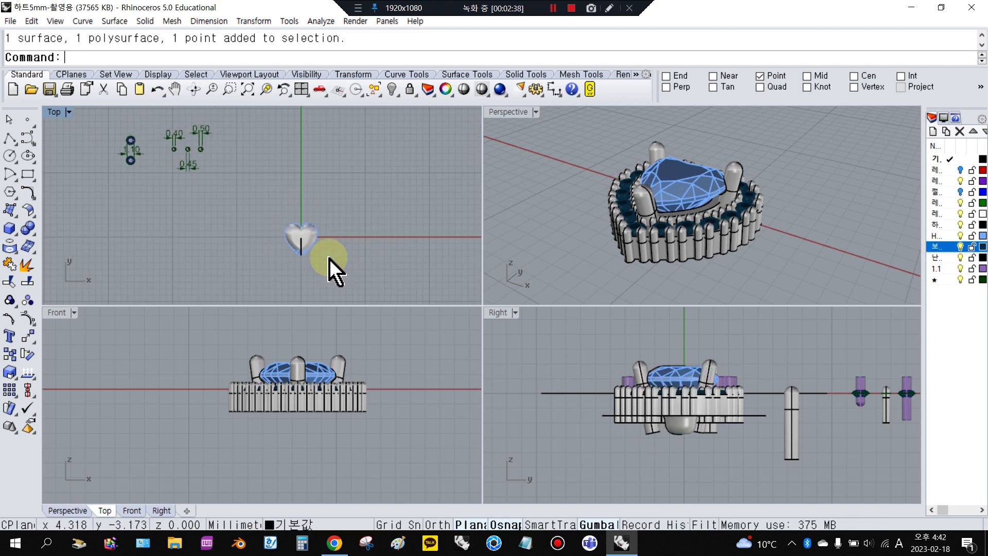
{"action": "scroll", "coordinate": [309, 252], "scroll_direction": "up", "scroll_amount": 5}
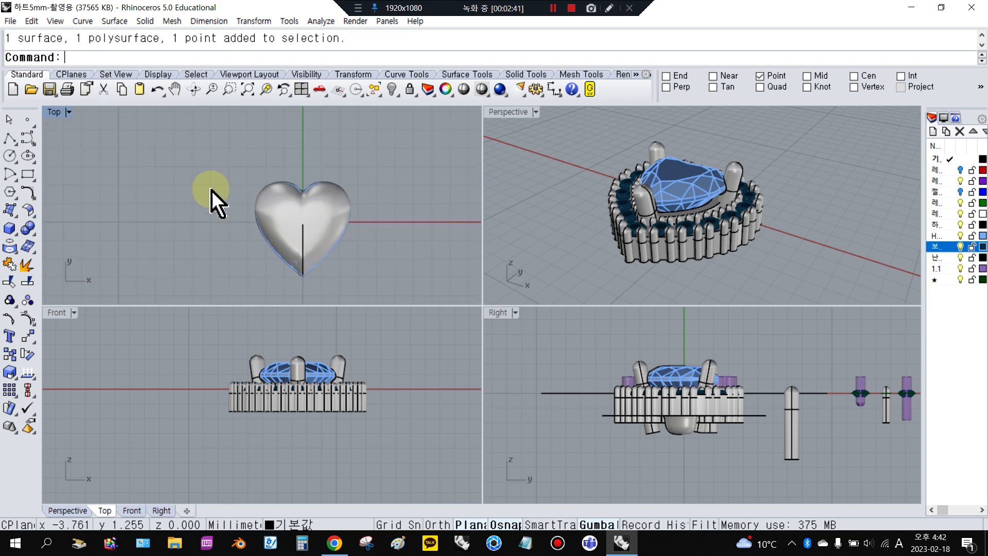
- Draw a vertical line through the heart stone in the top view, extending to both sides of the origin (0) with Ortho on
{"action": "left_click", "coordinate": [8, 142]}
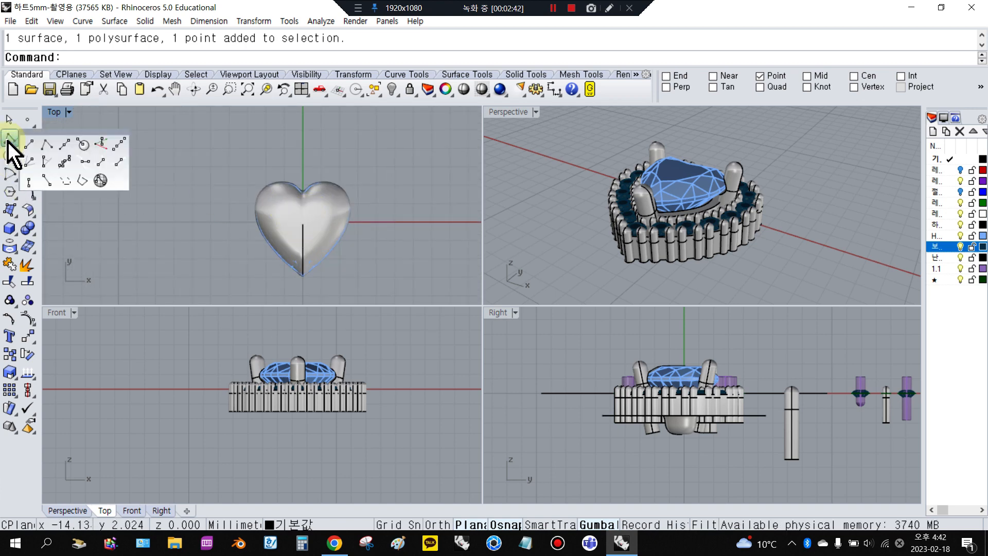
{"action": "left_click", "coordinate": [66, 146]}
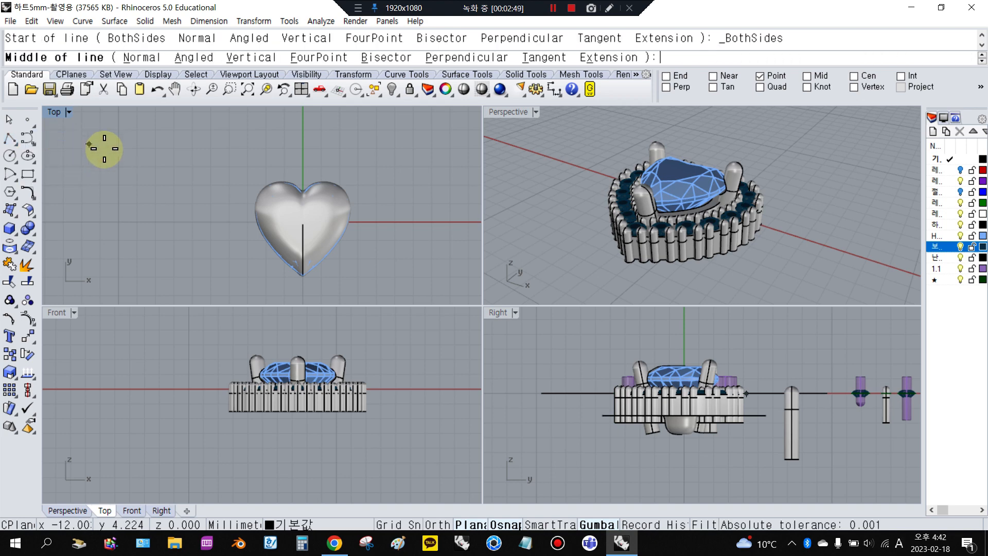
{"action": "type", "text": "0"}
{"action": "key", "text": "Return"}
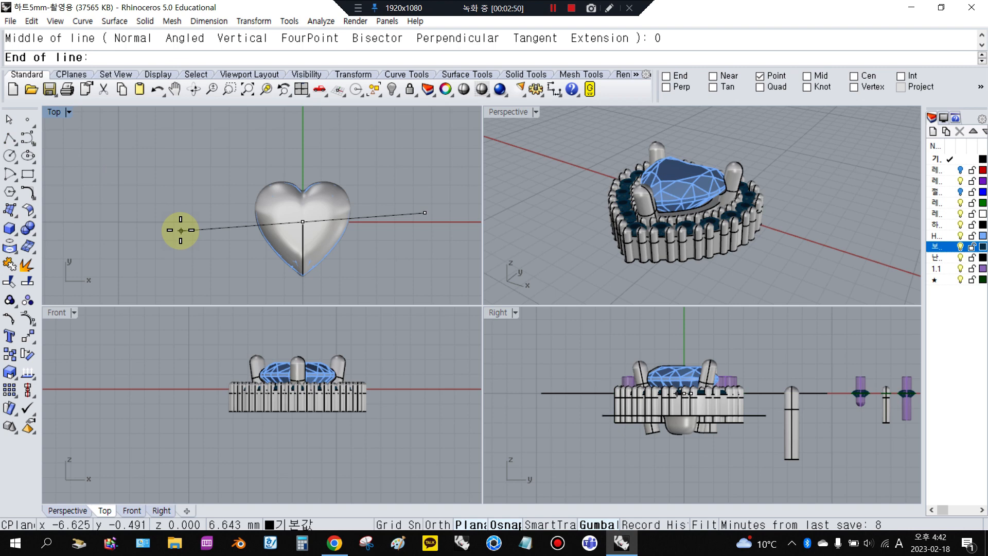
{"action": "key", "text": "F8"}
{"action": "left_click", "coordinate": [299, 127]}
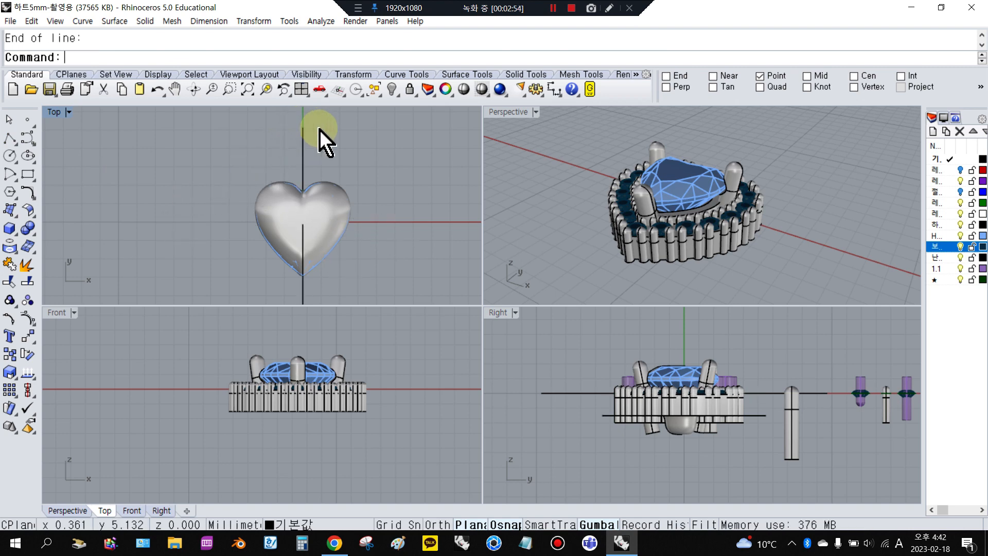
{"action": "scroll", "coordinate": [368, 152], "scroll_direction": "down", "scroll_amount": 2}
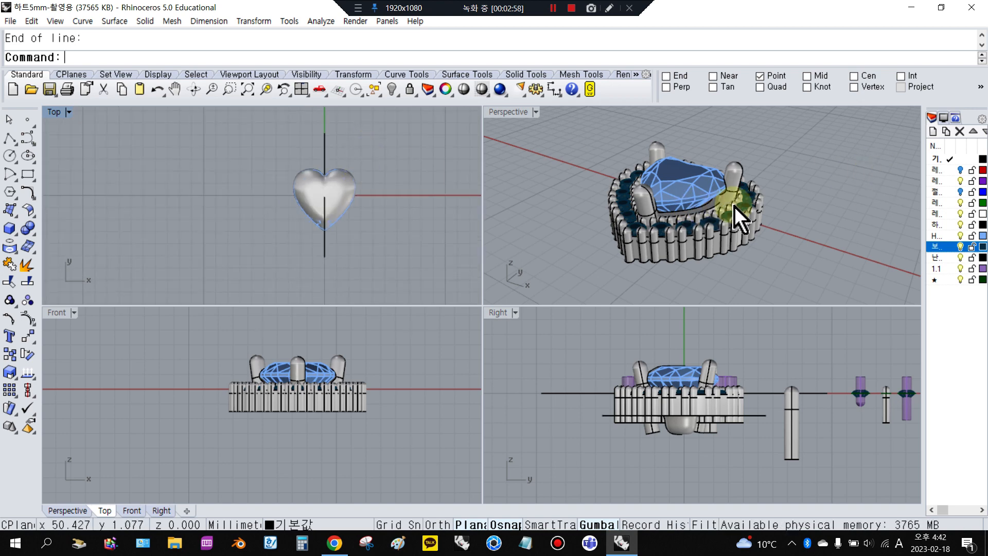
- Turn on the red layer 레이어 01 and check its inner heart outline around the stone
{"action": "left_click", "coordinate": [960, 170]}
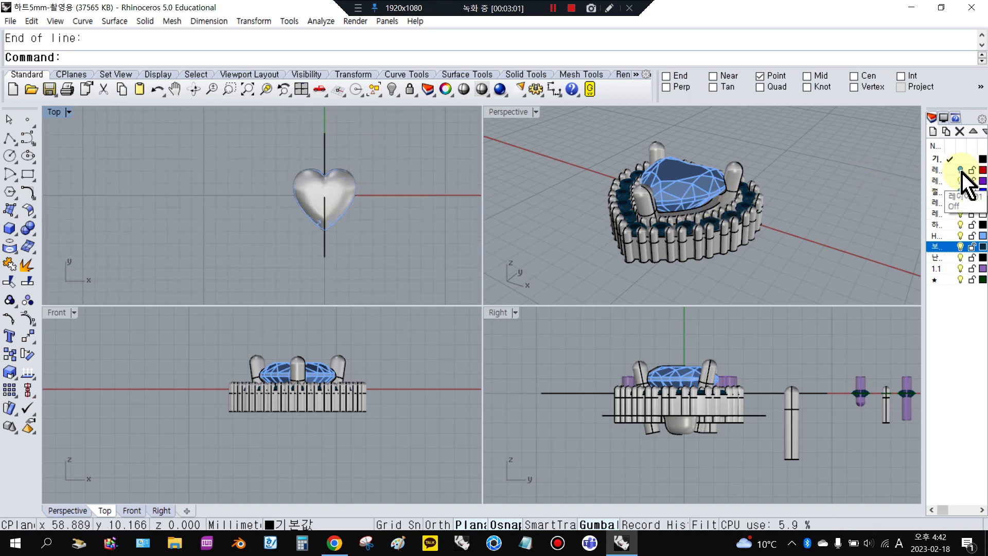
{"action": "left_click", "coordinate": [960, 170]}
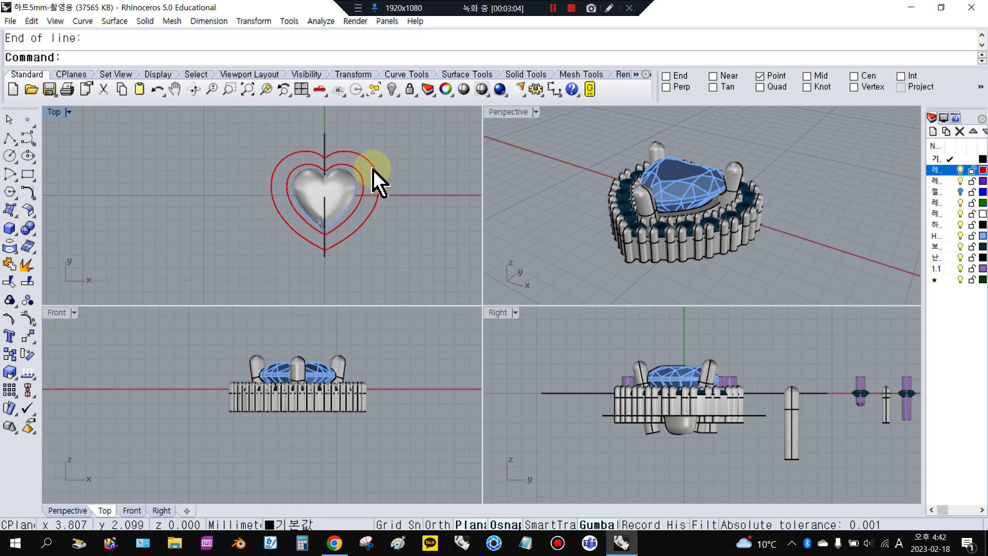
{"action": "scroll", "coordinate": [371, 174], "scroll_direction": "up", "scroll_amount": 3}
{"action": "left_click", "coordinate": [355, 181]}
{"action": "left_click", "coordinate": [454, 174]}
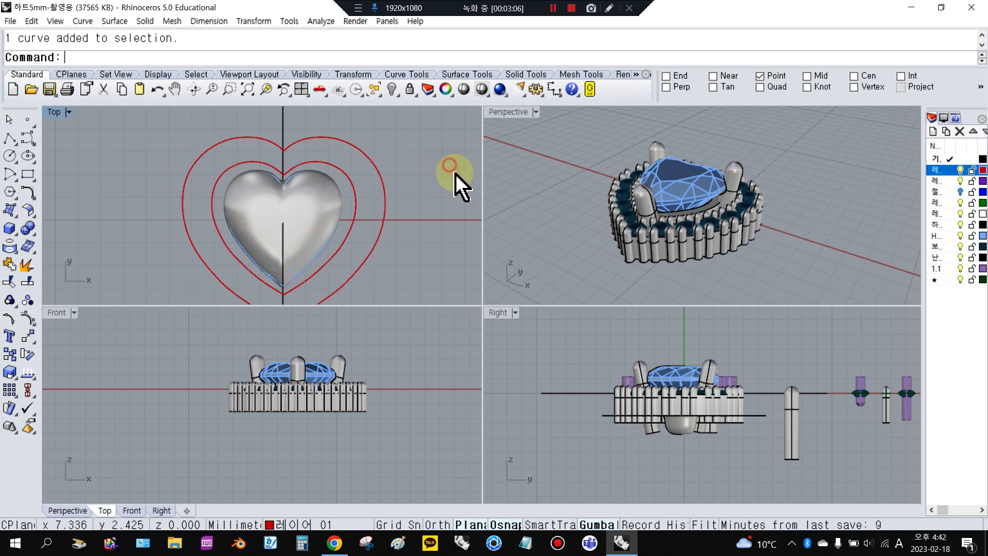
- Examine the staged sample hearts in the top view, selecting one of the concentric red outlines around the first sample
{"action": "scroll", "coordinate": [727, 209], "scroll_direction": "down", "scroll_amount": 5}
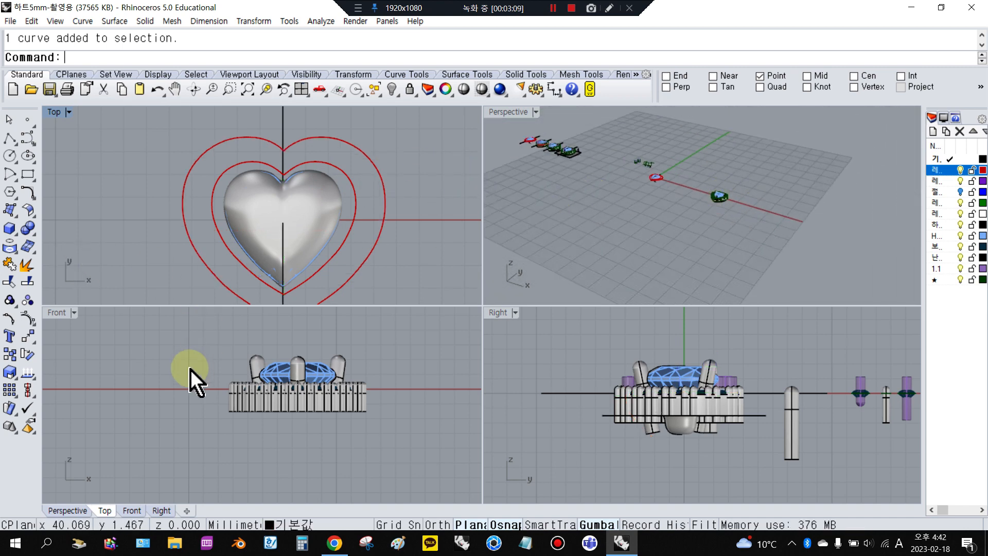
{"action": "scroll", "coordinate": [250, 393], "scroll_direction": "down", "scroll_amount": 5}
{"action": "scroll", "coordinate": [139, 402], "scroll_direction": "up", "scroll_amount": 3}
{"action": "scroll", "coordinate": [298, 194], "scroll_direction": "down", "scroll_amount": 5}
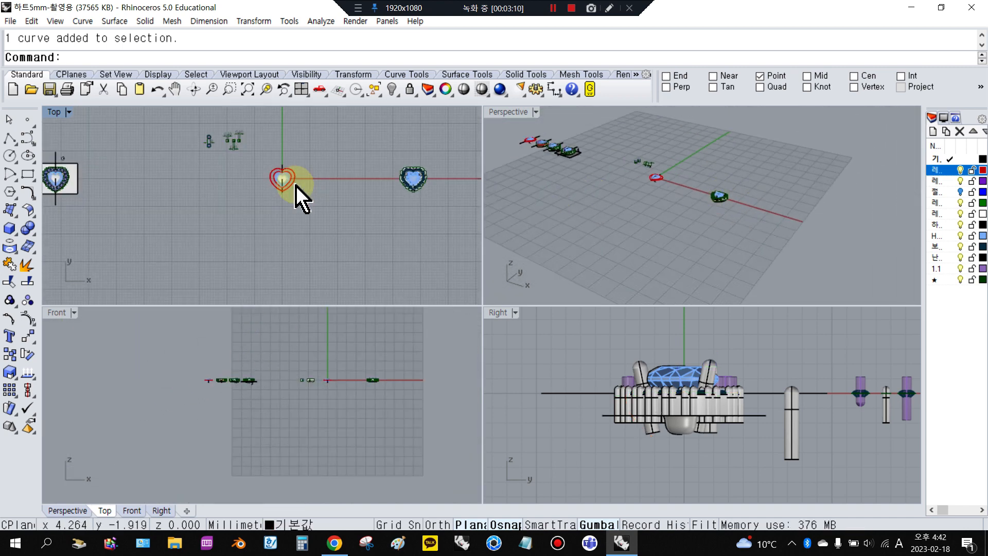
{"action": "scroll", "coordinate": [211, 168], "scroll_direction": "up", "scroll_amount": 3}
{"action": "scroll", "coordinate": [209, 166], "scroll_direction": "up", "scroll_amount": 3}
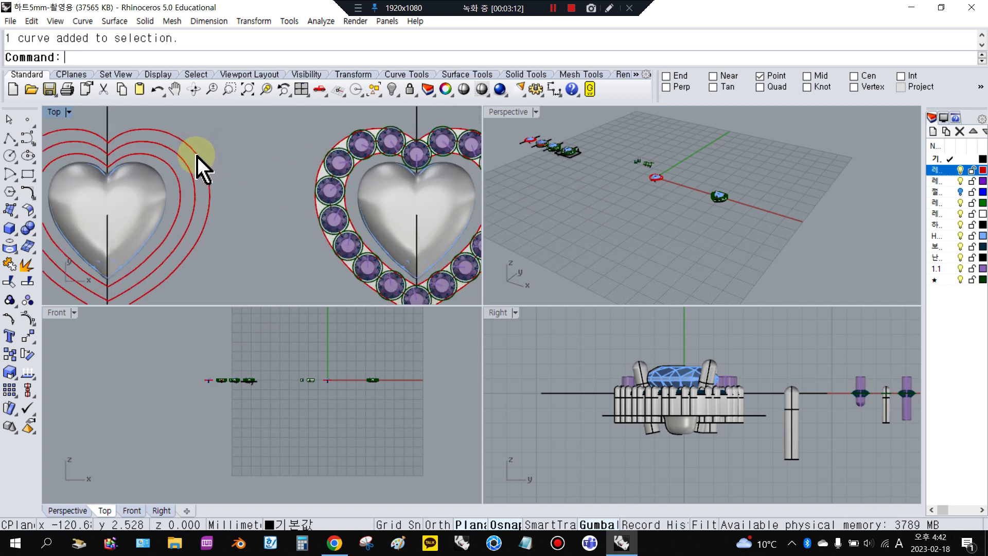
{"action": "left_click", "coordinate": [198, 157]}
{"action": "left_click", "coordinate": [185, 166]}
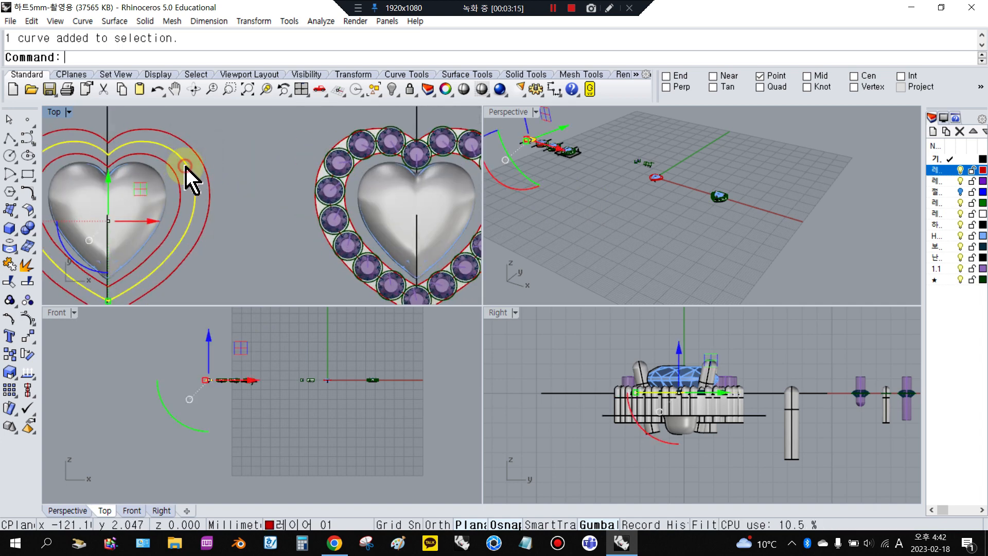
{"action": "key", "text": "Escape"}
{"action": "scroll", "coordinate": [148, 214], "scroll_direction": "down", "scroll_amount": 8}
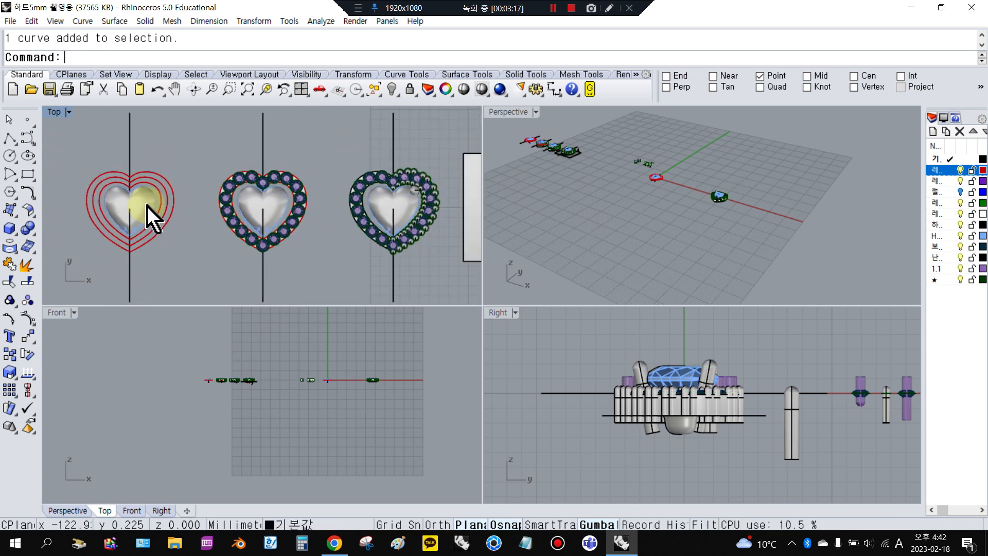
{"action": "scroll", "coordinate": [465, 214], "scroll_direction": "up", "scroll_amount": 8}
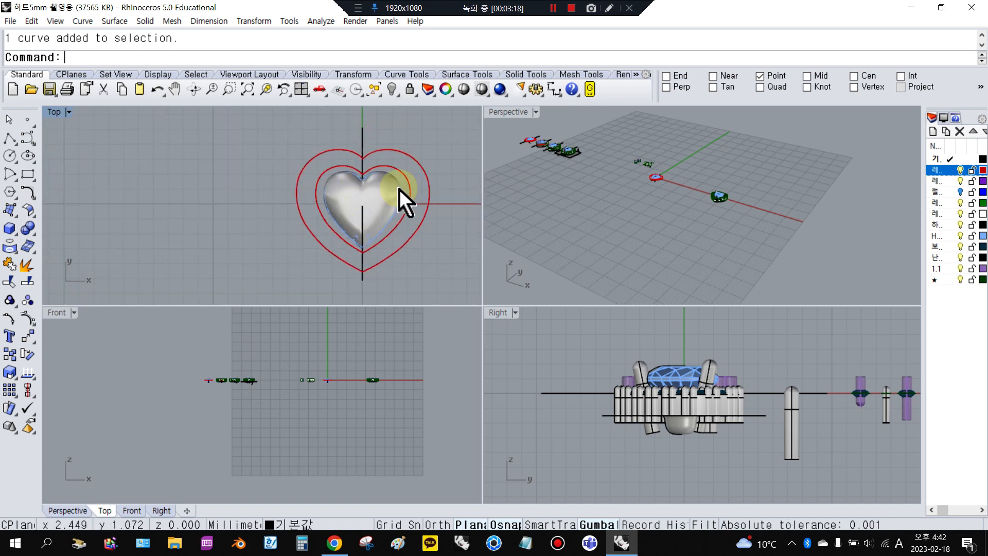
- Enlarge the top view to a single viewport focused on the heart's upper notch
{"action": "left_click", "coordinate": [26, 139]}
{"action": "scroll", "coordinate": [419, 131], "scroll_direction": "up", "scroll_amount": 5}
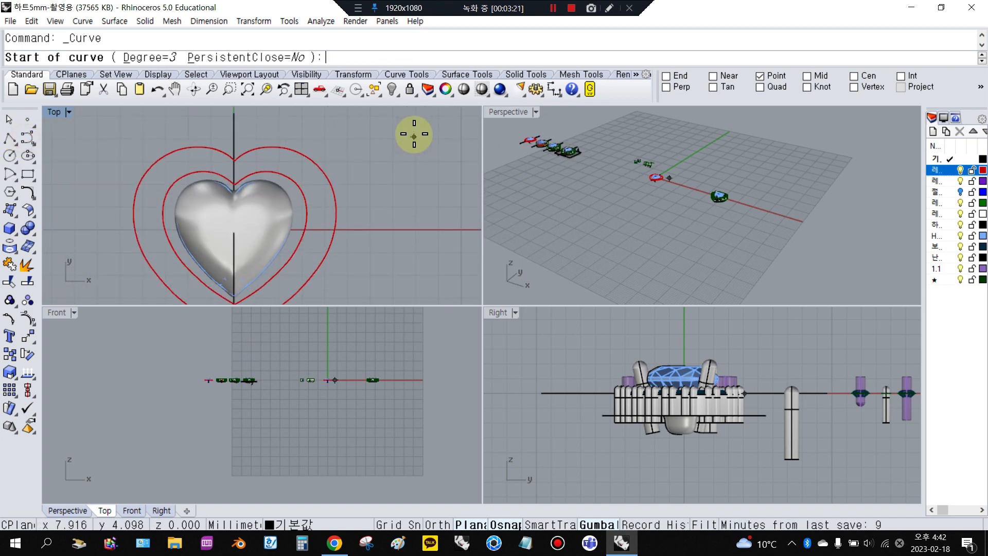
{"action": "right_click_drag", "start_coordinate": [117, 161], "coordinate": [277, 131]}
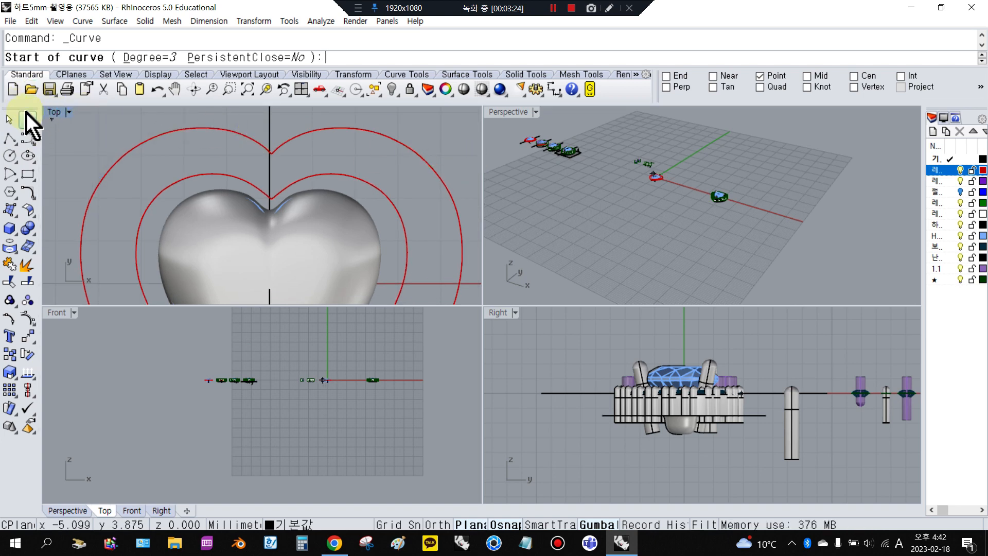
{"action": "left_click", "coordinate": [54, 112]}
{"action": "left_click", "coordinate": [67, 125]}
{"action": "key", "text": "Escape"}
- Move both red heart outlines from the inner notch's end point onto the vertical centre line with End and Near snaps, and nudge them slightly along Y
{"action": "left_click", "coordinate": [489, 202]}
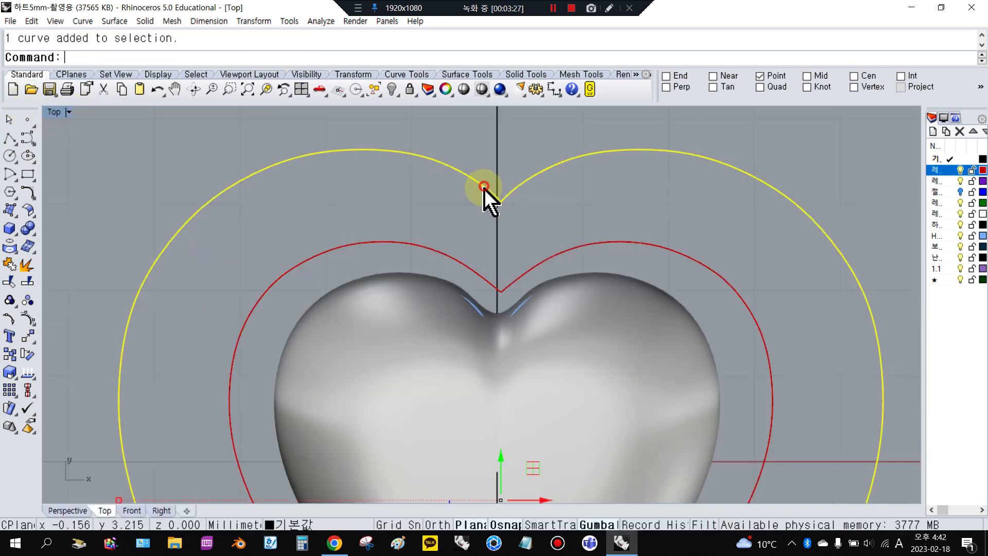
{"action": "left_click", "coordinate": [468, 268], "text": "shift"}
{"action": "left_click", "coordinate": [28, 336]}
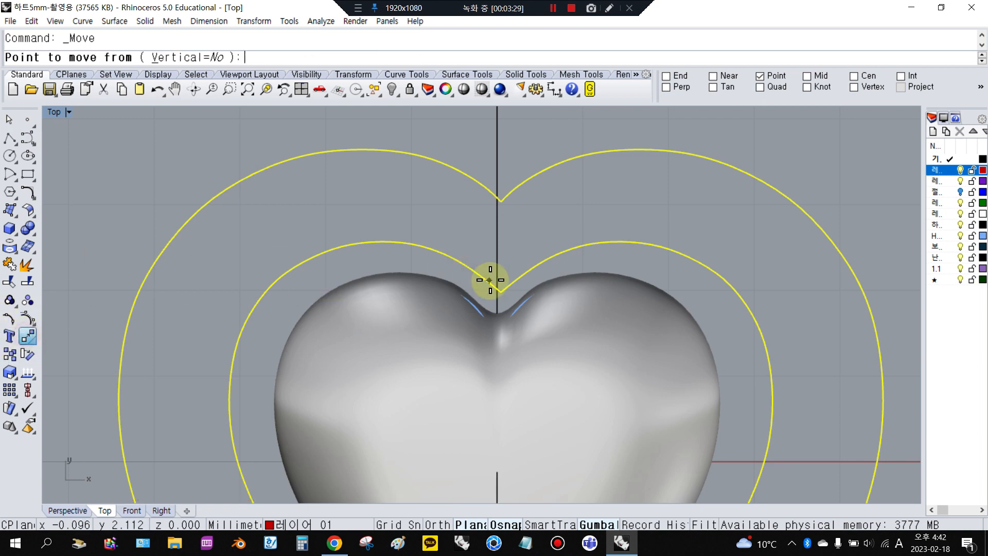
{"action": "left_click", "coordinate": [687, 79]}
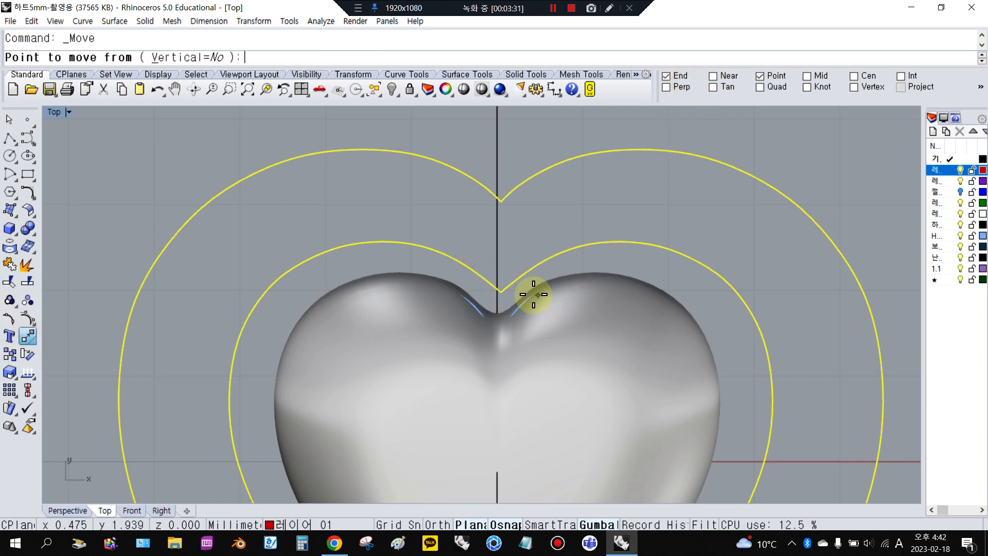
{"action": "left_click", "coordinate": [501, 289]}
{"action": "scroll", "coordinate": [501, 290], "scroll_direction": "up", "scroll_amount": 4}
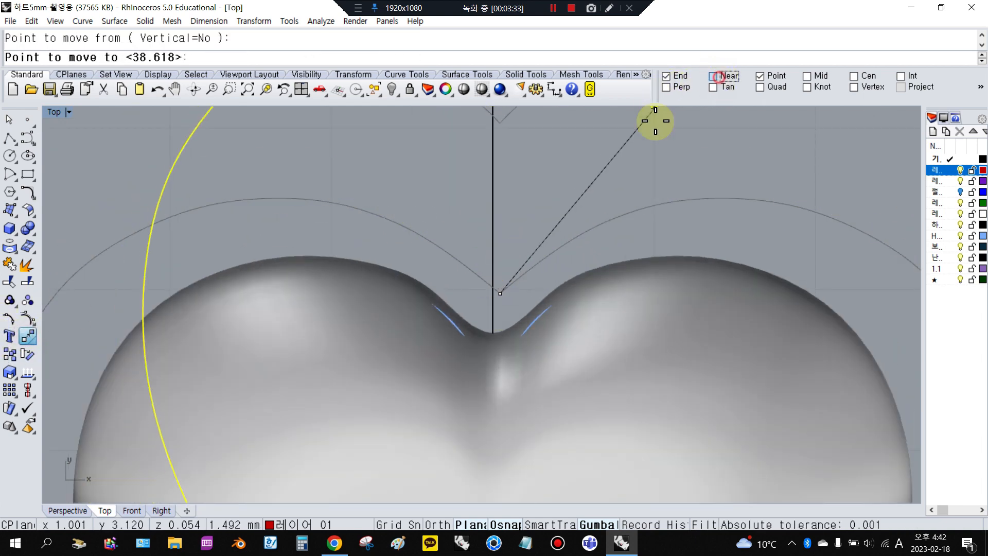
{"action": "left_click", "coordinate": [490, 300]}
{"action": "scroll", "coordinate": [498, 226], "scroll_direction": "down", "scroll_amount": 4}
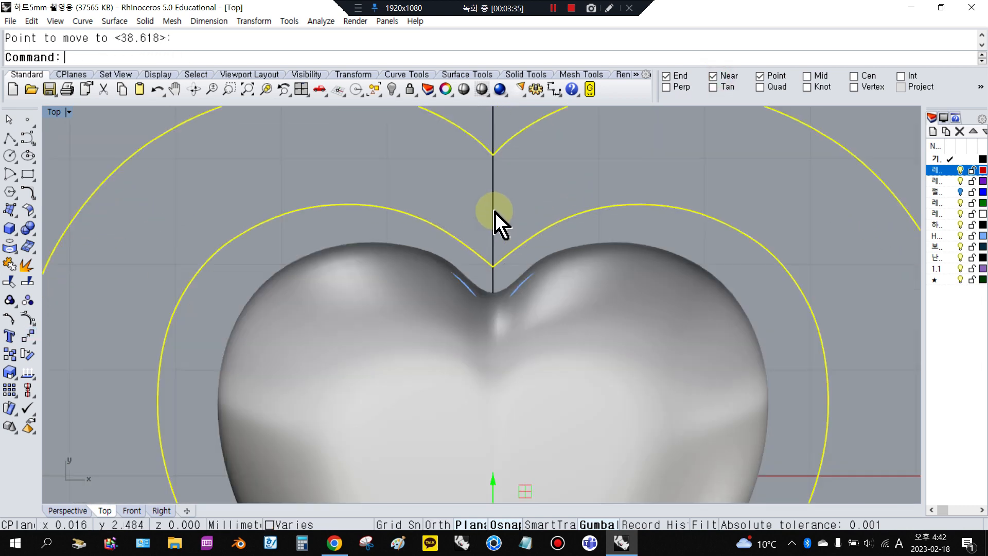
{"action": "left_click_drag", "start_coordinate": [494, 311], "coordinate": [496, 305]}
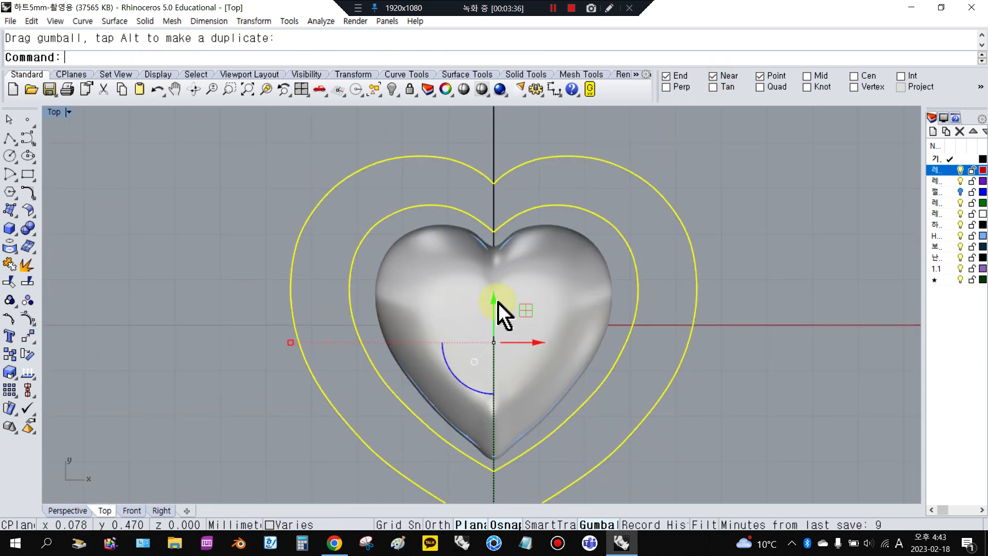
{"action": "left_click", "coordinate": [517, 199]}
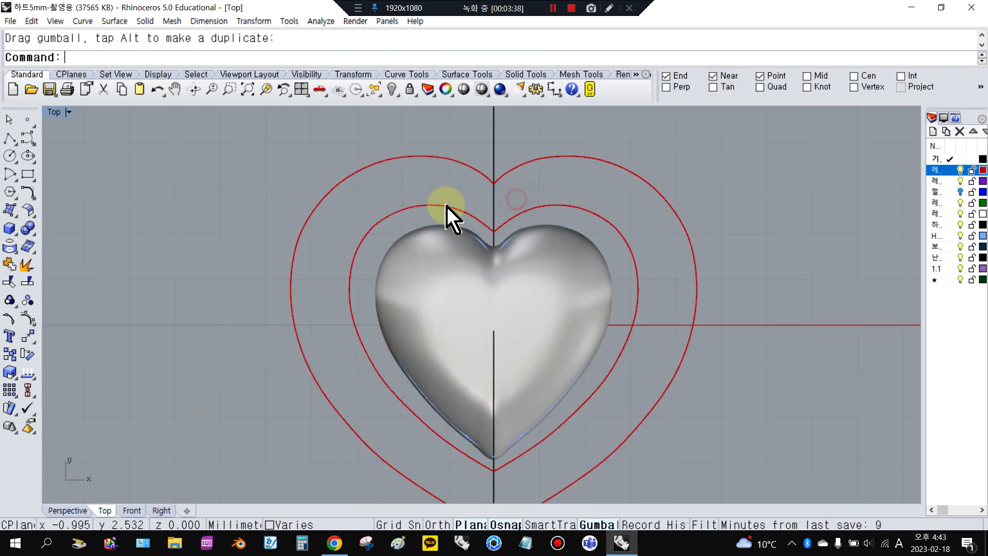
- Draw a degree-3 control point curve around the stone's right half, from the centre line at the upper notch to the bottom tip
{"action": "left_click", "coordinate": [23, 139]}
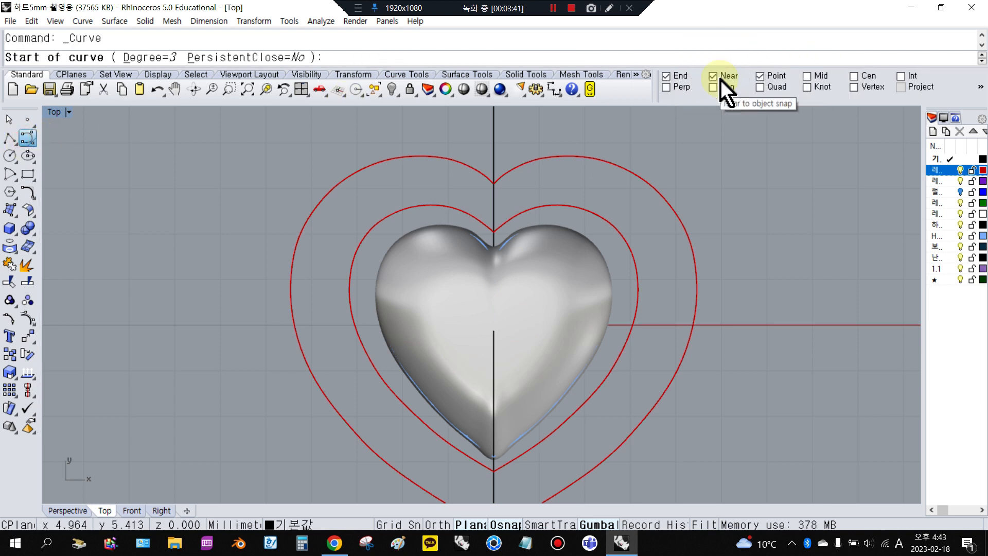
{"action": "scroll", "coordinate": [503, 189], "scroll_direction": "up", "scroll_amount": 3}
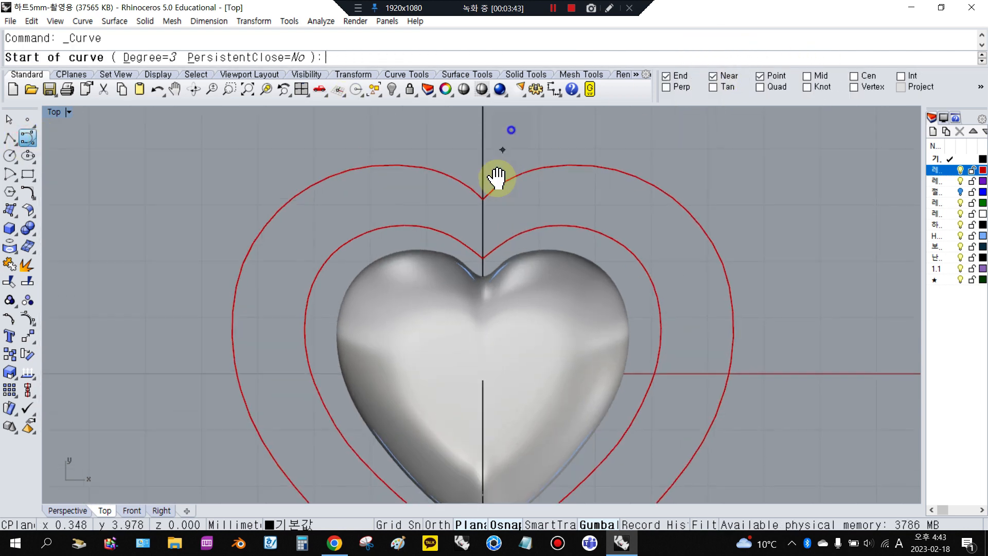
{"action": "scroll", "coordinate": [475, 323], "scroll_direction": "up", "scroll_amount": 5}
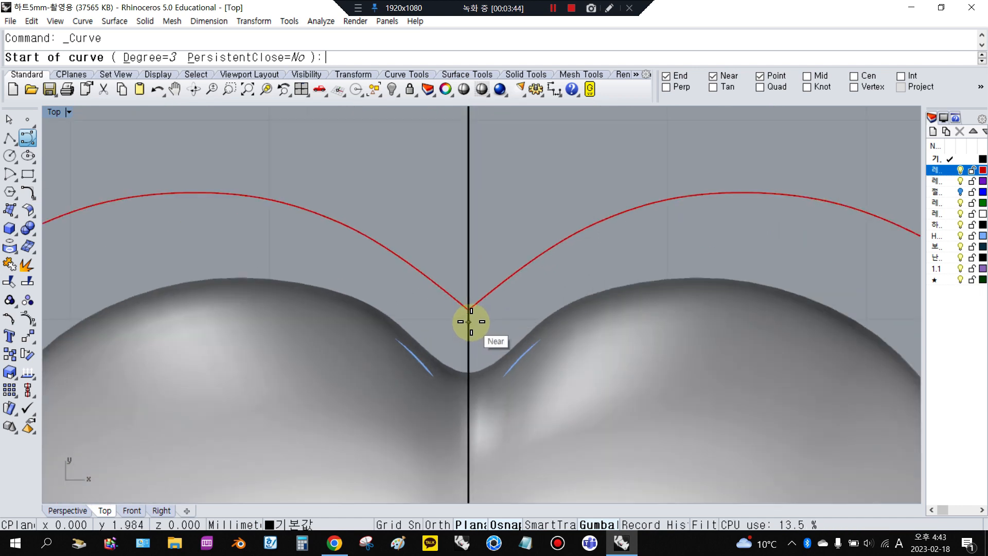
{"action": "left_click", "coordinate": [471, 320]}
{"action": "scroll", "coordinate": [525, 278], "scroll_direction": "up", "scroll_amount": 1}
{"action": "left_click", "coordinate": [561, 257]}
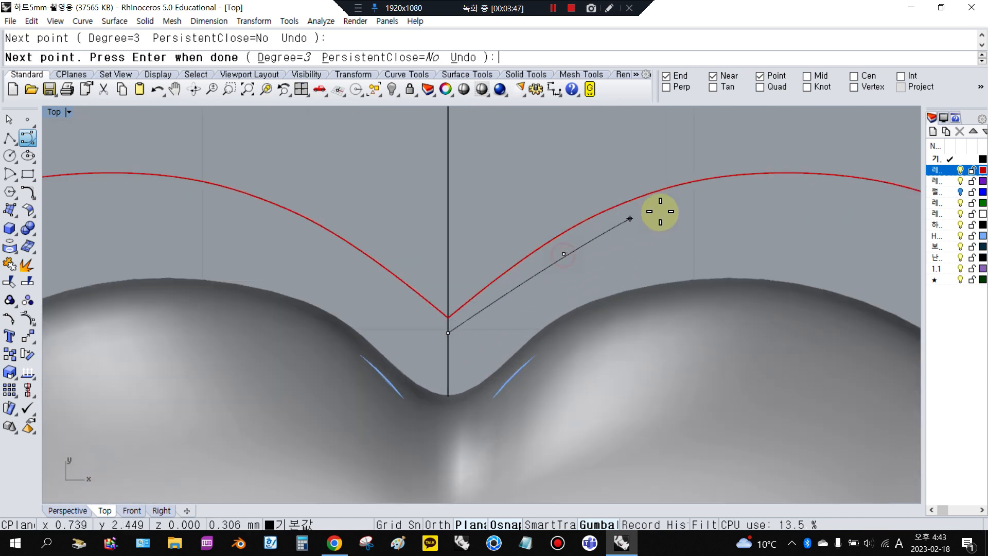
{"action": "left_click", "coordinate": [693, 209]}
{"action": "left_click", "coordinate": [829, 204]}
{"action": "scroll", "coordinate": [880, 216], "scroll_direction": "down", "scroll_amount": 1}
{"action": "right_click_drag", "start_coordinate": [886, 229], "coordinate": [653, 172]}
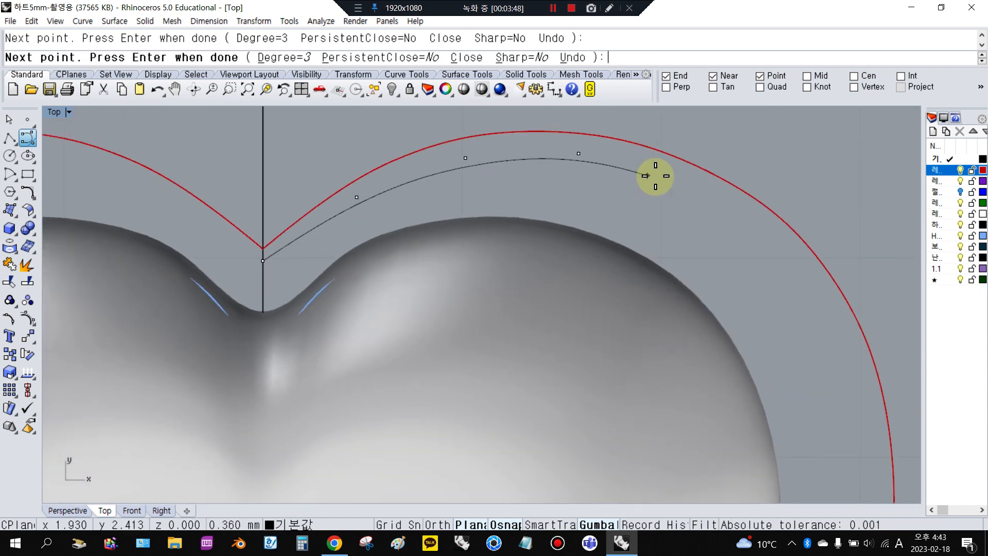
{"action": "left_click", "coordinate": [669, 179]}
{"action": "left_click", "coordinate": [775, 258]}
{"action": "left_click", "coordinate": [825, 381]}
{"action": "scroll", "coordinate": [831, 410], "scroll_direction": "down", "scroll_amount": 3}
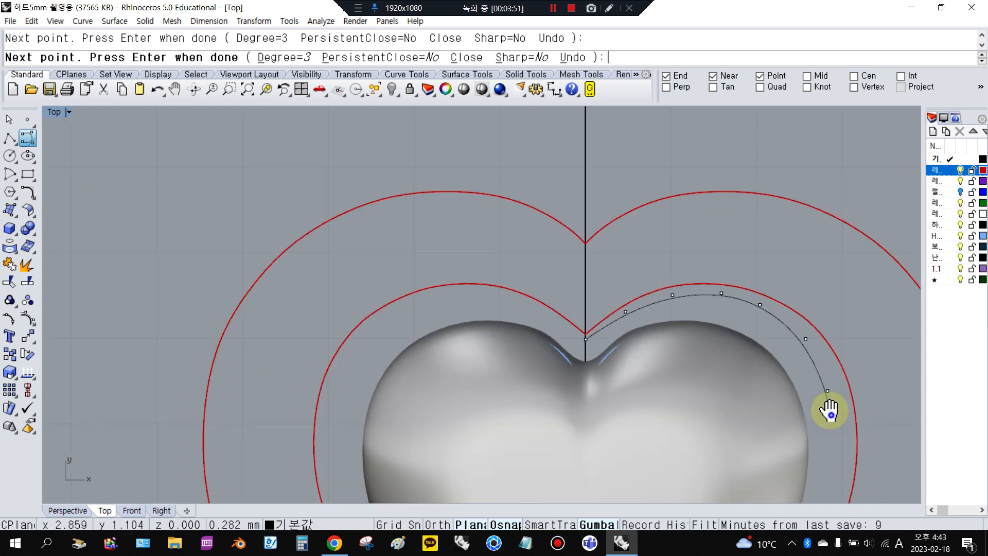
{"action": "right_click_drag", "start_coordinate": [828, 408], "coordinate": [768, 232]}
{"action": "left_click", "coordinate": [771, 238]}
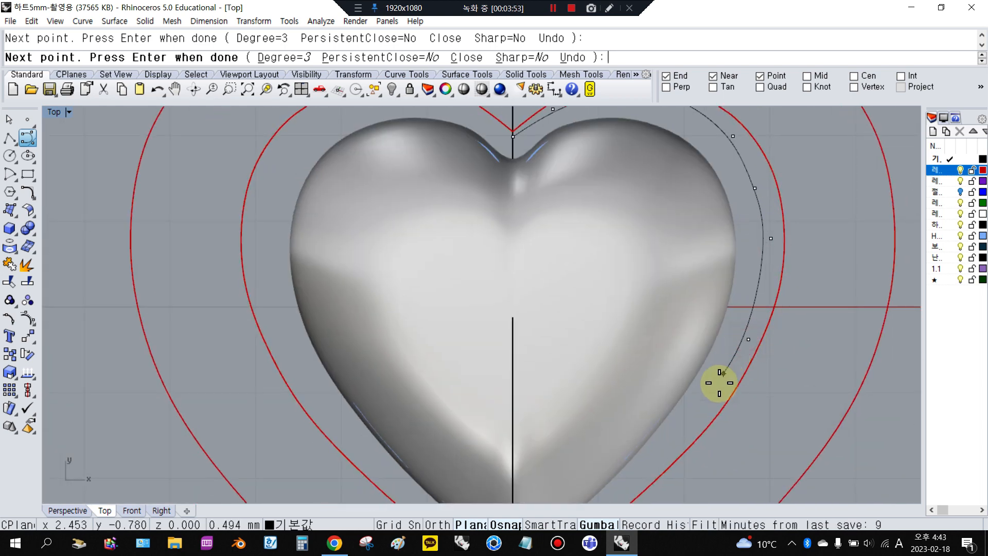
{"action": "right_click_drag", "start_coordinate": [717, 386], "coordinate": [739, 264]}
{"action": "left_click", "coordinate": [739, 266]}
{"action": "scroll", "coordinate": [643, 360], "scroll_direction": "up", "scroll_amount": 3}
{"action": "scroll", "coordinate": [636, 376], "scroll_direction": "up", "scroll_amount": 3}
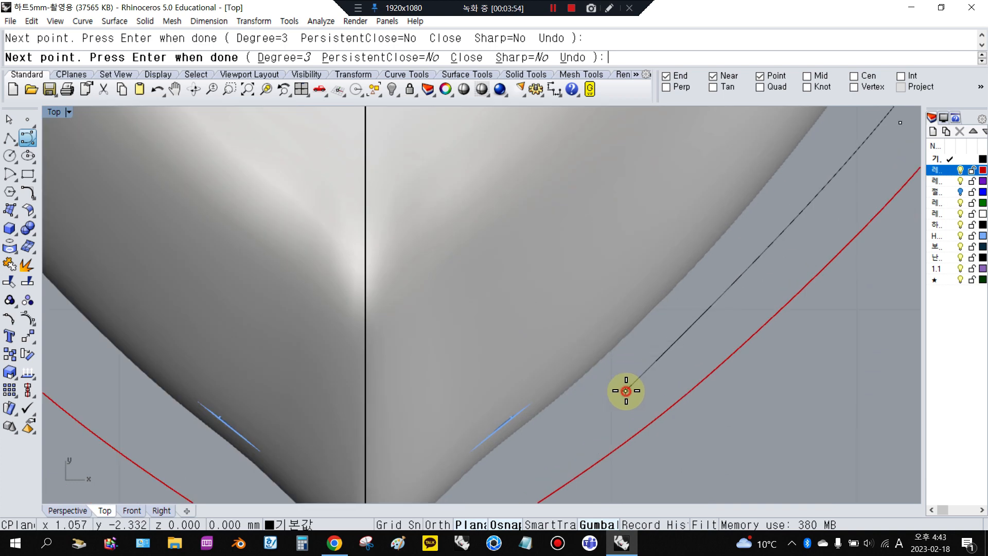
{"action": "scroll", "coordinate": [597, 412], "scroll_direction": "down", "scroll_amount": 5}
{"action": "scroll", "coordinate": [541, 448], "scroll_direction": "up", "scroll_amount": 5}
{"action": "left_click", "coordinate": [481, 472]}
{"action": "key", "text": "Return"}
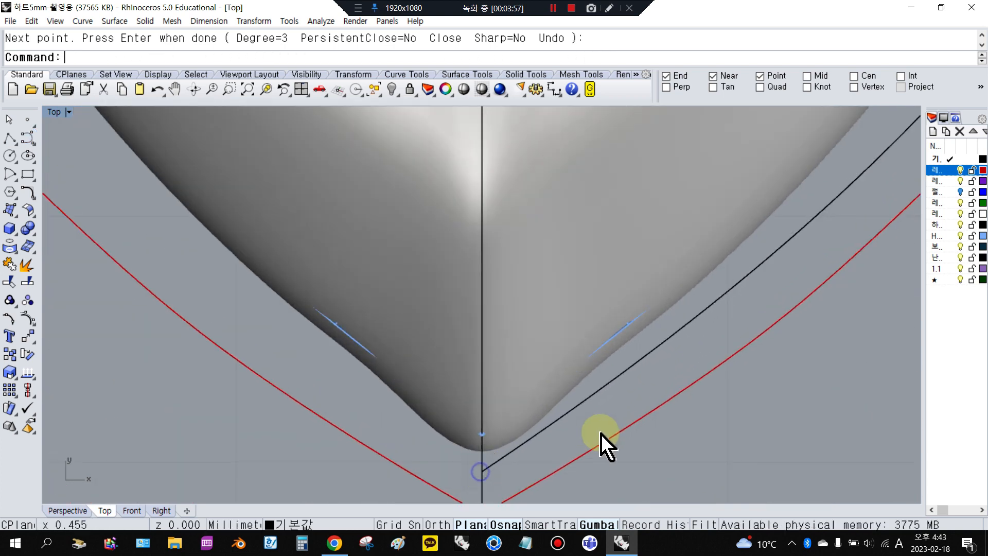
- Mirror the new right half curve across the vertical centre line, keeping the original
{"action": "scroll", "coordinate": [644, 397], "scroll_direction": "down", "scroll_amount": 5}
{"action": "left_click", "coordinate": [639, 396]}
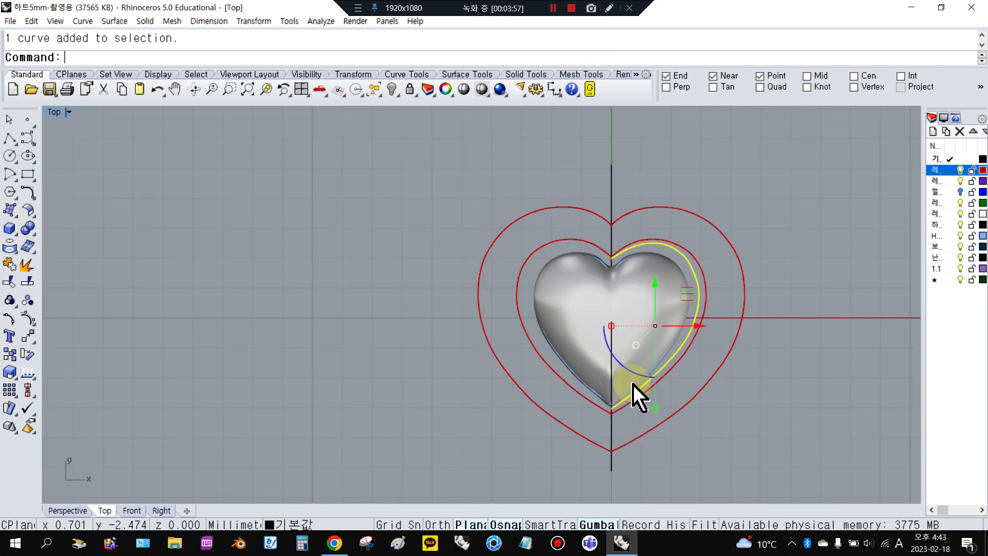
{"action": "left_click", "coordinate": [34, 344]}
{"action": "left_click", "coordinate": [136, 342]}
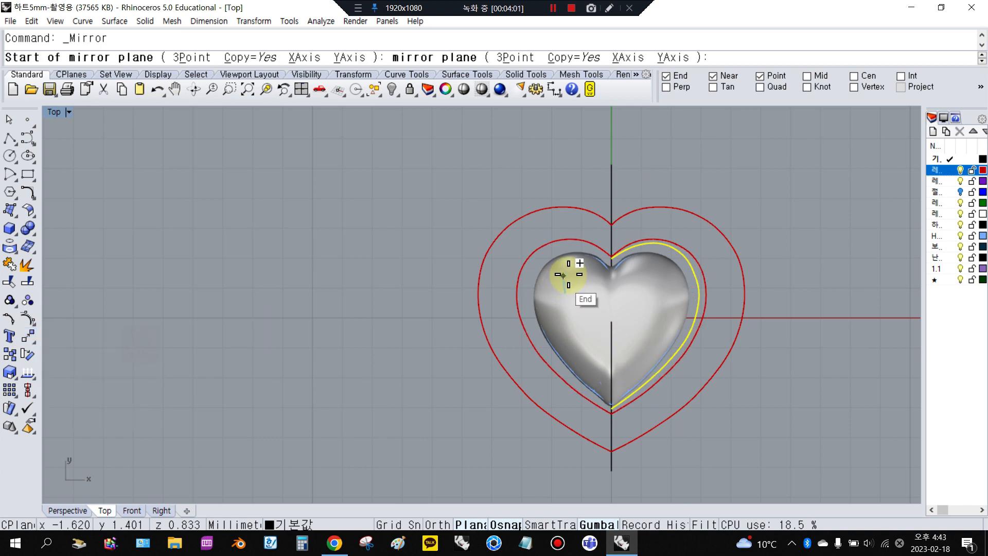
{"action": "scroll", "coordinate": [655, 203], "scroll_direction": "up", "scroll_amount": 3}
{"action": "left_click", "coordinate": [654, 194]}
{"action": "scroll", "coordinate": [663, 356], "scroll_direction": "down", "scroll_amount": 2}
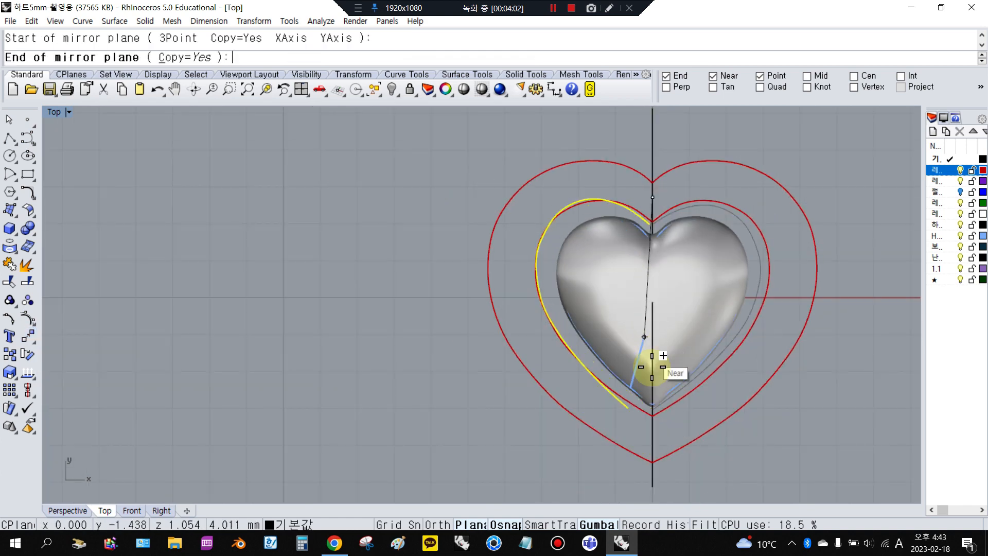
{"action": "left_click", "coordinate": [653, 443]}
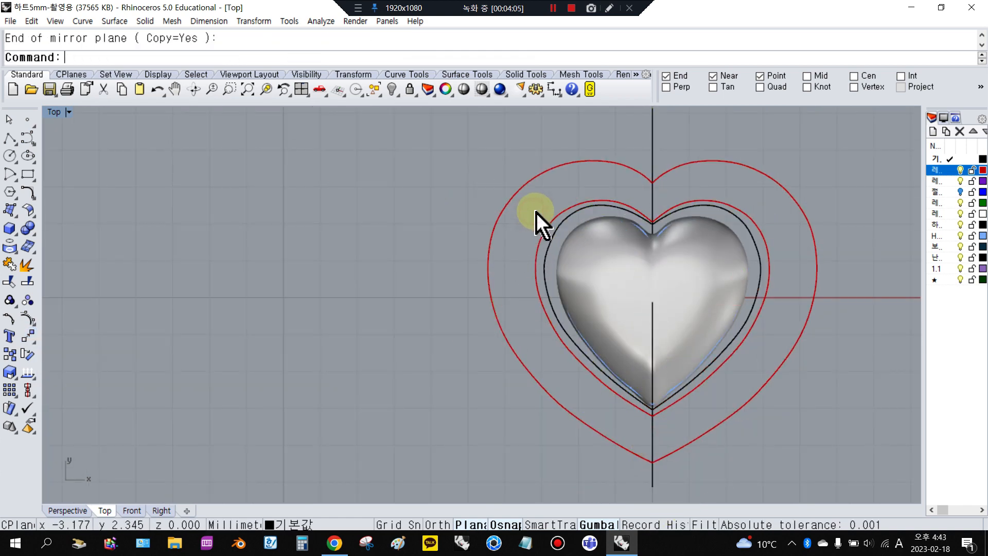
- Draw a rough control point curve outside the outer red outline, starting on the centre line and running over the right lobe
{"action": "right_click_drag", "start_coordinate": [554, 176], "coordinate": [465, 160]}
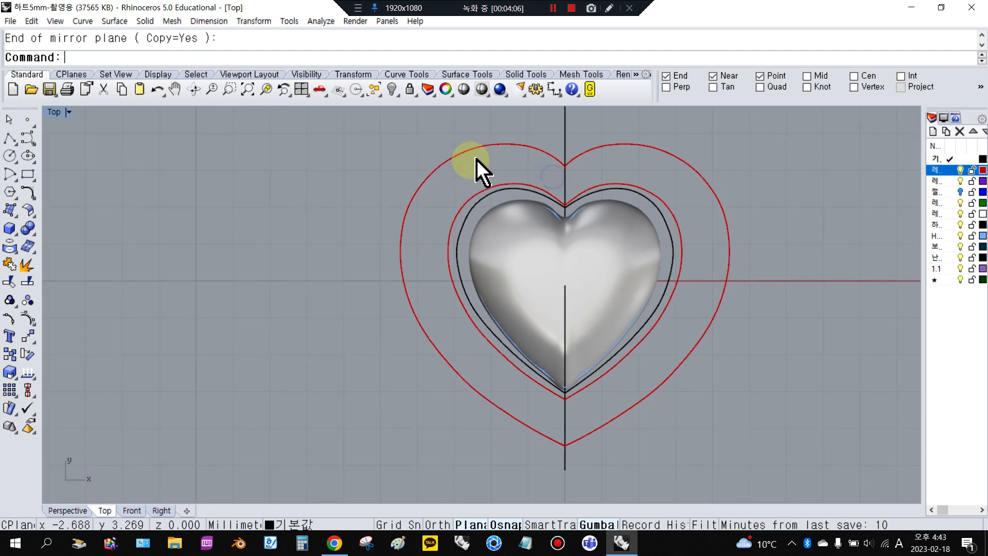
{"action": "left_click", "coordinate": [27, 138]}
{"action": "scroll", "coordinate": [596, 132], "scroll_direction": "up", "scroll_amount": 6}
{"action": "left_click", "coordinate": [538, 174]}
{"action": "left_click", "coordinate": [588, 130]}
{"action": "left_click", "coordinate": [677, 113]}
{"action": "left_click", "coordinate": [757, 117]}
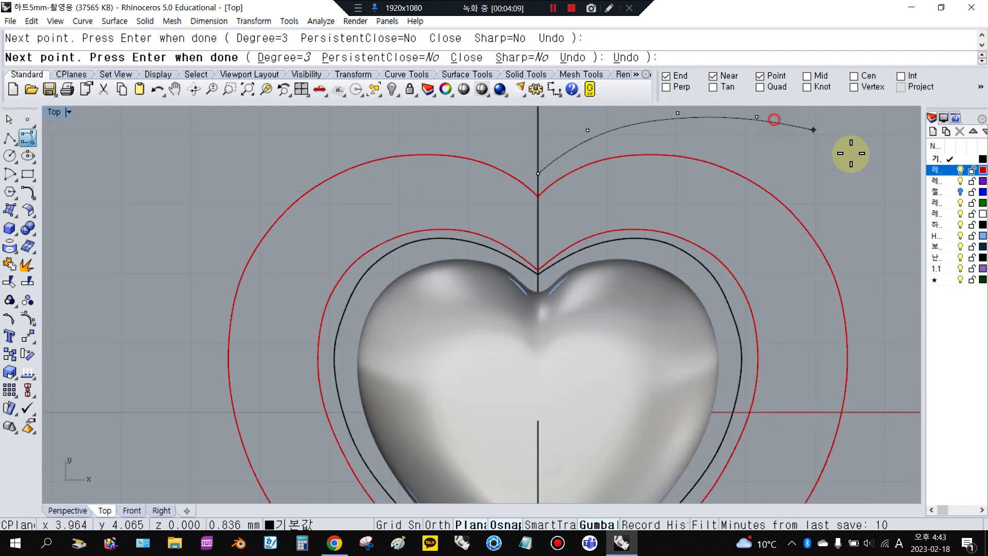
{"action": "left_click", "coordinate": [908, 267]}
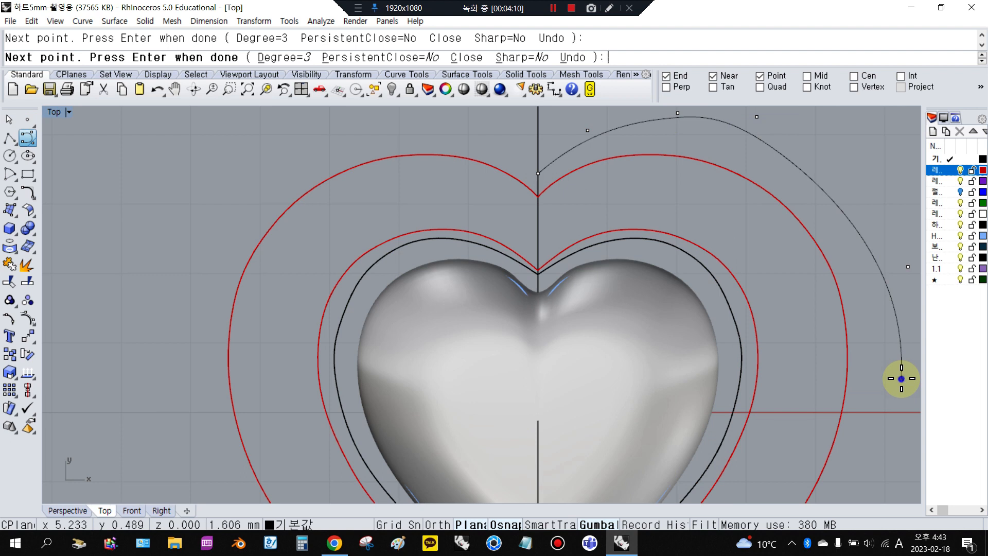
{"action": "key", "text": "Return"}
- Delete the three black hand-drawn curves: both inner halves and the outer partial curve
{"action": "left_click", "coordinate": [712, 287]}
{"action": "key", "text": "Delete"}
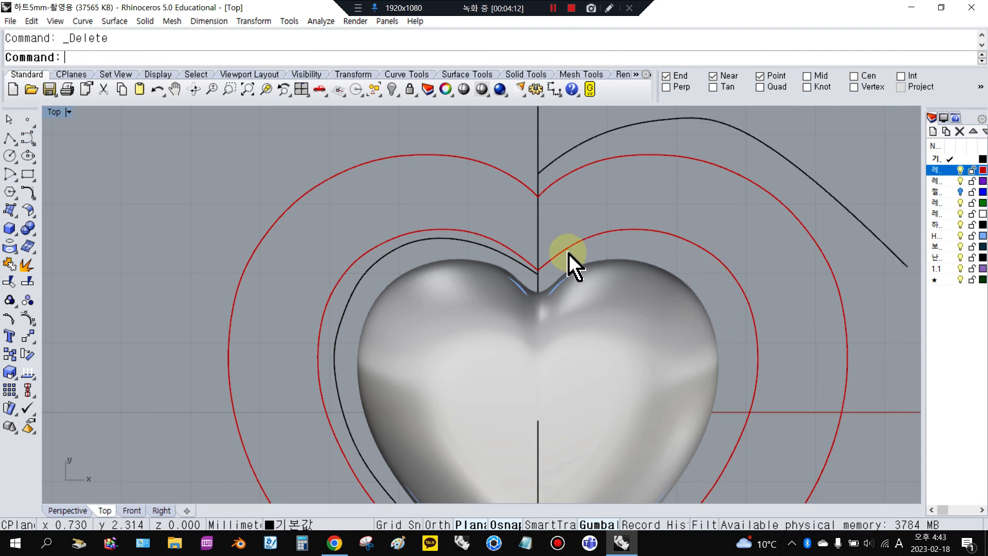
{"action": "left_click", "coordinate": [486, 250]}
{"action": "key", "text": "Delete"}
{"action": "left_click", "coordinate": [576, 154]}
{"action": "key", "text": "Delete"}
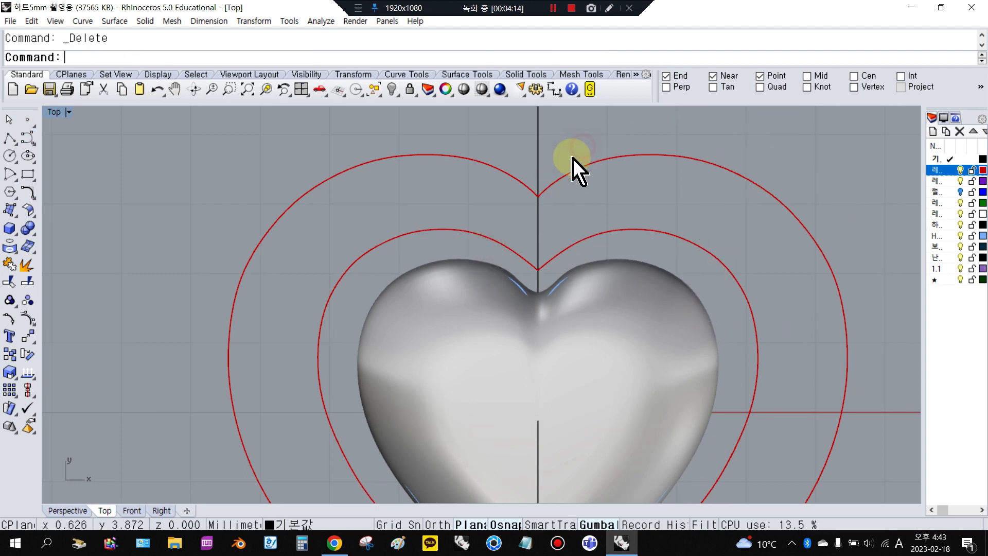
- Explode both red heart outlines and check that their halves can be selected separately
{"action": "left_click", "coordinate": [512, 192]}
{"action": "left_click", "coordinate": [497, 243]}
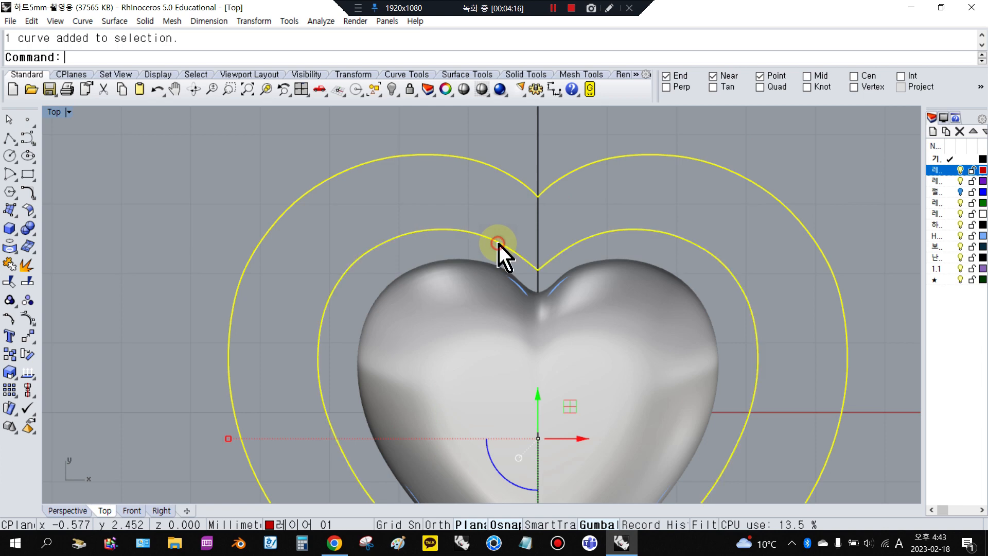
{"action": "left_click", "coordinate": [28, 269]}
{"action": "key", "text": "Escape"}
{"action": "left_click", "coordinate": [341, 177]}
{"action": "left_click", "coordinate": [410, 235]}
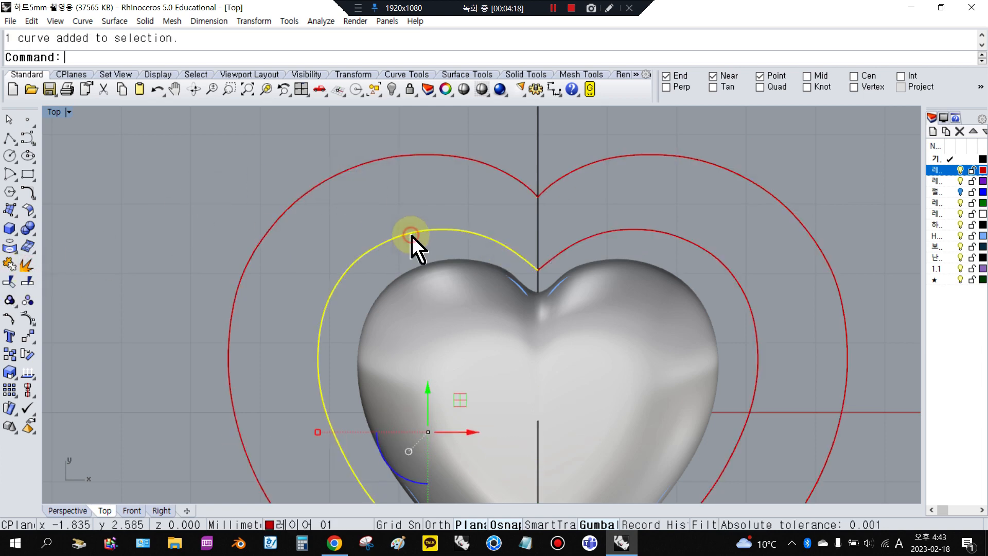
- Replace the inner red outline's right half with a mirrored copy of its left half about the vertical centre line
{"action": "left_click", "coordinate": [588, 236]}
{"action": "key", "text": "Delete"}
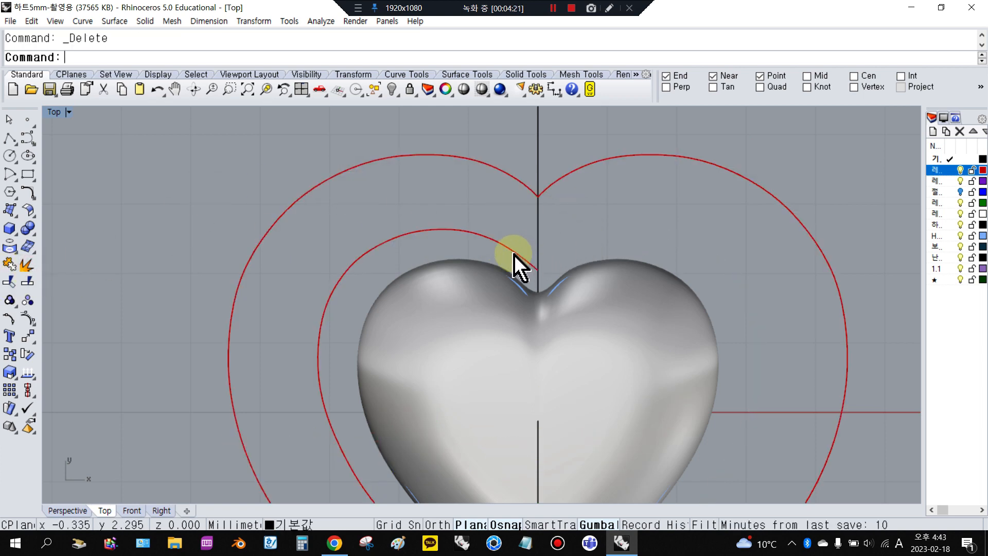
{"action": "left_click", "coordinate": [516, 253]}
{"action": "left_click", "coordinate": [32, 342]}
{"action": "left_click", "coordinate": [137, 347]}
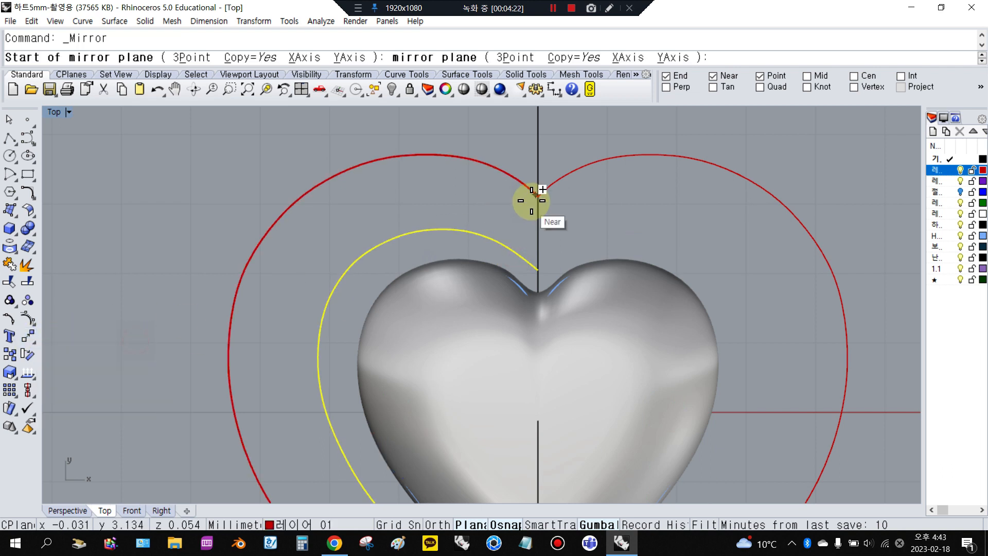
{"action": "left_click", "coordinate": [538, 198]}
{"action": "left_click", "coordinate": [539, 241]}
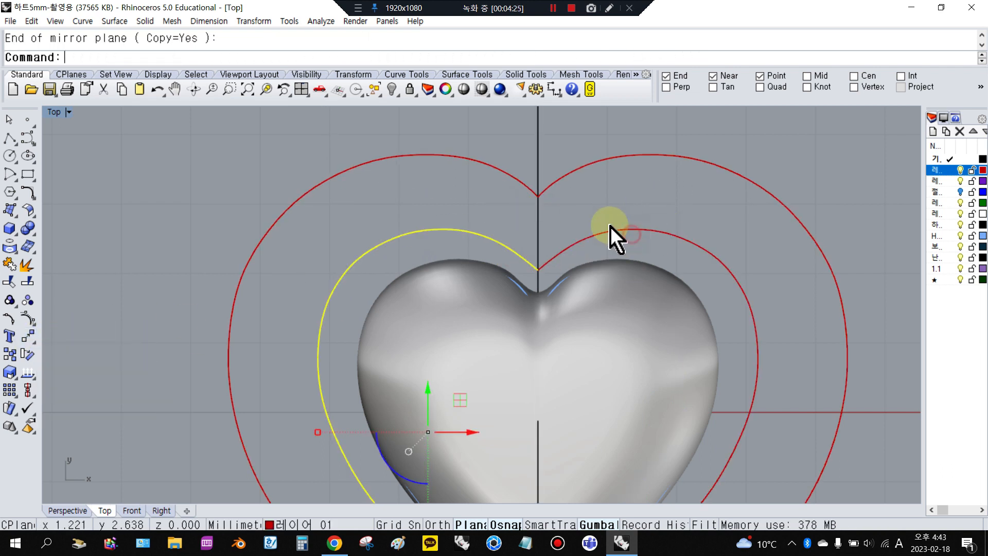
- Join the four red half curves into two closed heart outlines
{"action": "left_click", "coordinate": [600, 238], "text": "shift"}
{"action": "left_click", "coordinate": [513, 185], "text": "shift"}
{"action": "left_click", "coordinate": [585, 171], "text": "shift"}
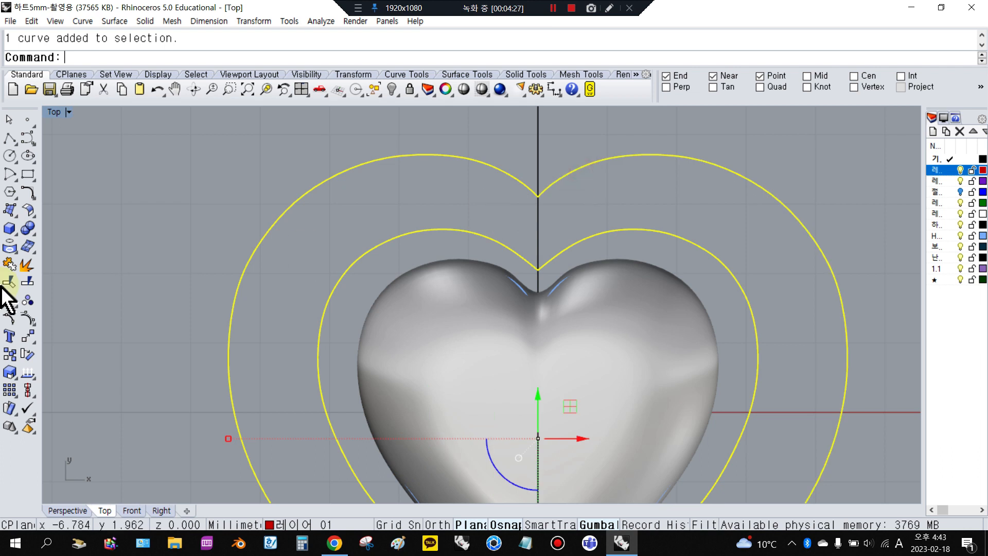
{"action": "left_click", "coordinate": [10, 266]}
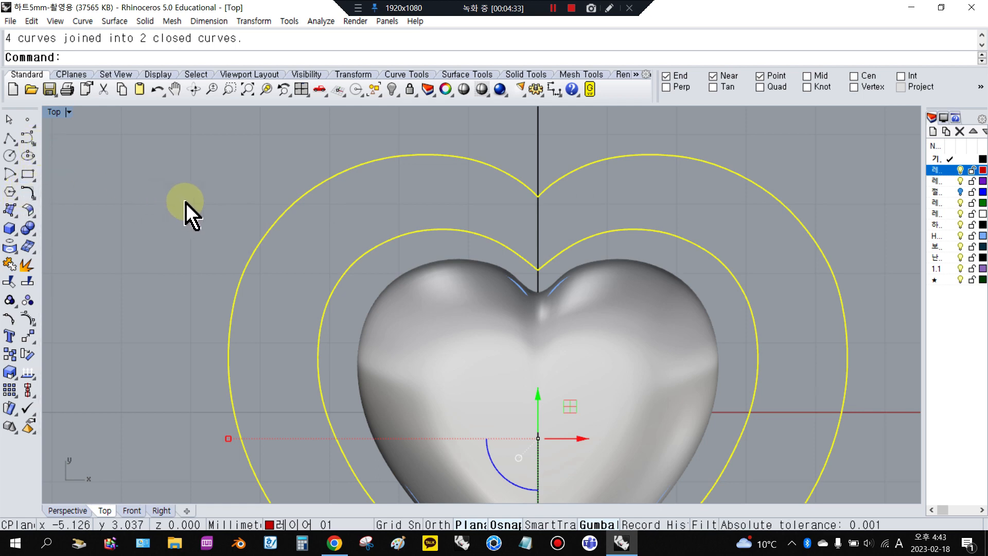
- Float the Curve tools and try to create one tween curve between the inner and outer heart outlines with MatchMethod set to None
{"action": "left_click", "coordinate": [30, 139]}
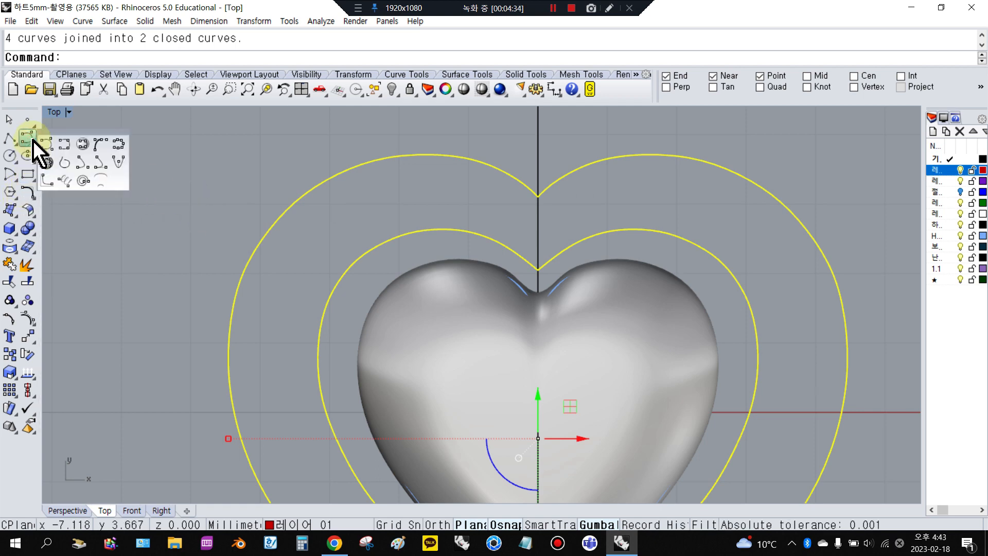
{"action": "left_click_drag", "start_coordinate": [45, 140], "coordinate": [71, 129]}
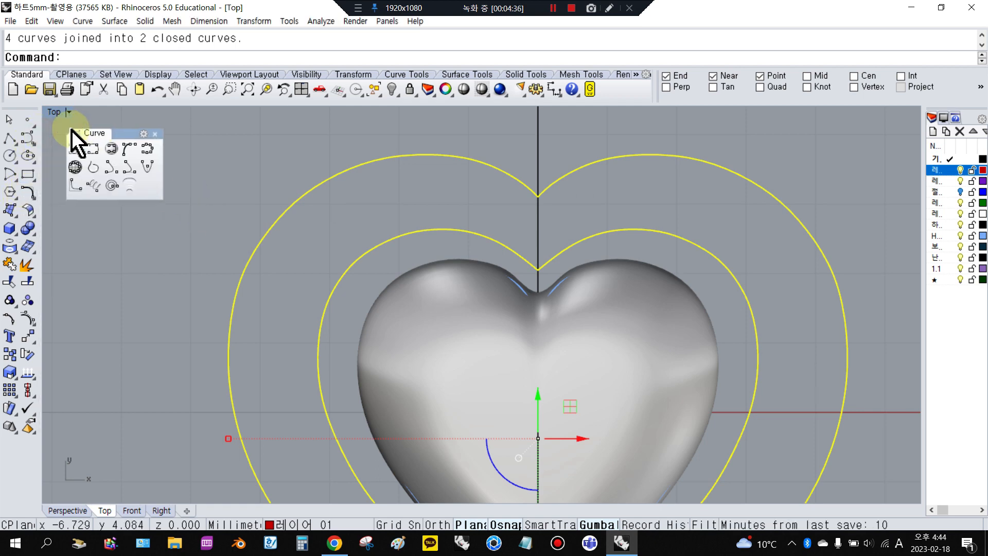
{"action": "left_click", "coordinate": [132, 186]}
{"action": "scroll", "coordinate": [346, 184], "scroll_direction": "down", "scroll_amount": 5}
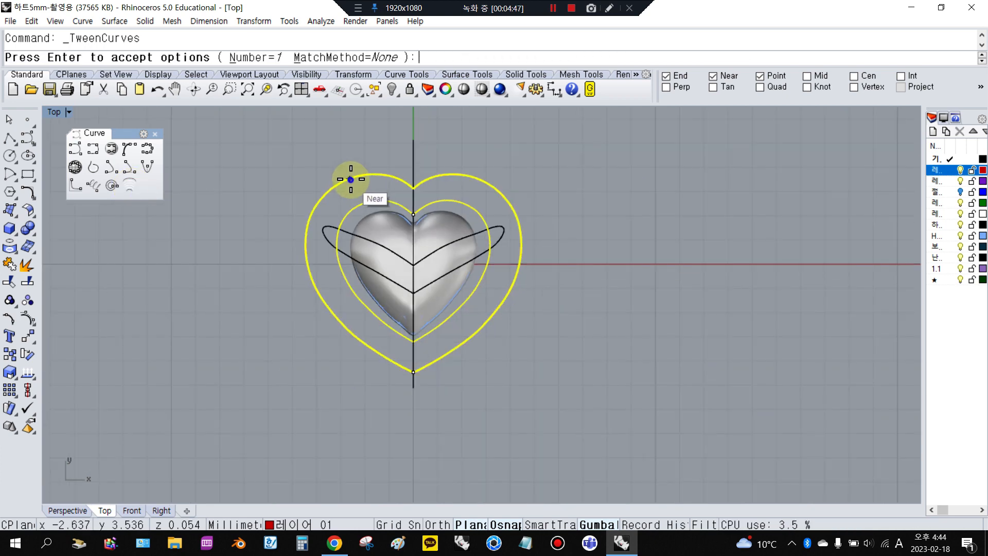
{"action": "right_click", "coordinate": [326, 172]}
- Try the one-curve tween again, picking the outer outline and then the inner outline on their left lobes
{"action": "right_click", "coordinate": [320, 159]}
{"action": "left_click", "coordinate": [371, 196]}
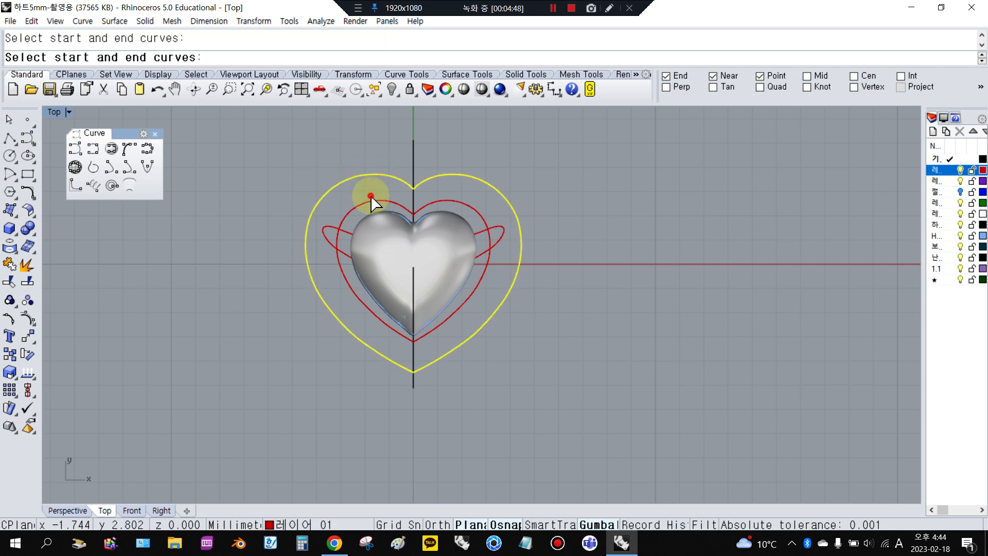
{"action": "left_click", "coordinate": [371, 201]}
{"action": "right_click", "coordinate": [372, 201]}
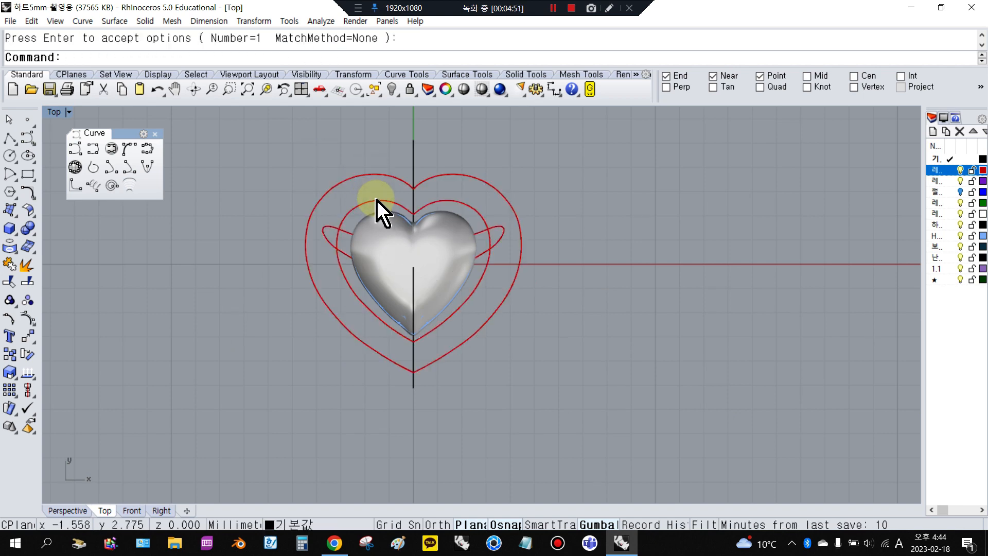
- Try the one-curve tween once more, picking the inner outline and then the outer outline on their right lobes
{"action": "left_click", "coordinate": [378, 200]}
{"action": "scroll", "coordinate": [381, 208], "scroll_direction": "up", "scroll_amount": 3}
{"action": "left_click", "coordinate": [507, 174]}
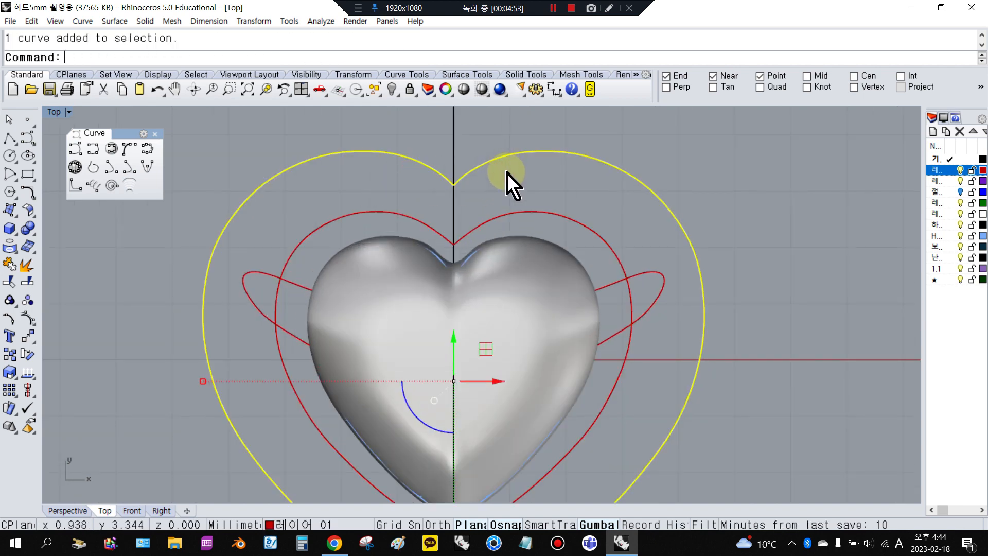
{"action": "right_click", "coordinate": [508, 174]}
{"action": "left_click", "coordinate": [513, 211]}
{"action": "left_click", "coordinate": [521, 153]}
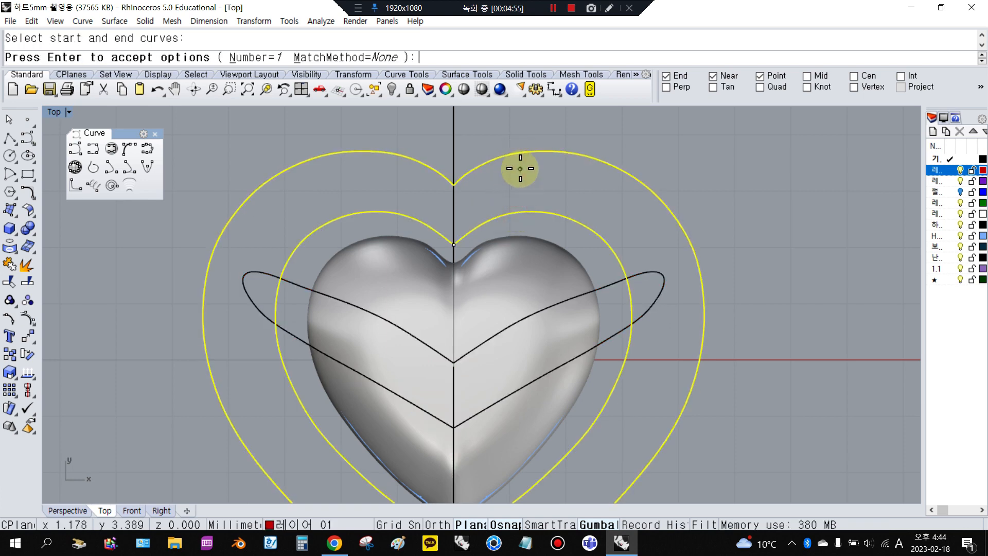
{"action": "right_click", "coordinate": [521, 169]}
- Delete the overlapping distorted tween curves crossing the heart stone
{"action": "left_click", "coordinate": [644, 279]}
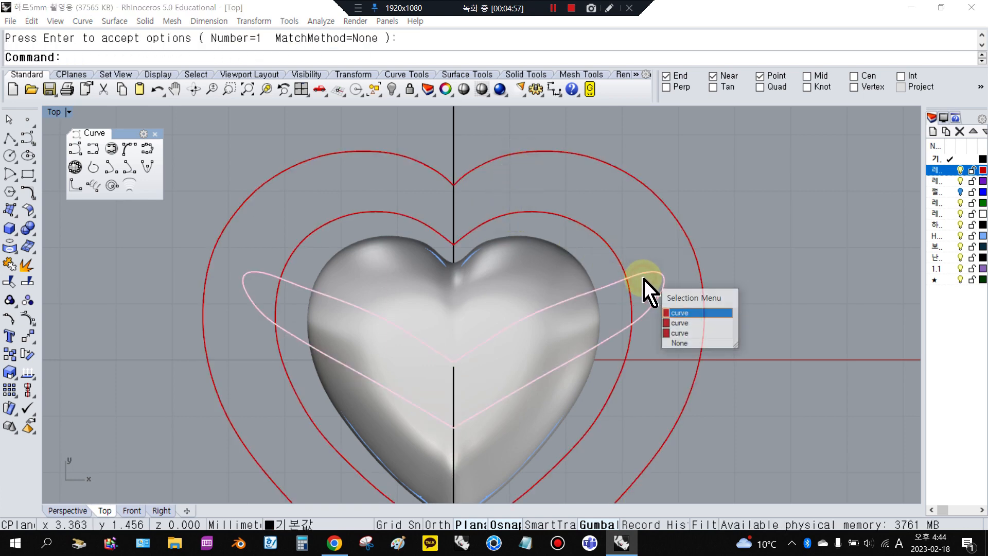
{"action": "key", "text": "Return"}
{"action": "key", "text": "Delete"}
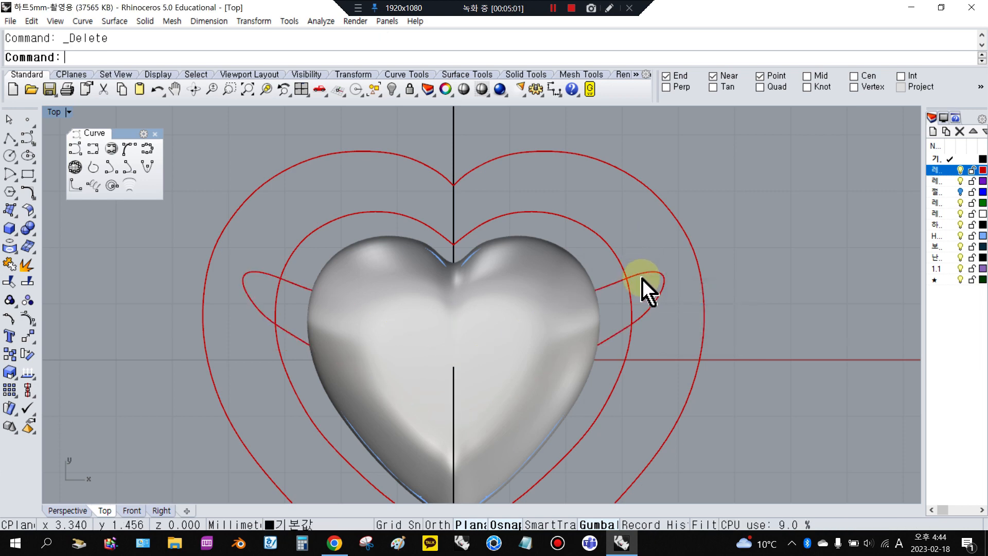
{"action": "left_click", "coordinate": [645, 280]}
{"action": "key", "text": "Delete"}
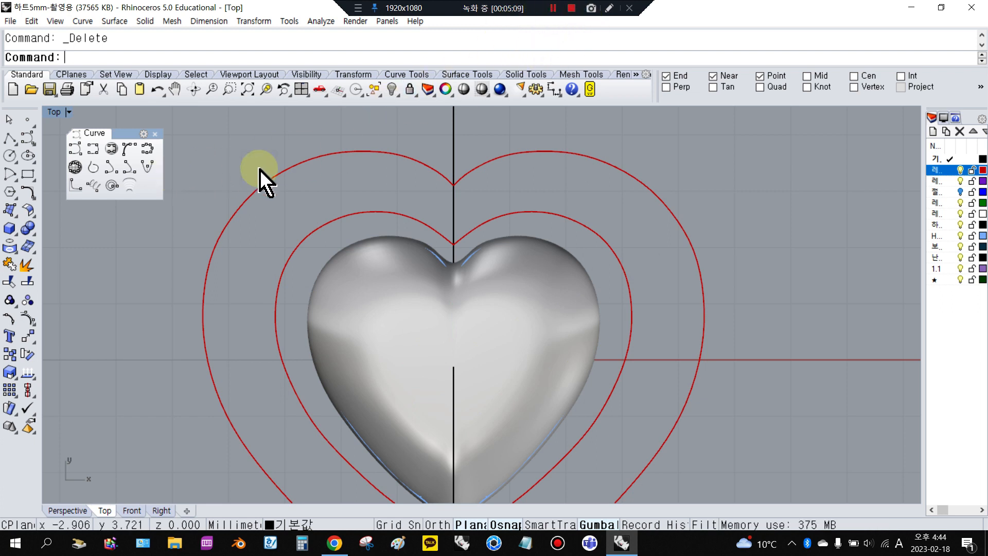
- Try the one-curve tween between the outer and inner outlines on their left lobes, and delete the distorted curve
{"action": "left_click", "coordinate": [129, 186]}
{"action": "left_click", "coordinate": [256, 181]}
{"action": "left_click", "coordinate": [320, 225]}
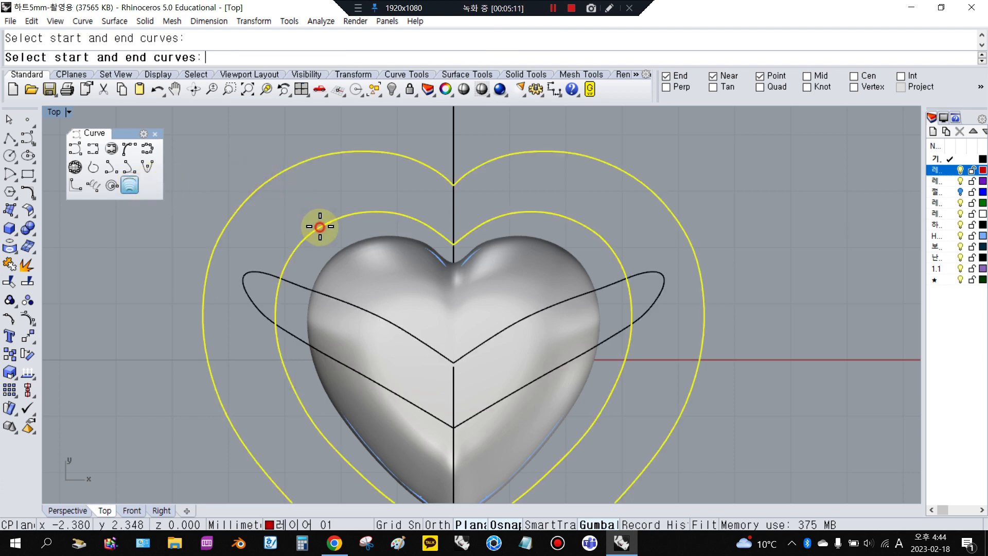
{"action": "scroll", "coordinate": [341, 236], "scroll_direction": "down", "scroll_amount": 2}
{"action": "key", "text": "Return"}
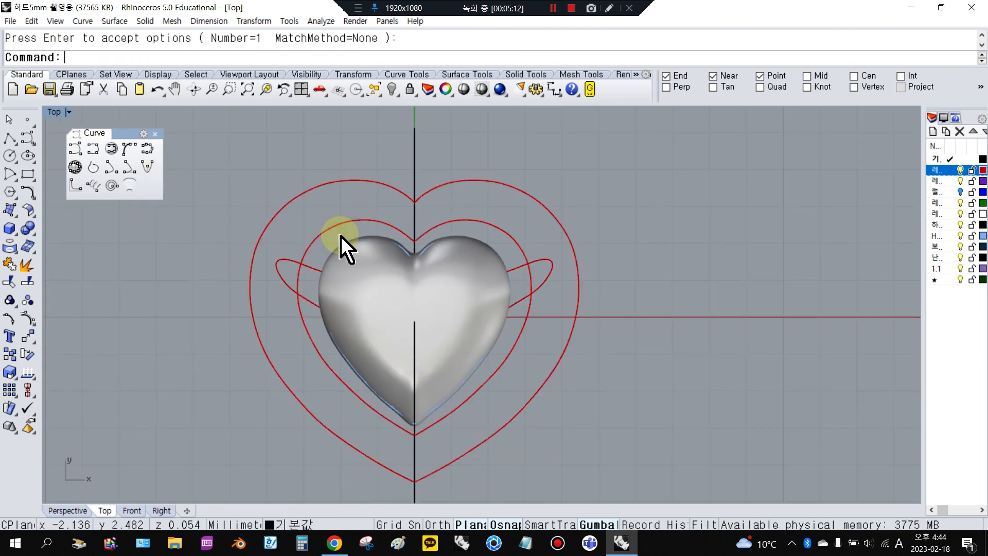
{"action": "left_click", "coordinate": [298, 273]}
{"action": "key", "text": "Delete"}
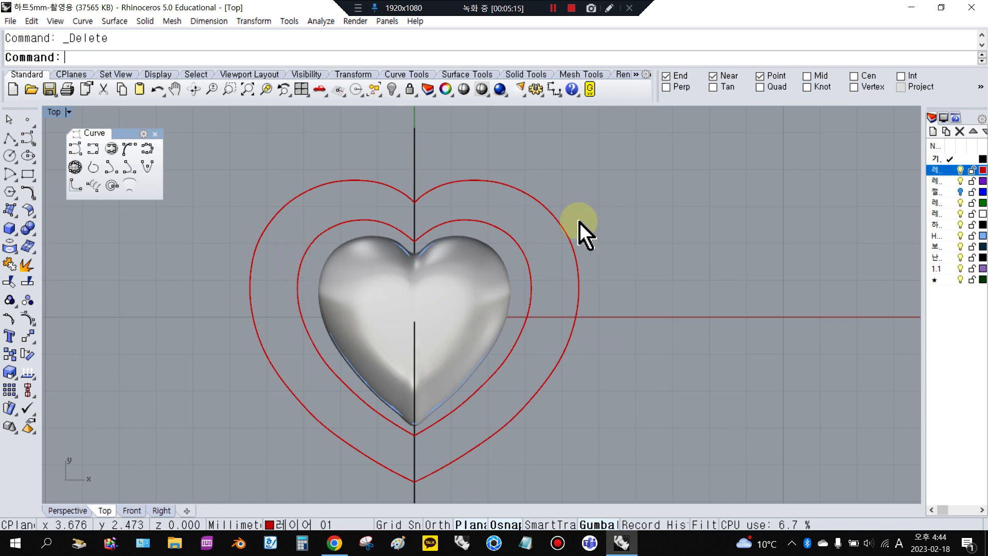
- Create one tween curve between the outer and inner outlines of the leftmost heart copy with MatchMethod set to None
{"action": "scroll", "coordinate": [624, 269], "scroll_direction": "down", "scroll_amount": 6}
{"action": "scroll", "coordinate": [270, 244], "scroll_direction": "up", "scroll_amount": 4}
{"action": "scroll", "coordinate": [271, 244], "scroll_direction": "up", "scroll_amount": 3}
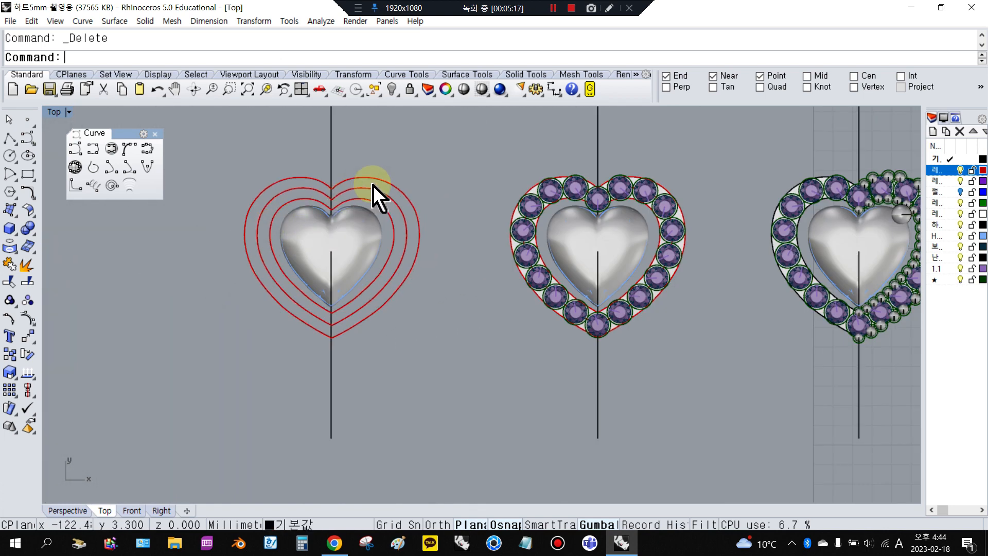
{"action": "scroll", "coordinate": [373, 195], "scroll_direction": "up", "scroll_amount": 3}
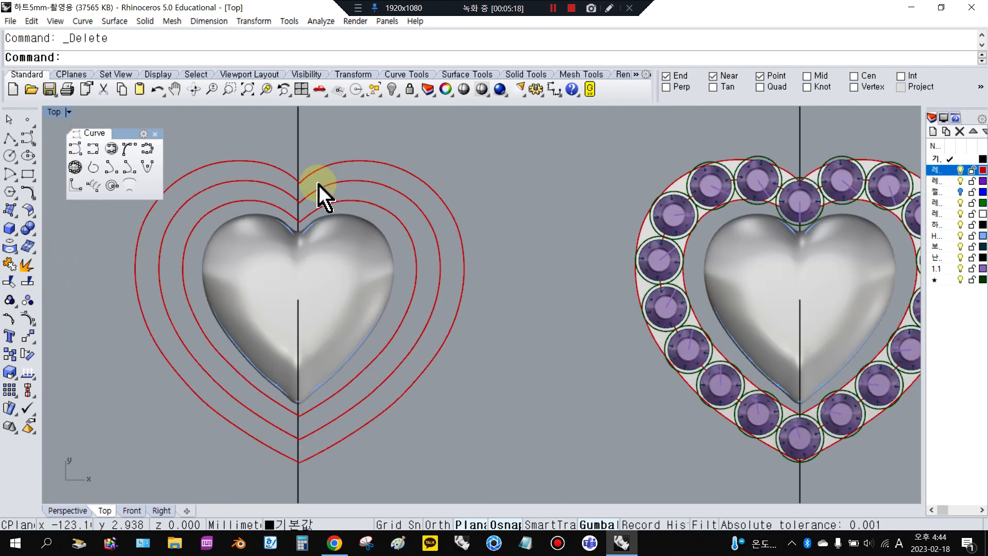
{"action": "scroll", "coordinate": [316, 206], "scroll_direction": "up", "scroll_amount": 2}
{"action": "left_click", "coordinate": [312, 212]}
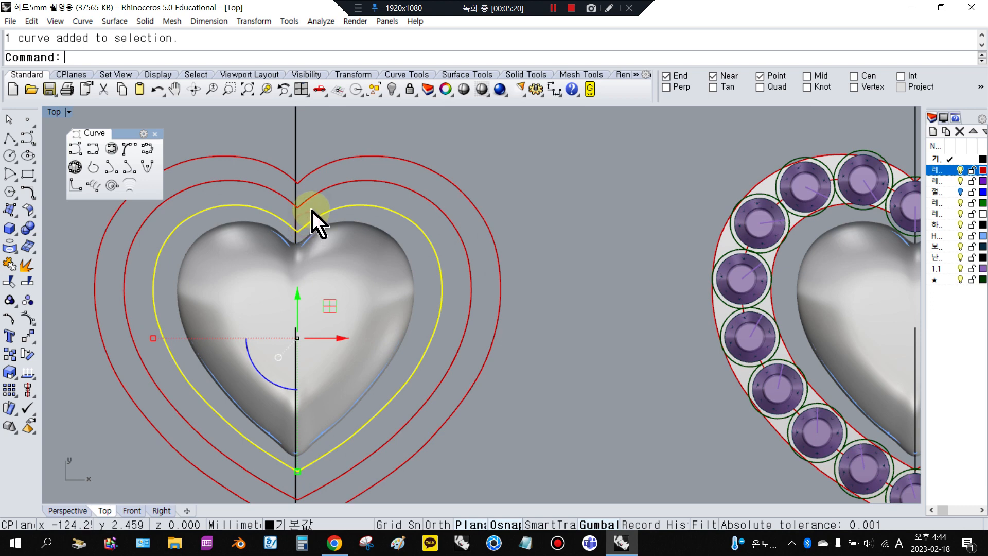
{"action": "left_click", "coordinate": [219, 149]}
{"action": "left_click", "coordinate": [129, 185]}
{"action": "left_click", "coordinate": [266, 169]}
{"action": "left_click", "coordinate": [260, 209]}
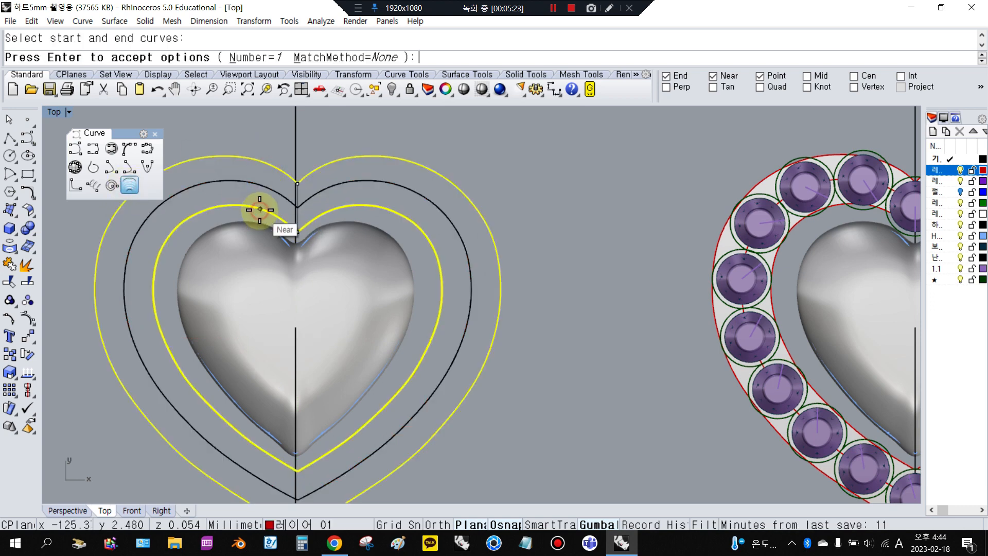
{"action": "key", "text": "Return"}
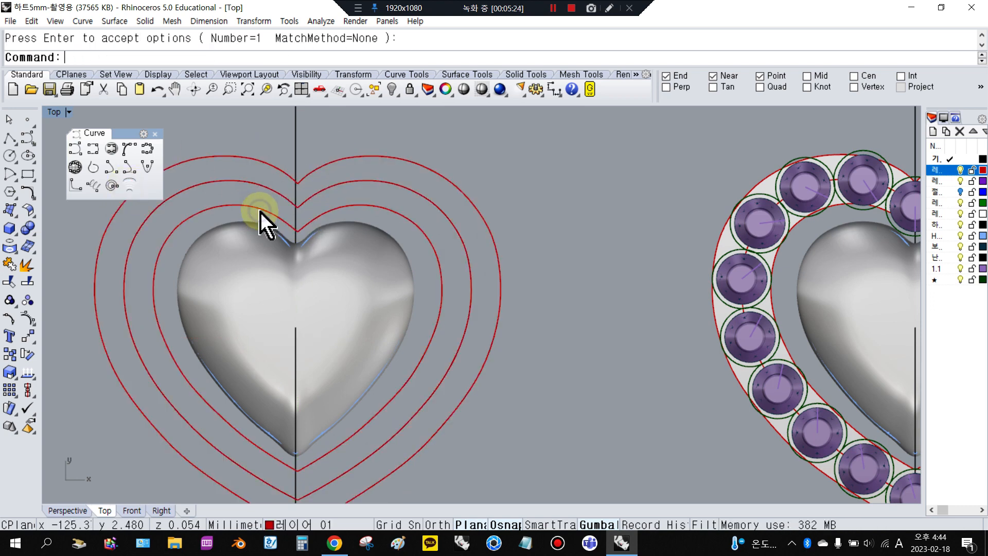
{"action": "left_click", "coordinate": [279, 192]}
{"action": "left_click", "coordinate": [314, 225]}
{"action": "left_click", "coordinate": [310, 189], "text": "shift"}
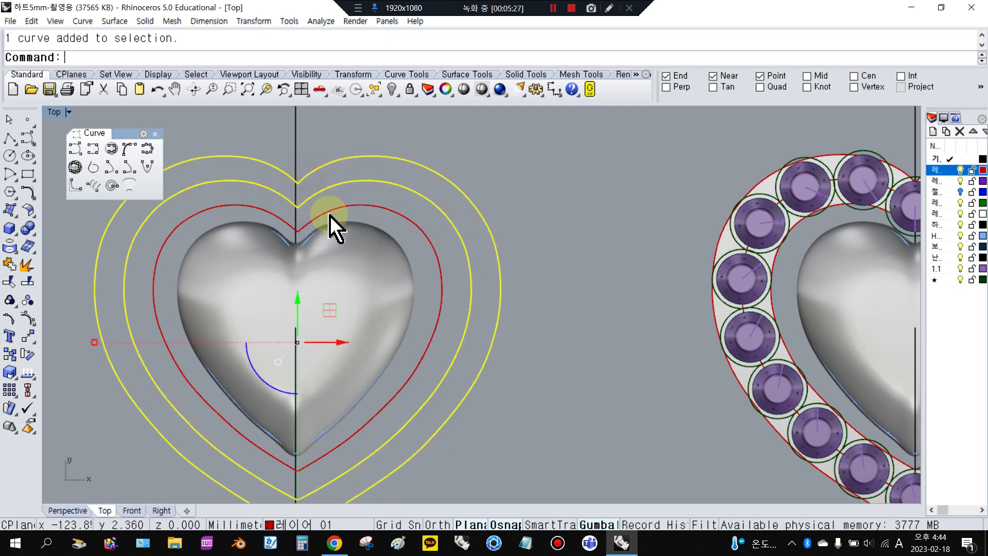
{"action": "left_click", "coordinate": [329, 220], "text": "shift"}
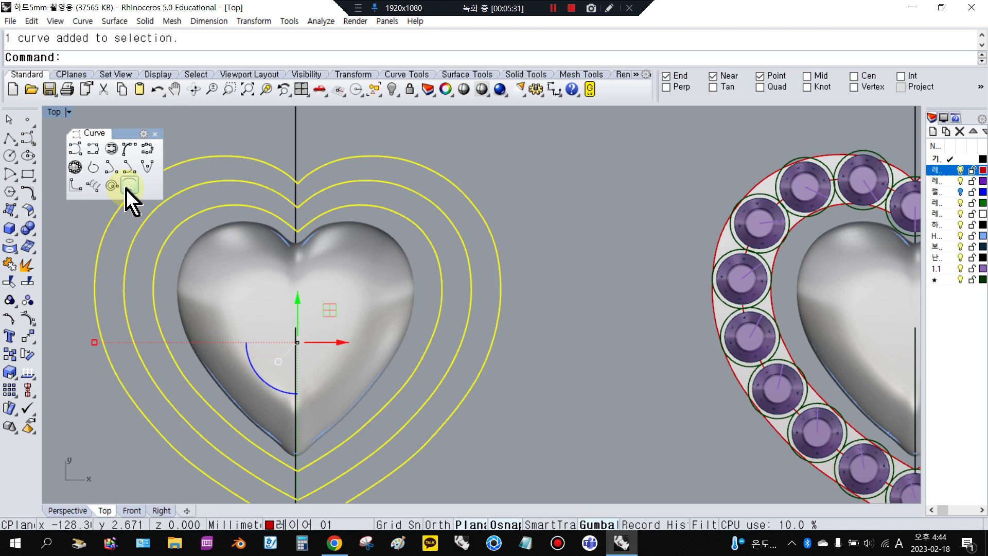
{"action": "left_click", "coordinate": [250, 142]}
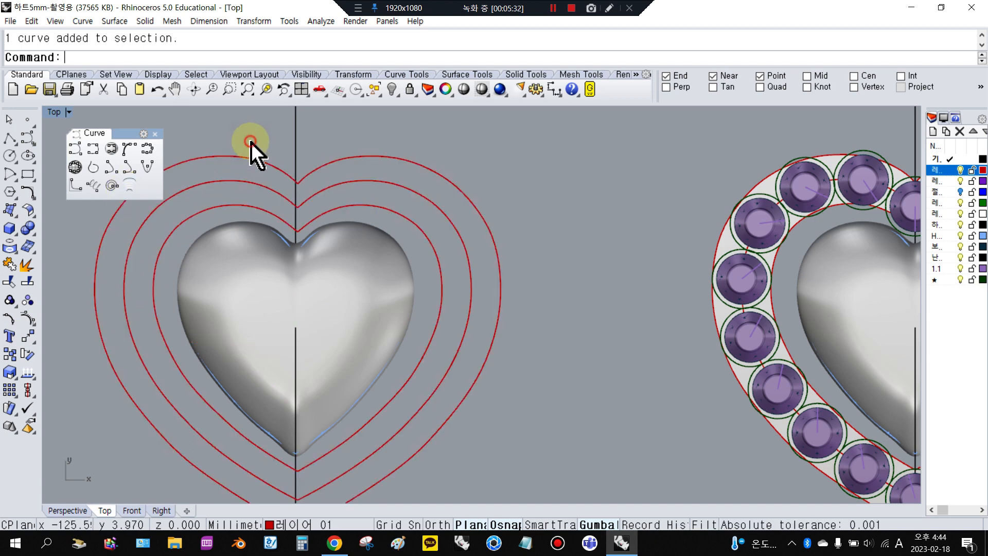
- Repeat the one-curve tween on the leftmost heart, picking the outer outline and then the inner outline near the cleft
{"action": "right_click", "coordinate": [255, 141]}
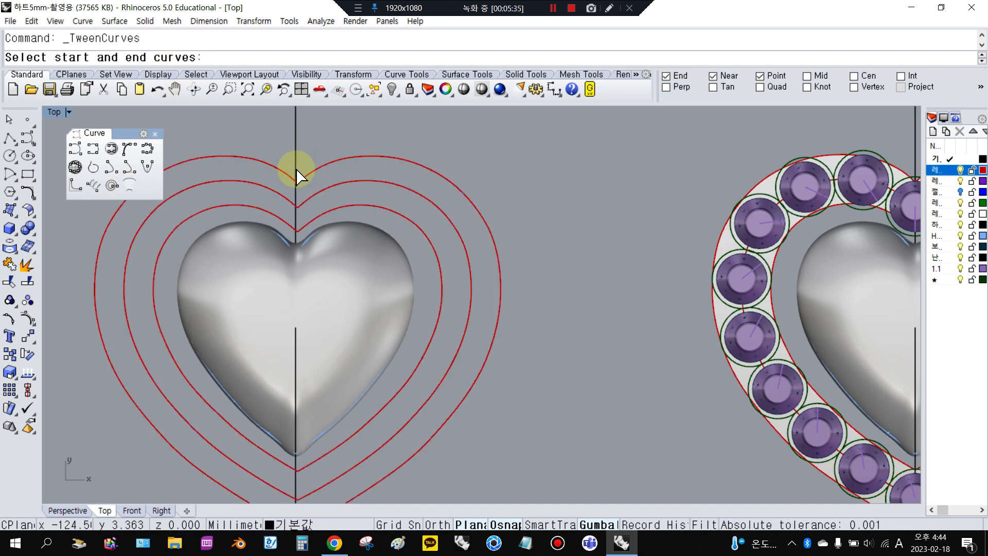
{"action": "left_click", "coordinate": [273, 170]}
{"action": "left_click", "coordinate": [261, 211]}
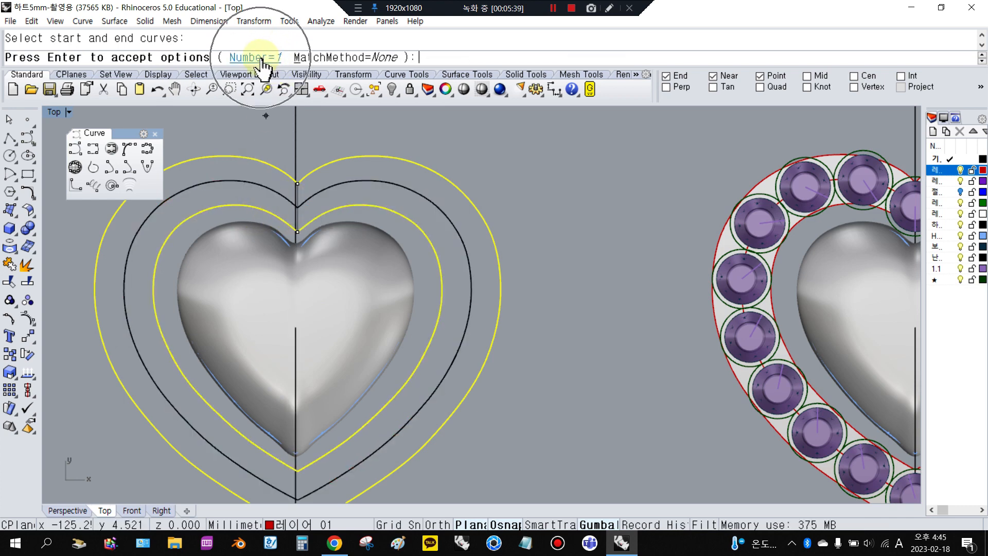
{"action": "right_click", "coordinate": [278, 198]}
- Delete the overlapping middle curves between the leftmost heart's outer and inner outlines
{"action": "left_click", "coordinate": [279, 199]}
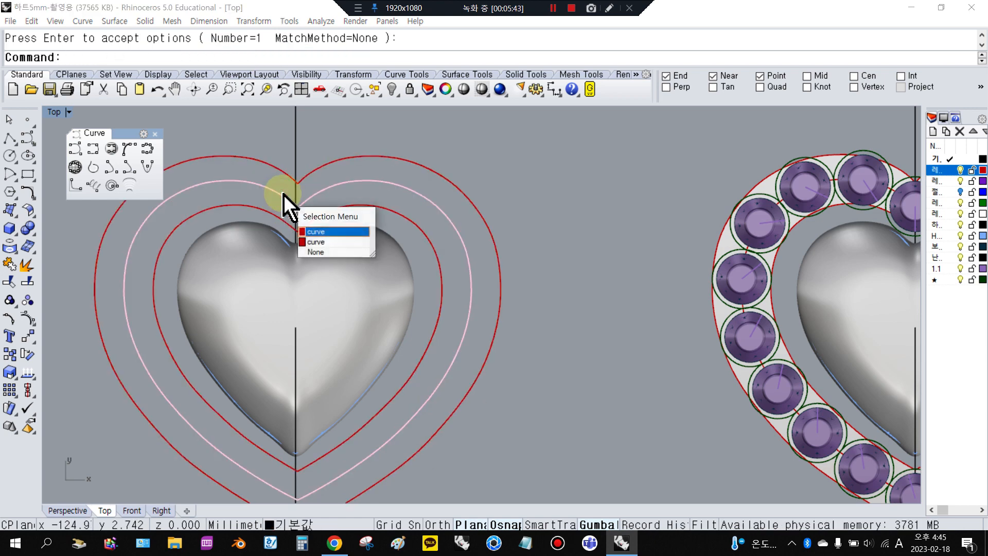
{"action": "key", "text": "Return"}
{"action": "key", "text": "Delete"}
- Tween a single middle curve between the leftmost heart's outer and inner outlines, with Number 1 and MatchMethod None
{"action": "right_click", "coordinate": [272, 195]}
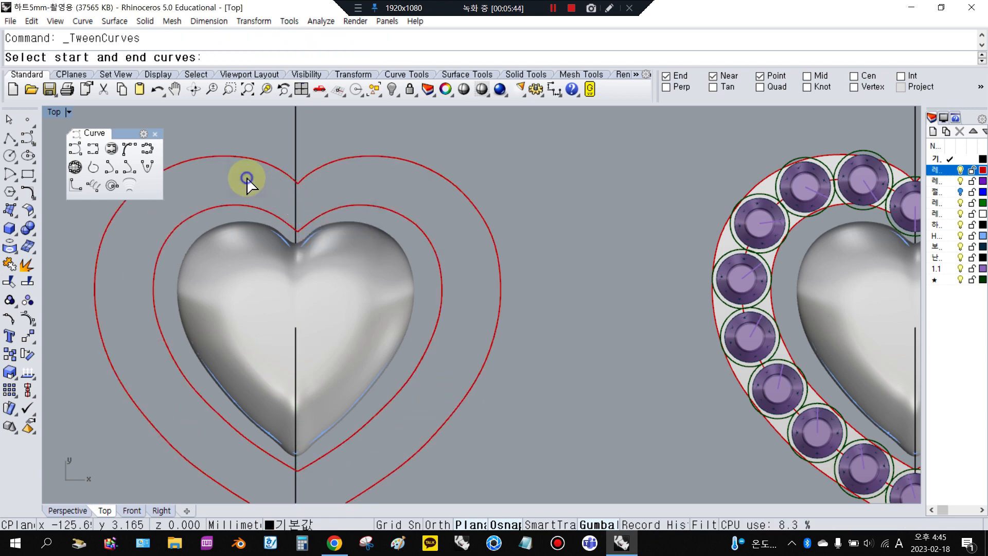
{"action": "left_click", "coordinate": [211, 158]}
{"action": "left_click", "coordinate": [232, 207]}
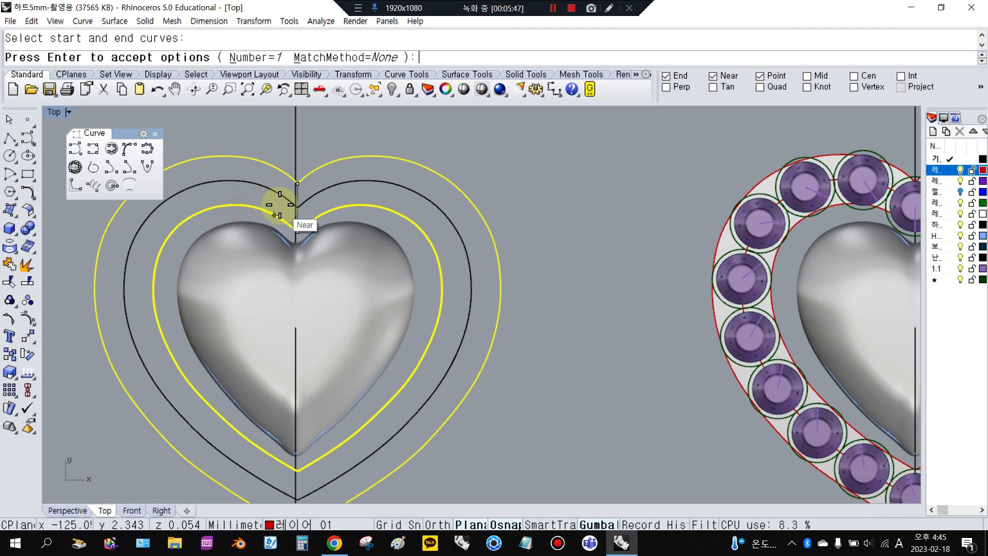
{"action": "left_click", "coordinate": [285, 199]}
{"action": "key", "text": "Return"}
- Move the leftmost heart's outer, middle and inner outlines together so the inner outline's cleft point sits on the vertical centre line
{"action": "left_click", "coordinate": [283, 203]}
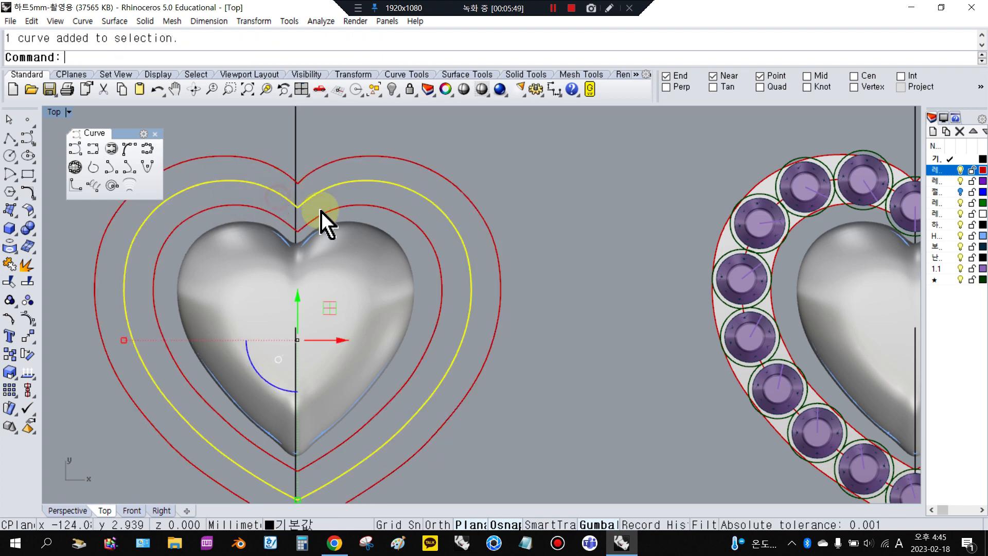
{"action": "left_click", "coordinate": [305, 176], "text": "shift"}
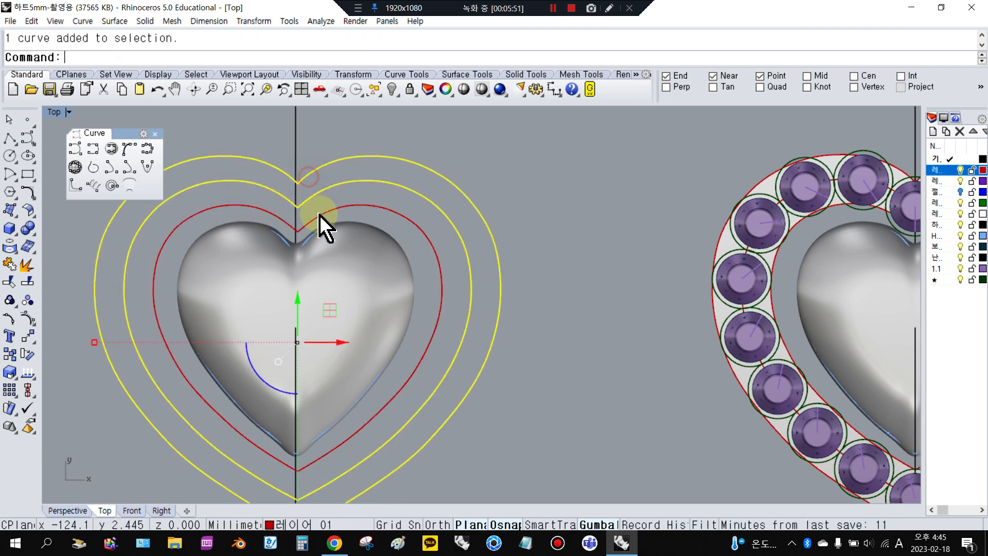
{"action": "left_click", "coordinate": [320, 208], "text": "shift"}
{"action": "left_click", "coordinate": [28, 335]}
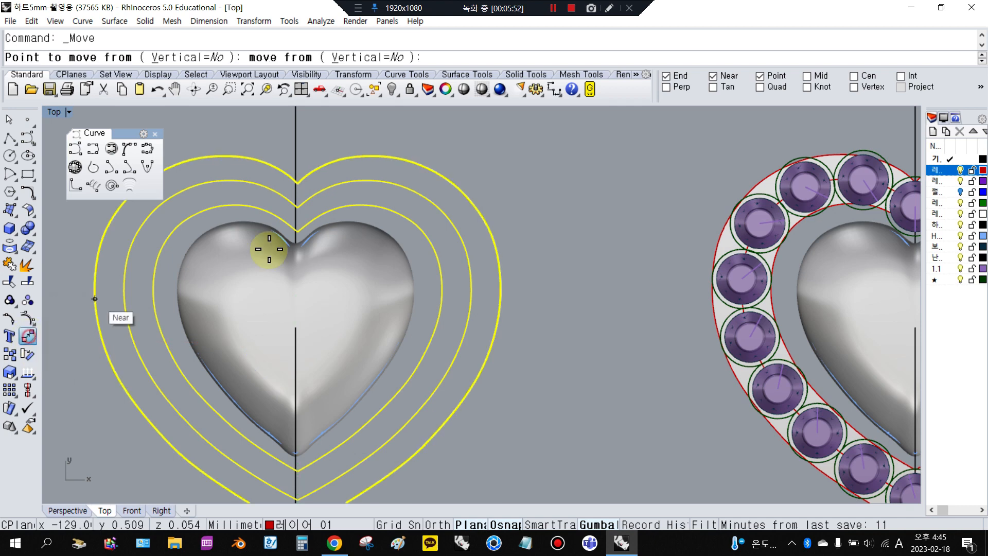
{"action": "scroll", "coordinate": [297, 228], "scroll_direction": "up", "scroll_amount": 2}
{"action": "left_click", "coordinate": [293, 229]}
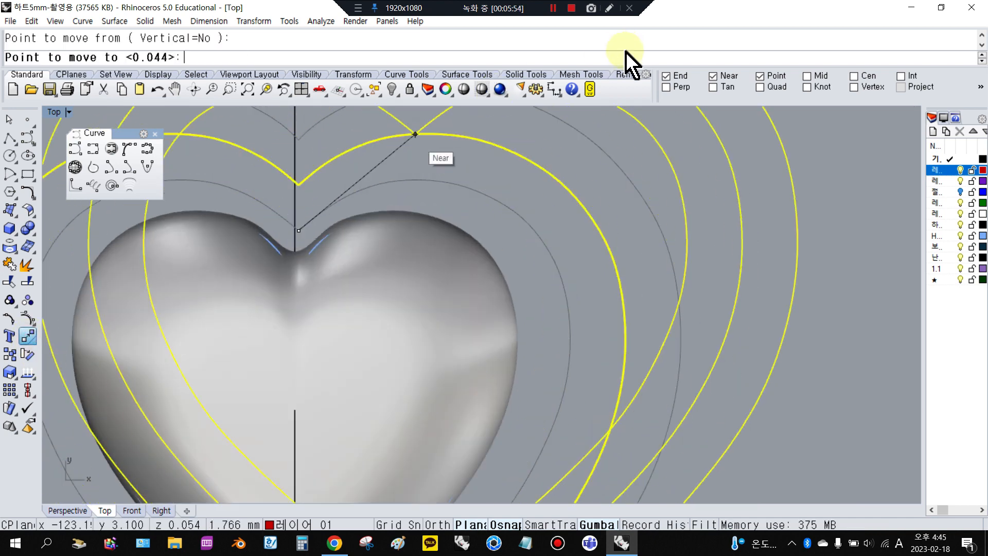
{"action": "scroll", "coordinate": [277, 243], "scroll_direction": "up", "scroll_amount": 3}
{"action": "scroll", "coordinate": [254, 286], "scroll_direction": "up", "scroll_amount": 3}
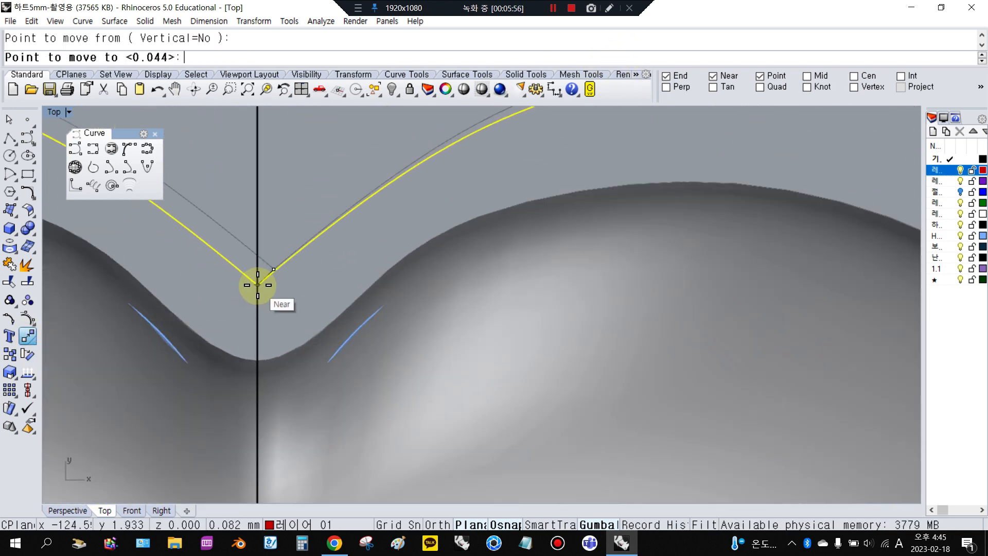
{"action": "left_click", "coordinate": [257, 283]}
- Copy the three aligned outlines from the leftmost heart's centre point to the heart stone at the origin
{"action": "left_click", "coordinate": [10, 358]}
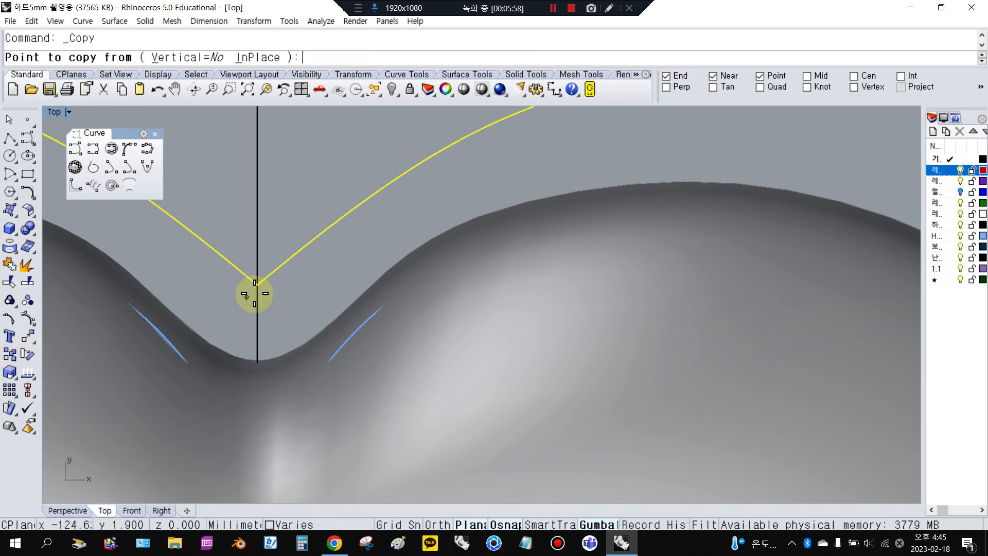
{"action": "scroll", "coordinate": [257, 282], "scroll_direction": "down", "scroll_amount": 6}
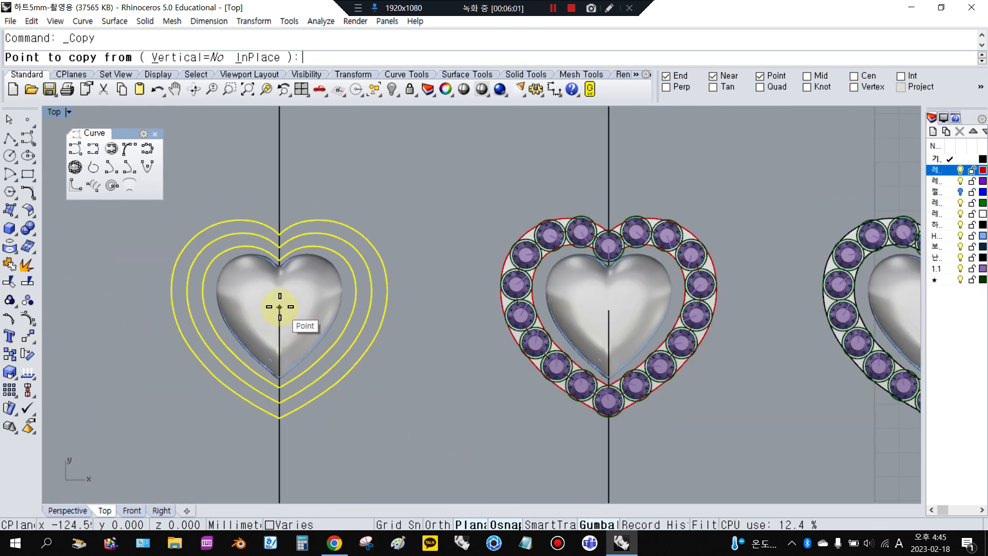
{"action": "left_click", "coordinate": [280, 307]}
{"action": "scroll", "coordinate": [272, 296], "scroll_direction": "down", "scroll_amount": 5}
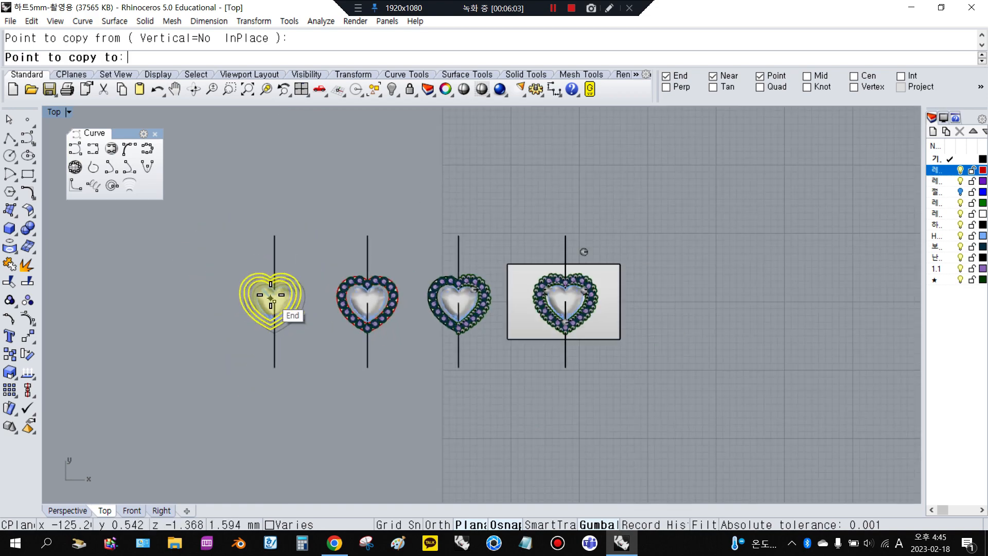
{"action": "scroll", "coordinate": [592, 297], "scroll_direction": "up", "scroll_amount": 6}
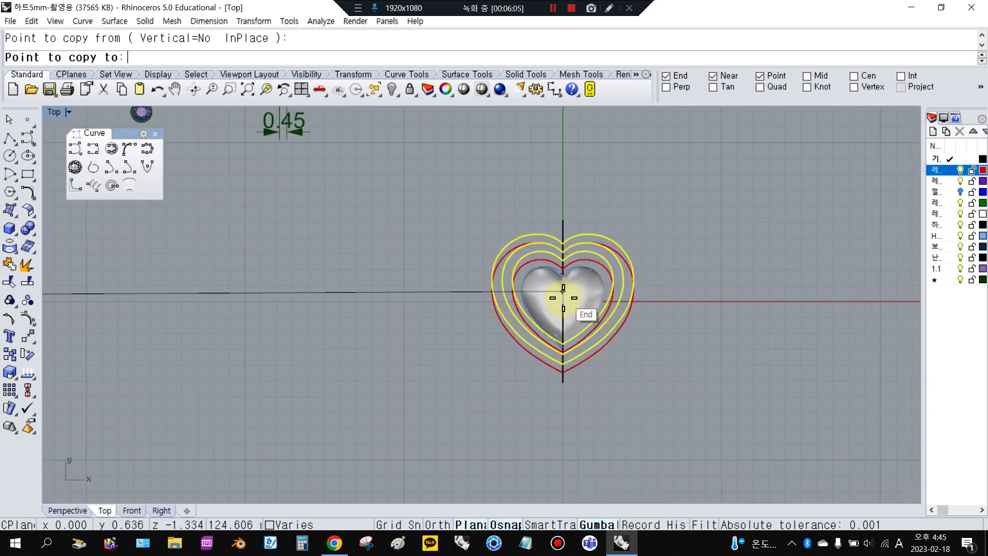
{"action": "left_click", "coordinate": [563, 300]}
{"action": "scroll", "coordinate": [564, 293], "scroll_direction": "up", "scroll_amount": 8}
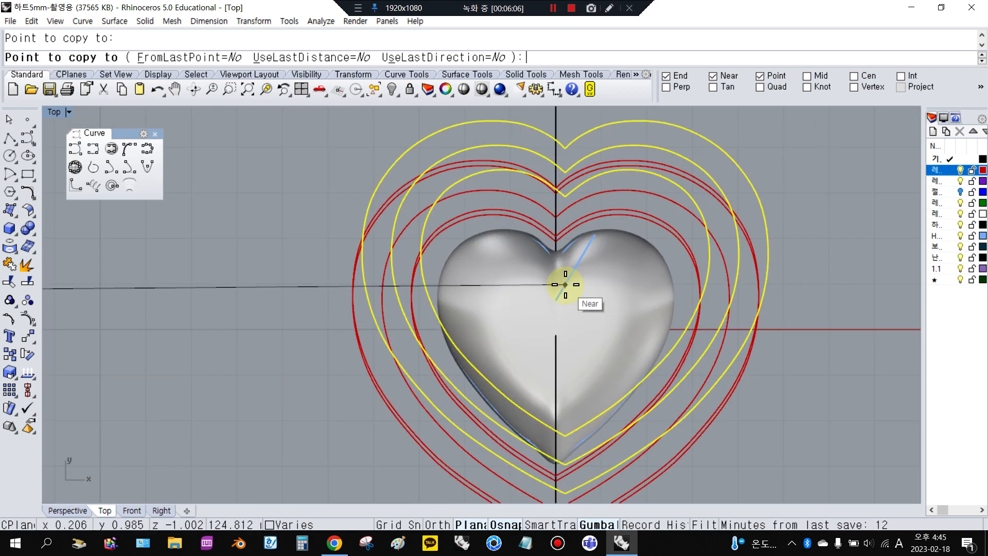
{"action": "key", "text": "Escape"}
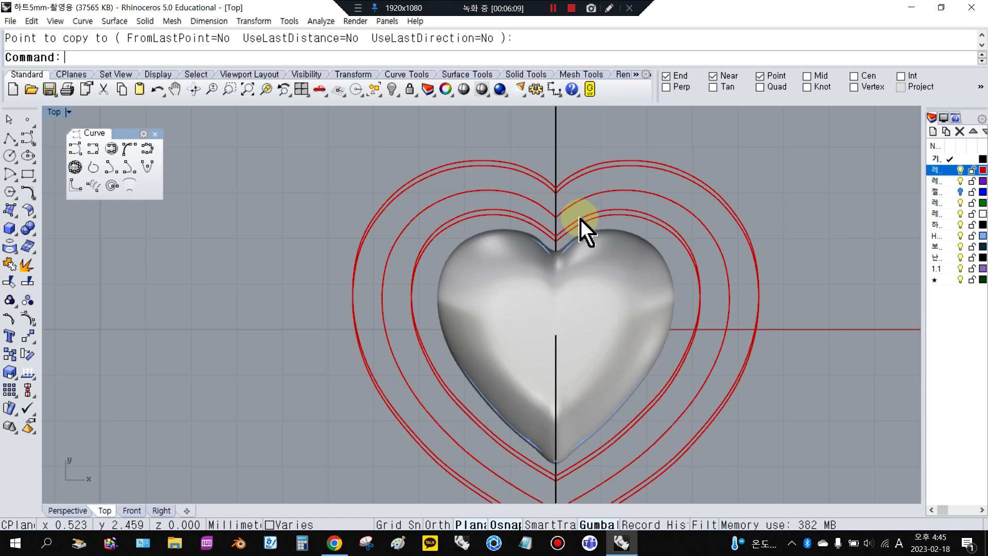
- Delete the old inner and outer outlines around the heart stone at the origin, keeping the three copied curves
{"action": "left_click", "coordinate": [579, 217]}
{"action": "key", "text": "Delete"}
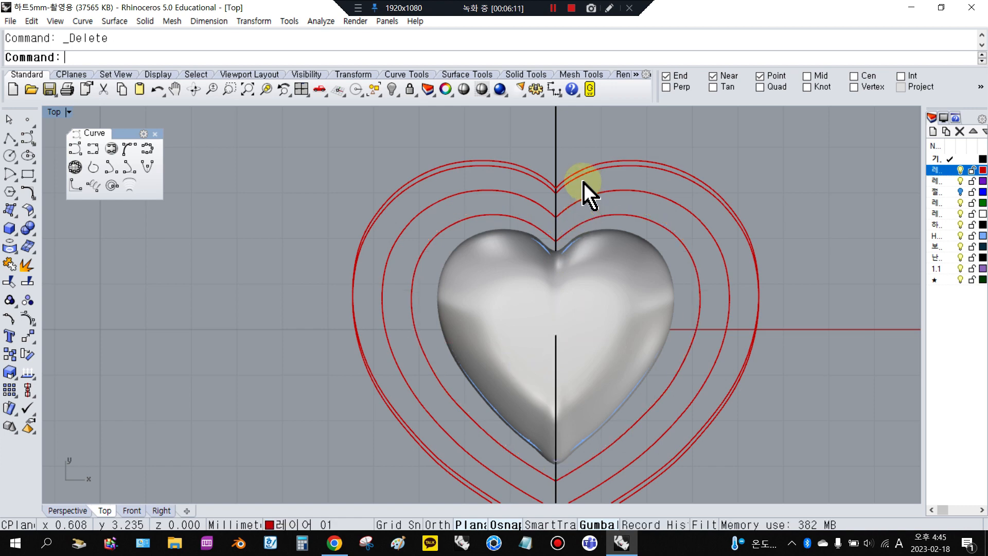
{"action": "left_click", "coordinate": [576, 173]}
{"action": "key", "text": "Delete"}
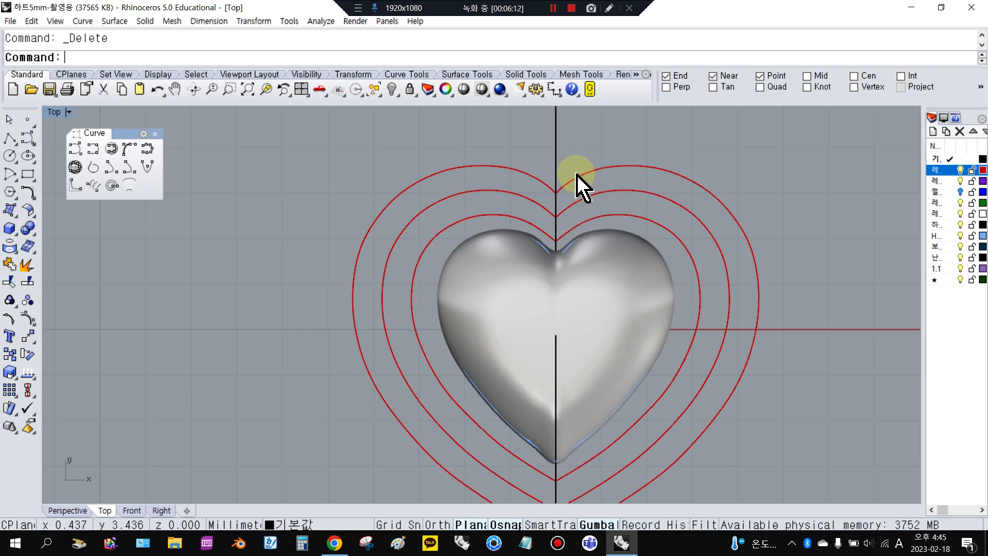
- Extrude the outer and inner outlines around the heart stone at the origin together as a solid by -1.5 mm
{"action": "scroll", "coordinate": [577, 190], "scroll_direction": "down", "scroll_amount": 2}
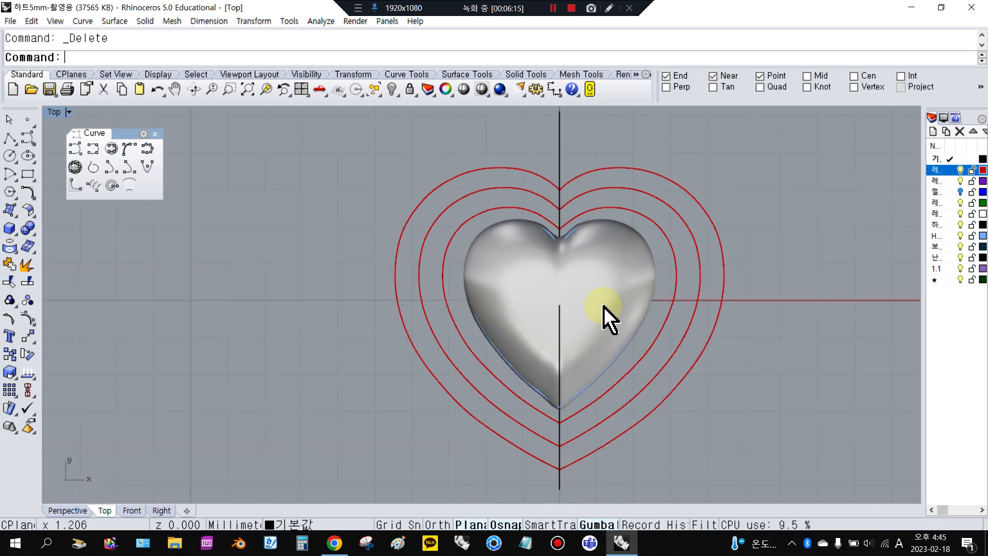
{"action": "right_click_drag", "start_coordinate": [602, 262], "coordinate": [515, 252]}
{"action": "scroll", "coordinate": [371, 206], "scroll_direction": "up", "scroll_amount": 2}
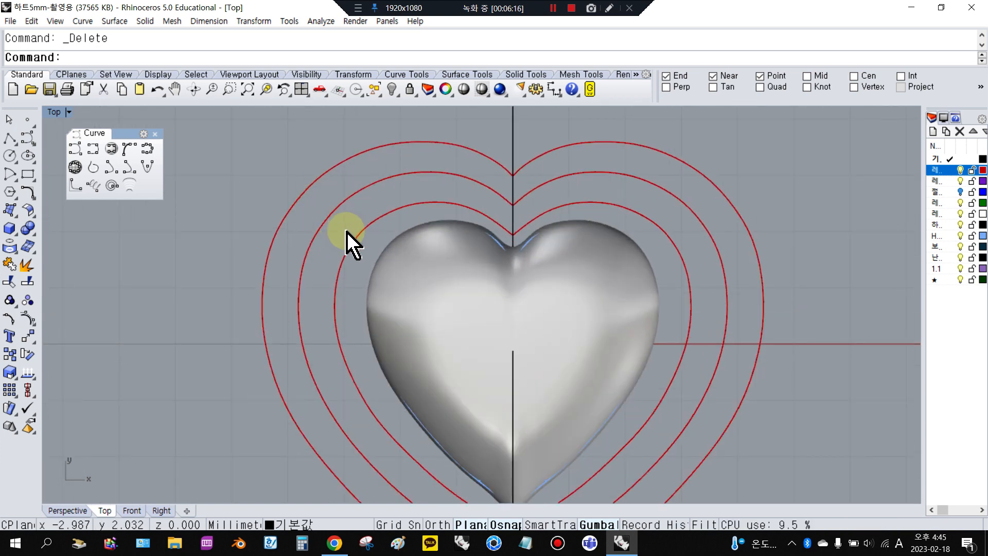
{"action": "left_click", "coordinate": [351, 240]}
{"action": "left_click", "coordinate": [298, 209], "text": "shift"}
{"action": "double_click", "coordinate": [52, 112]}
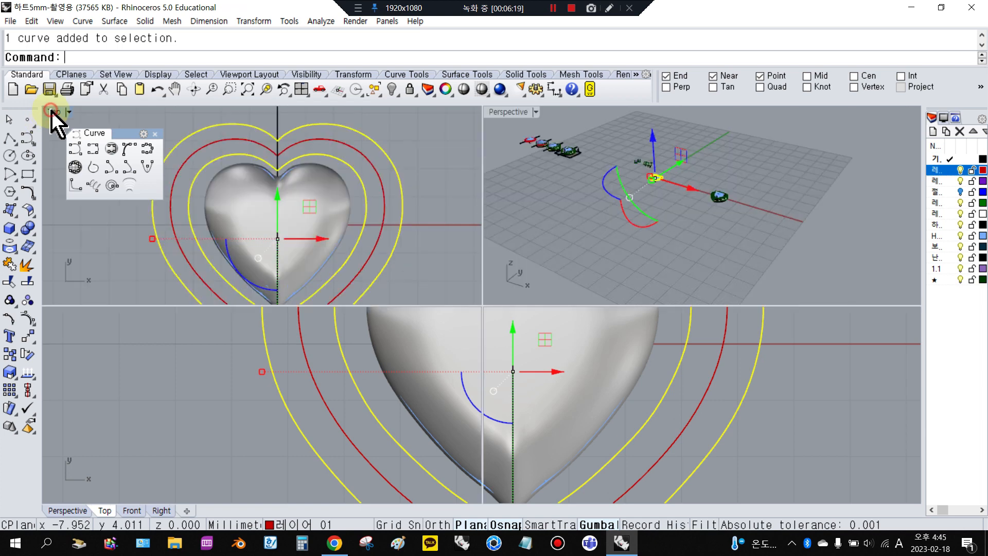
{"action": "left_click", "coordinate": [721, 195]}
{"action": "scroll", "coordinate": [685, 180], "scroll_direction": "up", "scroll_amount": 6}
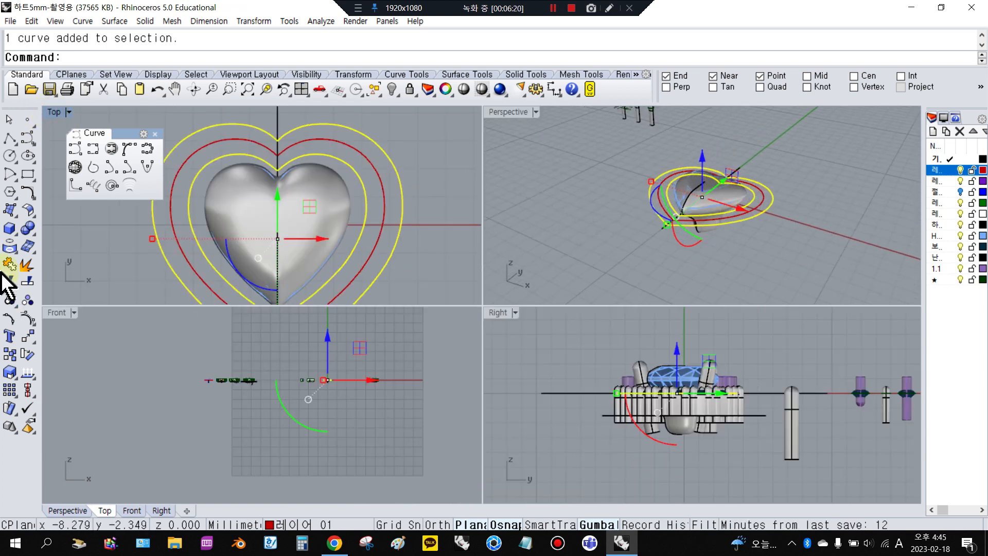
{"action": "left_click", "coordinate": [10, 229]}
{"action": "left_click_drag", "start_coordinate": [32, 225], "coordinate": [68, 201]}
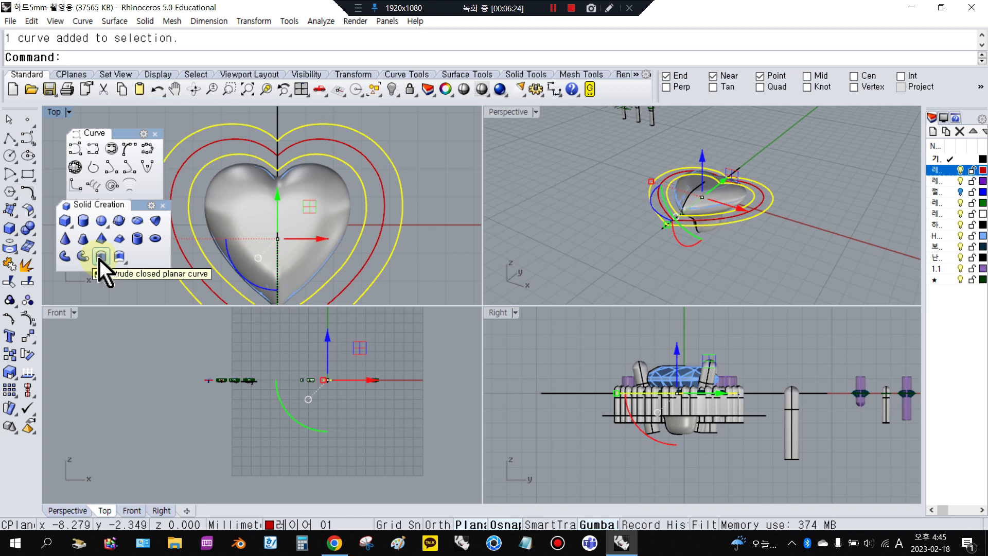
{"action": "left_click", "coordinate": [100, 256]}
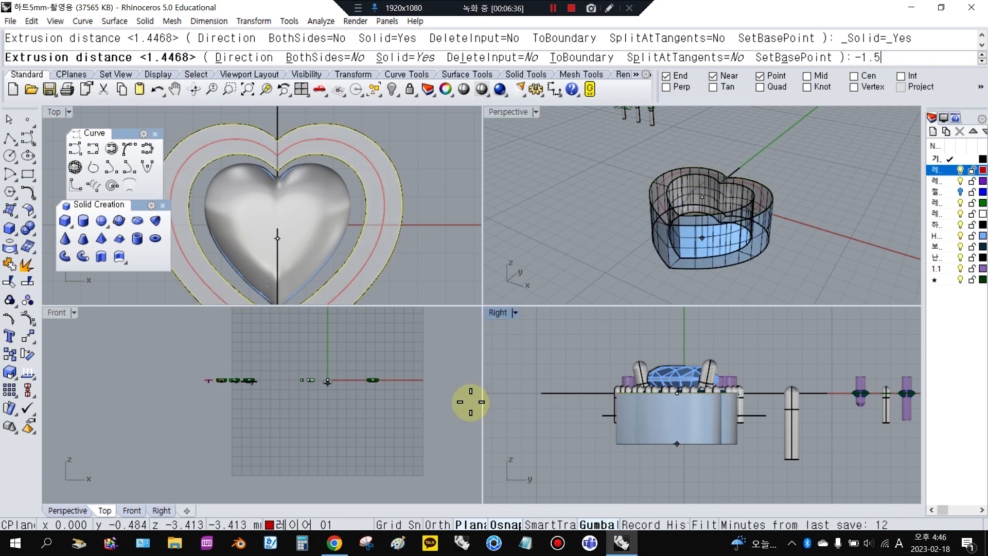
{"action": "key", "text": "Return"}
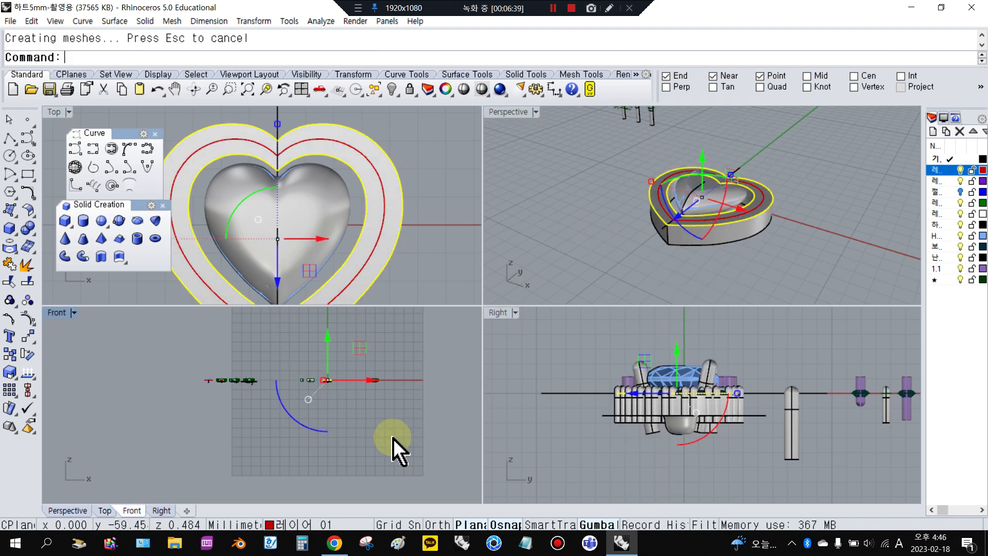
- Examine the extruded halo base around the heart stone in the perspective, front and top views
{"action": "scroll", "coordinate": [725, 221], "scroll_direction": "up", "scroll_amount": 2}
{"action": "scroll", "coordinate": [727, 222], "scroll_direction": "up", "scroll_amount": 2}
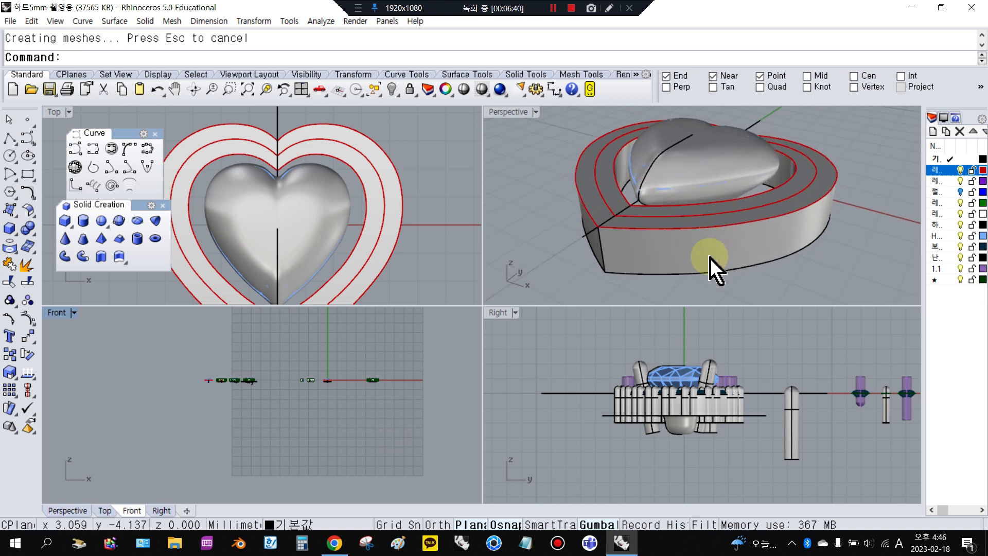
{"action": "left_click", "coordinate": [711, 260]}
{"action": "scroll", "coordinate": [664, 298], "scroll_direction": "up", "scroll_amount": 3}
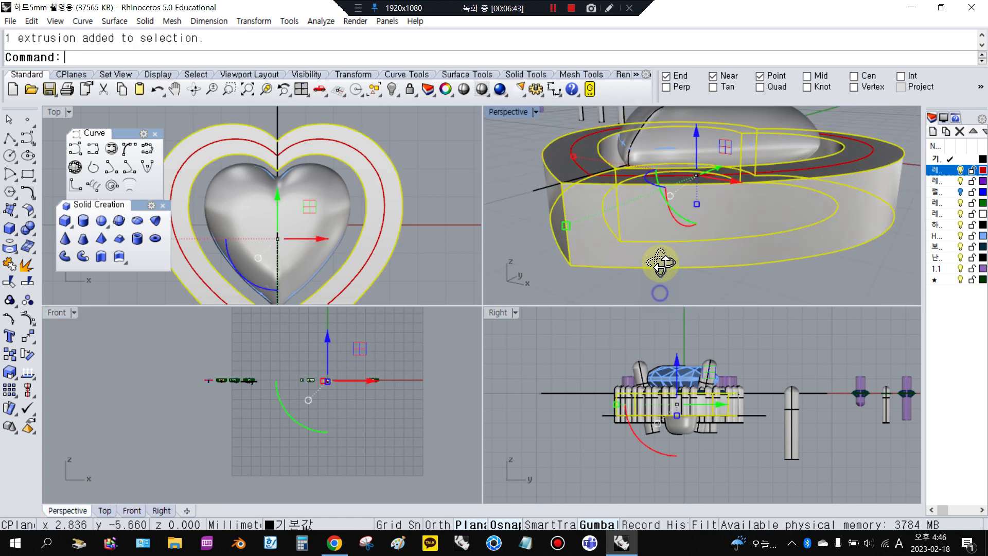
{"action": "right_click_drag", "start_coordinate": [661, 262], "coordinate": [669, 226]}
{"action": "scroll", "coordinate": [335, 401], "scroll_direction": "up", "scroll_amount": 4}
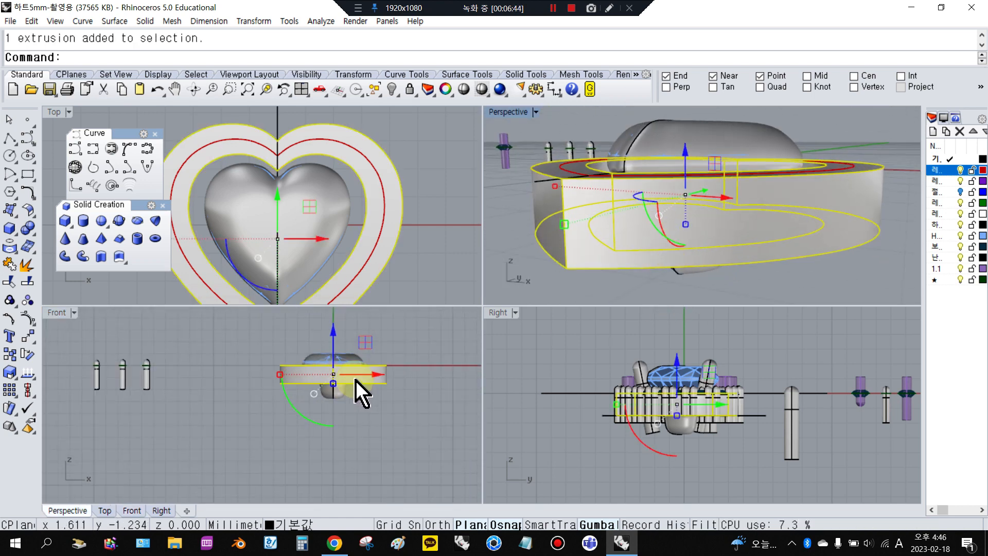
{"action": "scroll", "coordinate": [361, 391], "scroll_direction": "up", "scroll_amount": 3}
{"action": "left_click", "coordinate": [370, 448]}
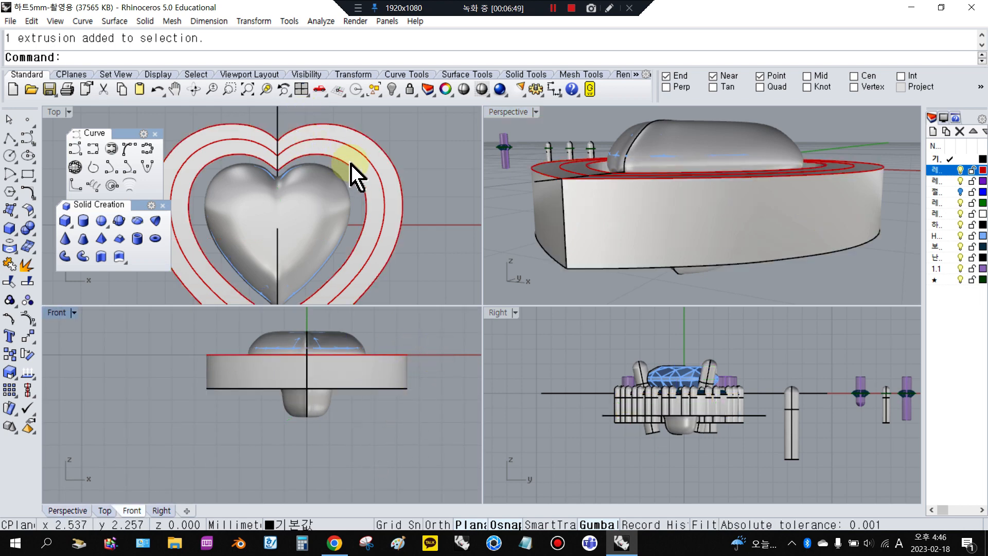
{"action": "scroll", "coordinate": [359, 162], "scroll_direction": "down", "scroll_amount": 3}
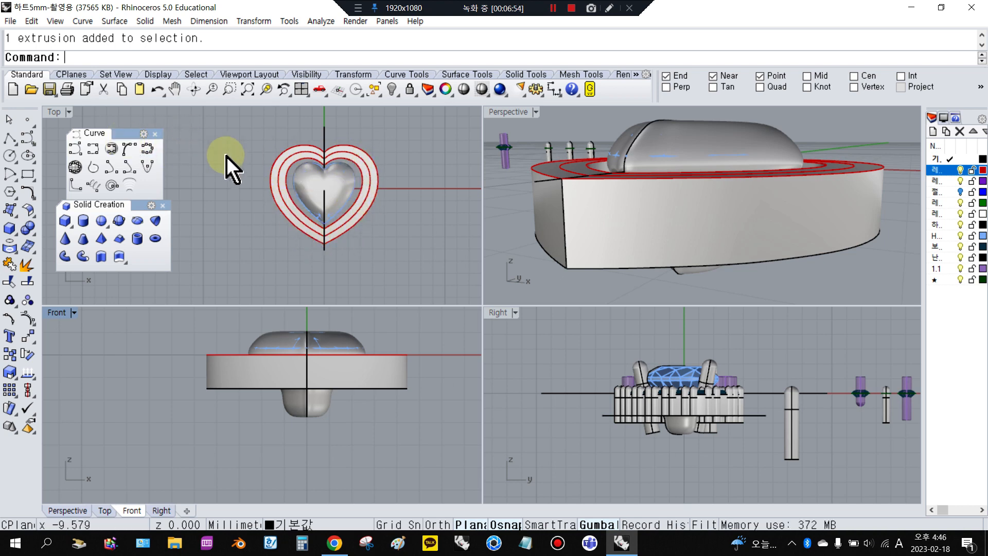
- Examine how the small round stones follow the middle curve on the second example heart from the left
{"action": "double_click", "coordinate": [509, 112]}
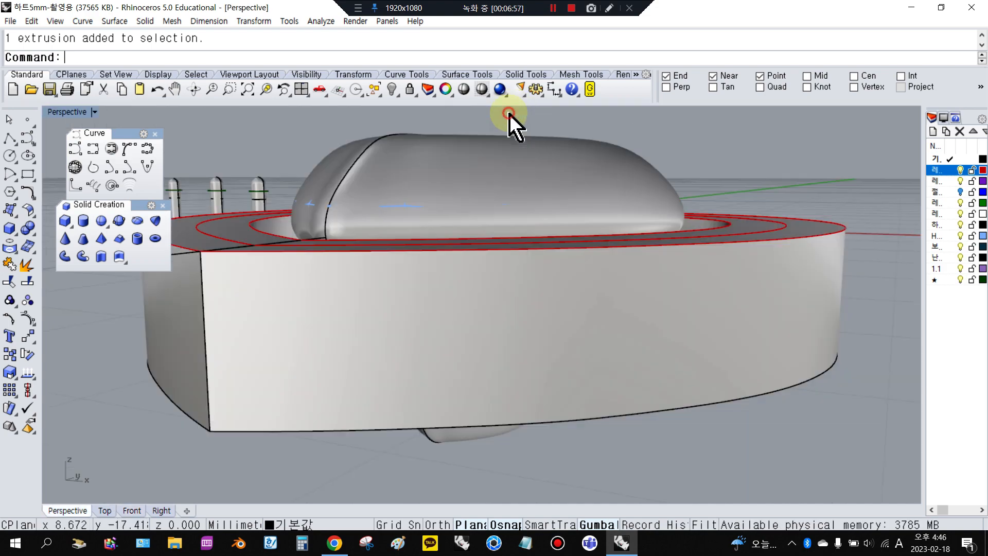
{"action": "scroll", "coordinate": [618, 261], "scroll_direction": "down", "scroll_amount": 10}
{"action": "right_click_drag", "start_coordinate": [291, 234], "coordinate": [384, 255]}
{"action": "scroll", "coordinate": [468, 331], "scroll_direction": "up", "scroll_amount": 12}
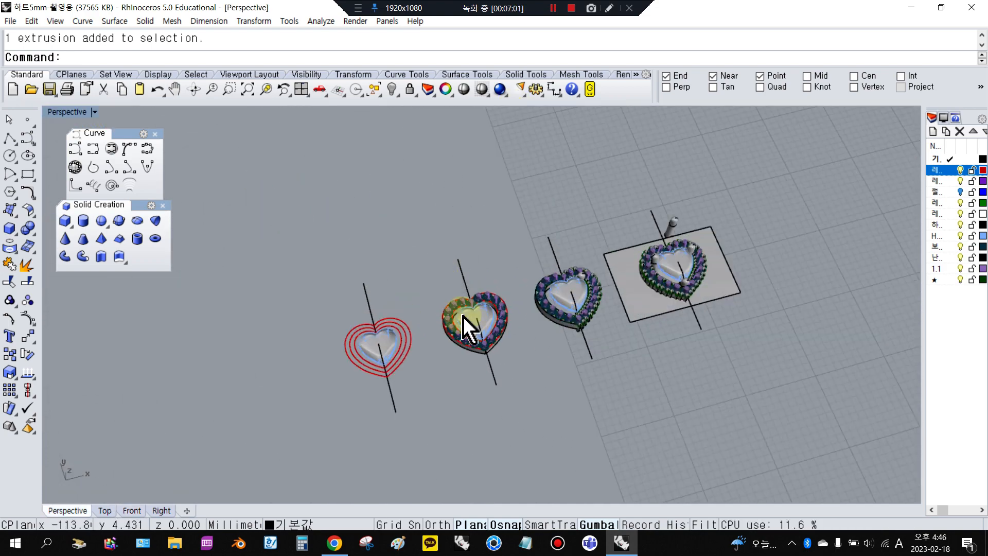
{"action": "right_click_drag", "start_coordinate": [513, 280], "coordinate": [576, 185]}
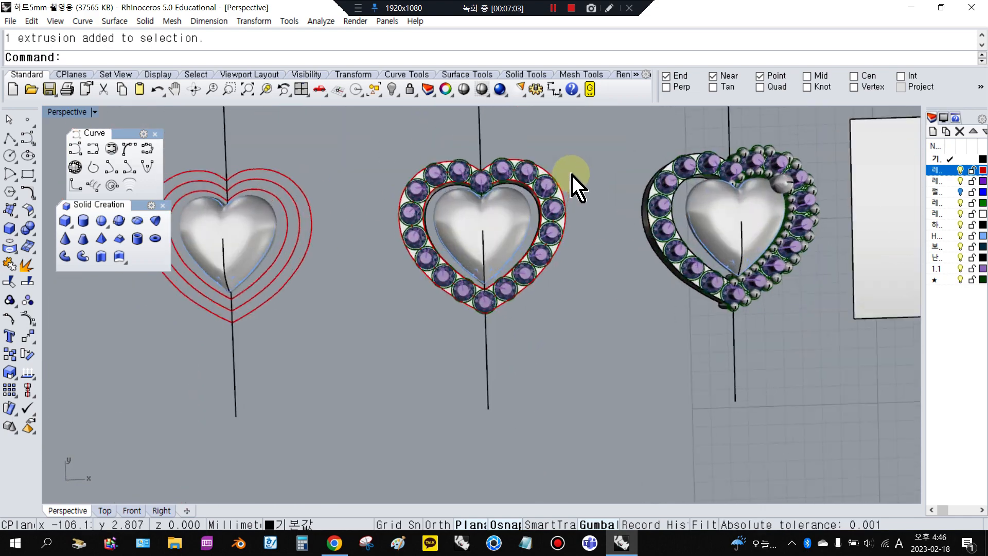
{"action": "scroll", "coordinate": [562, 185], "scroll_direction": "up", "scroll_amount": 5}
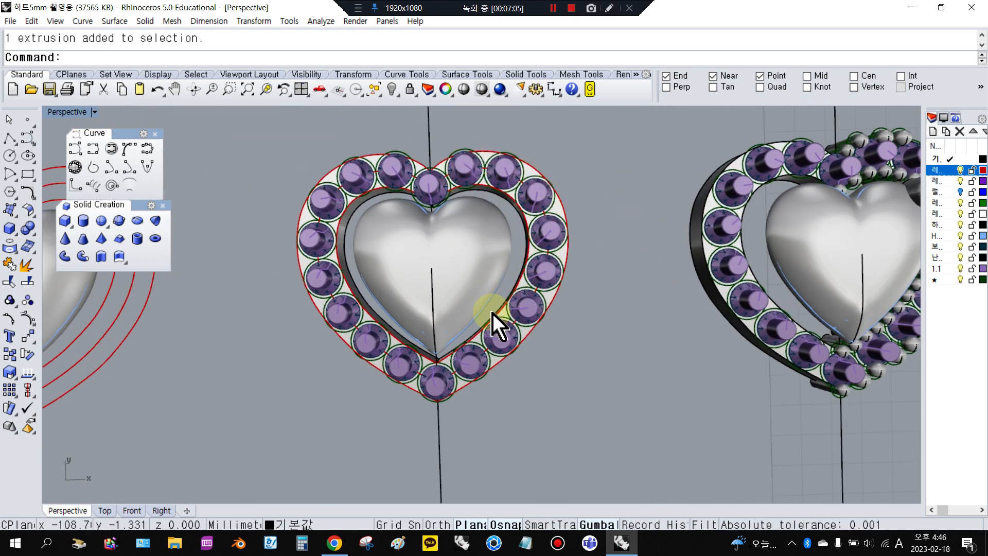
{"action": "scroll", "coordinate": [490, 171], "scroll_direction": "up", "scroll_amount": 6}
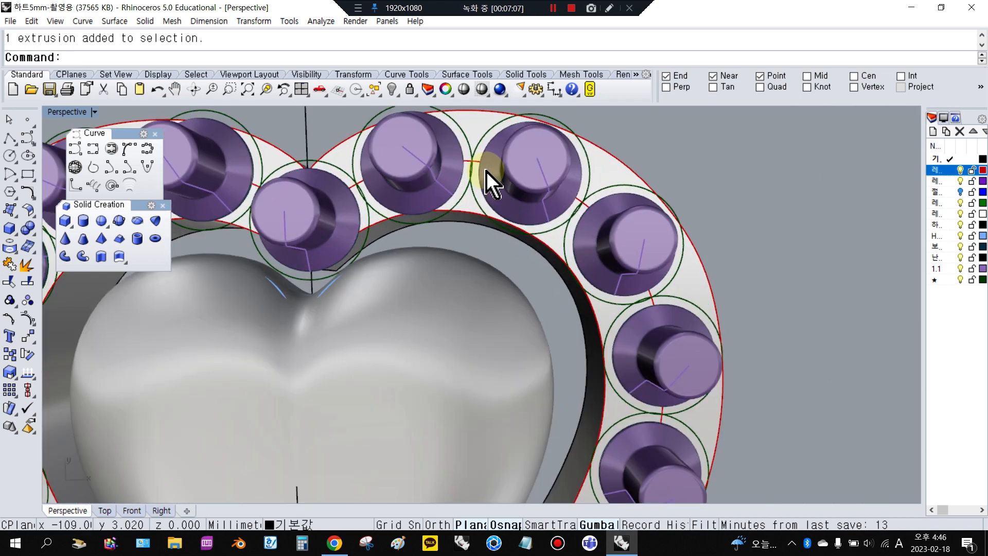
{"action": "left_click", "coordinate": [488, 167]}
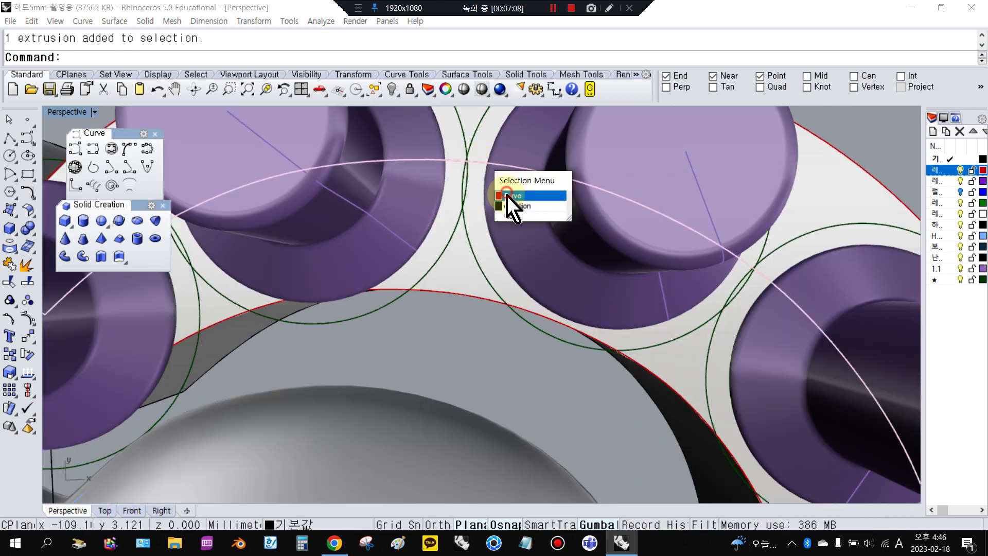
{"action": "left_click", "coordinate": [510, 199]}
{"action": "scroll", "coordinate": [569, 159], "scroll_direction": "down", "scroll_amount": 8}
{"action": "scroll", "coordinate": [586, 180], "scroll_direction": "down", "scroll_amount": 3}
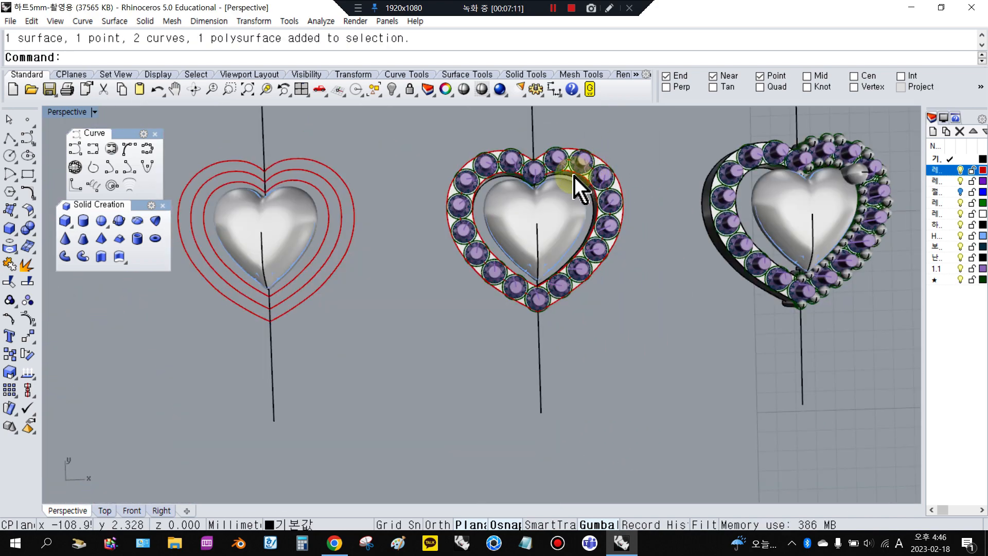
{"action": "scroll", "coordinate": [549, 192], "scroll_direction": "up", "scroll_amount": 3}
{"action": "scroll", "coordinate": [772, 198], "scroll_direction": "down", "scroll_amount": 2}
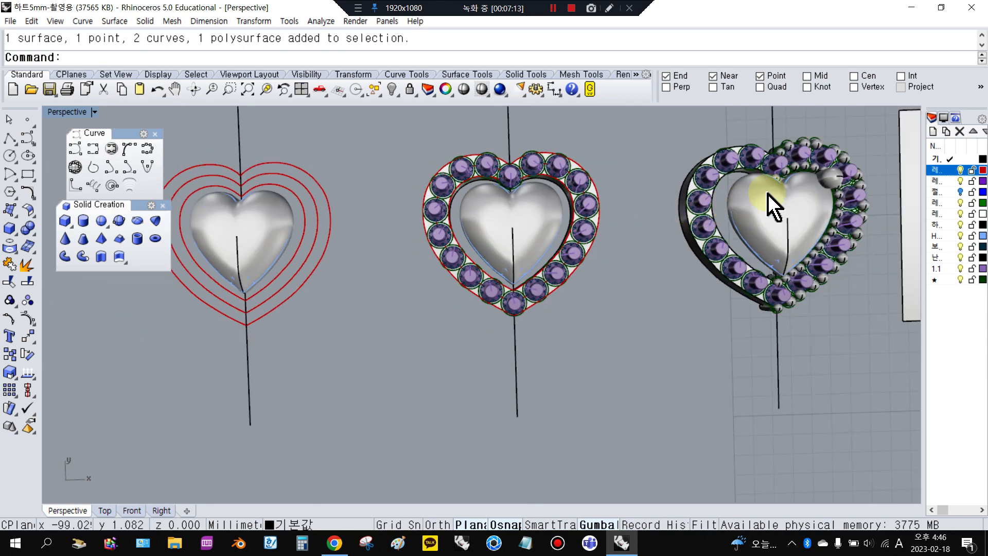
- Examine the prongs around the small stones on the third and fourth example hearts, from above and below
{"action": "scroll", "coordinate": [834, 172], "scroll_direction": "up", "scroll_amount": 2}
{"action": "scroll", "coordinate": [678, 283], "scroll_direction": "down", "scroll_amount": 3}
{"action": "scroll", "coordinate": [548, 298], "scroll_direction": "up", "scroll_amount": 6}
{"action": "right_click_drag", "start_coordinate": [548, 298], "coordinate": [530, 242]}
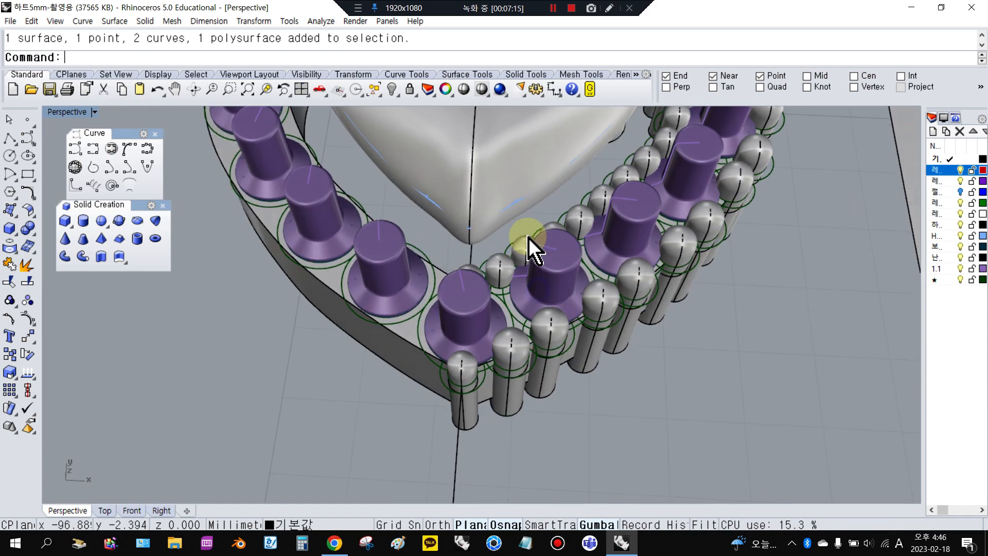
{"action": "left_click", "coordinate": [504, 265]}
{"action": "scroll", "coordinate": [562, 281], "scroll_direction": "down", "scroll_amount": 6}
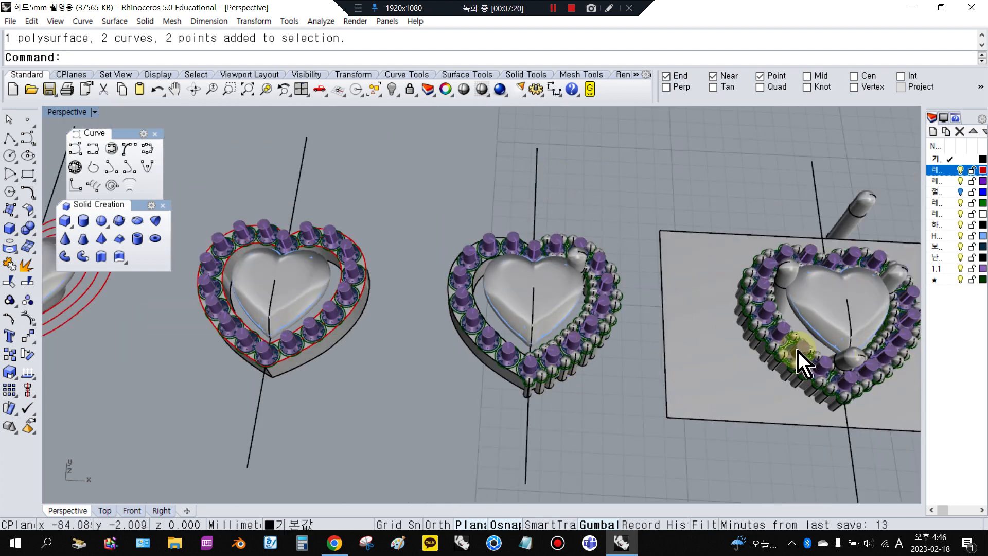
{"action": "right_click_drag", "start_coordinate": [571, 321], "coordinate": [534, 354]}
{"action": "scroll", "coordinate": [535, 354], "scroll_direction": "up", "scroll_amount": 5}
{"action": "scroll", "coordinate": [535, 354], "scroll_direction": "down", "scroll_amount": 3}
{"action": "scroll", "coordinate": [465, 293], "scroll_direction": "down", "scroll_amount": 3}
{"action": "right_click_drag", "start_coordinate": [465, 293], "coordinate": [762, 216]}
{"action": "scroll", "coordinate": [775, 200], "scroll_direction": "up", "scroll_amount": 4}
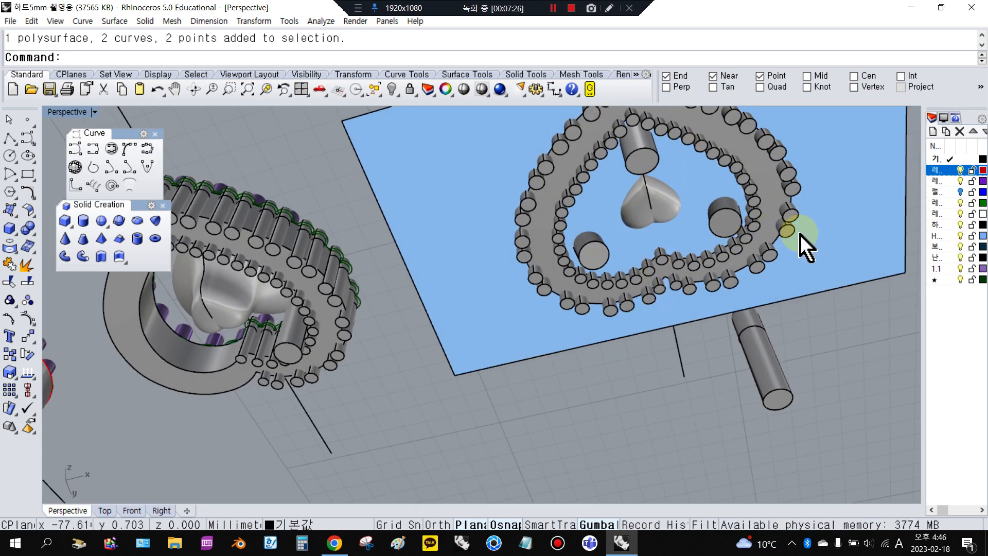
{"action": "scroll", "coordinate": [595, 221], "scroll_direction": "down", "scroll_amount": 5}
{"action": "right_click_drag", "start_coordinate": [578, 215], "coordinate": [586, 462]}
- Compare the two 1.10 mm round stone sets with their cutters in the four-view layout
{"action": "left_click", "coordinate": [61, 112]}
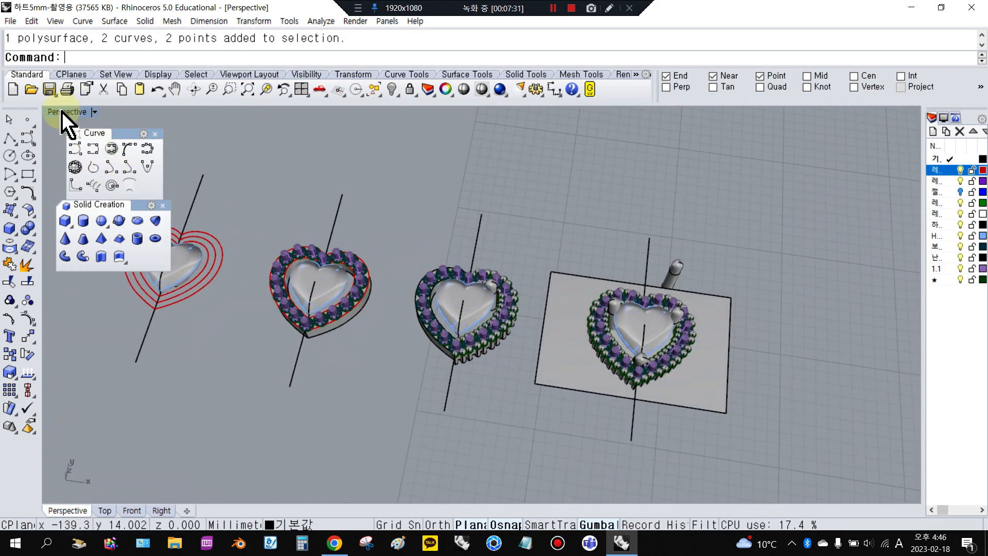
{"action": "left_click", "coordinate": [62, 112]}
{"action": "scroll", "coordinate": [358, 227], "scroll_direction": "down", "scroll_amount": 4}
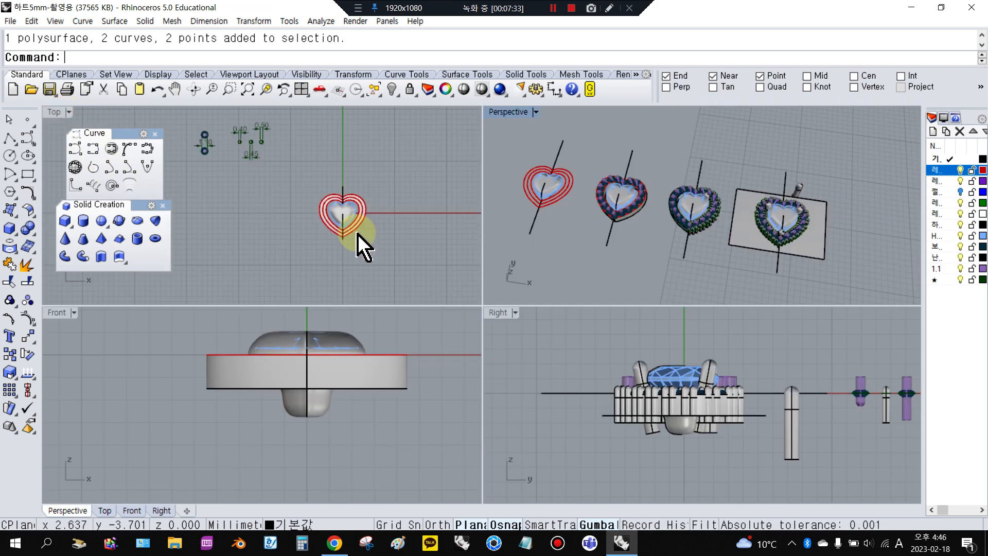
{"action": "scroll", "coordinate": [253, 169], "scroll_direction": "up", "scroll_amount": 3}
{"action": "left_click", "coordinate": [213, 148]}
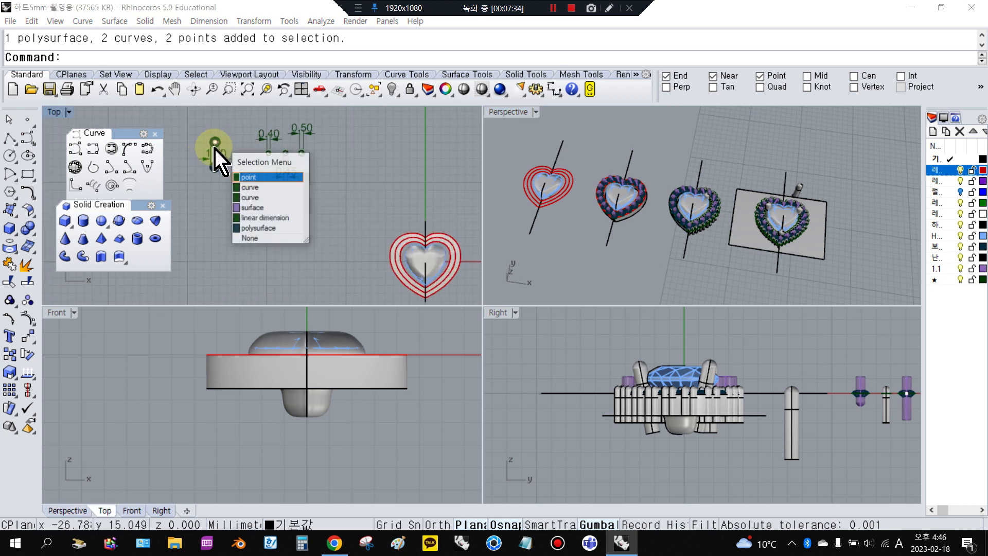
{"action": "scroll", "coordinate": [206, 142], "scroll_direction": "up", "scroll_amount": 2}
{"action": "left_click", "coordinate": [227, 169]}
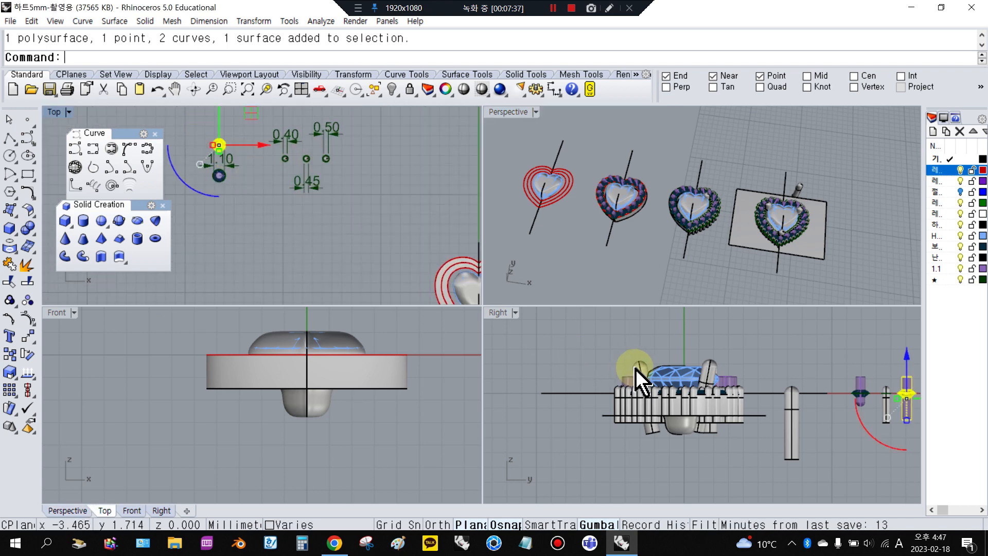
{"action": "scroll", "coordinate": [830, 435], "scroll_direction": "down", "scroll_amount": 1}
{"action": "scroll", "coordinate": [718, 364], "scroll_direction": "up", "scroll_amount": 4}
{"action": "key", "text": "Escape"}
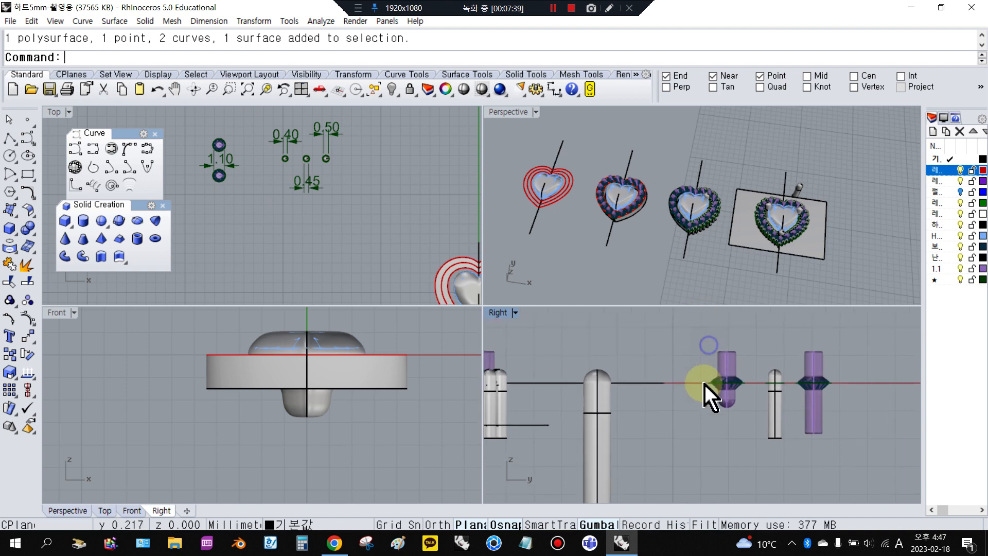
{"action": "left_click_drag", "start_coordinate": [724, 366], "coordinate": [757, 453]}
{"action": "left_click", "coordinate": [815, 418], "text": "shift"}
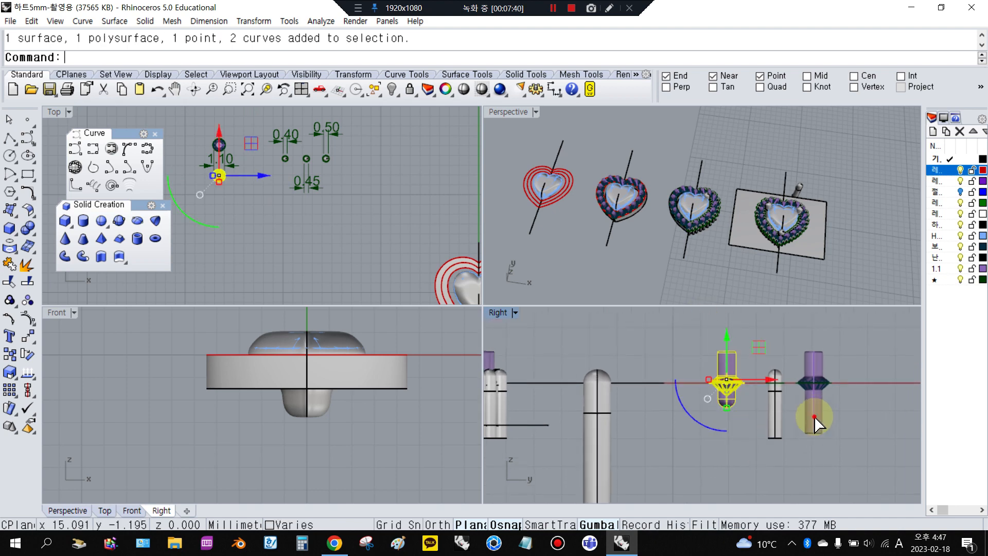
{"action": "left_click", "coordinate": [815, 418]}
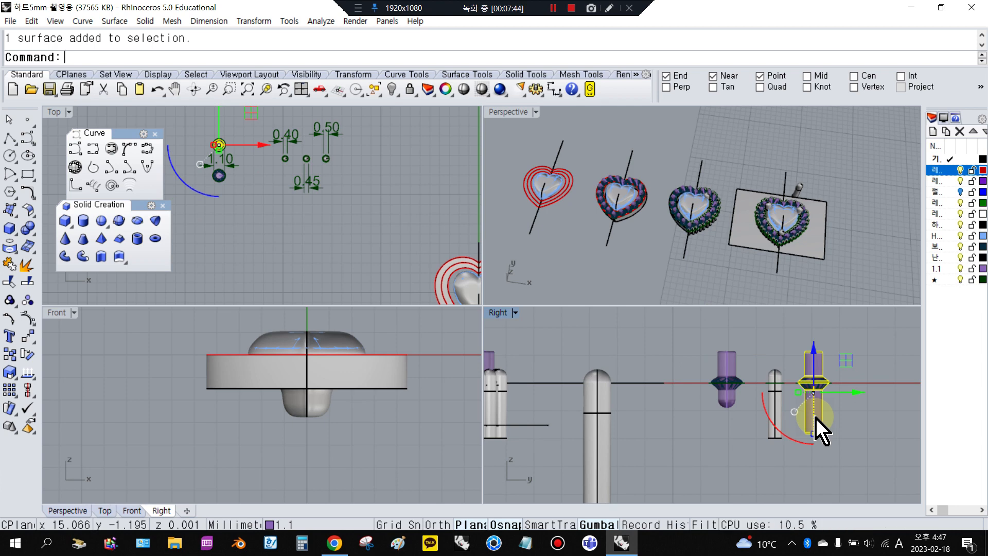
- Begin Orient on Surface for the shorter-cutter 1.10 mm stone set, with the base at its centre point and the reference straight below it
{"action": "left_click_drag", "start_coordinate": [816, 418], "coordinate": [737, 407]}
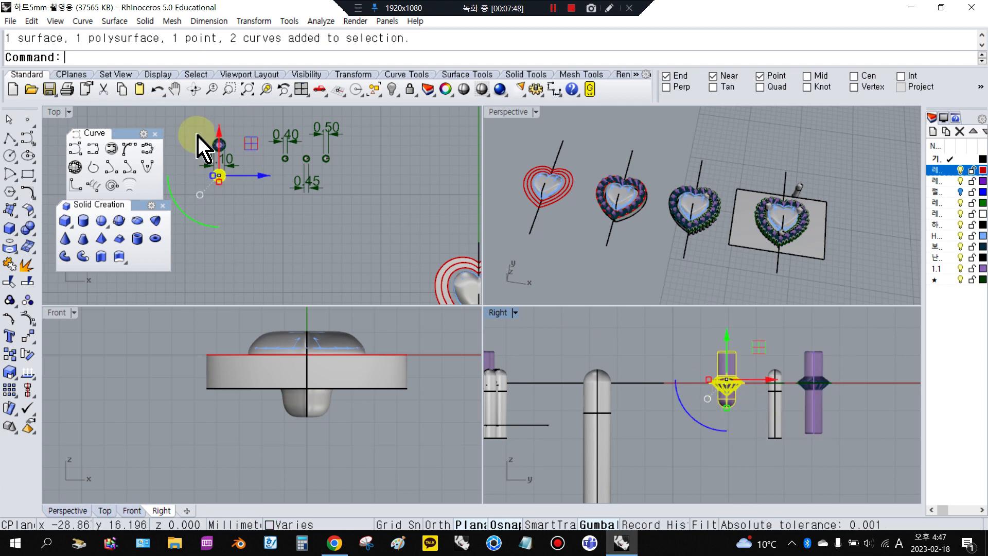
{"action": "scroll", "coordinate": [196, 170], "scroll_direction": "up", "scroll_amount": 5}
{"action": "left_click", "coordinate": [273, 231]}
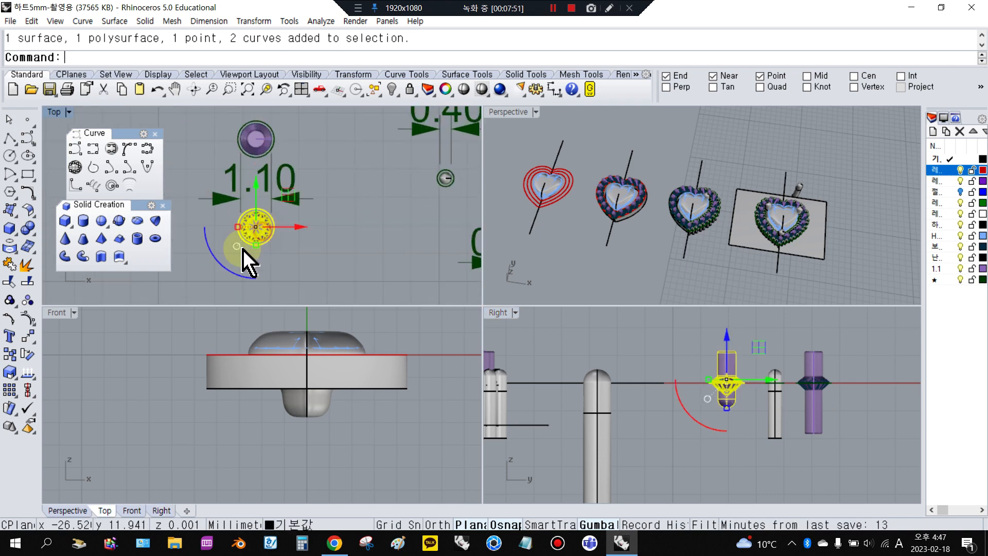
{"action": "left_click", "coordinate": [29, 336]}
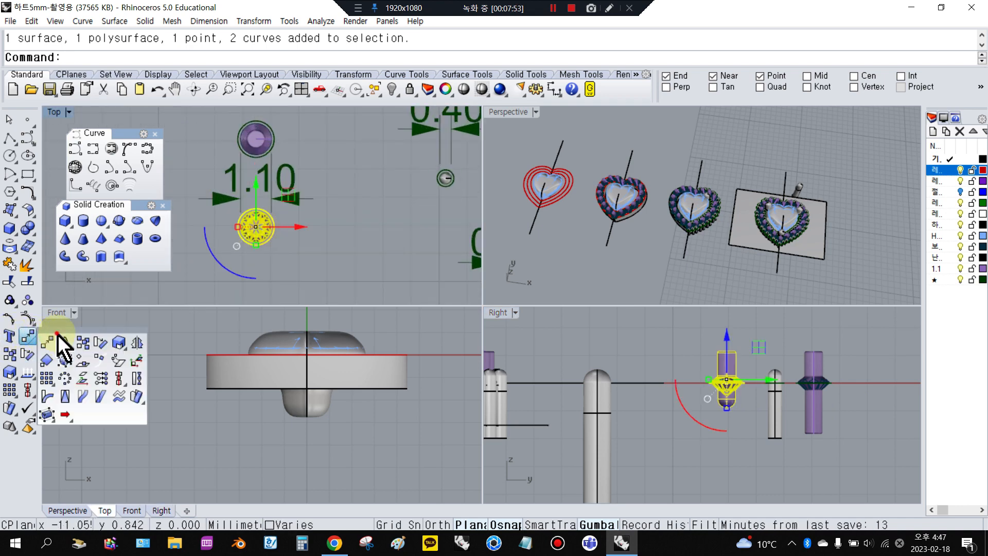
{"action": "left_click_drag", "start_coordinate": [59, 335], "coordinate": [99, 201]}
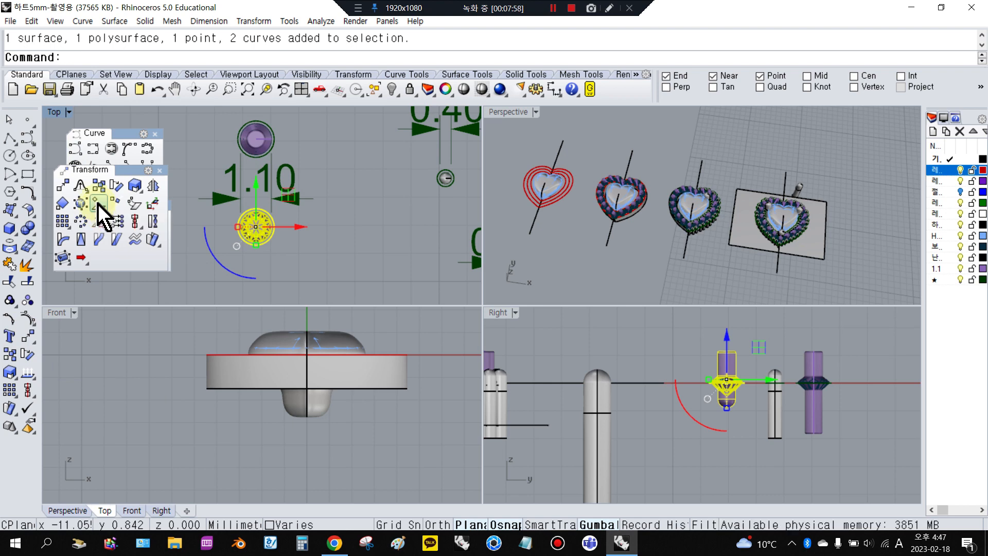
{"action": "left_click", "coordinate": [98, 204]}
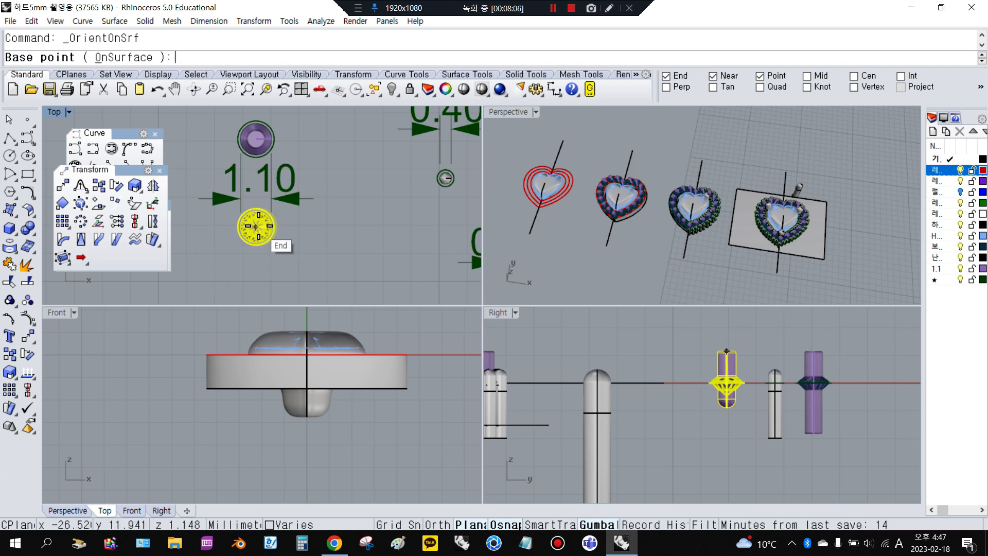
{"action": "scroll", "coordinate": [256, 227], "scroll_direction": "up", "scroll_amount": 3}
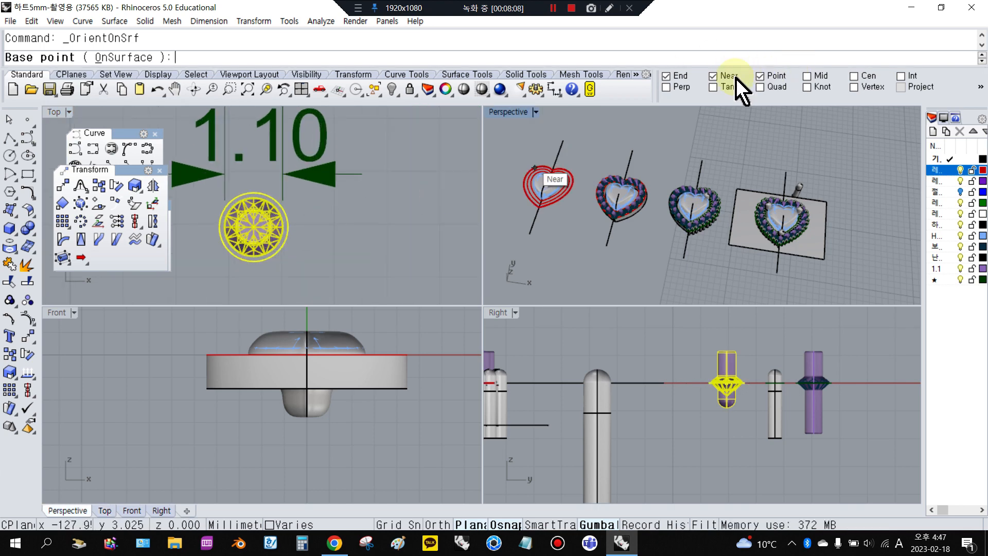
{"action": "left_click", "coordinate": [253, 227]}
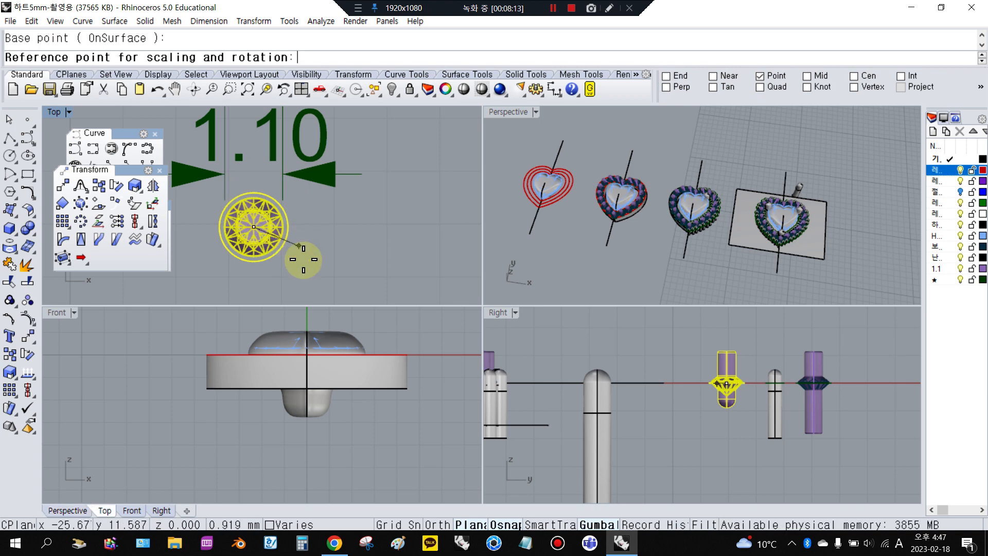
{"action": "key", "text": "shift"}
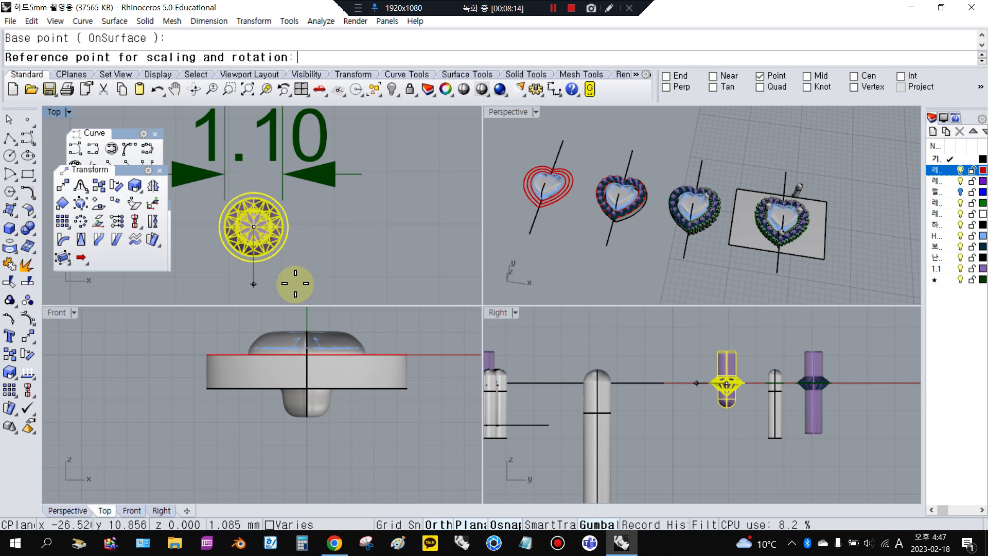
{"action": "left_click", "coordinate": [266, 286]}
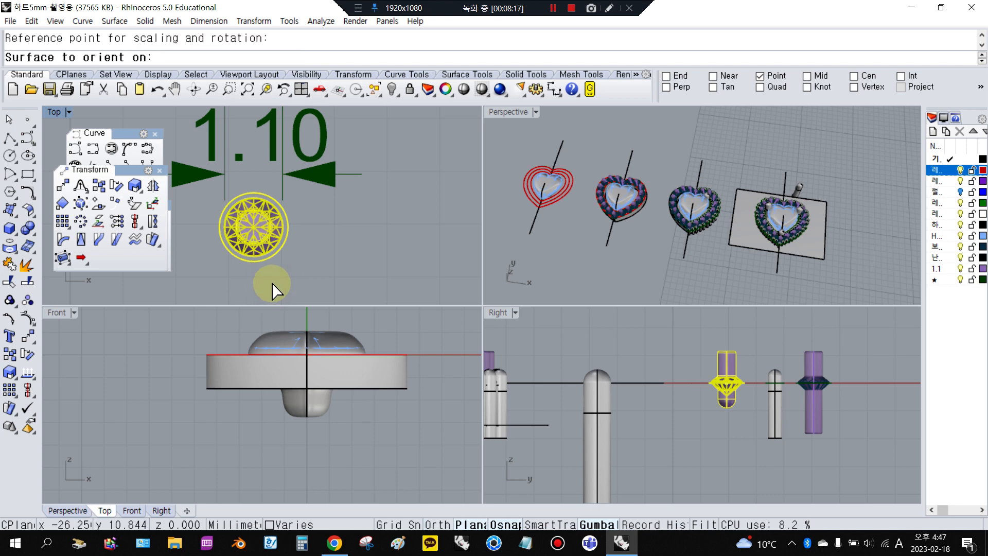
- Orient the stone set onto the halo base's top surface, rigid at scale 1.0 and rotation 0.0, with copying enabled
{"action": "scroll", "coordinate": [336, 194], "scroll_direction": "down", "scroll_amount": 8}
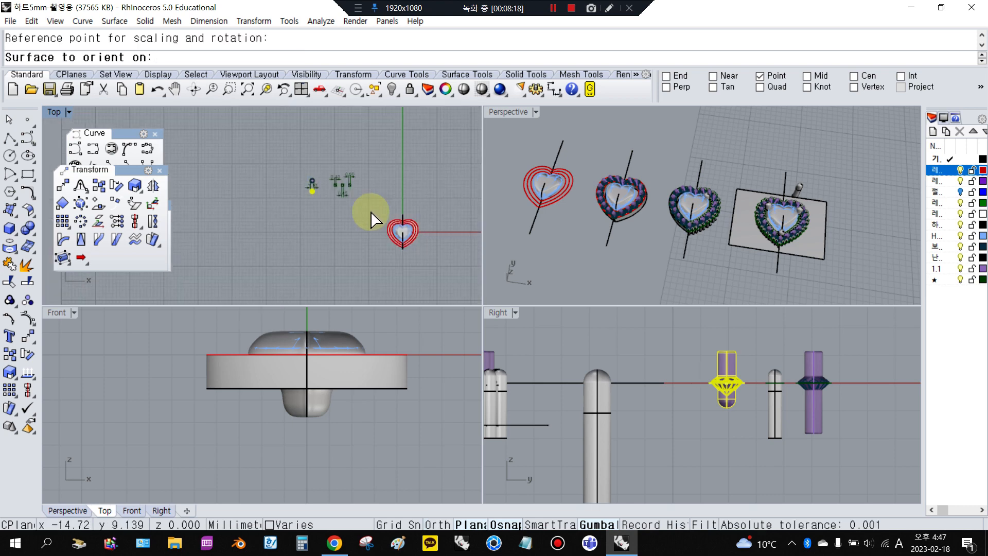
{"action": "scroll", "coordinate": [391, 220], "scroll_direction": "up", "scroll_amount": 10}
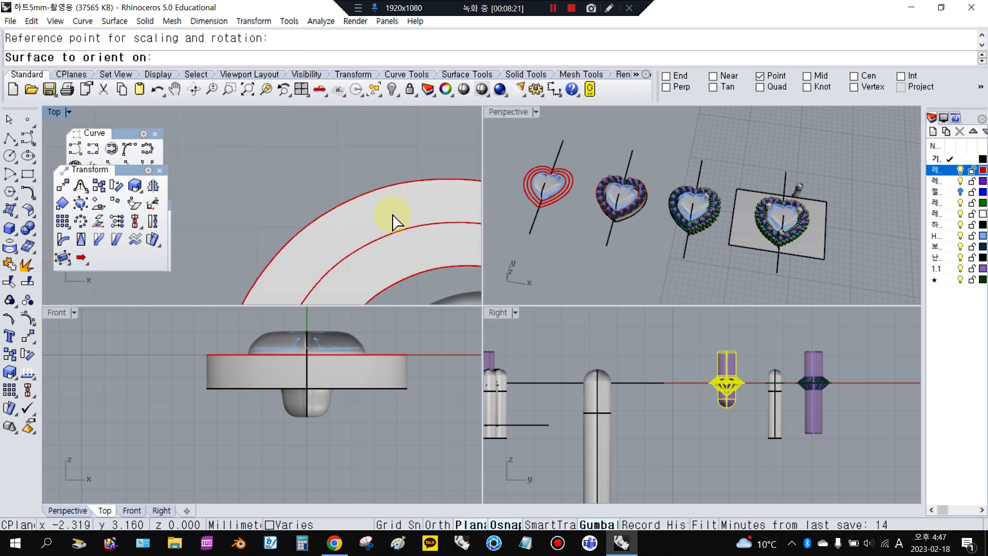
{"action": "left_click", "coordinate": [391, 221]}
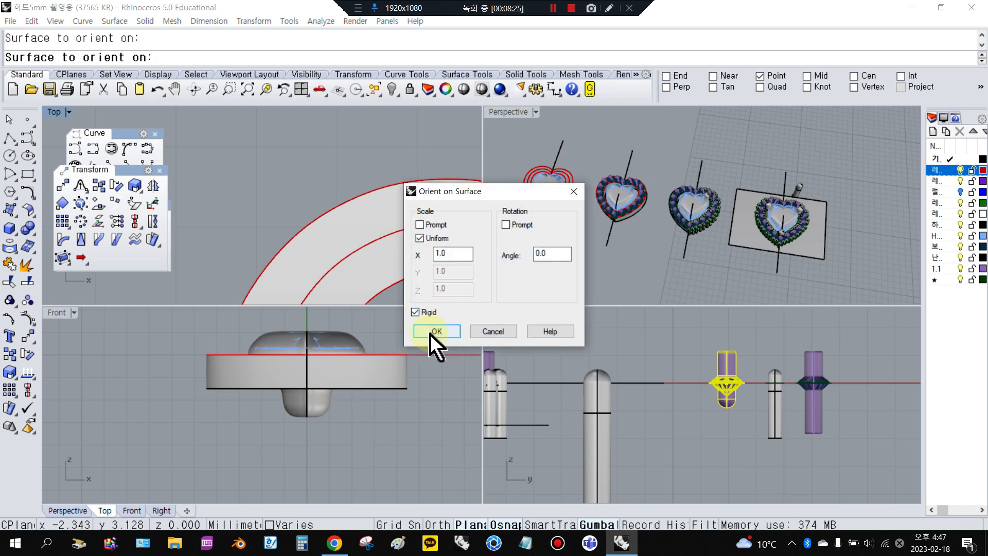
{"action": "left_click", "coordinate": [436, 331]}
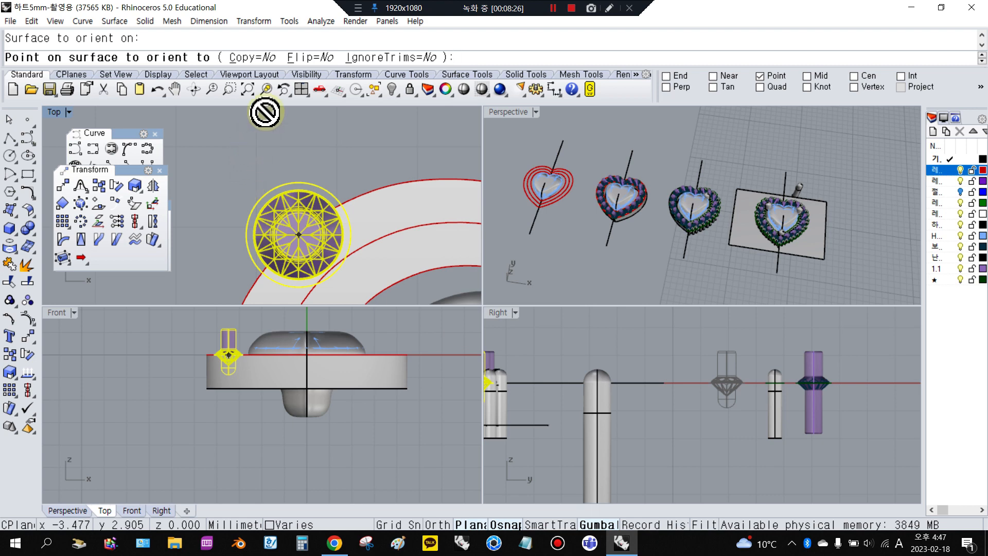
{"action": "left_click", "coordinate": [252, 58]}
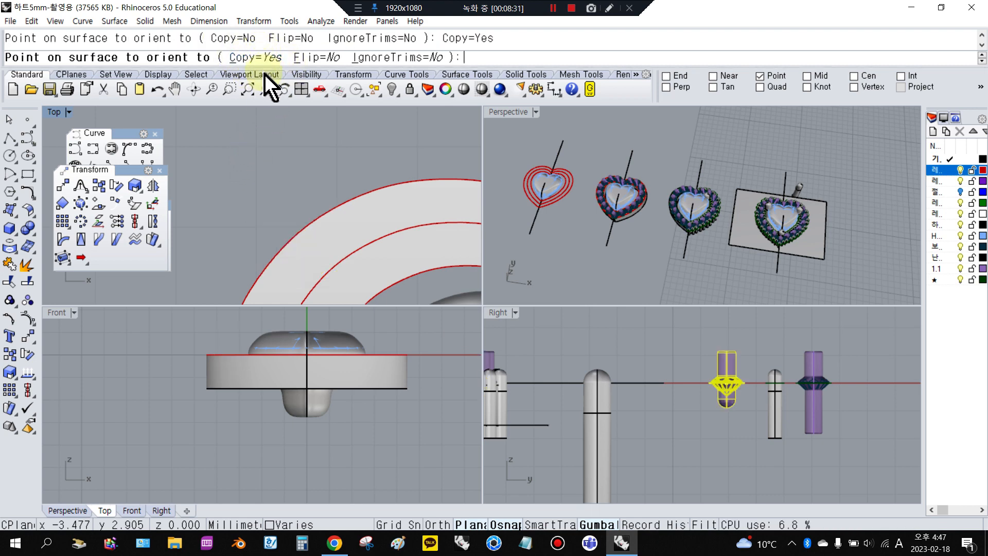
- Enable intersection snapping and place a stone set copy where the middle outline crosses the centre line at the heart's upper notch
{"action": "scroll", "coordinate": [258, 180], "scroll_direction": "down", "scroll_amount": 3}
{"action": "scroll", "coordinate": [309, 194], "scroll_direction": "up", "scroll_amount": 3}
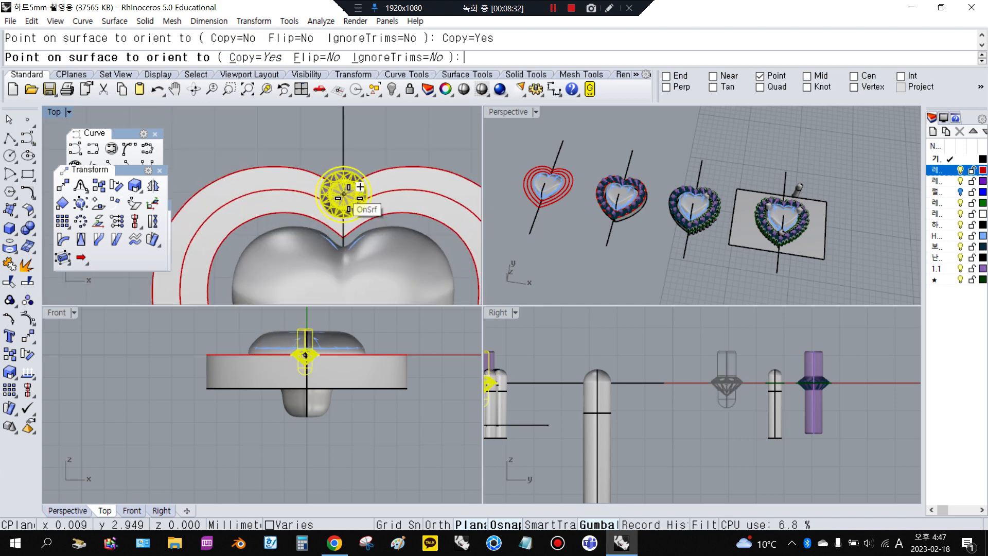
{"action": "scroll", "coordinate": [349, 198], "scroll_direction": "up", "scroll_amount": 2}
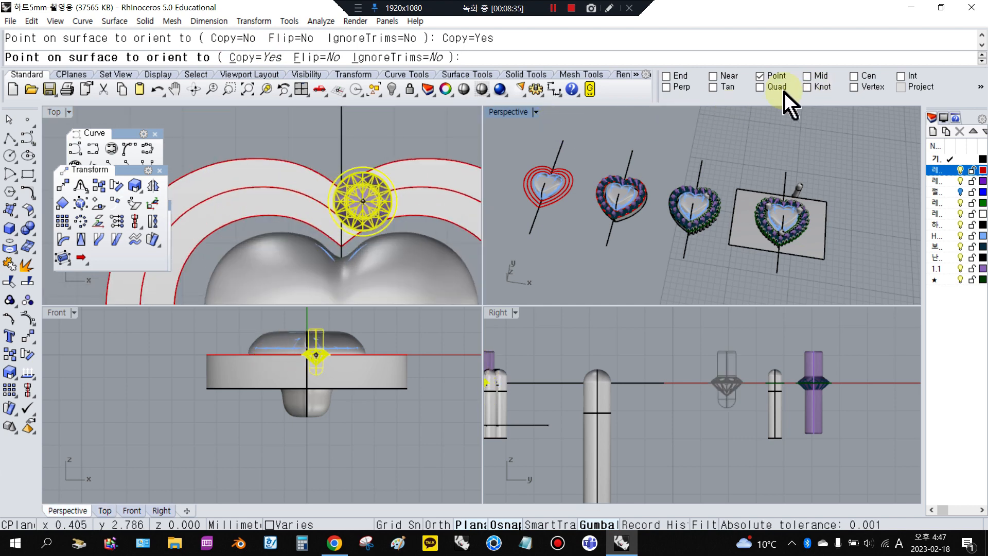
{"action": "left_click", "coordinate": [907, 76]}
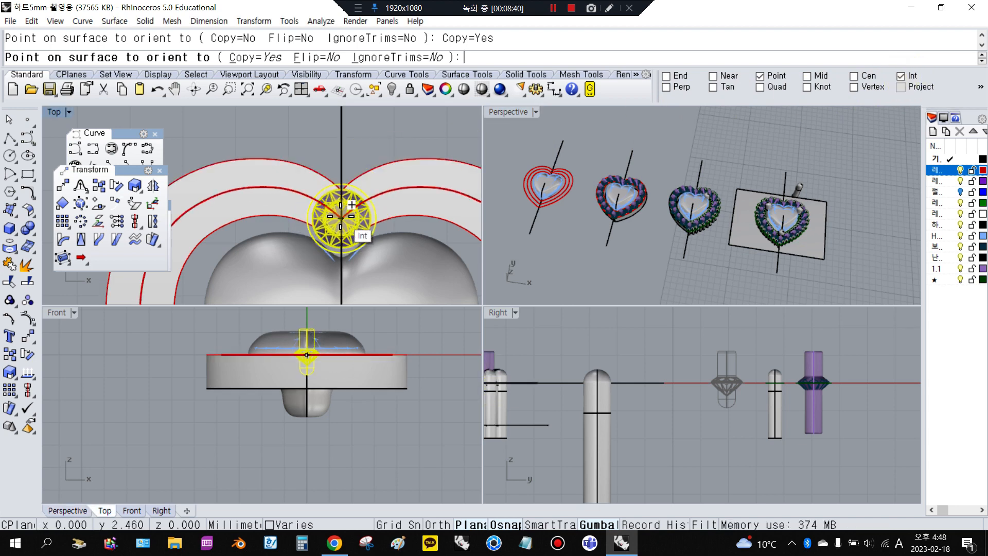
{"action": "left_click", "coordinate": [351, 205]}
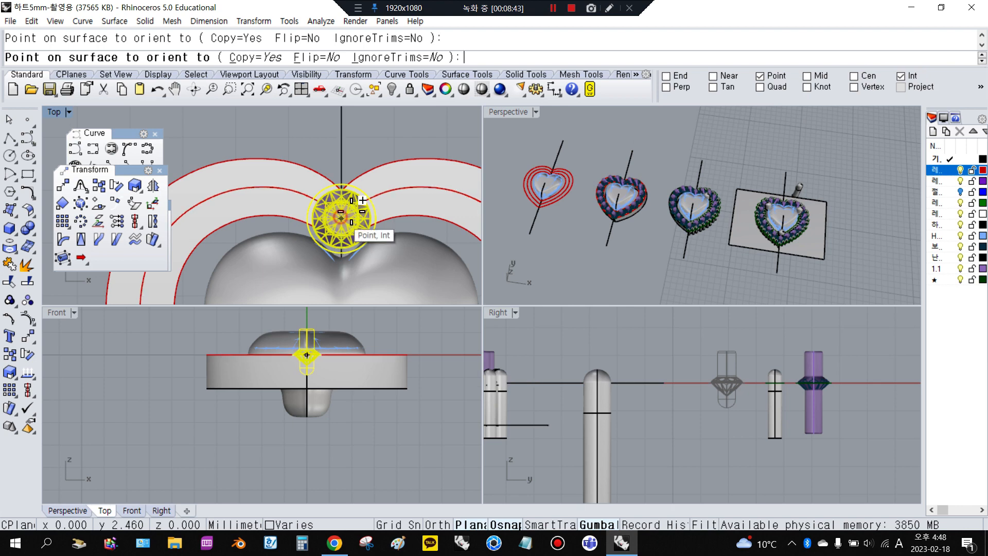
- Place a second stone set copy where the middle outline meets the centre line at the heart's lower tip, and finish orienting
{"action": "scroll", "coordinate": [352, 232], "scroll_direction": "down", "scroll_amount": 5}
{"action": "scroll", "coordinate": [319, 188], "scroll_direction": "up", "scroll_amount": 5}
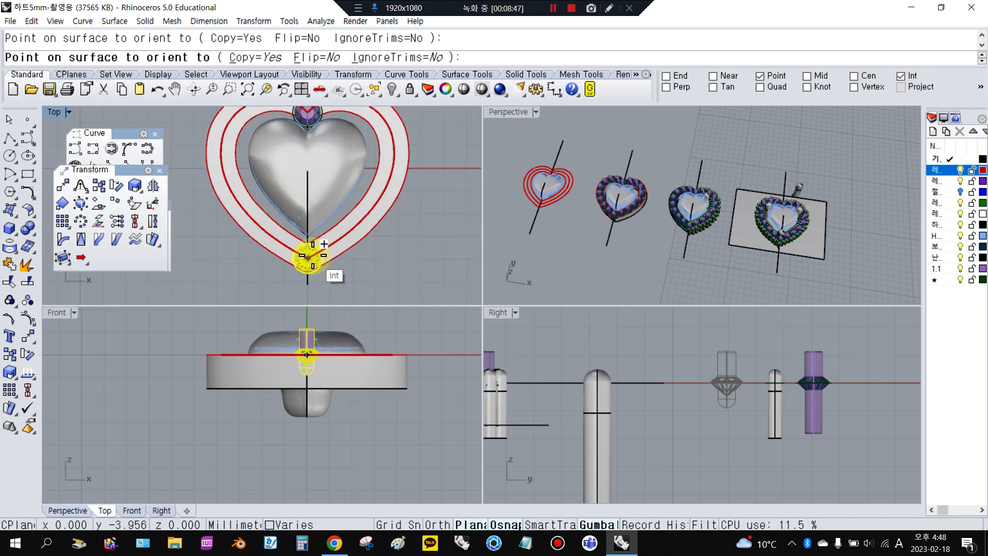
{"action": "left_click", "coordinate": [308, 257]}
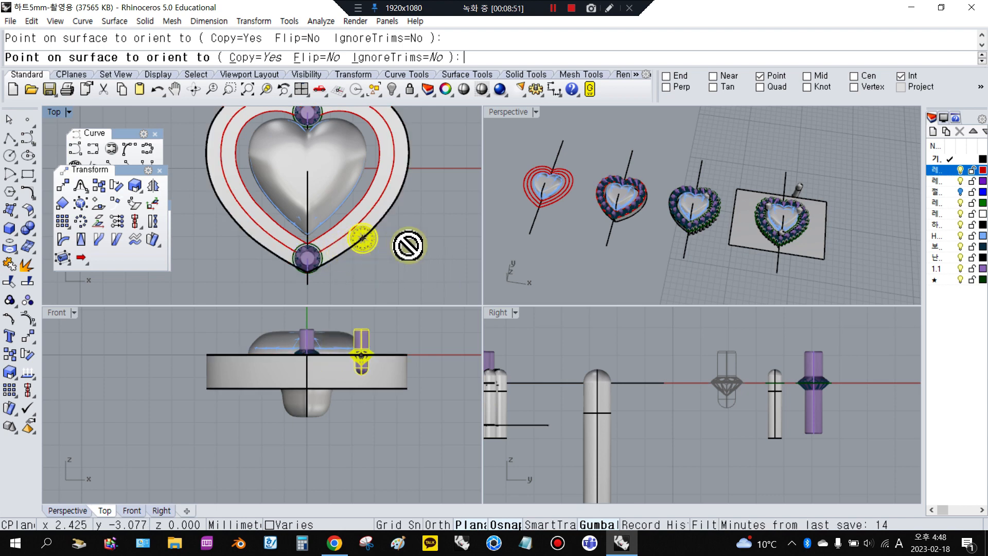
{"action": "key", "text": "Return"}
- Examine in the maximized top view how the two placed stones sit at the heart's upper notch and lower tip
{"action": "scroll", "coordinate": [324, 255], "scroll_direction": "up", "scroll_amount": 4}
{"action": "scroll", "coordinate": [330, 263], "scroll_direction": "up", "scroll_amount": 3}
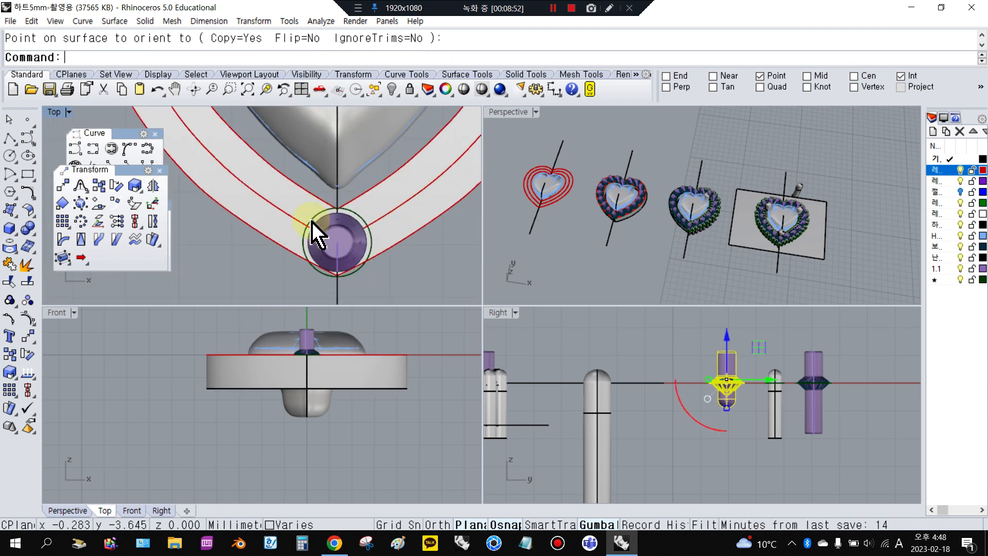
{"action": "double_click", "coordinate": [56, 112]}
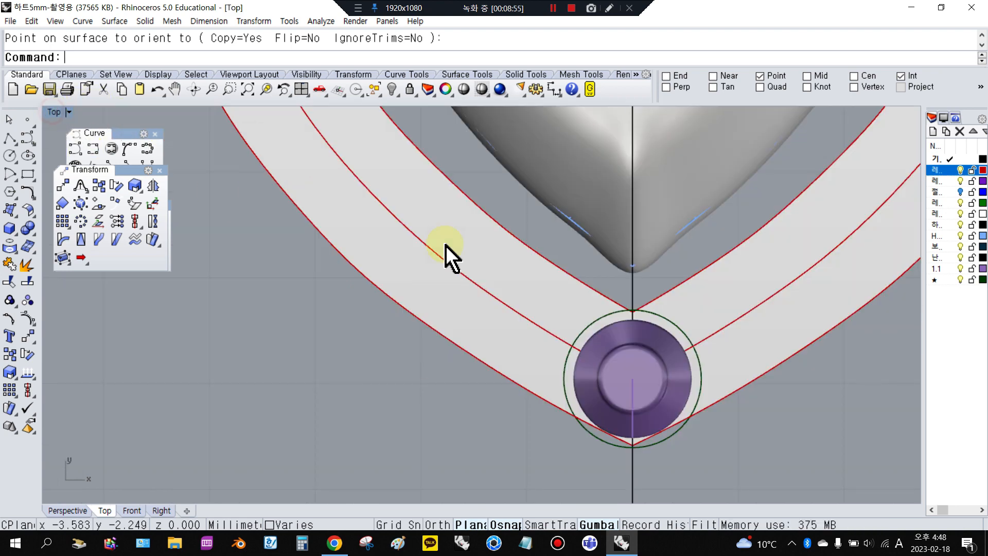
{"action": "scroll", "coordinate": [545, 345], "scroll_direction": "down", "scroll_amount": 5}
{"action": "scroll", "coordinate": [565, 222], "scroll_direction": "up", "scroll_amount": 5}
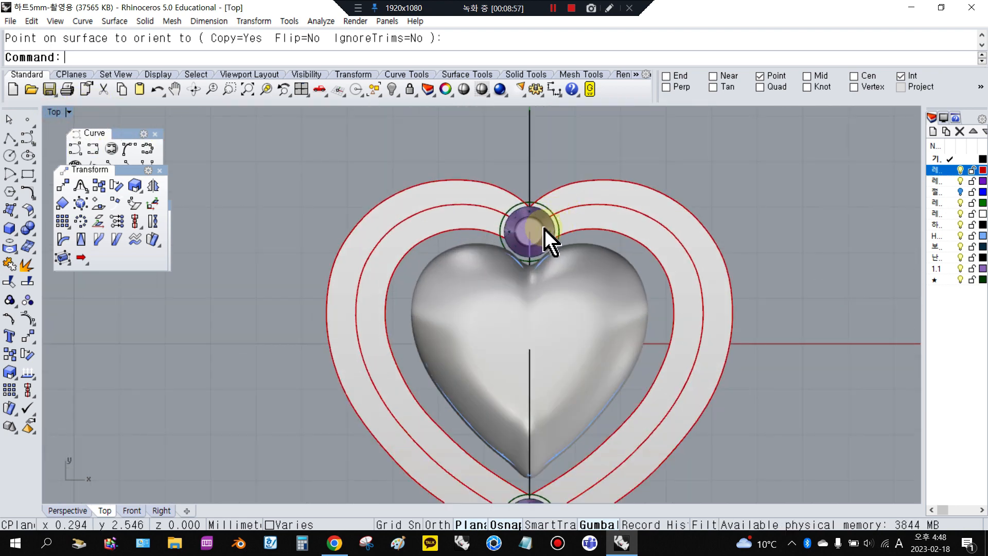
{"action": "scroll", "coordinate": [546, 241], "scroll_direction": "down", "scroll_amount": 5}
{"action": "scroll", "coordinate": [554, 376], "scroll_direction": "up", "scroll_amount": 8}
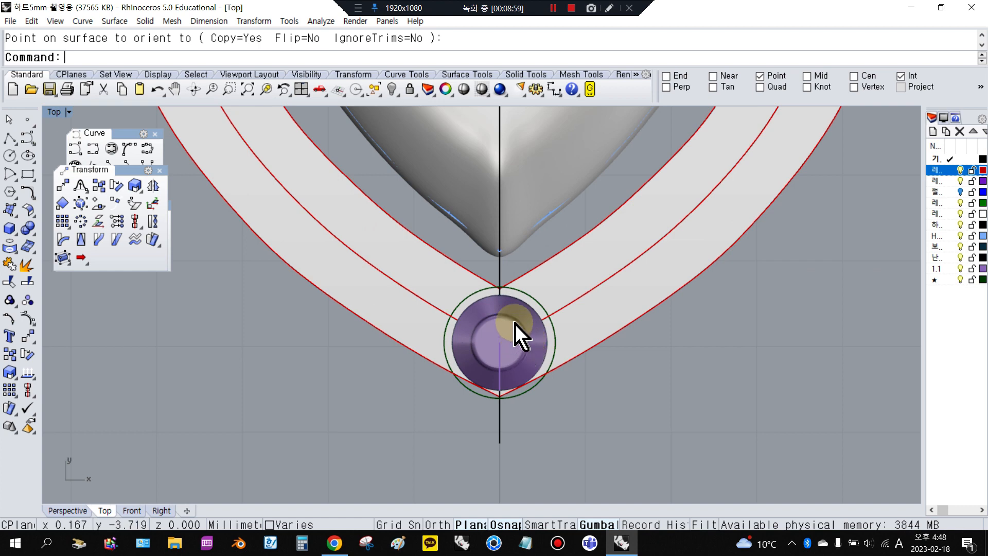
{"action": "right_click_drag", "start_coordinate": [515, 323], "coordinate": [513, 345]}
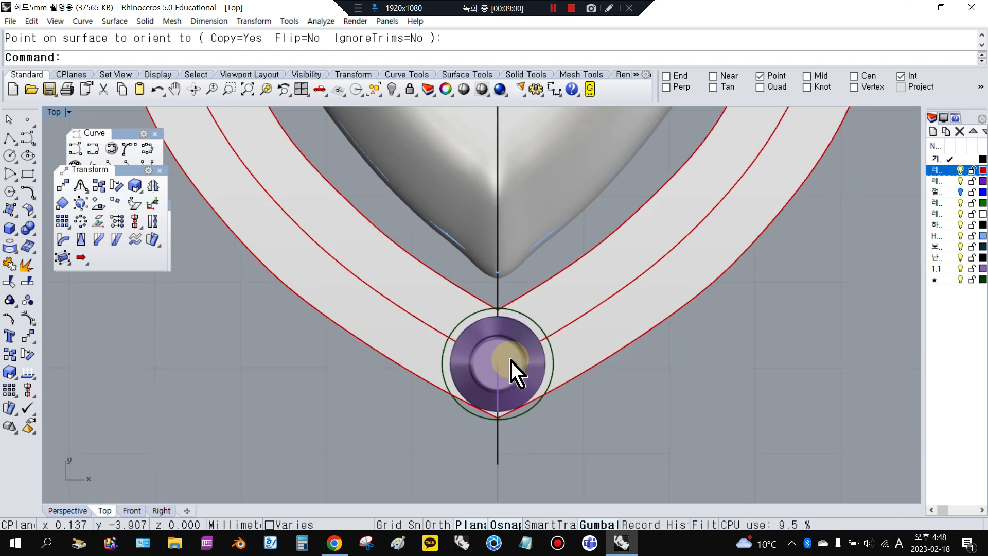
{"action": "scroll", "coordinate": [517, 366], "scroll_direction": "up", "scroll_amount": 3}
{"action": "scroll", "coordinate": [489, 407], "scroll_direction": "down", "scroll_amount": 6}
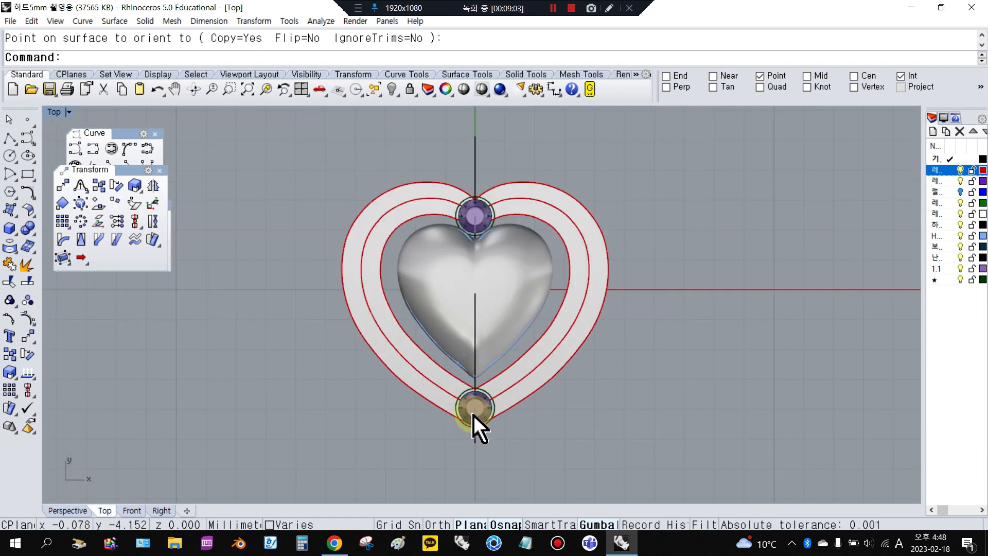
{"action": "scroll", "coordinate": [481, 303], "scroll_direction": "up", "scroll_amount": 5}
{"action": "scroll", "coordinate": [481, 316], "scroll_direction": "down", "scroll_amount": 2}
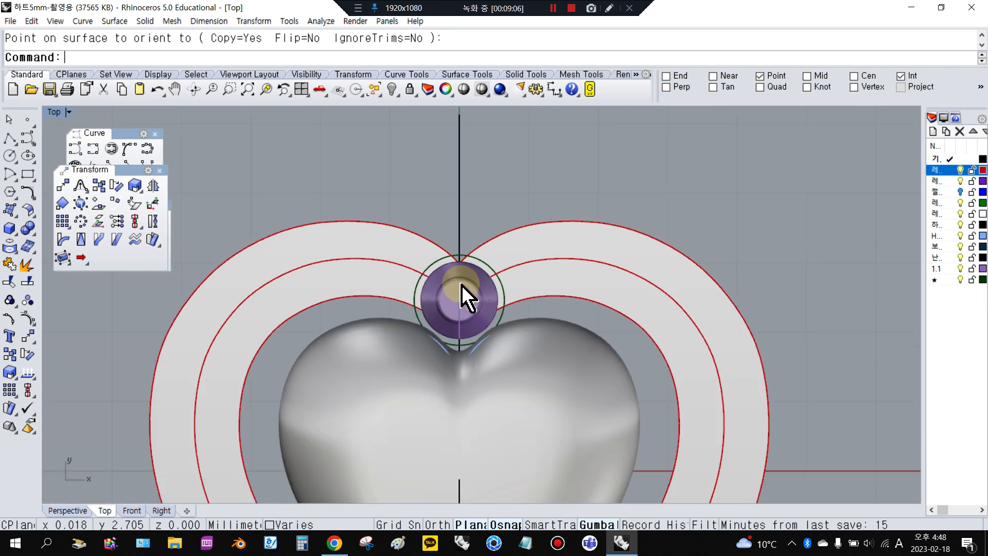
{"action": "scroll", "coordinate": [466, 296], "scroll_direction": "down", "scroll_amount": 6}
{"action": "scroll", "coordinate": [476, 412], "scroll_direction": "up", "scroll_amount": 5}
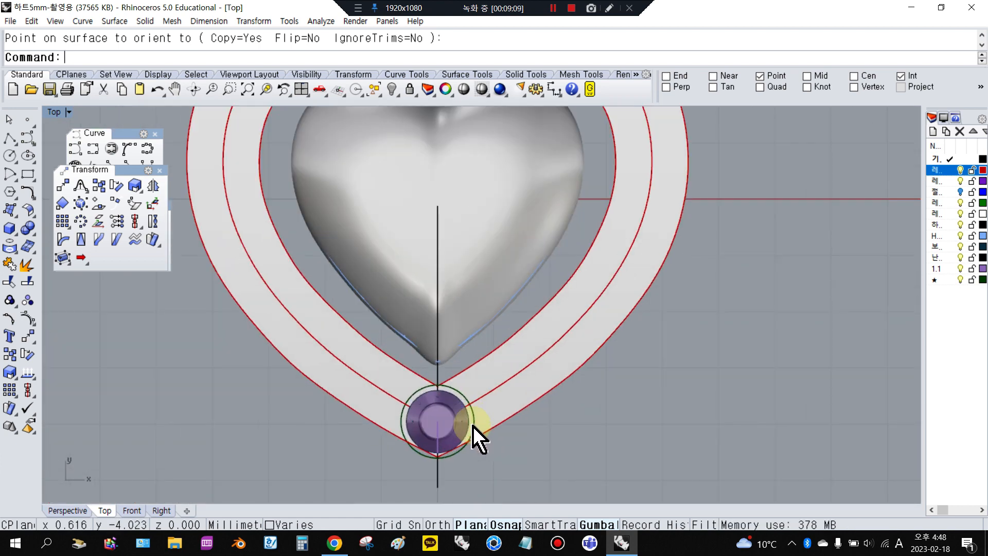
{"action": "scroll", "coordinate": [476, 441], "scroll_direction": "down", "scroll_amount": 4}
{"action": "scroll", "coordinate": [463, 345], "scroll_direction": "up", "scroll_amount": 2}
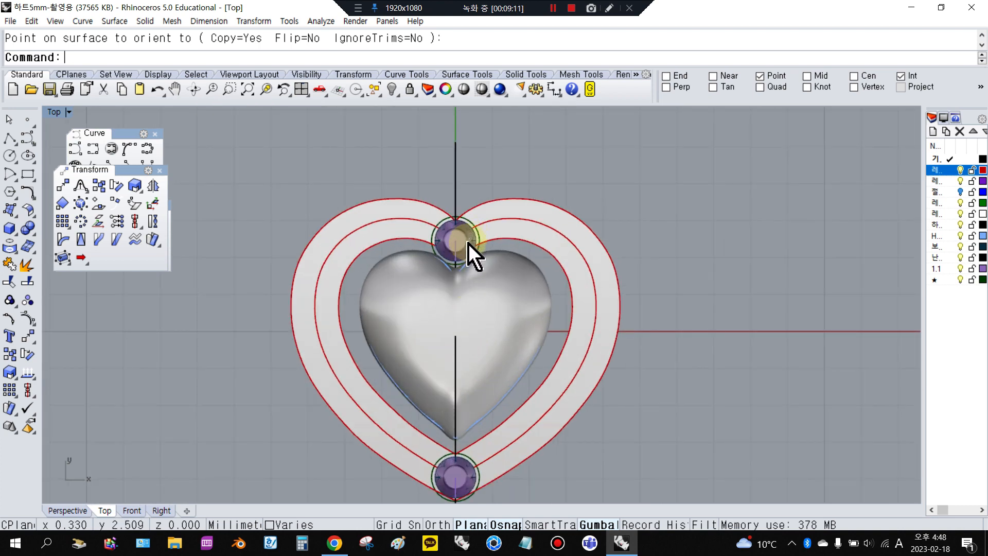
{"action": "right_click_drag", "start_coordinate": [468, 243], "coordinate": [462, 189]}
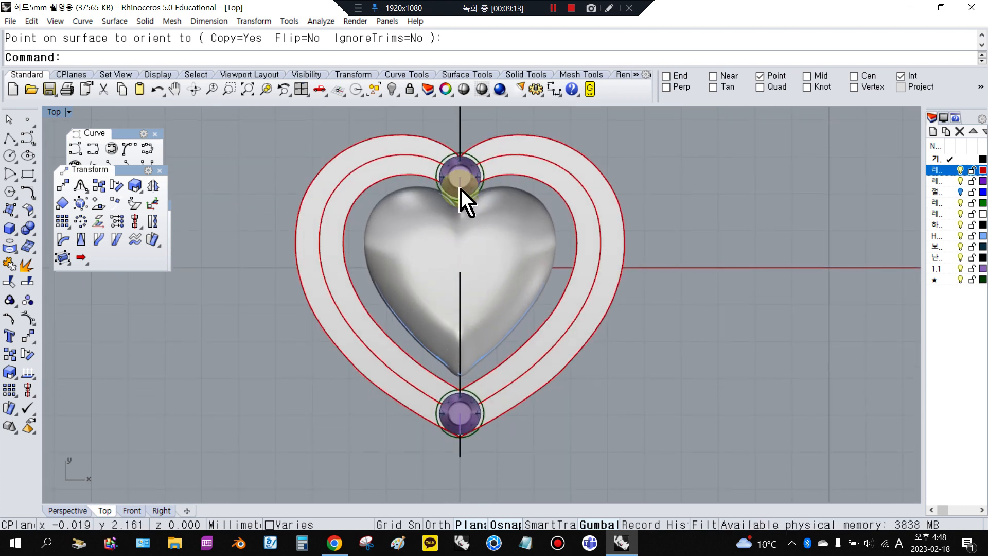
- Float the array tools beside the Transform tools and start an array along a curve
{"action": "left_click", "coordinate": [9, 390]}
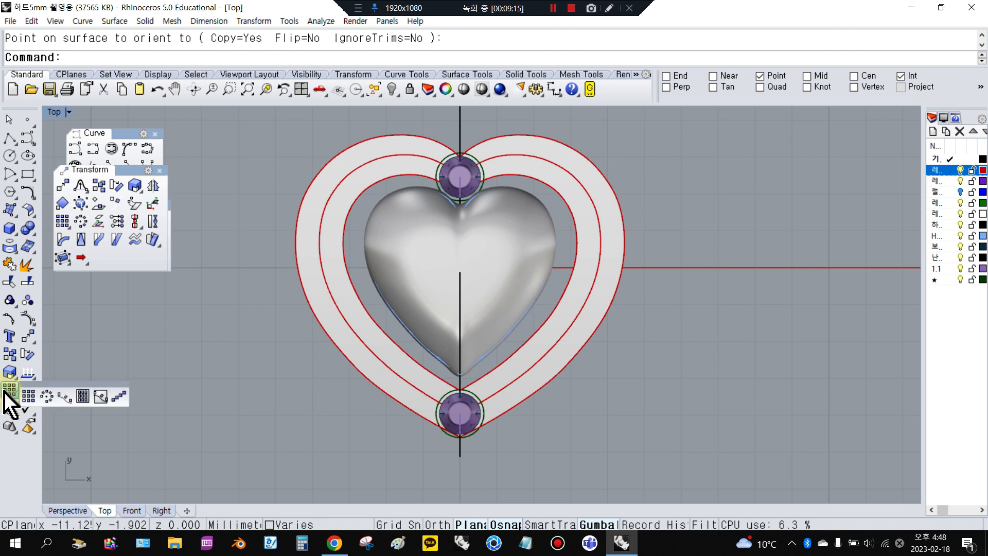
{"action": "left_click_drag", "start_coordinate": [42, 387], "coordinate": [72, 369]}
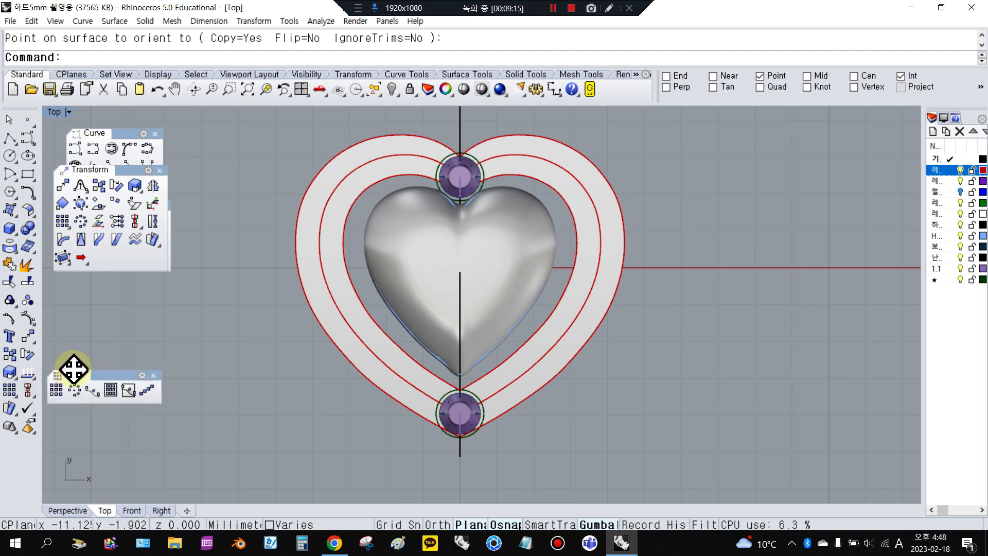
{"action": "left_click", "coordinate": [93, 389]}
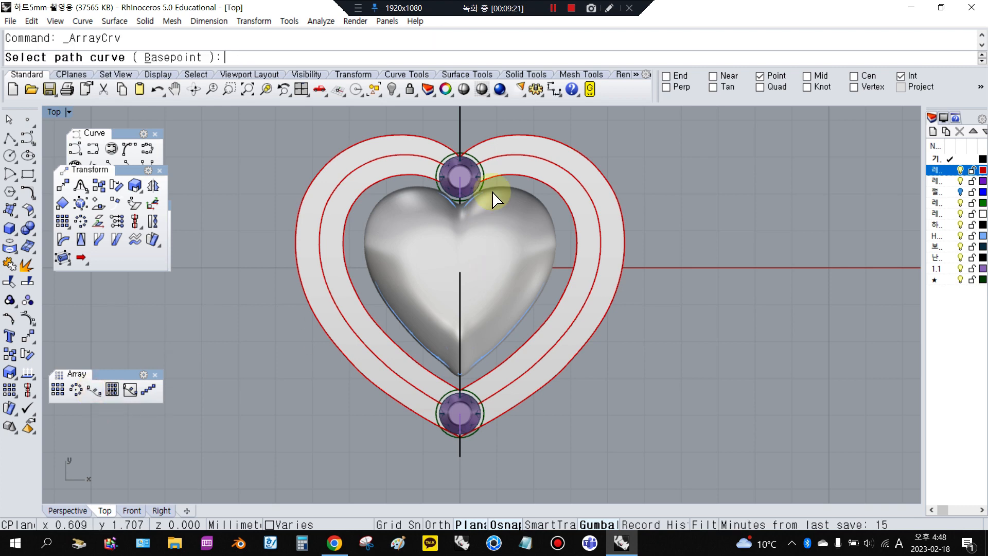
{"action": "left_click", "coordinate": [463, 184]}
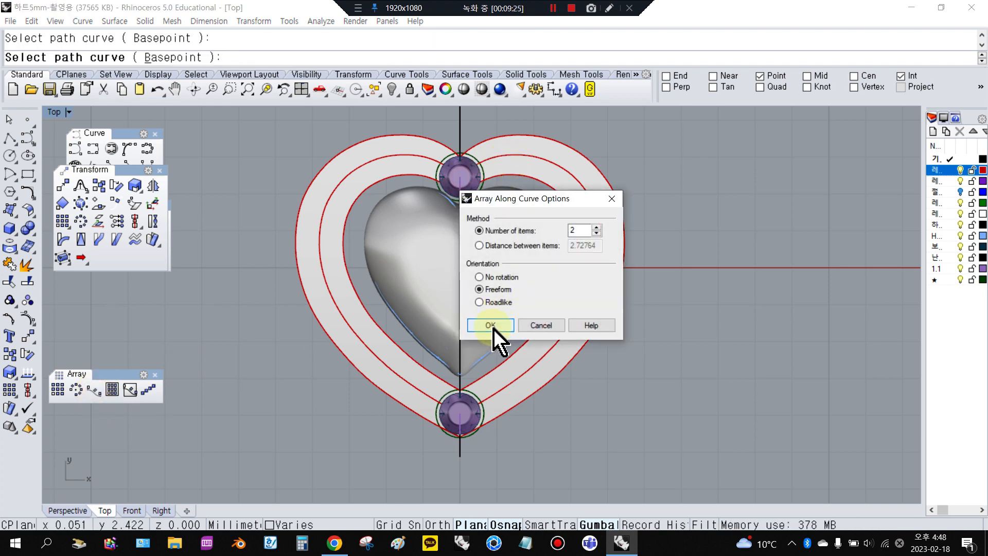
{"action": "left_click", "coordinate": [550, 326]}
{"action": "right_click", "coordinate": [467, 152]}
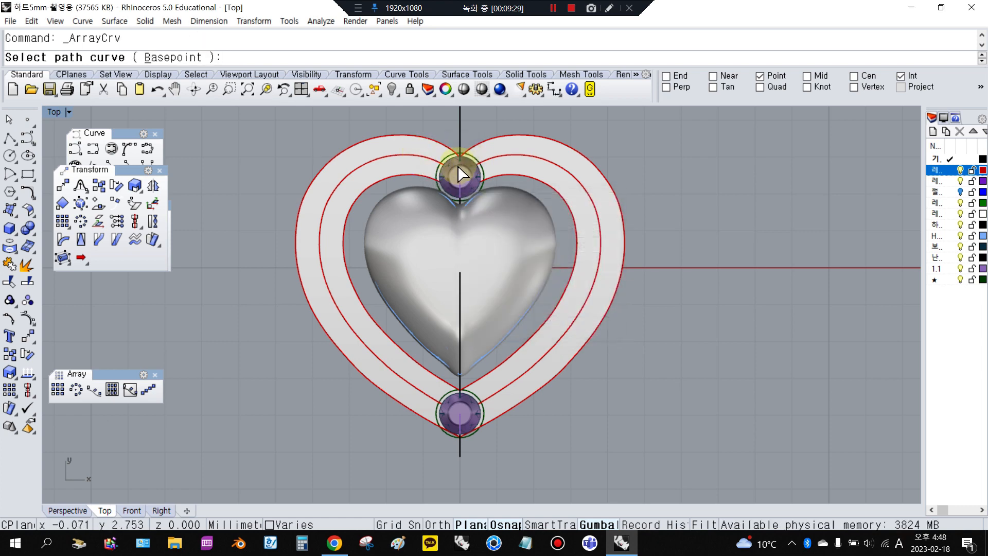
{"action": "left_click", "coordinate": [495, 335]}
{"action": "left_click", "coordinate": [538, 324]}
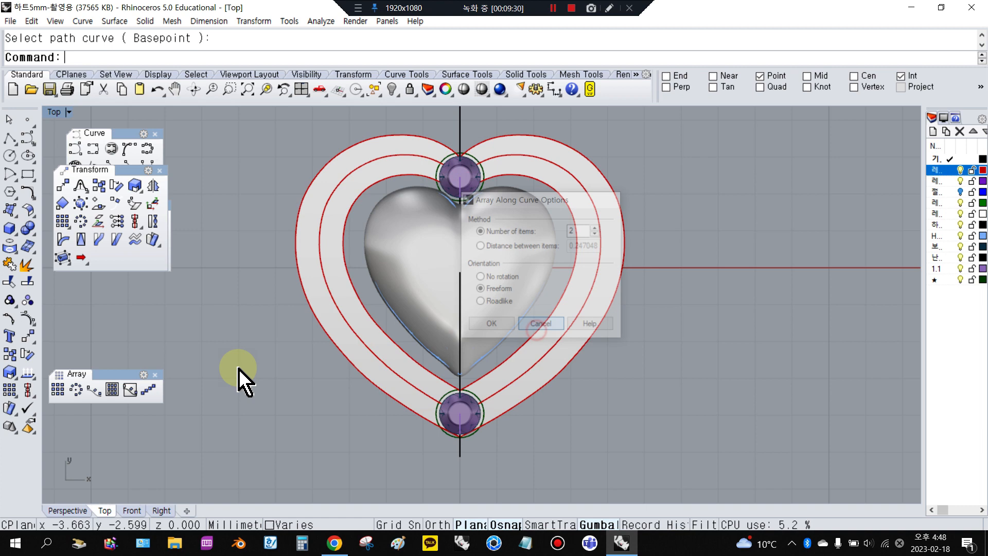
{"action": "left_click", "coordinate": [76, 390]}
{"action": "left_click", "coordinate": [94, 390]}
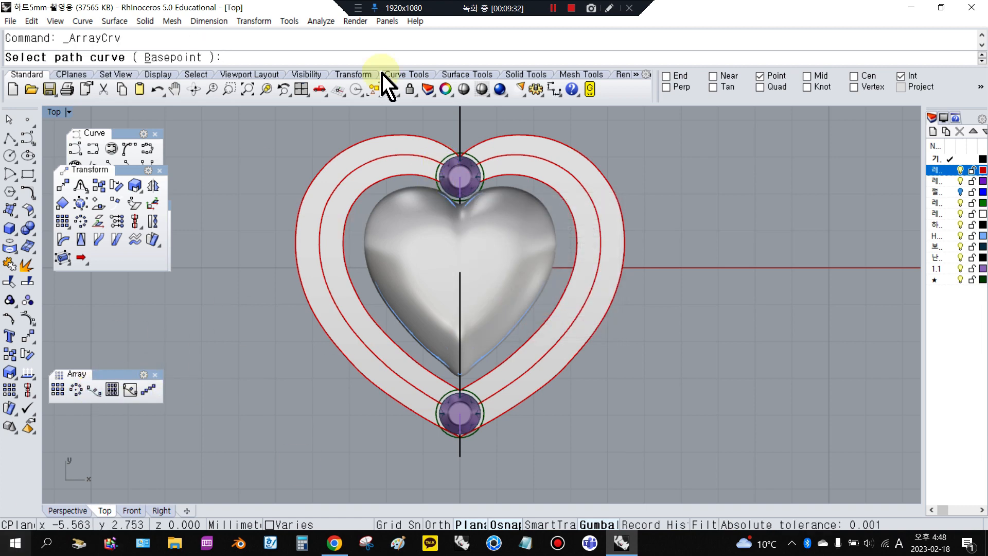
{"action": "scroll", "coordinate": [301, 140], "scroll_direction": "up", "scroll_amount": 3}
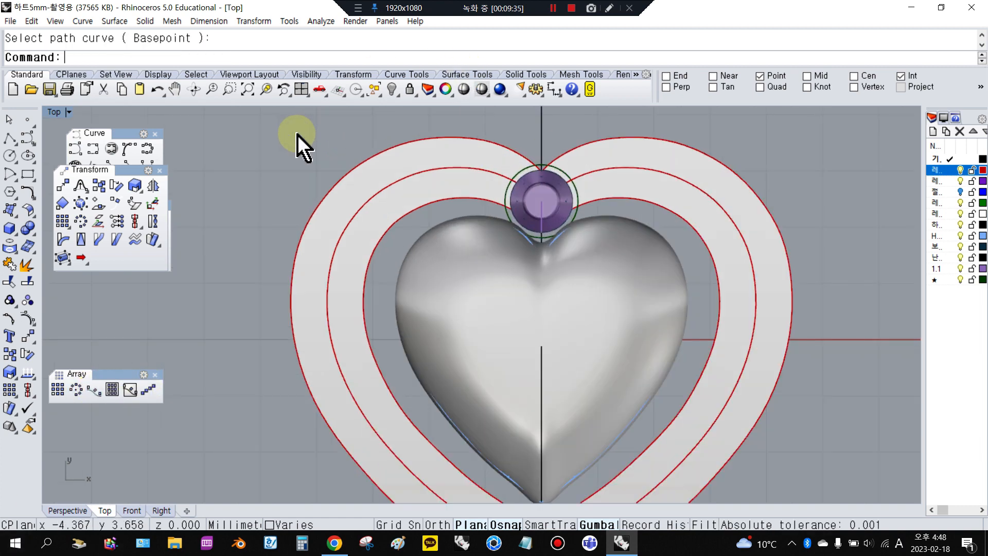
- Array the stone set at the heart's upper notch along the halo base's middle outline as 18 items with Freeform orientation
{"action": "left_click", "coordinate": [537, 207]}
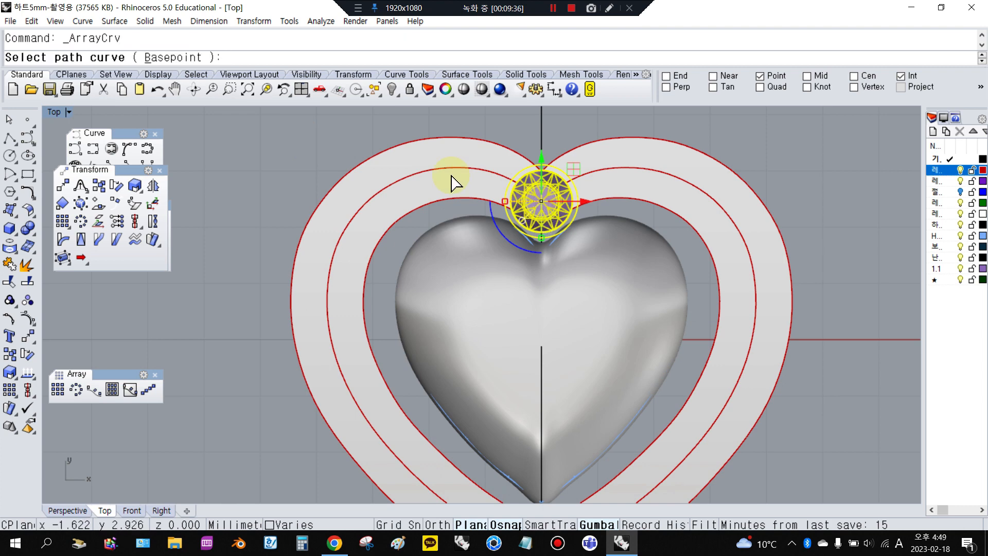
{"action": "scroll", "coordinate": [451, 183], "scroll_direction": "down", "scroll_amount": 4}
{"action": "scroll", "coordinate": [553, 181], "scroll_direction": "up", "scroll_amount": 3}
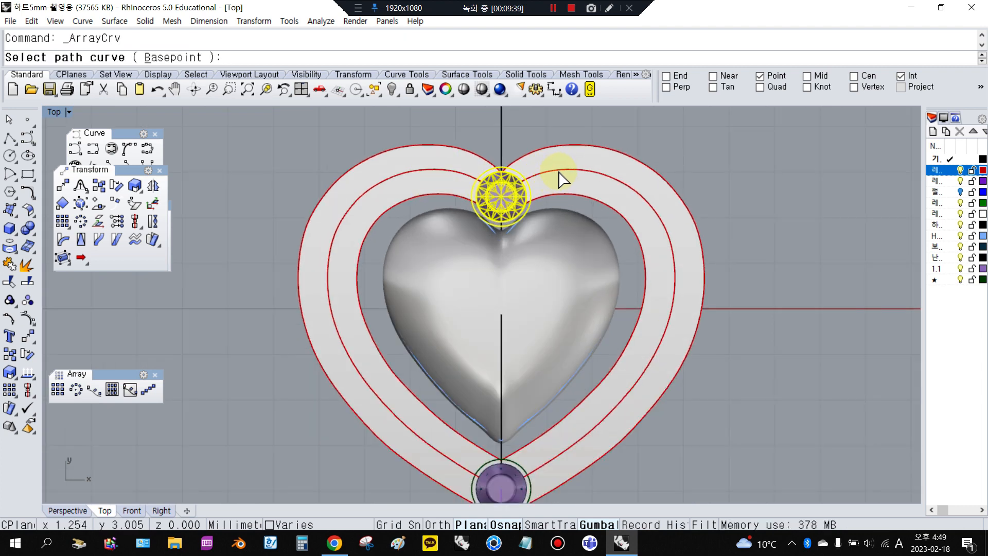
{"action": "left_click", "coordinate": [561, 179]}
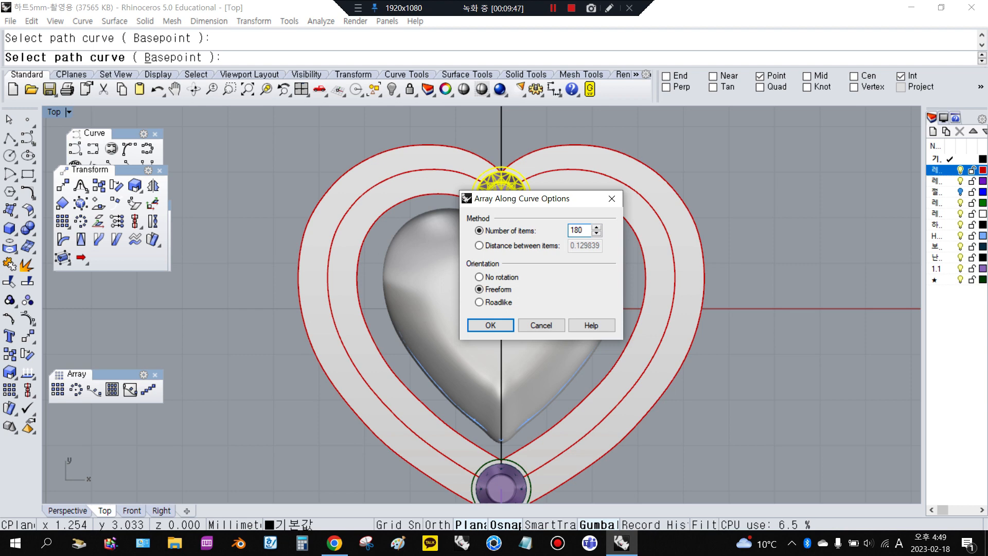
{"action": "key", "text": "Return"}
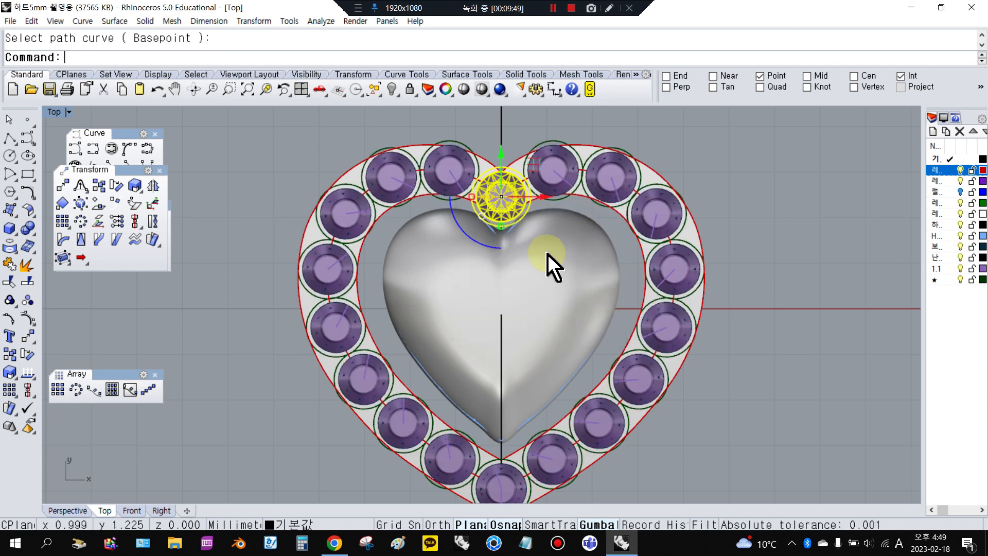
- Undo the stone array and delete the separate stone set at the heart's lower tip
{"action": "scroll", "coordinate": [551, 265], "scroll_direction": "down", "scroll_amount": 3}
{"action": "scroll", "coordinate": [556, 269], "scroll_direction": "up", "scroll_amount": 3}
{"action": "left_click", "coordinate": [645, 461]}
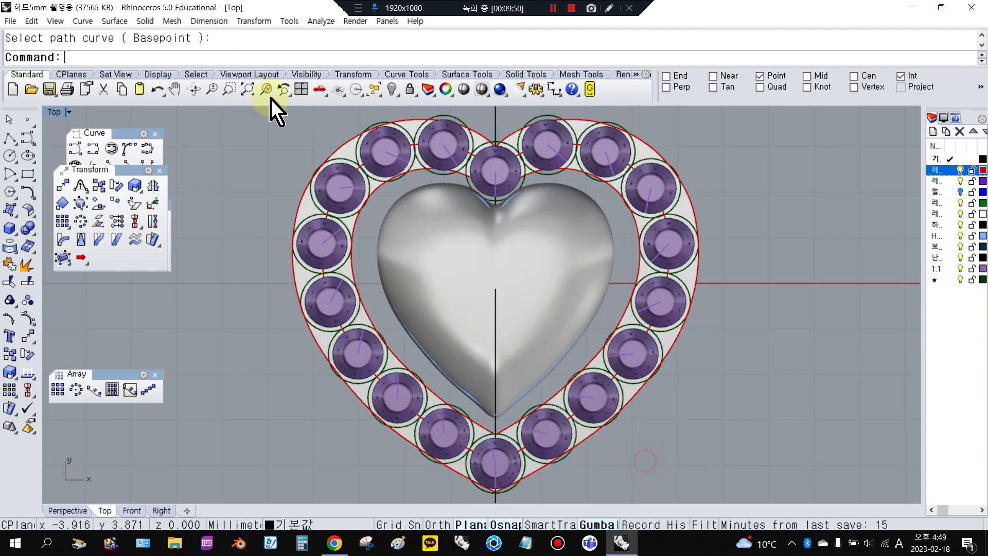
{"action": "left_click", "coordinate": [157, 89]}
{"action": "left_click", "coordinate": [517, 448]}
{"action": "key", "text": "Delete"}
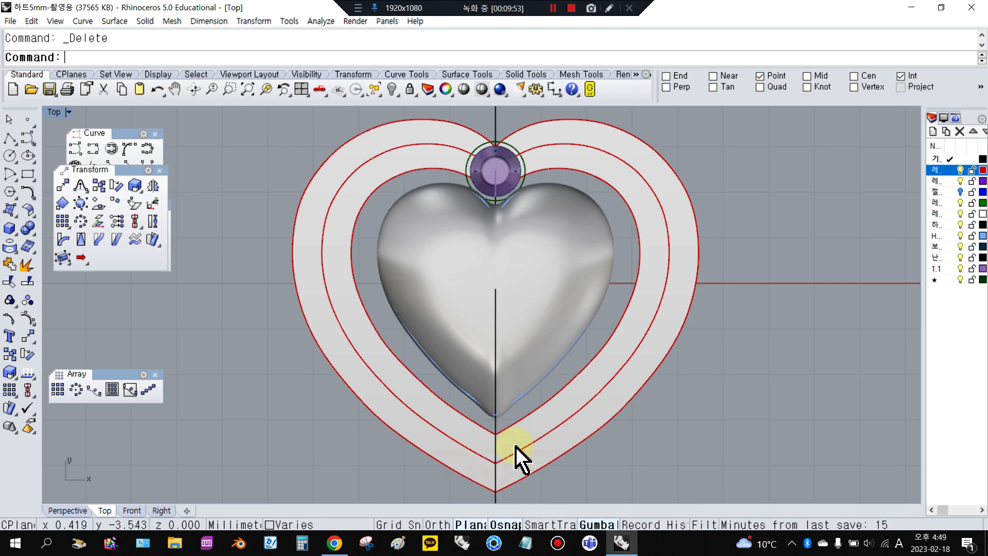
- Array the upper notch's stone set along the middle outline again, with 18 items and Freeform orientation
{"action": "left_click", "coordinate": [502, 181]}
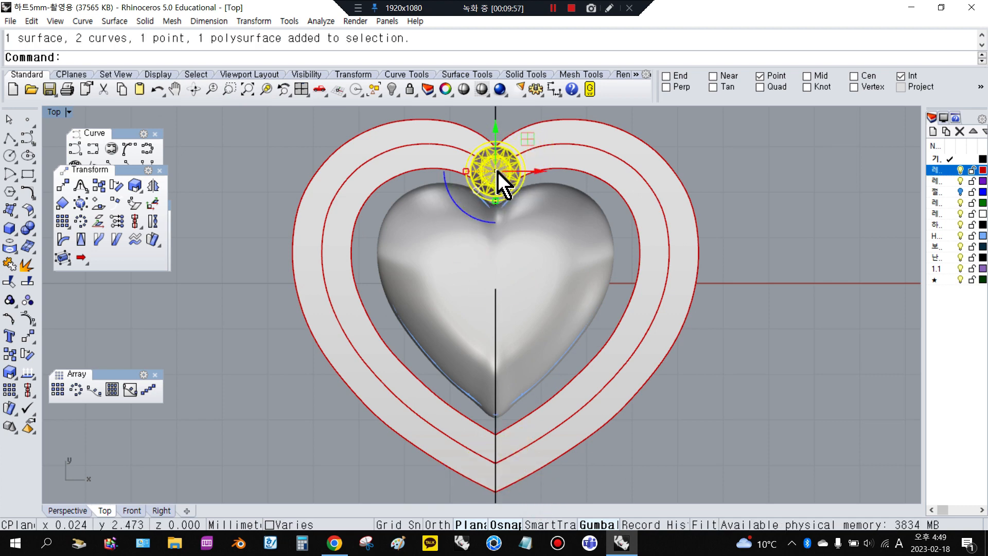
{"action": "left_click", "coordinate": [95, 390]}
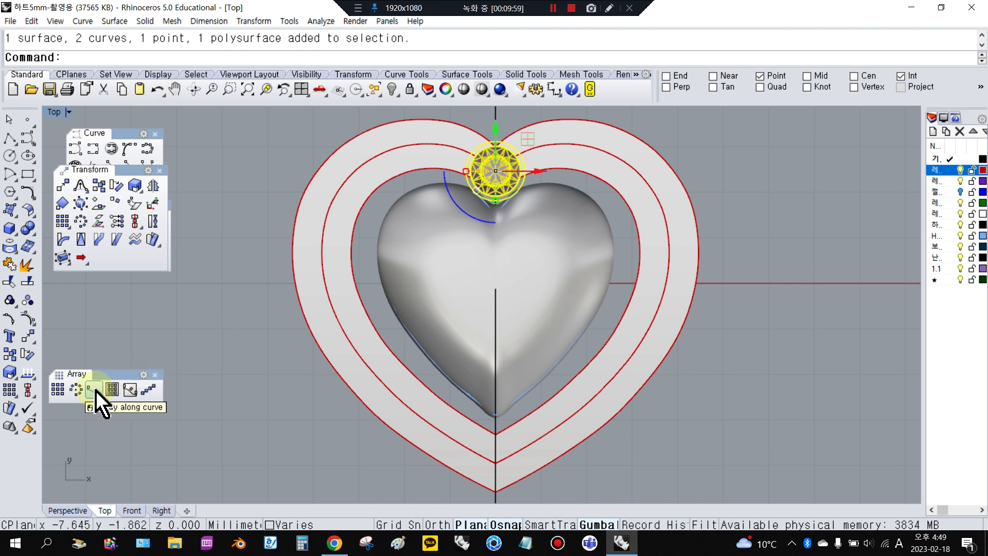
{"action": "left_click", "coordinate": [94, 392]}
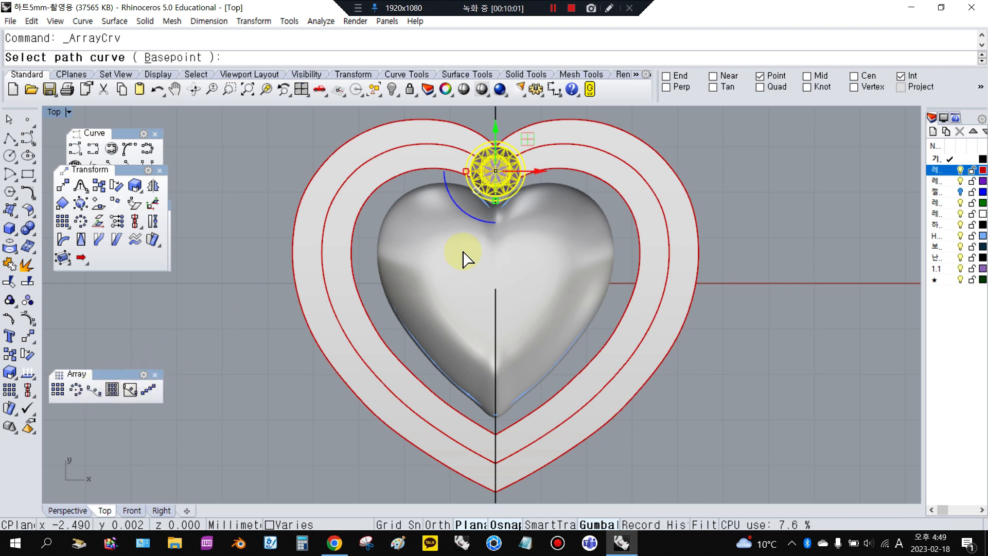
{"action": "left_click", "coordinate": [493, 327]}
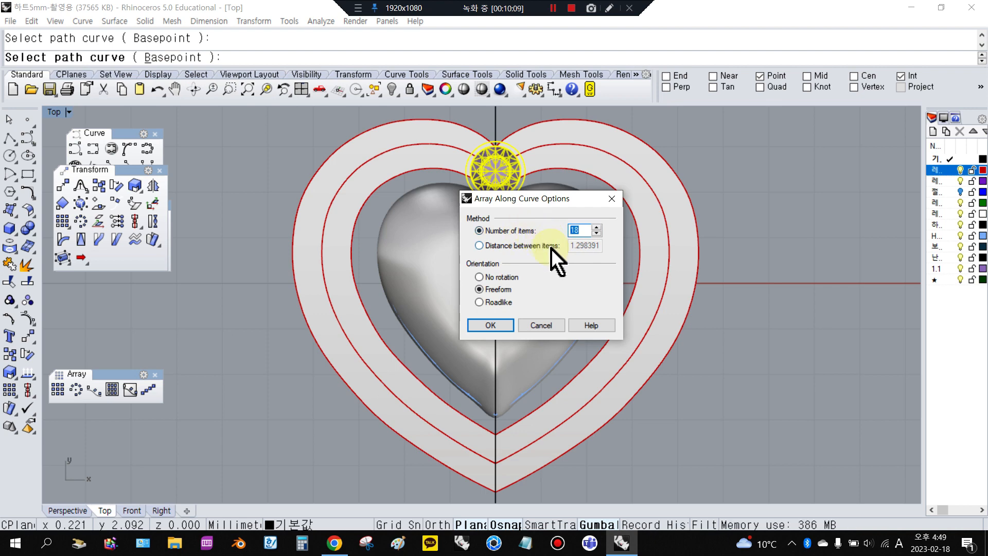
{"action": "left_click", "coordinate": [578, 230]}
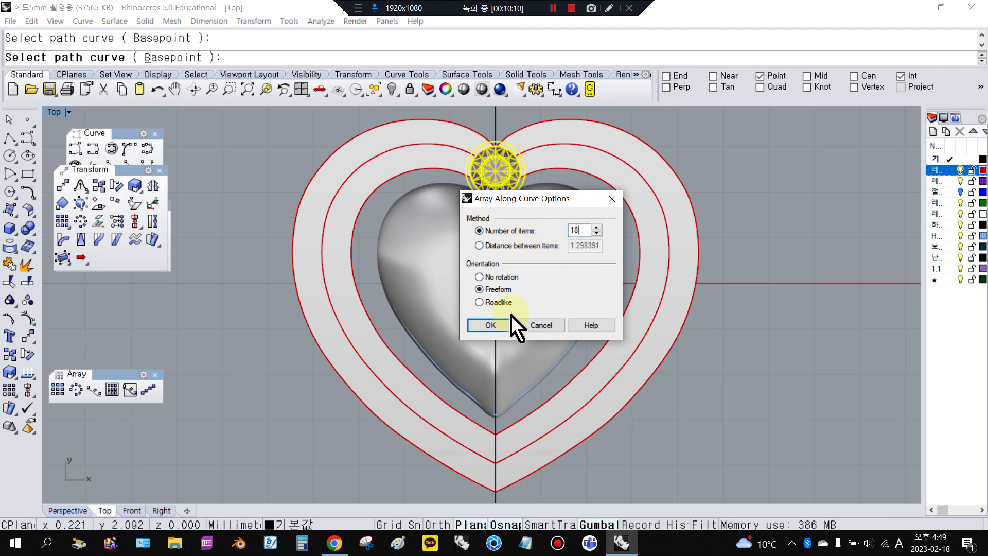
{"action": "left_click", "coordinate": [490, 325]}
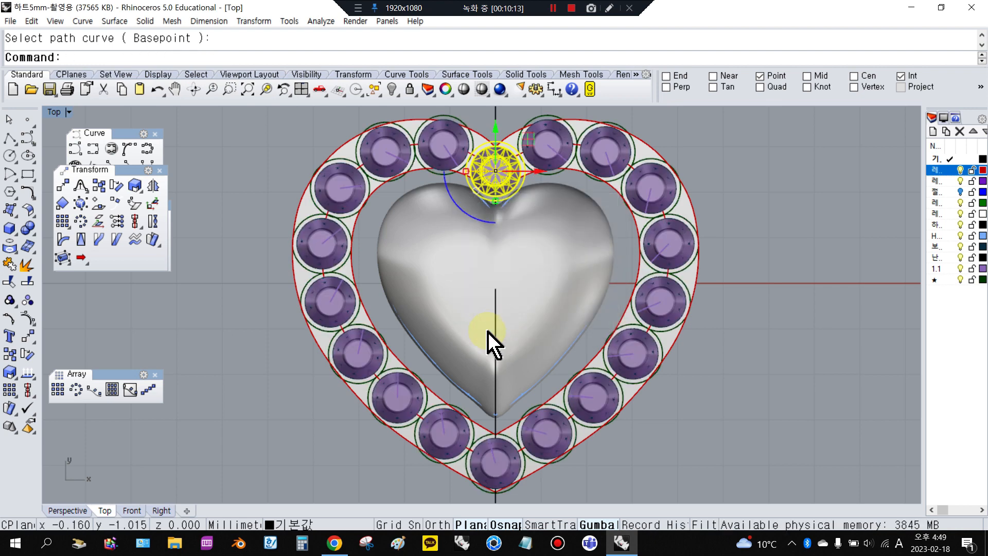
{"action": "key", "text": "Escape"}
- Measure the gap between two neighbouring stones along the middle outline with an aligned dimension, and delete the dimension
{"action": "scroll", "coordinate": [530, 126], "scroll_direction": "up", "scroll_amount": 10}
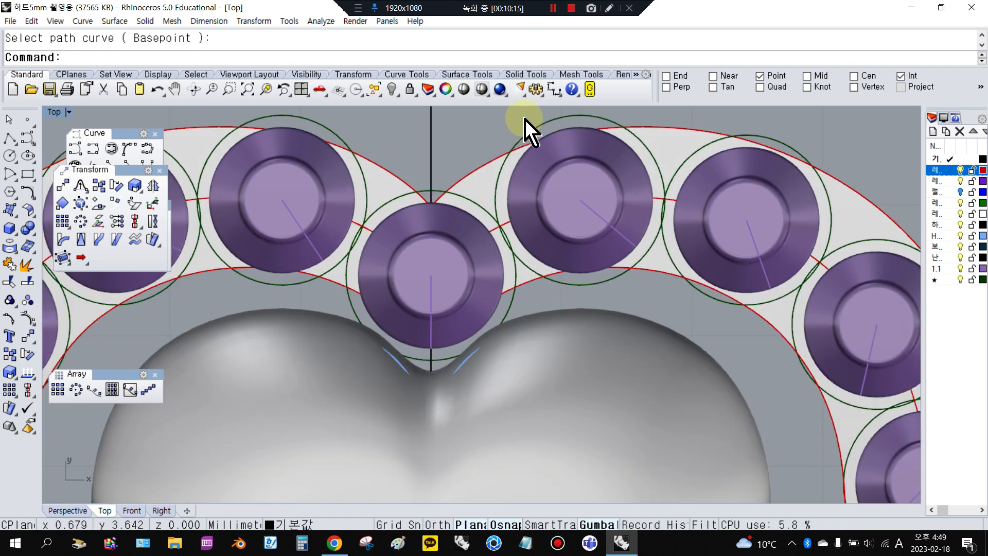
{"action": "left_click", "coordinate": [561, 93]}
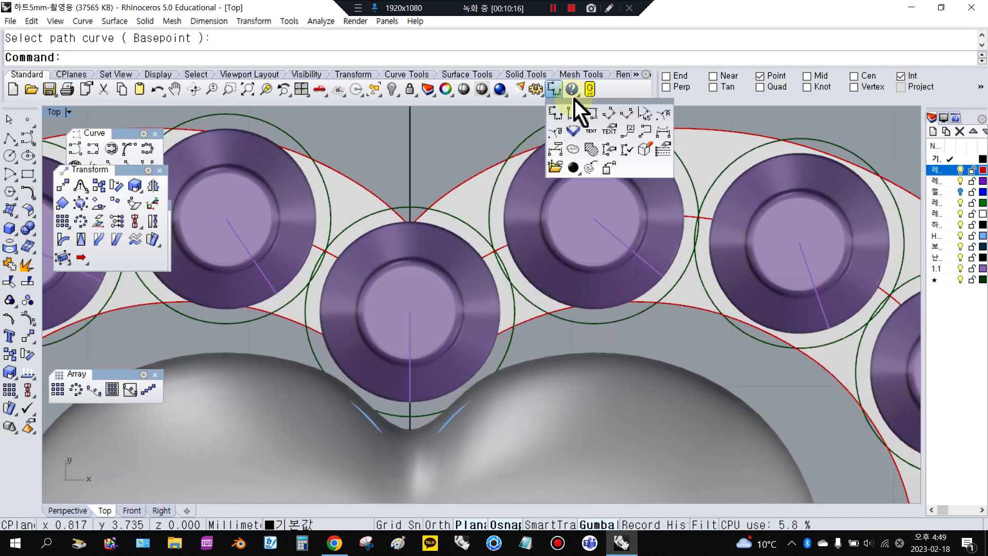
{"action": "left_click", "coordinate": [609, 115]}
{"action": "scroll", "coordinate": [673, 215], "scroll_direction": "up", "scroll_amount": 5}
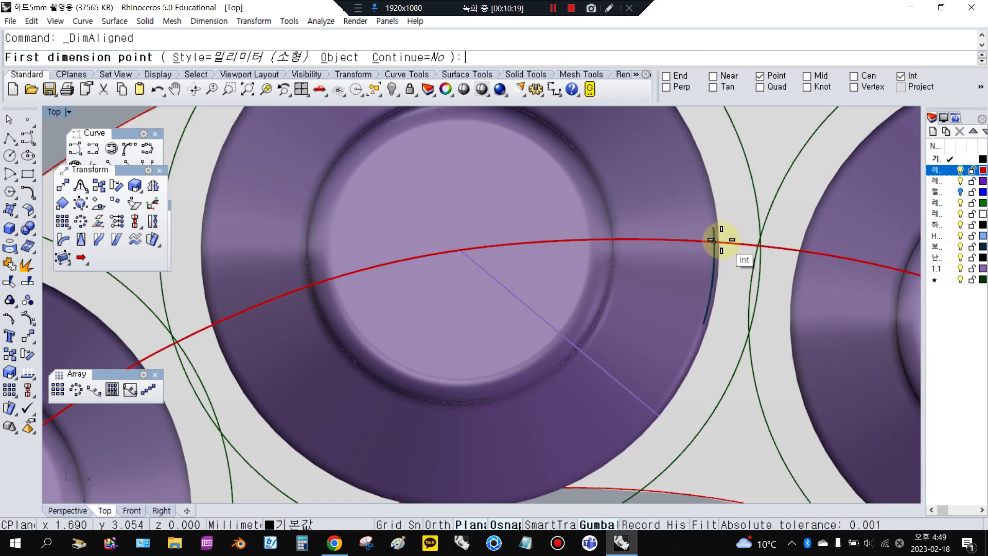
{"action": "left_click", "coordinate": [714, 240]}
{"action": "left_click", "coordinate": [806, 252]}
{"action": "scroll", "coordinate": [806, 249], "scroll_direction": "down", "scroll_amount": 6}
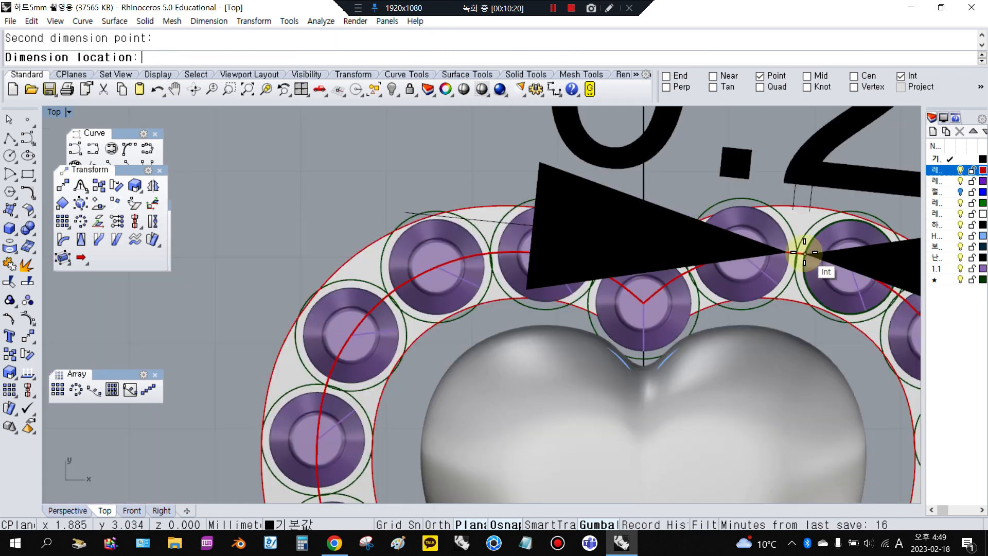
{"action": "left_click", "coordinate": [807, 249]}
{"action": "right_click_drag", "start_coordinate": [824, 258], "coordinate": [523, 261]}
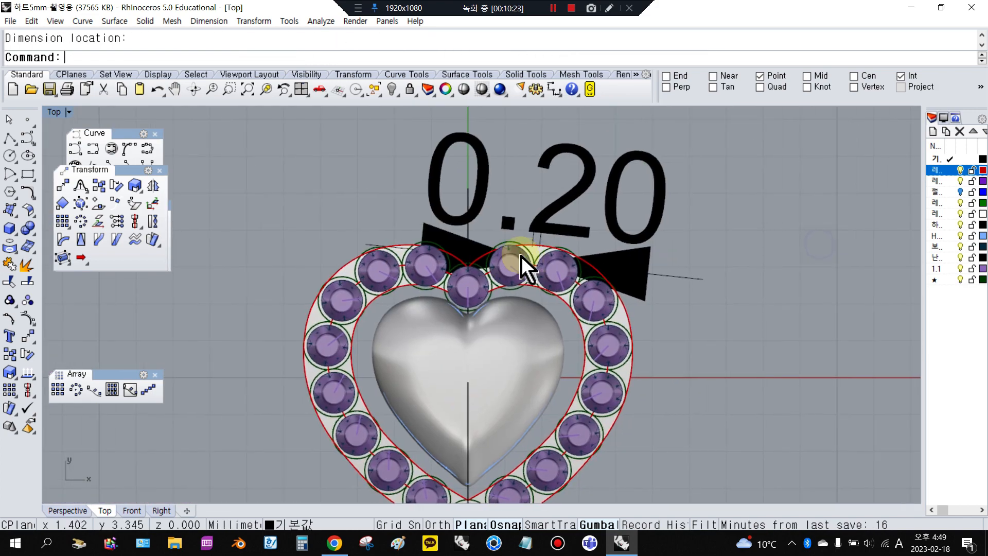
{"action": "left_click", "coordinate": [565, 225]}
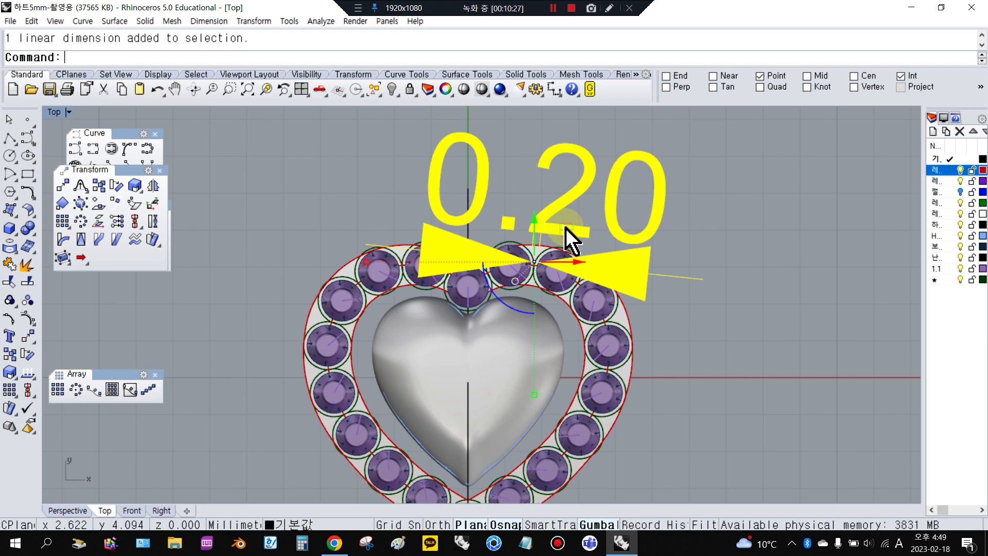
{"action": "key", "text": "Delete"}
- Enable Near snapping, measure the distance from an upper stone's edge to its surrounding circle with a linear dimension, and delete the dimension
{"action": "scroll", "coordinate": [508, 261], "scroll_direction": "up", "scroll_amount": 2}
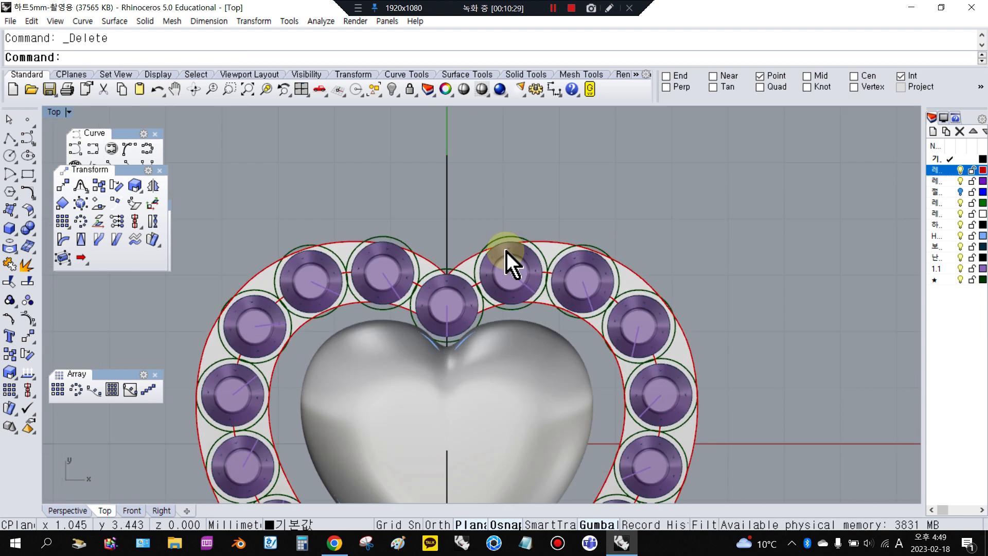
{"action": "left_click", "coordinate": [552, 92]}
{"action": "scroll", "coordinate": [510, 247], "scroll_direction": "up", "scroll_amount": 2}
{"action": "left_click", "coordinate": [521, 225]}
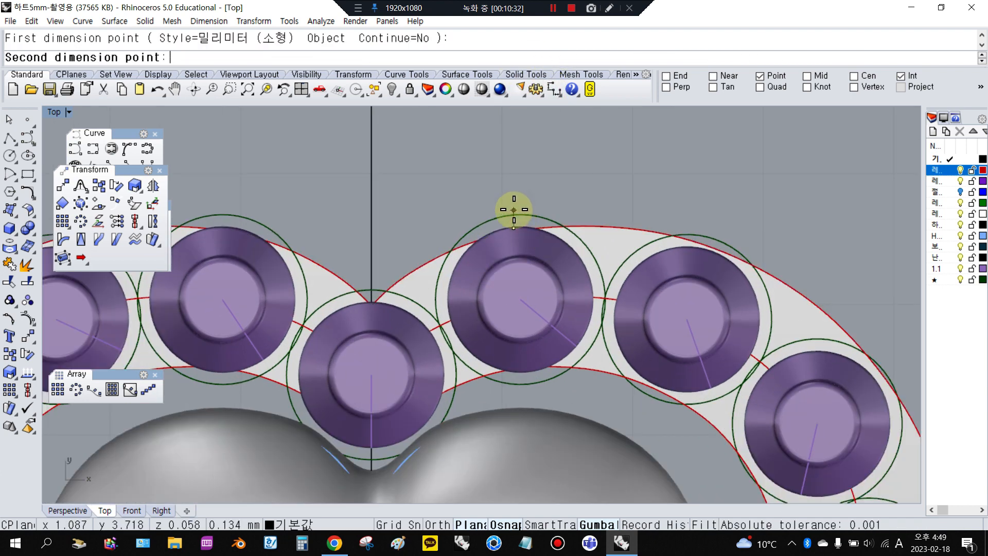
{"action": "scroll", "coordinate": [514, 209], "scroll_direction": "up", "scroll_amount": 2}
{"action": "left_click", "coordinate": [714, 76]}
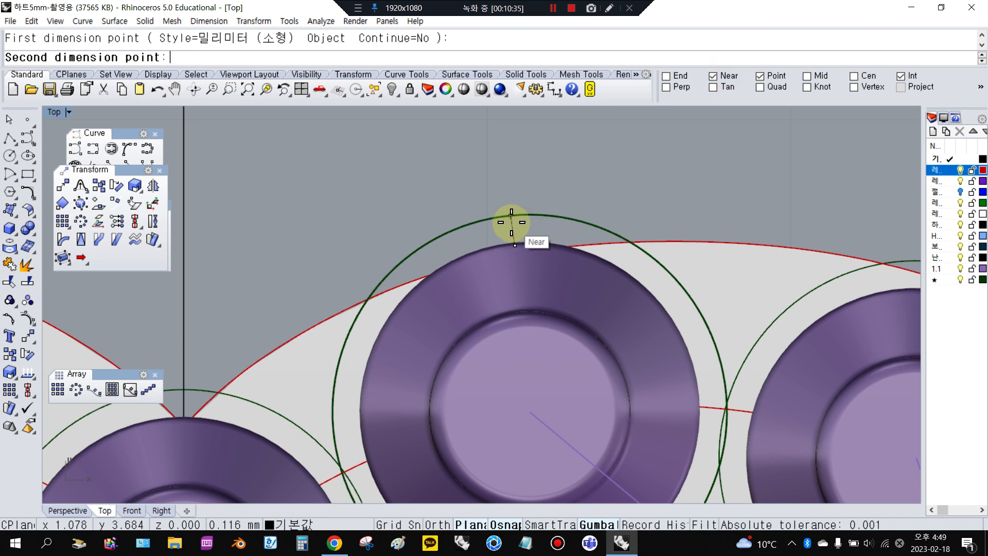
{"action": "left_click", "coordinate": [512, 222]}
{"action": "scroll", "coordinate": [512, 221], "scroll_direction": "down", "scroll_amount": 5}
{"action": "left_click", "coordinate": [515, 202]}
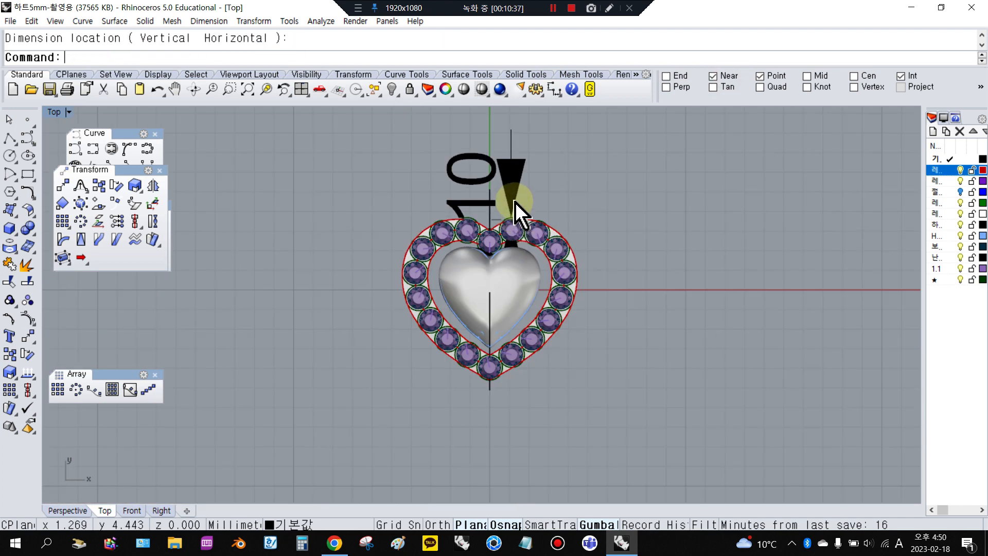
{"action": "left_click", "coordinate": [523, 173]}
{"action": "scroll", "coordinate": [509, 187], "scroll_direction": "up", "scroll_amount": 2}
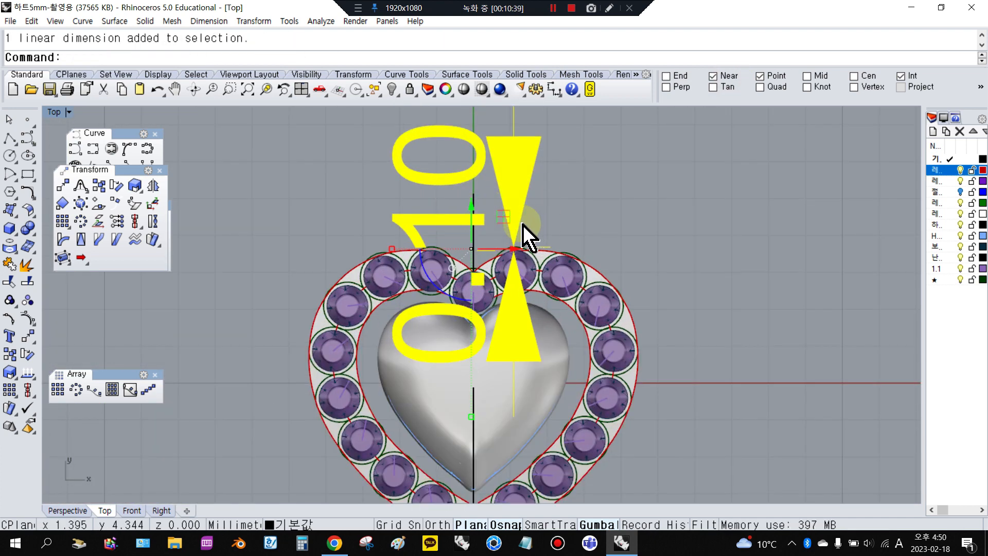
{"action": "key", "text": "Delete"}
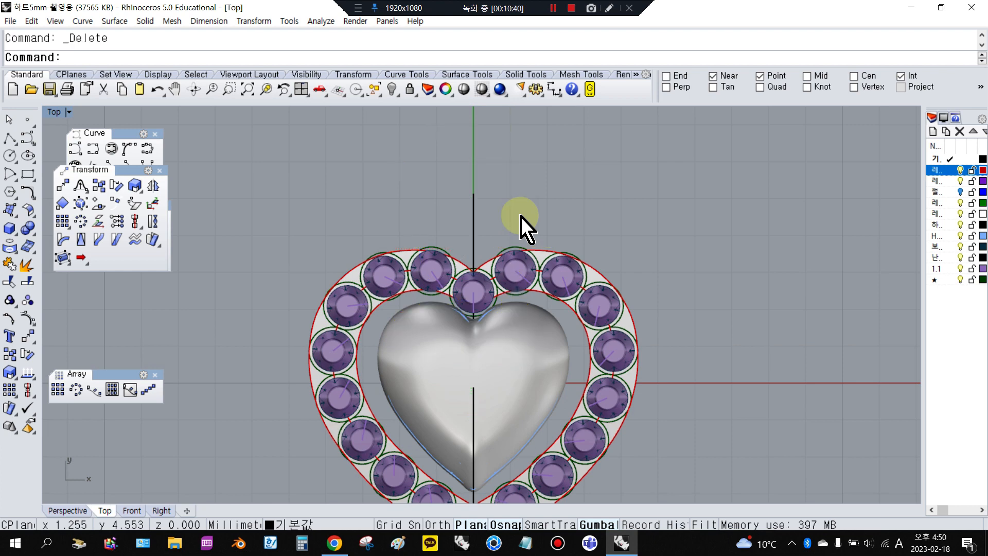
{"action": "scroll", "coordinate": [513, 234], "scroll_direction": "down", "scroll_amount": 3}
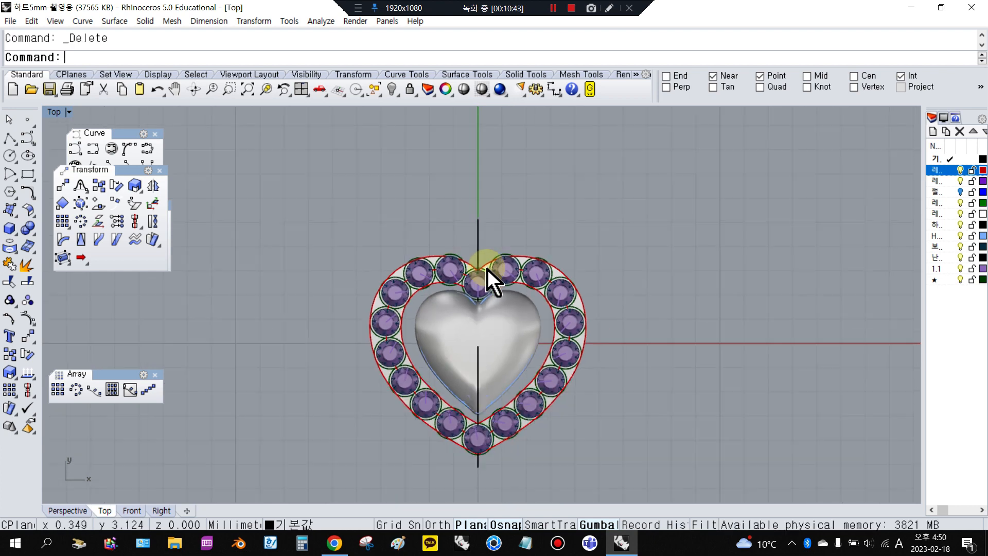
{"action": "scroll", "coordinate": [470, 369], "scroll_direction": "up", "scroll_amount": 2}
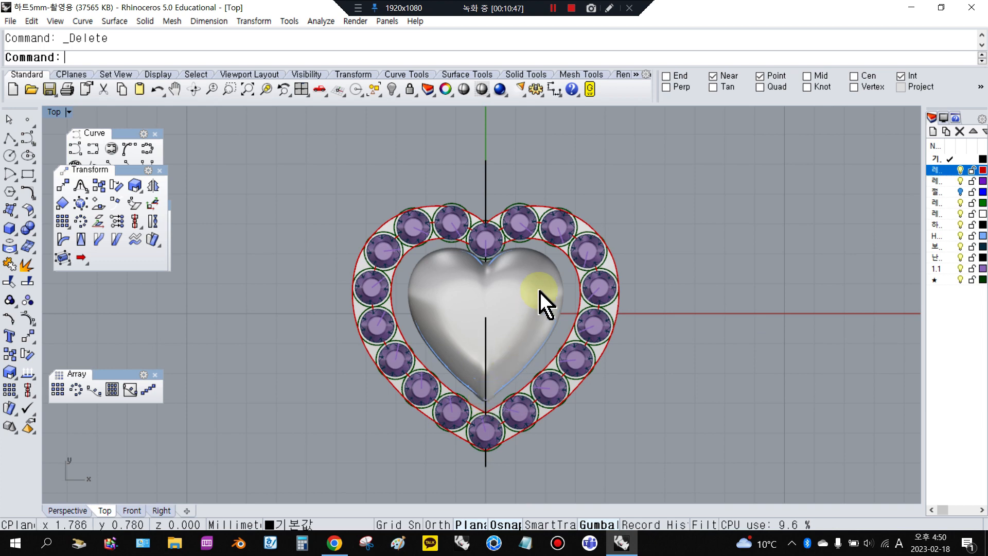
{"action": "scroll", "coordinate": [547, 312], "scroll_direction": "down", "scroll_amount": 5}
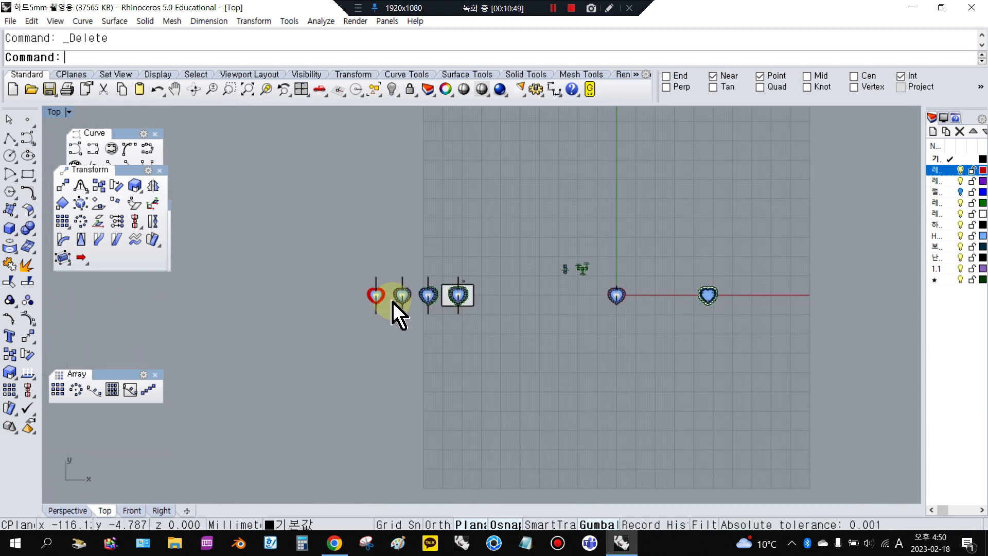
- Examine the inner prongs from the upper notch around the right lobe of the half-finished sample heart halo
{"action": "scroll", "coordinate": [407, 309], "scroll_direction": "up", "scroll_amount": 4}
{"action": "scroll", "coordinate": [418, 303], "scroll_direction": "up", "scroll_amount": 8}
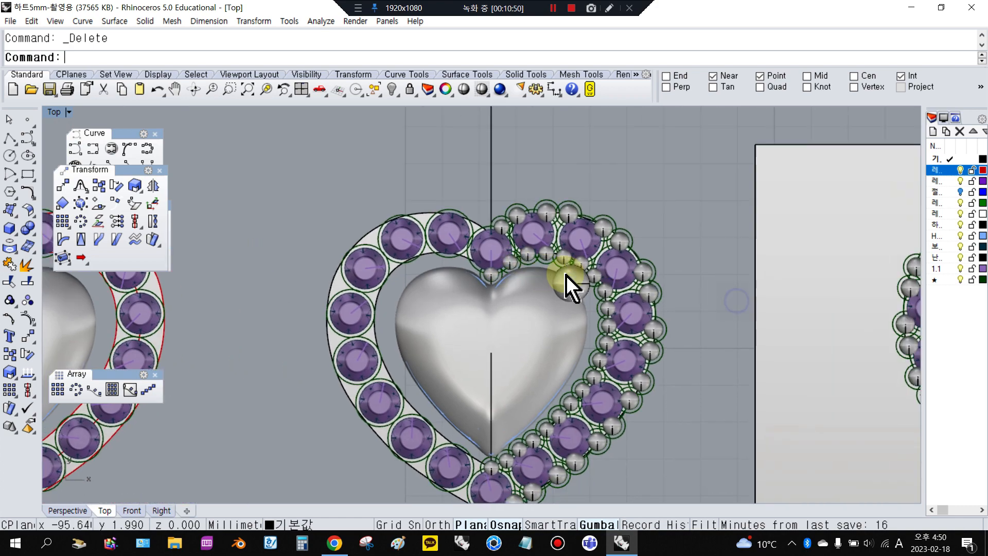
{"action": "scroll", "coordinate": [572, 263], "scroll_direction": "up", "scroll_amount": 1}
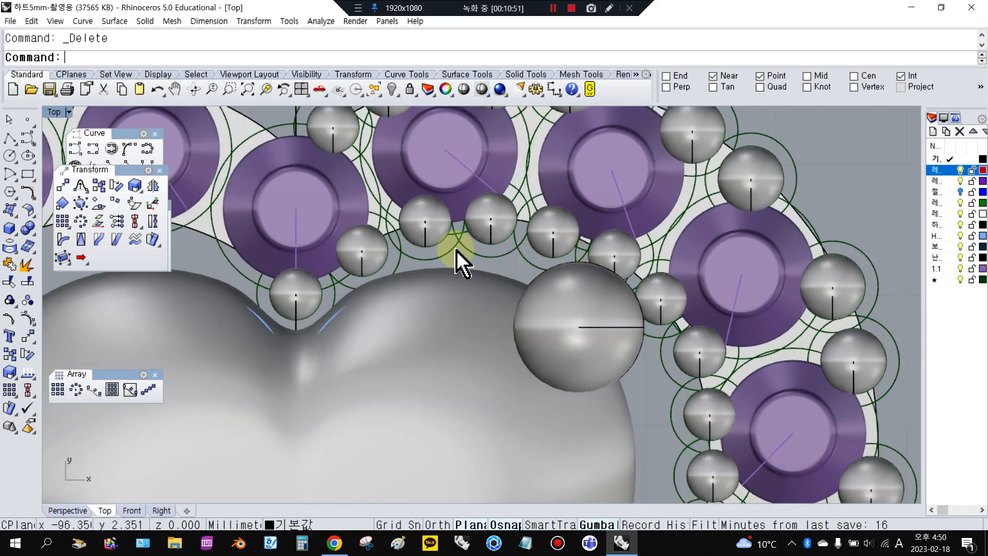
{"action": "left_click", "coordinate": [302, 293]}
{"action": "left_click", "coordinate": [361, 252]}
{"action": "left_click", "coordinate": [425, 222]}
{"action": "left_click", "coordinate": [491, 219]}
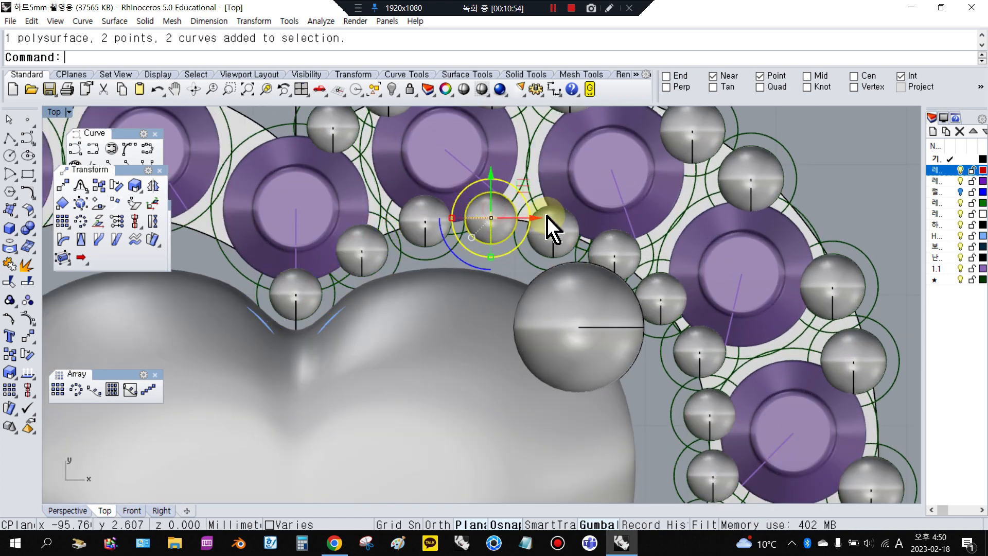
{"action": "left_click", "coordinate": [552, 227]}
{"action": "left_click", "coordinate": [615, 252]}
{"action": "scroll", "coordinate": [650, 280], "scroll_direction": "down", "scroll_amount": 1}
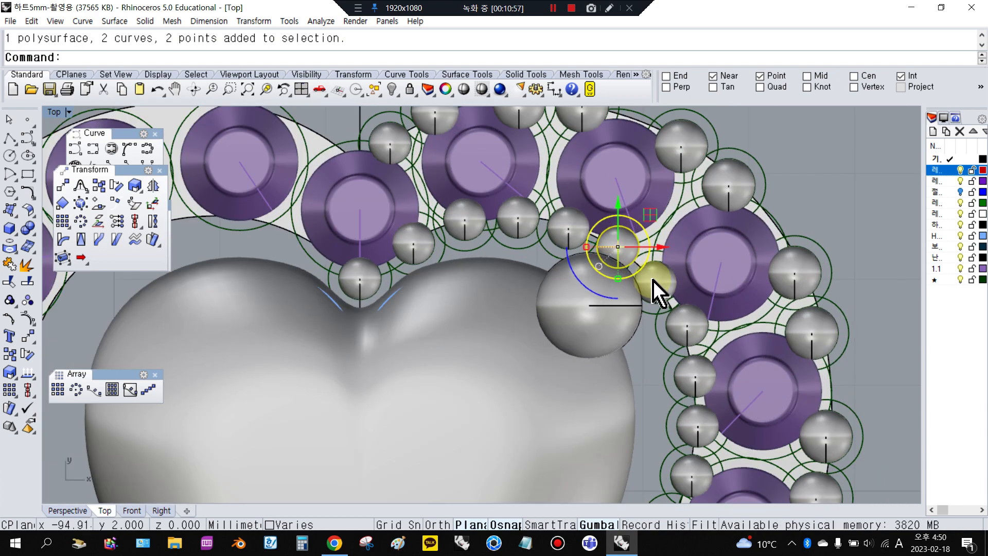
{"action": "left_click", "coordinate": [653, 280]}
{"action": "left_click", "coordinate": [650, 383]}
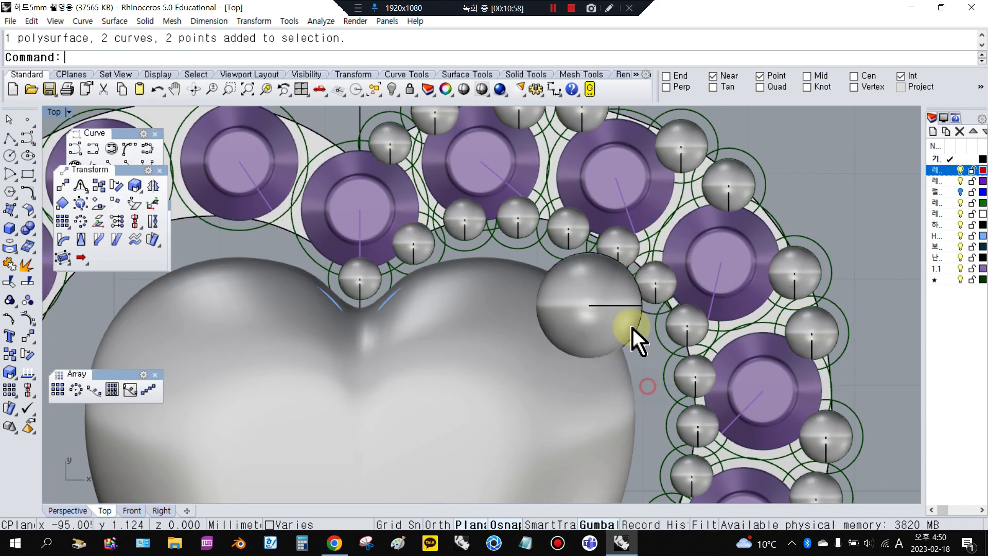
- Examine the inner and outer prongs around the lower tip of the sample heart halo
{"action": "scroll", "coordinate": [536, 264], "scroll_direction": "down", "scroll_amount": 4}
{"action": "right_click_drag", "start_coordinate": [586, 435], "coordinate": [485, 331]}
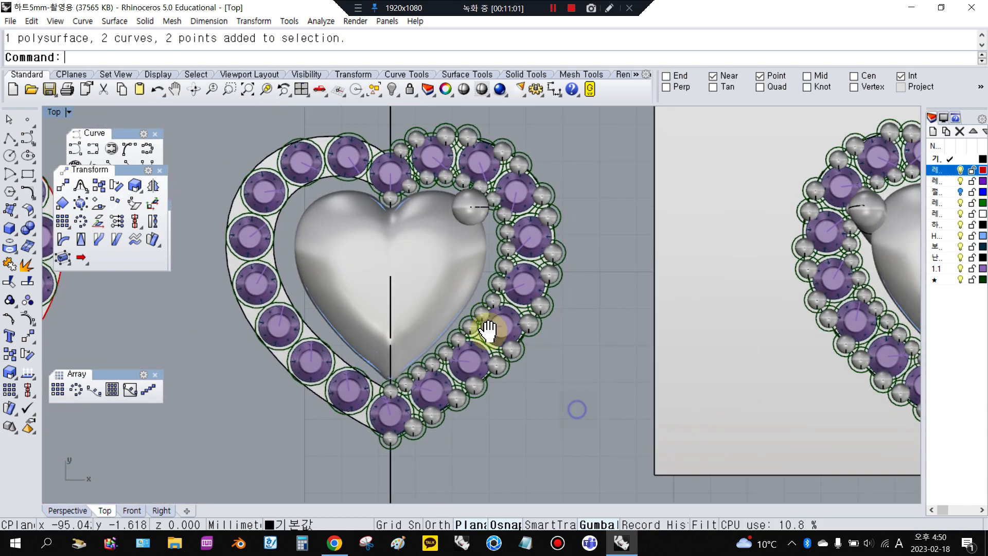
{"action": "scroll", "coordinate": [403, 419], "scroll_direction": "up", "scroll_amount": 5}
{"action": "scroll", "coordinate": [346, 381], "scroll_direction": "down", "scroll_amount": 3}
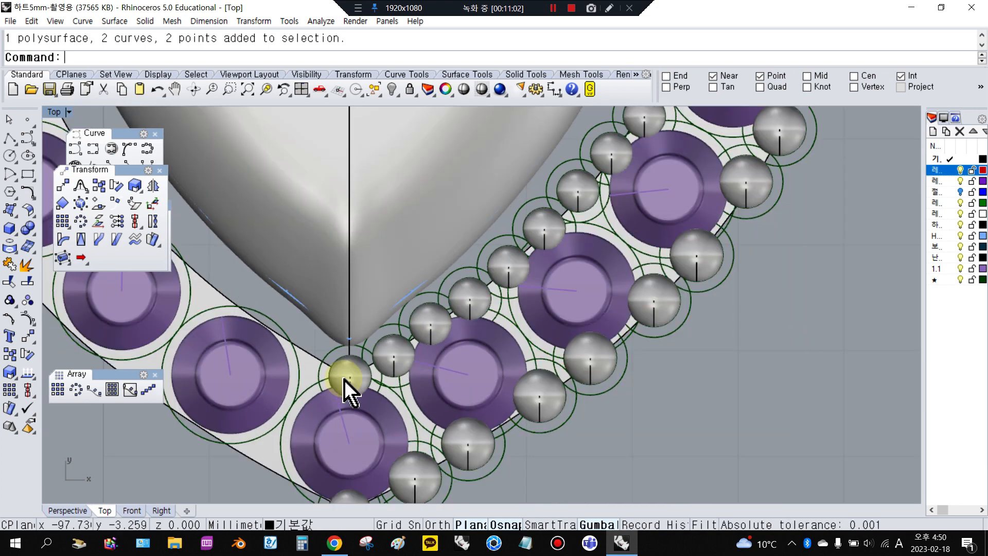
{"action": "scroll", "coordinate": [353, 386], "scroll_direction": "up", "scroll_amount": 3}
{"action": "left_click", "coordinate": [396, 346]}
{"action": "left_click_drag", "start_coordinate": [396, 345], "coordinate": [451, 312]}
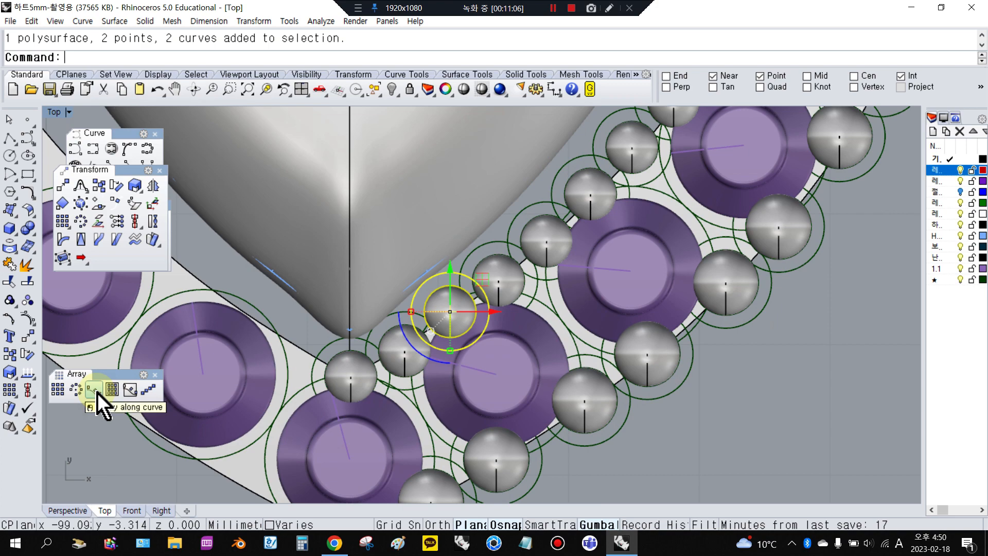
{"action": "scroll", "coordinate": [391, 331], "scroll_direction": "down", "scroll_amount": 3}
{"action": "left_click", "coordinate": [420, 427]}
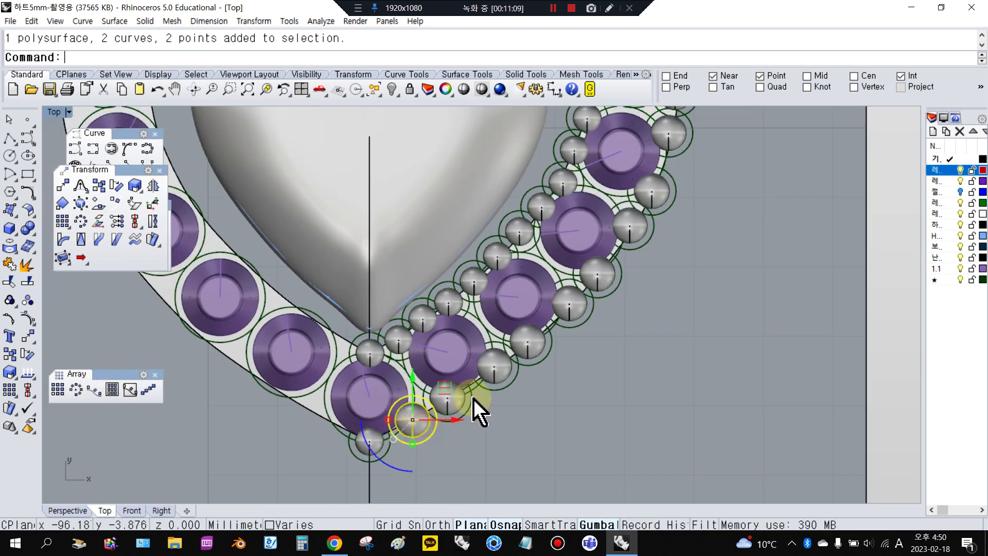
{"action": "scroll", "coordinate": [556, 402], "scroll_direction": "down", "scroll_amount": 10}
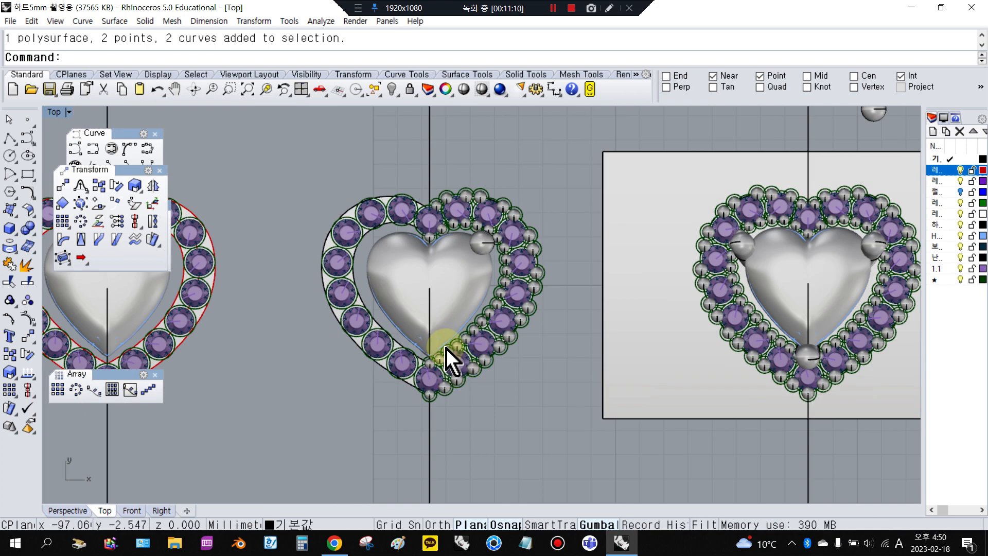
{"action": "scroll", "coordinate": [669, 360], "scroll_direction": "up", "scroll_amount": 2}
{"action": "scroll", "coordinate": [404, 296], "scroll_direction": "up", "scroll_amount": 10}
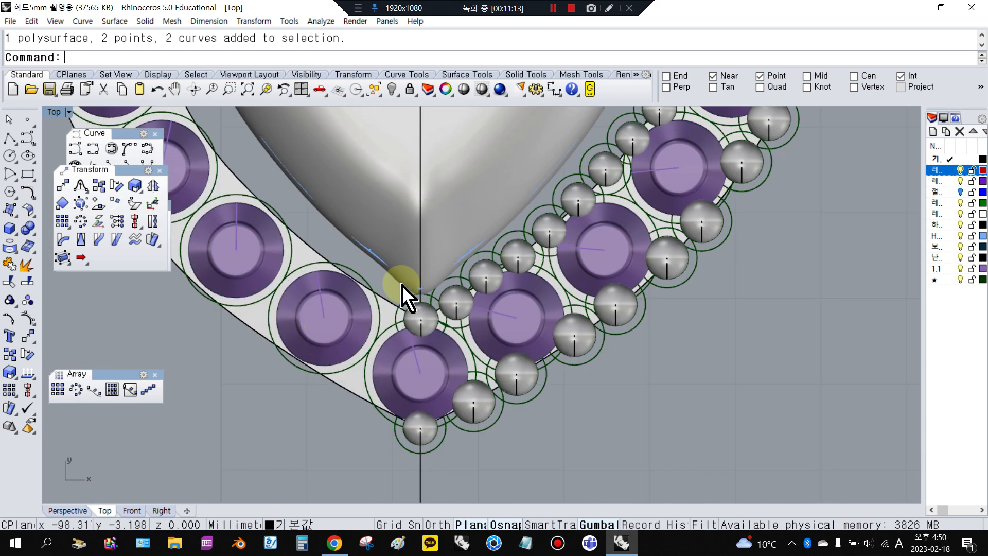
- Measure the diameter of the inner prong at the sample heart's lower tip with a linear dimension
{"action": "left_click", "coordinate": [551, 90]}
{"action": "scroll", "coordinate": [430, 288], "scroll_direction": "up", "scroll_amount": 5}
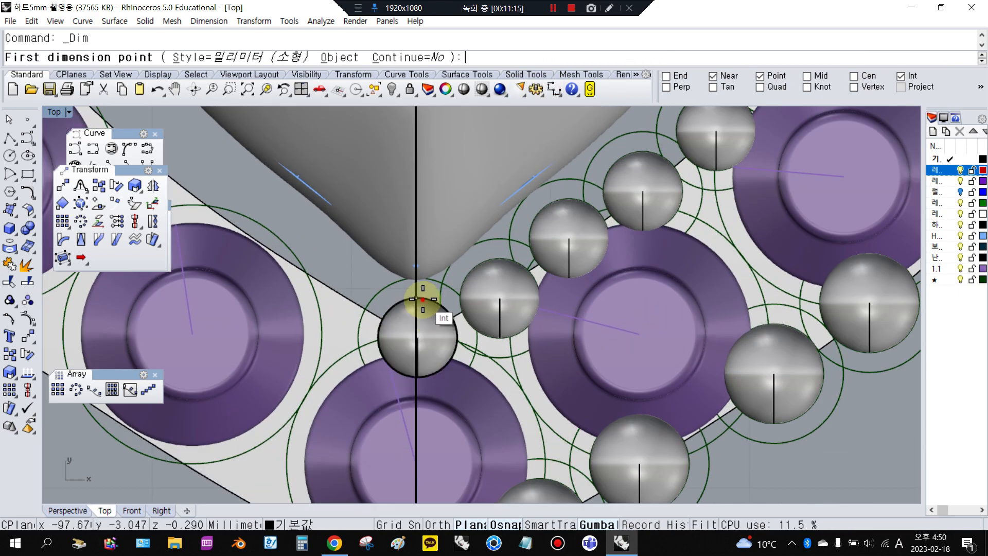
{"action": "left_click", "coordinate": [416, 297]}
{"action": "left_click", "coordinate": [417, 369]}
{"action": "scroll", "coordinate": [419, 356], "scroll_direction": "down", "scroll_amount": 5}
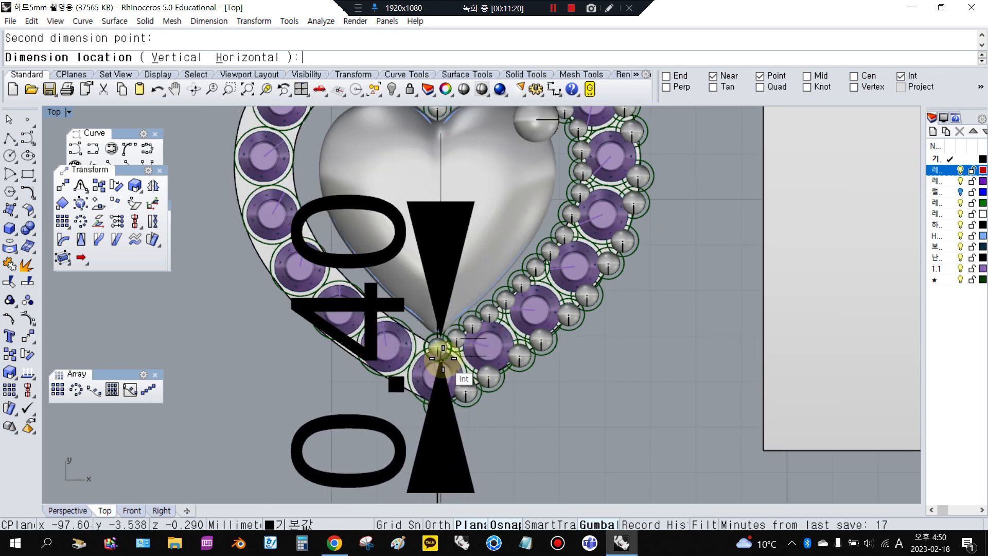
{"action": "left_click", "coordinate": [443, 359]}
- Orient a copy of the 0.40 mm prong set on the halo surface at the inner outline's upper notch, using its centre as base point
{"action": "scroll", "coordinate": [394, 350], "scroll_direction": "down", "scroll_amount": 5}
{"action": "scroll", "coordinate": [624, 326], "scroll_direction": "down", "scroll_amount": 3}
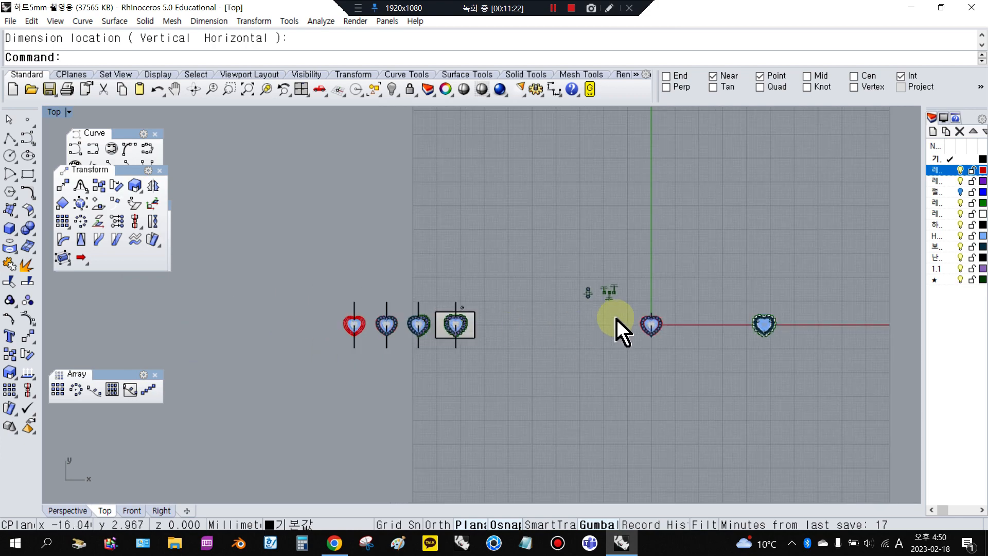
{"action": "scroll", "coordinate": [654, 304], "scroll_direction": "up", "scroll_amount": 8}
{"action": "left_click_drag", "start_coordinate": [355, 227], "coordinate": [342, 222]}
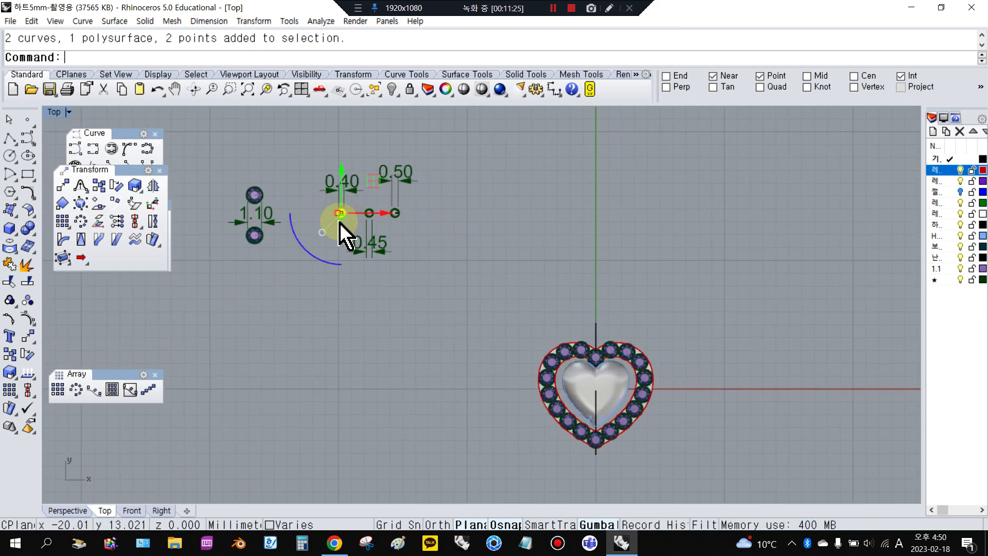
{"action": "scroll", "coordinate": [342, 223], "scroll_direction": "up", "scroll_amount": 3}
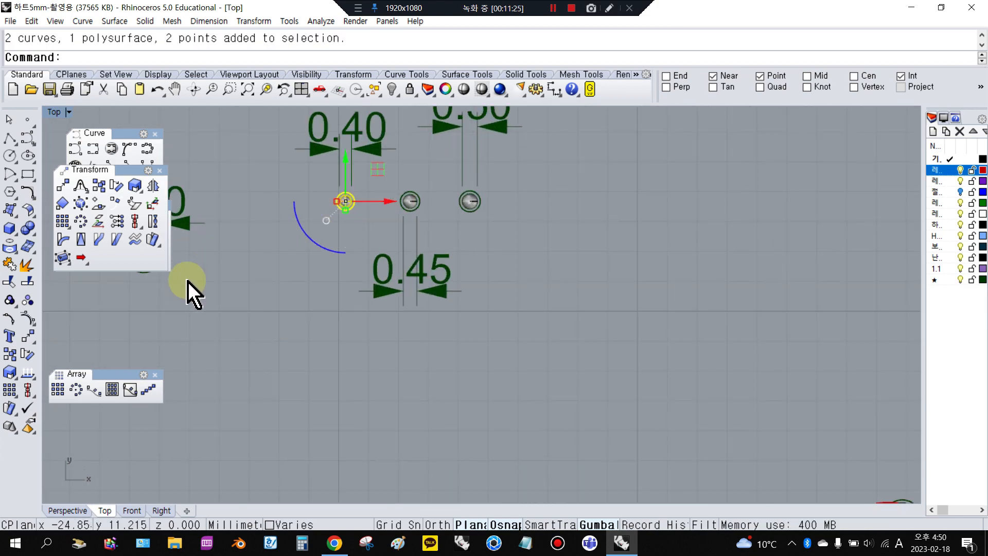
{"action": "left_click", "coordinate": [29, 335]}
{"action": "left_click", "coordinate": [98, 205]}
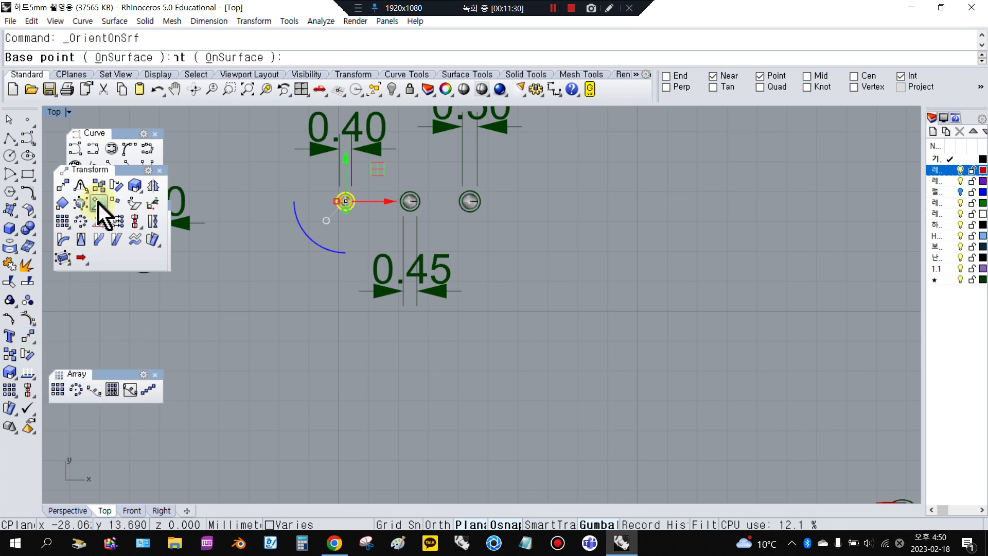
{"action": "left_click", "coordinate": [344, 201]}
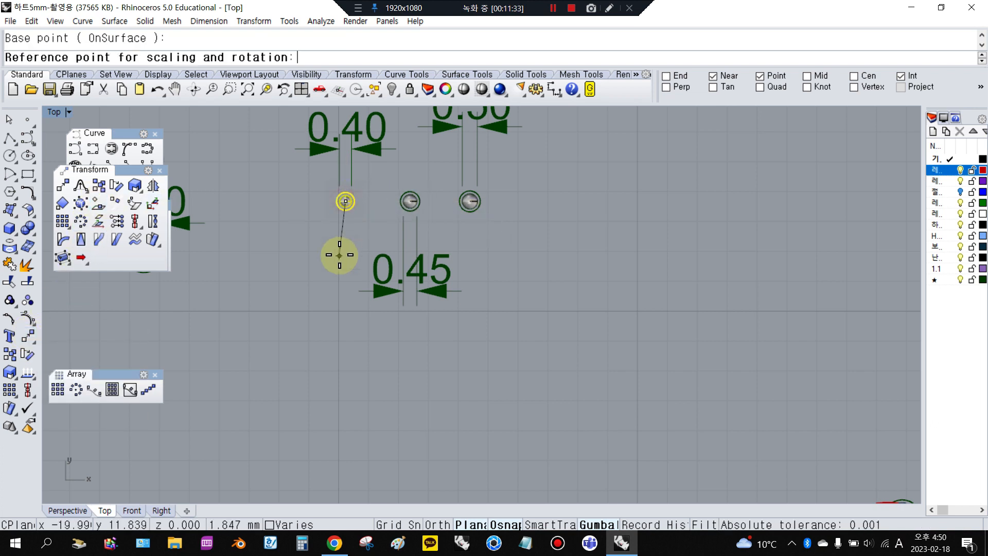
{"action": "left_click", "coordinate": [340, 255]}
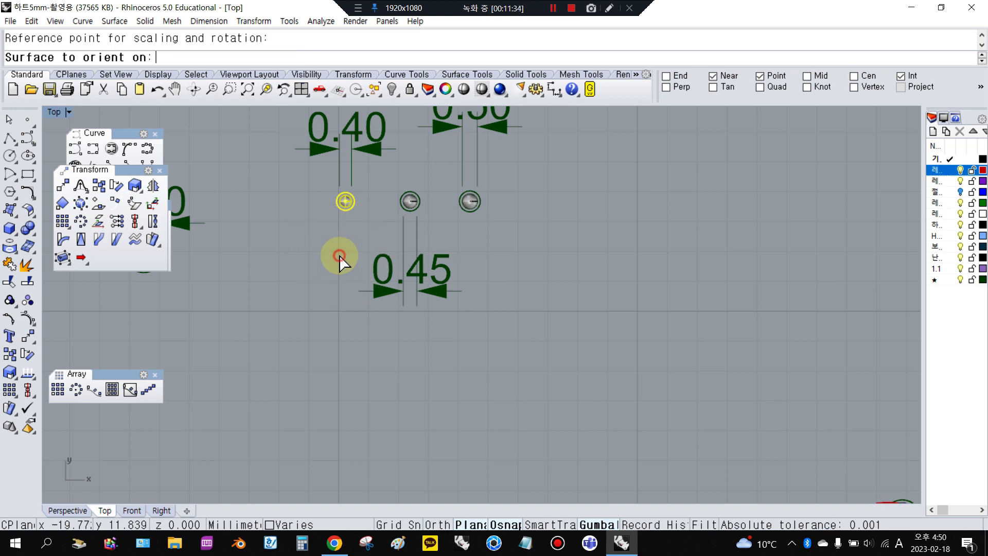
{"action": "scroll", "coordinate": [520, 316], "scroll_direction": "down", "scroll_amount": 5}
{"action": "scroll", "coordinate": [459, 230], "scroll_direction": "up", "scroll_amount": 5}
{"action": "scroll", "coordinate": [460, 230], "scroll_direction": "up", "scroll_amount": 5}
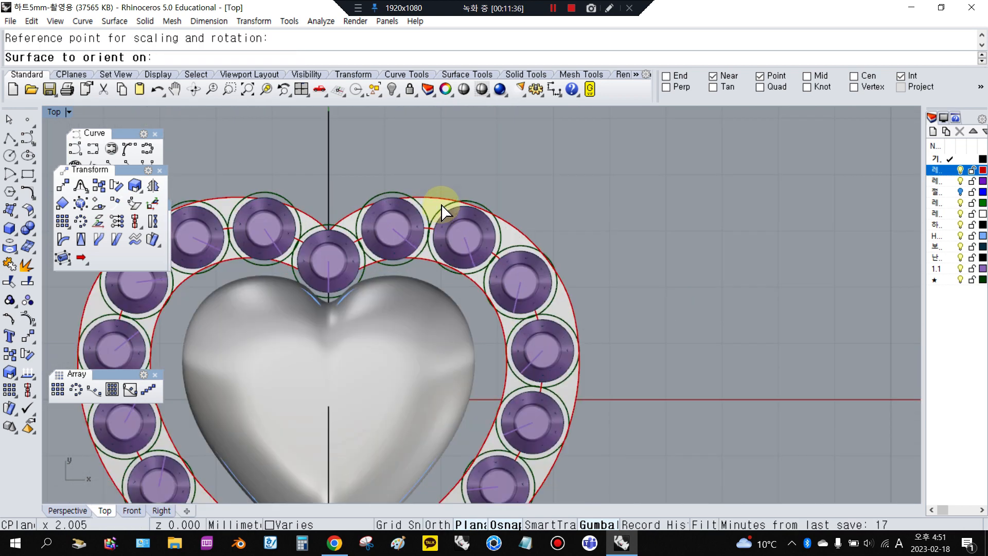
{"action": "left_click", "coordinate": [437, 331]}
{"action": "scroll", "coordinate": [504, 315], "scroll_direction": "down", "scroll_amount": 4}
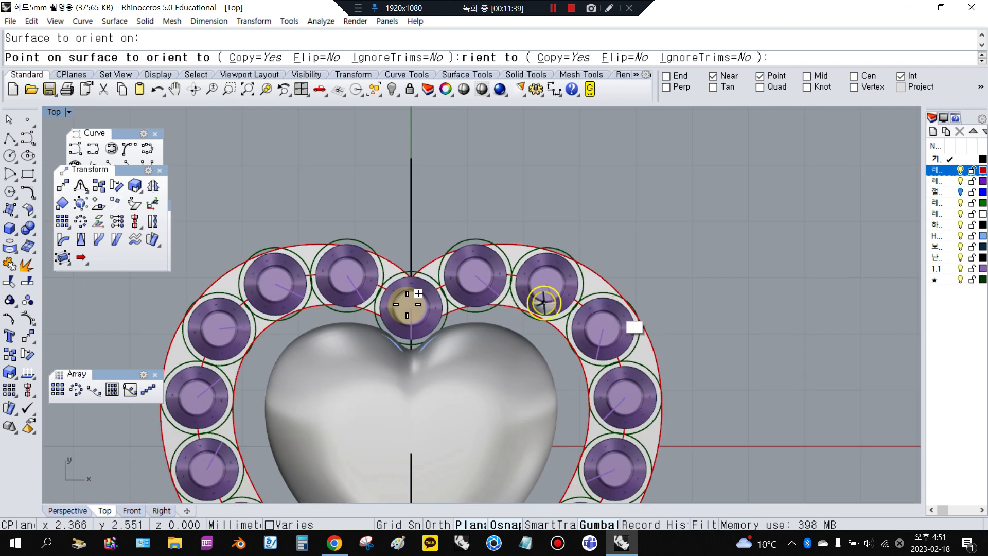
{"action": "scroll", "coordinate": [470, 308], "scroll_direction": "up", "scroll_amount": 6}
{"action": "scroll", "coordinate": [437, 311], "scroll_direction": "up", "scroll_amount": 2}
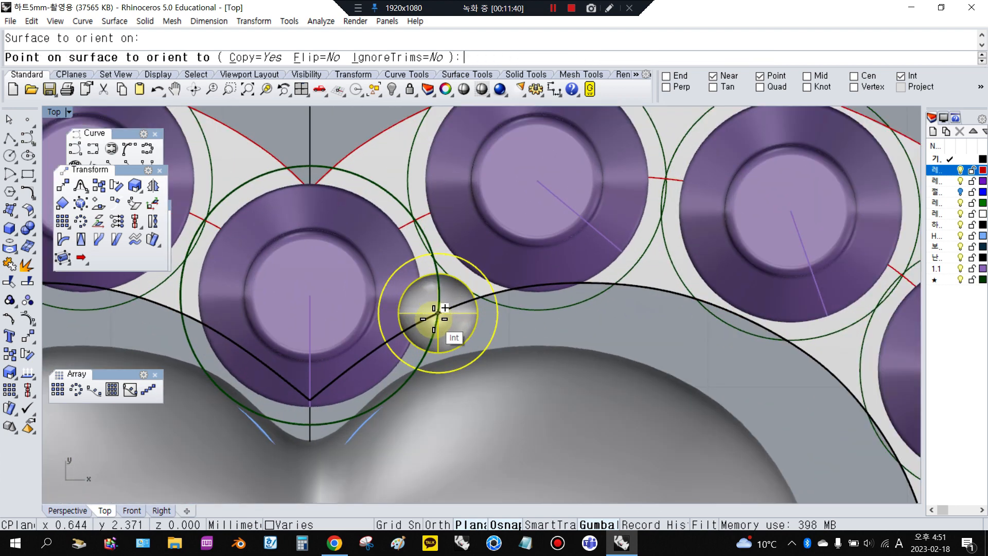
{"action": "left_click", "coordinate": [308, 397]}
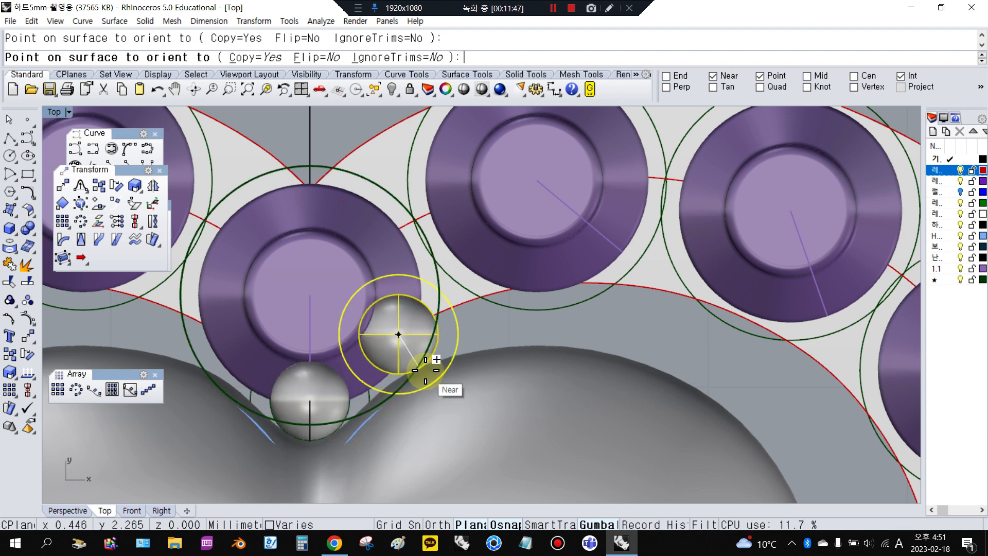
{"action": "key", "text": "Return"}
- Array the upper notch's prong set along the halo's inner outline curve, with 42 items and Freeform orientation
{"action": "left_click", "coordinate": [320, 397]}
{"action": "scroll", "coordinate": [441, 309], "scroll_direction": "down", "scroll_amount": 4}
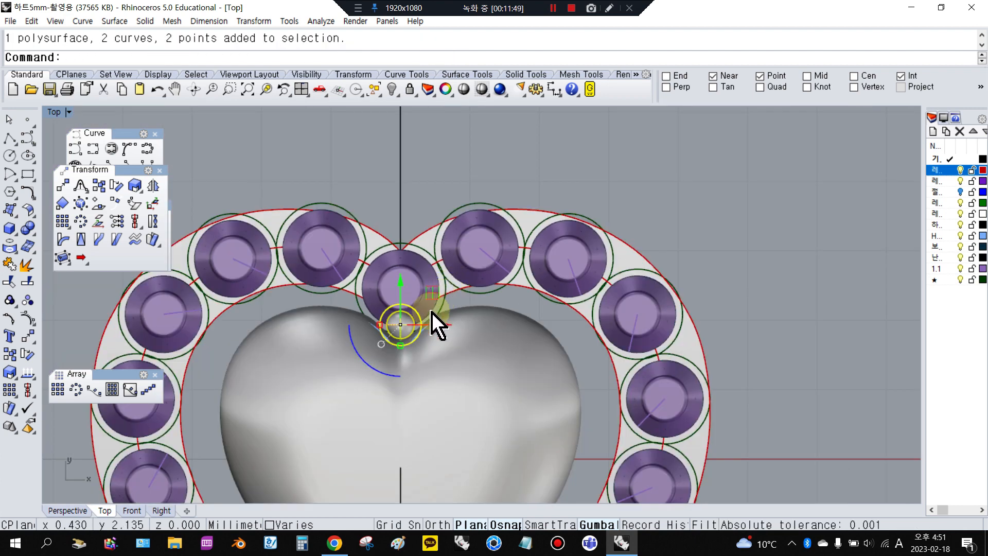
{"action": "left_click", "coordinate": [94, 391]}
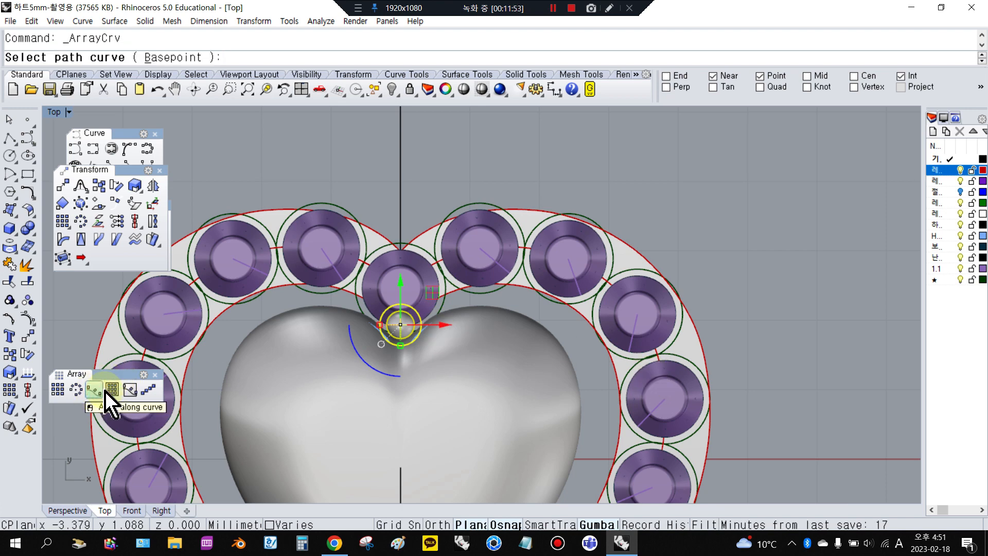
{"action": "scroll", "coordinate": [453, 297], "scroll_direction": "up", "scroll_amount": 3}
{"action": "left_click", "coordinate": [449, 299]}
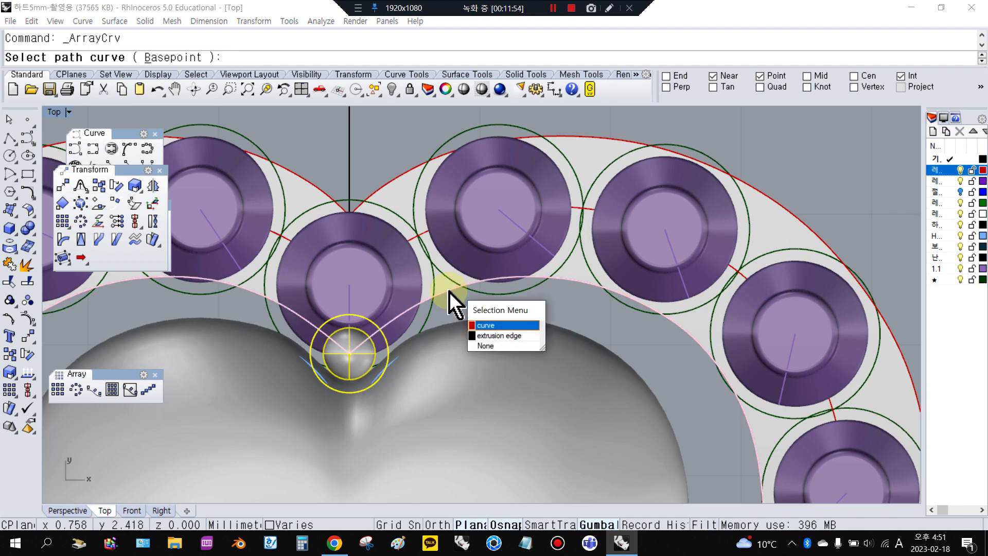
{"action": "left_click", "coordinate": [503, 323]}
{"action": "left_click", "coordinate": [581, 231]}
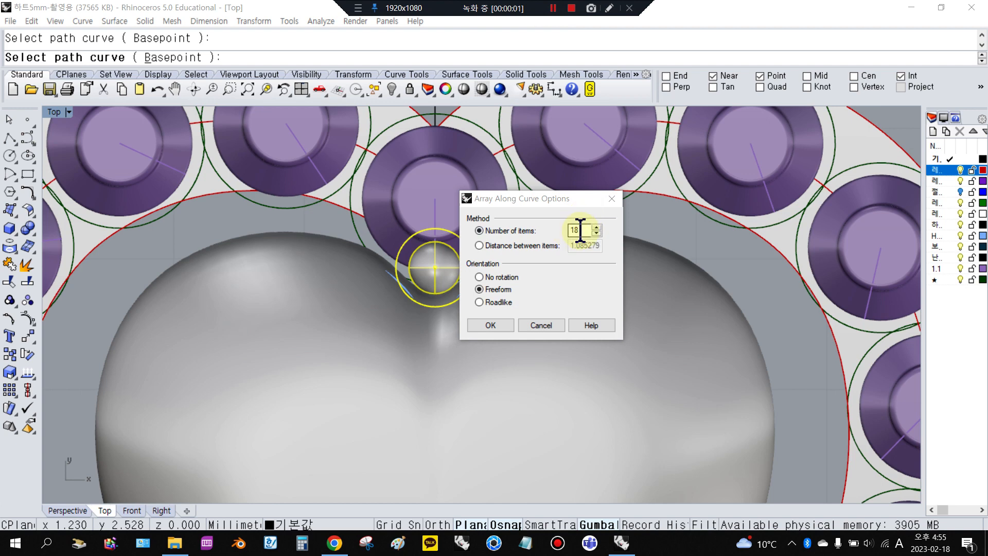
{"action": "left_click_drag", "start_coordinate": [581, 230], "coordinate": [563, 230]}
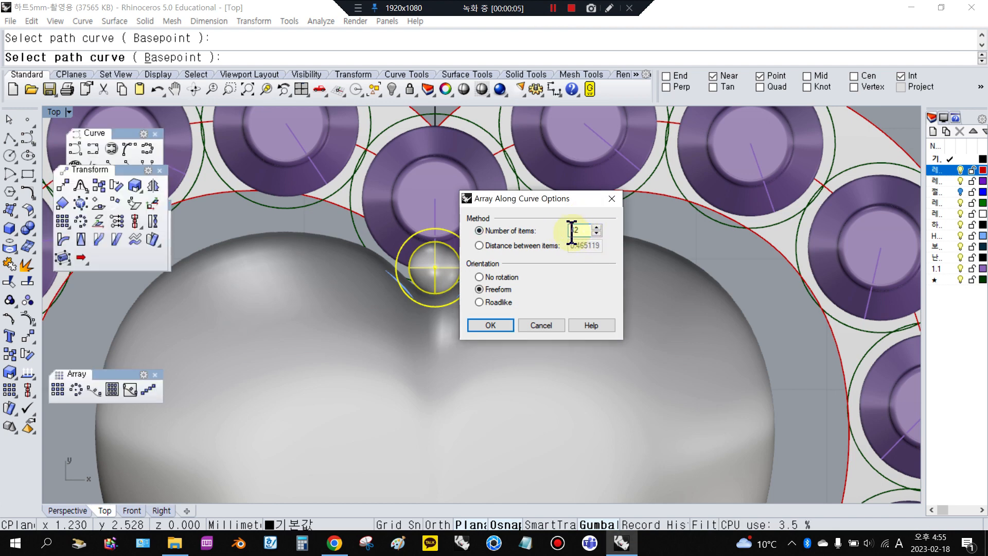
{"action": "left_click", "coordinate": [490, 326]}
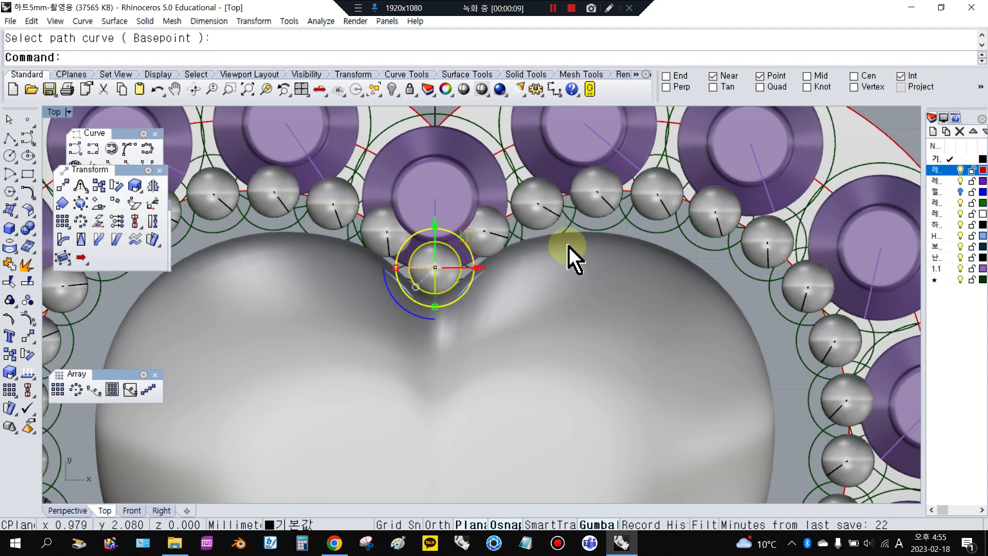
- Check the spacing of the arrayed prongs along the inner outline and how they overlap the accent stone at the upper notch
{"action": "left_click", "coordinate": [620, 233]}
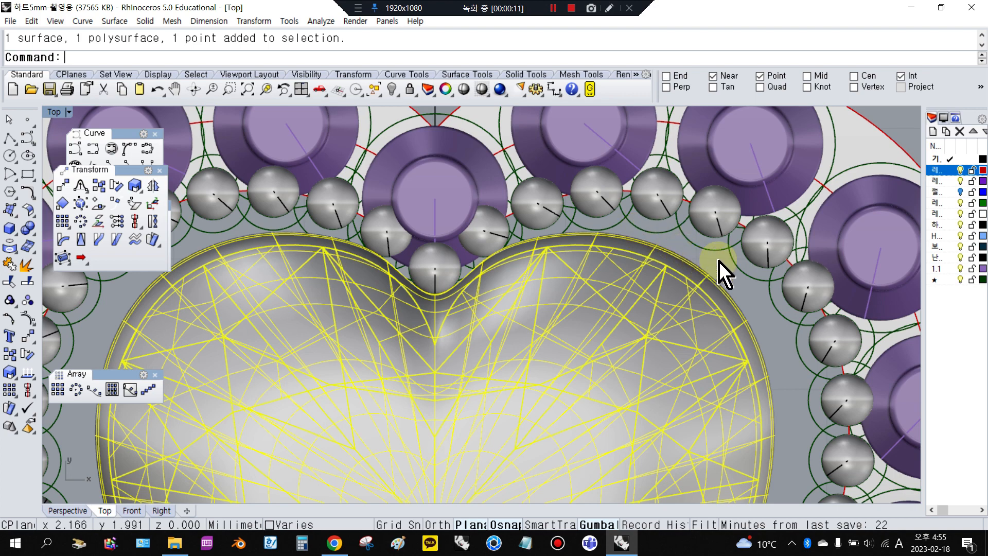
{"action": "key", "text": "Escape"}
{"action": "scroll", "coordinate": [711, 242], "scroll_direction": "up", "scroll_amount": 5}
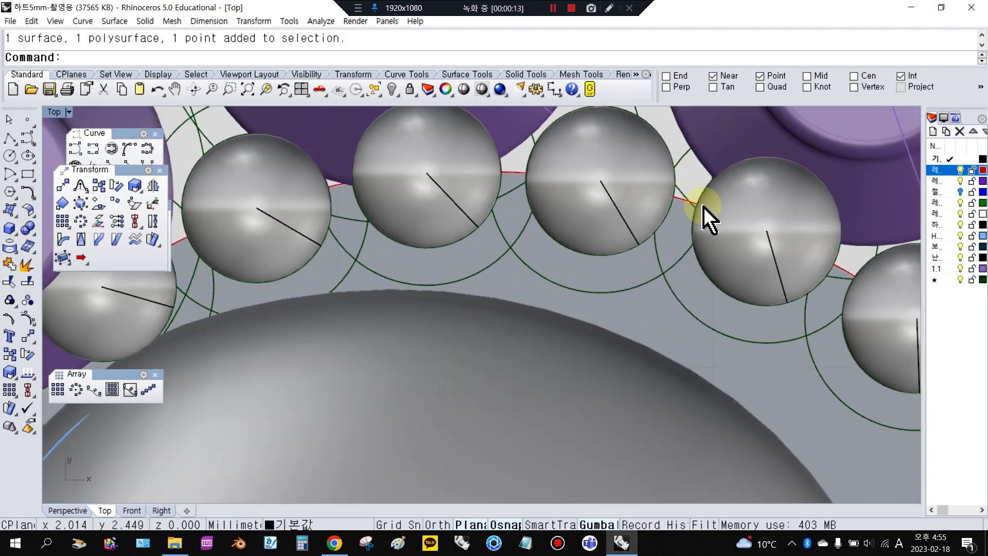
{"action": "scroll", "coordinate": [702, 201], "scroll_direction": "down", "scroll_amount": 5}
{"action": "scroll", "coordinate": [468, 198], "scroll_direction": "down", "scroll_amount": 2}
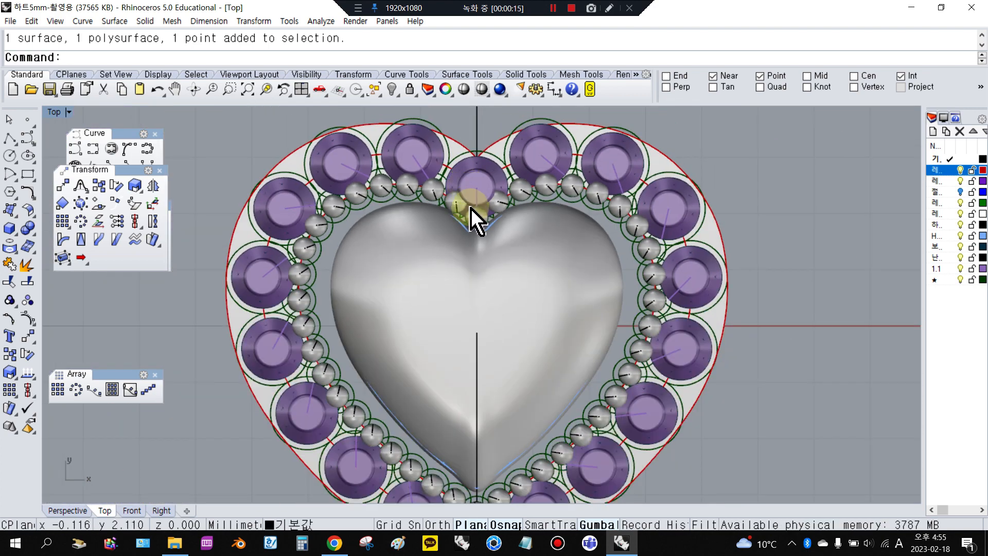
{"action": "scroll", "coordinate": [481, 205], "scroll_direction": "up", "scroll_amount": 2}
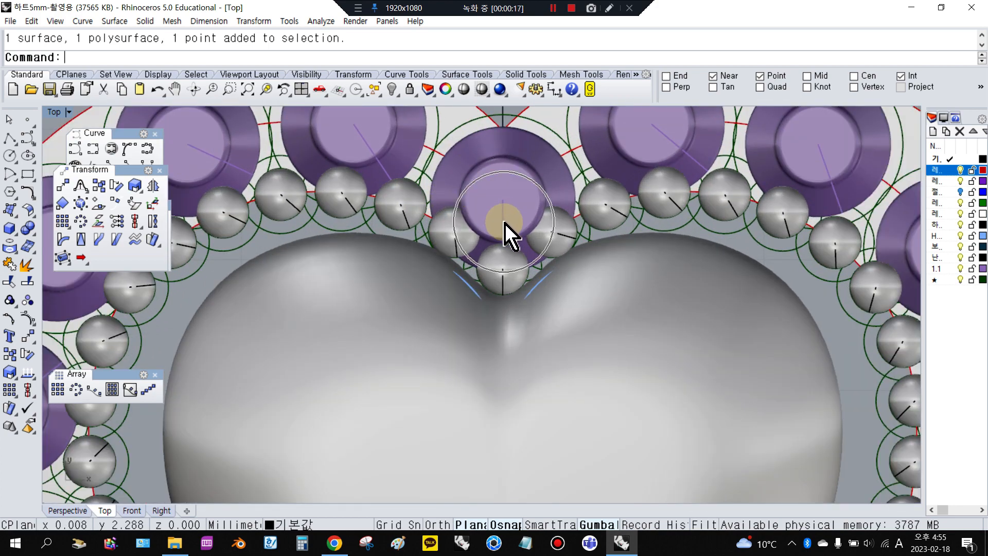
{"action": "scroll", "coordinate": [520, 230], "scroll_direction": "up", "scroll_amount": 3}
{"action": "left_click", "coordinate": [574, 235]}
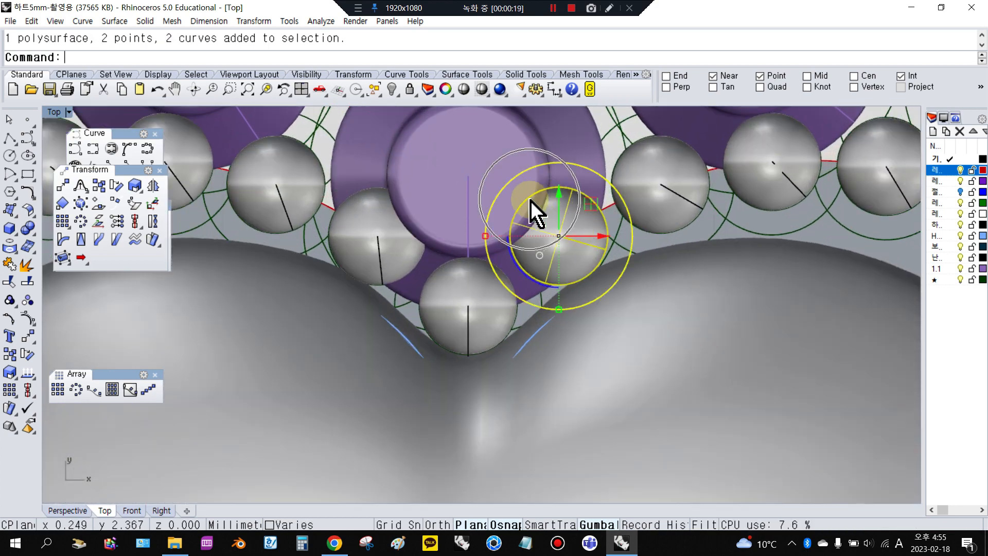
{"action": "left_click", "coordinate": [373, 234]}
{"action": "left_click", "coordinate": [469, 206]}
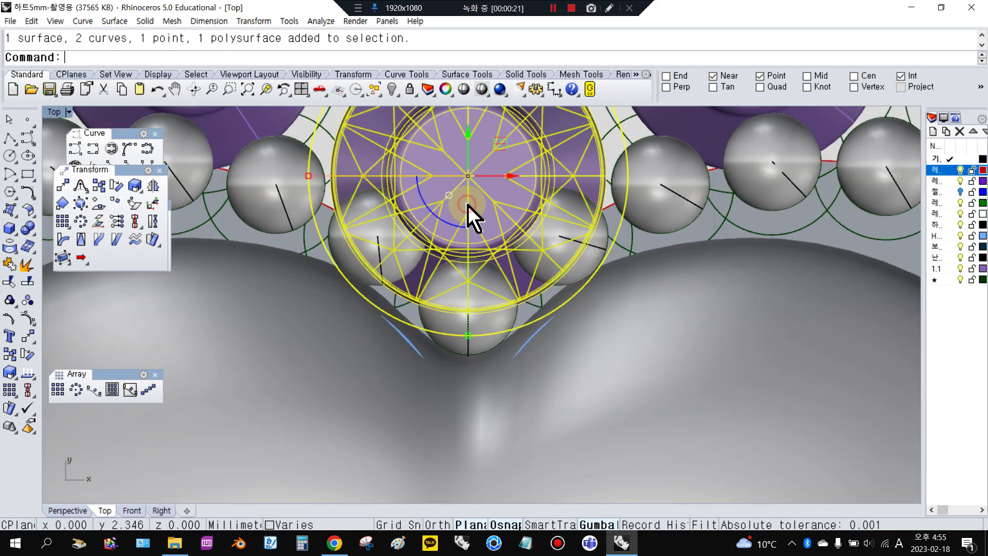
- Move the accent stone set at the upper notch slightly outward, away from the inner prongs
{"action": "scroll", "coordinate": [468, 206], "scroll_direction": "down", "scroll_amount": 4}
{"action": "scroll", "coordinate": [458, 226], "scroll_direction": "up", "scroll_amount": 2}
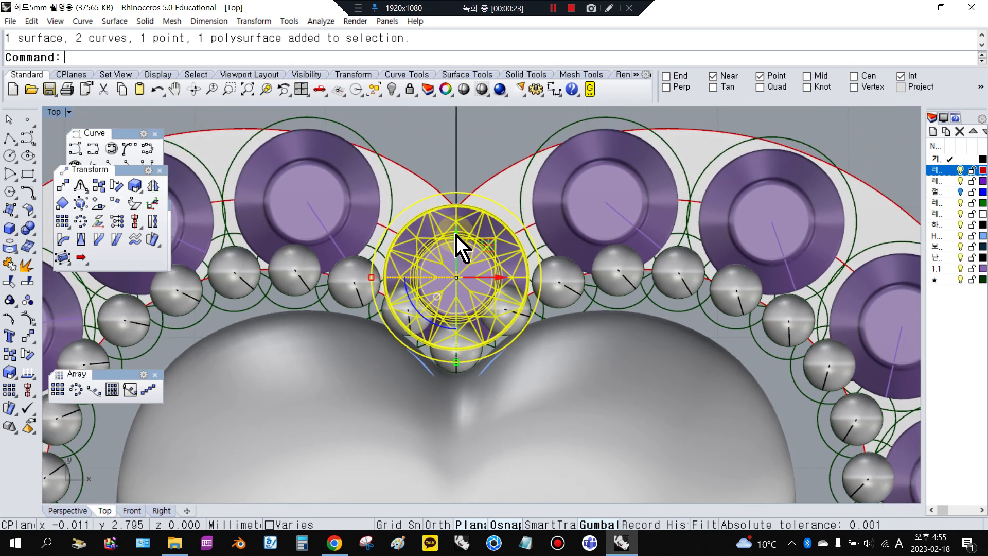
{"action": "left_click_drag", "start_coordinate": [456, 237], "coordinate": [458, 221]}
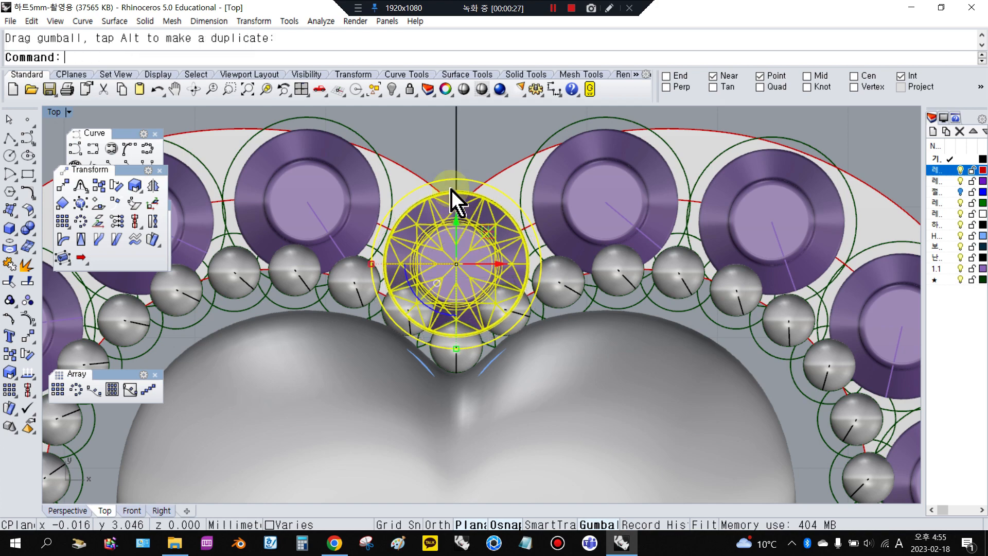
{"action": "key", "text": "Escape"}
- Shift the two prongs on either side of the notch's centre prong slightly down toward the heart gem
{"action": "scroll", "coordinate": [498, 216], "scroll_direction": "down", "scroll_amount": 2}
{"action": "scroll", "coordinate": [507, 242], "scroll_direction": "up", "scroll_amount": 1}
{"action": "scroll", "coordinate": [432, 303], "scroll_direction": "up", "scroll_amount": 1}
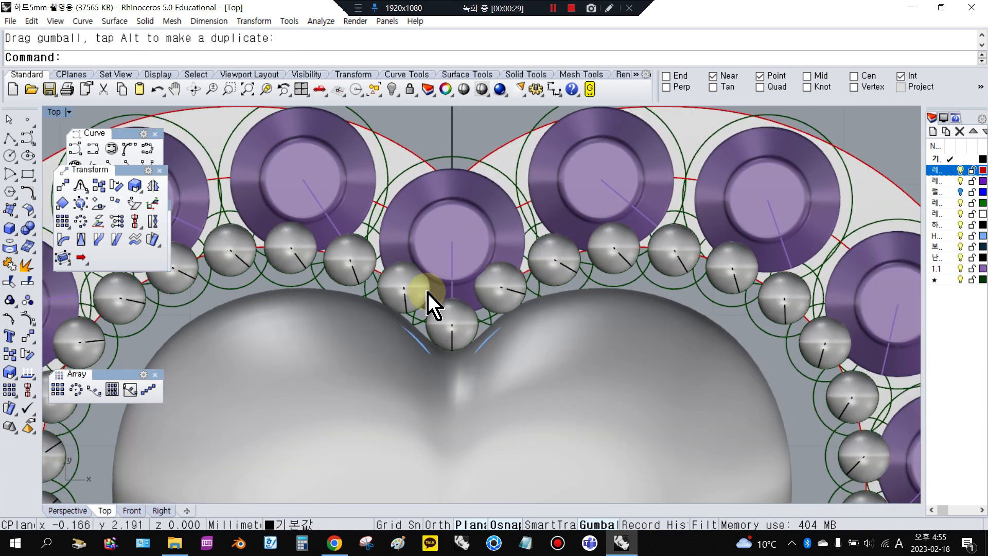
{"action": "left_click", "coordinate": [418, 291]}
{"action": "left_click", "coordinate": [500, 289], "text": "shift"}
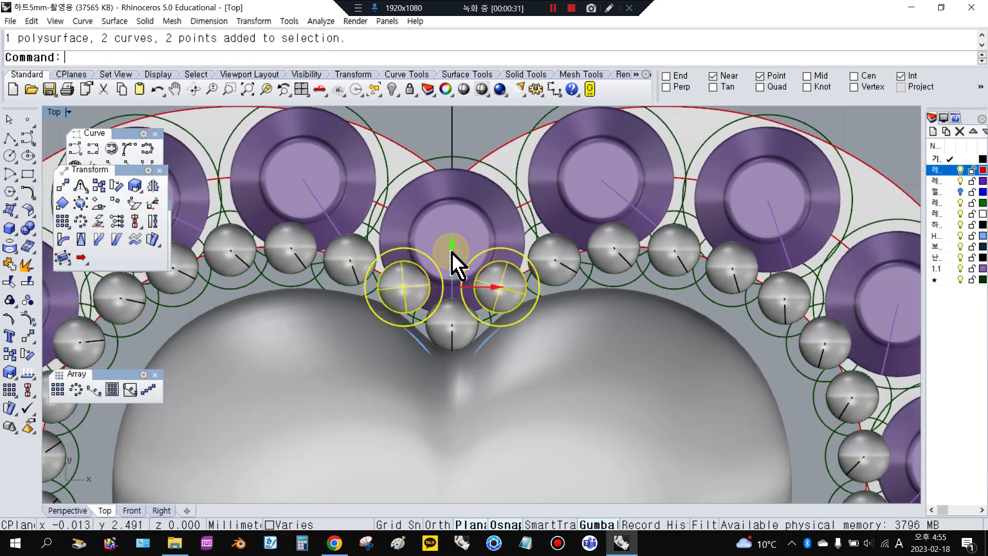
{"action": "left_click_drag", "start_coordinate": [452, 251], "coordinate": [456, 263]}
{"action": "left_click", "coordinate": [479, 131]}
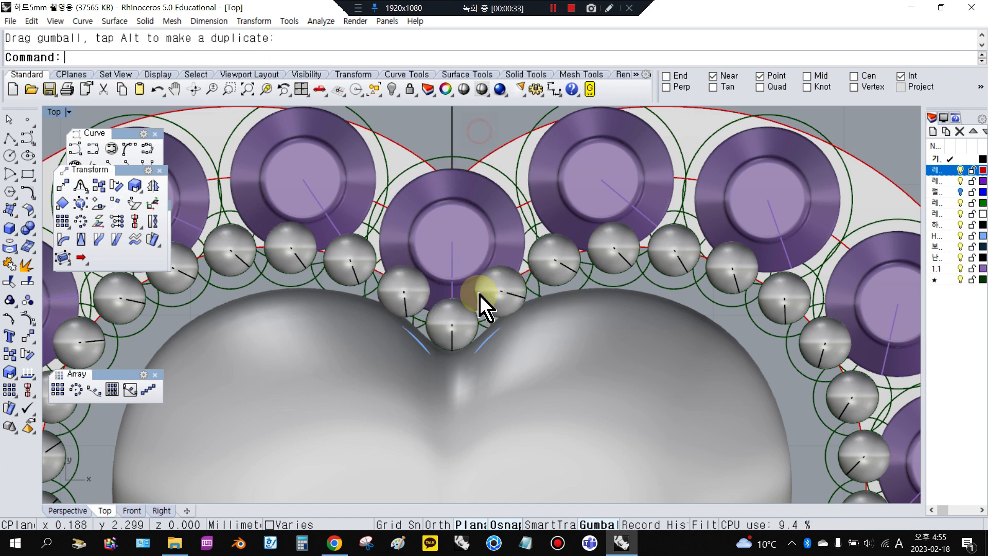
- Nudge the same pair of prongs flanking the notch a little further down, clearing the notch stone
{"action": "scroll", "coordinate": [492, 295], "scroll_direction": "up", "scroll_amount": 2}
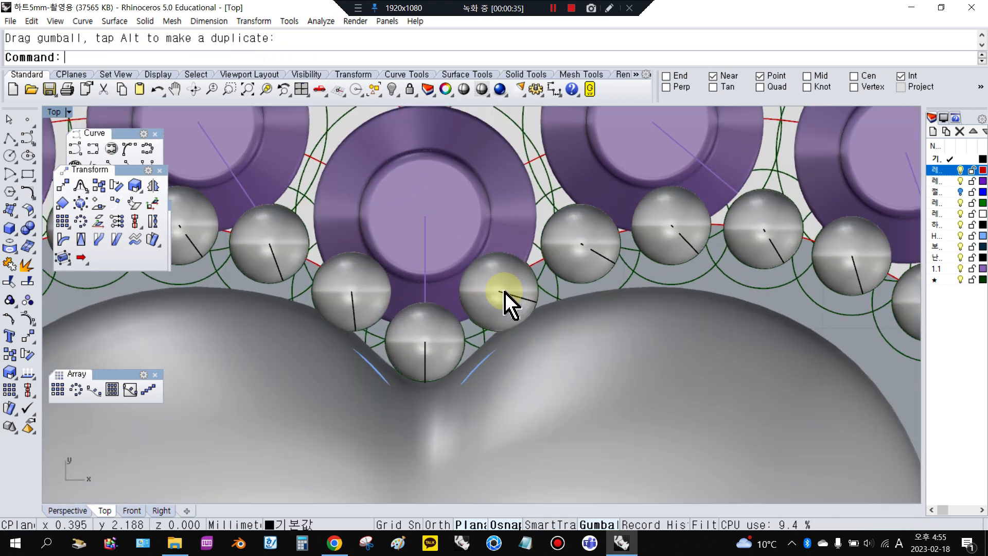
{"action": "scroll", "coordinate": [507, 299], "scroll_direction": "down", "scroll_amount": 4}
{"action": "scroll", "coordinate": [508, 299], "scroll_direction": "up", "scroll_amount": 3}
{"action": "left_click", "coordinate": [502, 296]}
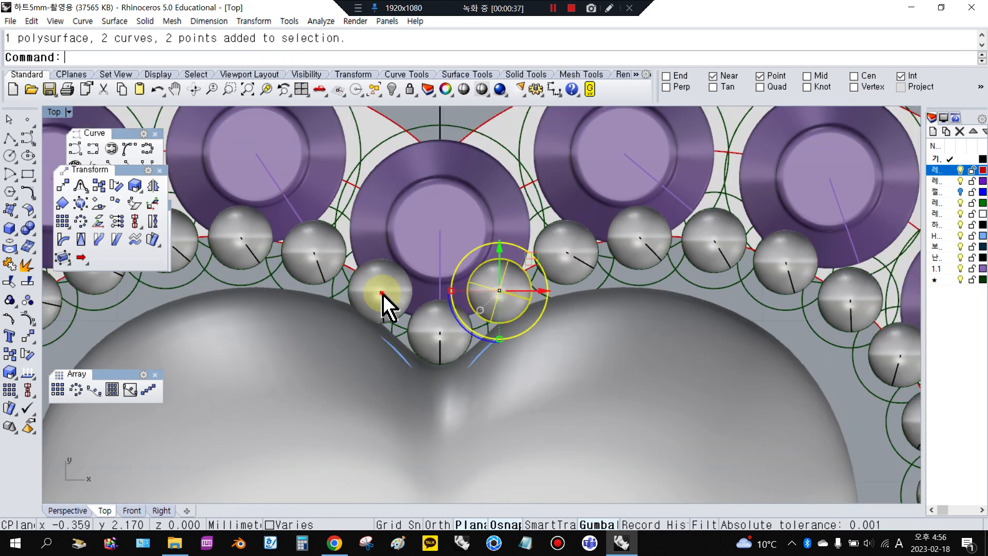
{"action": "left_click", "coordinate": [382, 293], "text": "shift"}
{"action": "left_click", "coordinate": [441, 261]}
{"action": "scroll", "coordinate": [443, 267], "scroll_direction": "down", "scroll_amount": 2}
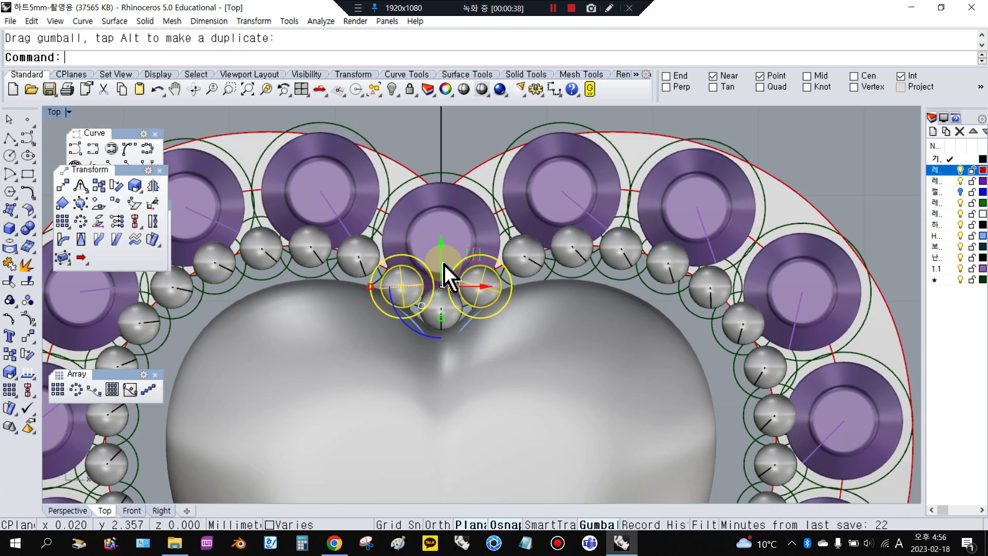
{"action": "left_click", "coordinate": [474, 136]}
{"action": "scroll", "coordinate": [449, 246], "scroll_direction": "down", "scroll_amount": 5}
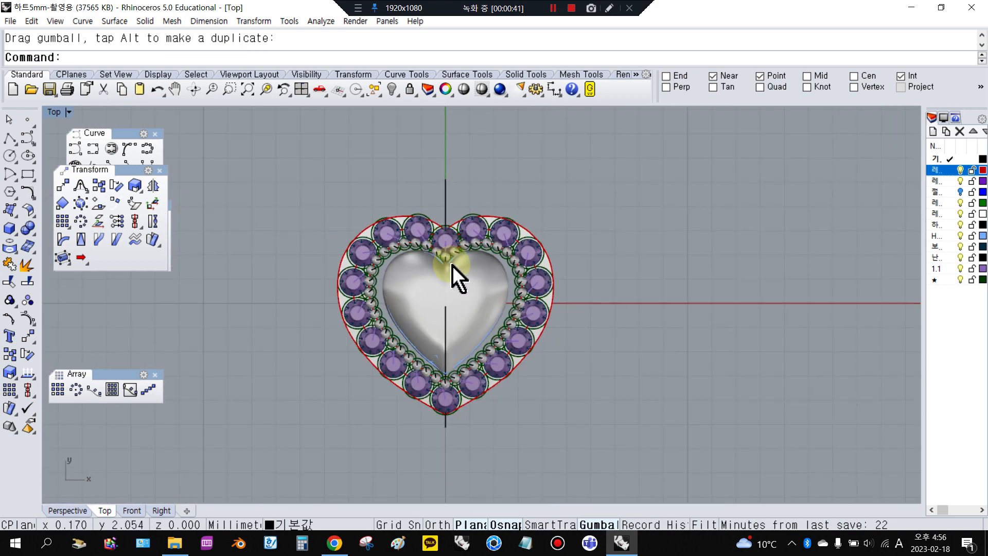
{"action": "scroll", "coordinate": [452, 276], "scroll_direction": "up", "scroll_amount": 2}
{"action": "scroll", "coordinate": [462, 309], "scroll_direction": "up", "scroll_amount": 1}
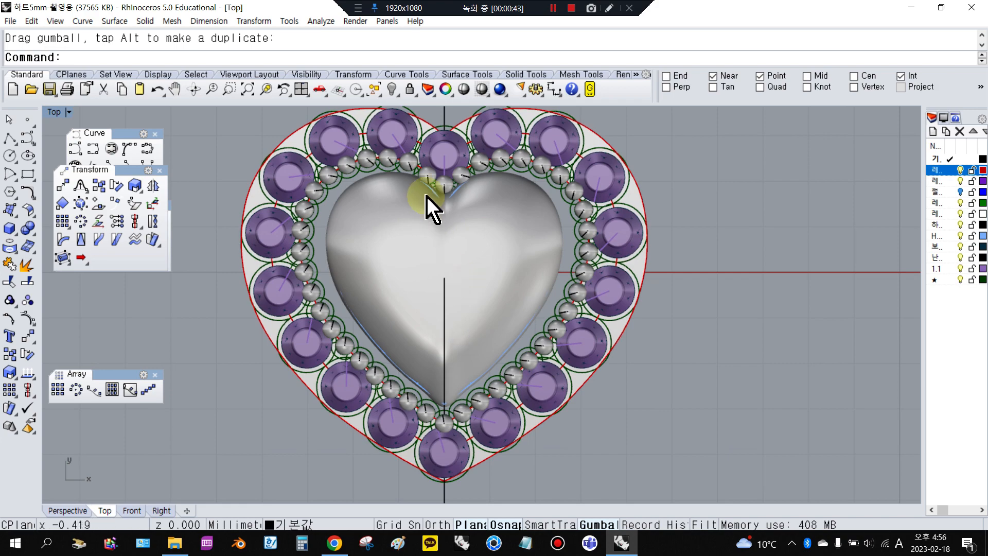
{"action": "scroll", "coordinate": [451, 190], "scroll_direction": "up", "scroll_amount": 3}
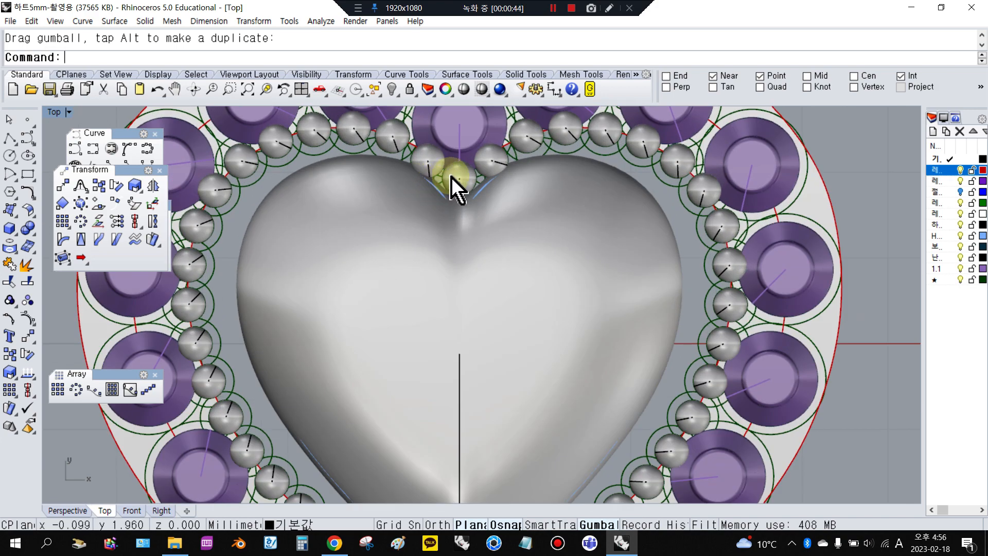
{"action": "left_click", "coordinate": [553, 91]}
{"action": "scroll", "coordinate": [479, 191], "scroll_direction": "up", "scroll_amount": 2}
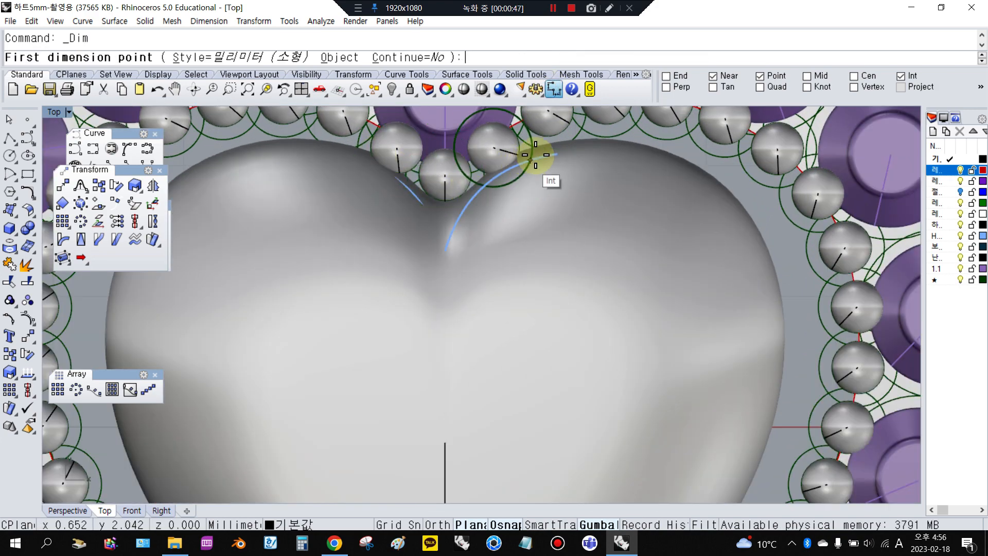
{"action": "scroll", "coordinate": [520, 152], "scroll_direction": "down", "scroll_amount": 2}
{"action": "key", "text": "Escape"}
- Examine the prong spacing along the inner outline at the heart's lower tip and upper notch
{"action": "scroll", "coordinate": [496, 360], "scroll_direction": "down", "scroll_amount": 2}
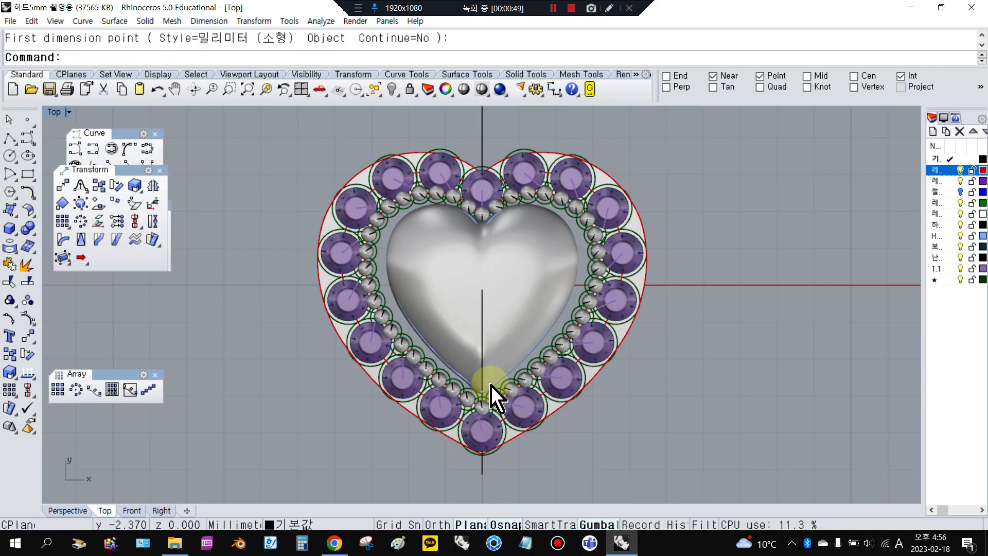
{"action": "scroll", "coordinate": [481, 405], "scroll_direction": "up", "scroll_amount": 3}
{"action": "scroll", "coordinate": [481, 416], "scroll_direction": "up", "scroll_amount": 2}
{"action": "scroll", "coordinate": [472, 404], "scroll_direction": "down", "scroll_amount": 3}
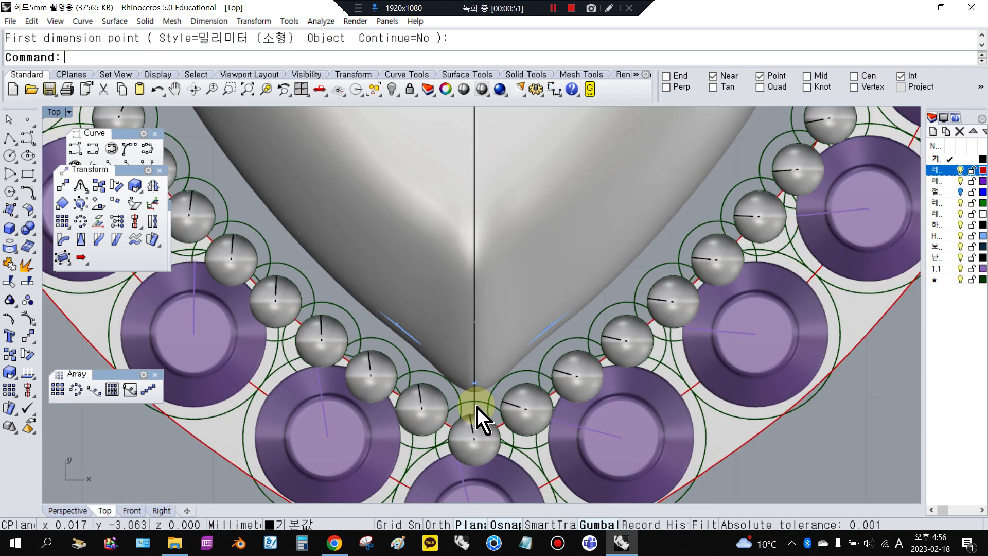
{"action": "scroll", "coordinate": [475, 417], "scroll_direction": "up", "scroll_amount": 3}
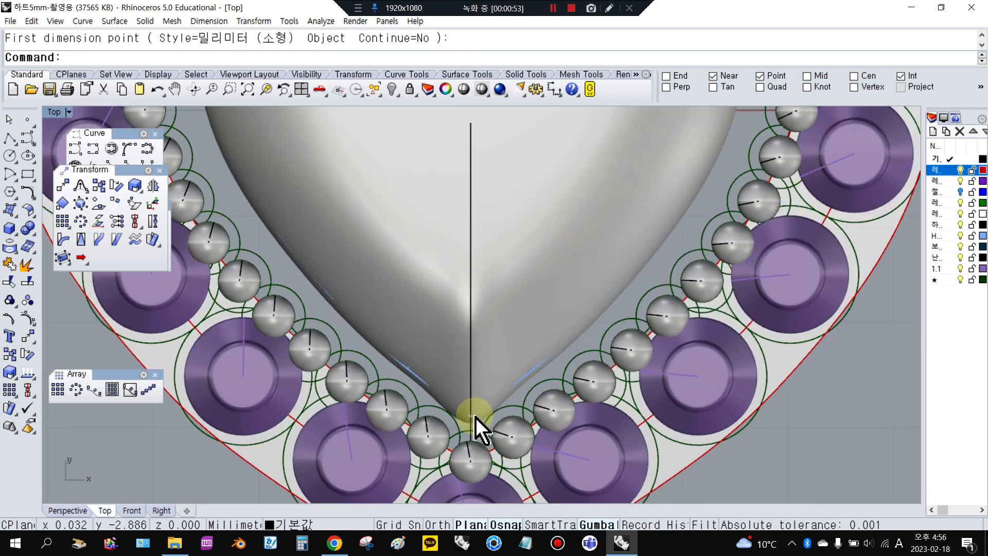
{"action": "scroll", "coordinate": [474, 420], "scroll_direction": "down", "scroll_amount": 3}
{"action": "scroll", "coordinate": [459, 203], "scroll_direction": "up", "scroll_amount": 3}
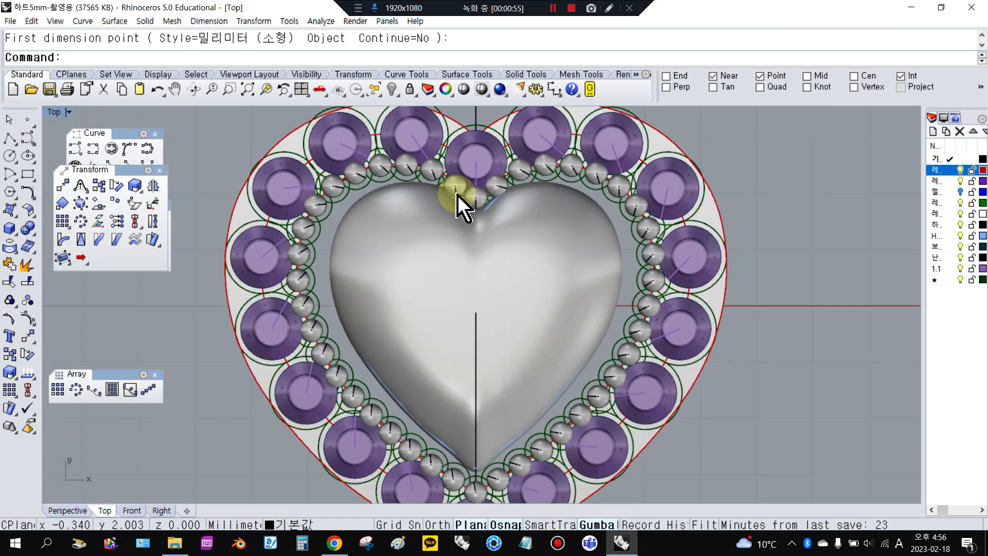
{"action": "scroll", "coordinate": [515, 206], "scroll_direction": "down", "scroll_amount": 3}
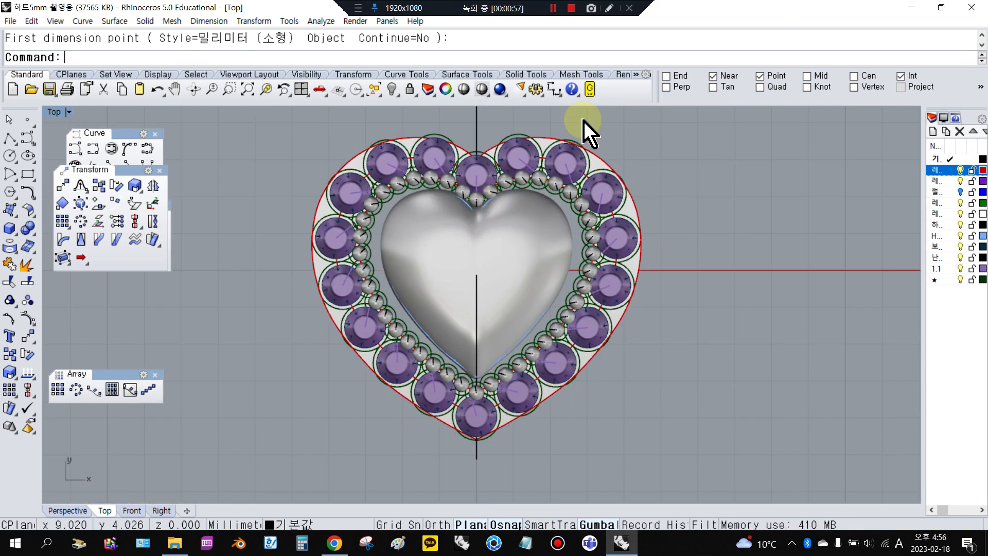
- Restore the four-view layout and measure an outer prong's diameter near the upper notch of the finished sample heart
{"action": "double_click", "coordinate": [53, 111]}
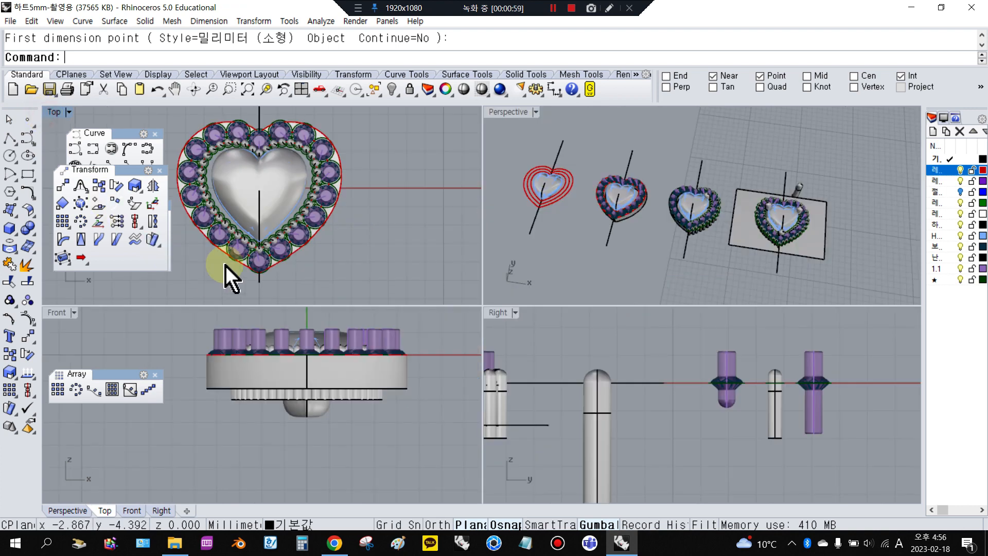
{"action": "scroll", "coordinate": [403, 242], "scroll_direction": "down", "scroll_amount": 5}
{"action": "scroll", "coordinate": [206, 191], "scroll_direction": "up", "scroll_amount": 3}
{"action": "scroll", "coordinate": [263, 187], "scroll_direction": "up", "scroll_amount": 8}
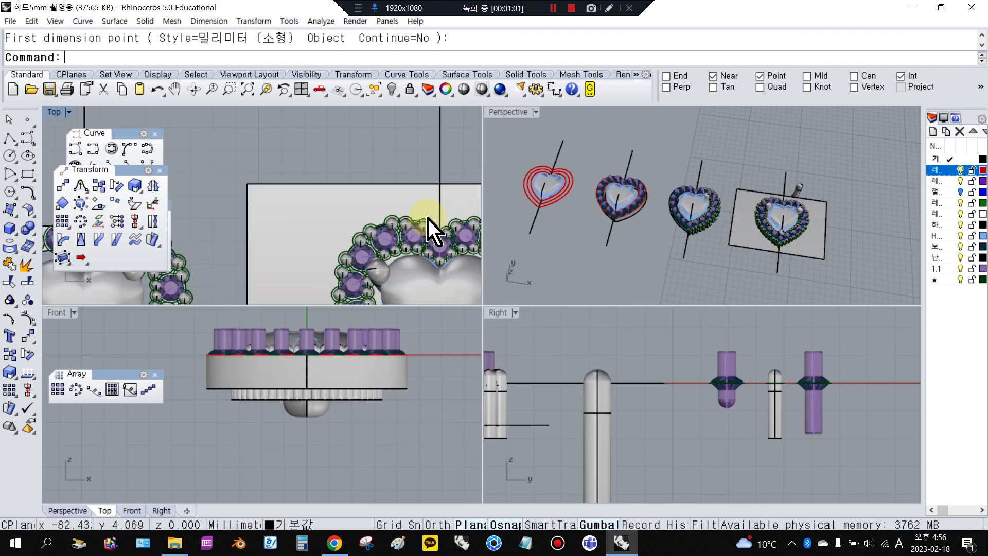
{"action": "left_click", "coordinate": [555, 92]}
{"action": "scroll", "coordinate": [422, 236], "scroll_direction": "up", "scroll_amount": 6}
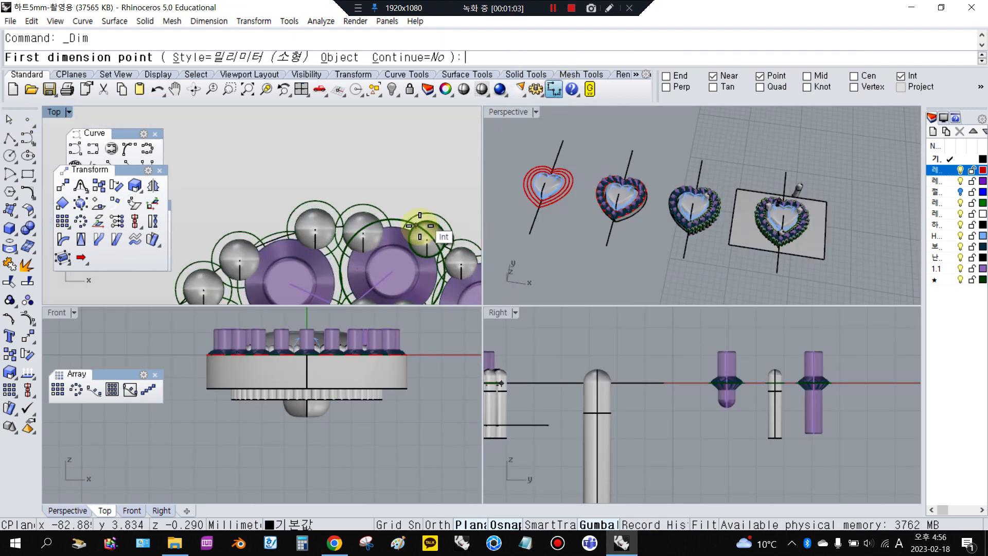
- Measure the diameter of an outer prong on the upper edge of the finished reference heart
{"action": "left_click", "coordinate": [406, 238]}
{"action": "left_click", "coordinate": [461, 249]}
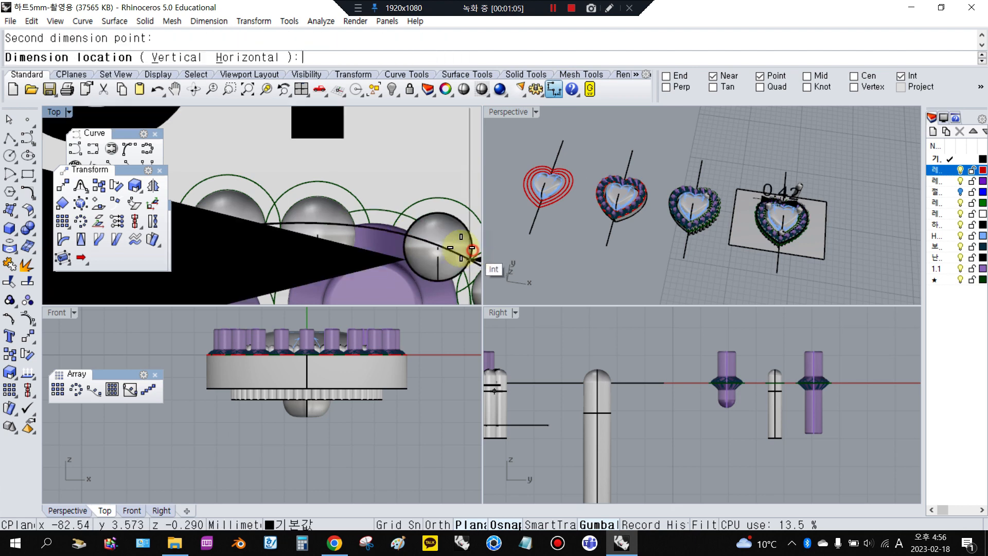
{"action": "scroll", "coordinate": [391, 247], "scroll_direction": "down", "scroll_amount": 3}
{"action": "key", "text": "Escape"}
- Measure the diameter of the outer prong beside the top notch of the finished reference heart
{"action": "right_click", "coordinate": [292, 256]}
{"action": "left_click", "coordinate": [277, 252]}
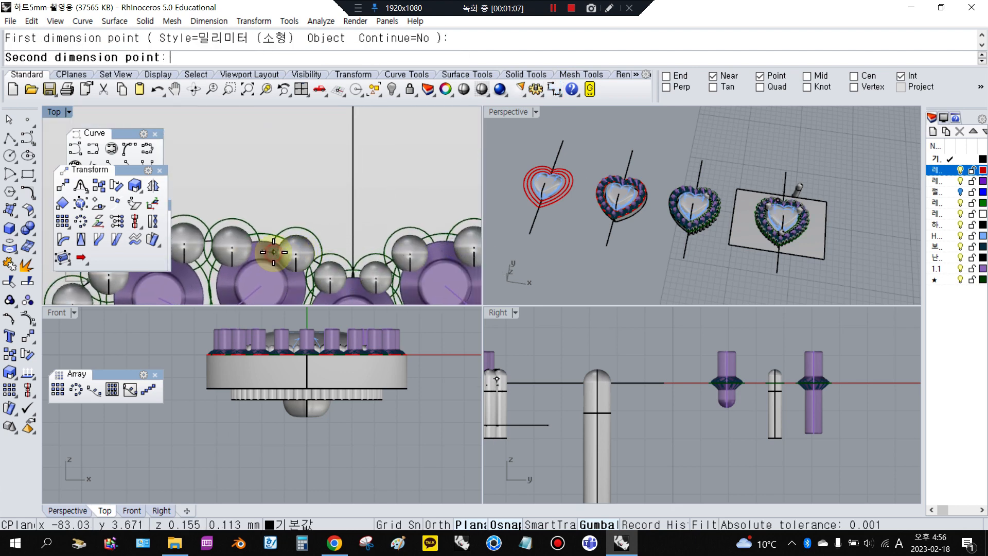
{"action": "key", "text": "Escape"}
{"action": "right_click", "coordinate": [278, 253]}
{"action": "scroll", "coordinate": [277, 252], "scroll_direction": "up", "scroll_amount": 2}
{"action": "scroll", "coordinate": [277, 252], "scroll_direction": "up", "scroll_amount": 2}
{"action": "left_click", "coordinate": [280, 253]}
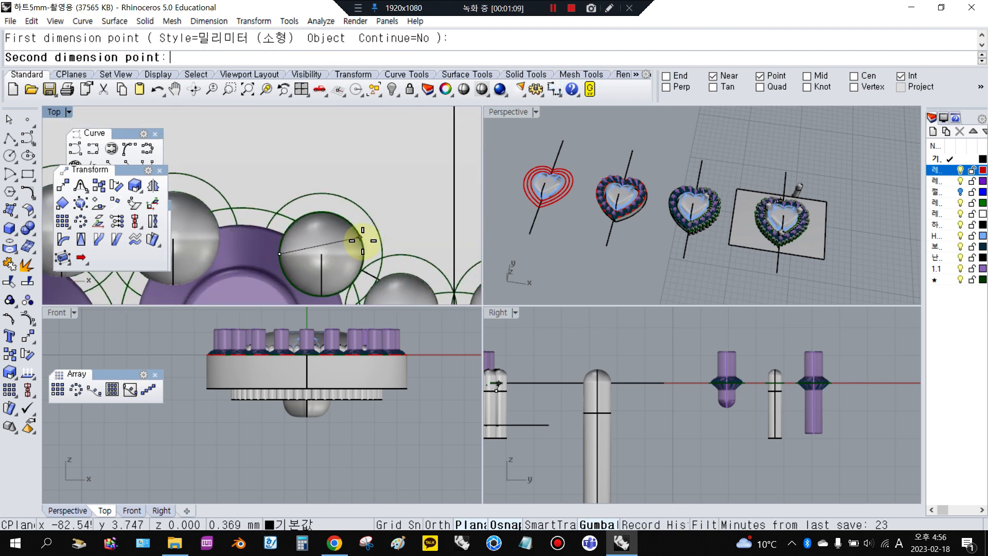
{"action": "left_click", "coordinate": [366, 247]}
{"action": "scroll", "coordinate": [366, 246], "scroll_direction": "down", "scroll_amount": 3}
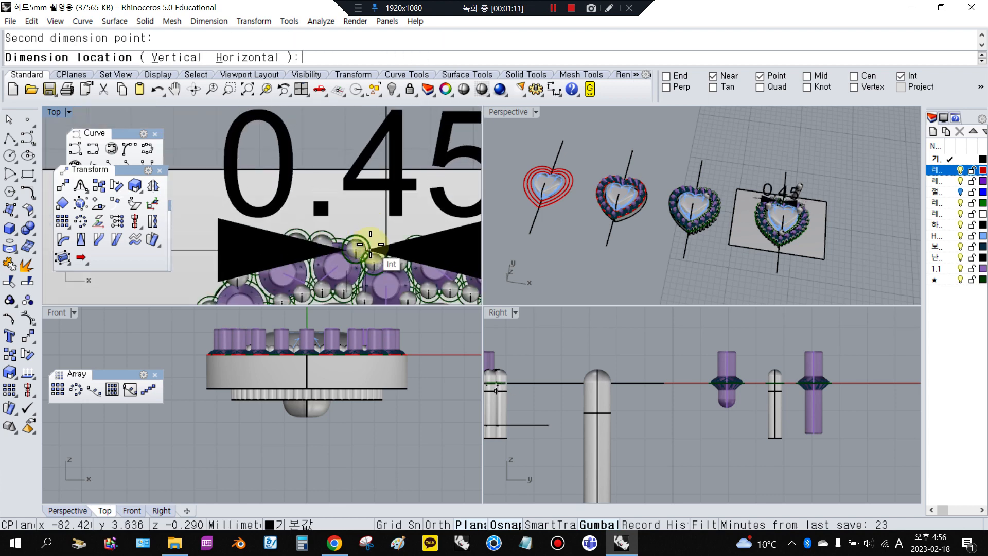
{"action": "left_click", "coordinate": [372, 237]}
- Begin orienting copies of the 0.45 mm prong, based at its centre, onto the top surface of the heart plate under construction
{"action": "scroll", "coordinate": [297, 172], "scroll_direction": "down", "scroll_amount": 3}
{"action": "scroll", "coordinate": [276, 177], "scroll_direction": "down", "scroll_amount": 3}
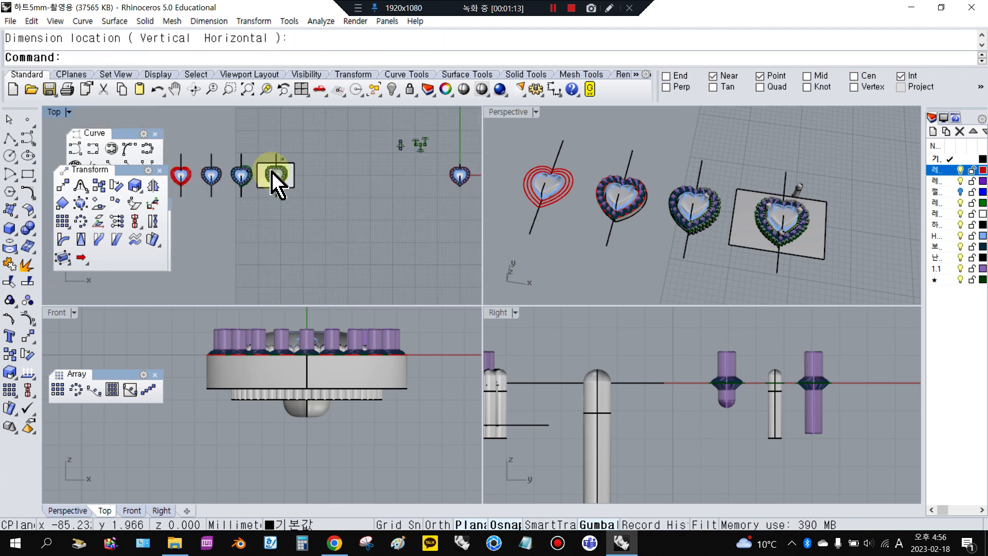
{"action": "scroll", "coordinate": [254, 165], "scroll_direction": "up", "scroll_amount": 5}
{"action": "left_click", "coordinate": [249, 165]}
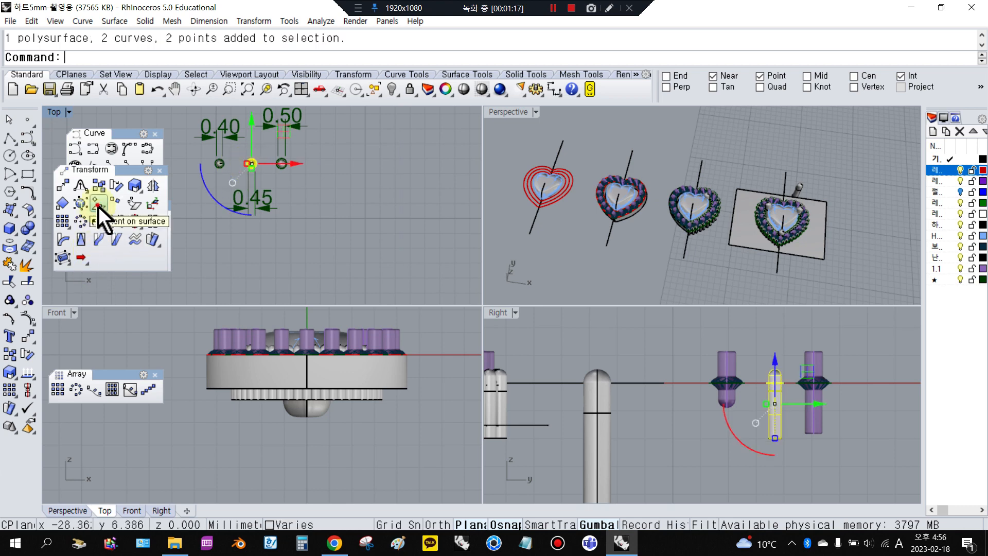
{"action": "left_click", "coordinate": [99, 205]}
{"action": "left_click", "coordinate": [251, 165]}
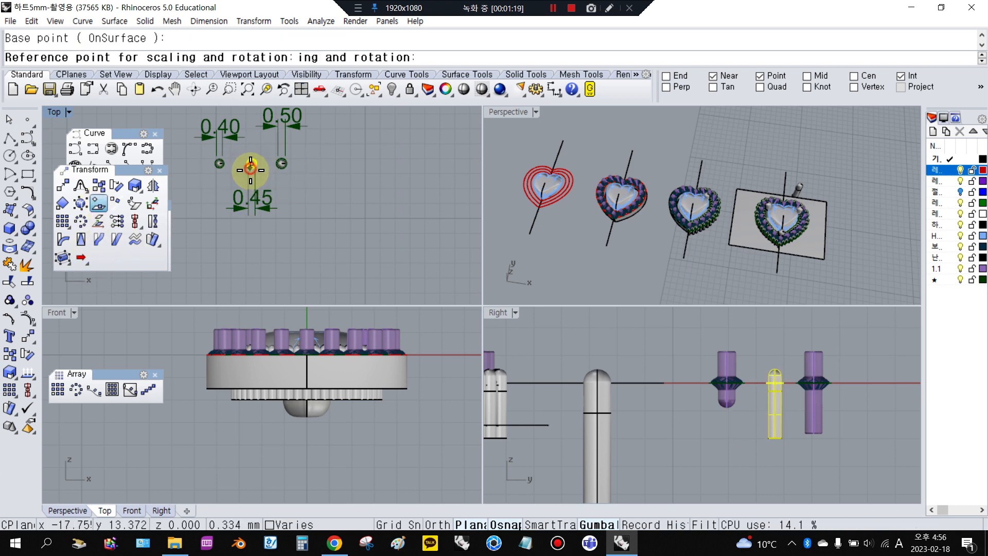
{"action": "left_click", "coordinate": [278, 195]}
{"action": "scroll", "coordinate": [331, 239], "scroll_direction": "down", "scroll_amount": 3}
{"action": "scroll", "coordinate": [353, 228], "scroll_direction": "up", "scroll_amount": 8}
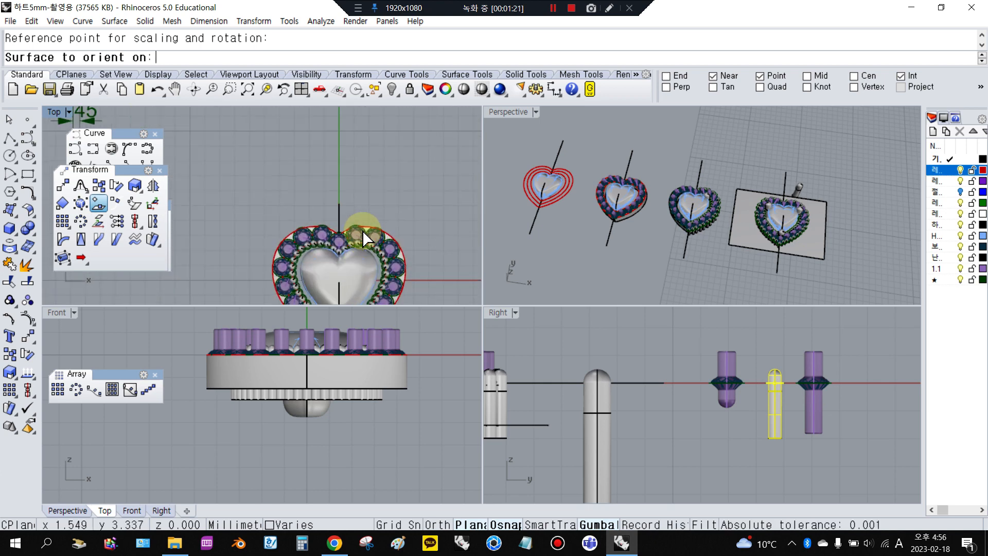
{"action": "left_click", "coordinate": [376, 229]}
{"action": "left_click", "coordinate": [442, 333]}
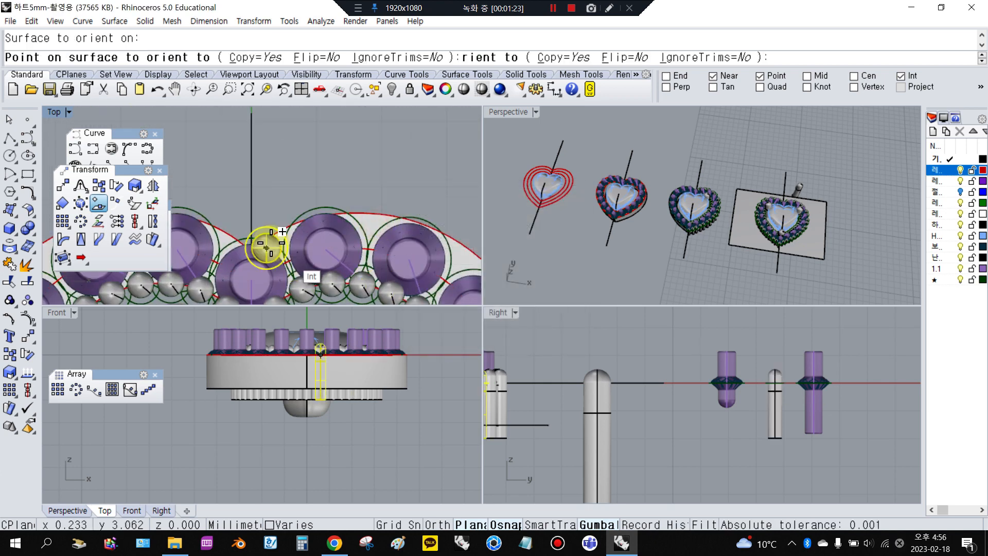
- Place the first prong copy on the heart's outer outline, just right of the bottom-tip stone, snapping with Near
{"action": "scroll", "coordinate": [267, 232], "scroll_direction": "up", "scroll_amount": 4}
{"action": "scroll", "coordinate": [278, 218], "scroll_direction": "down", "scroll_amount": 4}
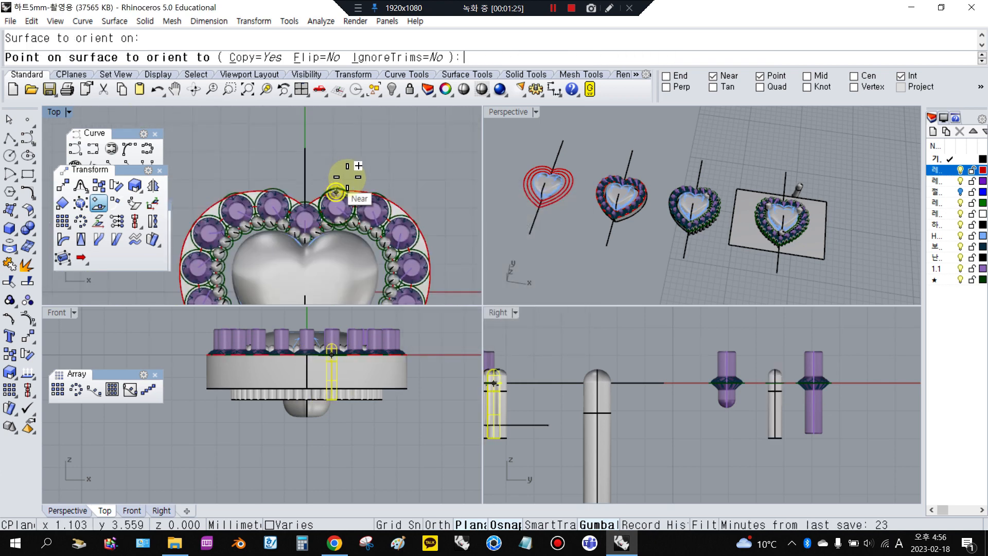
{"action": "scroll", "coordinate": [360, 200], "scroll_direction": "up", "scroll_amount": 3}
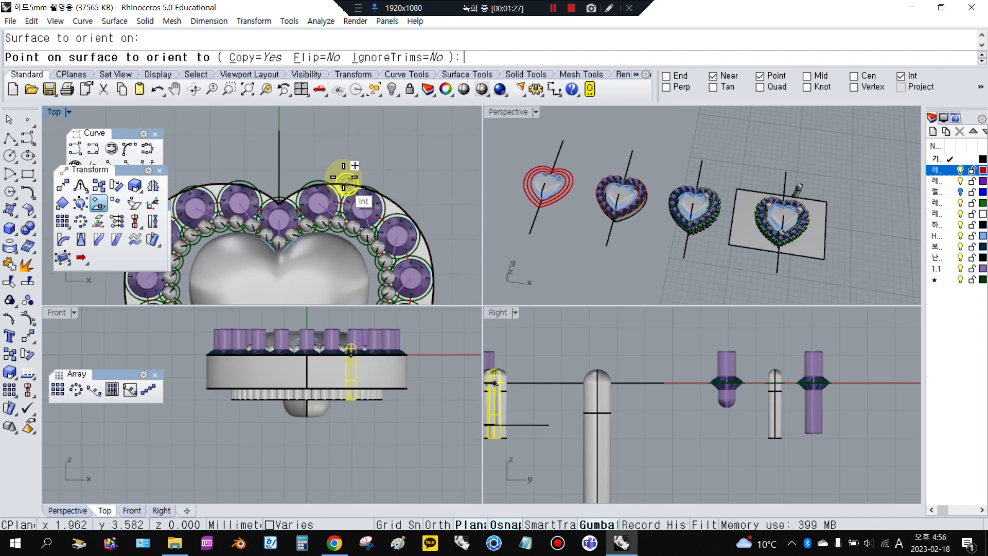
{"action": "scroll", "coordinate": [342, 176], "scroll_direction": "down", "scroll_amount": 4}
{"action": "scroll", "coordinate": [337, 258], "scroll_direction": "up", "scroll_amount": 6}
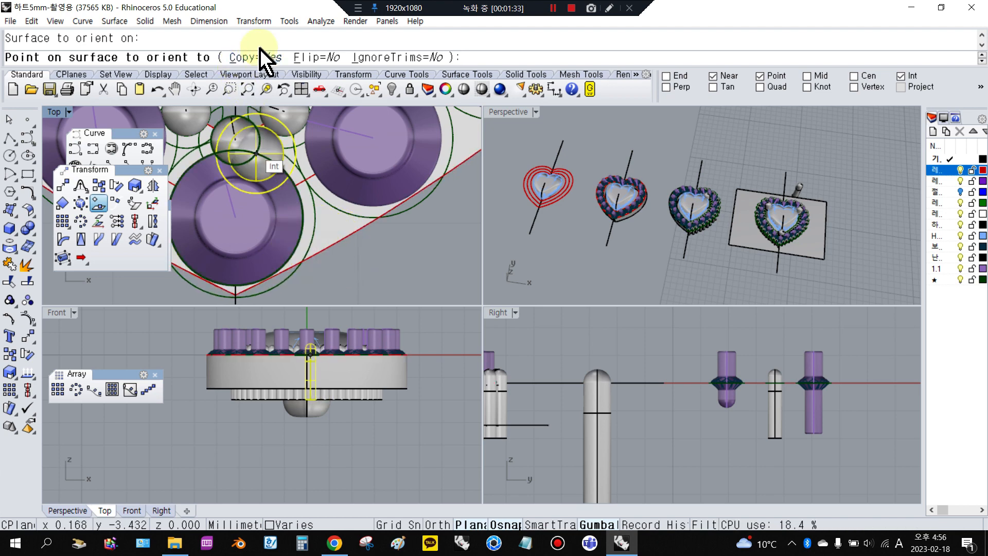
{"action": "scroll", "coordinate": [294, 225], "scroll_direction": "down", "scroll_amount": 2}
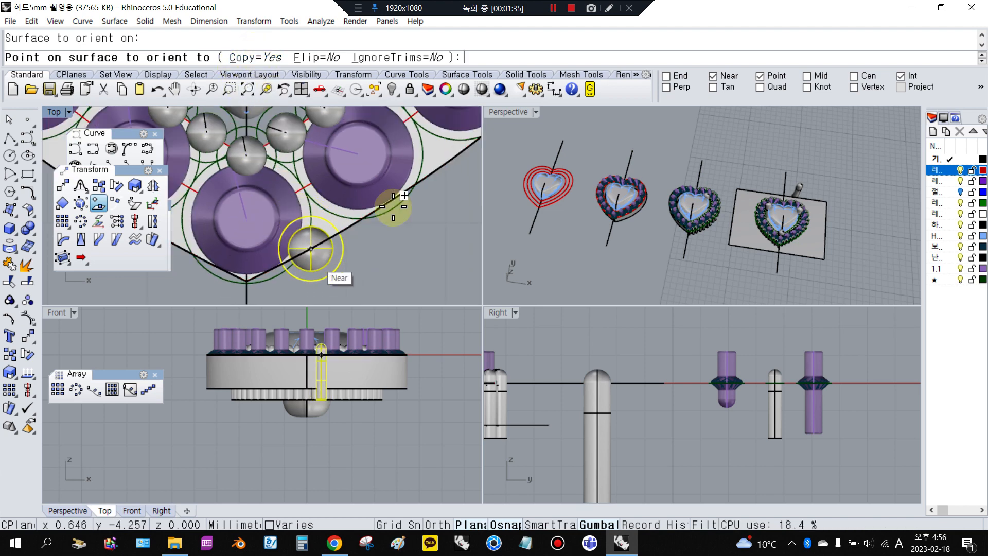
{"action": "double_click", "coordinate": [54, 112]}
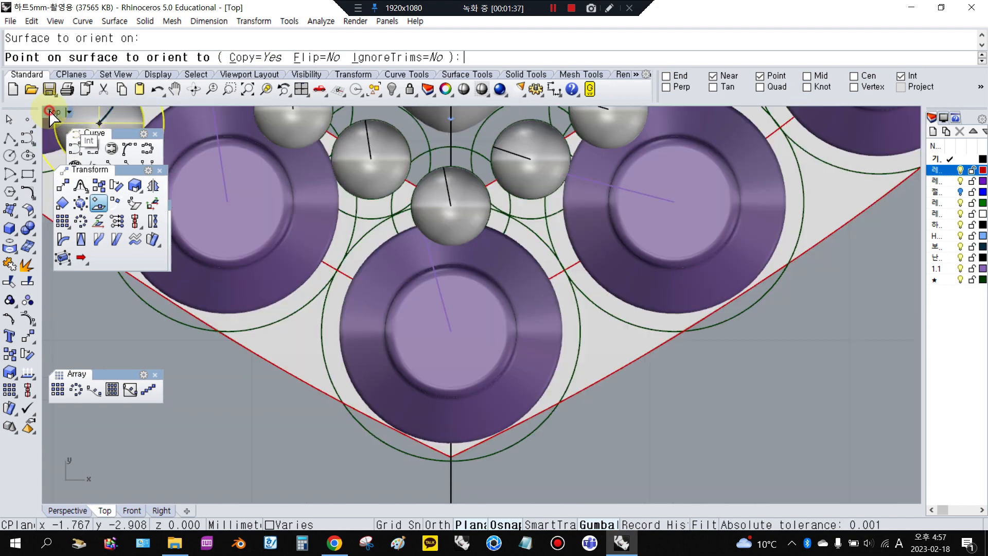
{"action": "scroll", "coordinate": [444, 367], "scroll_direction": "down", "scroll_amount": 5}
{"action": "scroll", "coordinate": [484, 381], "scroll_direction": "up", "scroll_amount": 6}
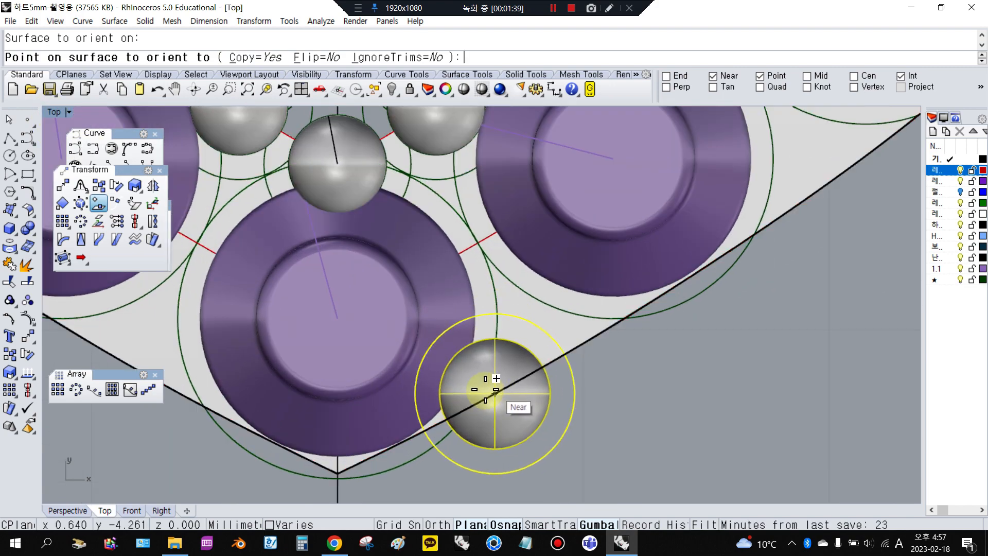
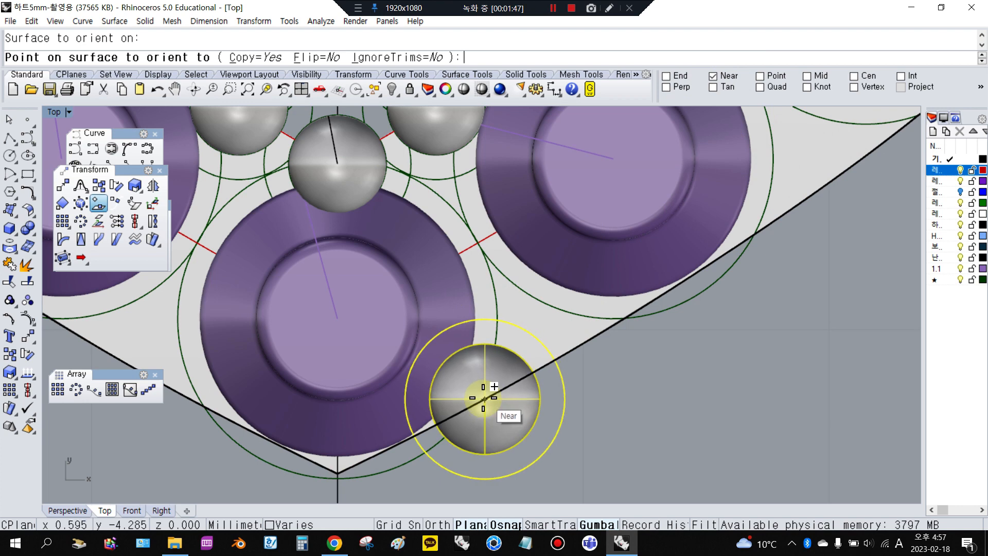
{"action": "scroll", "coordinate": [484, 400], "scroll_direction": "up", "scroll_amount": 1}
{"action": "scroll", "coordinate": [484, 399], "scroll_direction": "down", "scroll_amount": 1}
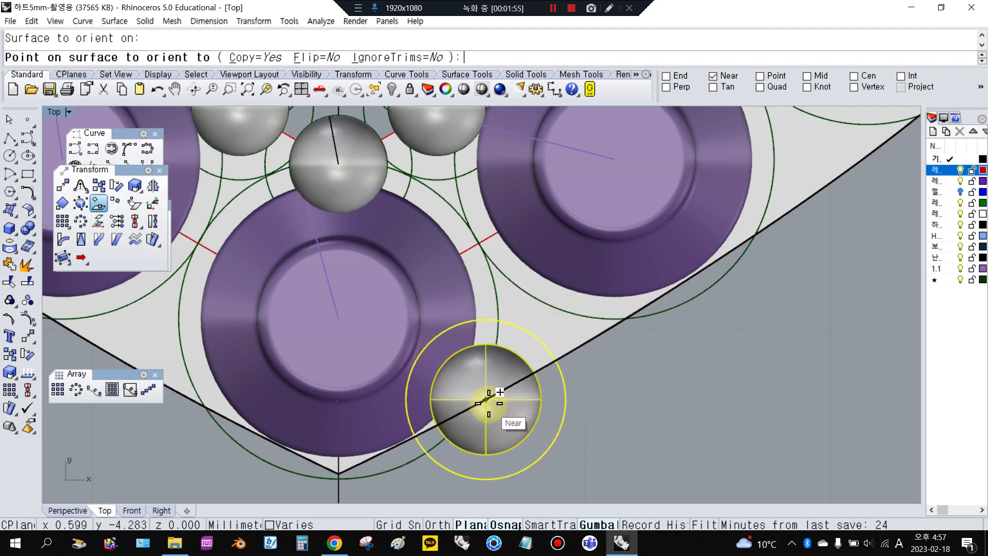
{"action": "left_click", "coordinate": [487, 402]}
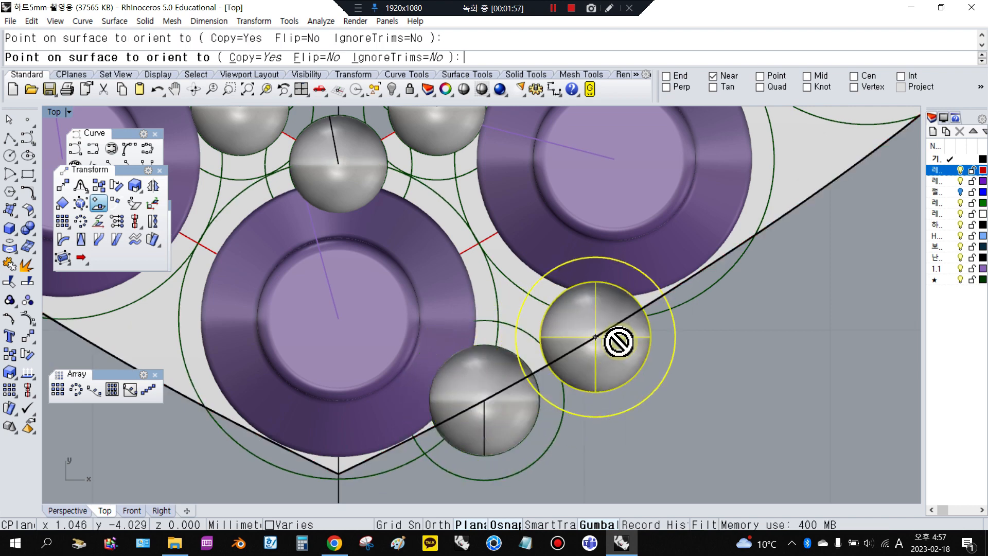
- Place prong copies on the outer outline at both outer sides of the second stone up the lower-right edge
{"action": "scroll", "coordinate": [618, 342], "scroll_direction": "up", "scroll_amount": 8}
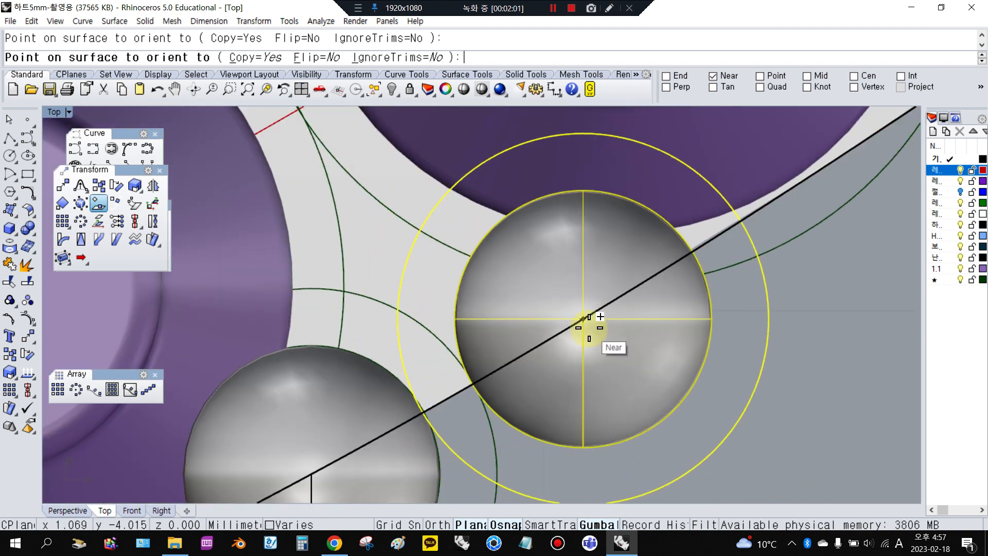
{"action": "left_click", "coordinate": [589, 328]}
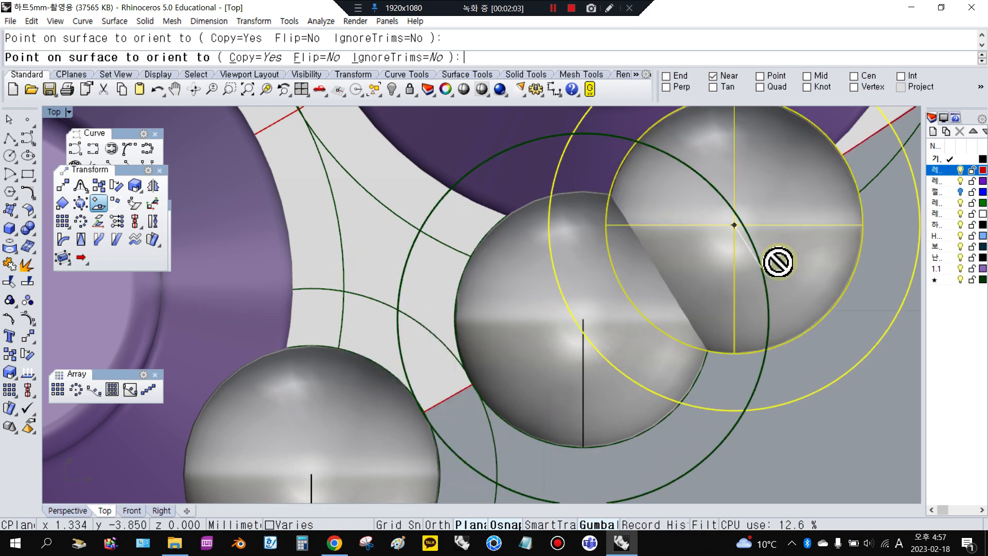
{"action": "scroll", "coordinate": [540, 282], "scroll_direction": "down", "scroll_amount": 6}
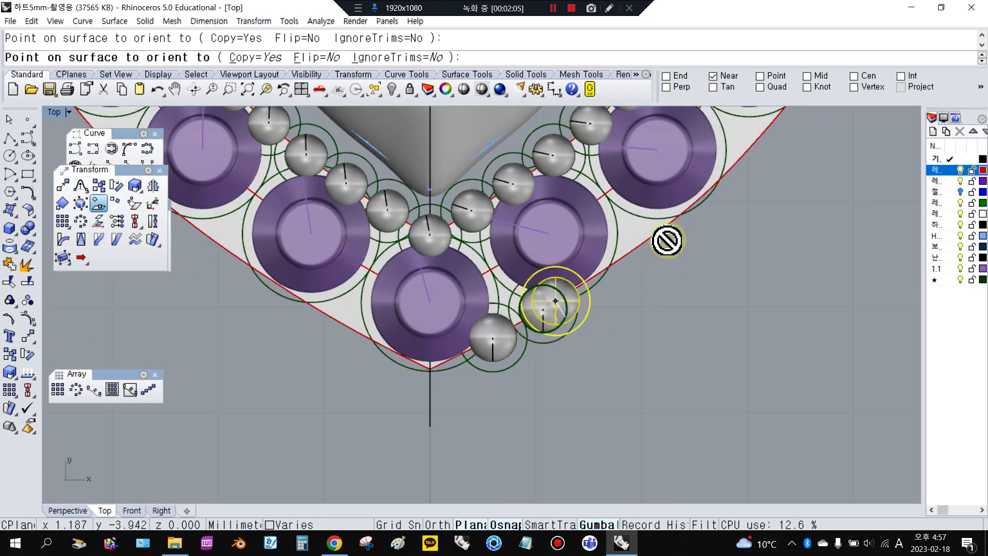
{"action": "scroll", "coordinate": [577, 289], "scroll_direction": "up", "scroll_amount": 3}
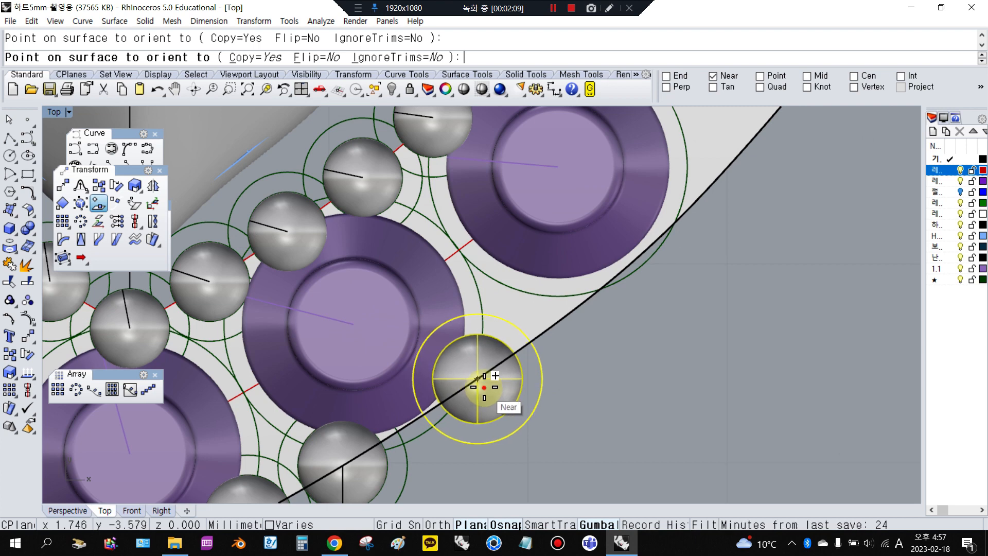
{"action": "left_click", "coordinate": [478, 380]}
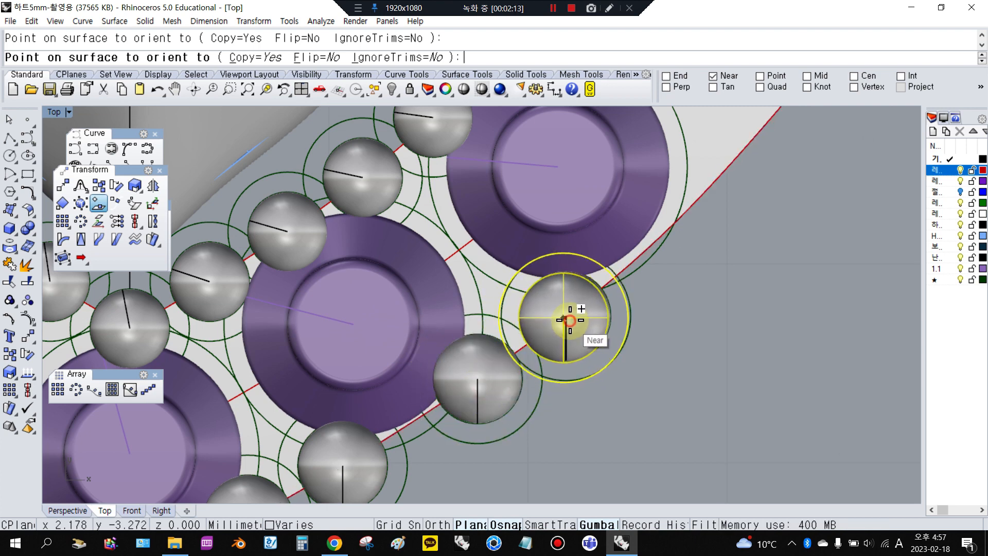
- Continue the prong copies up the outer outline, at both sides of the third stone and the near side of the fourth
{"action": "scroll", "coordinate": [587, 304], "scroll_direction": "down", "scroll_amount": 4}
{"action": "scroll", "coordinate": [613, 276], "scroll_direction": "up", "scroll_amount": 4}
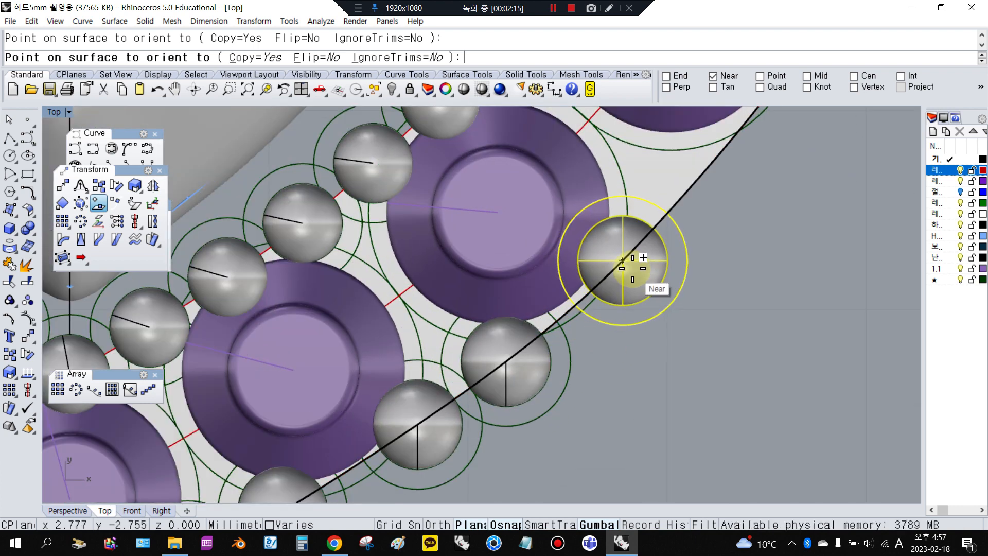
{"action": "left_click", "coordinate": [633, 268]}
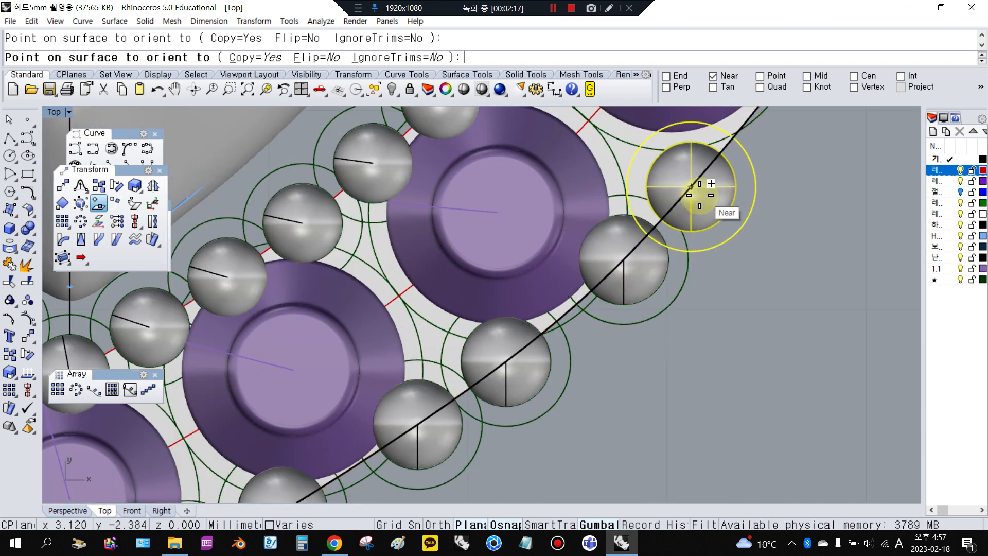
{"action": "right_click_drag", "start_coordinate": [702, 190], "coordinate": [670, 238]}
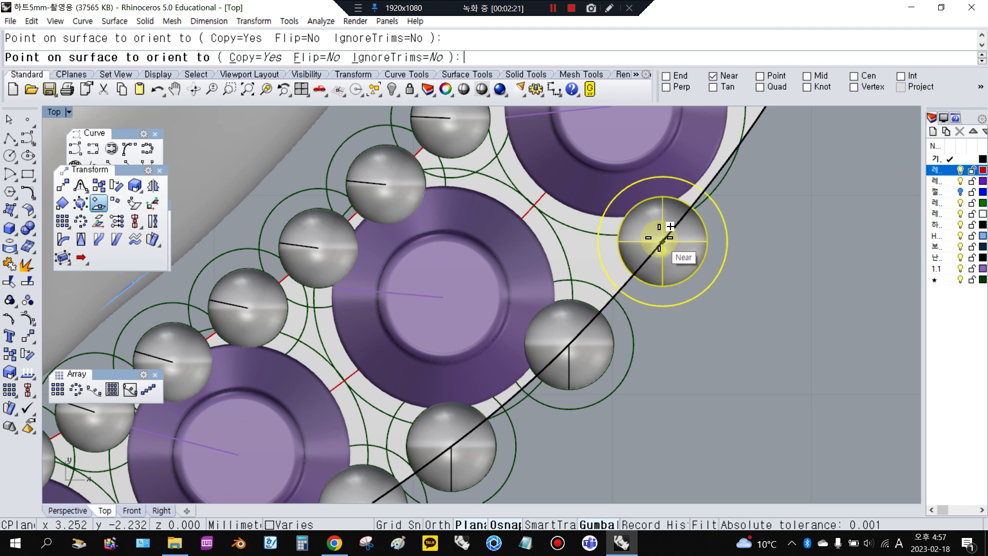
{"action": "scroll", "coordinate": [587, 320], "scroll_direction": "up", "scroll_amount": 2}
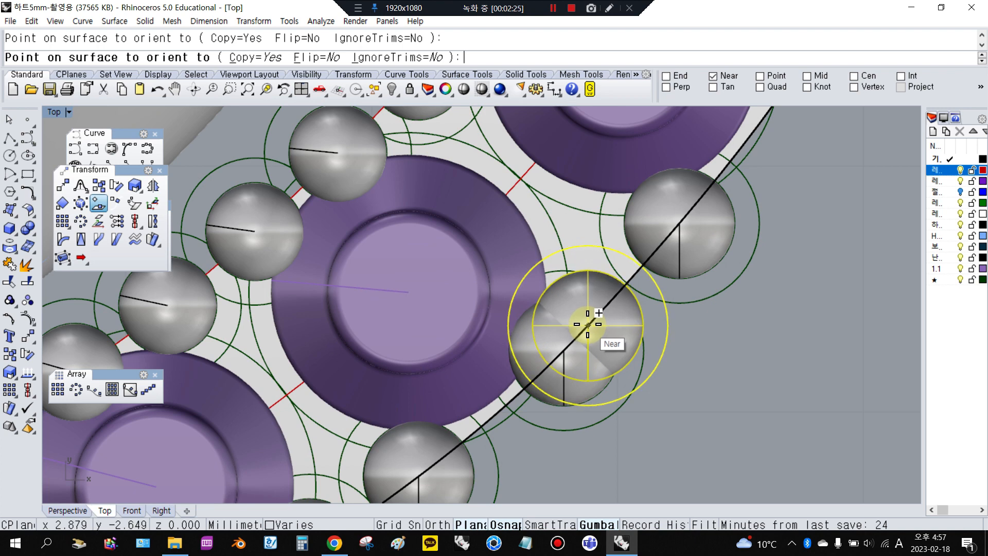
- Place a prong copy slightly farther up the outline from the third stone's upper prong, and delete the overlapping older one
{"action": "left_click", "coordinate": [588, 324]}
{"action": "key", "text": "Return"}
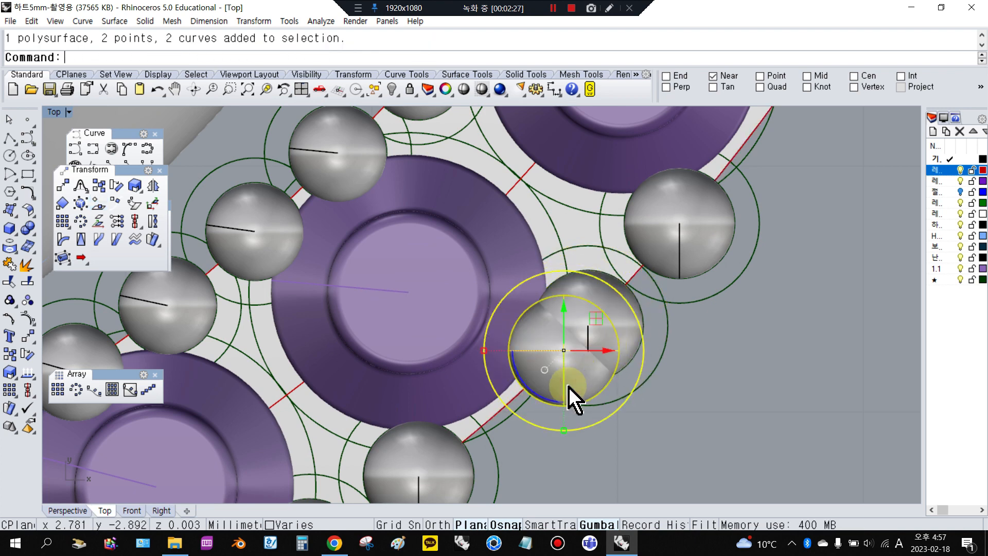
{"action": "key", "text": "Escape"}
{"action": "key", "text": "End"}
{"action": "key", "text": "Home"}
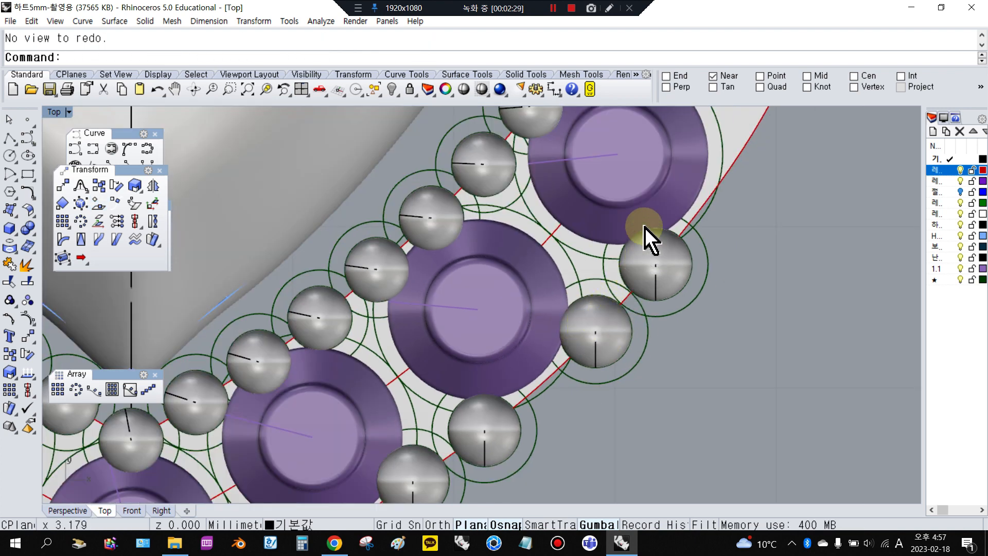
- Examine the prong spacing along the heart's lower-right edge and compare it with the more complete heart models
{"action": "scroll", "coordinate": [646, 232], "scroll_direction": "up", "scroll_amount": 2}
{"action": "scroll", "coordinate": [674, 314], "scroll_direction": "down", "scroll_amount": 3}
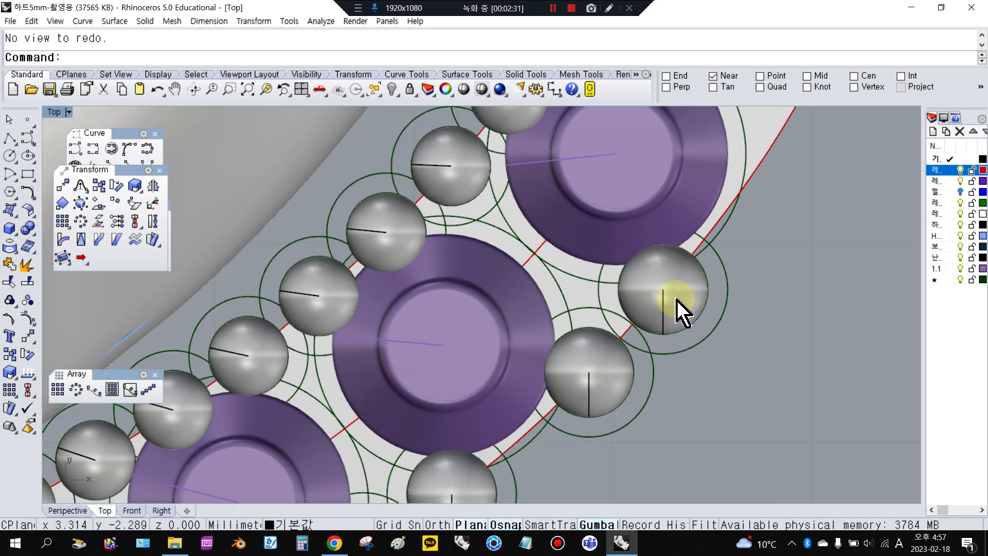
{"action": "left_click", "coordinate": [658, 315]}
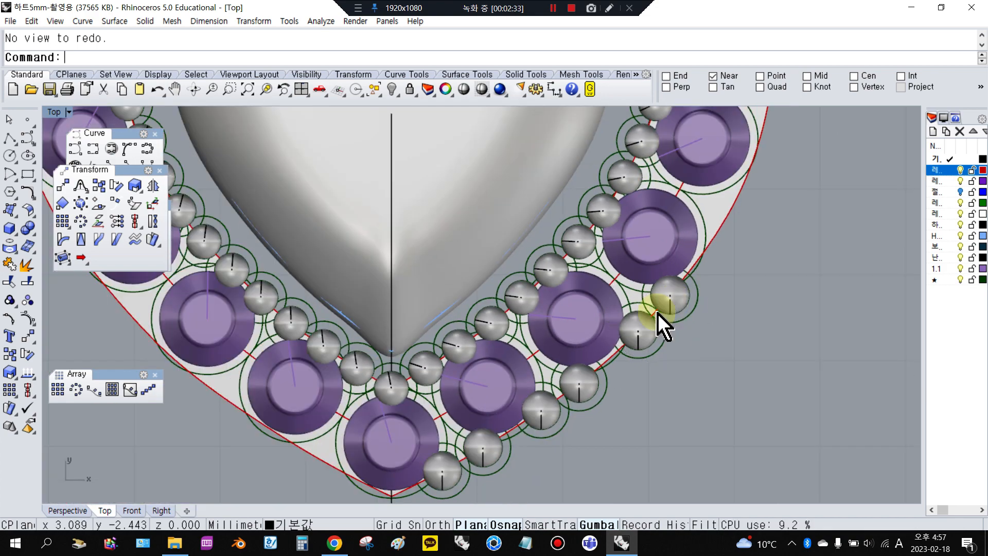
{"action": "scroll", "coordinate": [659, 315], "scroll_direction": "down", "scroll_amount": 5}
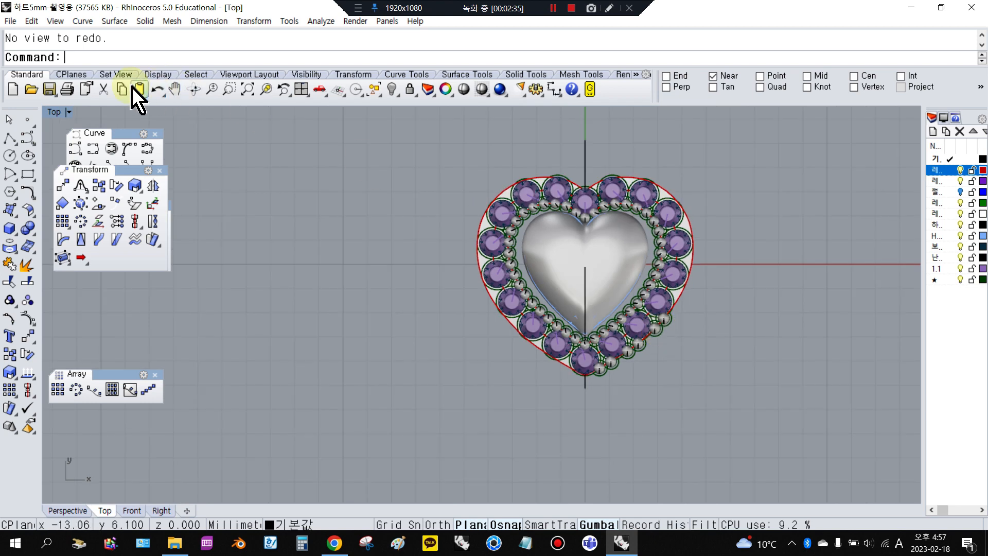
{"action": "double_click", "coordinate": [52, 112]}
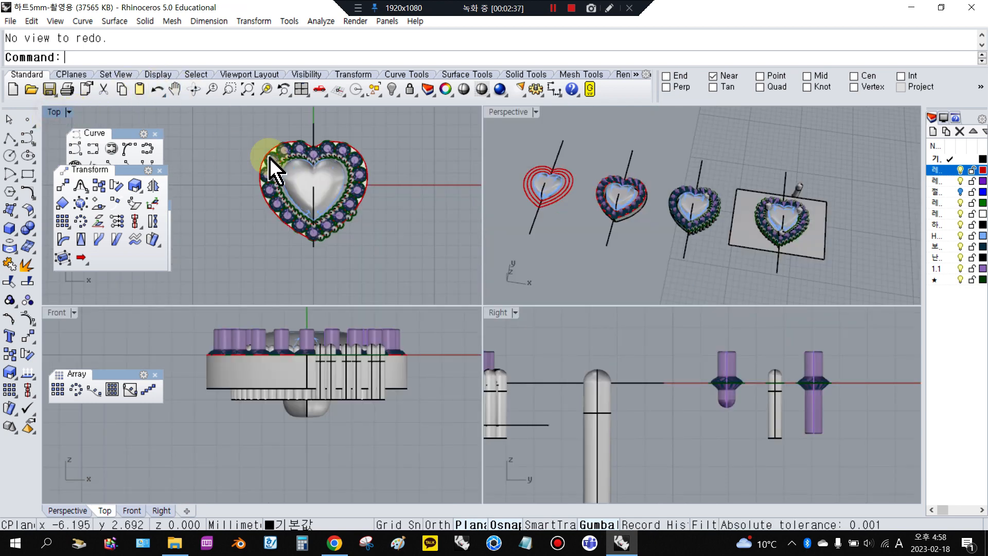
{"action": "scroll", "coordinate": [350, 195], "scroll_direction": "down", "scroll_amount": 6}
{"action": "scroll", "coordinate": [256, 196], "scroll_direction": "up", "scroll_amount": 8}
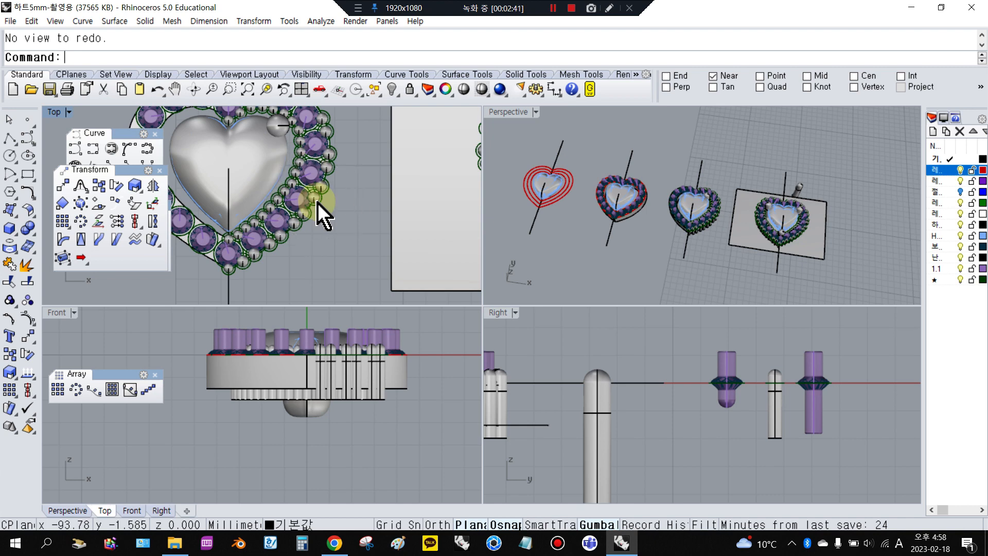
{"action": "scroll", "coordinate": [318, 209], "scroll_direction": "down", "scroll_amount": 3}
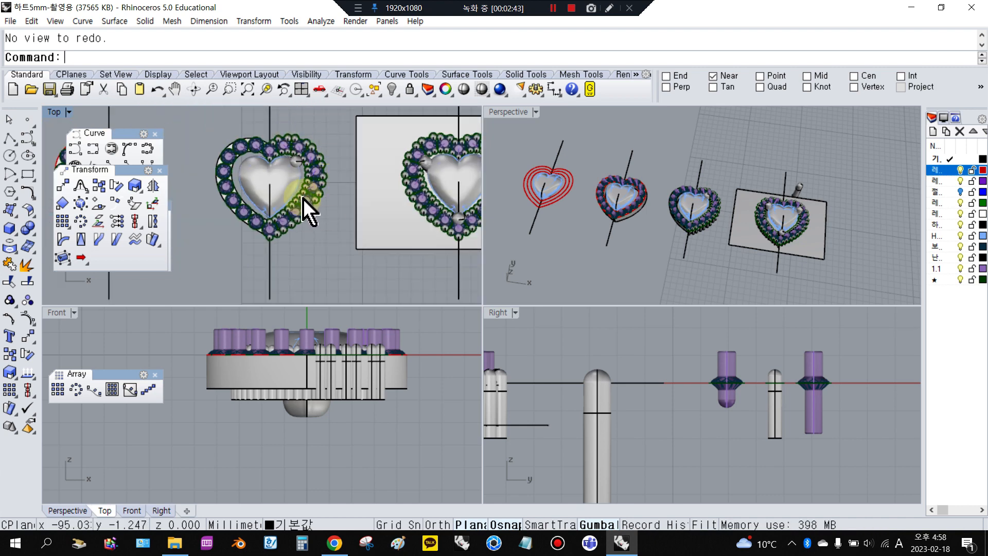
{"action": "scroll", "coordinate": [303, 209], "scroll_direction": "up", "scroll_amount": 2}
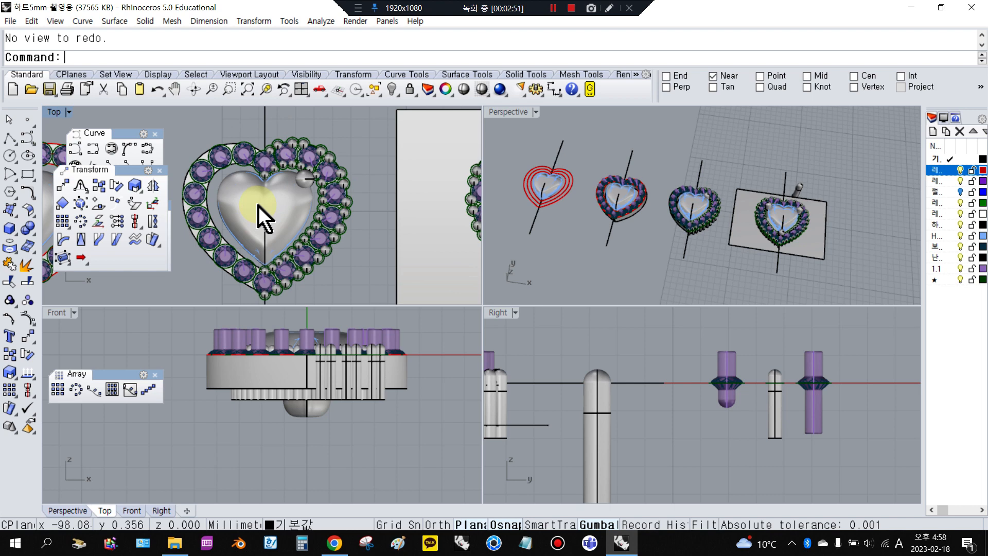
{"action": "scroll", "coordinate": [263, 207], "scroll_direction": "down", "scroll_amount": 2}
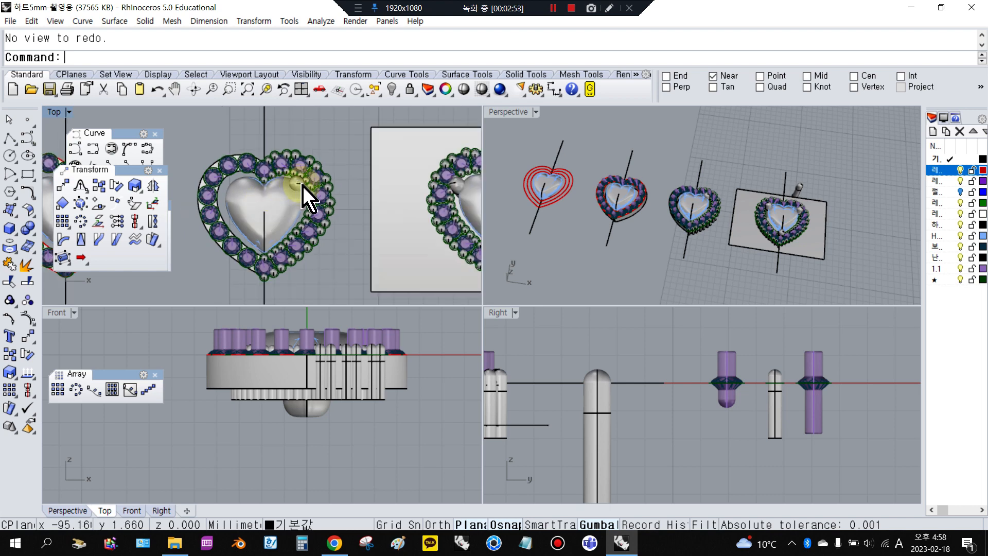
{"action": "right_click_drag", "start_coordinate": [304, 195], "coordinate": [284, 188]}
{"action": "left_click_drag", "start_coordinate": [249, 125], "coordinate": [358, 332]}
{"action": "left_click", "coordinate": [23, 344]}
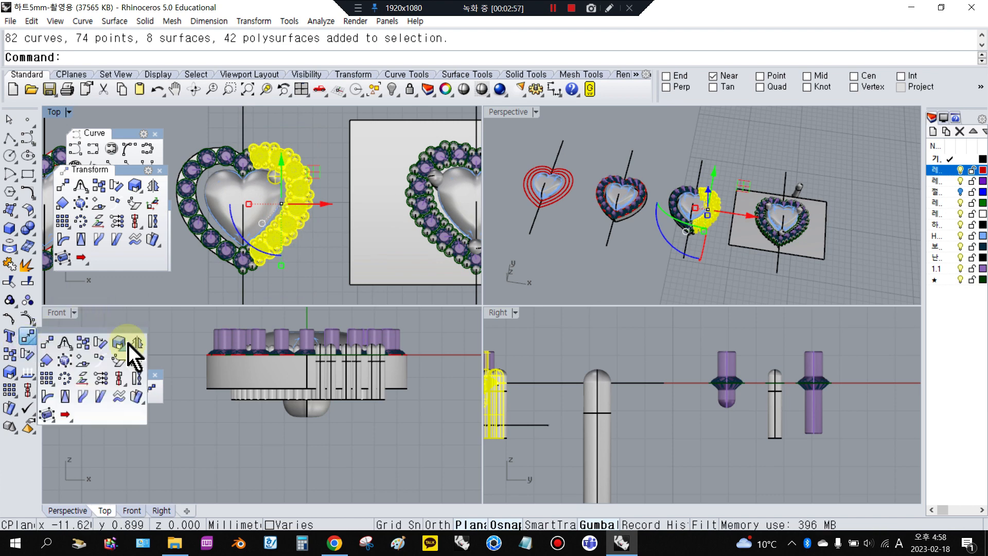
{"action": "left_click", "coordinate": [276, 279]}
- Examine the completed heart on the plate, including its mirrored halo prongs and the large prongs holding the center stone
{"action": "scroll", "coordinate": [278, 280], "scroll_direction": "down", "scroll_amount": 9}
{"action": "scroll", "coordinate": [397, 239], "scroll_direction": "up", "scroll_amount": 7}
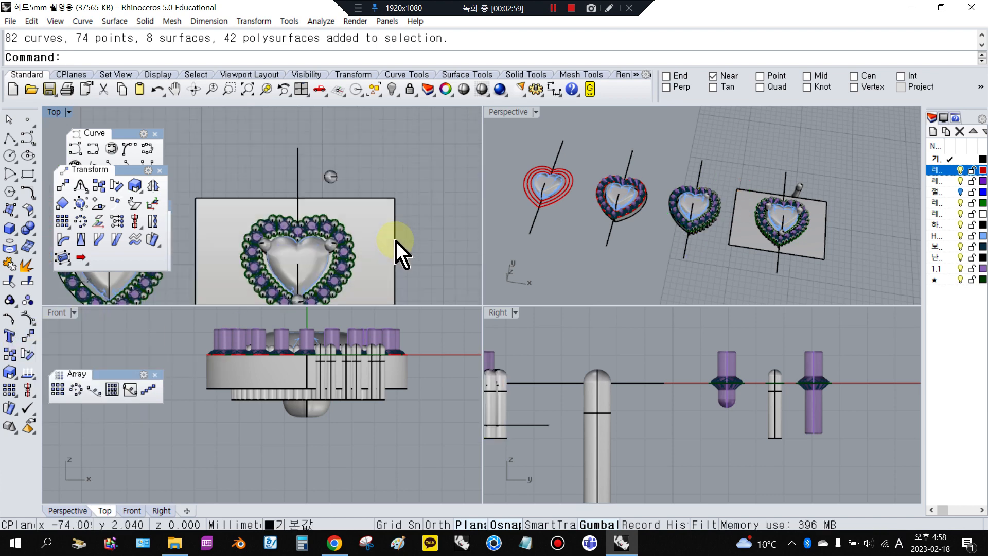
{"action": "scroll", "coordinate": [342, 275], "scroll_direction": "up", "scroll_amount": 6}
{"action": "scroll", "coordinate": [370, 185], "scroll_direction": "down", "scroll_amount": 3}
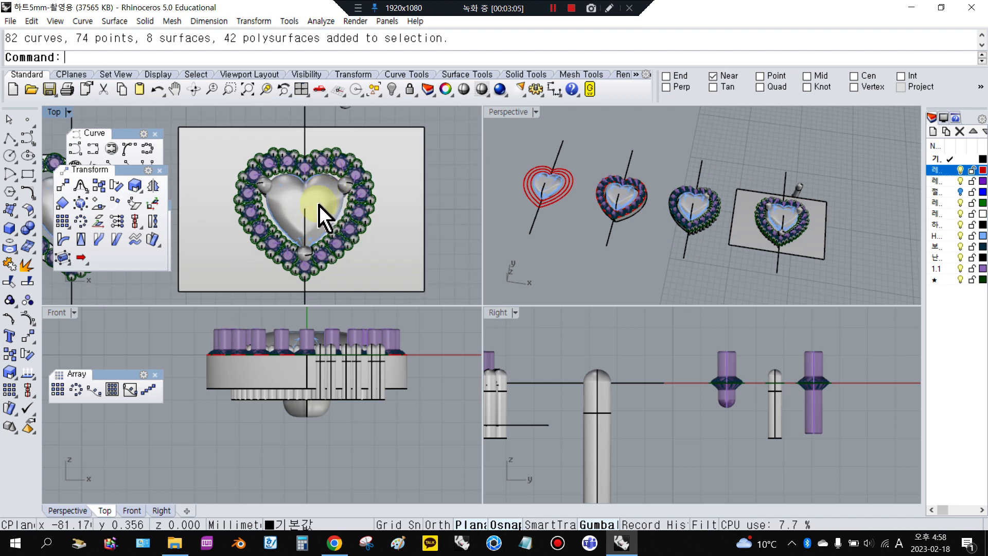
{"action": "scroll", "coordinate": [319, 216], "scroll_direction": "down", "scroll_amount": 2}
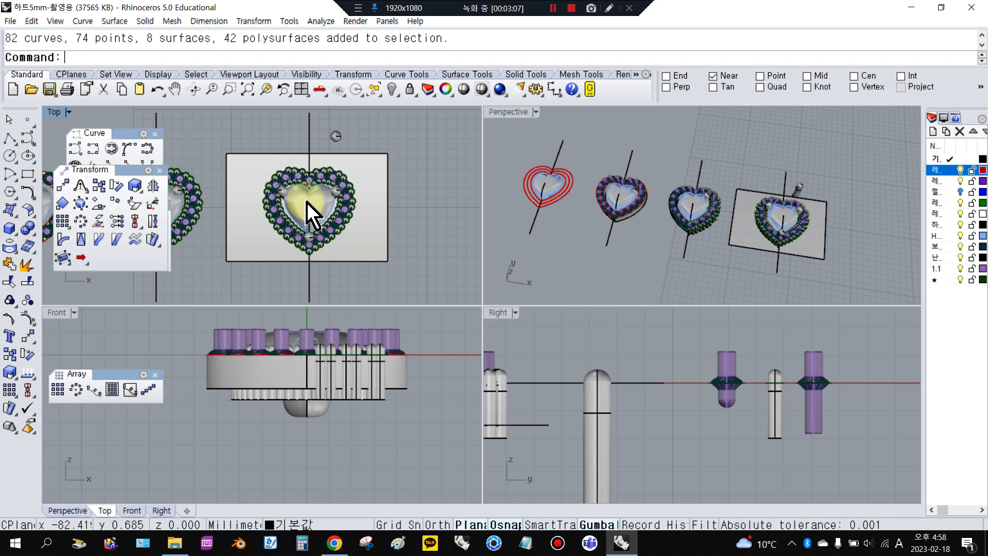
{"action": "scroll", "coordinate": [309, 211], "scroll_direction": "up", "scroll_amount": 2}
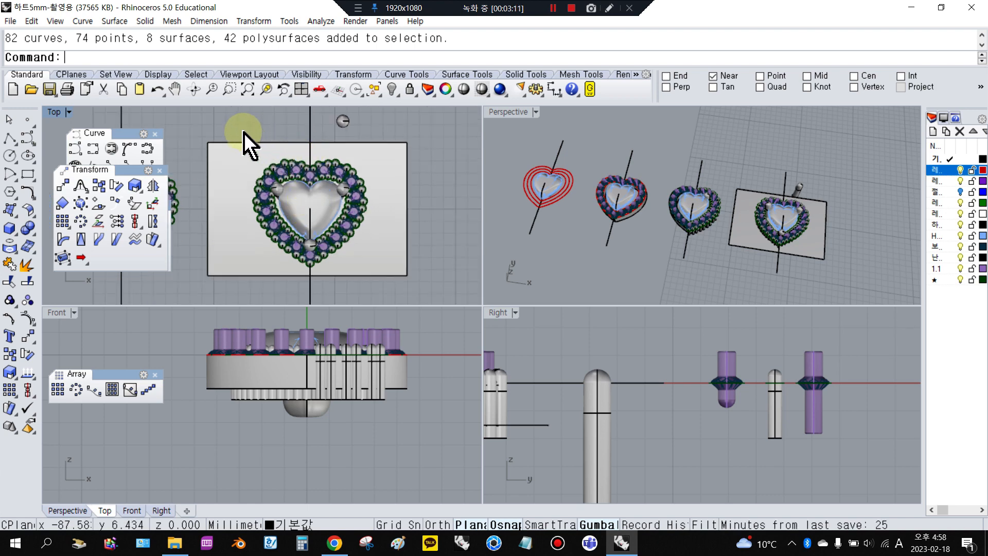
{"action": "scroll", "coordinate": [244, 135], "scroll_direction": "down", "scroll_amount": 2}
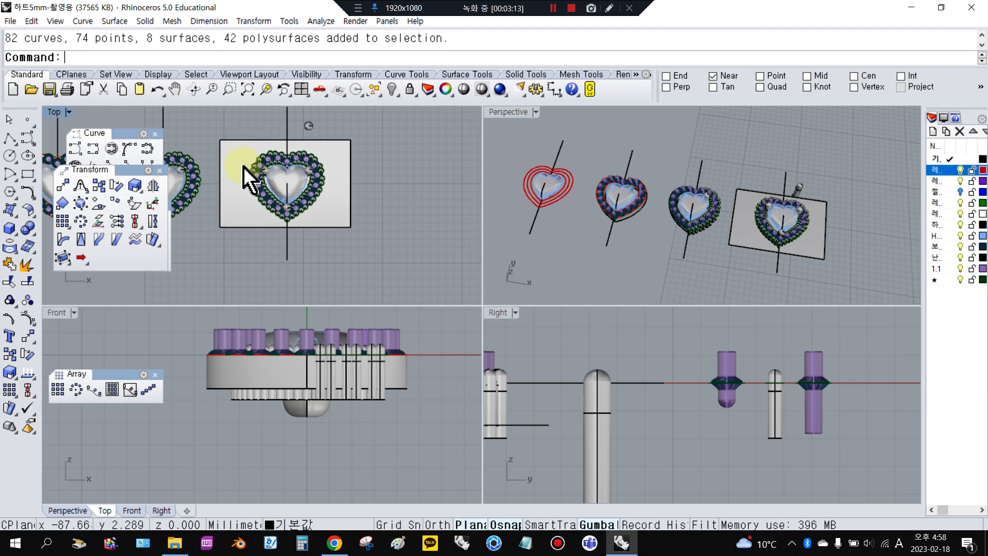
{"action": "scroll", "coordinate": [245, 170], "scroll_direction": "up", "scroll_amount": 6}
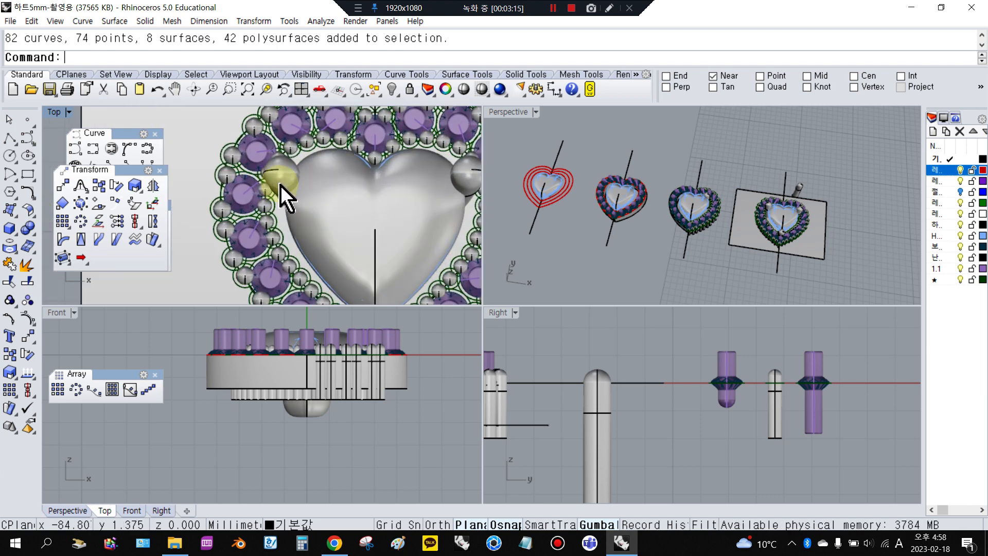
{"action": "scroll", "coordinate": [285, 197], "scroll_direction": "down", "scroll_amount": 4}
- Delete the large prongs around the center stone of the completed heart on the plate
{"action": "left_click", "coordinate": [284, 193]}
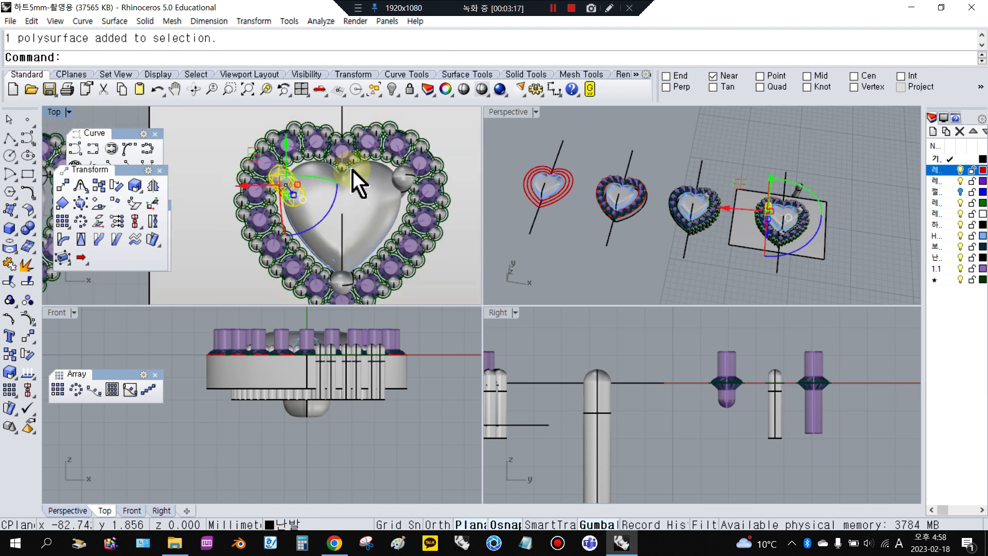
{"action": "left_click", "coordinate": [407, 168]}
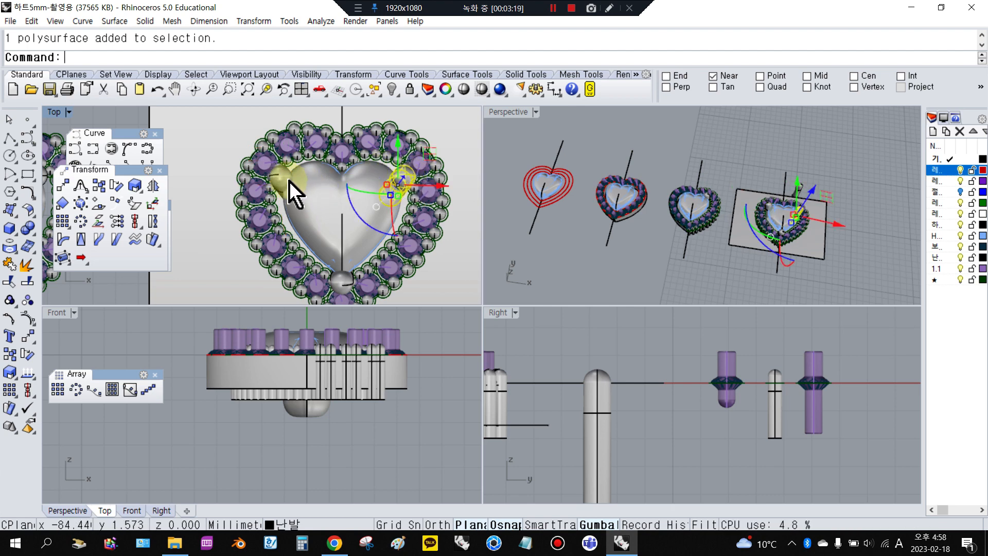
{"action": "key", "text": "Delete"}
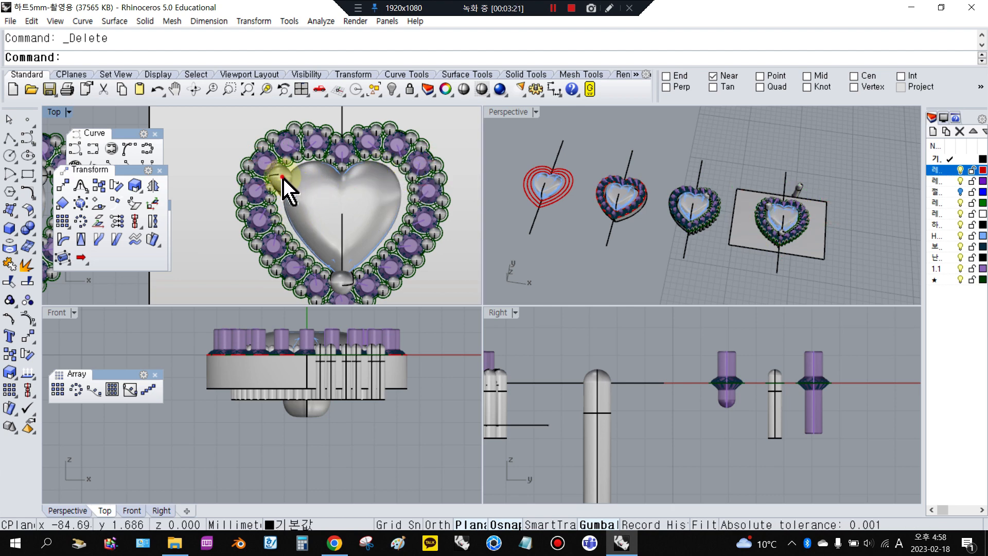
{"action": "scroll", "coordinate": [346, 280], "scroll_direction": "up", "scroll_amount": 2}
{"action": "scroll", "coordinate": [343, 278], "scroll_direction": "down", "scroll_amount": 5}
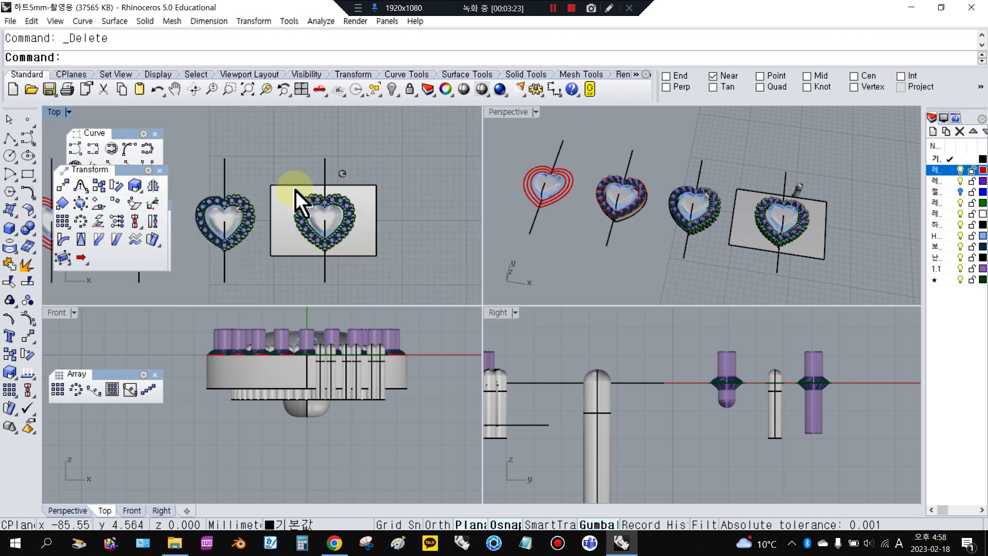
- Move the completed heart together with its plate and loose prong to just above the heart at the origin
{"action": "left_click_drag", "start_coordinate": [255, 149], "coordinate": [387, 305]}
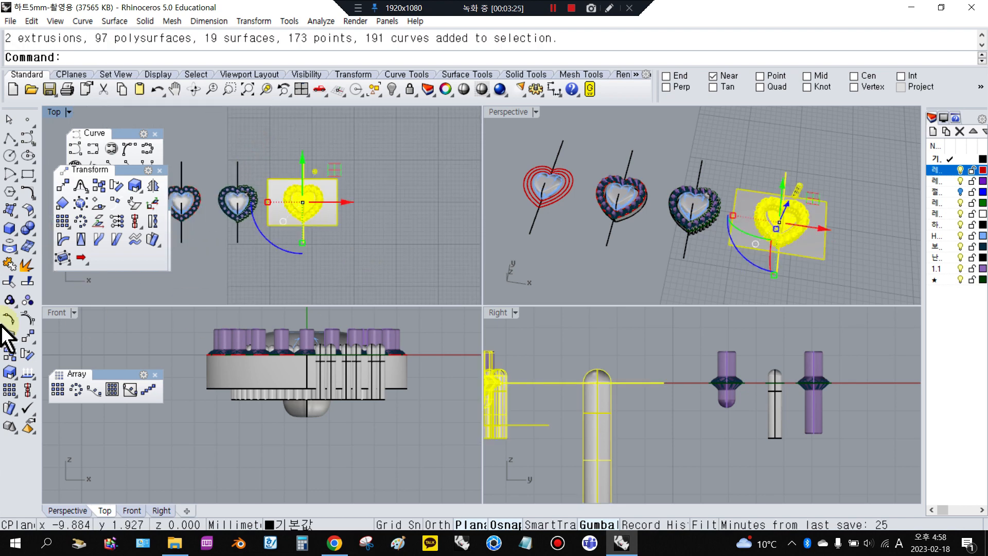
{"action": "left_click", "coordinate": [28, 338]}
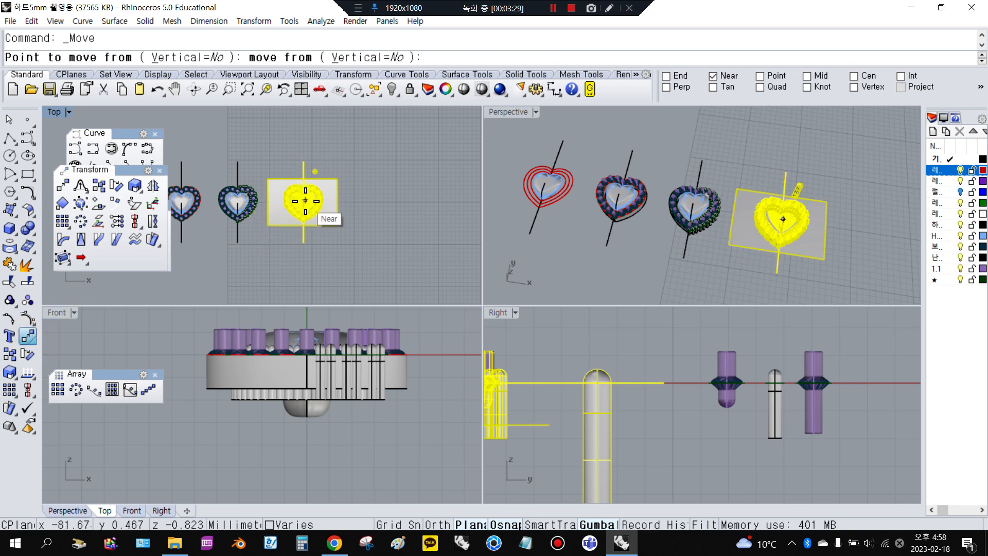
{"action": "left_click", "coordinate": [303, 236]}
{"action": "scroll", "coordinate": [282, 243], "scroll_direction": "down", "scroll_amount": 5}
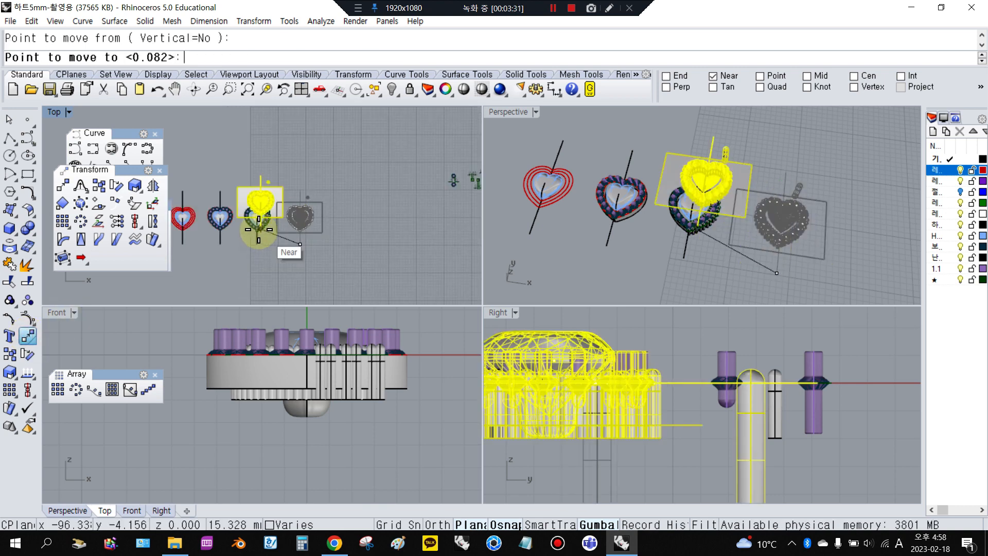
{"action": "scroll", "coordinate": [363, 212], "scroll_direction": "up", "scroll_amount": 6}
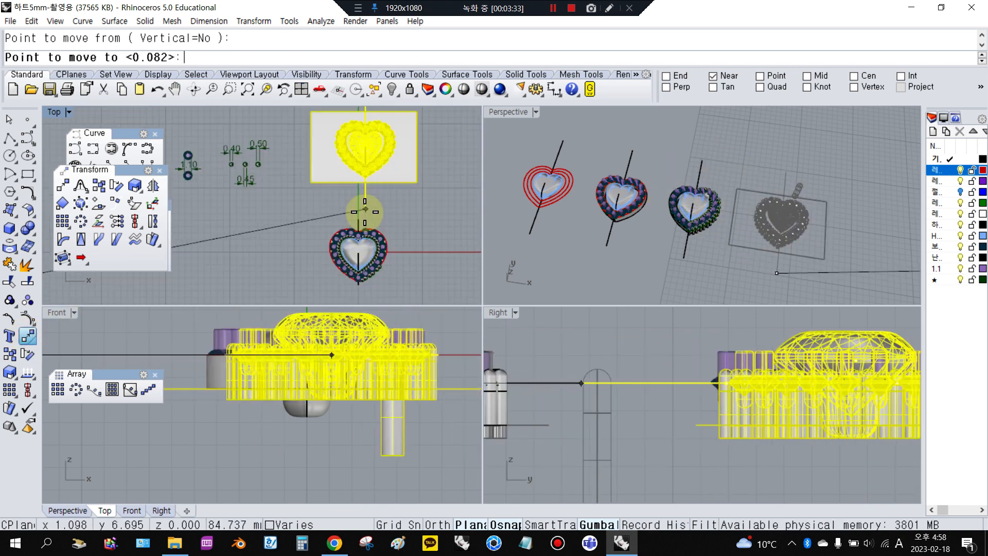
{"action": "key", "text": "Escape"}
{"action": "key", "text": "Escape"}
- Hide the heart at the origin and shift the completed heart with its plate down into its place
{"action": "left_click_drag", "start_coordinate": [281, 206], "coordinate": [438, 321]}
{"action": "left_click", "coordinate": [393, 90]}
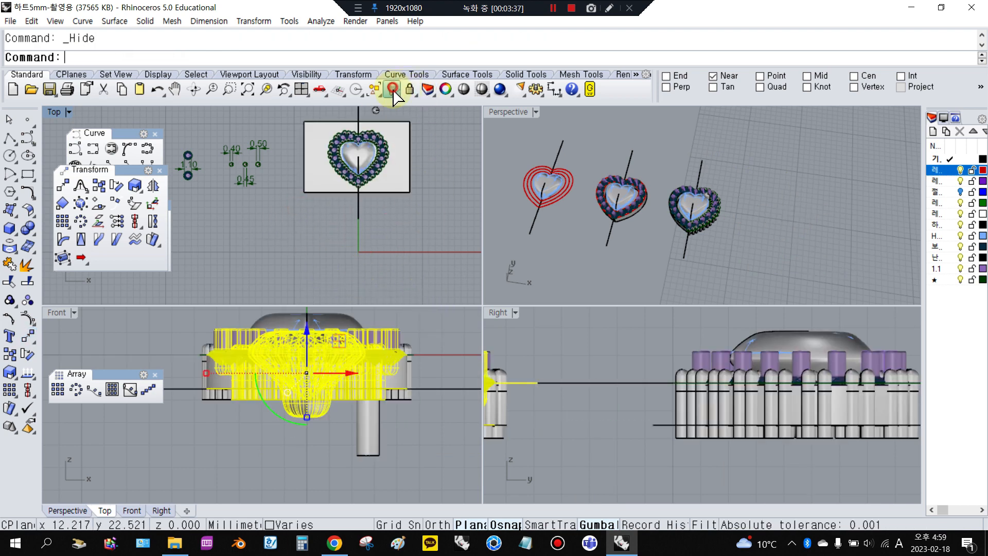
{"action": "scroll", "coordinate": [331, 129], "scroll_direction": "down", "scroll_amount": 2}
{"action": "left_click", "coordinate": [315, 122]}
{"action": "left_click_drag", "start_coordinate": [315, 122], "coordinate": [435, 239]}
{"action": "left_click_drag", "start_coordinate": [369, 150], "coordinate": [372, 216]}
{"action": "key", "text": "Escape"}
- Examine the heart-shaped center stone and the loose large prong beside the plate
{"action": "scroll", "coordinate": [369, 227], "scroll_direction": "up", "scroll_amount": 6}
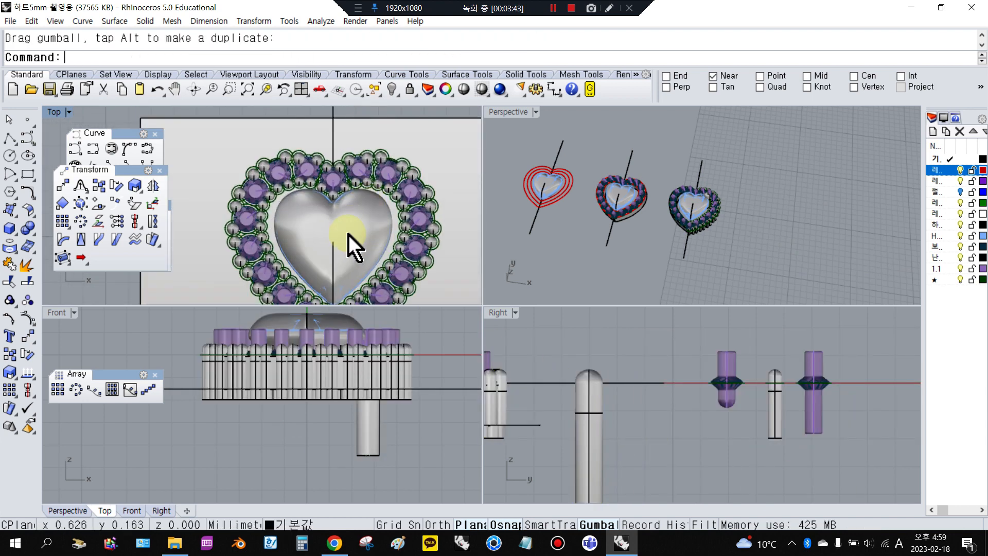
{"action": "scroll", "coordinate": [348, 247], "scroll_direction": "up", "scroll_amount": 5}
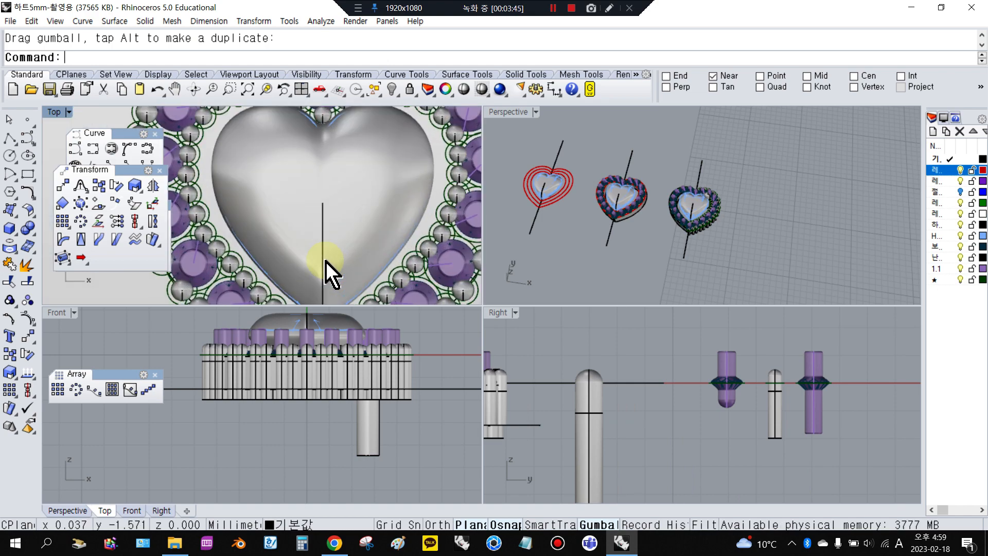
{"action": "left_click", "coordinate": [326, 264]}
{"action": "scroll", "coordinate": [665, 183], "scroll_direction": "down", "scroll_amount": 8}
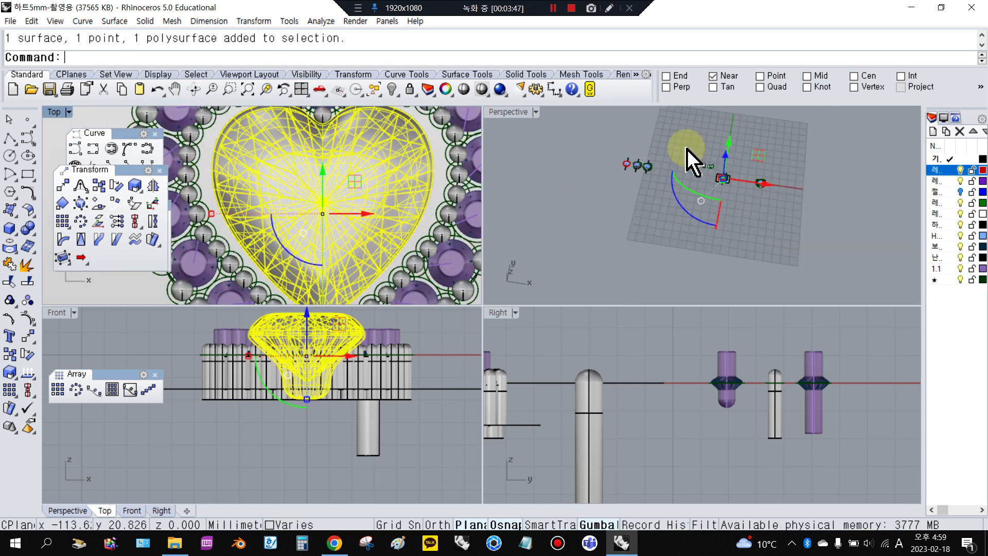
{"action": "scroll", "coordinate": [695, 155], "scroll_direction": "up", "scroll_amount": 6}
{"action": "scroll", "coordinate": [772, 227], "scroll_direction": "up", "scroll_amount": 9}
{"action": "scroll", "coordinate": [788, 239], "scroll_direction": "down", "scroll_amount": 4}
{"action": "scroll", "coordinate": [706, 155], "scroll_direction": "up", "scroll_amount": 6}
{"action": "left_click", "coordinate": [706, 155]}
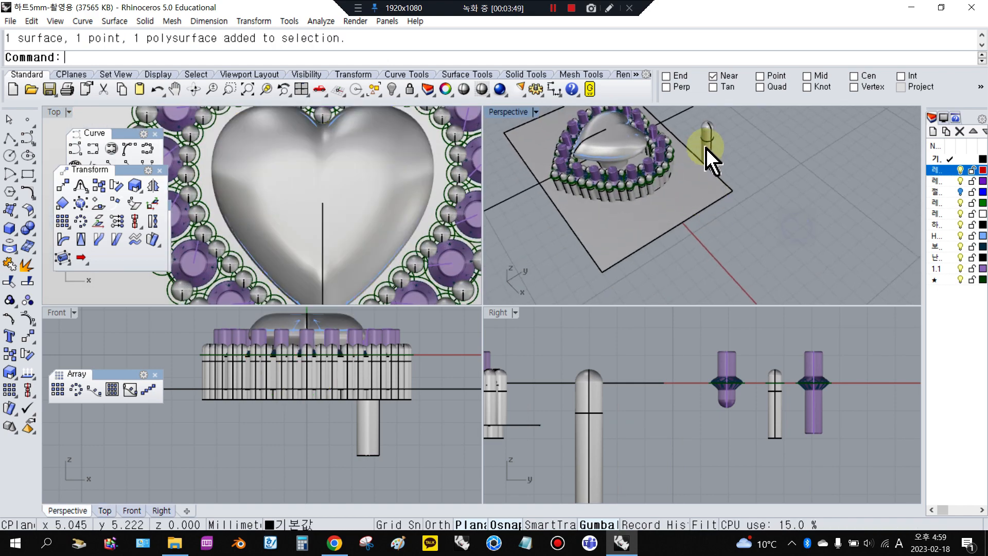
{"action": "scroll", "coordinate": [250, 237], "scroll_direction": "down", "scroll_amount": 5}
{"action": "scroll", "coordinate": [293, 177], "scroll_direction": "down", "scroll_amount": 3}
{"action": "scroll", "coordinate": [276, 177], "scroll_direction": "up", "scroll_amount": 4}
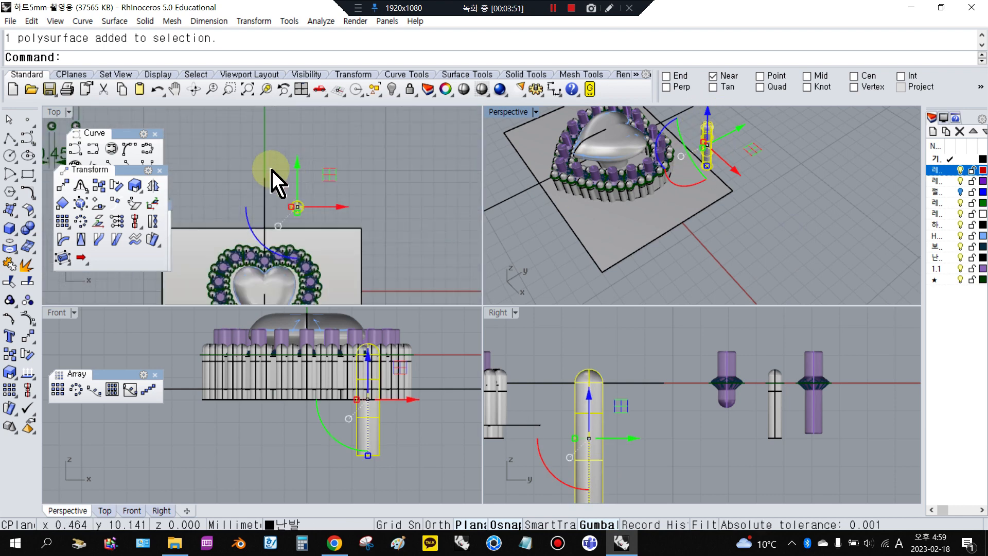
- Measure the diameter of the loose large prong beside the plate
{"action": "left_click", "coordinate": [276, 176]}
{"action": "left_click", "coordinate": [554, 88]}
{"action": "scroll", "coordinate": [292, 198], "scroll_direction": "up", "scroll_amount": 4}
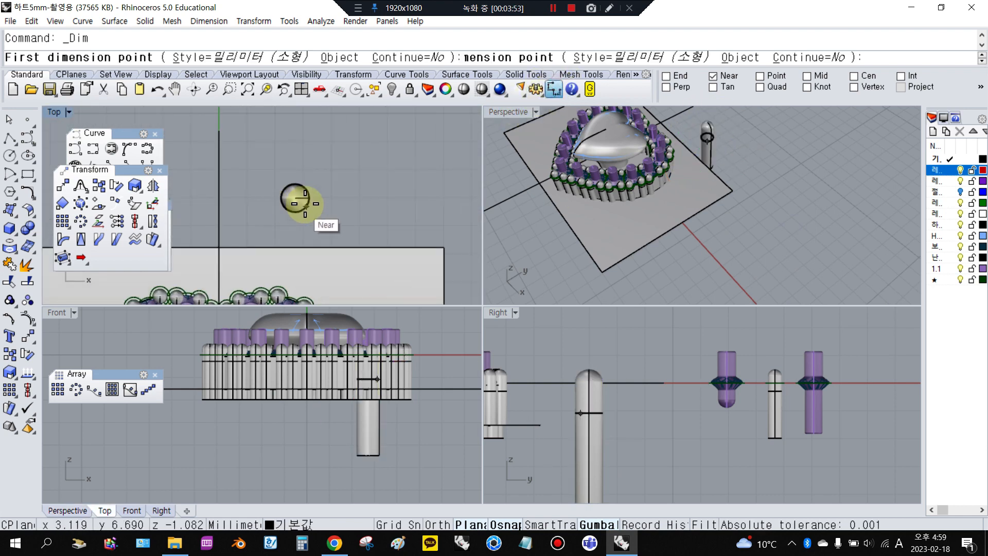
{"action": "left_click", "coordinate": [295, 197]}
{"action": "left_click", "coordinate": [281, 197]}
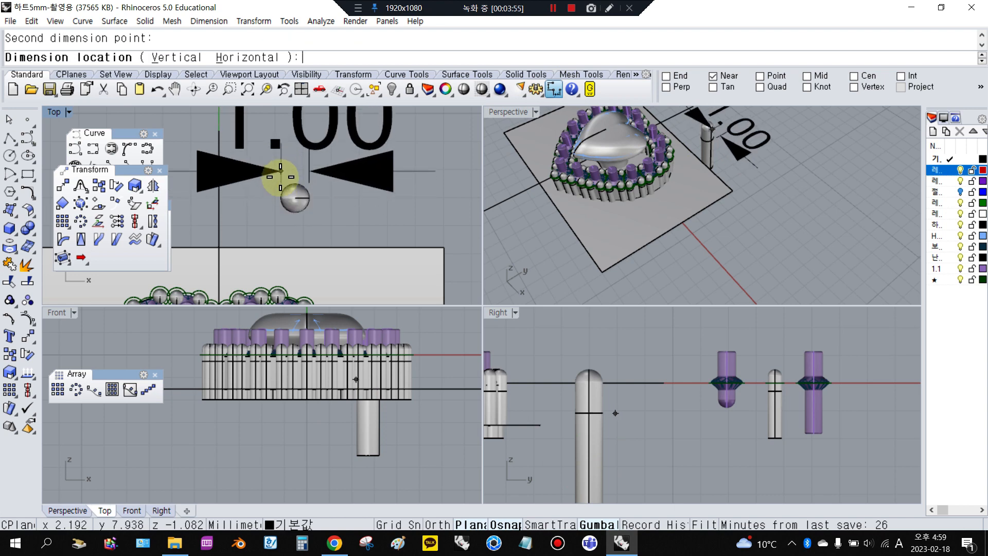
{"action": "left_click", "coordinate": [309, 182]}
- Copy the 0.50 mm sample prong in place and move the copy to the empty area on its right
{"action": "scroll", "coordinate": [309, 182], "scroll_direction": "down", "scroll_amount": 4}
{"action": "scroll", "coordinate": [265, 172], "scroll_direction": "up", "scroll_amount": 6}
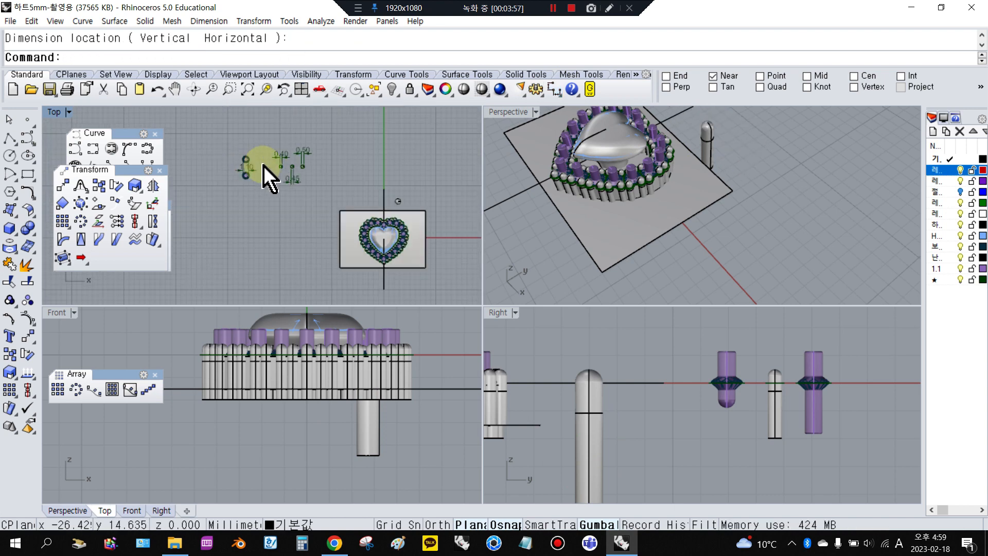
{"action": "left_click", "coordinate": [300, 169]}
{"action": "scroll", "coordinate": [301, 177], "scroll_direction": "down", "scroll_amount": 5}
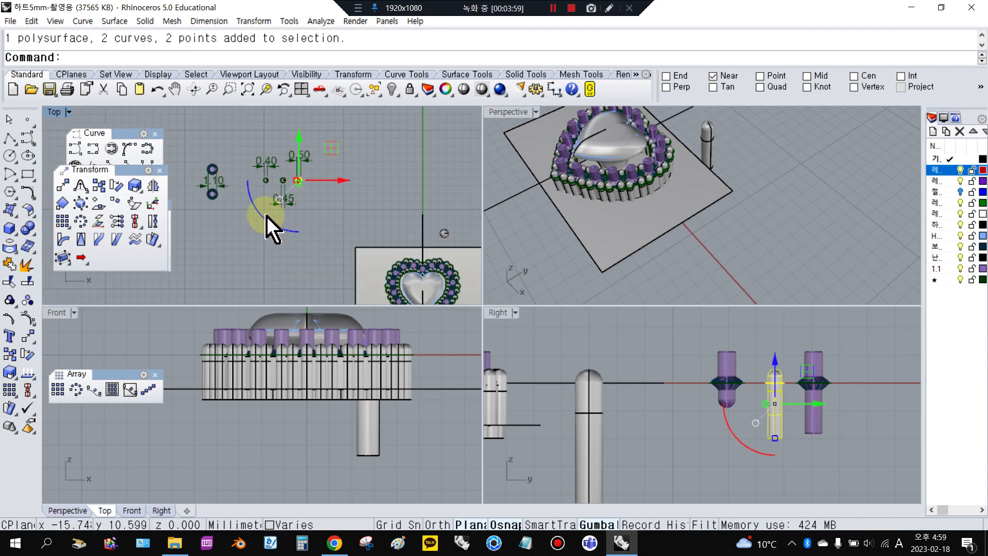
{"action": "left_click", "coordinate": [9, 355]}
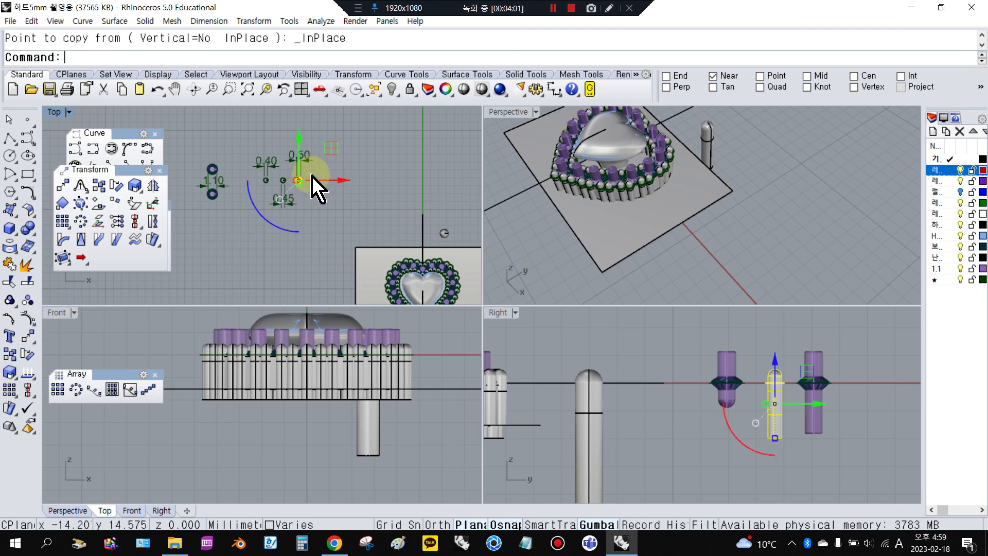
{"action": "left_click_drag", "start_coordinate": [315, 183], "coordinate": [382, 205]}
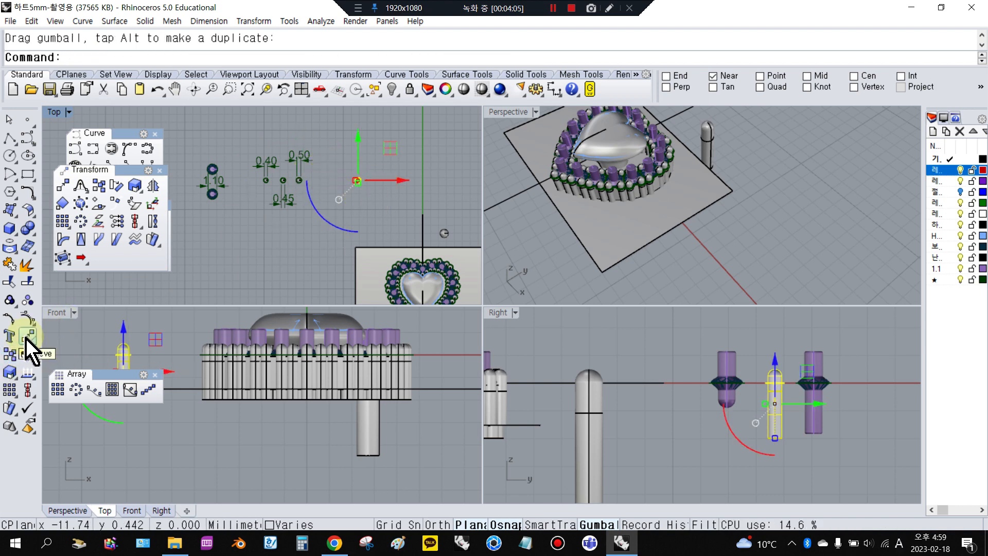
- Scale the prong copy uniformly by a factor of 2 about its top centre point, with the End snap enabled
{"action": "left_click", "coordinate": [11, 374]}
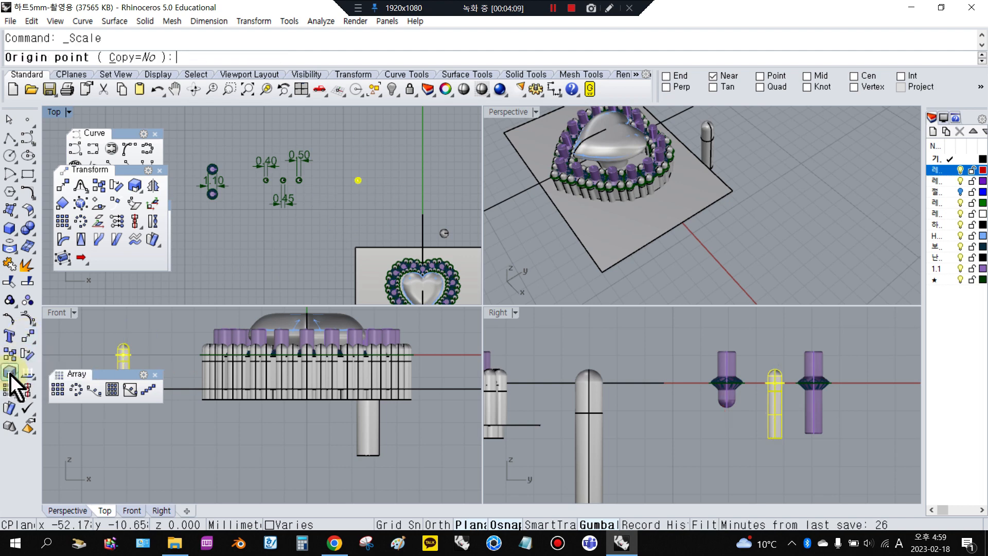
{"action": "scroll", "coordinate": [361, 186], "scroll_direction": "up", "scroll_amount": 8}
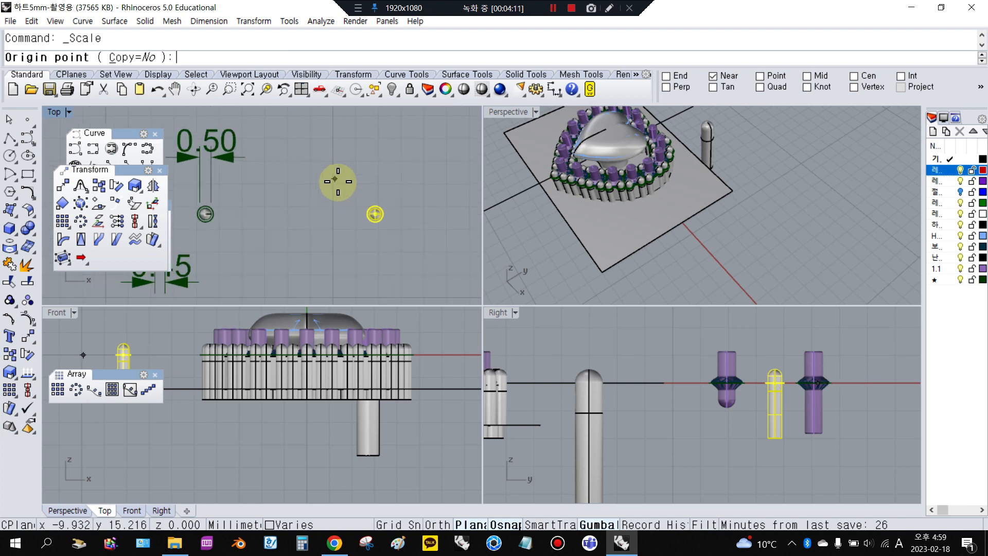
{"action": "scroll", "coordinate": [376, 214], "scroll_direction": "up", "scroll_amount": 5}
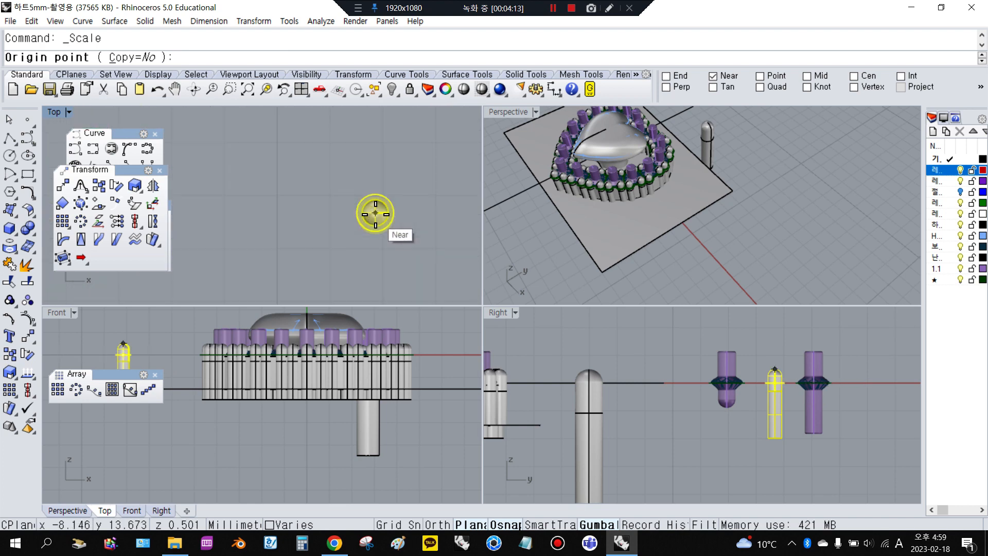
{"action": "left_click", "coordinate": [684, 75]}
{"action": "left_click", "coordinate": [371, 210]}
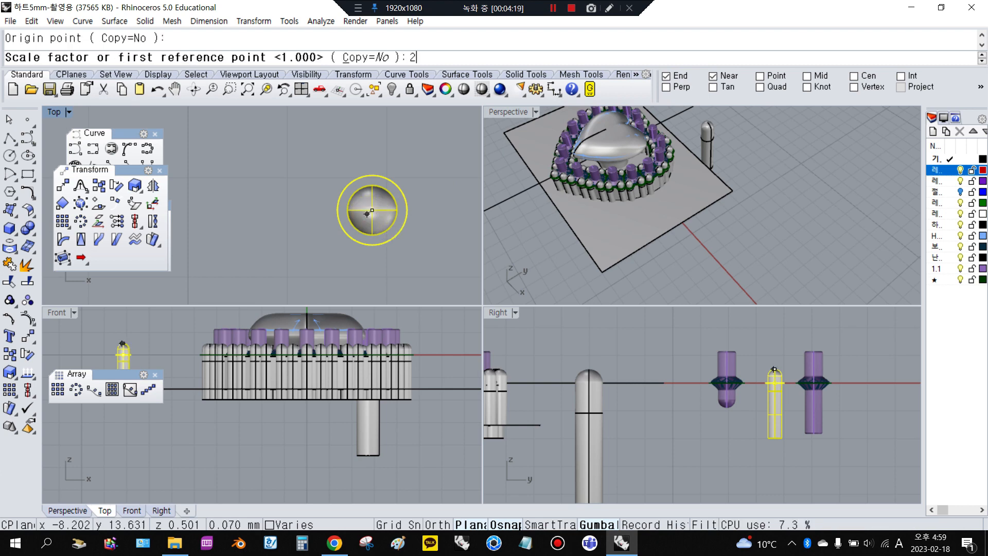
{"action": "key", "text": "Return"}
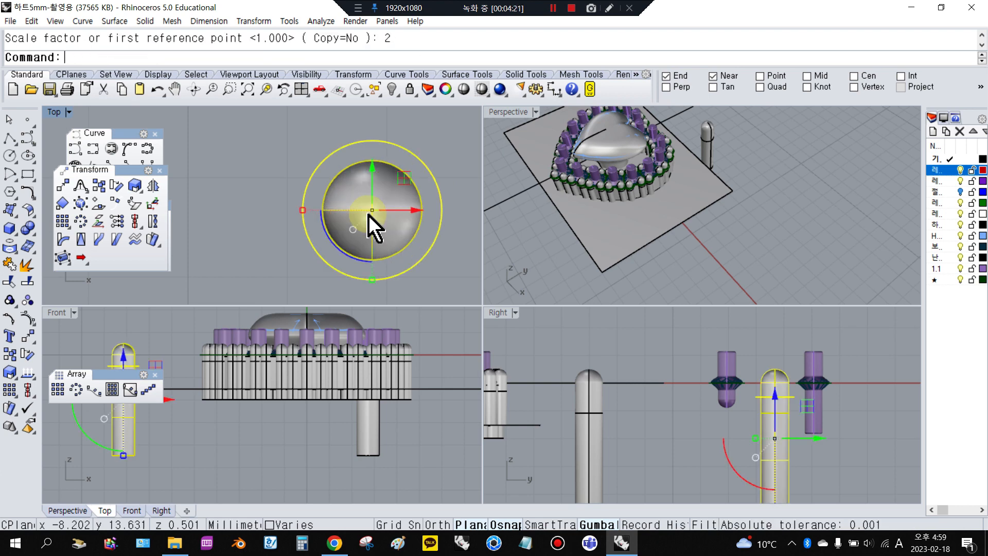
{"action": "left_click", "coordinate": [460, 133]}
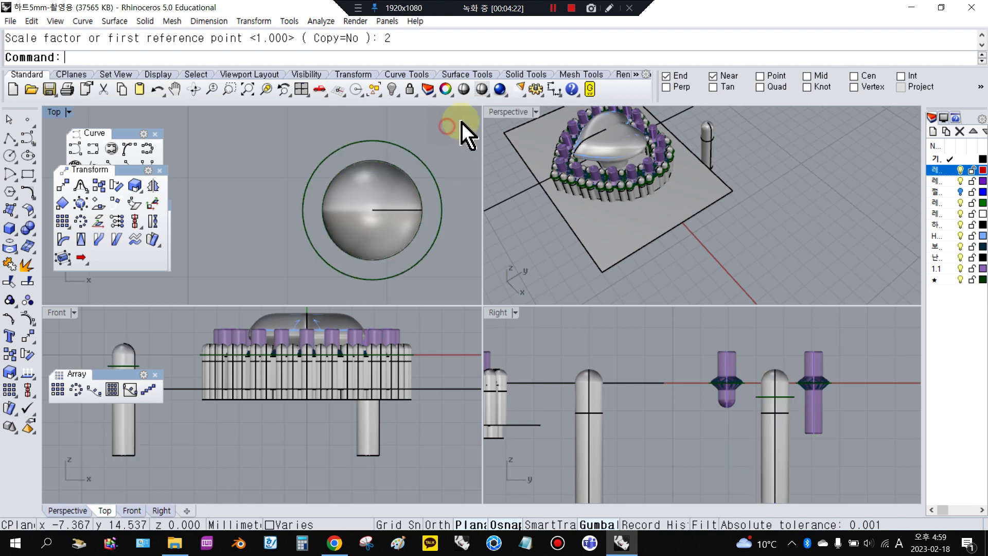
- Measure the diameter of the scaled prong copy with a linear dimension in the Top view
{"action": "left_click", "coordinate": [554, 89]}
{"action": "left_click", "coordinate": [441, 211]}
{"action": "left_click", "coordinate": [327, 213]}
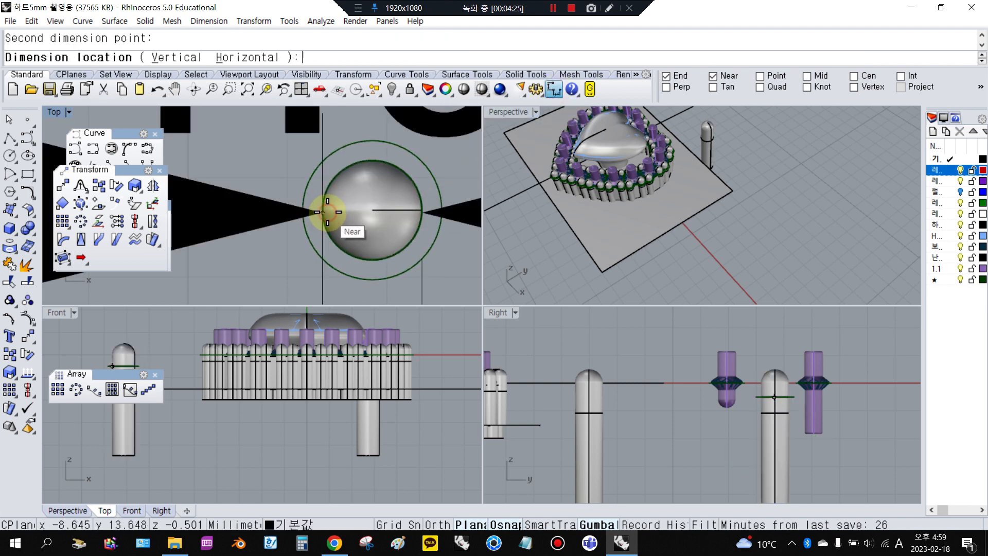
{"action": "scroll", "coordinate": [337, 210], "scroll_direction": "up", "scroll_amount": 1}
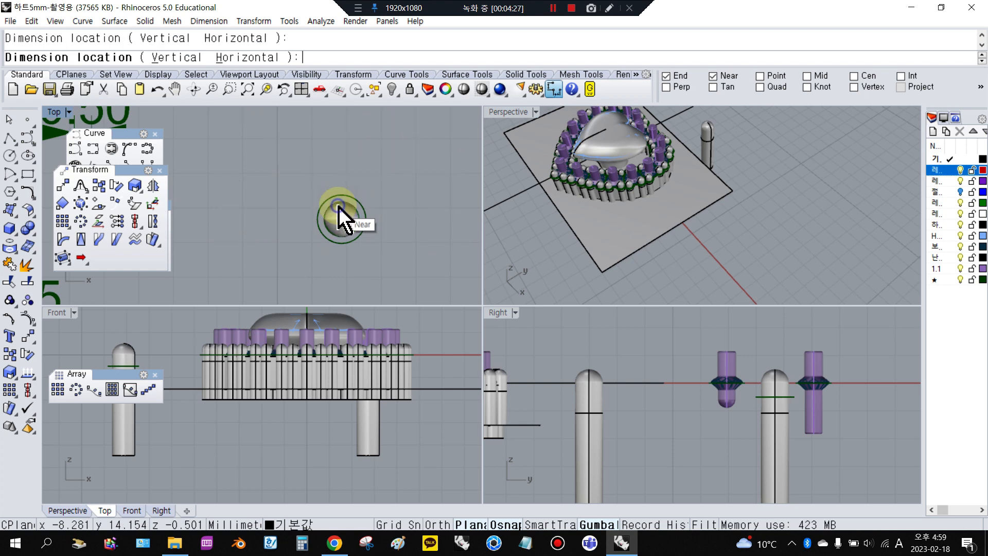
- Ungroup the scaled prong copy and move only its solid sideways, clear of its guide circles
{"action": "left_click", "coordinate": [336, 211]}
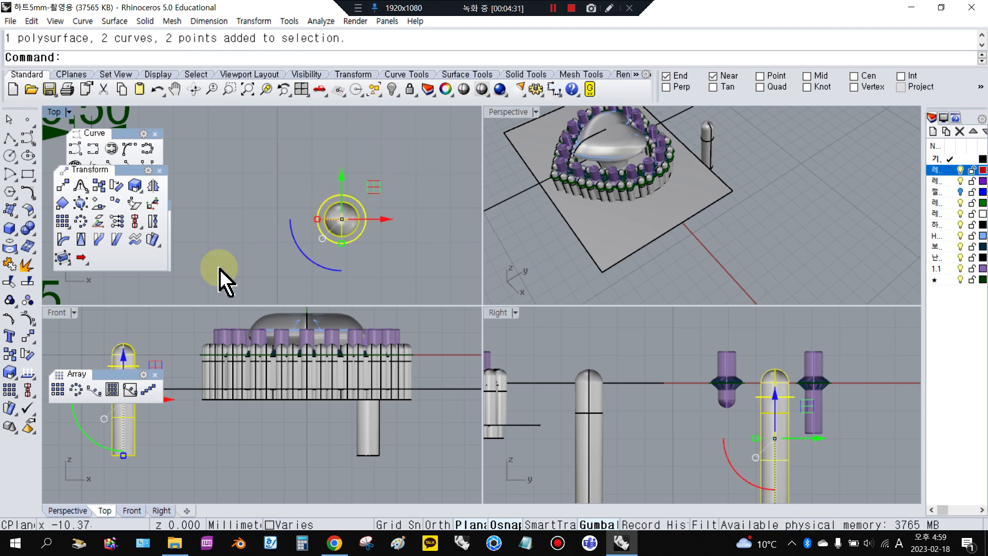
{"action": "left_click", "coordinate": [28, 309]}
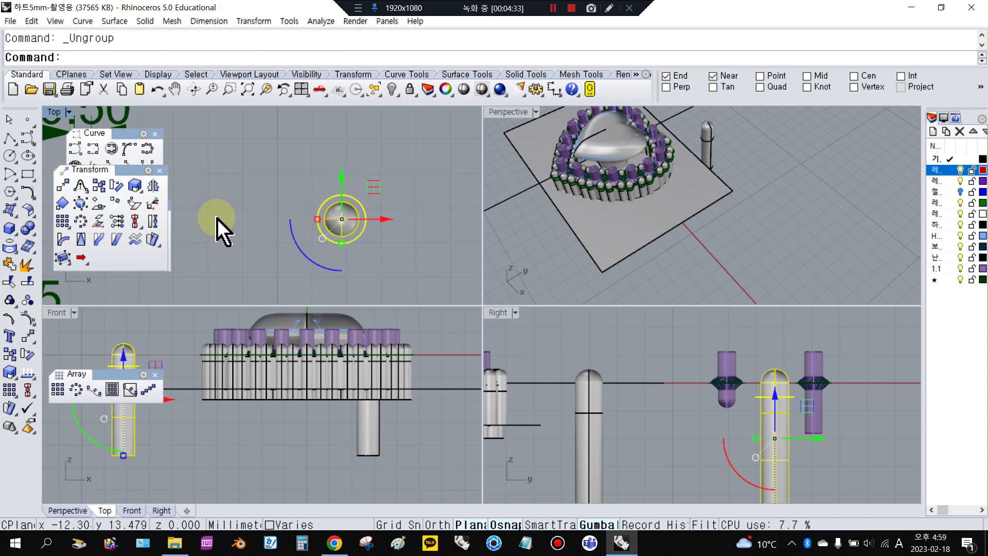
{"action": "left_click", "coordinate": [349, 216]}
{"action": "scroll", "coordinate": [335, 221], "scroll_direction": "down", "scroll_amount": 3}
{"action": "left_click_drag", "start_coordinate": [324, 222], "coordinate": [408, 229]}
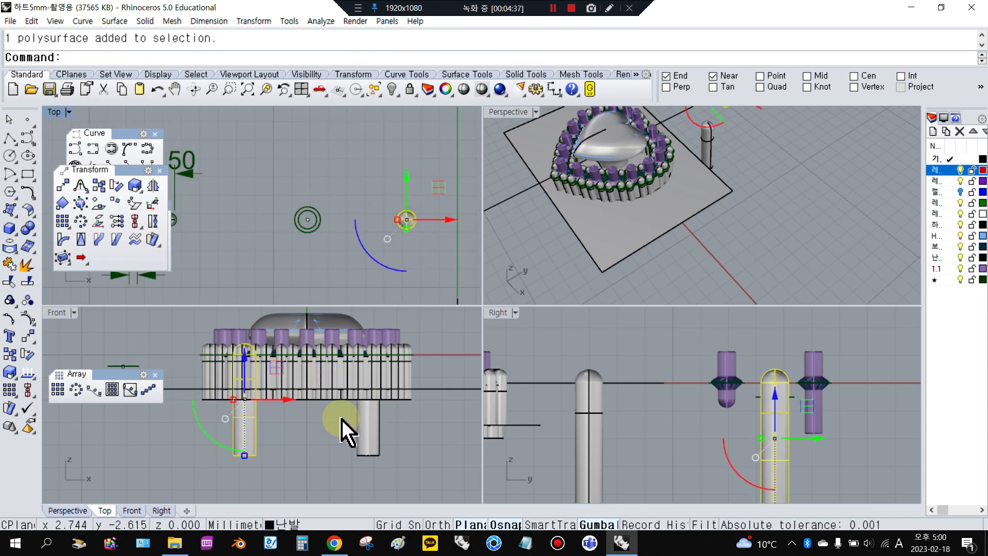
- Raise the large prong solid and bring it over the plate, just outside the upper-left edge of the heart halo
{"action": "scroll", "coordinate": [309, 453], "scroll_direction": "down", "scroll_amount": 4}
{"action": "left_click_drag", "start_coordinate": [259, 380], "coordinate": [269, 354]}
{"action": "scroll", "coordinate": [611, 288], "scroll_direction": "down", "scroll_amount": 4}
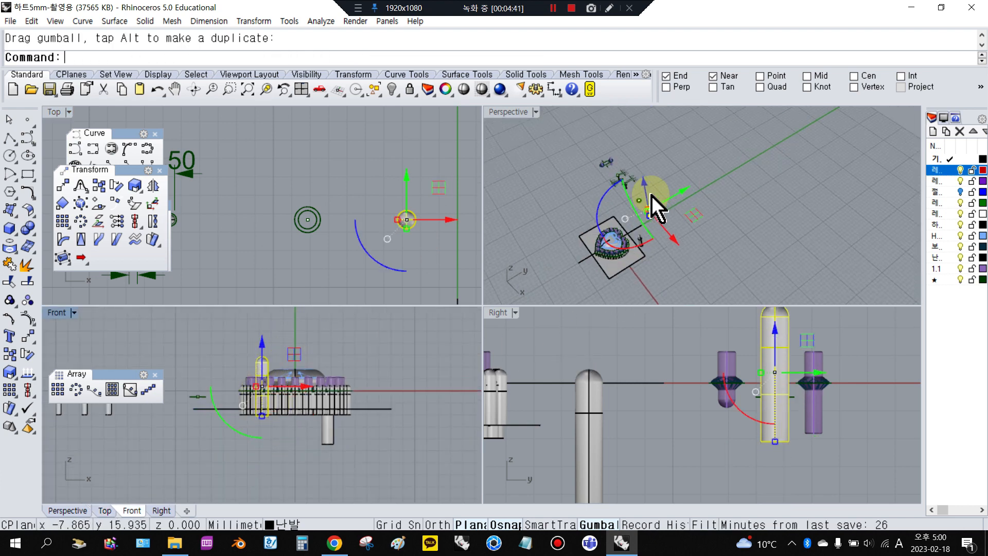
{"action": "mouse_move", "coordinate": [656, 205]}
{"action": "left_mouse_down"}
{"action": "mouse_move", "coordinate": [686, 199]}
{"action": "mouse_move", "coordinate": [655, 223]}
{"action": "mouse_move", "coordinate": [655, 215]}
{"action": "left_mouse_up"}
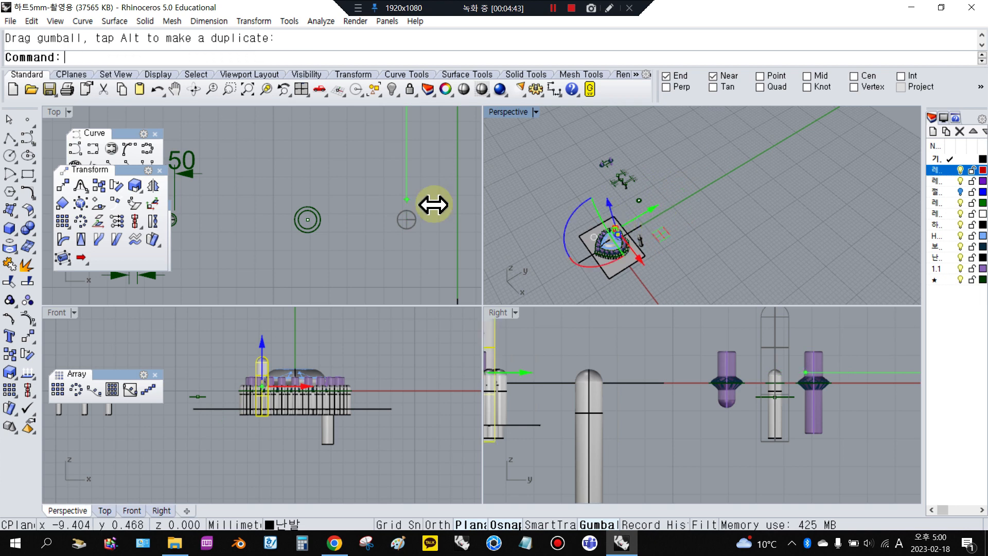
{"action": "scroll", "coordinate": [382, 192], "scroll_direction": "down", "scroll_amount": 4}
{"action": "scroll", "coordinate": [399, 260], "scroll_direction": "up", "scroll_amount": 5}
{"action": "scroll", "coordinate": [399, 259], "scroll_direction": "up", "scroll_amount": 3}
{"action": "scroll", "coordinate": [320, 188], "scroll_direction": "down", "scroll_amount": 1}
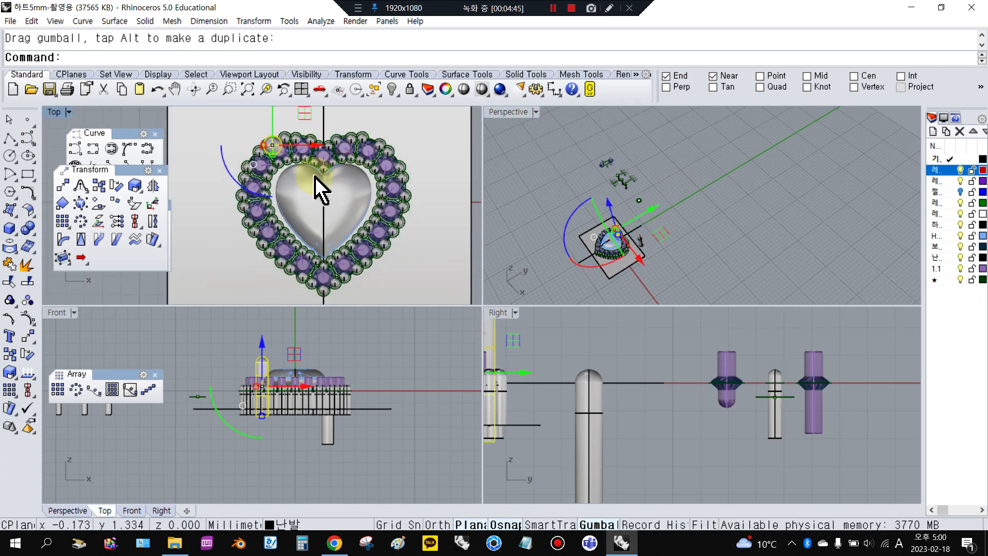
{"action": "left_click_drag", "start_coordinate": [298, 153], "coordinate": [221, 211]}
- Move the large prong by its top centre point onto the vertical centre line below the halo's bottom tip
{"action": "left_click", "coordinate": [28, 338]}
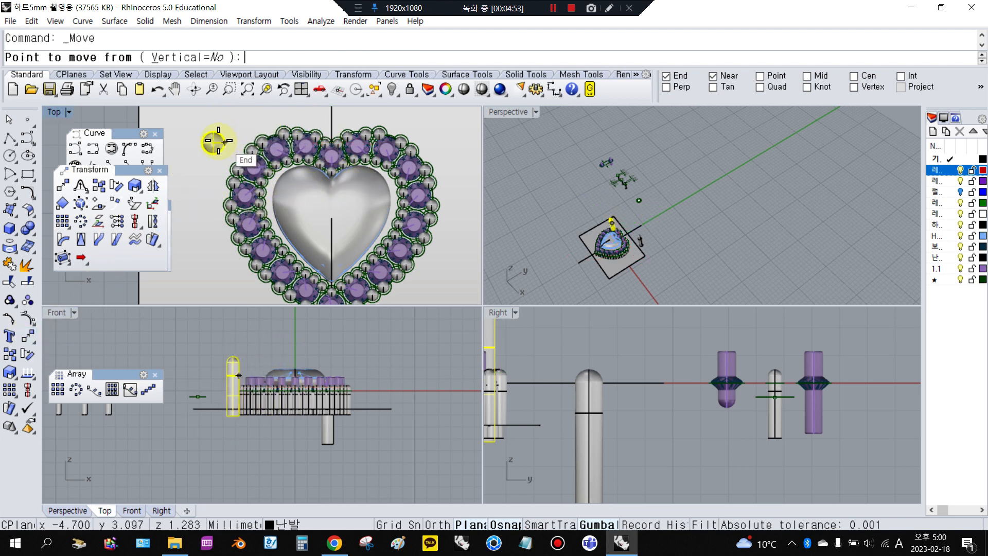
{"action": "left_click", "coordinate": [214, 141]}
{"action": "scroll", "coordinate": [231, 142], "scroll_direction": "down", "scroll_amount": 4}
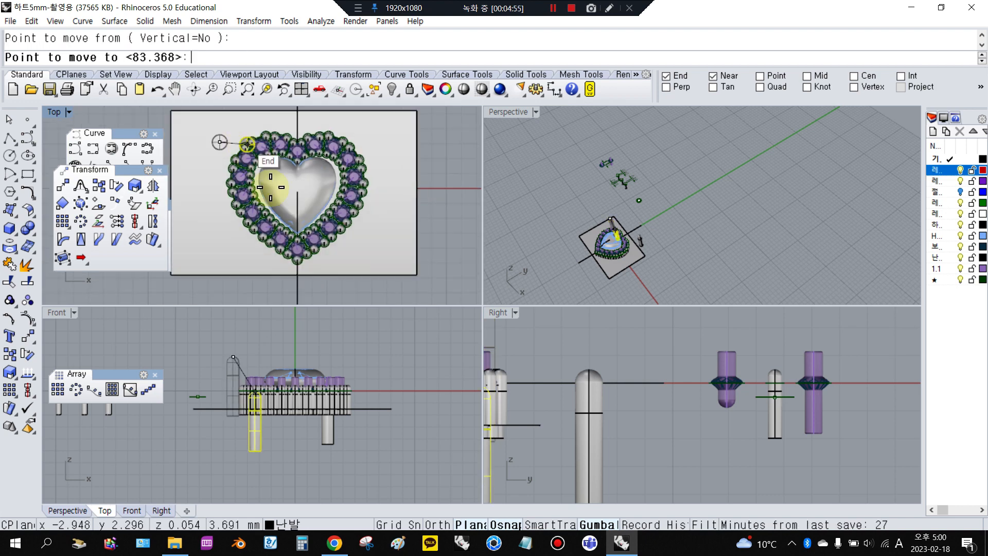
{"action": "scroll", "coordinate": [295, 313], "scroll_direction": "up", "scroll_amount": 2}
{"action": "scroll", "coordinate": [297, 298], "scroll_direction": "up", "scroll_amount": 4}
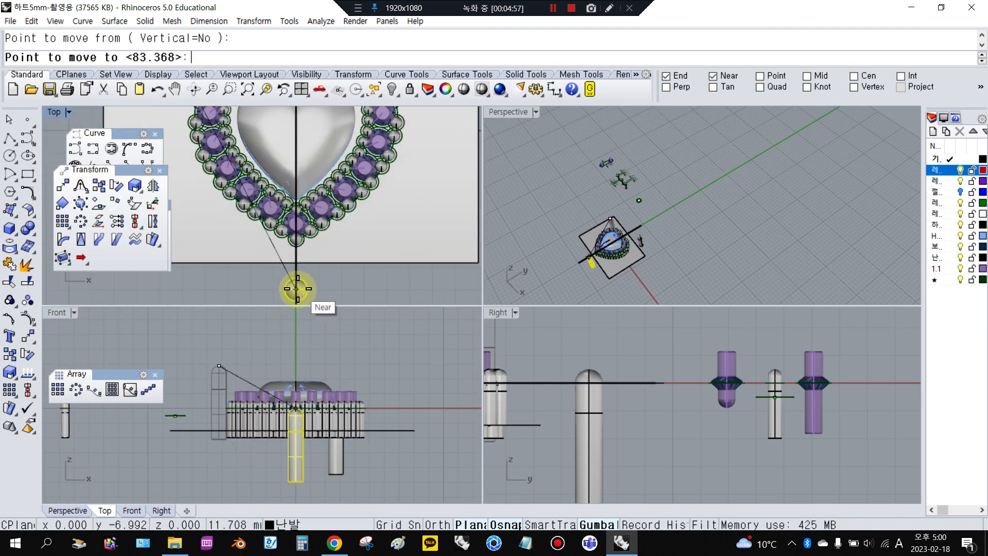
{"action": "left_click", "coordinate": [297, 288]}
{"action": "scroll", "coordinate": [346, 289], "scroll_direction": "down", "scroll_amount": 2}
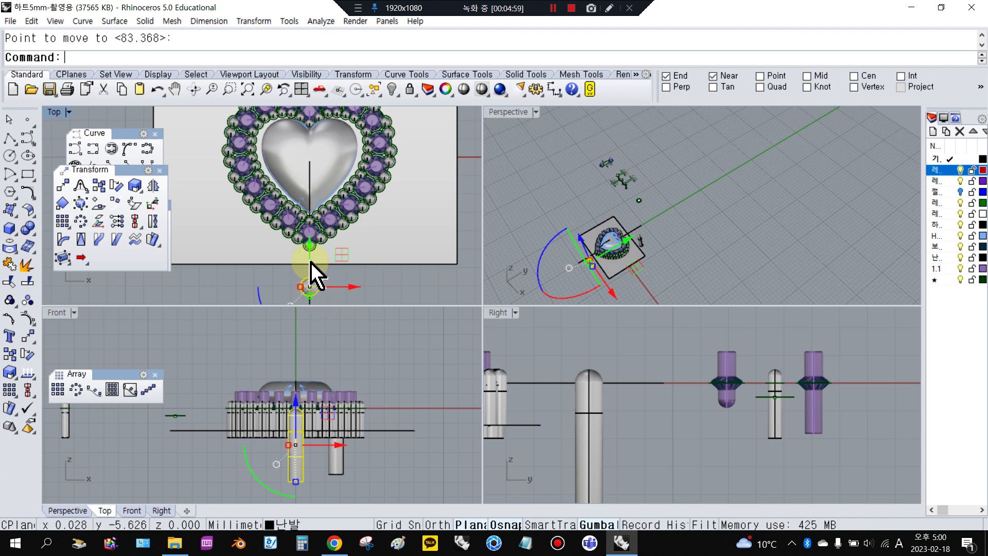
- Slide the large prong along the centre line to the heart stone's lower tip and raise it until its dome stands above the stone
{"action": "left_click_drag", "start_coordinate": [311, 263], "coordinate": [309, 220]}
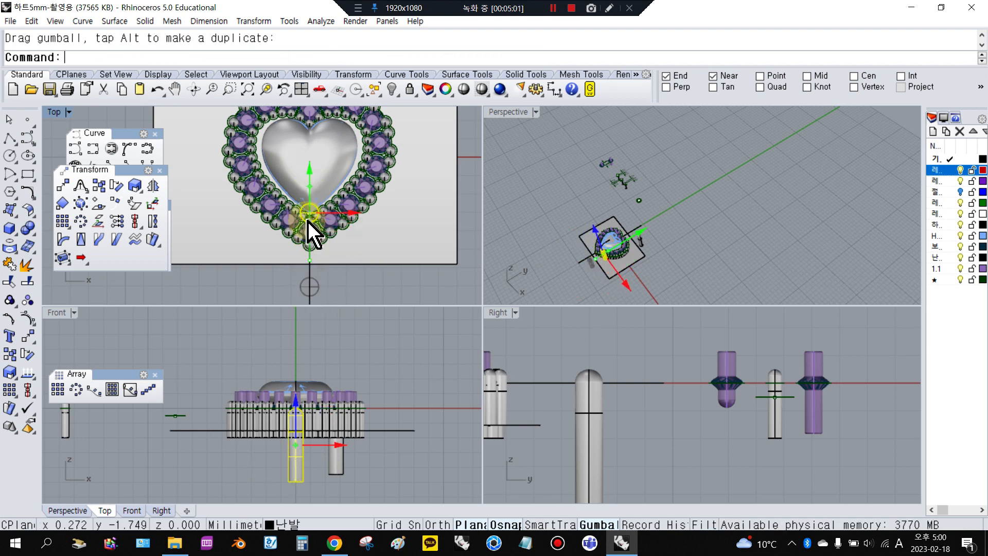
{"action": "left_click_drag", "start_coordinate": [297, 400], "coordinate": [296, 371]}
{"action": "scroll", "coordinate": [283, 404], "scroll_direction": "up", "scroll_amount": 3}
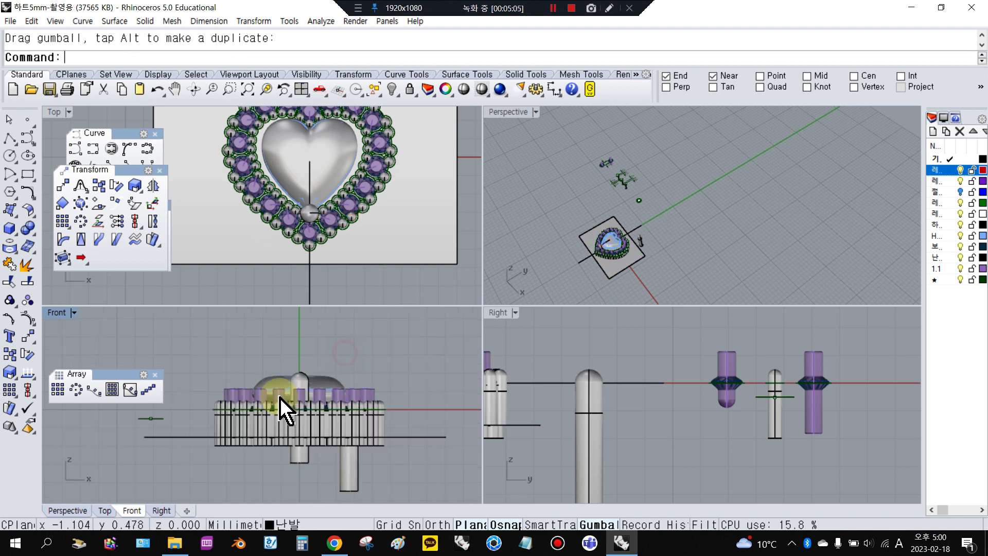
{"action": "left_click", "coordinate": [332, 369]}
{"action": "scroll", "coordinate": [554, 381], "scroll_direction": "down", "scroll_amount": 3}
{"action": "scroll", "coordinate": [552, 368], "scroll_direction": "up", "scroll_amount": 5}
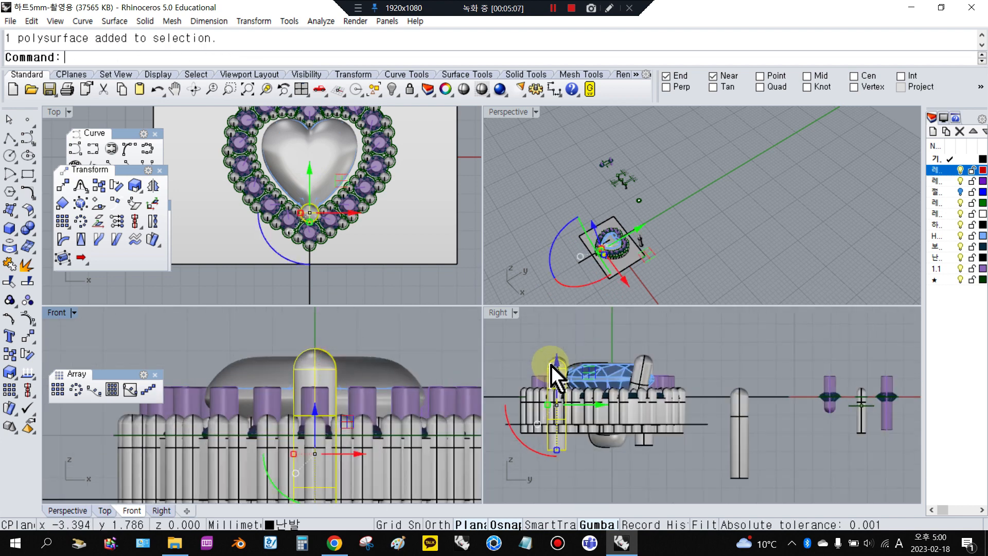
{"action": "mouse_move", "coordinate": [563, 410]}
{"action": "left_mouse_down"}
{"action": "mouse_move", "coordinate": [566, 396]}
{"action": "mouse_move", "coordinate": [573, 413]}
{"action": "left_mouse_up"}
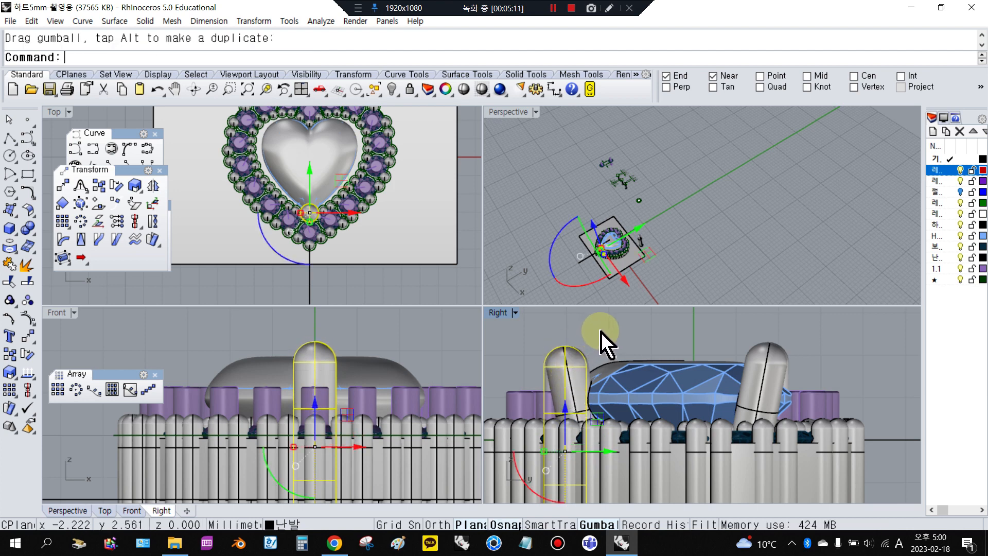
- Rotate the prong about 11 degrees around its top centre point in the Right view, so its base leans inward under the stone
{"action": "left_click", "coordinate": [28, 355]}
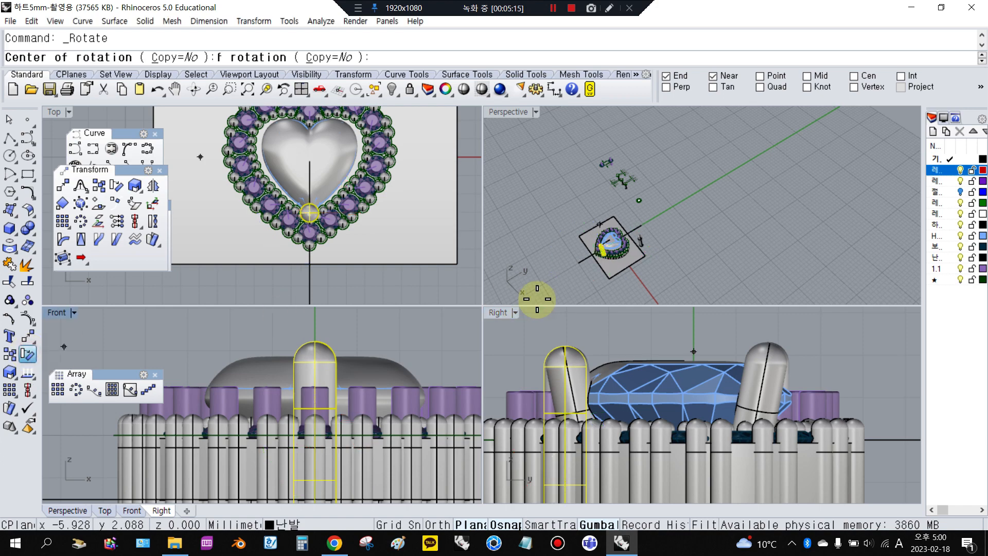
{"action": "left_click", "coordinate": [563, 346]}
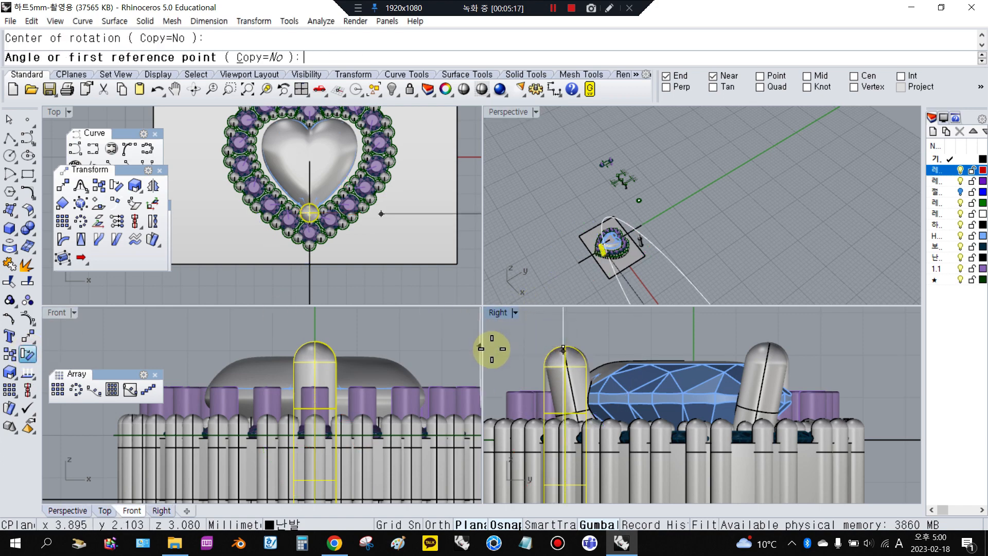
{"action": "scroll", "coordinate": [530, 340], "scroll_direction": "up", "scroll_amount": 2}
{"action": "right_click_drag", "start_coordinate": [516, 341], "coordinate": [679, 327]}
{"action": "scroll", "coordinate": [669, 332], "scroll_direction": "down", "scroll_amount": 3}
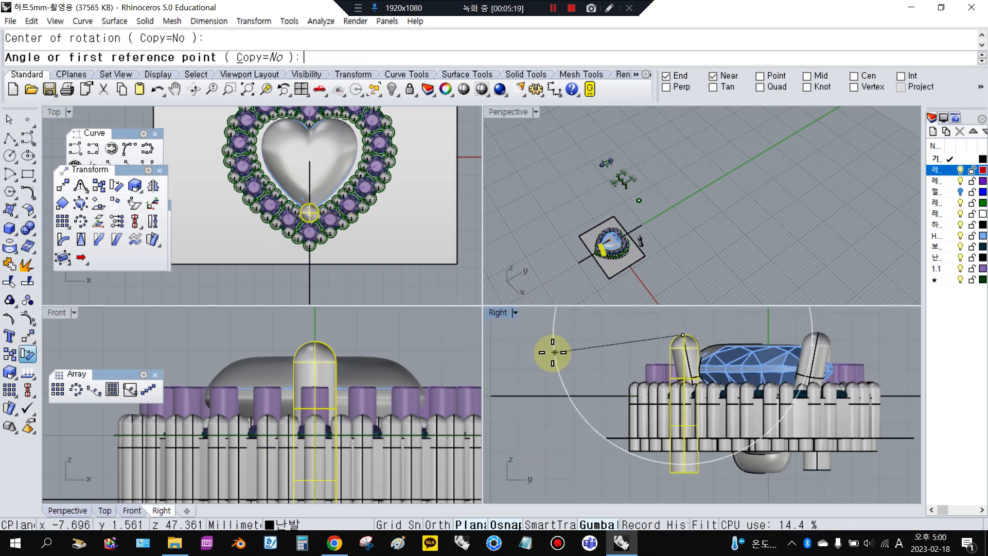
{"action": "left_click", "coordinate": [525, 385]}
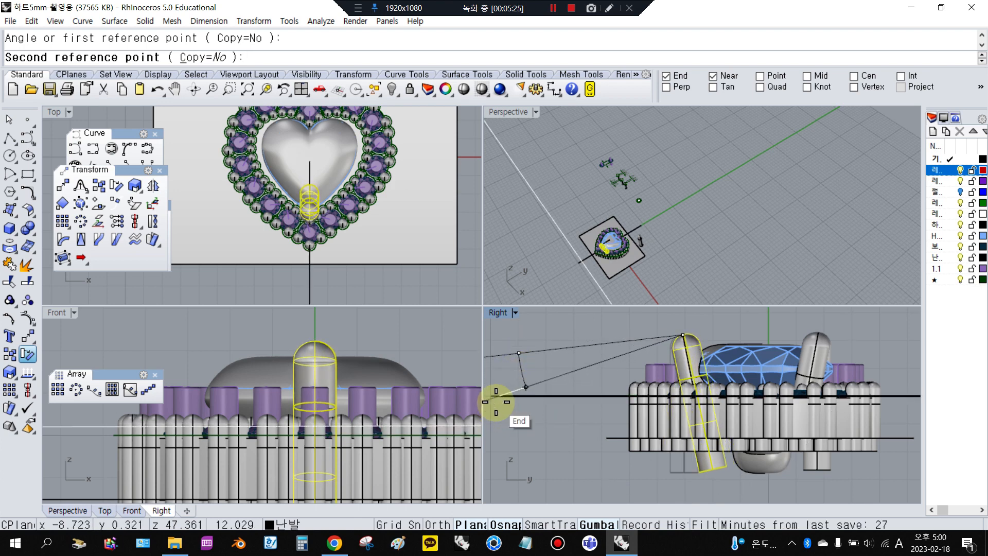
{"action": "left_click", "coordinate": [495, 398]}
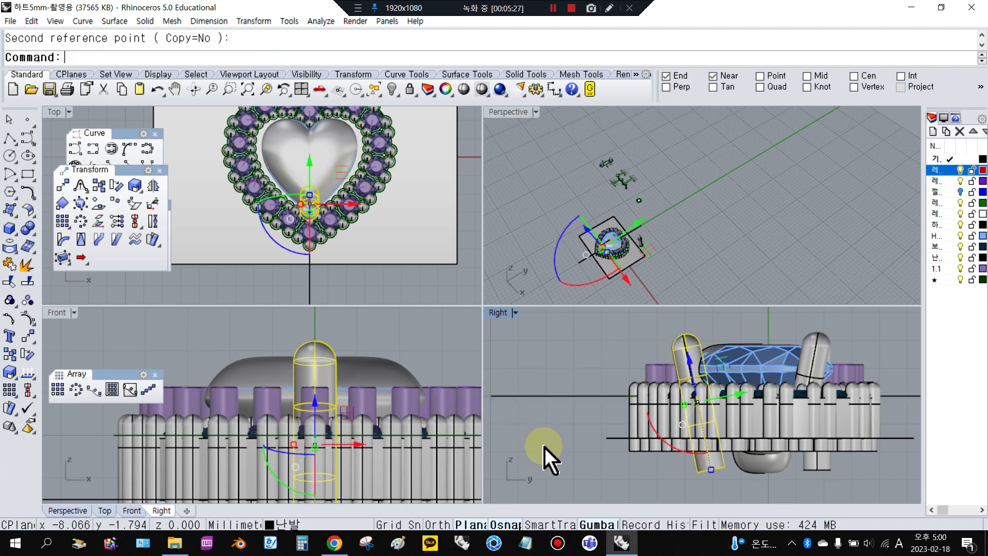
- Rotate a copy of the tilted prong about 112 degrees around the heart's centre in the Top view, to the stone's upper-right edge
{"action": "scroll", "coordinate": [315, 223], "scroll_direction": "down", "scroll_amount": 2}
{"action": "scroll", "coordinate": [327, 202], "scroll_direction": "up", "scroll_amount": 4}
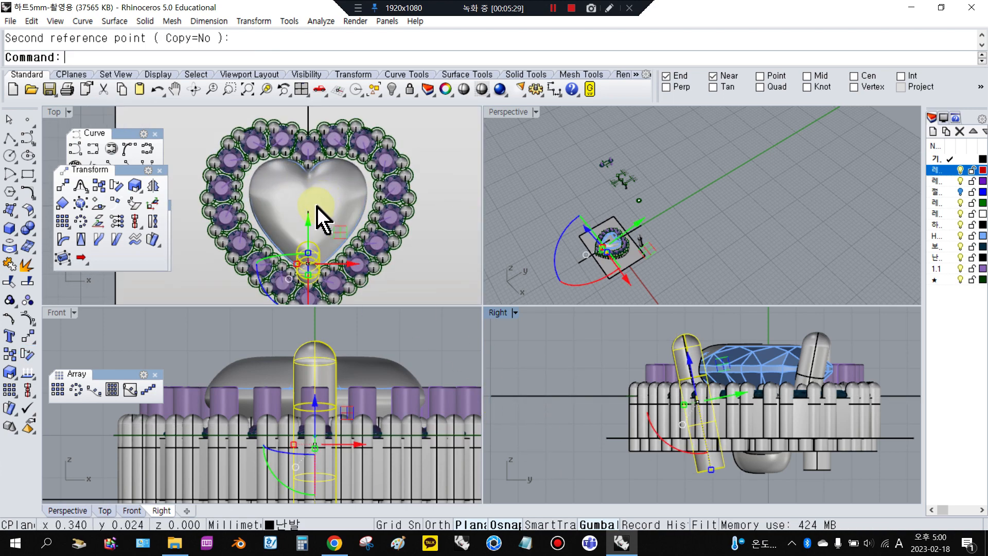
{"action": "scroll", "coordinate": [317, 206], "scroll_direction": "down", "scroll_amount": 2}
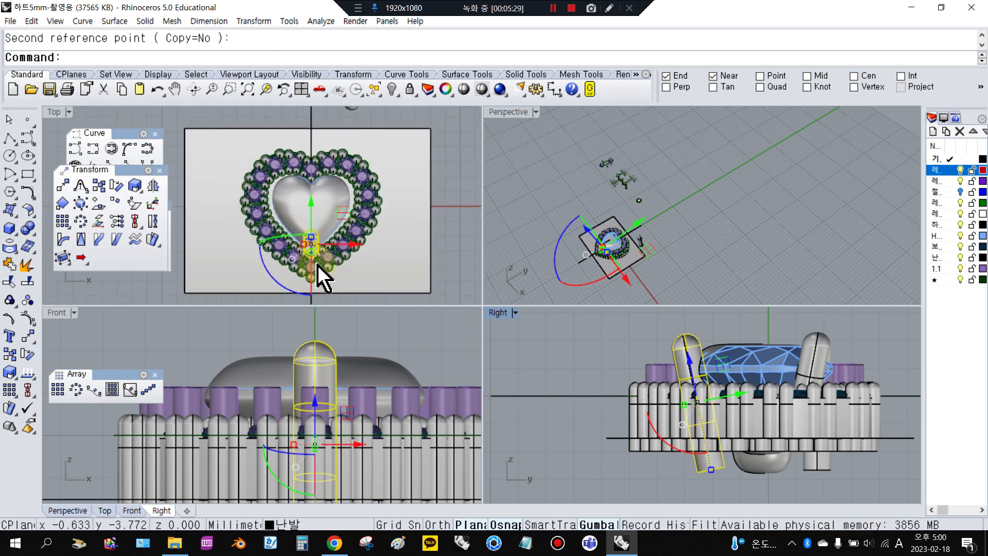
{"action": "left_click", "coordinate": [28, 356]}
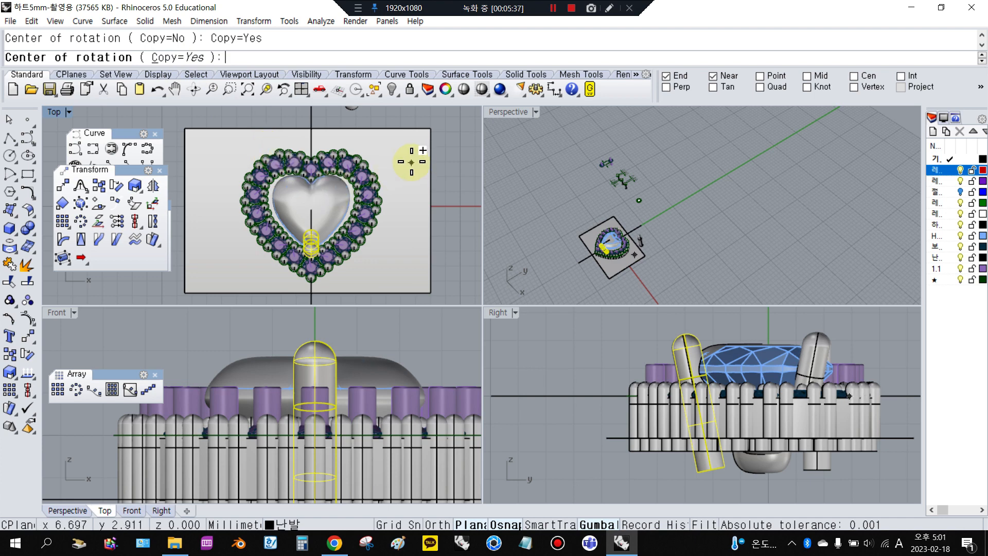
{"action": "left_click", "coordinate": [311, 210]}
{"action": "scroll", "coordinate": [319, 232], "scroll_direction": "down", "scroll_amount": 2}
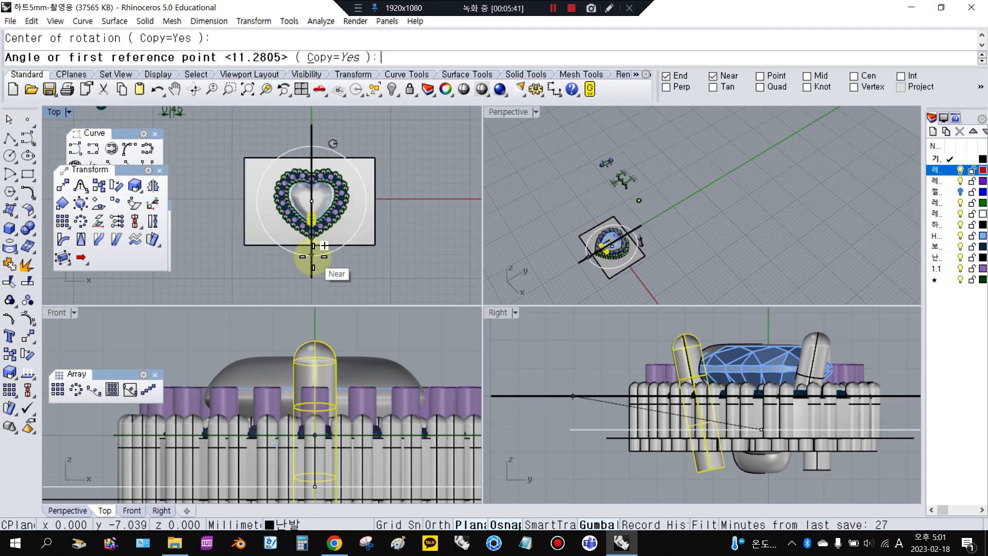
{"action": "left_click", "coordinate": [325, 277]}
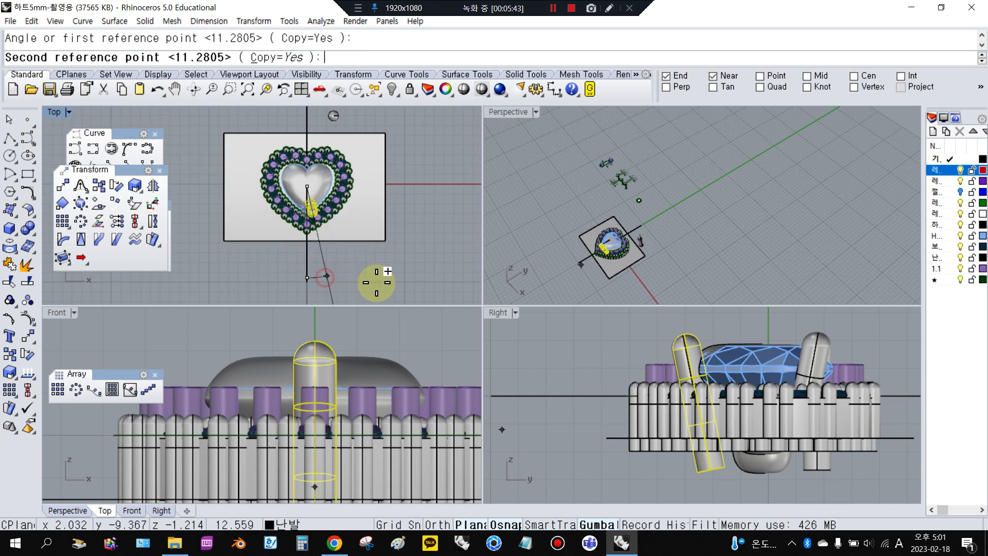
{"action": "left_click", "coordinate": [431, 136]}
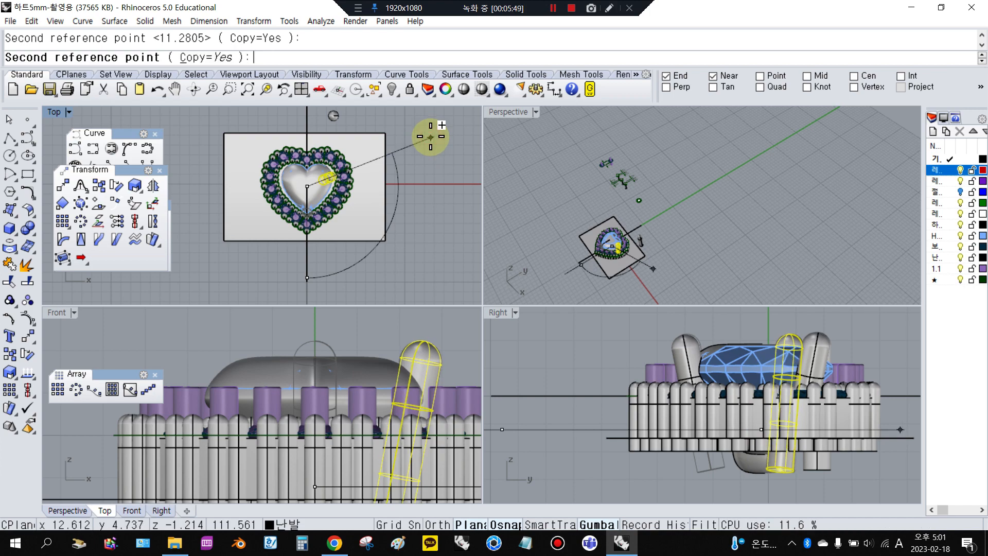
{"action": "key", "text": "Return"}
{"action": "scroll", "coordinate": [337, 175], "scroll_direction": "up", "scroll_amount": 8}
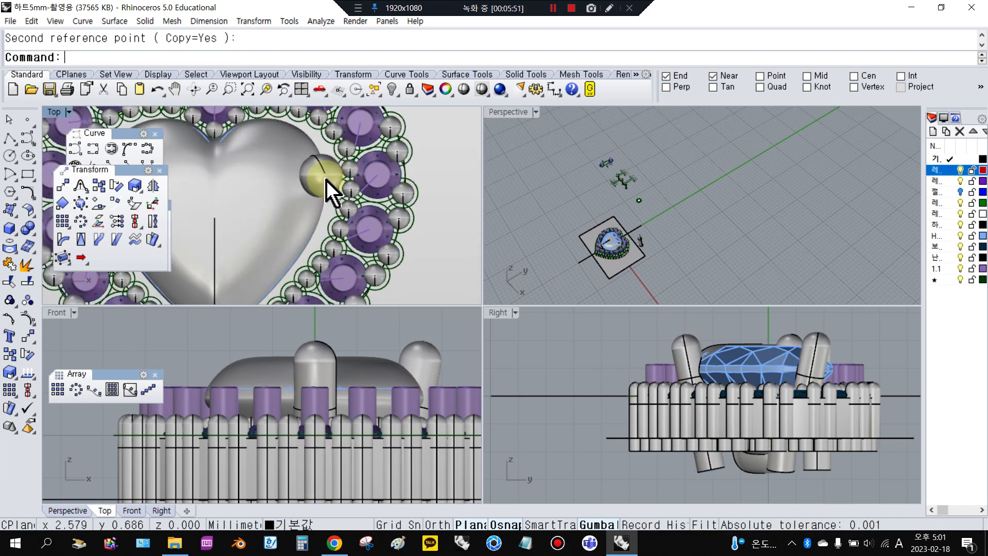
- Nudge the copied prong outward and slightly along the stone's upper-right edge, so it sits between the stone and the halo
{"action": "left_click", "coordinate": [329, 190]}
{"action": "scroll", "coordinate": [618, 227], "scroll_direction": "up", "scroll_amount": 10}
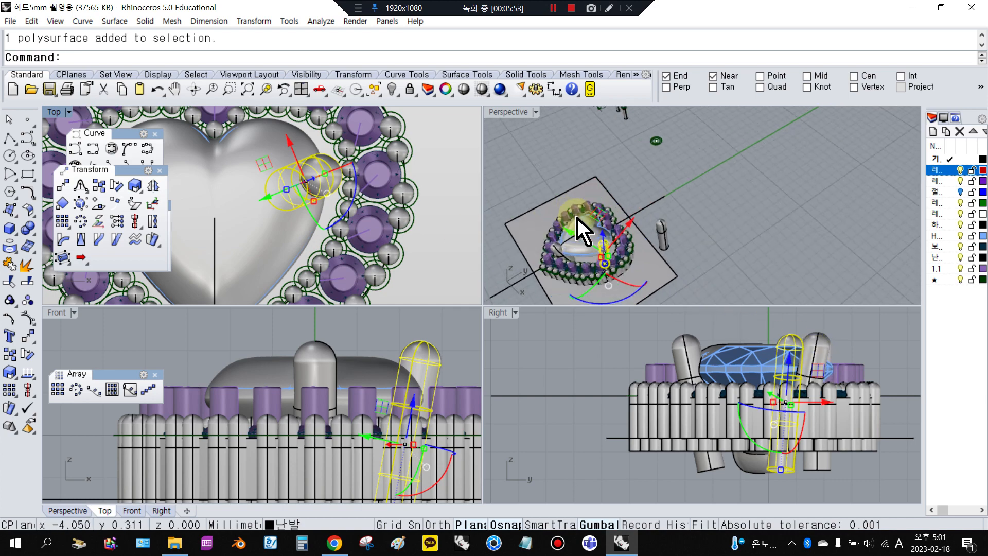
{"action": "scroll", "coordinate": [664, 226], "scroll_direction": "down", "scroll_amount": 8}
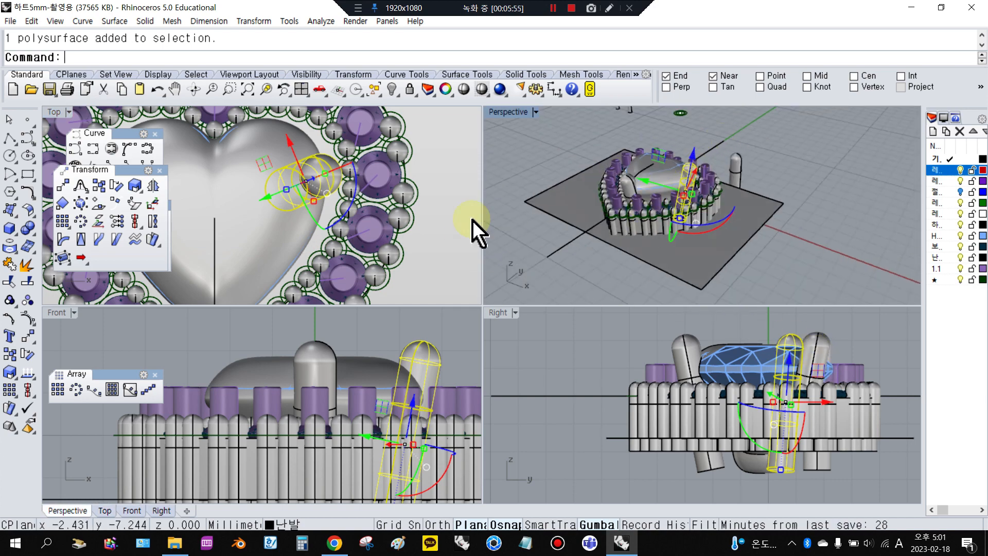
{"action": "scroll", "coordinate": [297, 190], "scroll_direction": "down", "scroll_amount": 4}
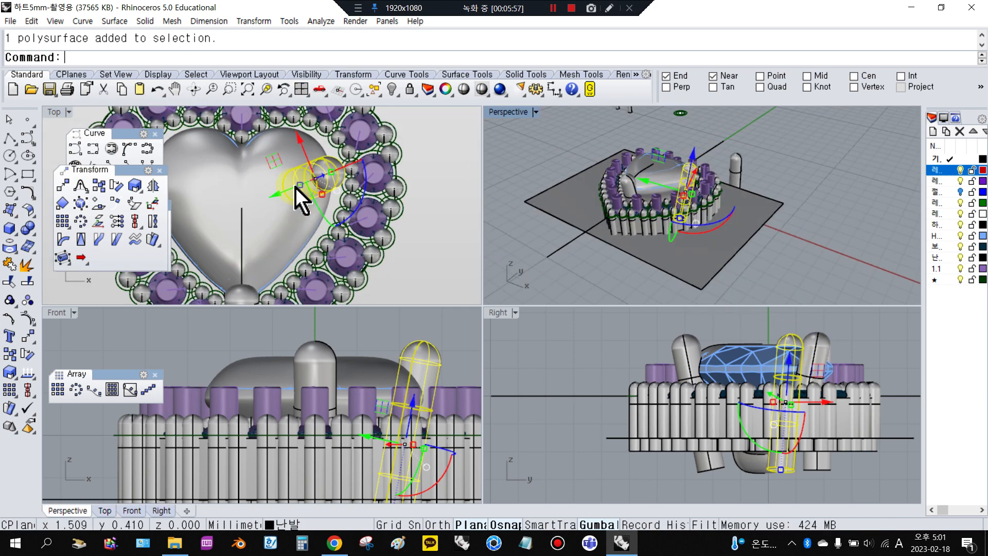
{"action": "scroll", "coordinate": [294, 212], "scroll_direction": "up", "scroll_amount": 2}
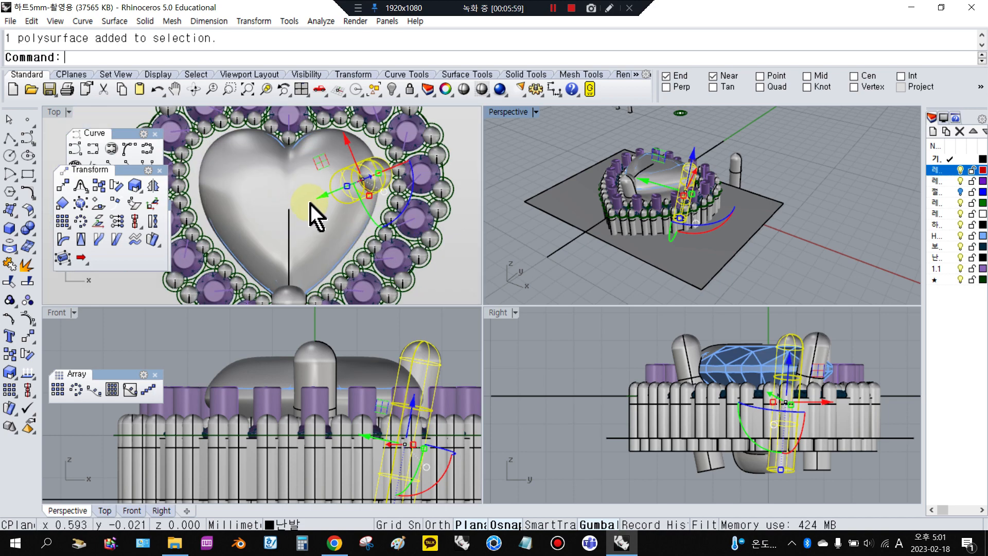
{"action": "left_click_drag", "start_coordinate": [322, 197], "coordinate": [340, 235]}
{"action": "left_click_drag", "start_coordinate": [353, 145], "coordinate": [352, 140]}
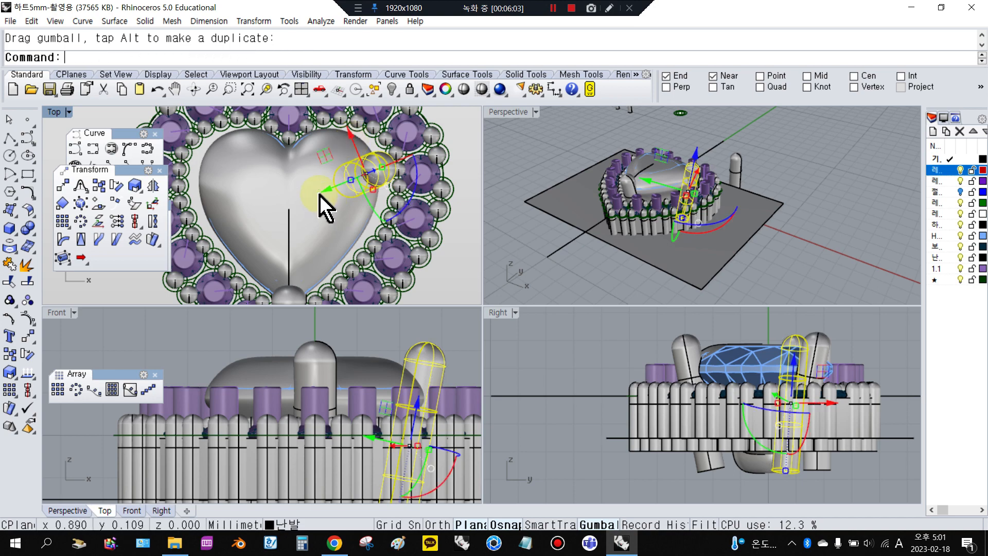
{"action": "left_click_drag", "start_coordinate": [327, 195], "coordinate": [332, 195]}
{"action": "scroll", "coordinate": [340, 180], "scroll_direction": "down", "scroll_amount": 2}
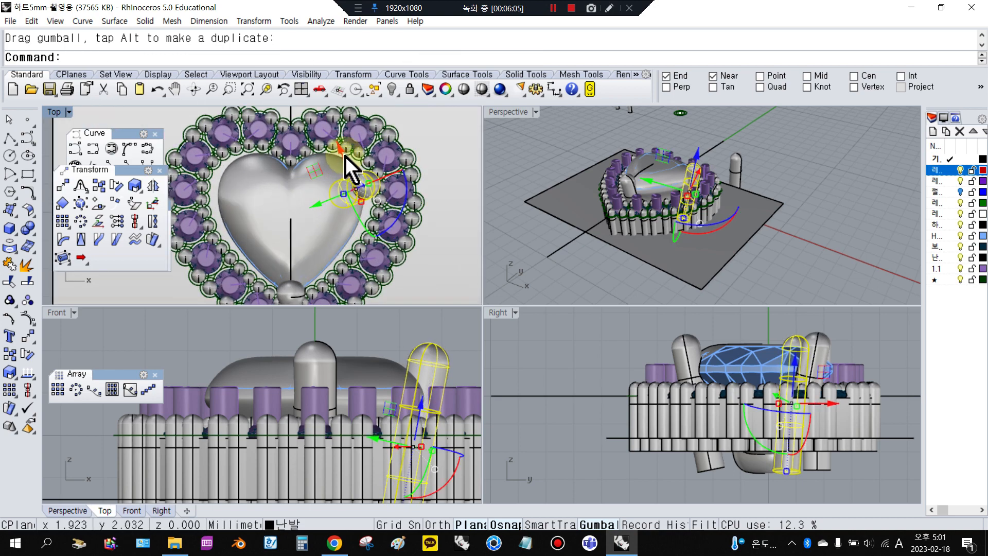
{"action": "left_click_drag", "start_coordinate": [343, 156], "coordinate": [346, 160]}
{"action": "scroll", "coordinate": [347, 159], "scroll_direction": "down", "scroll_amount": 1}
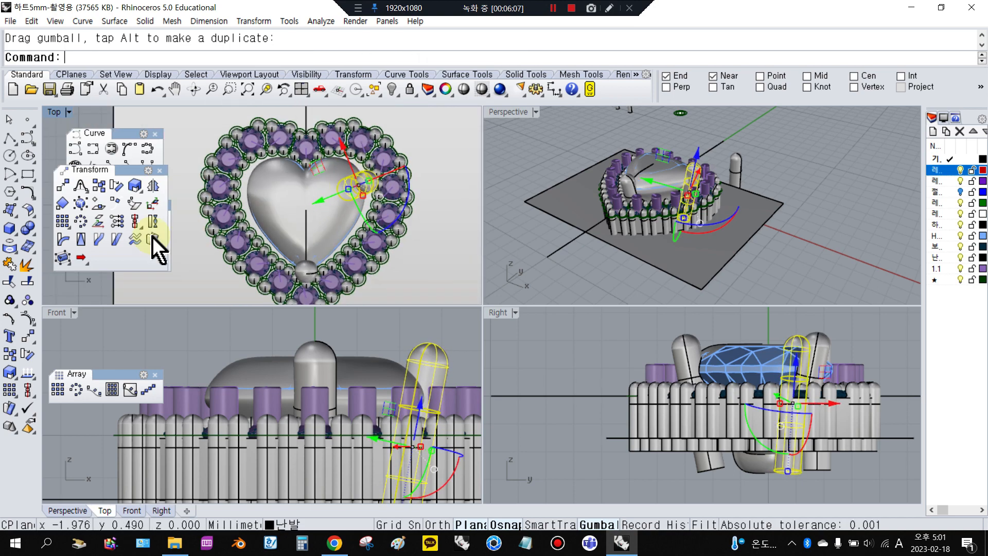
- Mirror the tilted upper-right prong across the pendant's vertical centre line in the Top view, keeping the original
{"action": "left_click", "coordinate": [152, 185]}
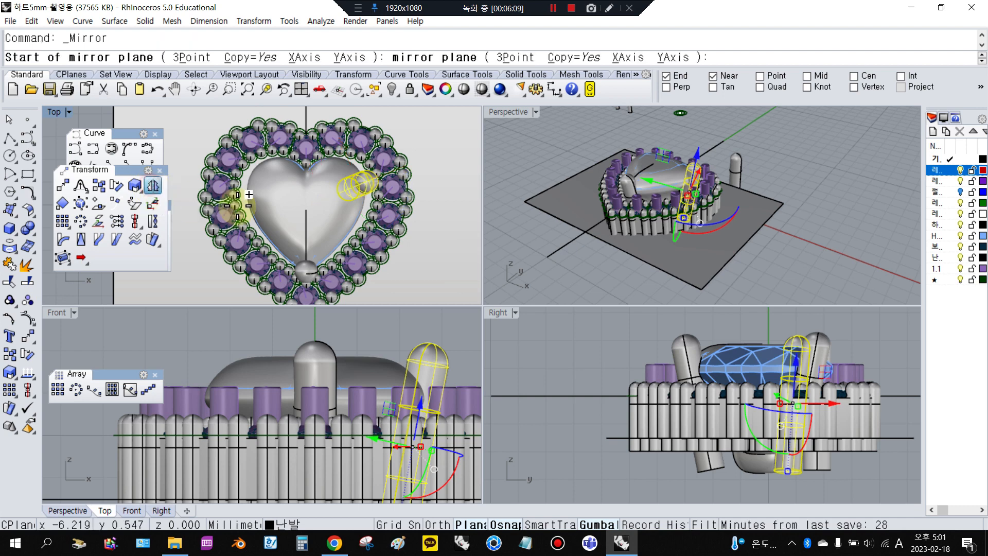
{"action": "scroll", "coordinate": [293, 164], "scroll_direction": "down", "scroll_amount": 2}
{"action": "left_click", "coordinate": [287, 123]}
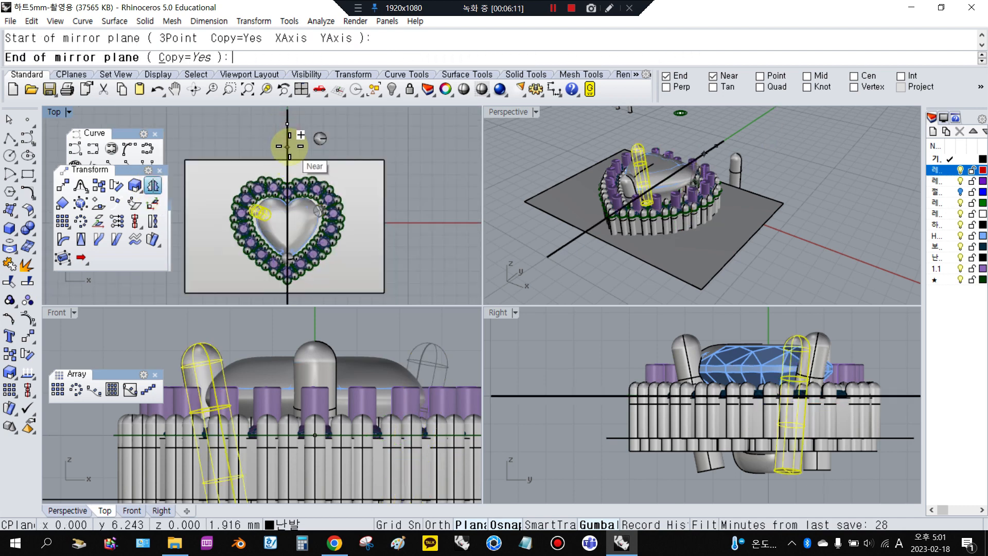
{"action": "left_click", "coordinate": [288, 146]}
{"action": "left_click", "coordinate": [405, 150]}
{"action": "scroll", "coordinate": [278, 234], "scroll_direction": "up", "scroll_amount": 2}
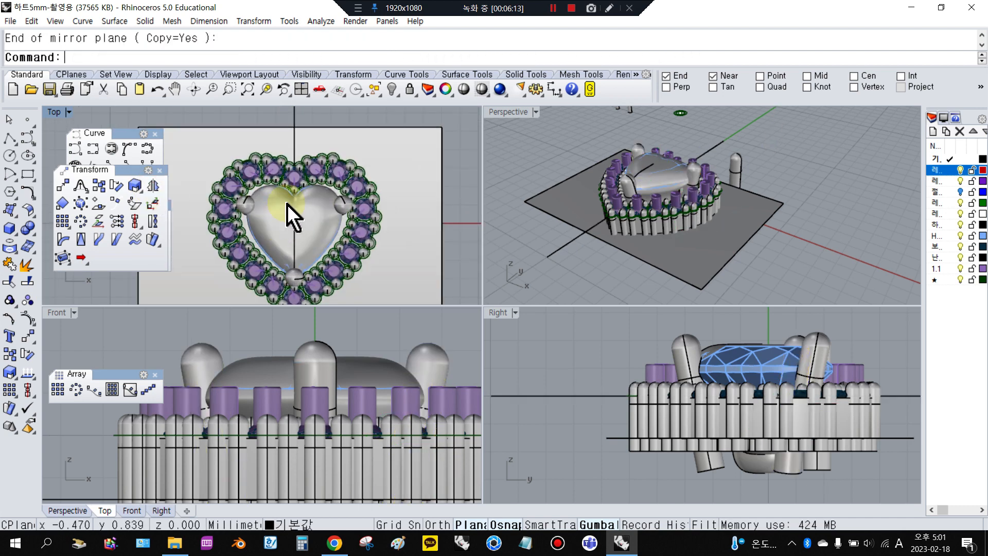
- Examine the three prongs around the heart stone in shaded display and compare them with the neighbouring heart pendant models
{"action": "left_click", "coordinate": [470, 96]}
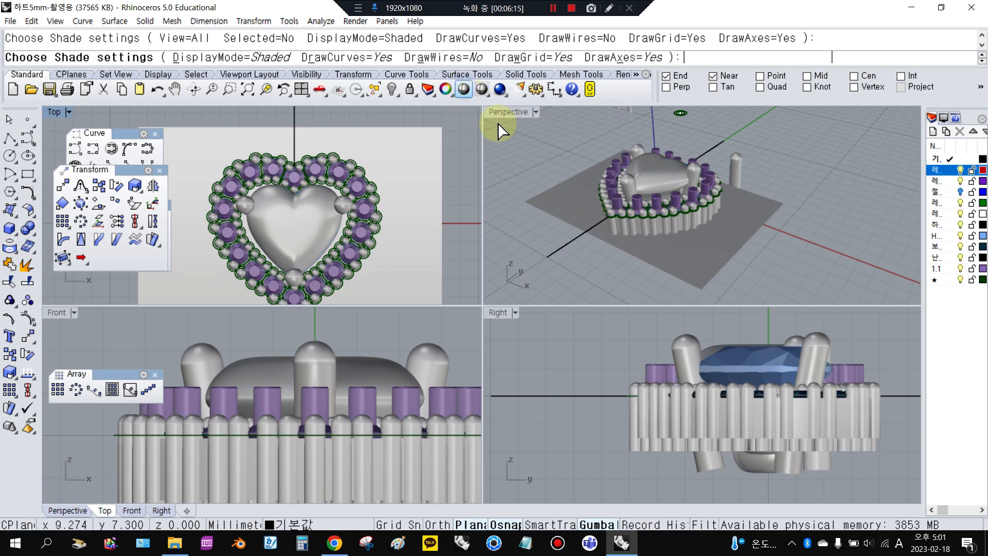
{"action": "mouse_move", "coordinate": [551, 191]}
{"action": "right_mouse_down"}
{"action": "mouse_move", "coordinate": [592, 257]}
{"action": "mouse_move", "coordinate": [637, 124]}
{"action": "mouse_move", "coordinate": [662, 281]}
{"action": "mouse_move", "coordinate": [677, 273]}
{"action": "mouse_move", "coordinate": [656, 110]}
{"action": "mouse_move", "coordinate": [651, 286]}
{"action": "right_mouse_up"}
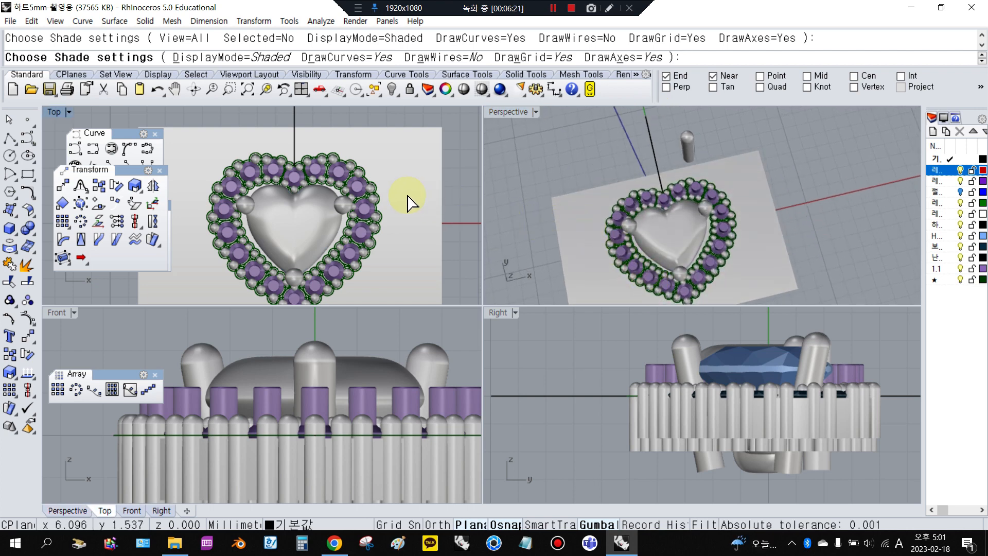
{"action": "scroll", "coordinate": [408, 203], "scroll_direction": "down", "scroll_amount": 10}
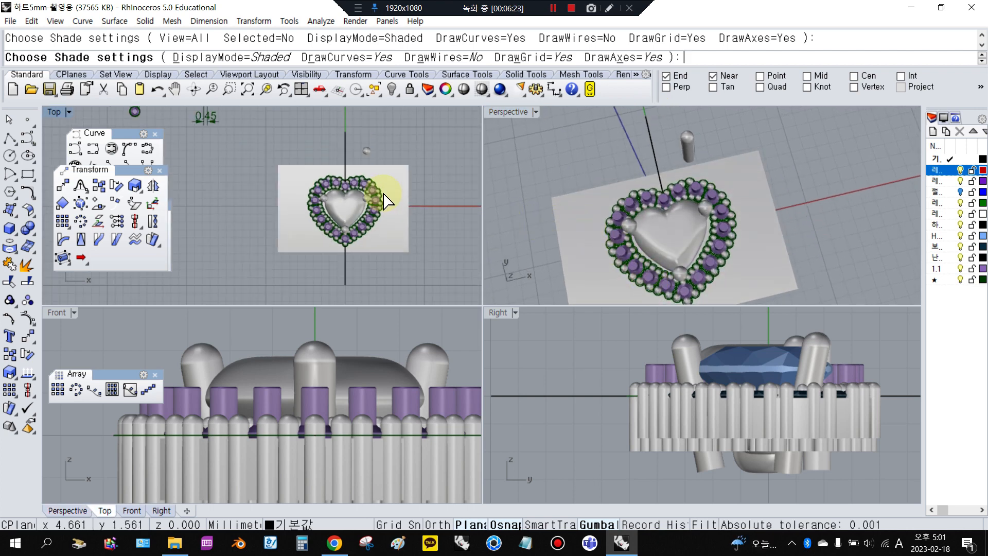
{"action": "scroll", "coordinate": [329, 221], "scroll_direction": "up", "scroll_amount": 8}
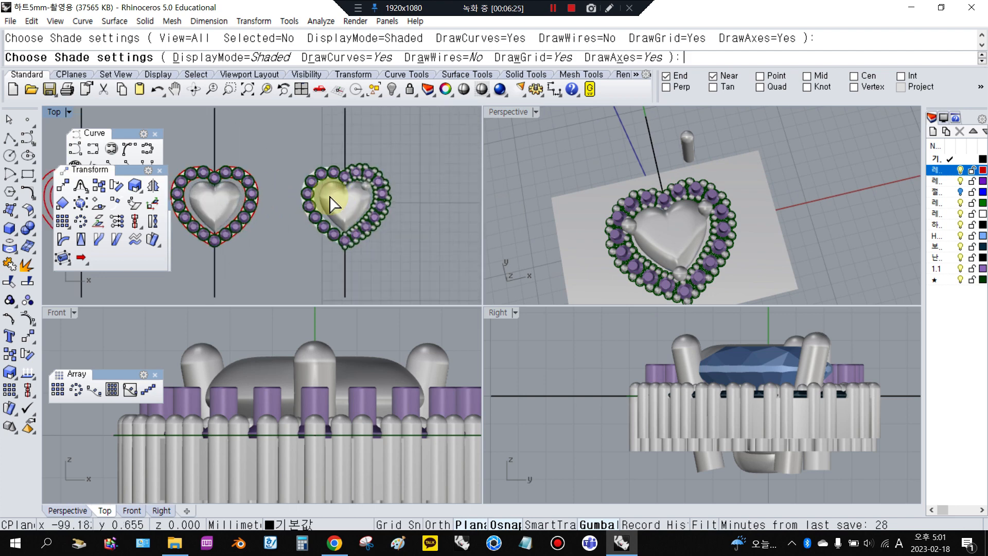
{"action": "scroll", "coordinate": [340, 204], "scroll_direction": "down", "scroll_amount": 4}
{"action": "scroll", "coordinate": [346, 215], "scroll_direction": "up", "scroll_amount": 5}
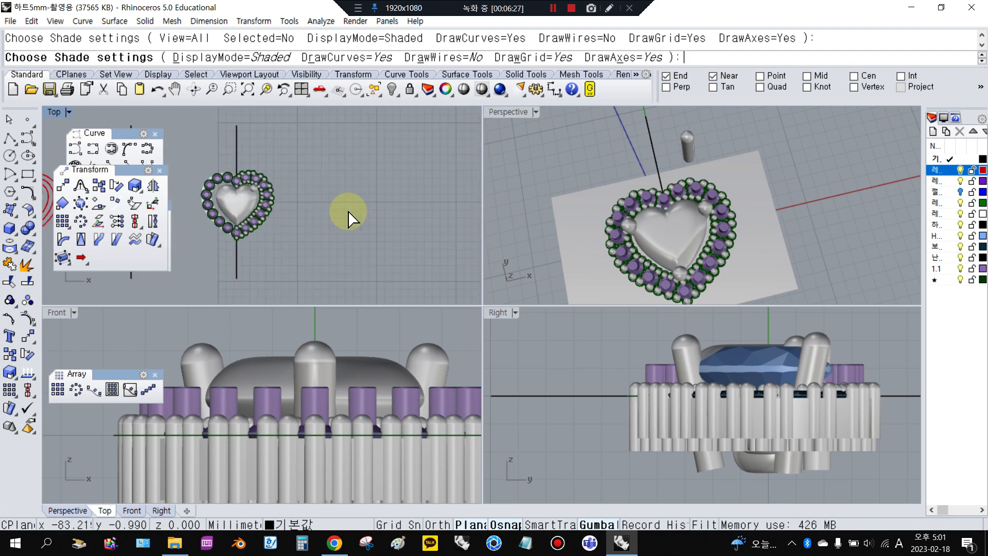
{"action": "scroll", "coordinate": [247, 222], "scroll_direction": "down", "scroll_amount": 12}
{"action": "scroll", "coordinate": [420, 213], "scroll_direction": "up", "scroll_amount": 9}
{"action": "scroll", "coordinate": [430, 219], "scroll_direction": "up", "scroll_amount": 4}
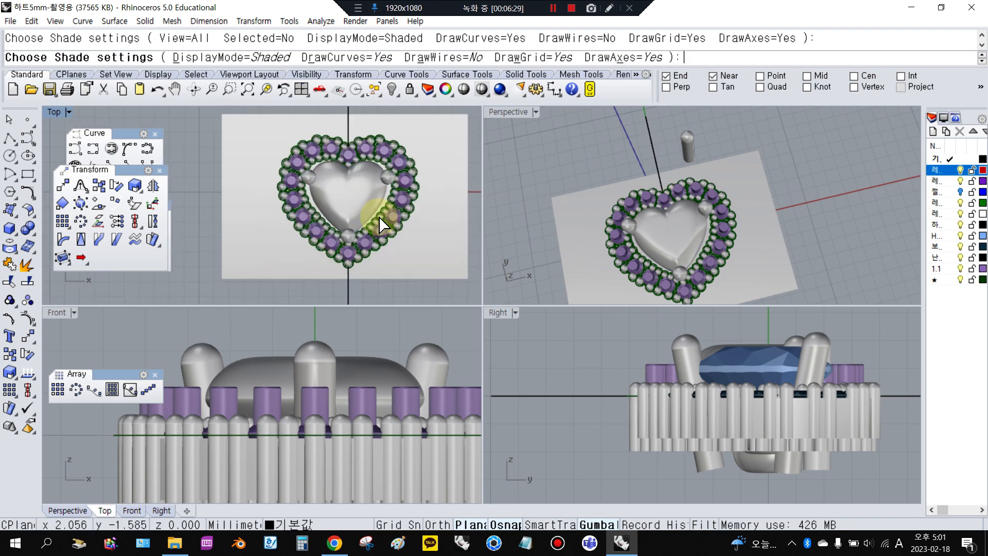
{"action": "scroll", "coordinate": [227, 227], "scroll_direction": "down", "scroll_amount": 5}
{"action": "scroll", "coordinate": [454, 219], "scroll_direction": "up", "scroll_amount": 8}
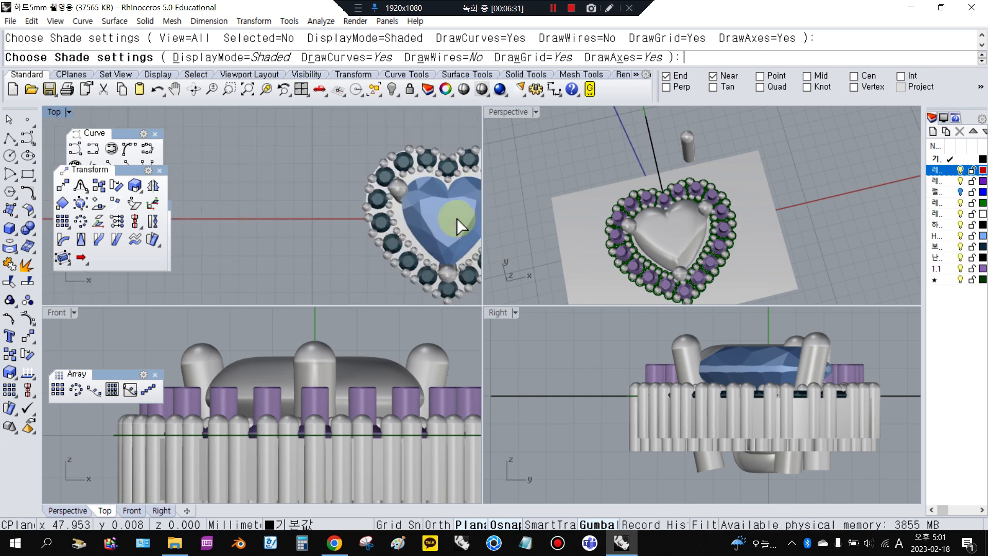
- Examine the underside of the finished heart pendant in the Perspective view
{"action": "left_click", "coordinate": [425, 216]}
{"action": "scroll", "coordinate": [721, 223], "scroll_direction": "down", "scroll_amount": 12}
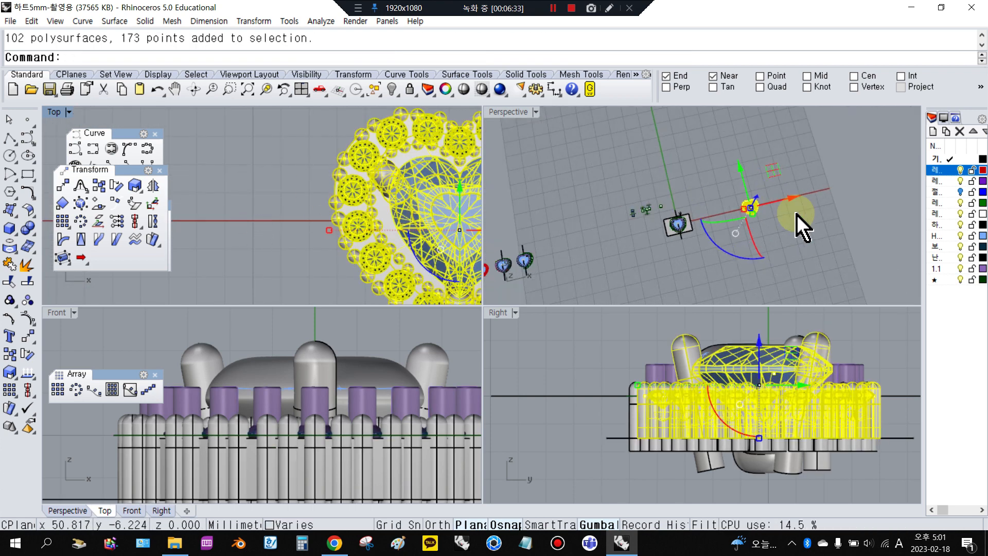
{"action": "scroll", "coordinate": [801, 220], "scroll_direction": "up", "scroll_amount": 6}
{"action": "right_click_drag", "start_coordinate": [667, 189], "coordinate": [615, 186]}
{"action": "left_click", "coordinate": [600, 154]}
{"action": "scroll", "coordinate": [647, 216], "scroll_direction": "up", "scroll_amount": 10}
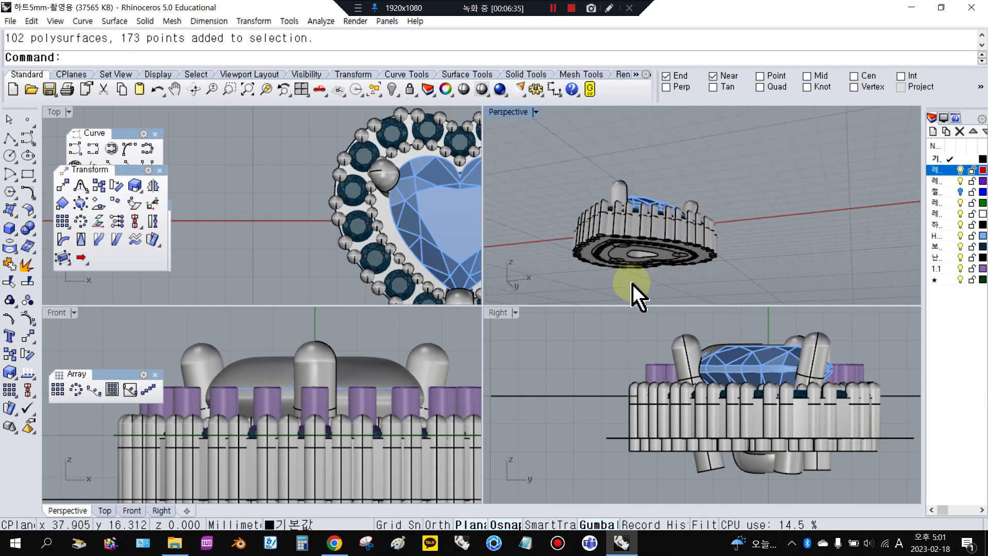
{"action": "right_click_drag", "start_coordinate": [640, 266], "coordinate": [645, 214]}
{"action": "scroll", "coordinate": [645, 214], "scroll_direction": "down", "scroll_amount": 8}
{"action": "scroll", "coordinate": [605, 314], "scroll_direction": "up", "scroll_amount": 8}
{"action": "scroll", "coordinate": [634, 273], "scroll_direction": "up", "scroll_amount": 8}
- Ungroup the finished heart pendant model
{"action": "left_click", "coordinate": [633, 272]}
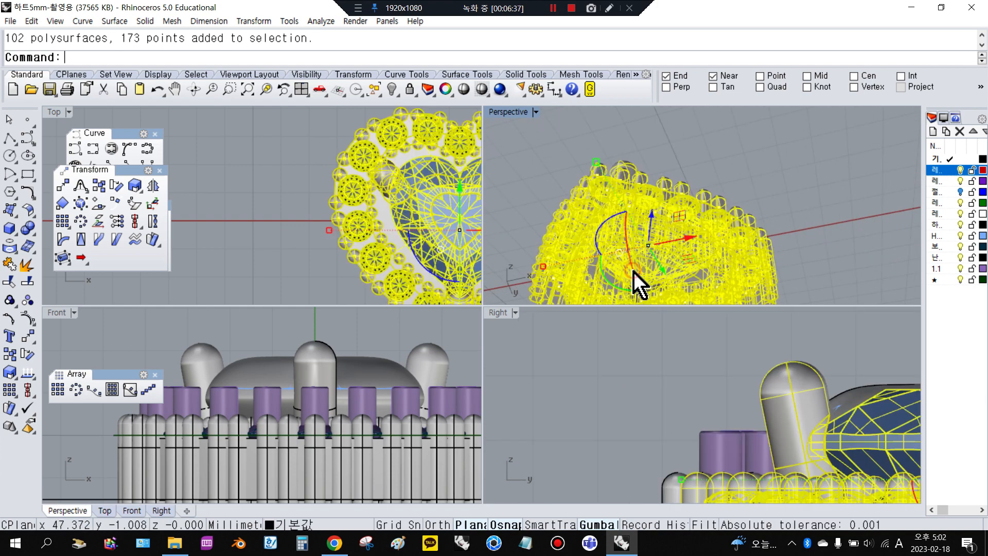
{"action": "scroll", "coordinate": [699, 181], "scroll_direction": "down", "scroll_amount": 5}
{"action": "left_click", "coordinate": [30, 303]}
{"action": "left_click", "coordinate": [225, 253]}
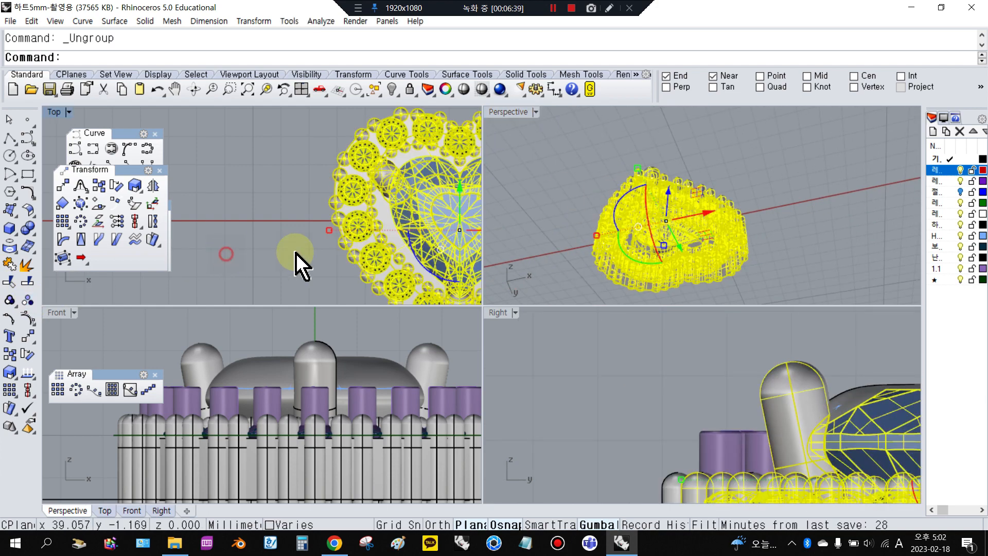
- Examine the heart-shaped polysurface inside the finished pendant and how its outline sits against the center stone's edge
{"action": "scroll", "coordinate": [660, 242], "scroll_direction": "up", "scroll_amount": 5}
{"action": "left_click", "coordinate": [661, 247]}
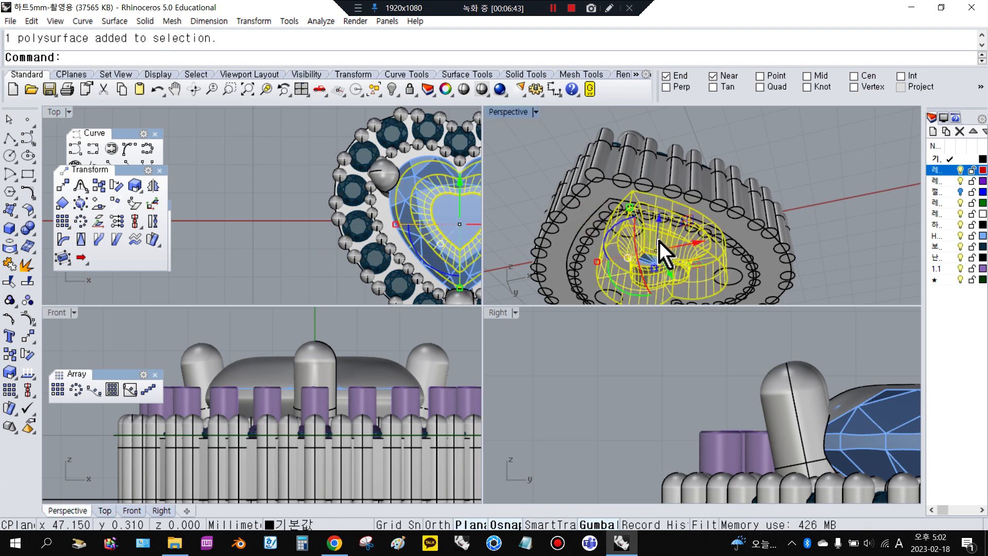
{"action": "scroll", "coordinate": [283, 187], "scroll_direction": "down", "scroll_amount": 3}
{"action": "scroll", "coordinate": [331, 198], "scroll_direction": "up", "scroll_amount": 8}
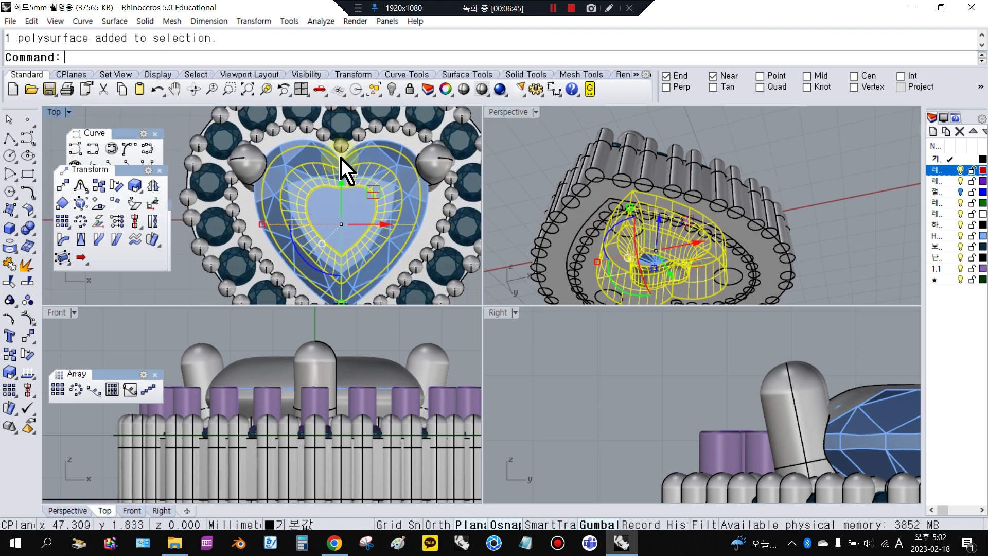
{"action": "left_click", "coordinate": [301, 141], "text": "shift"}
{"action": "scroll", "coordinate": [304, 152], "scroll_direction": "up", "scroll_amount": 4}
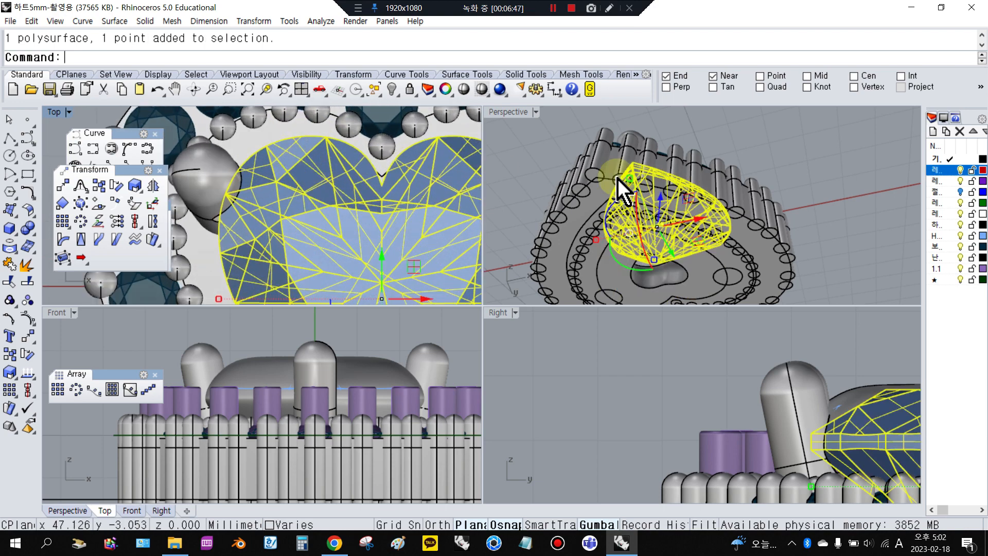
{"action": "left_click", "coordinate": [622, 277]}
{"action": "scroll", "coordinate": [329, 175], "scroll_direction": "up", "scroll_amount": 2}
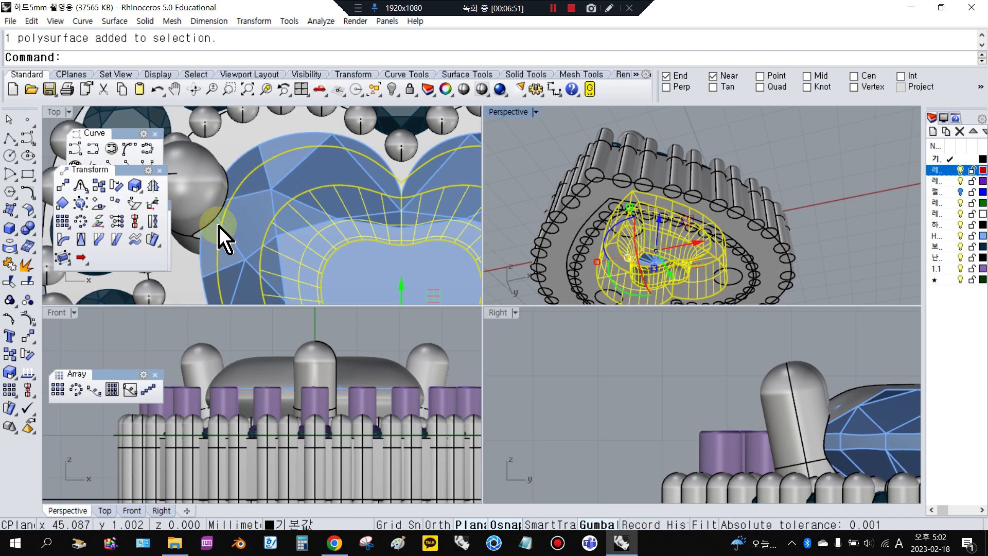
- Maximize the Top view and show the working heart pendant in Wireframe display
{"action": "double_click", "coordinate": [54, 113]}
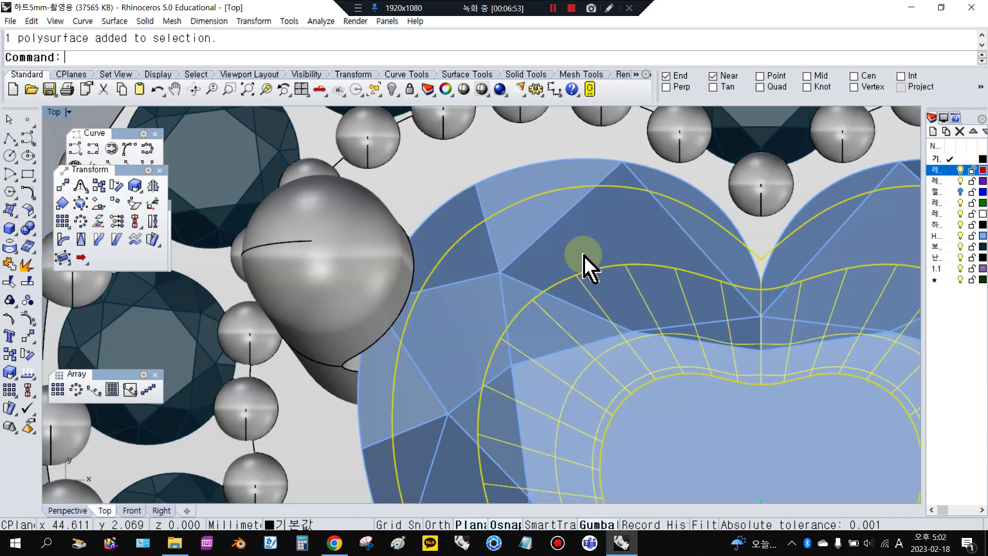
{"action": "scroll", "coordinate": [585, 264], "scroll_direction": "down", "scroll_amount": 8}
{"action": "scroll", "coordinate": [408, 254], "scroll_direction": "up", "scroll_amount": 6}
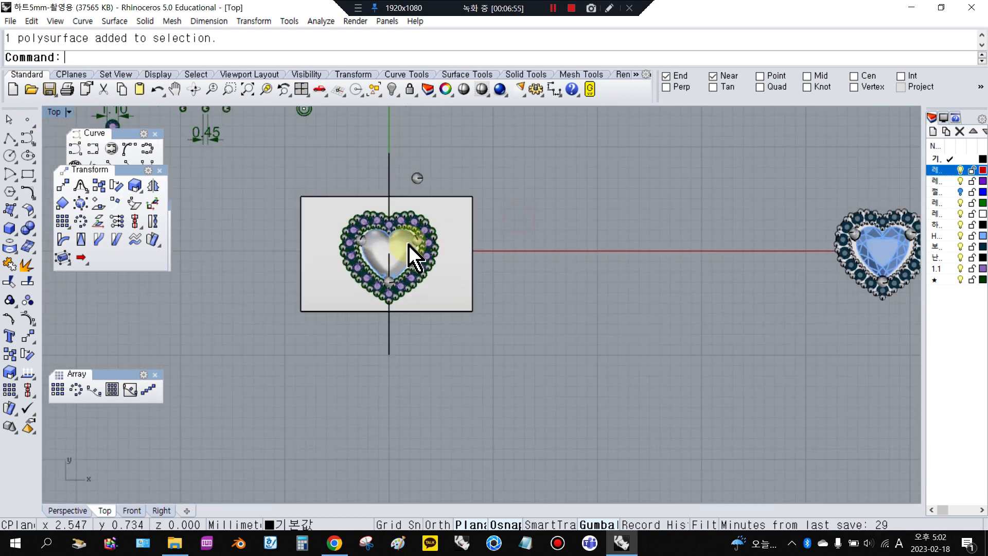
{"action": "scroll", "coordinate": [434, 232], "scroll_direction": "down", "scroll_amount": 3}
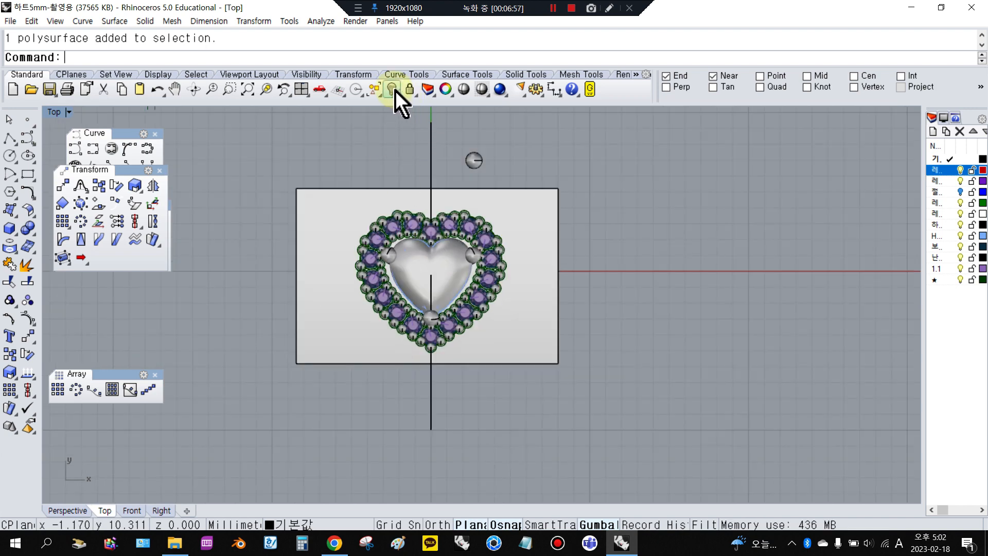
{"action": "right_click", "coordinate": [484, 90]}
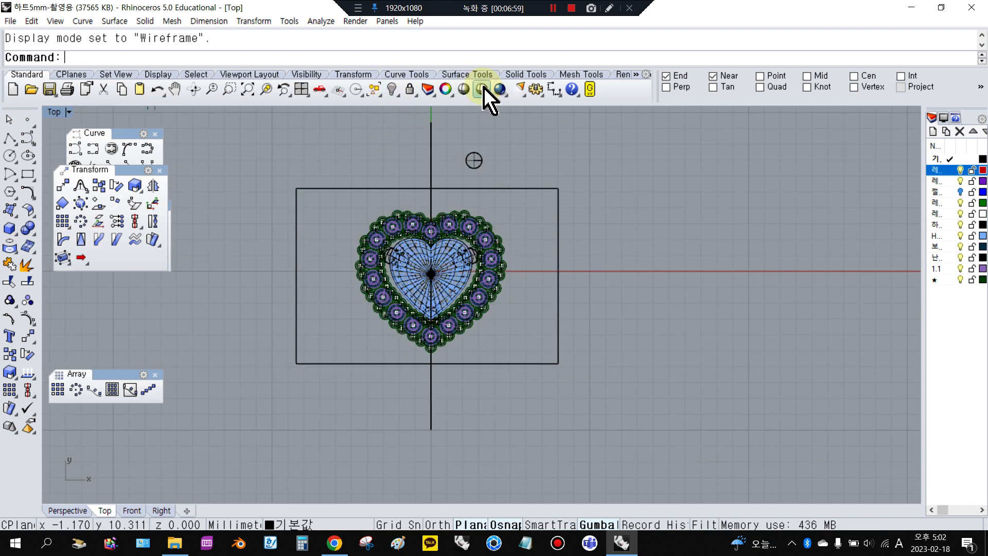
{"action": "scroll", "coordinate": [431, 237], "scroll_direction": "up", "scroll_amount": 4}
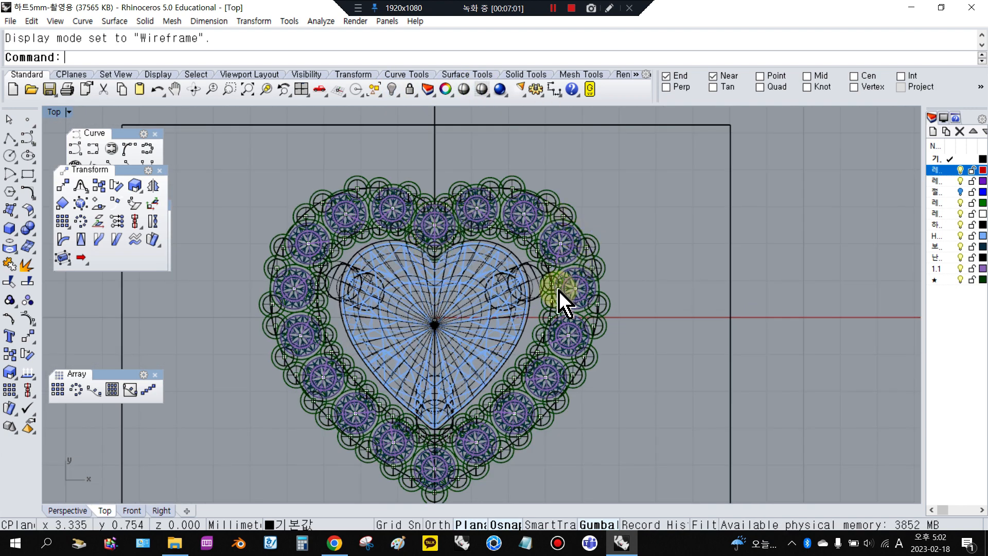
{"action": "scroll", "coordinate": [463, 299], "scroll_direction": "up", "scroll_amount": 2}
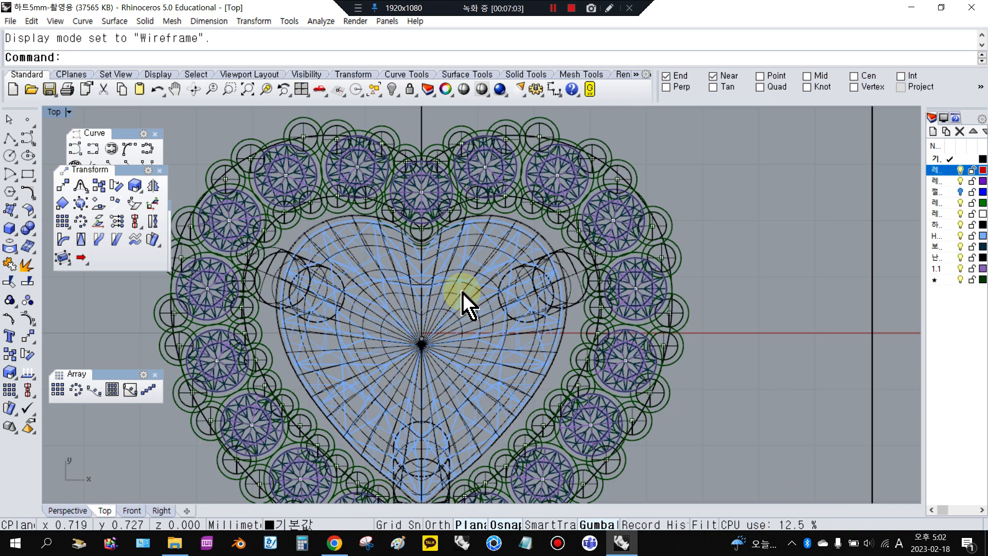
{"action": "scroll", "coordinate": [463, 296], "scroll_direction": "down", "scroll_amount": 6}
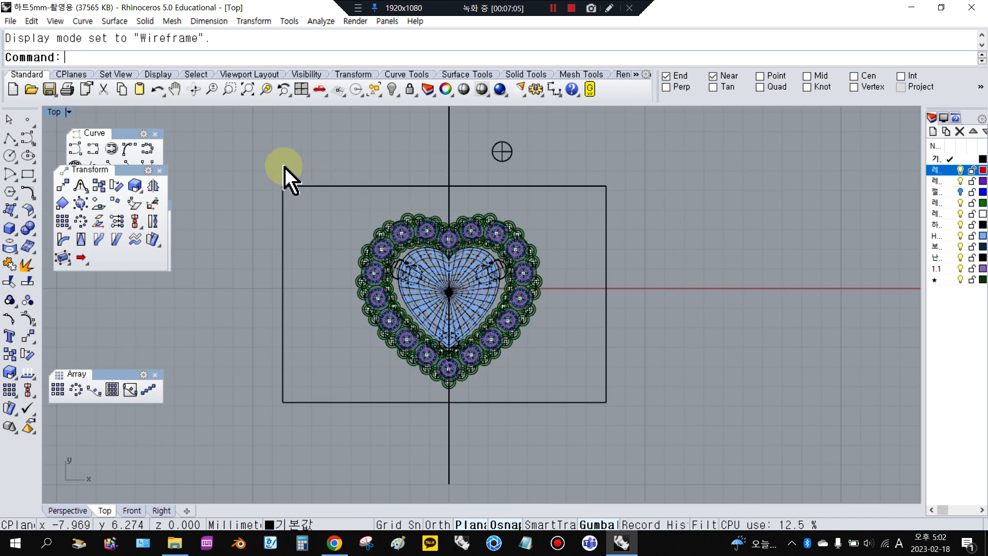
- Lock all the stones, prongs and curves of the working heart pendant, and make the red layer 레이어 01 current
{"action": "left_click_drag", "start_coordinate": [300, 168], "coordinate": [574, 455]}
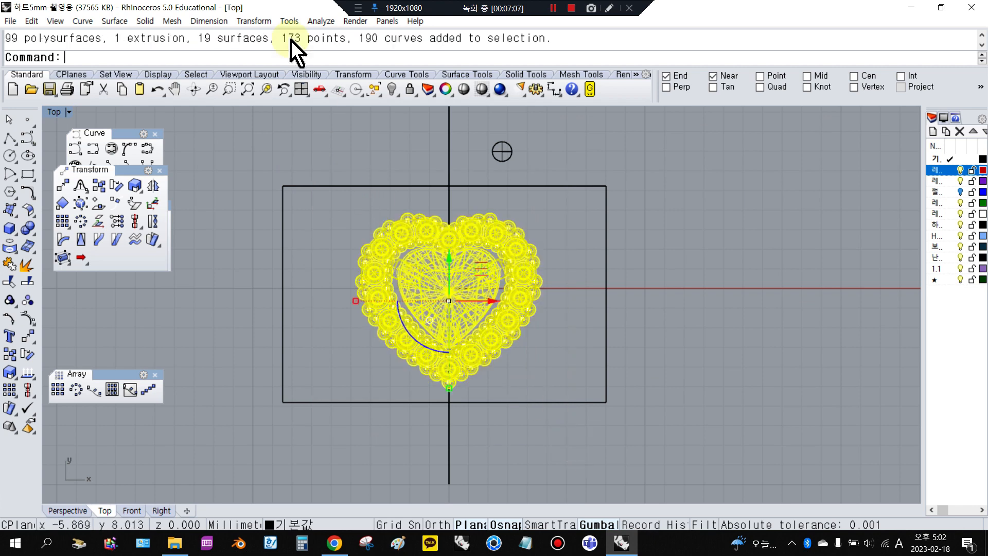
{"action": "left_click", "coordinate": [409, 91]}
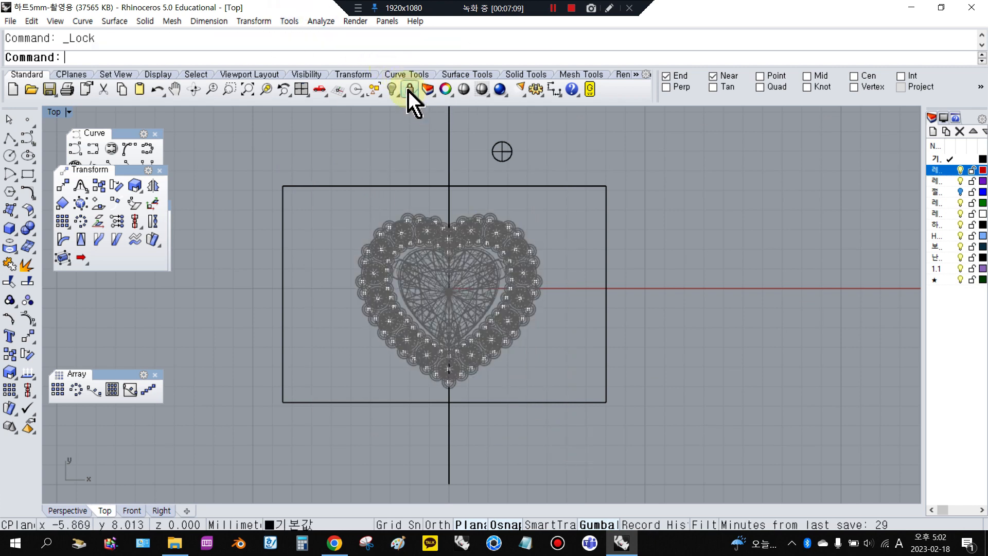
{"action": "scroll", "coordinate": [446, 265], "scroll_direction": "up", "scroll_amount": 3}
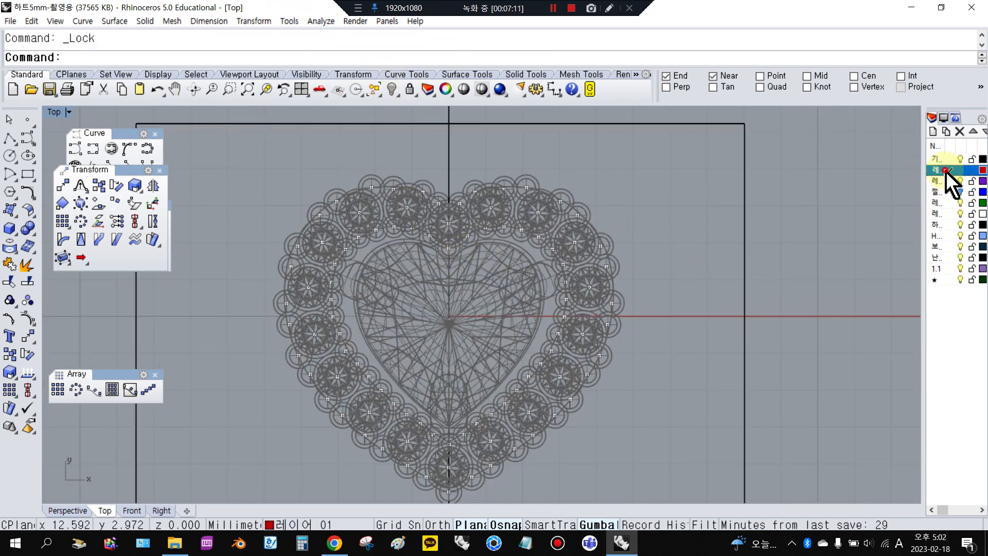
- Start a degree 3 control point curve on the centre line at the heart's notch and place points over the stone's right lobe
{"action": "left_click", "coordinate": [28, 139]}
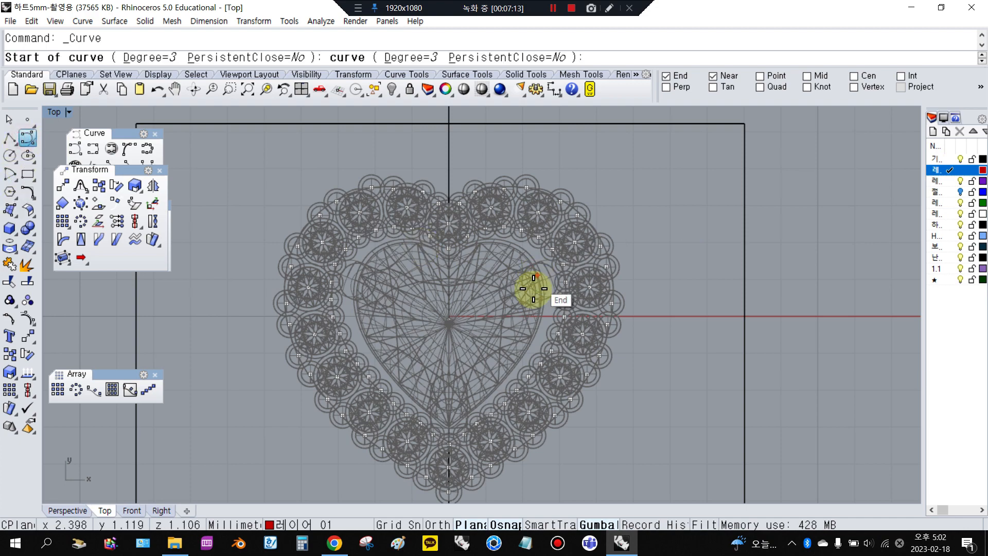
{"action": "scroll", "coordinate": [412, 254], "scroll_direction": "up", "scroll_amount": 5}
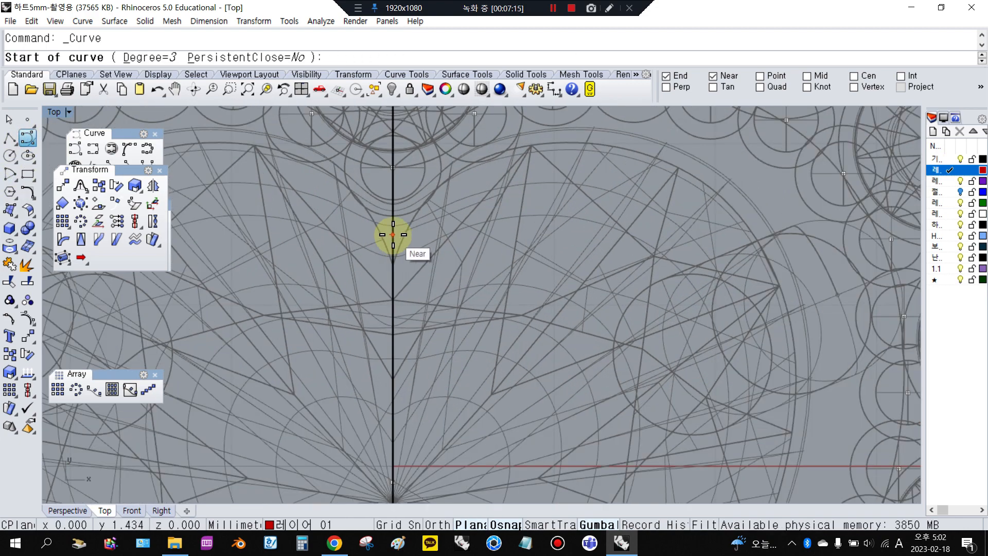
{"action": "scroll", "coordinate": [393, 235], "scroll_direction": "down", "scroll_amount": 1}
{"action": "left_click", "coordinate": [389, 233]}
{"action": "scroll", "coordinate": [449, 188], "scroll_direction": "up", "scroll_amount": 4}
{"action": "left_click", "coordinate": [470, 176]}
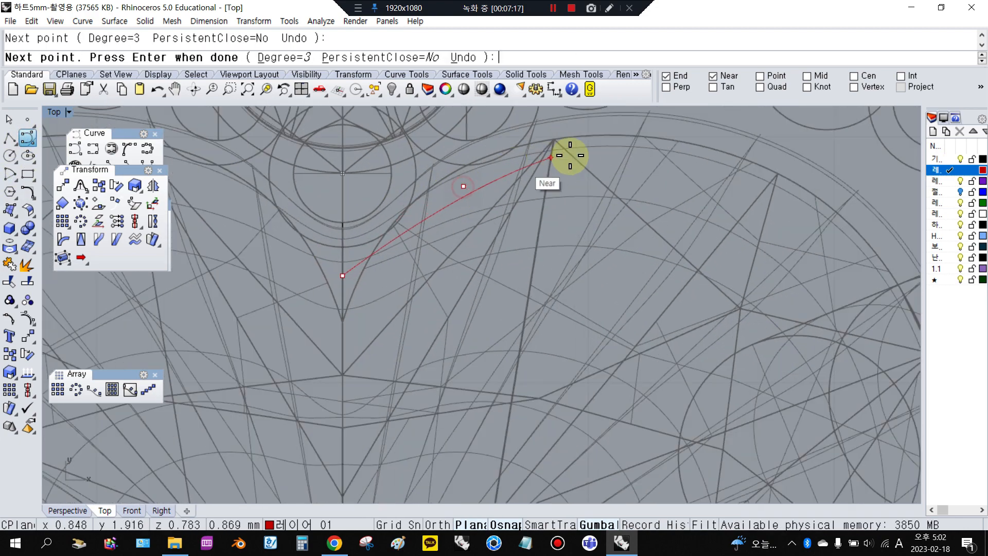
{"action": "left_click", "coordinate": [633, 158]}
{"action": "left_click", "coordinate": [730, 185]}
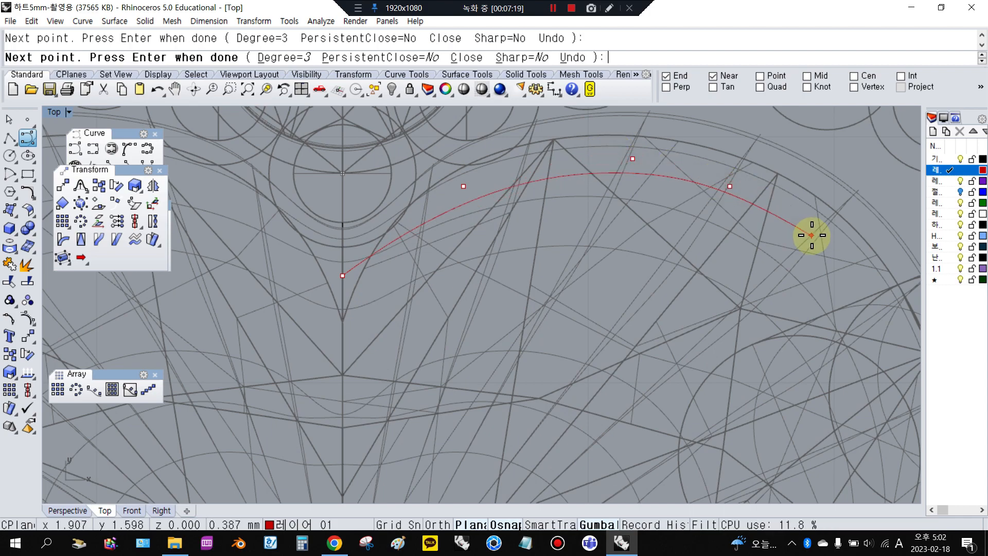
- Continue the control point curve down the stone's right side and end it on the centre line near the heart's tip
{"action": "scroll", "coordinate": [829, 253], "scroll_direction": "down", "scroll_amount": 3}
{"action": "scroll", "coordinate": [824, 265], "scroll_direction": "up", "scroll_amount": 5}
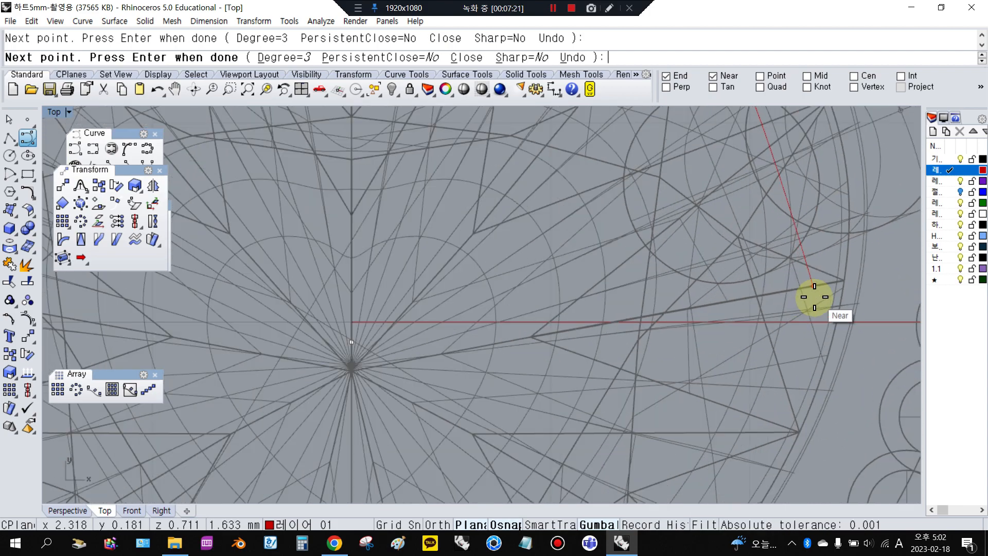
{"action": "left_click", "coordinate": [814, 297]}
{"action": "scroll", "coordinate": [756, 371], "scroll_direction": "down", "scroll_amount": 5}
{"action": "scroll", "coordinate": [752, 360], "scroll_direction": "up", "scroll_amount": 2}
{"action": "left_click", "coordinate": [759, 326]}
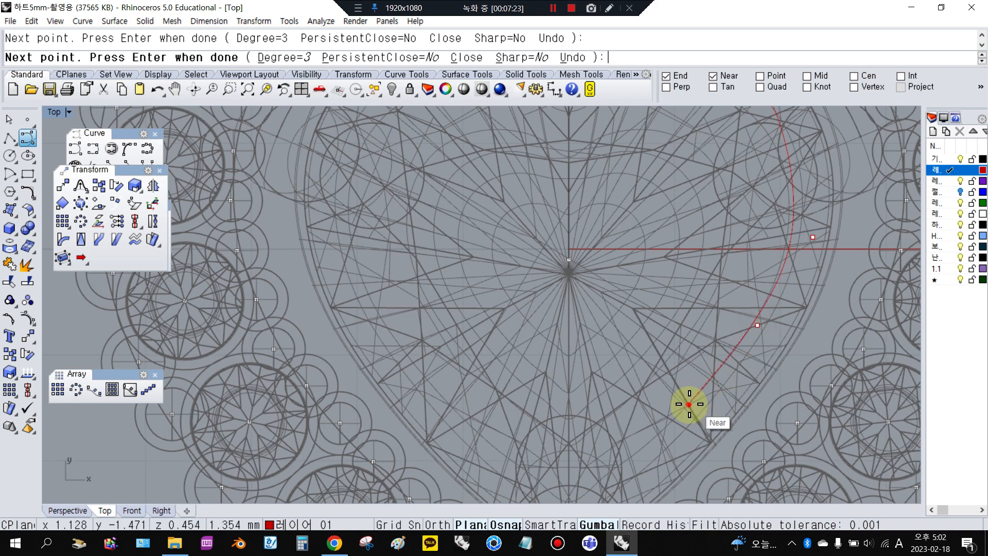
{"action": "left_click", "coordinate": [690, 404]}
{"action": "scroll", "coordinate": [622, 408], "scroll_direction": "down", "scroll_amount": 2}
{"action": "scroll", "coordinate": [625, 376], "scroll_direction": "up", "scroll_amount": 2}
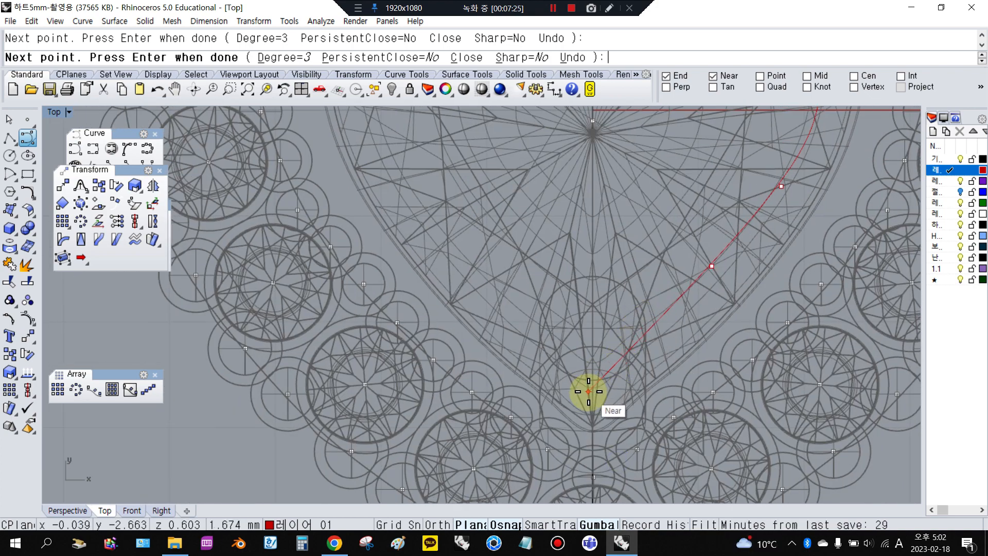
{"action": "scroll", "coordinate": [590, 389], "scroll_direction": "up", "scroll_amount": 2}
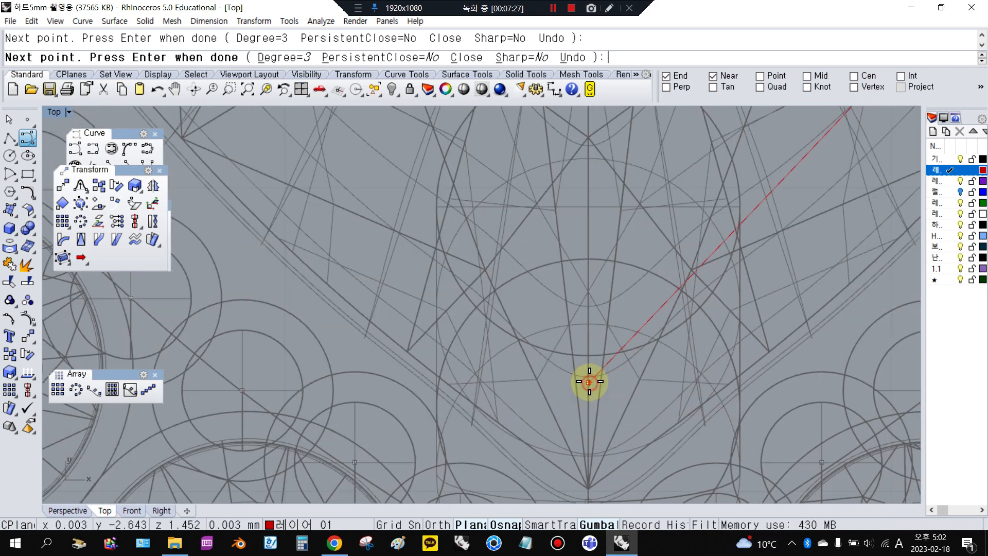
{"action": "left_click", "coordinate": [589, 382]}
{"action": "key", "text": "Return"}
- Project the half-heart curve onto the Top construction plane and delete the original curve
{"action": "scroll", "coordinate": [602, 379], "scroll_direction": "down", "scroll_amount": 3}
{"action": "left_click", "coordinate": [618, 347]}
{"action": "scroll", "coordinate": [620, 342], "scroll_direction": "down", "scroll_amount": 2}
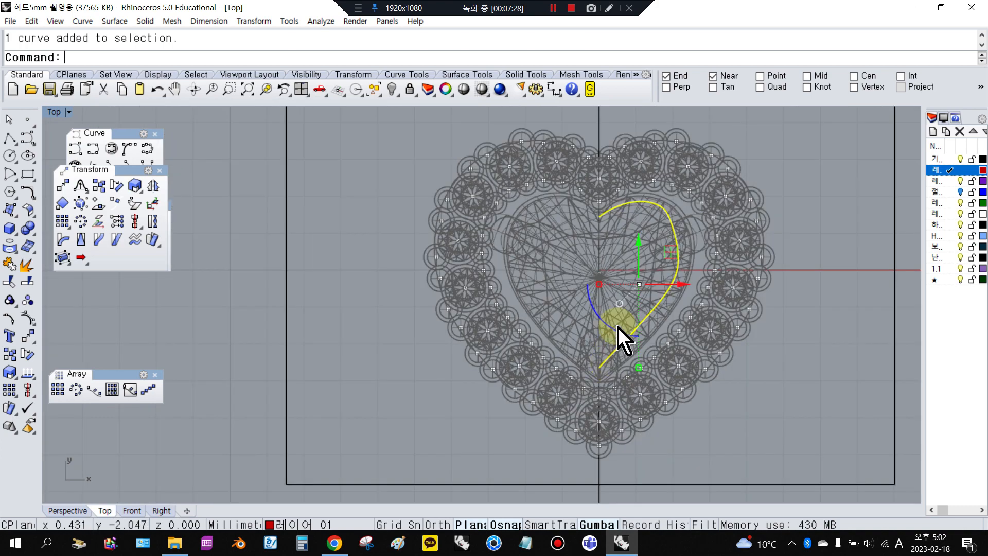
{"action": "double_click", "coordinate": [50, 113]}
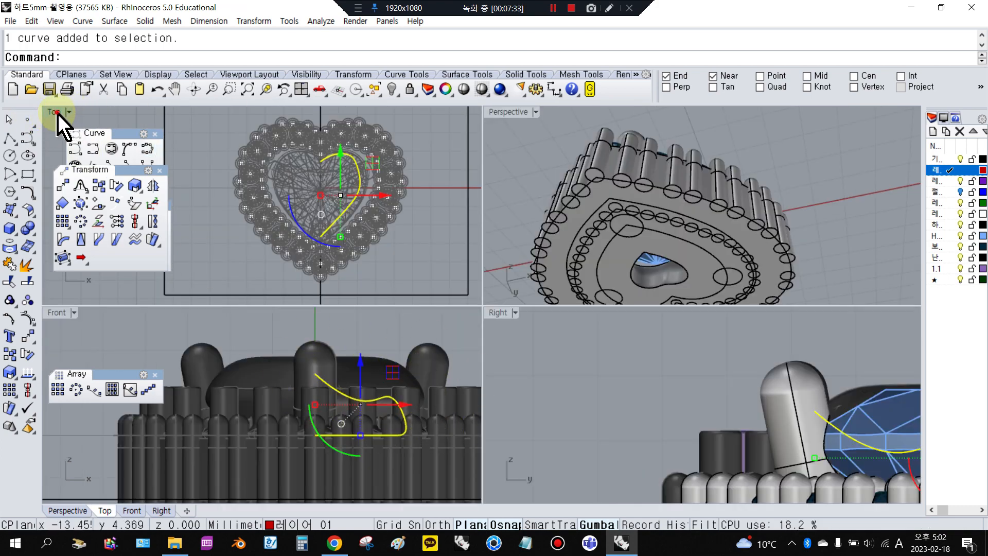
{"action": "left_click", "coordinate": [100, 225]}
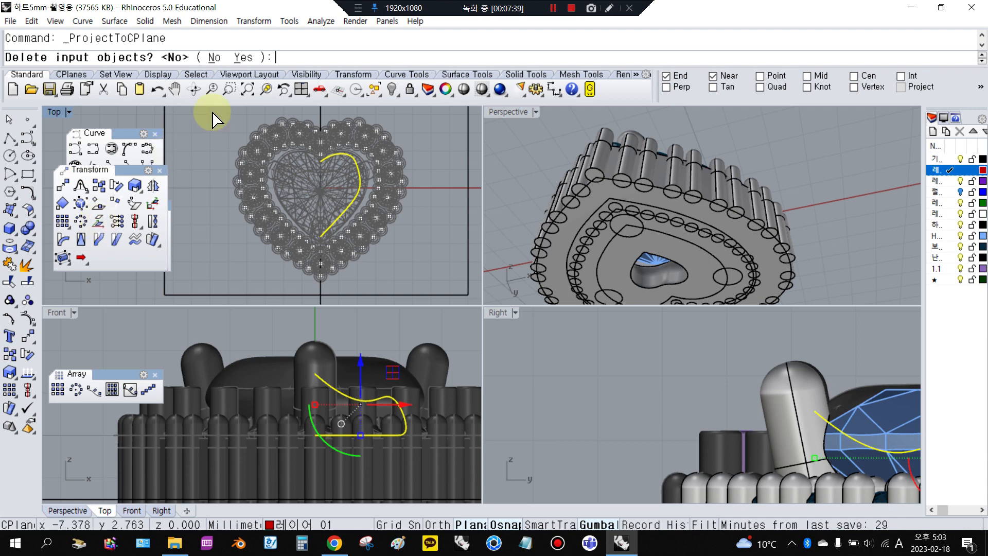
{"action": "left_click", "coordinate": [243, 57]}
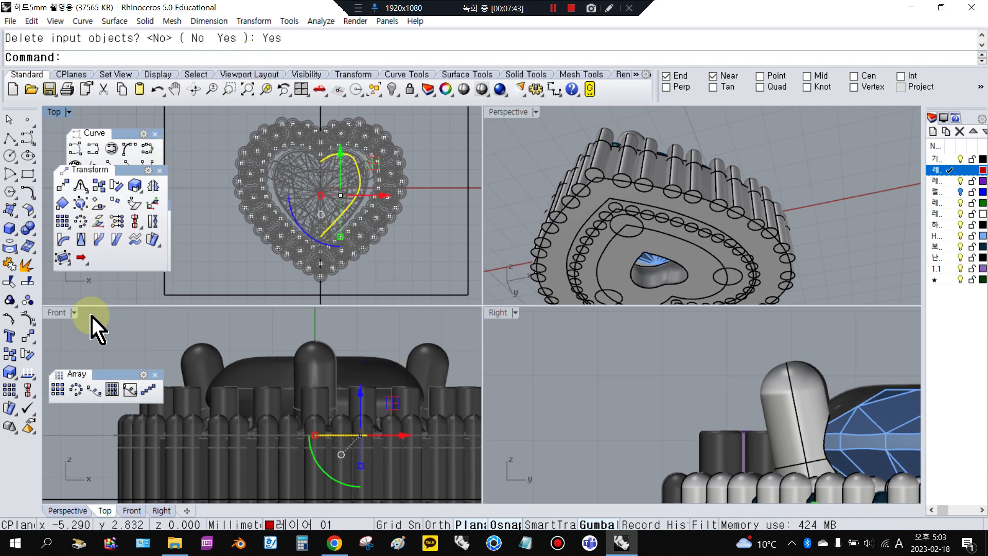
- Move the control point at the half-heart curve's upper right shoulder slightly outward in the Top view
{"action": "left_click", "coordinate": [27, 317]}
{"action": "scroll", "coordinate": [379, 172], "scroll_direction": "up", "scroll_amount": 10}
{"action": "left_click", "coordinate": [266, 153]}
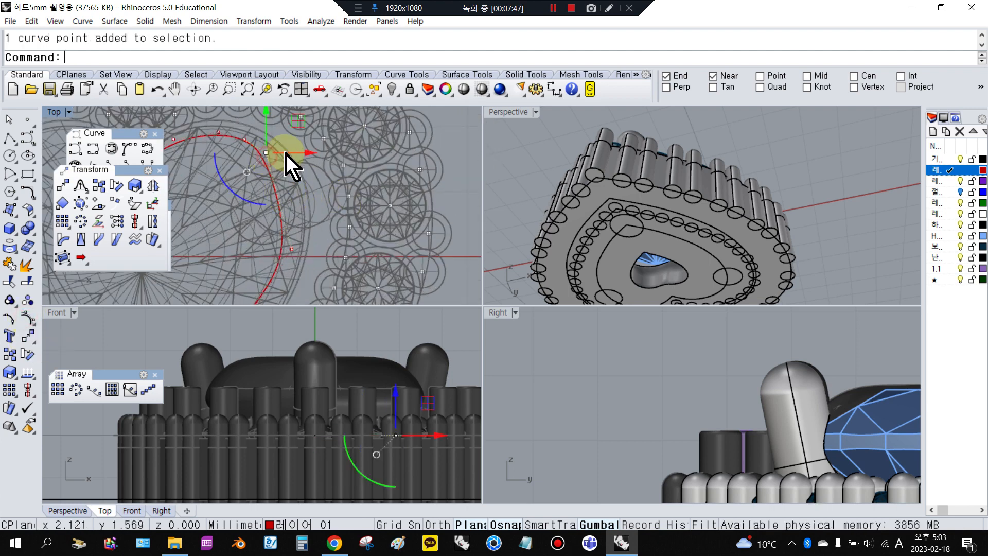
{"action": "left_click_drag", "start_coordinate": [285, 152], "coordinate": [293, 175]}
{"action": "scroll", "coordinate": [293, 175], "scroll_direction": "down", "scroll_amount": 4}
{"action": "right_click", "coordinate": [14, 314]}
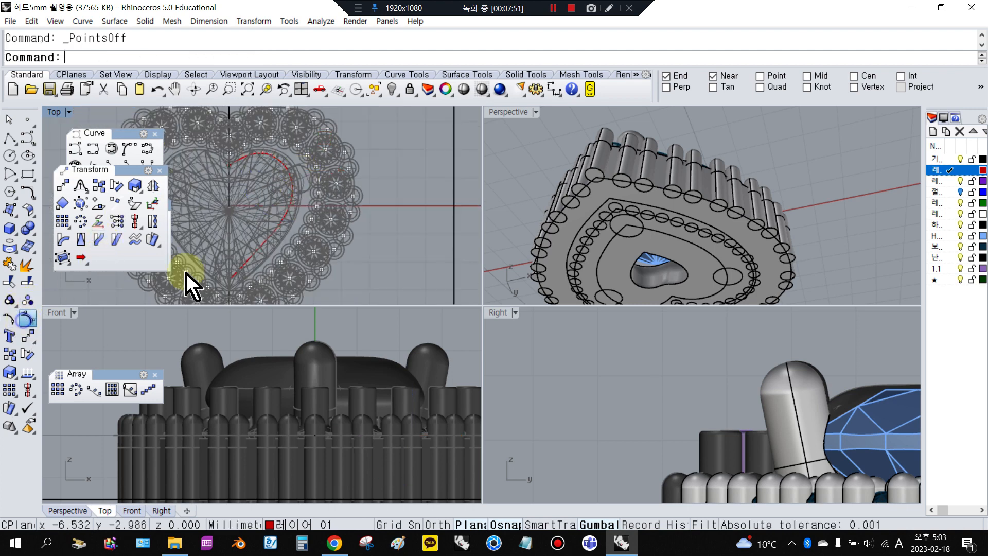
- Move the whole half-heart curve slightly toward the heart's tip in the Top view
{"action": "right_click_drag", "start_coordinate": [289, 224], "coordinate": [336, 212]}
{"action": "left_click", "coordinate": [332, 205]}
{"action": "left_click_drag", "start_coordinate": [310, 170], "coordinate": [311, 182]}
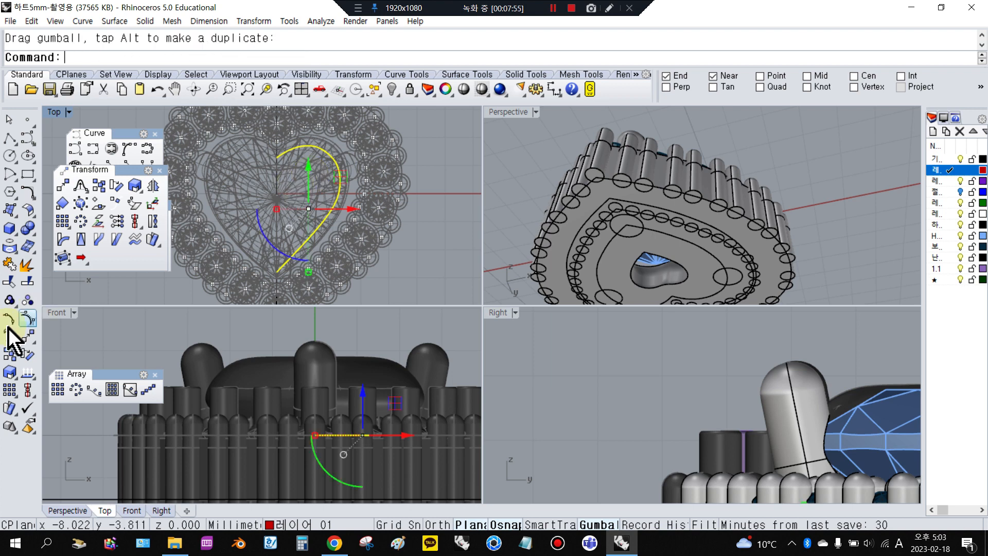
- Move the control point on the half-heart curve's lower straight side slightly toward the tip
{"action": "left_click", "coordinate": [28, 318]}
{"action": "scroll", "coordinate": [316, 254], "scroll_direction": "up", "scroll_amount": 3}
{"action": "left_click", "coordinate": [311, 240]}
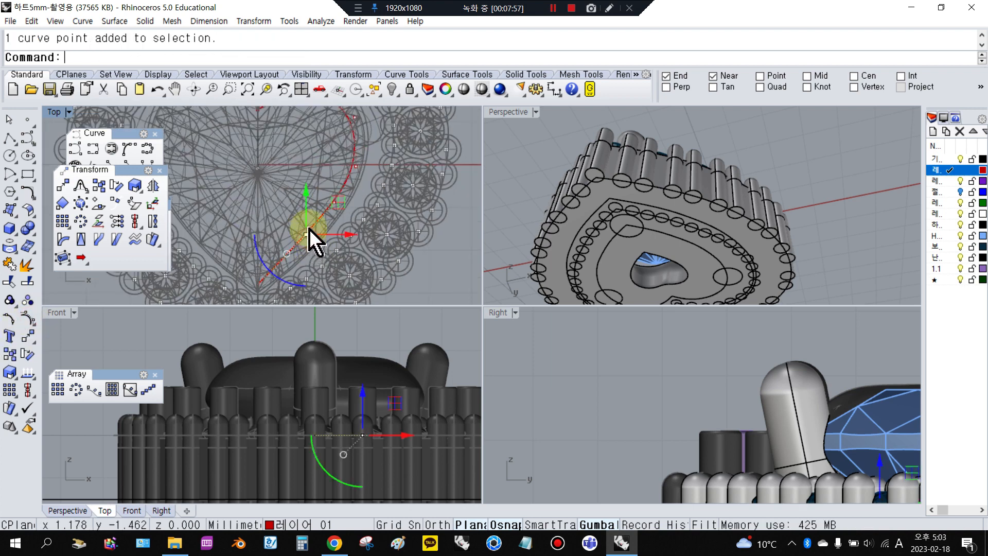
{"action": "left_click_drag", "start_coordinate": [308, 237], "coordinate": [308, 236]}
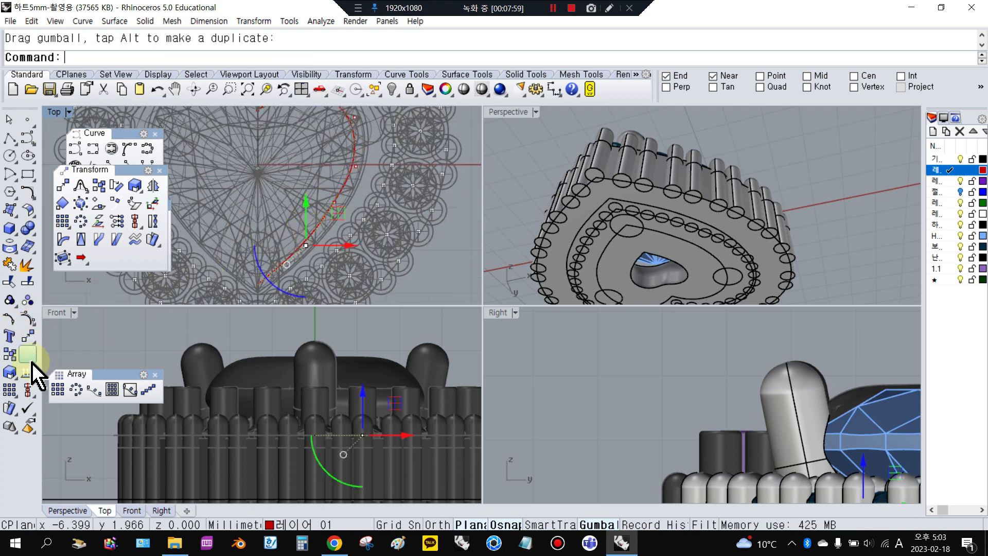
{"action": "right_click", "coordinate": [33, 334]}
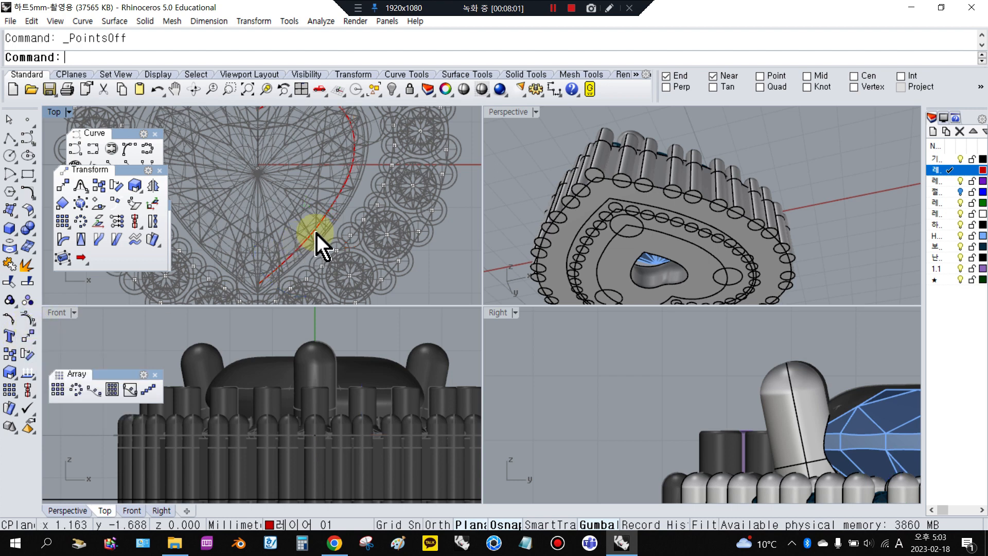
- Mirror a copy of the half-heart curve across the pendant's vertical centre line
{"action": "left_click", "coordinate": [316, 234]}
{"action": "left_click", "coordinate": [28, 337]}
{"action": "left_click", "coordinate": [139, 347]}
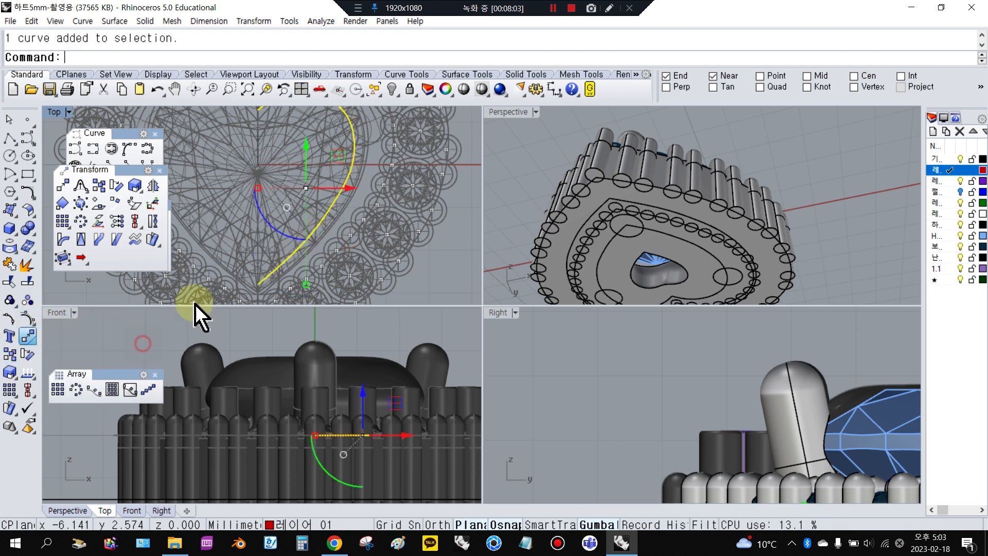
{"action": "scroll", "coordinate": [309, 232], "scroll_direction": "down", "scroll_amount": 2}
{"action": "scroll", "coordinate": [334, 170], "scroll_direction": "down", "scroll_amount": 2}
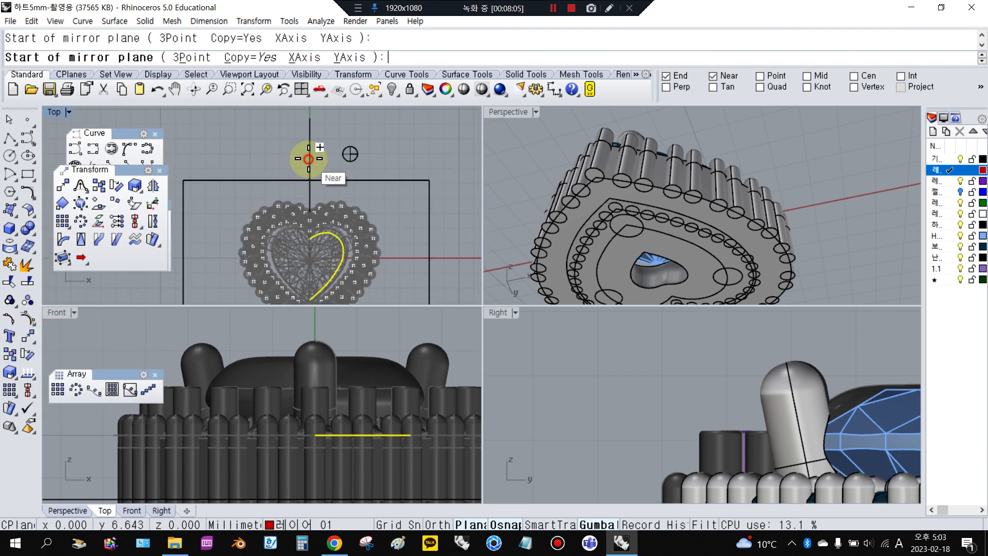
{"action": "left_click", "coordinate": [309, 138]}
{"action": "left_click", "coordinate": [308, 247]}
- Join the two half-heart curves into one closed heart outline
{"action": "scroll", "coordinate": [303, 242], "scroll_direction": "up", "scroll_amount": 3}
{"action": "left_click", "coordinate": [298, 234]}
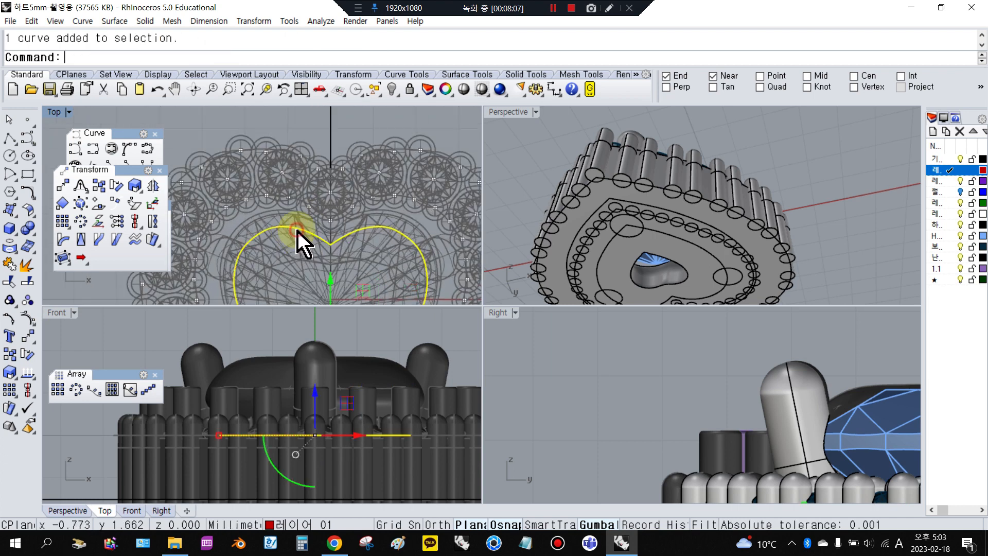
{"action": "scroll", "coordinate": [299, 234], "scroll_direction": "down", "scroll_amount": 2}
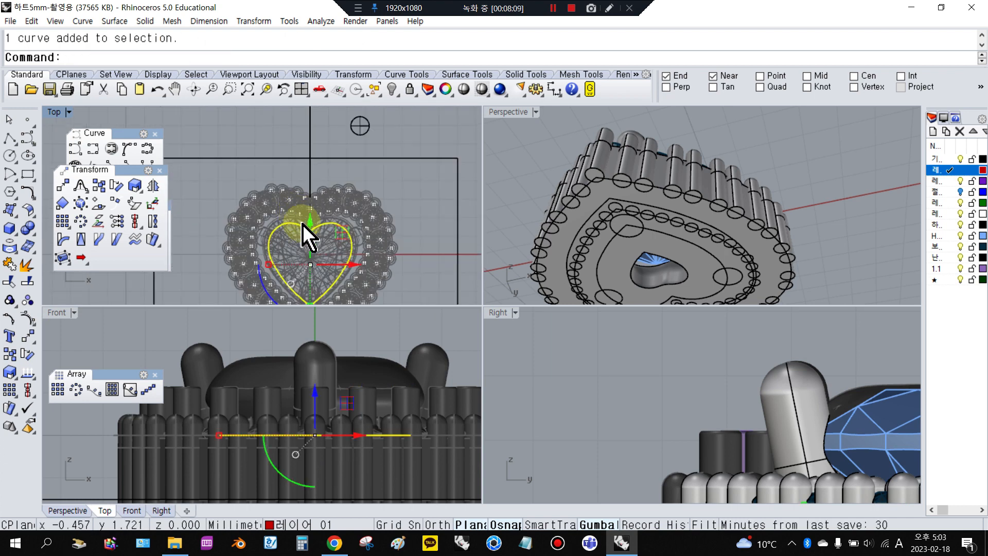
{"action": "key", "text": "ctrl+j"}
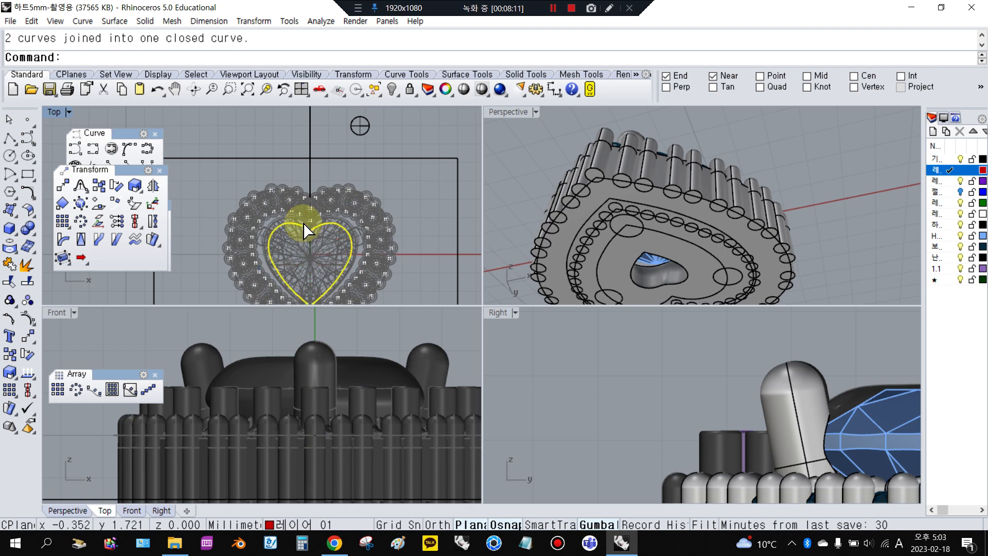
- Offset the closed heart outline 1 mm inward with sharp corners
{"action": "right_click_drag", "start_coordinate": [302, 258], "coordinate": [326, 214]}
{"action": "left_click", "coordinate": [24, 193]}
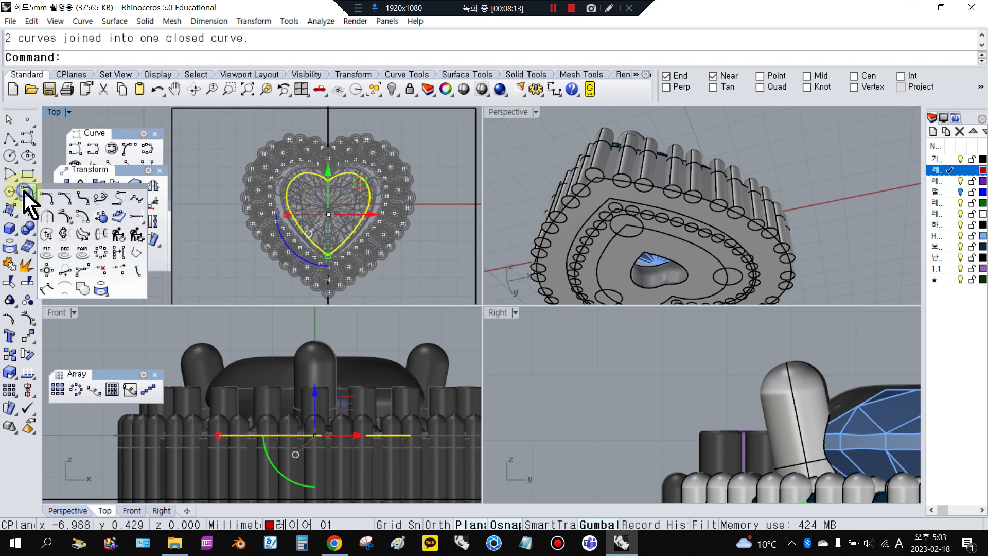
{"action": "left_click", "coordinate": [82, 219]}
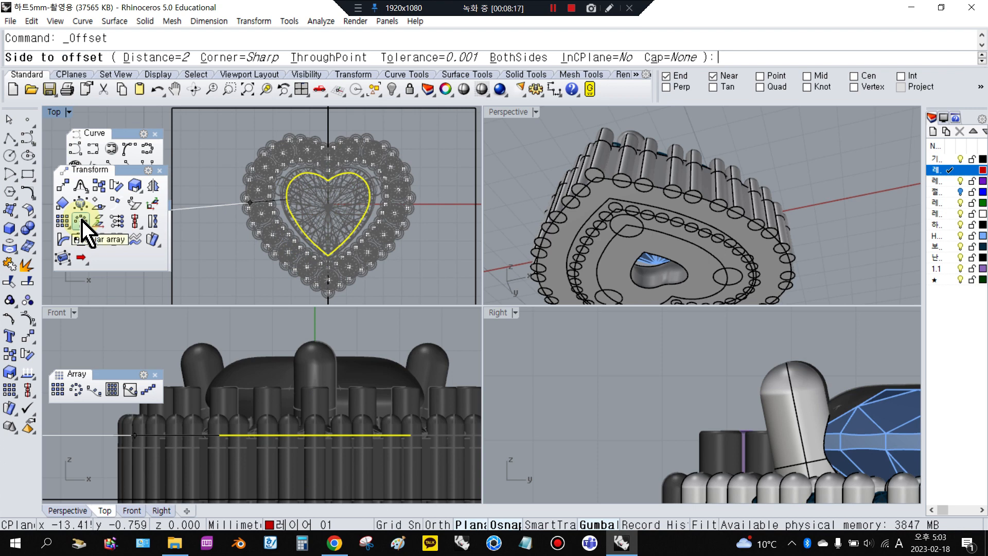
{"action": "left_click", "coordinate": [142, 58]}
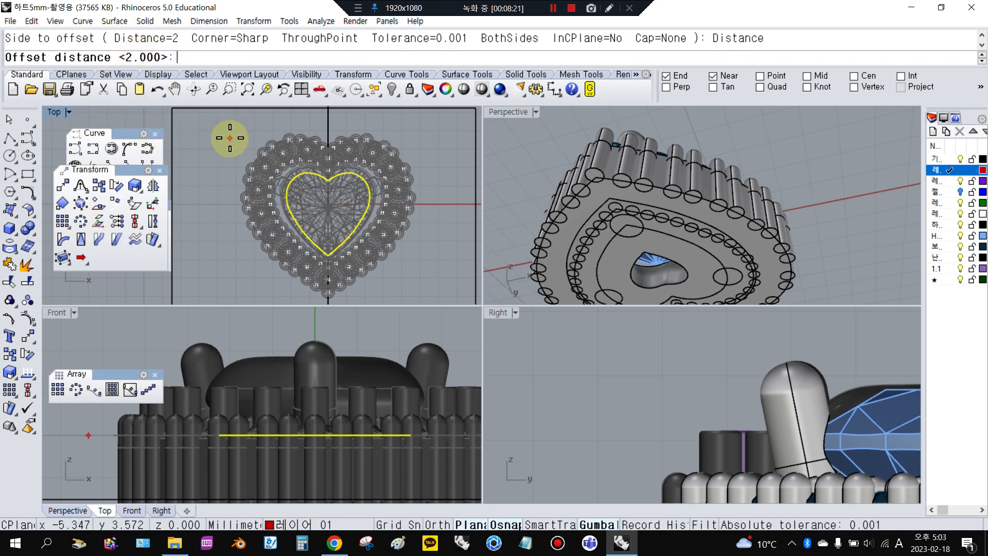
{"action": "type", "text": "1"}
{"action": "key", "text": "Return"}
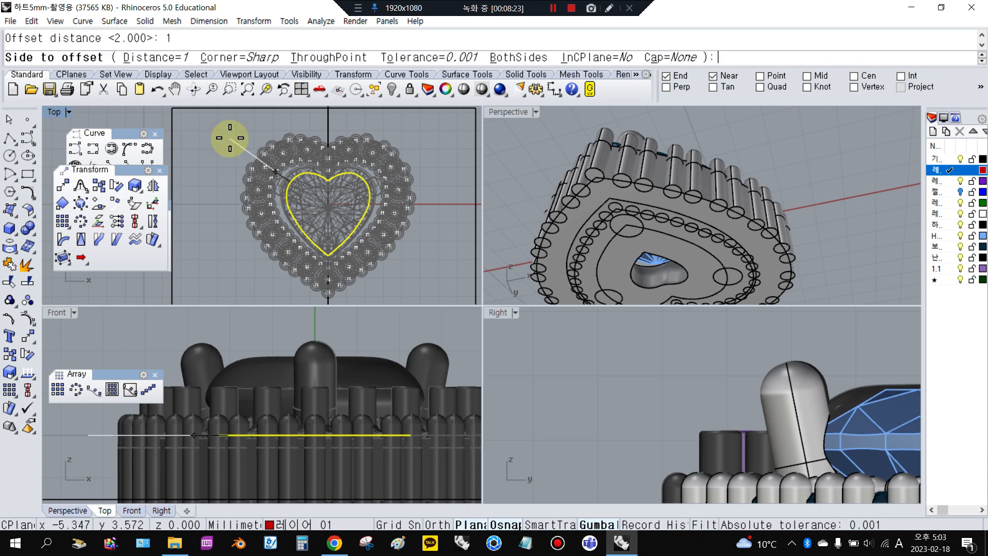
{"action": "scroll", "coordinate": [338, 209], "scroll_direction": "up", "scroll_amount": 3}
{"action": "left_click", "coordinate": [358, 190]}
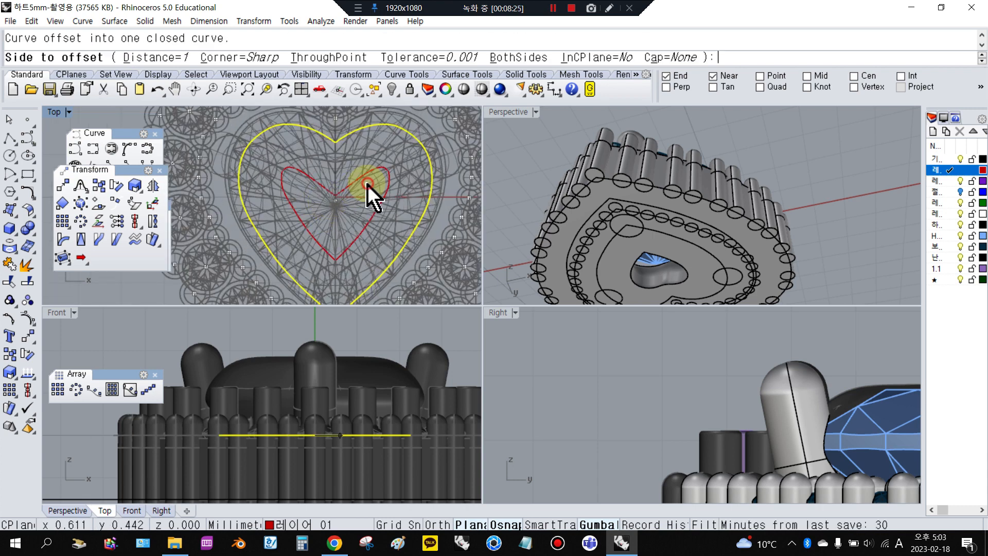
- Check the spacing between the two heart curves and delete the inner offset curve
{"action": "scroll", "coordinate": [364, 196], "scroll_direction": "down", "scroll_amount": 2}
{"action": "scroll", "coordinate": [354, 197], "scroll_direction": "up", "scroll_amount": 2}
{"action": "scroll", "coordinate": [341, 200], "scroll_direction": "down", "scroll_amount": 2}
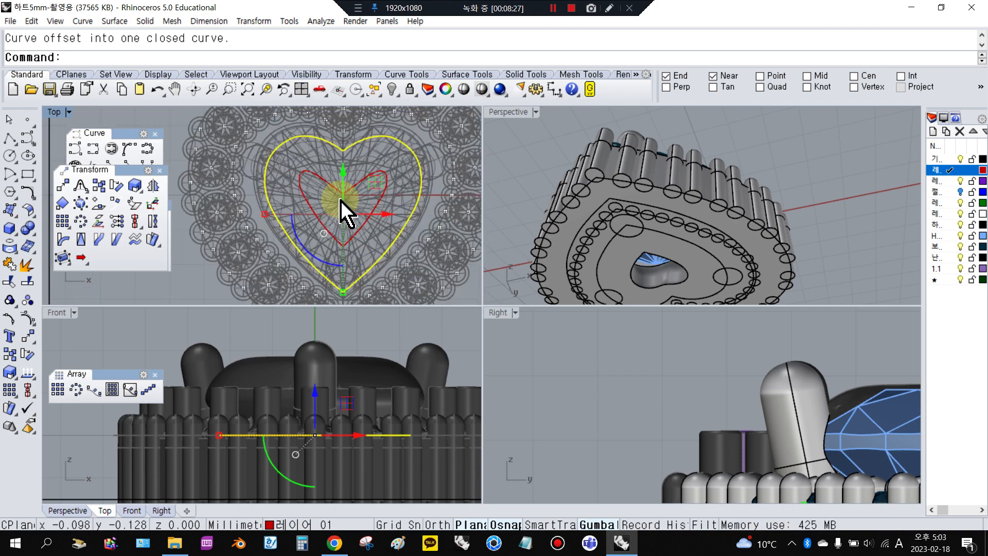
{"action": "scroll", "coordinate": [343, 199], "scroll_direction": "up", "scroll_amount": 2}
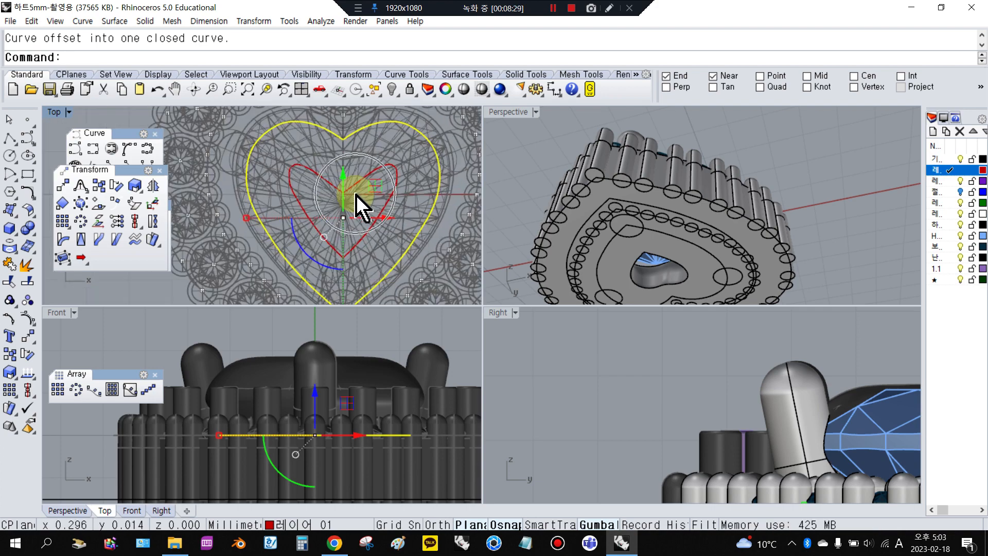
{"action": "scroll", "coordinate": [356, 188], "scroll_direction": "down", "scroll_amount": 1}
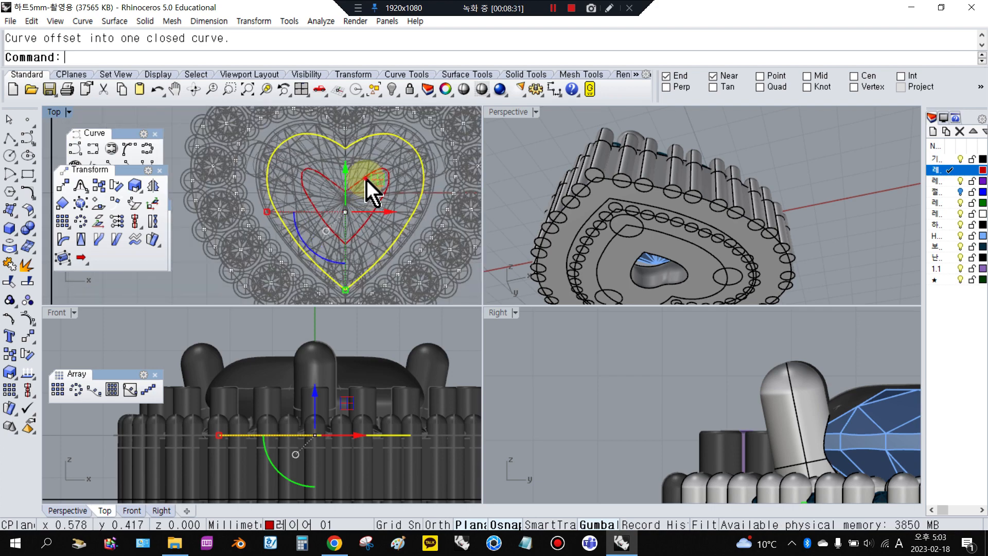
{"action": "left_click", "coordinate": [365, 182]}
{"action": "key", "text": "Delete"}
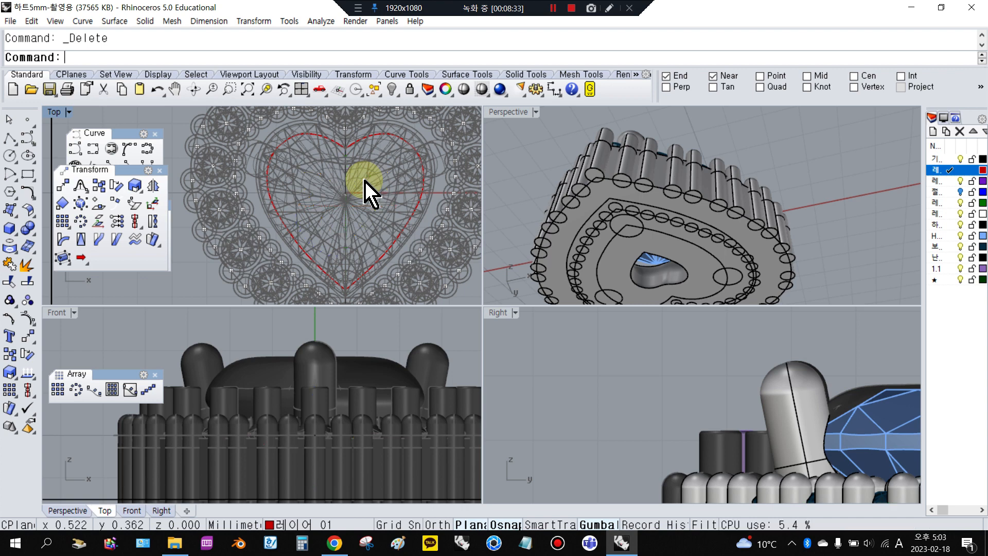
- Extrude the heart outline downward in the Front view into a capped solid ending just below the halo's underside
{"action": "left_click", "coordinate": [381, 136]}
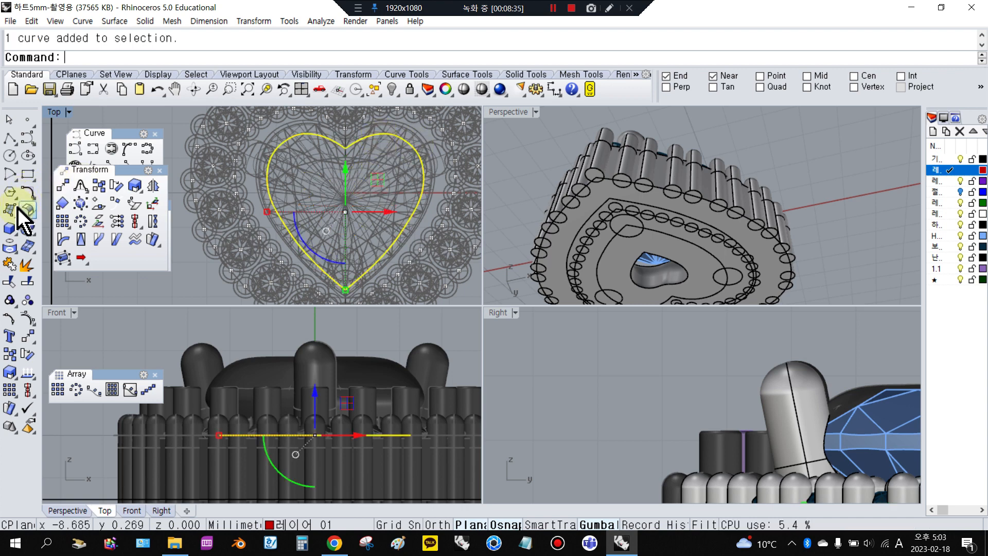
{"action": "left_click", "coordinate": [16, 232]}
{"action": "left_click", "coordinate": [65, 271]}
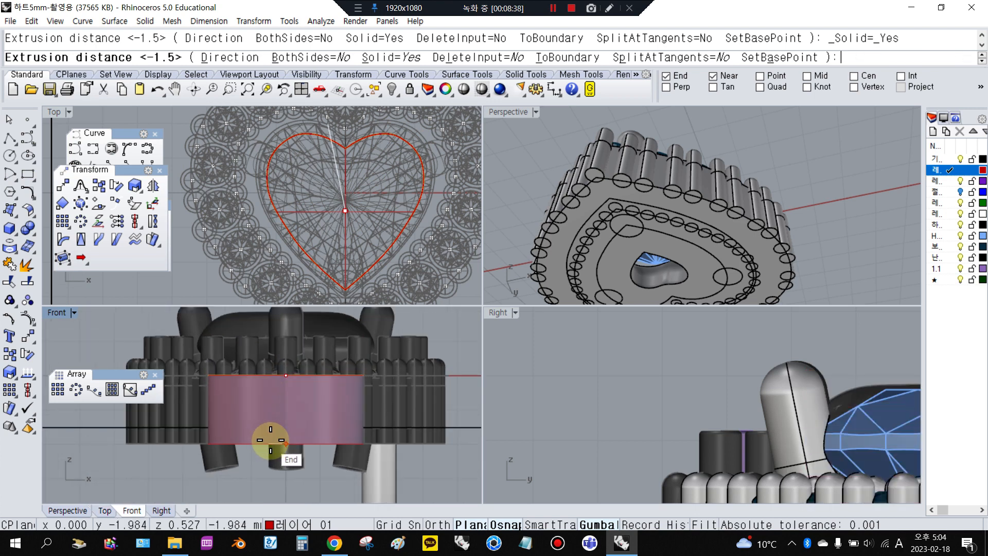
{"action": "scroll", "coordinate": [316, 453], "scroll_direction": "up", "scroll_amount": 1}
{"action": "left_click", "coordinate": [317, 454]}
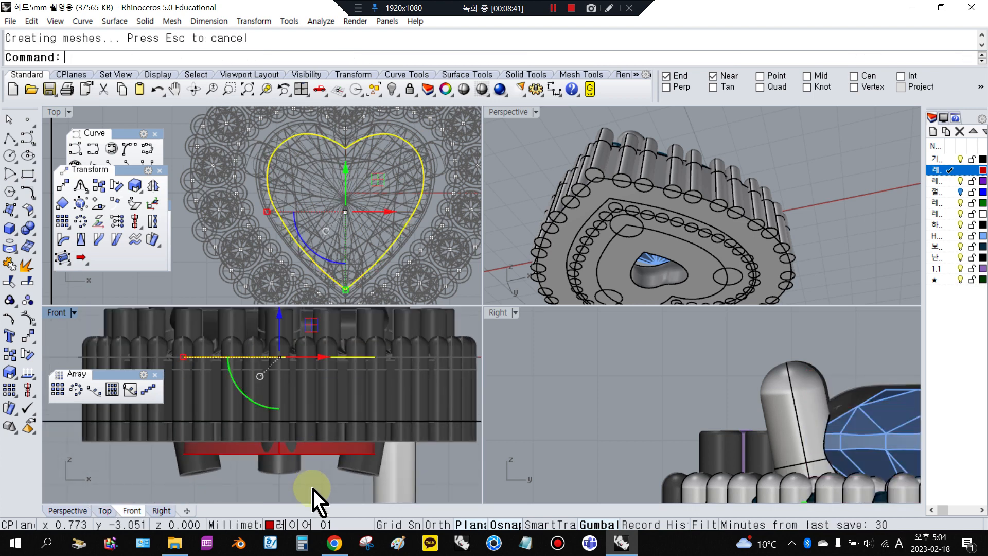
- Unlock all locked stones, prongs and curves of the pendant with the whole piece shown in the Perspective view
{"action": "scroll", "coordinate": [747, 178], "scroll_direction": "down", "scroll_amount": 1}
{"action": "scroll", "coordinate": [731, 195], "scroll_direction": "down", "scroll_amount": 2}
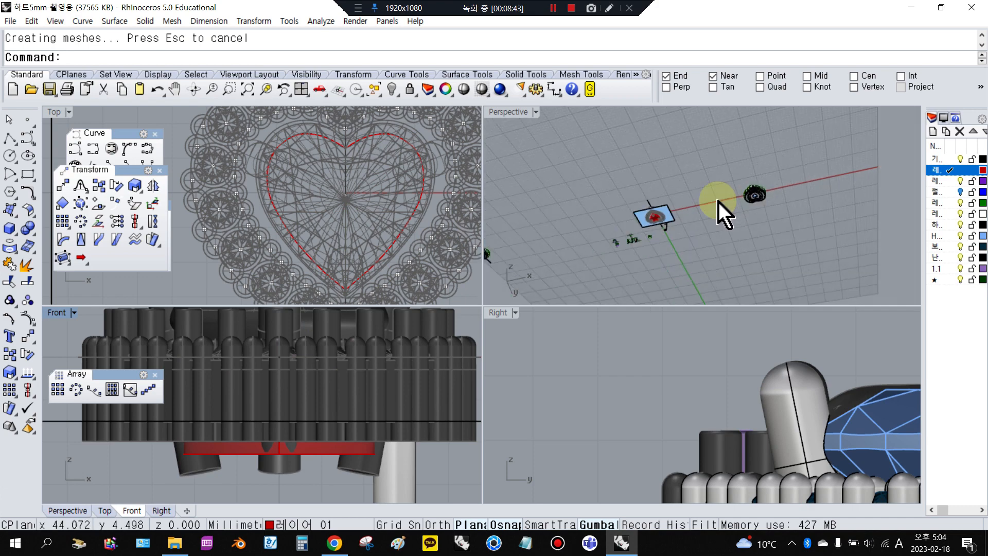
{"action": "scroll", "coordinate": [634, 221], "scroll_direction": "up", "scroll_amount": 2}
{"action": "right_click_drag", "start_coordinate": [633, 221], "coordinate": [705, 139]}
{"action": "scroll", "coordinate": [422, 121], "scroll_direction": "up", "scroll_amount": 1}
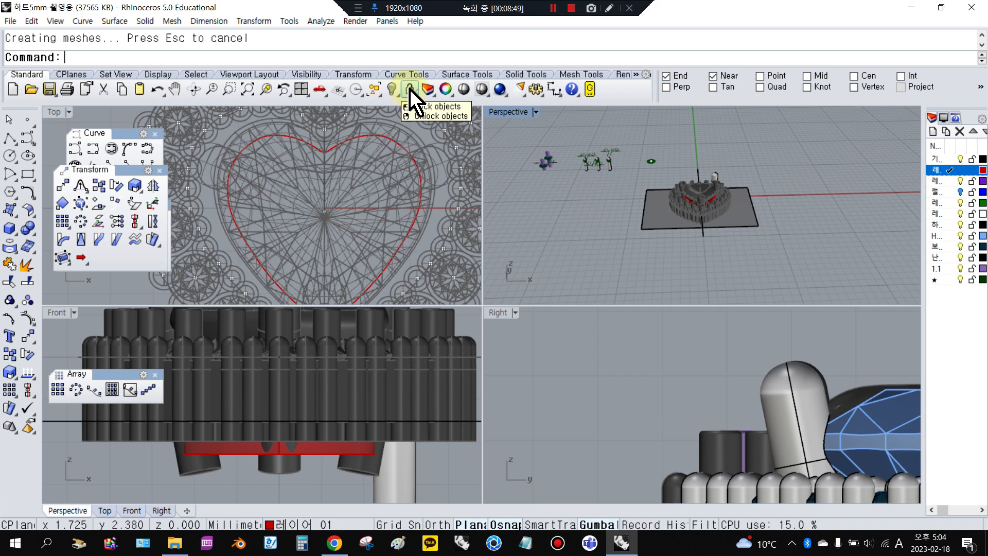
{"action": "right_click", "coordinate": [410, 90]}
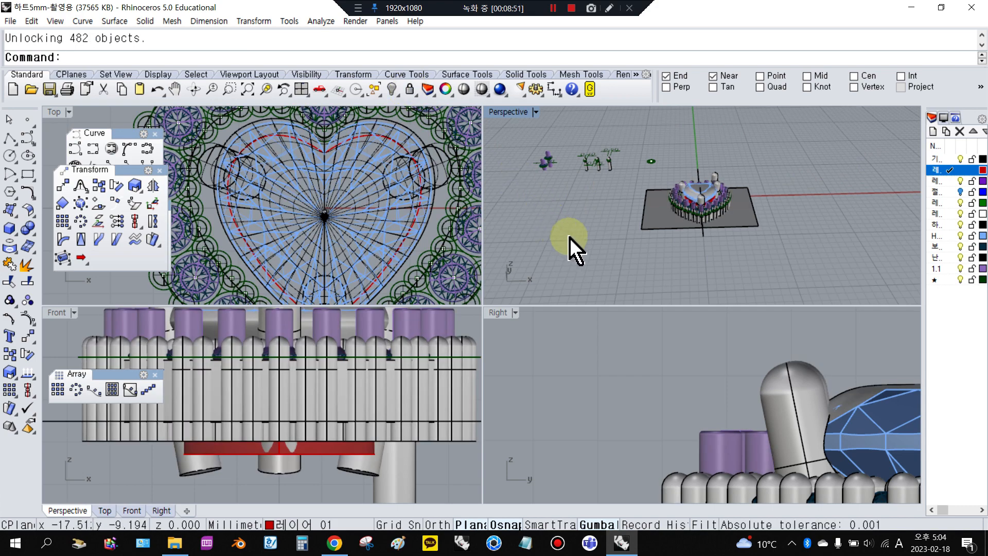
{"action": "scroll", "coordinate": [713, 221], "scroll_direction": "up", "scroll_amount": 3}
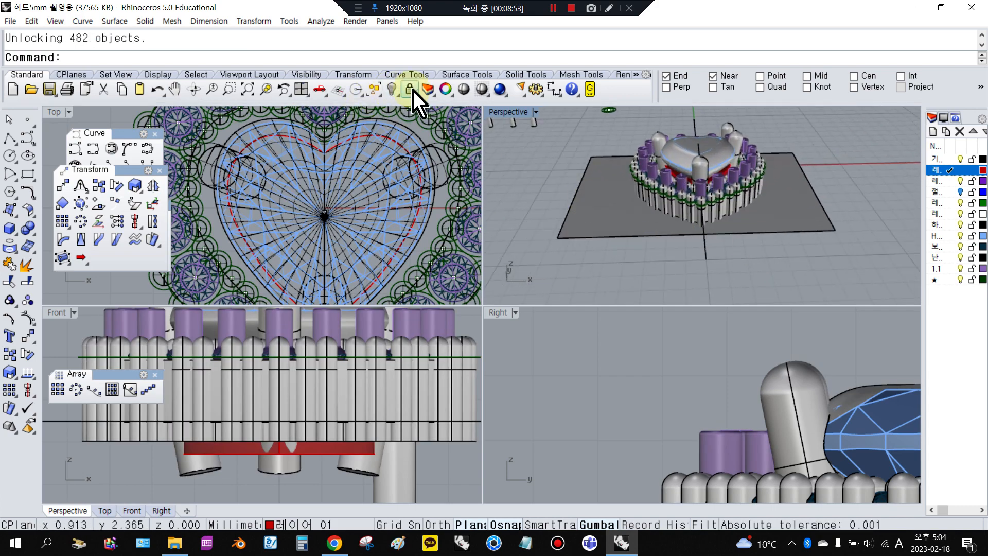
- Examine the flat rectangular plane beneath the pendant from several angles in the Perspective view
{"action": "scroll", "coordinate": [715, 242], "scroll_direction": "up", "scroll_amount": 5}
{"action": "scroll", "coordinate": [715, 242], "scroll_direction": "down", "scroll_amount": 5}
{"action": "right_click_drag", "start_coordinate": [752, 232], "coordinate": [772, 209]}
{"action": "scroll", "coordinate": [360, 221], "scroll_direction": "down", "scroll_amount": 5}
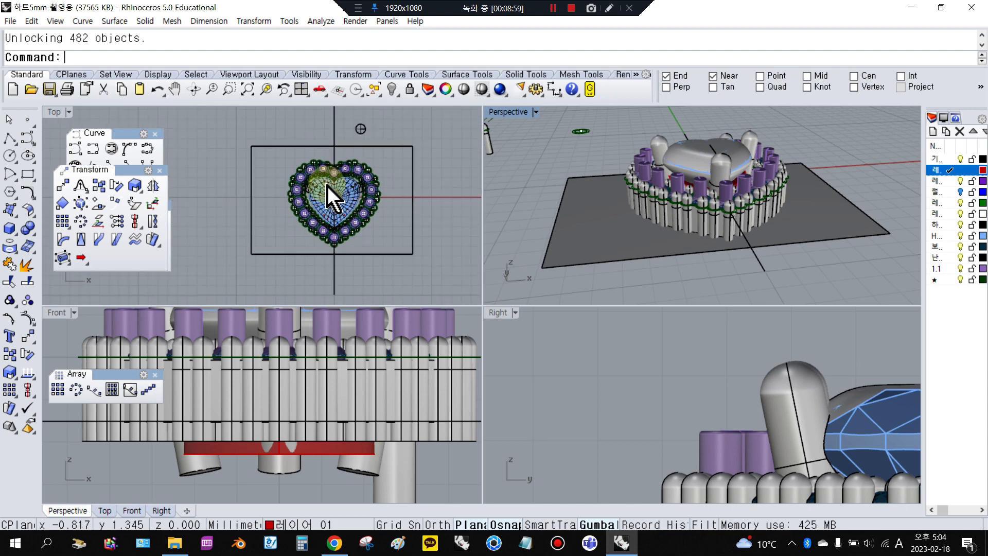
{"action": "left_click", "coordinate": [615, 259]}
{"action": "right_click_drag", "start_coordinate": [653, 281], "coordinate": [576, 198]}
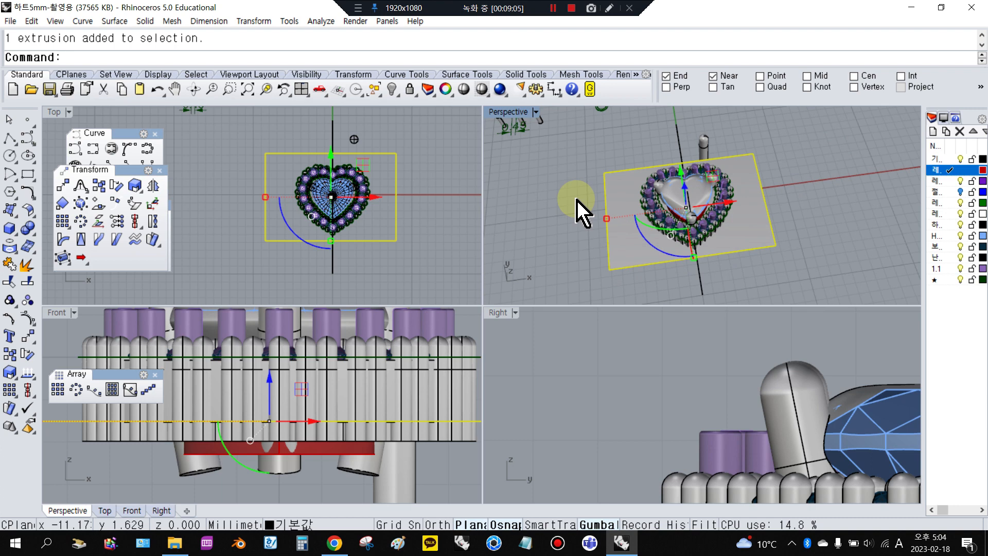
{"action": "left_click", "coordinate": [577, 198]}
{"action": "left_click", "coordinate": [630, 239]}
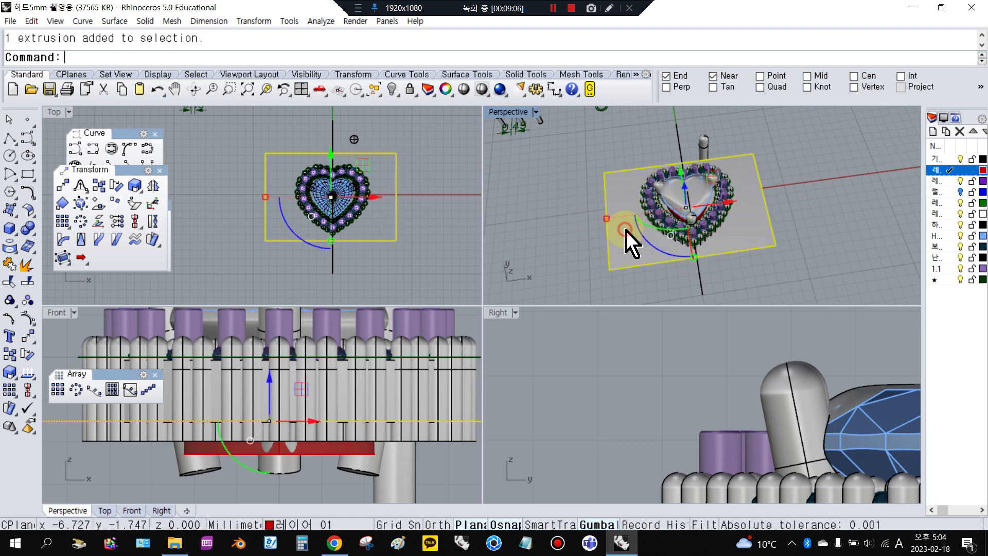
- Extrude the vertical centre line horizontally to both sides in the Top view as a non-solid surface extending past the existing rectangular plane
{"action": "left_click", "coordinate": [409, 282]}
{"action": "left_click", "coordinate": [335, 265]}
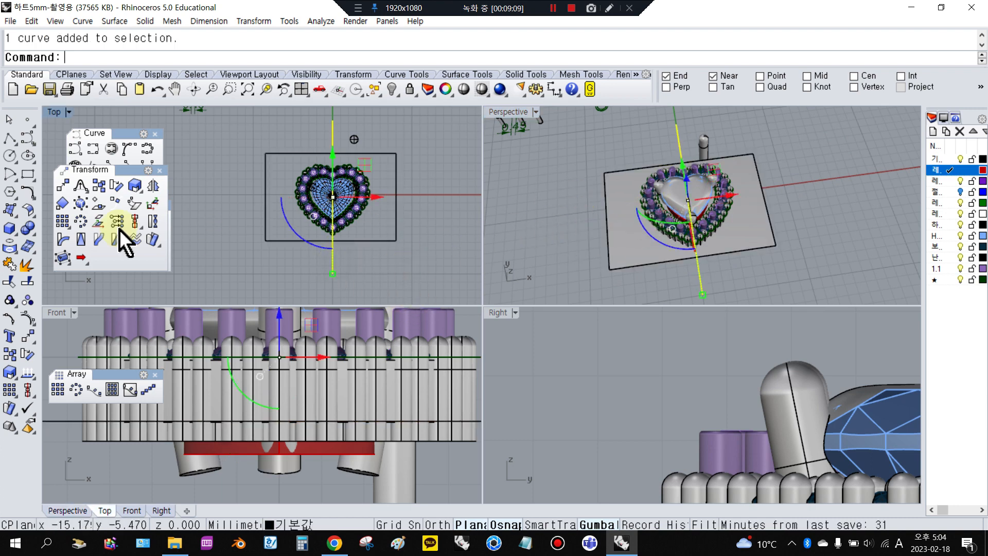
{"action": "left_click", "coordinate": [13, 214]}
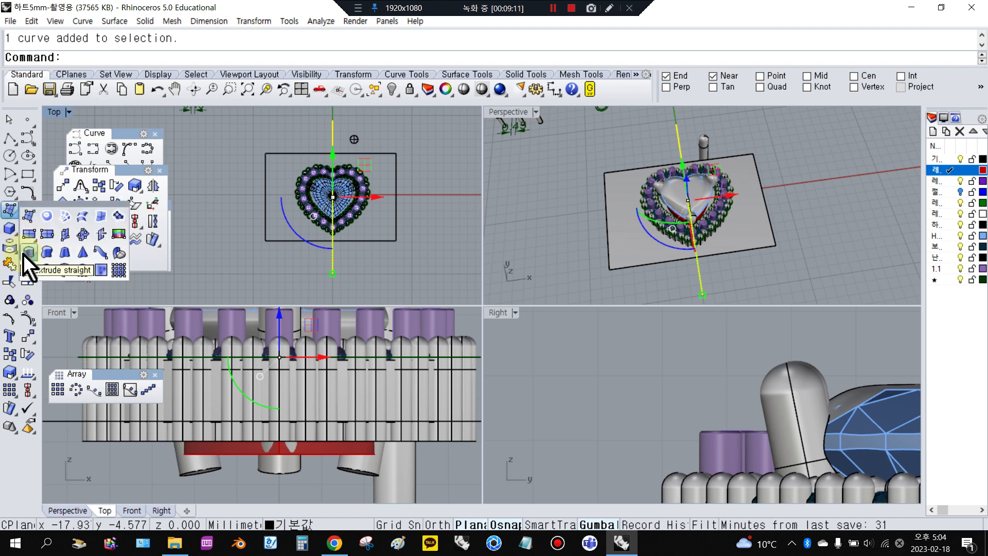
{"action": "left_click", "coordinate": [28, 253]}
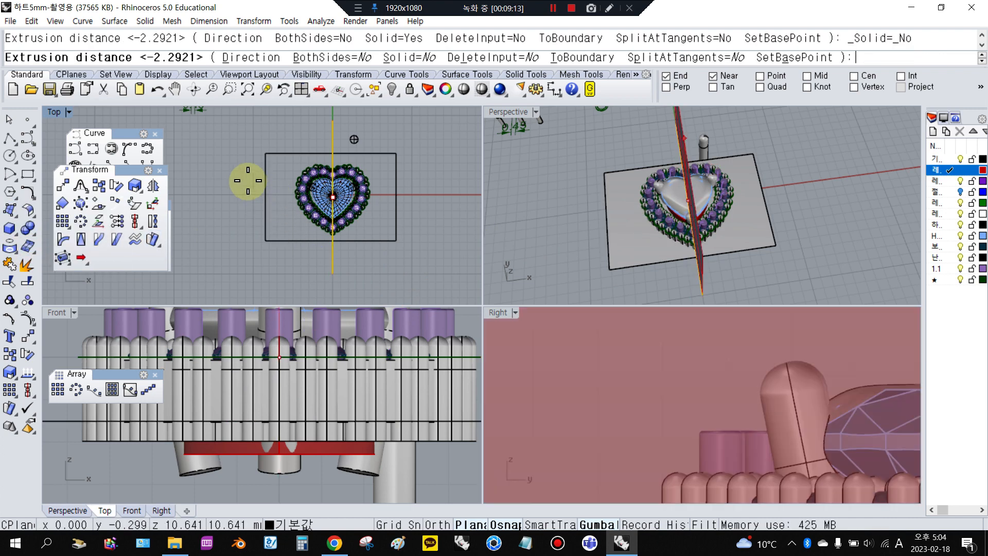
{"action": "scroll", "coordinate": [777, 246], "scroll_direction": "down", "scroll_amount": 5}
{"action": "right_click_drag", "start_coordinate": [790, 115], "coordinate": [746, 88]}
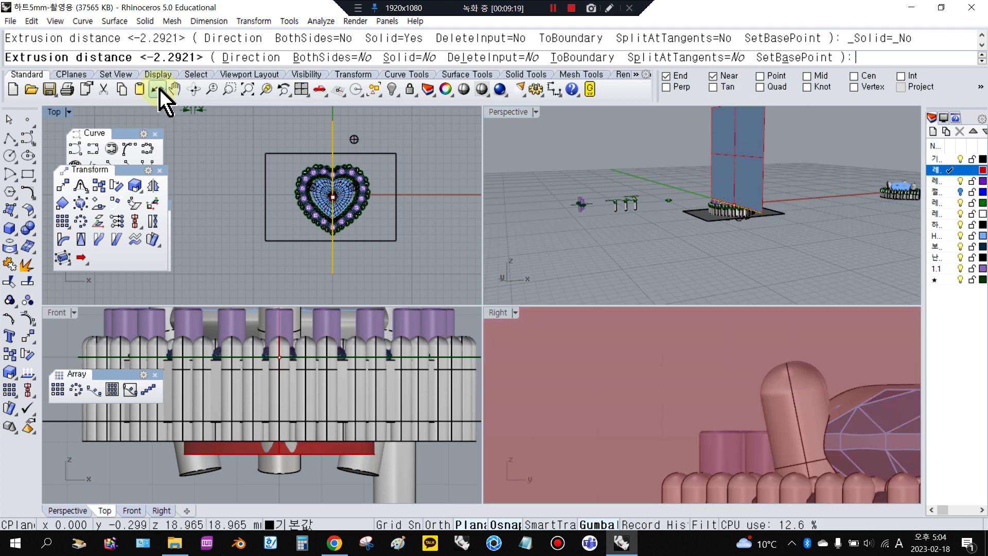
{"action": "left_click", "coordinate": [236, 58]}
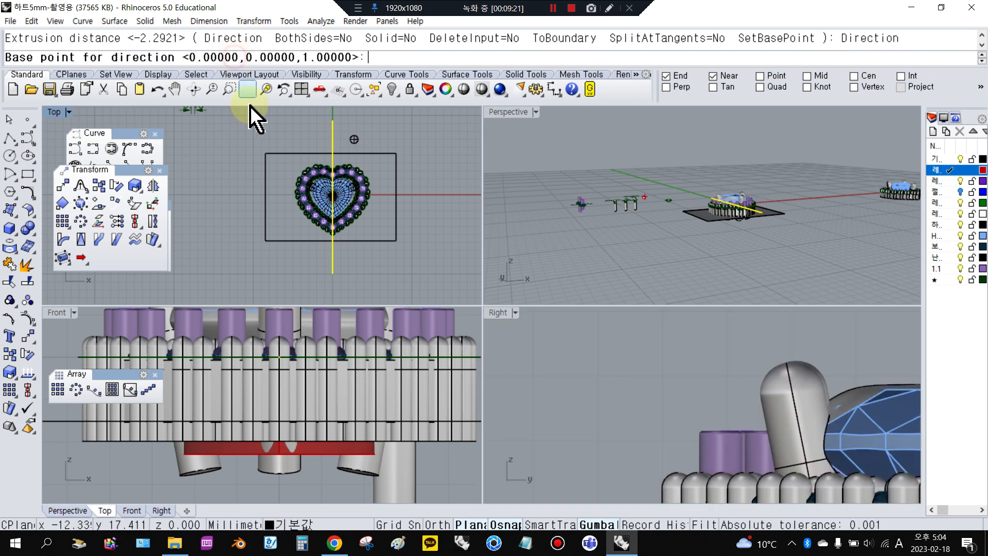
{"action": "left_click", "coordinate": [223, 129]}
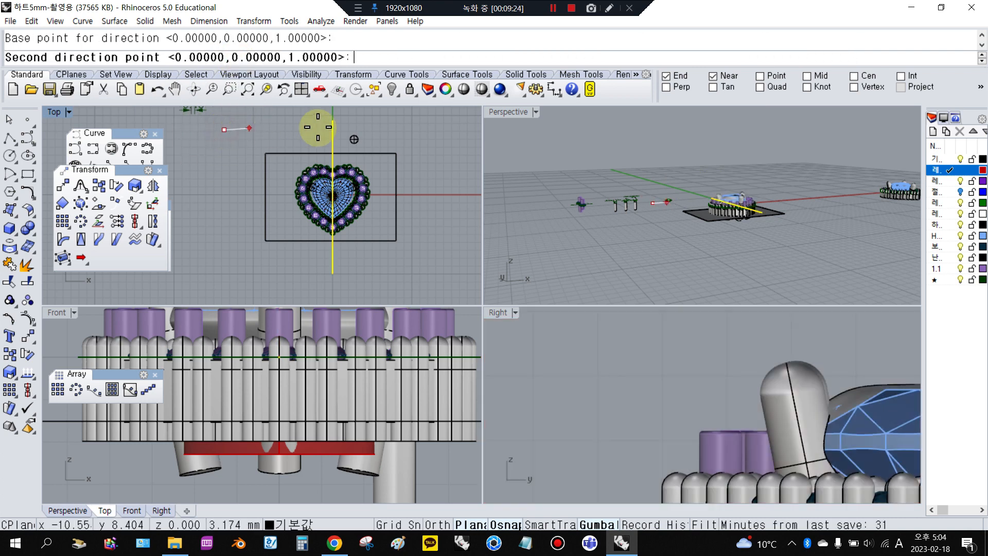
{"action": "left_click", "coordinate": [420, 129]}
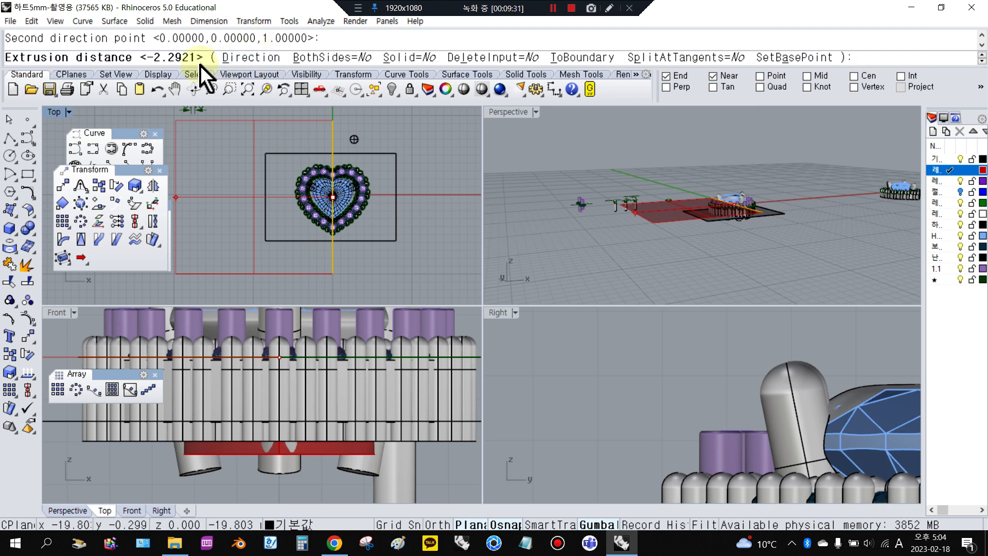
{"action": "left_click", "coordinate": [332, 58]}
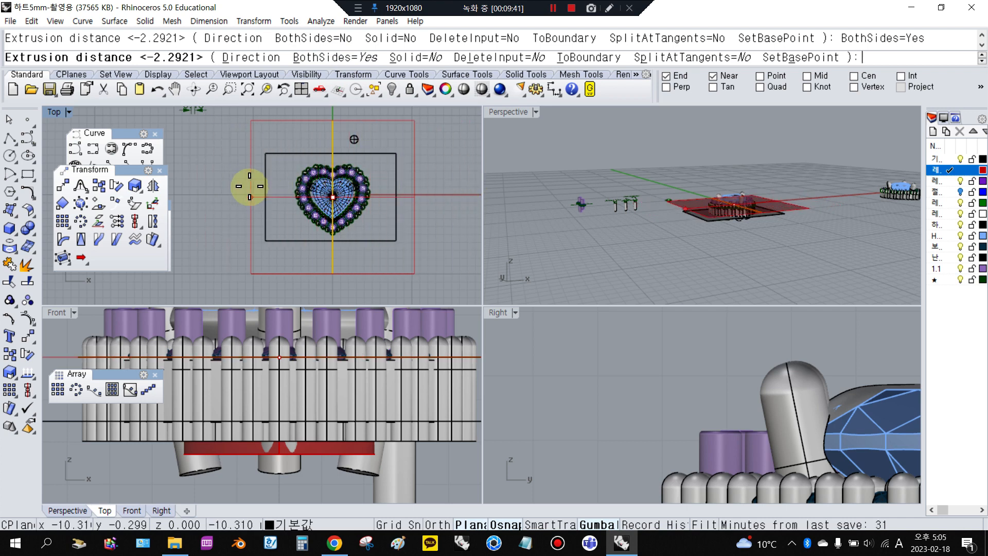
{"action": "left_click", "coordinate": [234, 191]}
- Inspect the new flat surface's back face from below in the Perspective view
{"action": "right_click_drag", "start_coordinate": [717, 249], "coordinate": [721, 125]}
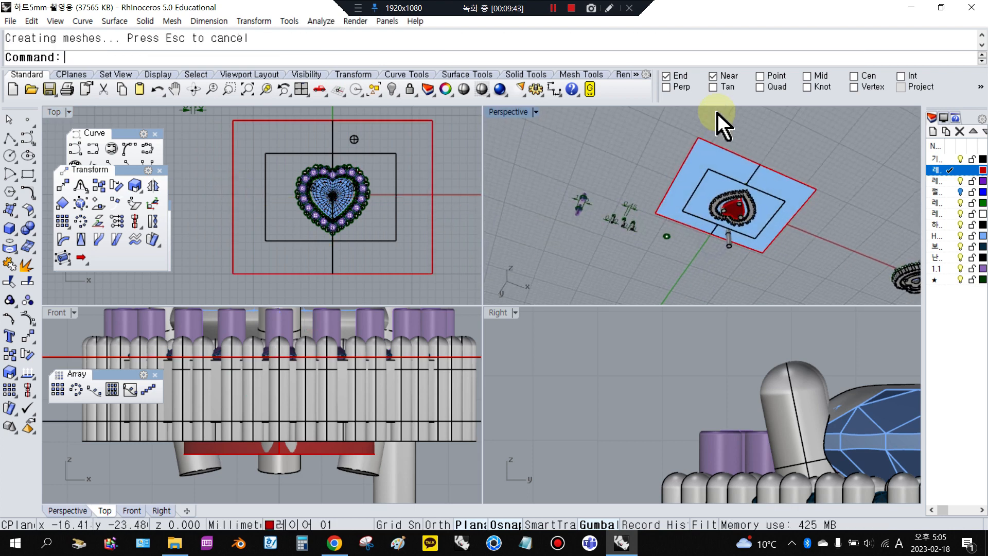
{"action": "scroll", "coordinate": [721, 126], "scroll_direction": "up", "scroll_amount": 5}
{"action": "scroll", "coordinate": [692, 214], "scroll_direction": "down", "scroll_amount": 4}
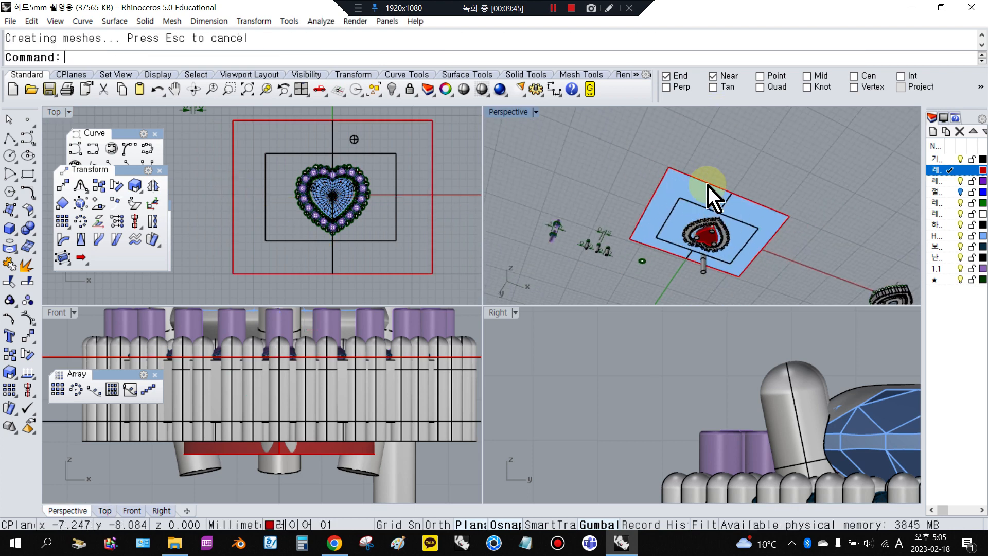
{"action": "left_click", "coordinate": [665, 202]}
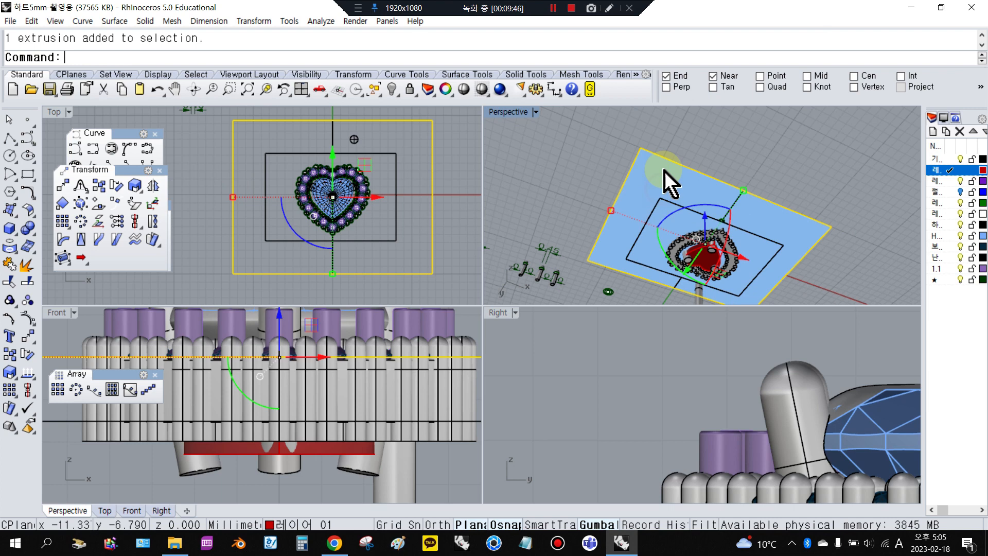
{"action": "left_click", "coordinate": [690, 153]}
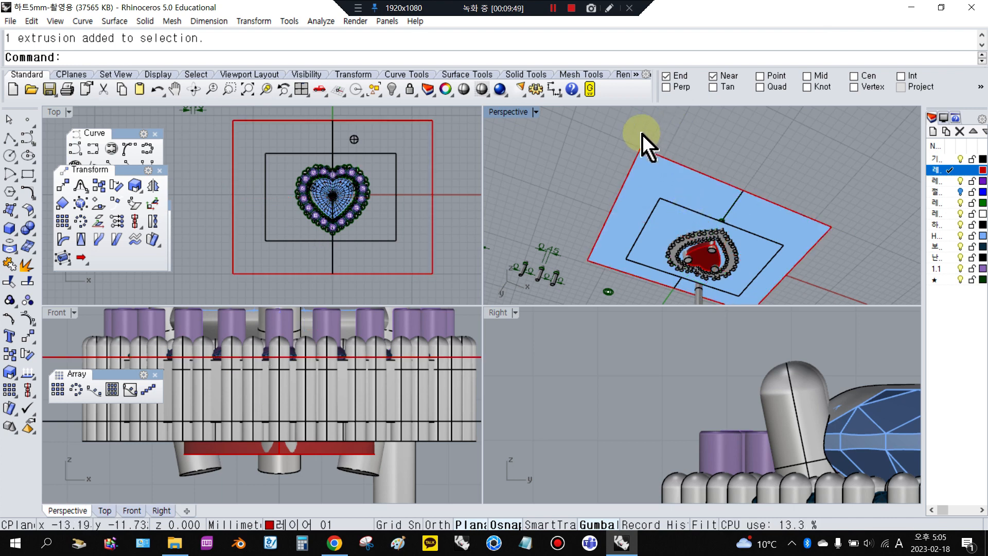
{"action": "right_click_drag", "start_coordinate": [646, 144], "coordinate": [631, 247]}
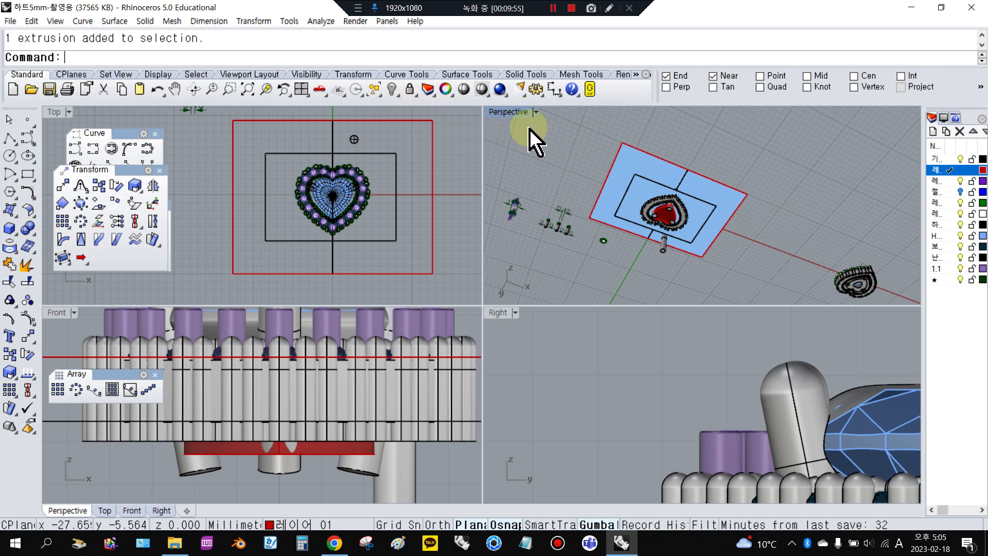
- Review the Shaded display mode's backface setting, Single Color for all backfaces, and its light blue colour, closing the options without saving
{"action": "left_click", "coordinate": [536, 90]}
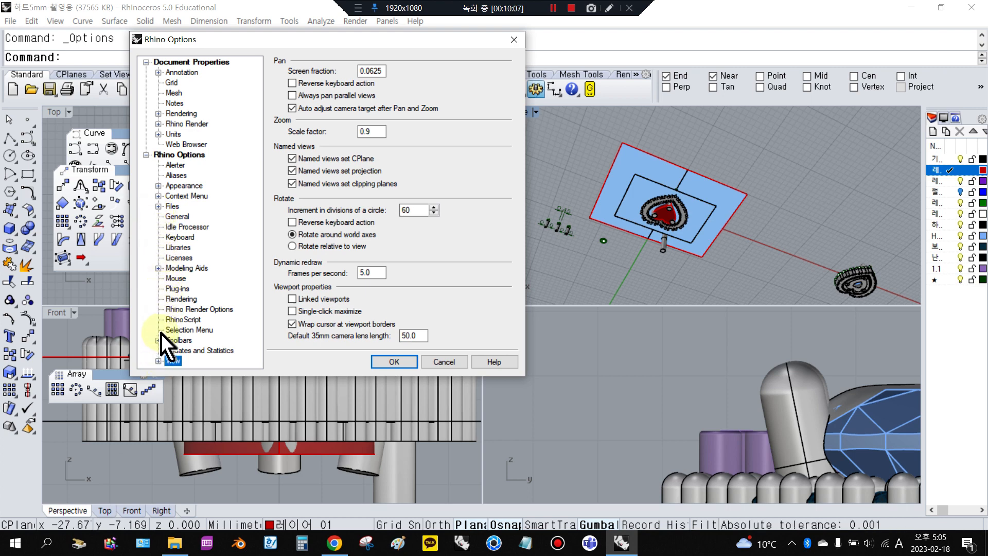
{"action": "left_click", "coordinate": [158, 361]}
{"action": "left_click", "coordinate": [169, 350]}
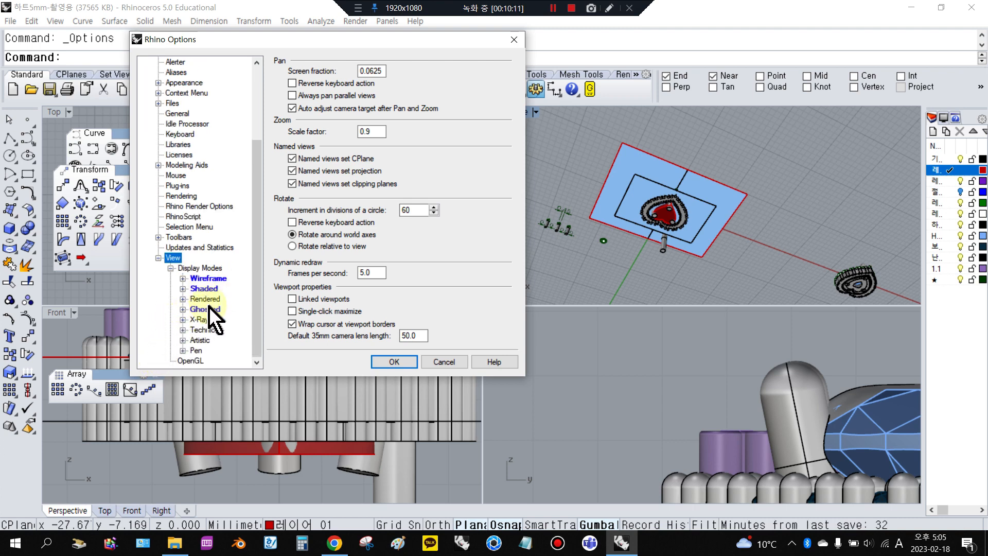
{"action": "left_click", "coordinate": [205, 289]}
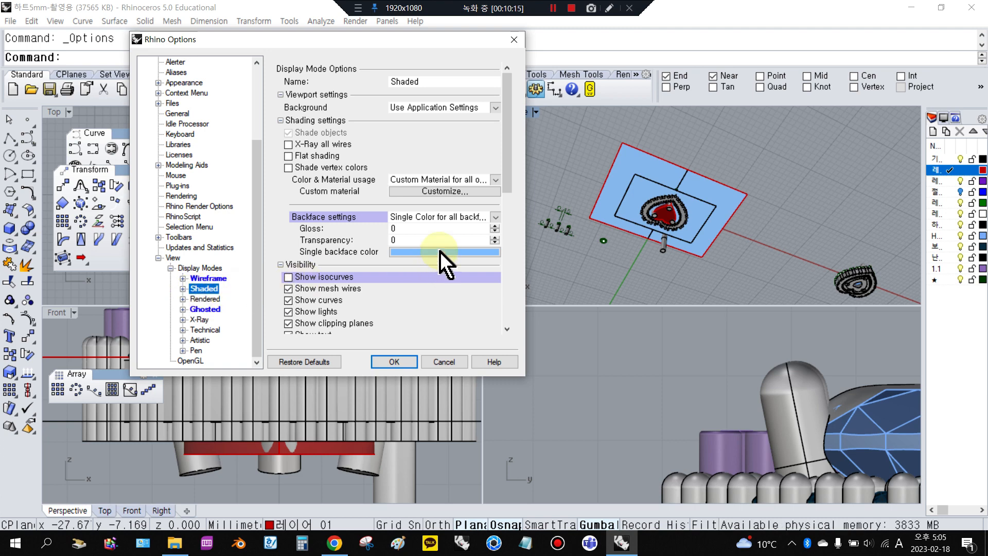
{"action": "left_click", "coordinate": [433, 217]}
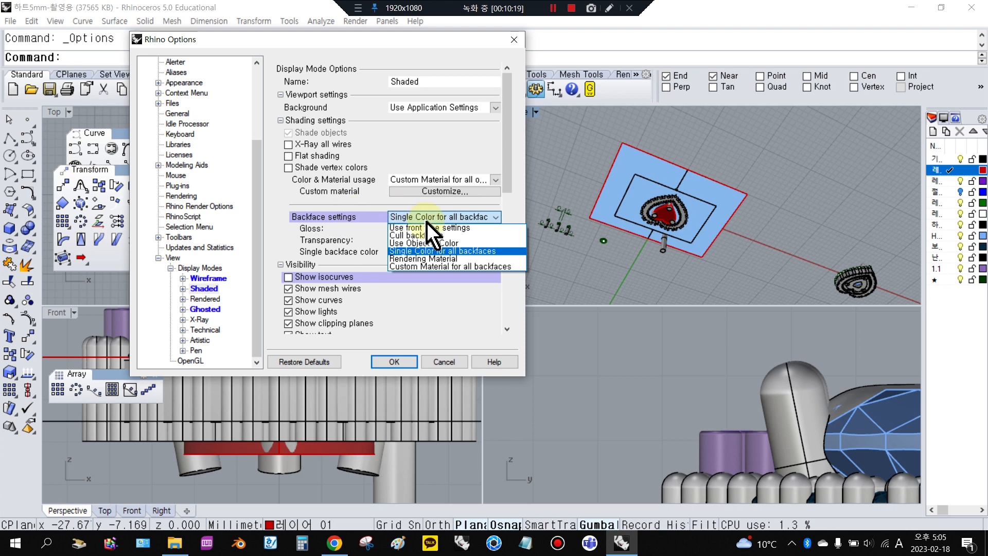
{"action": "left_click", "coordinate": [434, 252]}
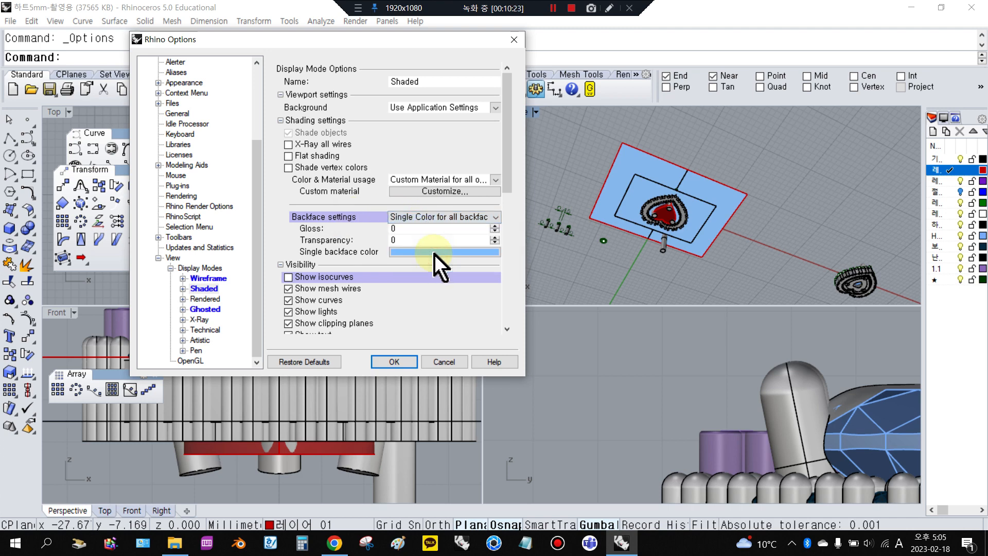
{"action": "left_click", "coordinate": [489, 218]}
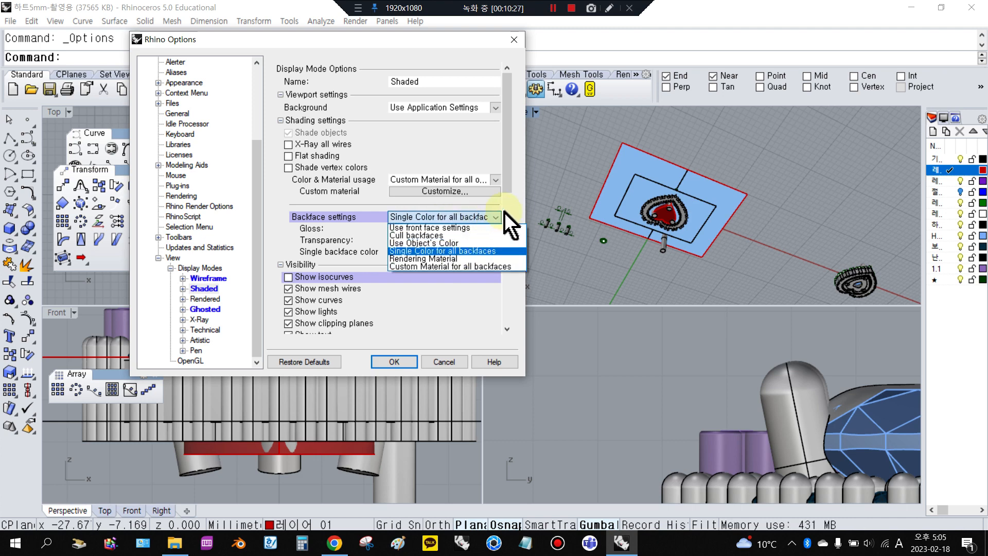
{"action": "left_click", "coordinate": [497, 217]}
{"action": "left_click", "coordinate": [473, 248]}
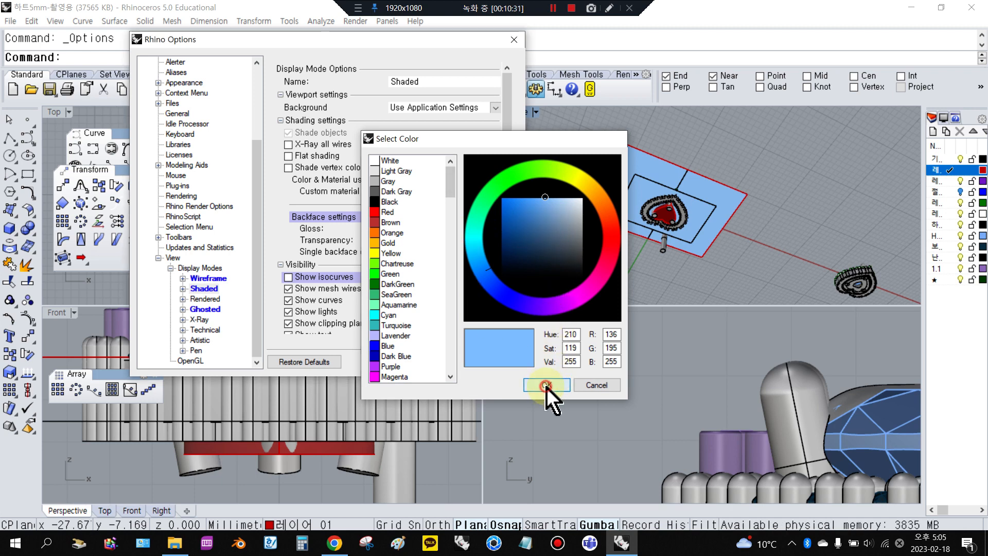
{"action": "left_click", "coordinate": [546, 387]}
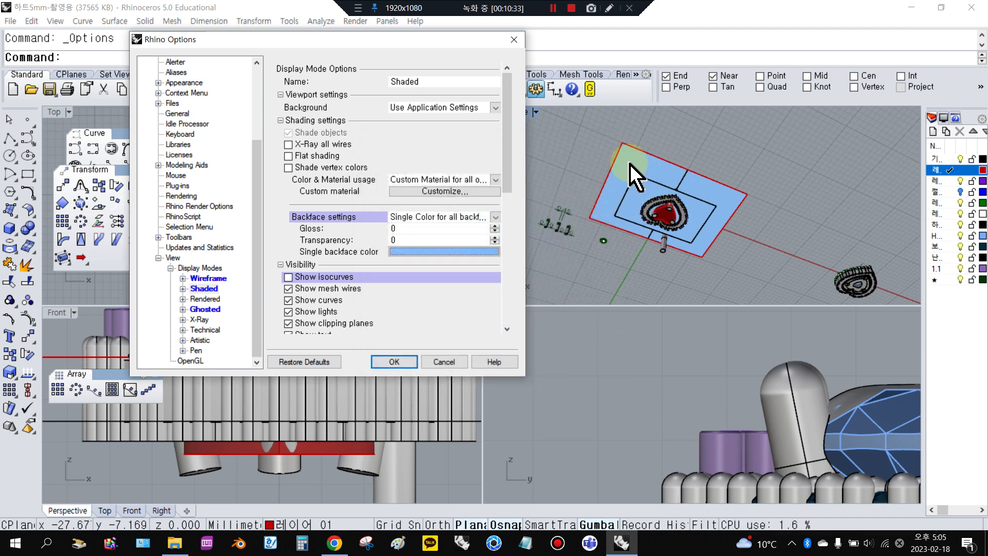
{"action": "left_click", "coordinate": [513, 39]}
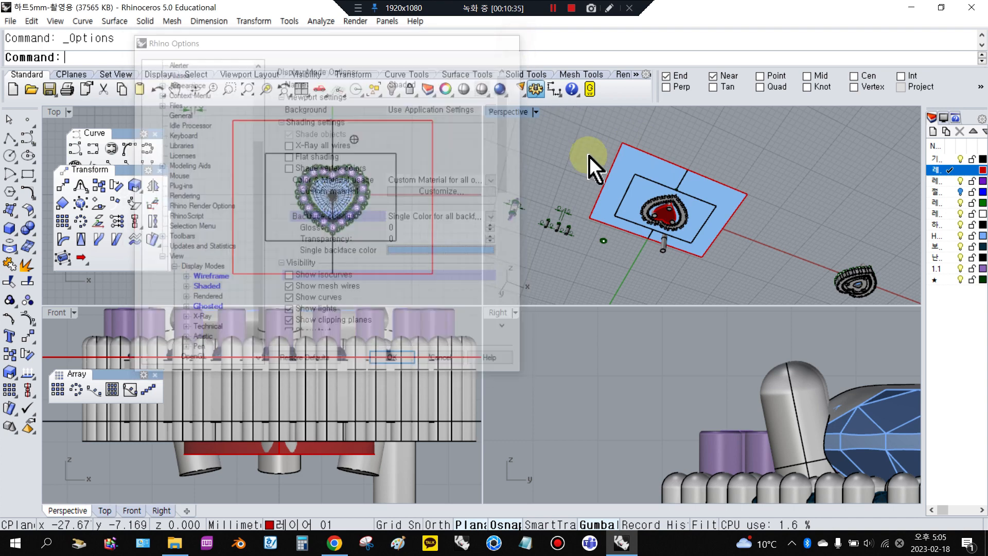
- Apply Boolean difference to the pendant's prongs, halo stones and cutters, excluding the center stone, using the large flat surface as the cutter
{"action": "right_click_drag", "start_coordinate": [618, 165], "coordinate": [649, 243]}
{"action": "scroll", "coordinate": [331, 215], "scroll_direction": "down", "scroll_amount": 4}
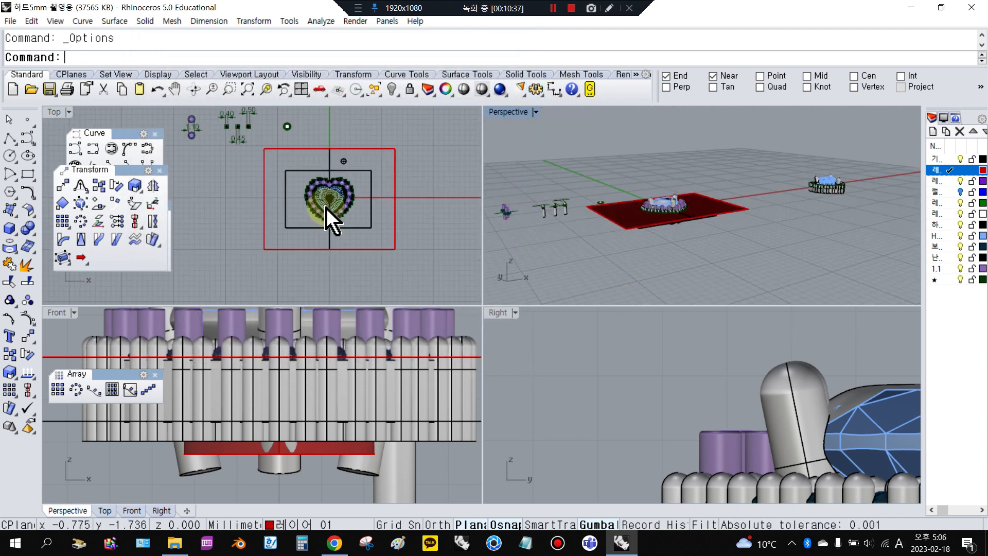
{"action": "left_click", "coordinate": [36, 230]}
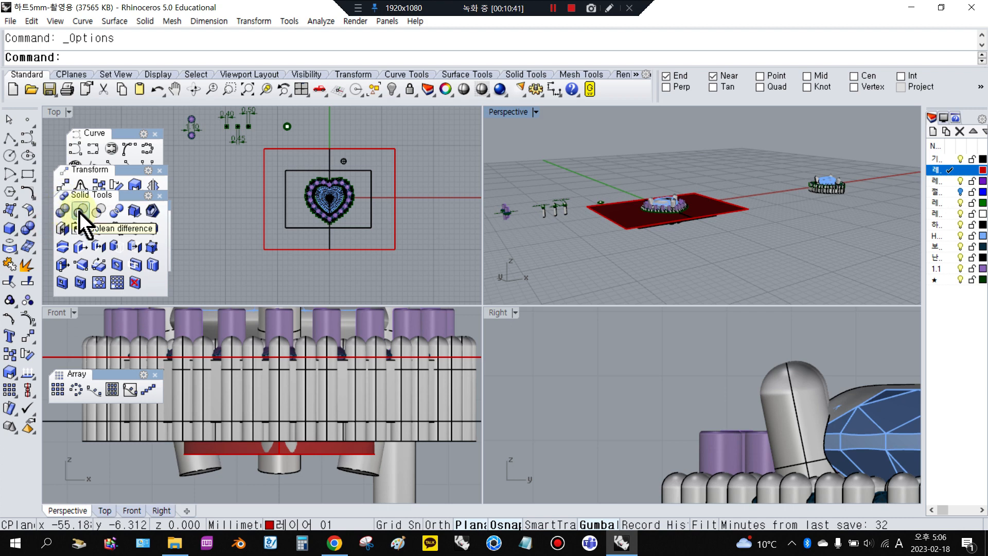
{"action": "left_click", "coordinate": [80, 210]}
{"action": "left_click_drag", "start_coordinate": [233, 164], "coordinate": [363, 251]}
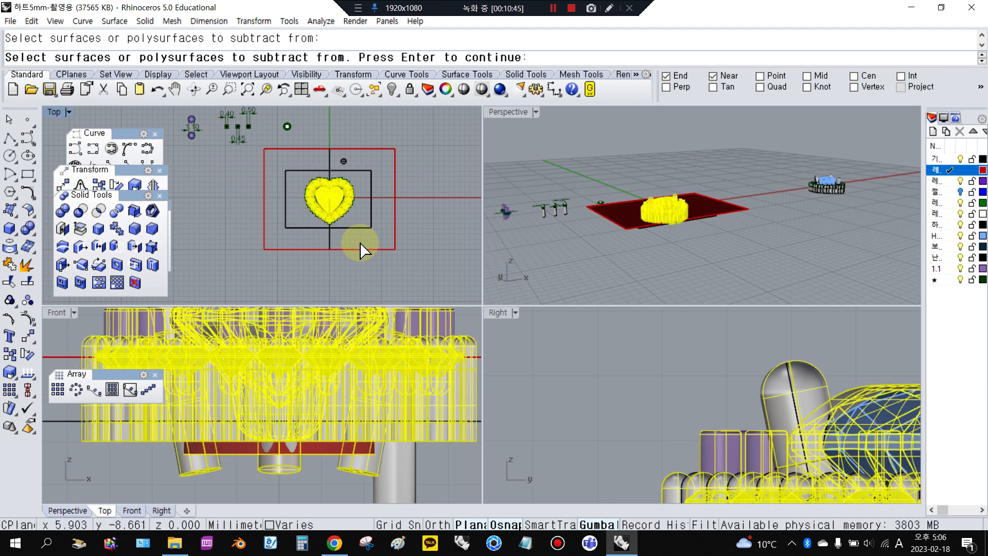
{"action": "scroll", "coordinate": [661, 209], "scroll_direction": "up", "scroll_amount": 10}
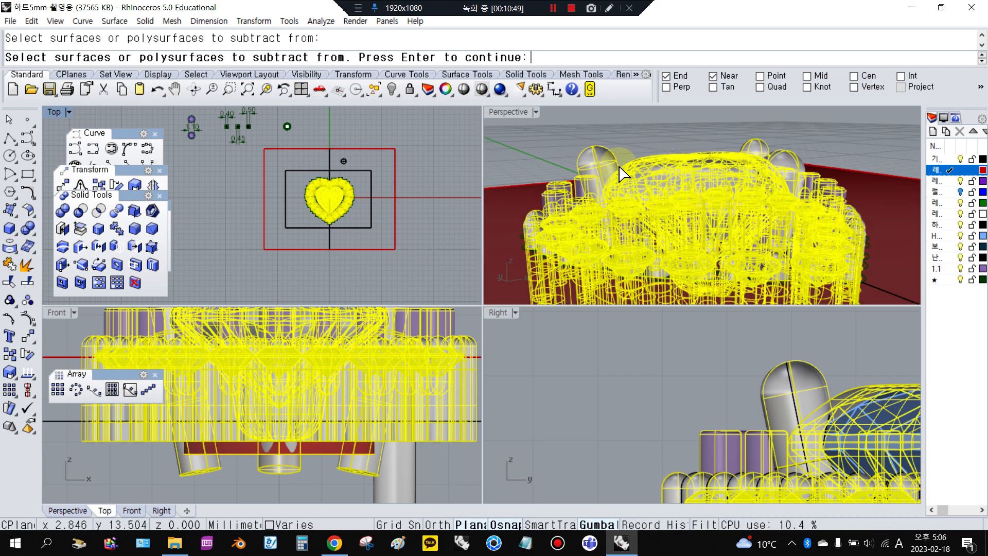
{"action": "left_click", "coordinate": [641, 169], "text": "ctrl"}
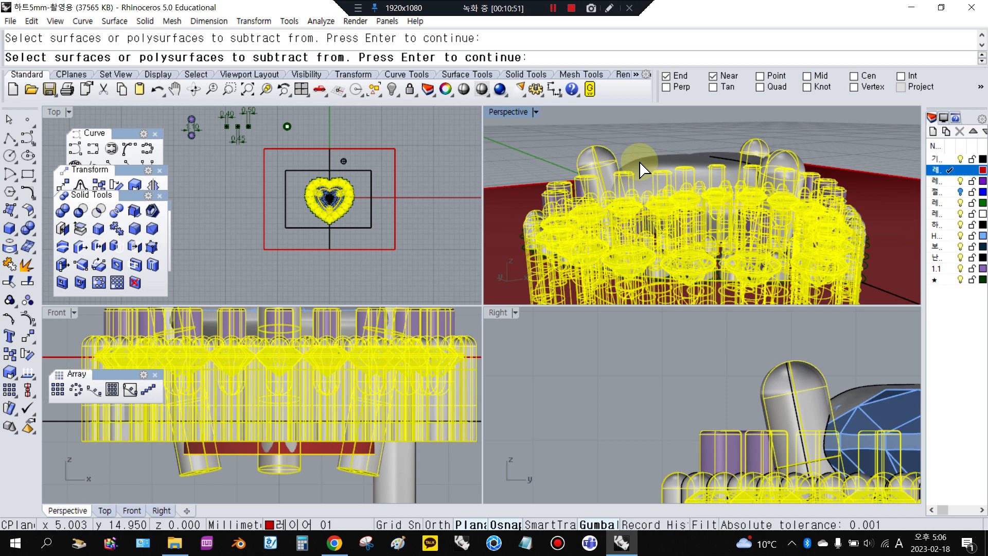
{"action": "right_click_drag", "start_coordinate": [641, 169], "coordinate": [653, 300]}
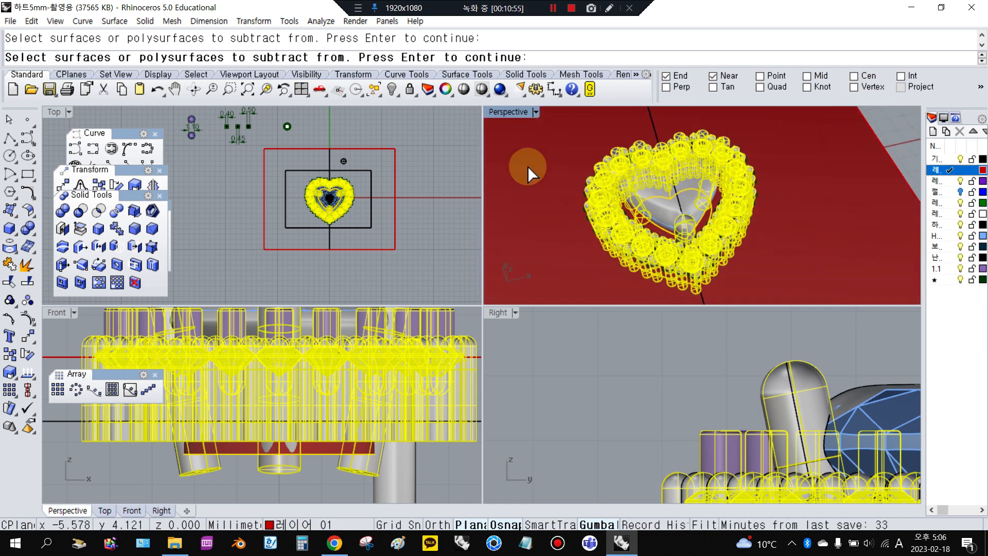
{"action": "right_click", "coordinate": [447, 174]}
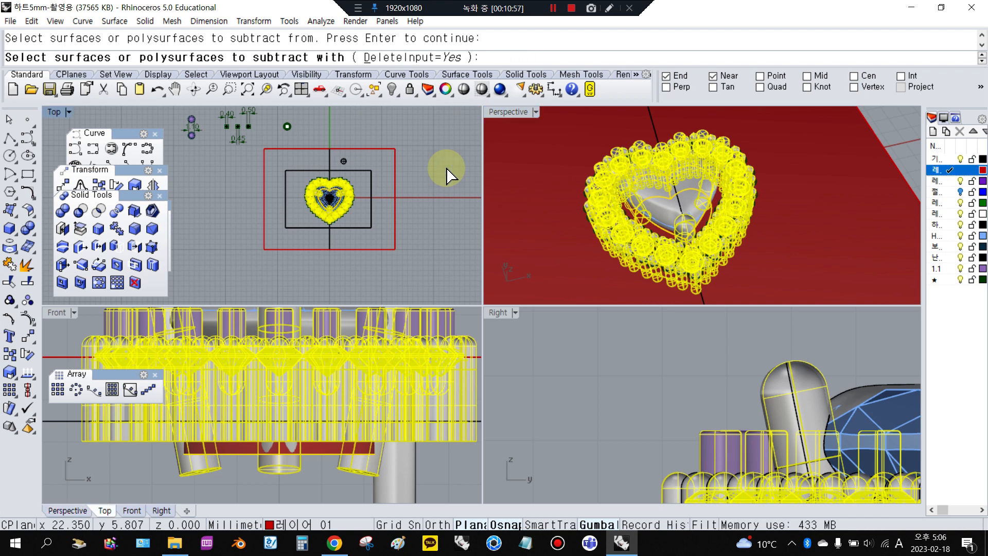
{"action": "scroll", "coordinate": [628, 188], "scroll_direction": "down", "scroll_amount": 3}
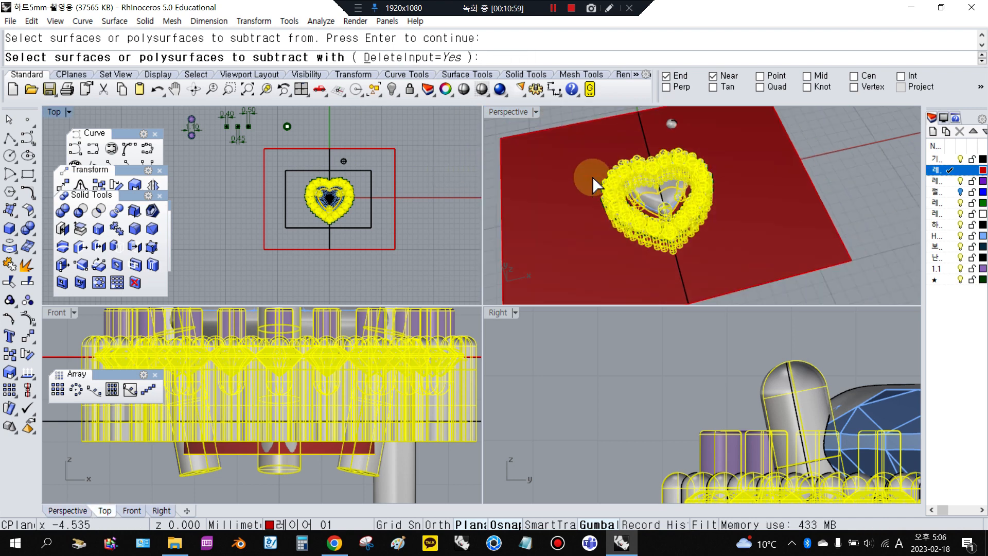
{"action": "left_click", "coordinate": [564, 169]}
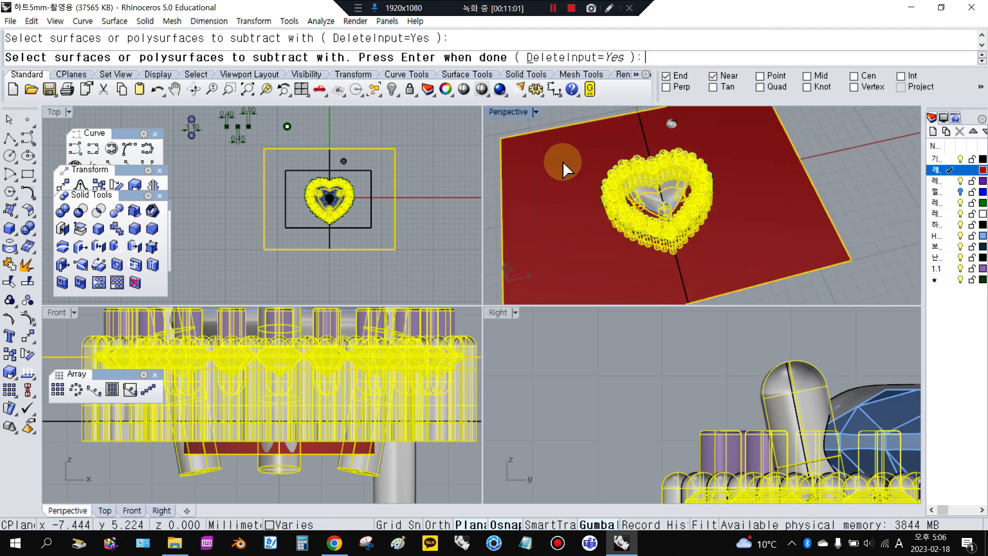
{"action": "right_click", "coordinate": [563, 164]}
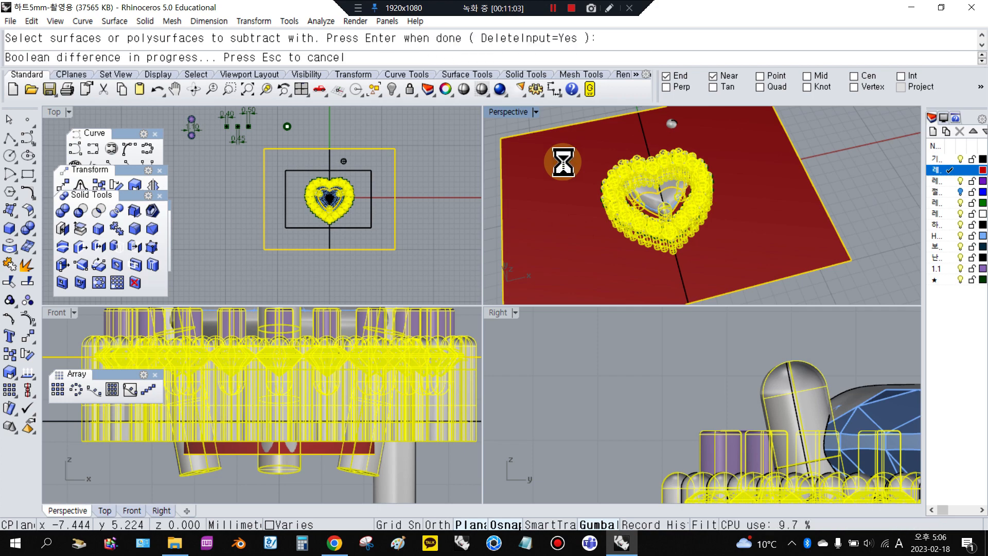
- Delete the smaller rectangular plane that lies around the halo below the large cutting surface
{"action": "mouse_move", "coordinate": [572, 201]}
{"action": "right_mouse_down"}
{"action": "mouse_move", "coordinate": [585, 282]}
{"action": "mouse_move", "coordinate": [580, 128]}
{"action": "mouse_move", "coordinate": [585, 283]}
{"action": "mouse_move", "coordinate": [586, 143]}
{"action": "mouse_move", "coordinate": [582, 193]}
{"action": "right_mouse_up"}
{"action": "left_click", "coordinate": [577, 197]}
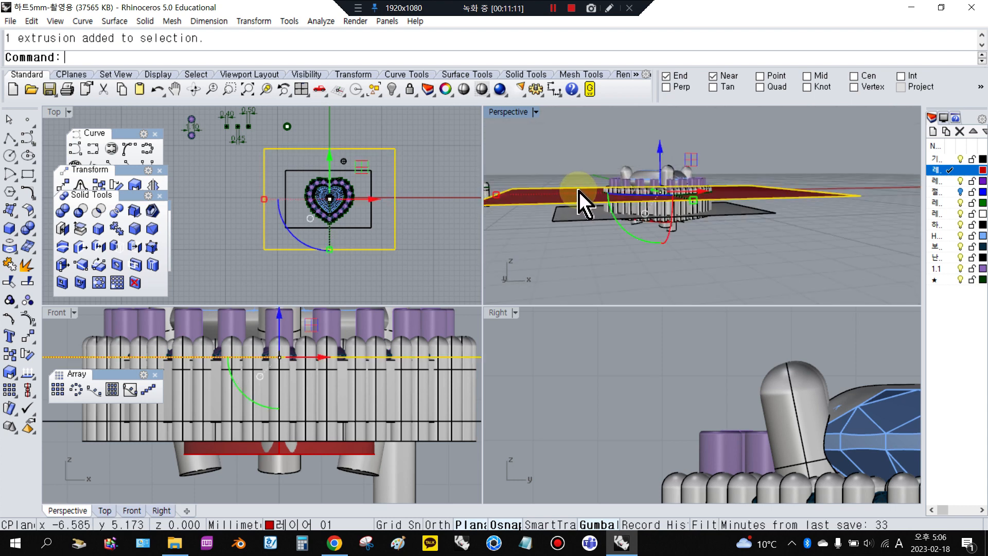
{"action": "key", "text": "Escape"}
{"action": "mouse_move", "coordinate": [595, 188]}
{"action": "right_mouse_down"}
{"action": "mouse_move", "coordinate": [631, 193]}
{"action": "mouse_move", "coordinate": [594, 200]}
{"action": "right_mouse_up"}
{"action": "left_click", "coordinate": [593, 198]}
{"action": "key", "text": "Escape"}
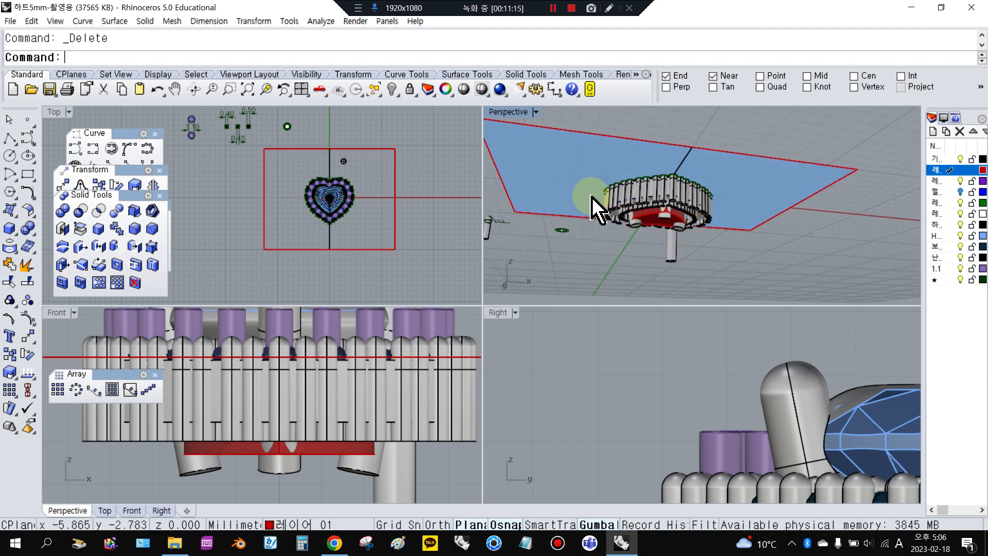
- Move the large cutting surface down toward the lower ends of the halo prongs and delete it
{"action": "left_click", "coordinate": [598, 194]}
{"action": "scroll", "coordinate": [282, 387], "scroll_direction": "down", "scroll_amount": 3}
{"action": "left_click_drag", "start_coordinate": [282, 367], "coordinate": [298, 387]}
{"action": "scroll", "coordinate": [287, 380], "scroll_direction": "up", "scroll_amount": 3}
{"action": "scroll", "coordinate": [314, 468], "scroll_direction": "up", "scroll_amount": 5}
{"action": "scroll", "coordinate": [281, 459], "scroll_direction": "down", "scroll_amount": 5}
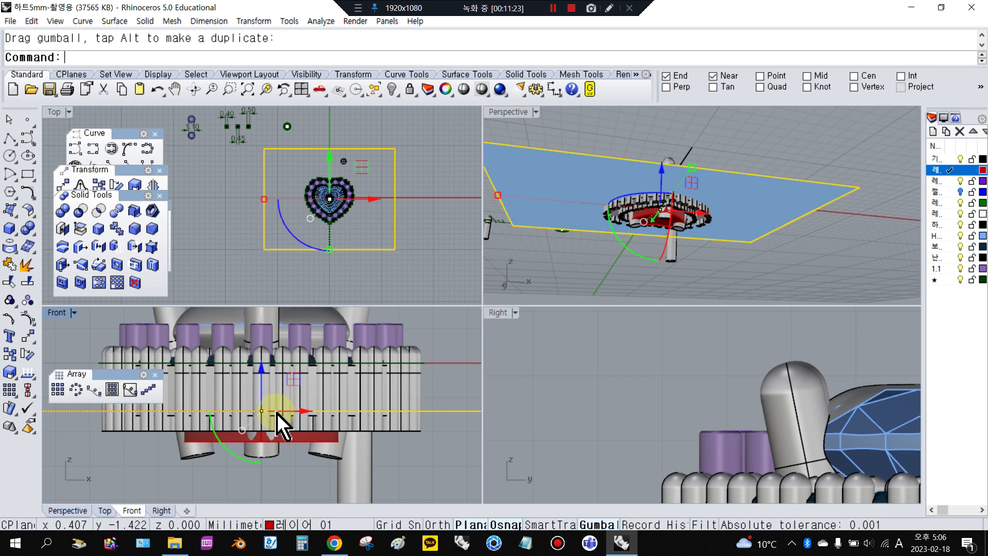
{"action": "key", "text": "Delete"}
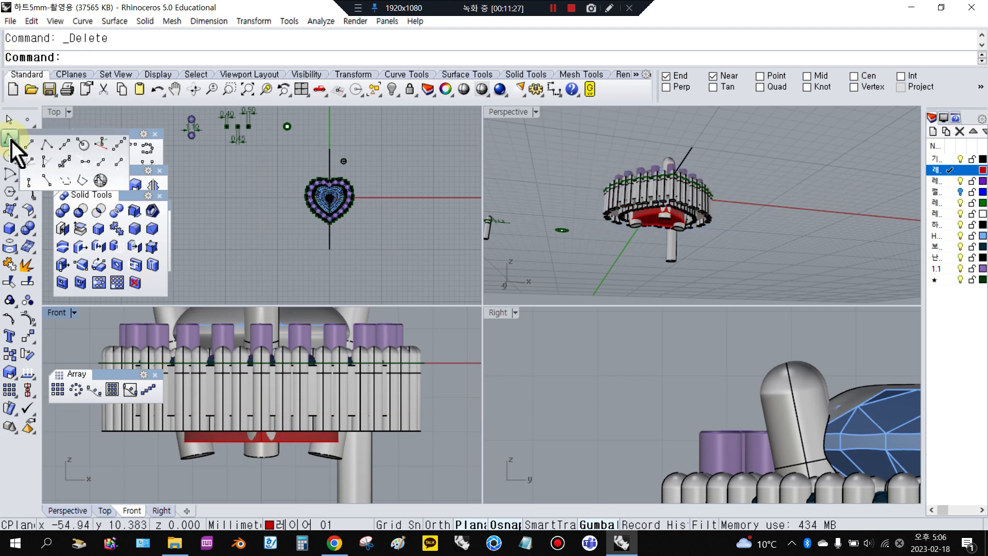
- Draw a horizontal both-sides line in the Front view, centred on the halo body's bottom edge and extending well past the pendant's sides
{"action": "left_click", "coordinate": [73, 149]}
{"action": "scroll", "coordinate": [283, 423], "scroll_direction": "up", "scroll_amount": 5}
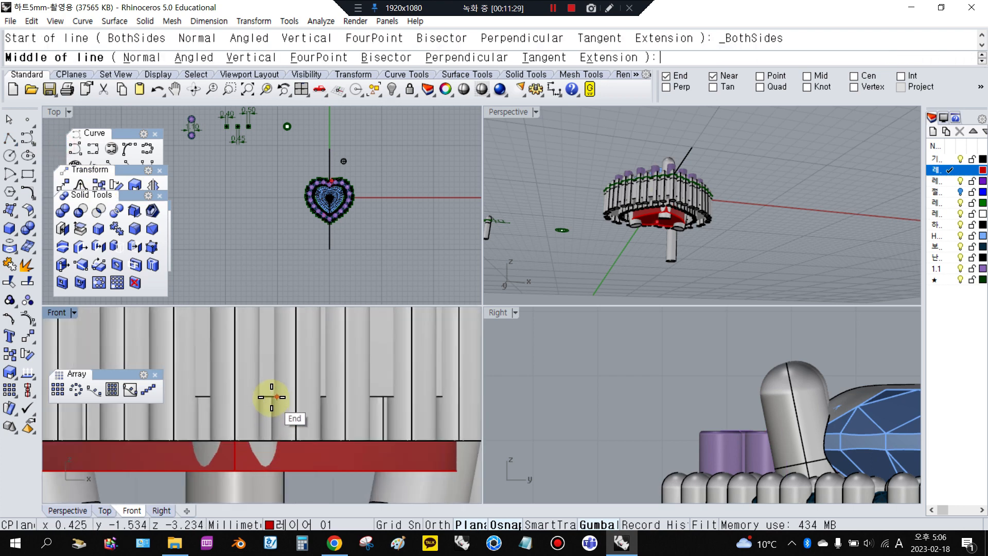
{"action": "scroll", "coordinate": [269, 397], "scroll_direction": "up", "scroll_amount": 3}
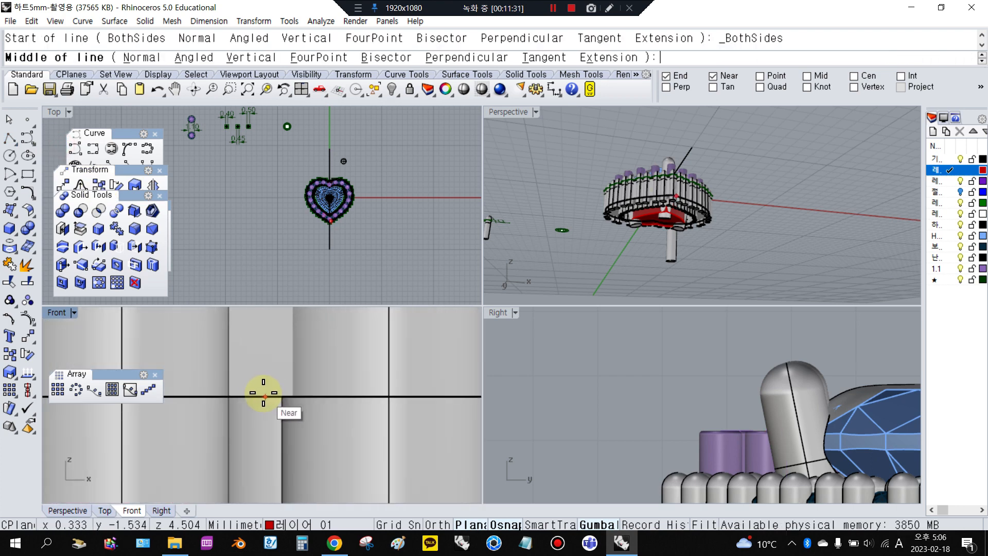
{"action": "left_click", "coordinate": [261, 396]}
{"action": "scroll", "coordinate": [270, 394], "scroll_direction": "down", "scroll_amount": 6}
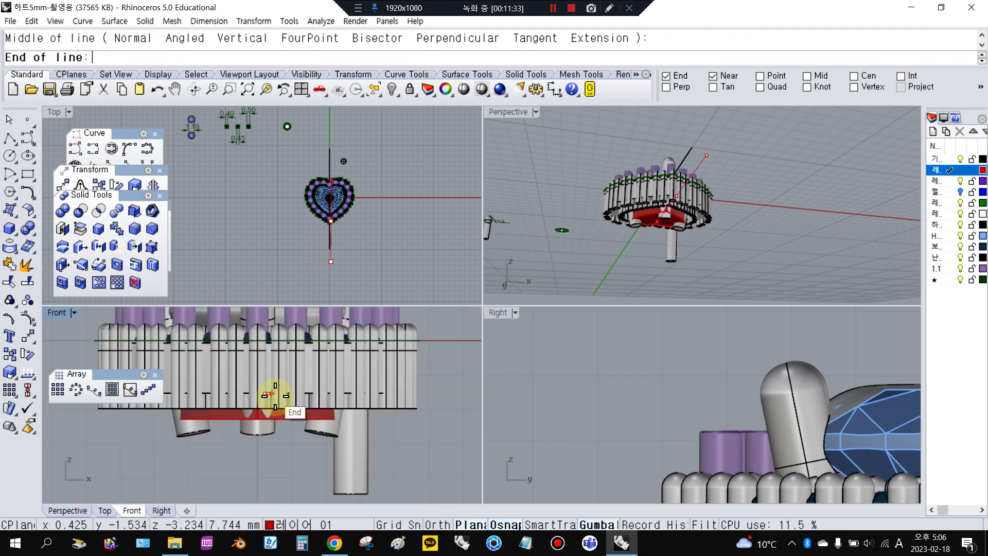
{"action": "left_click", "coordinate": [350, 396]}
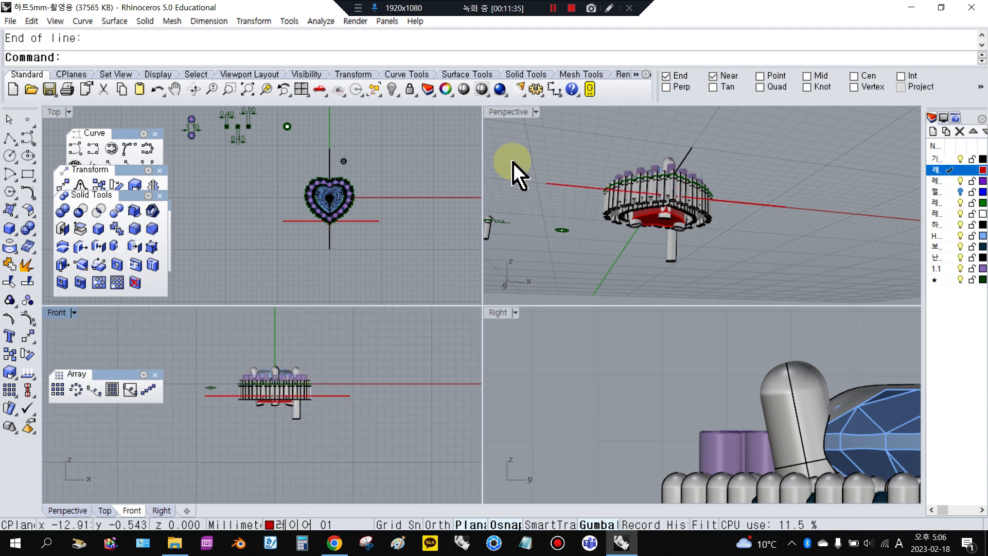
- Measure the vertical distance from the halo body's upper edge to the new horizontal line without placing a dimension
{"action": "left_click", "coordinate": [554, 89]}
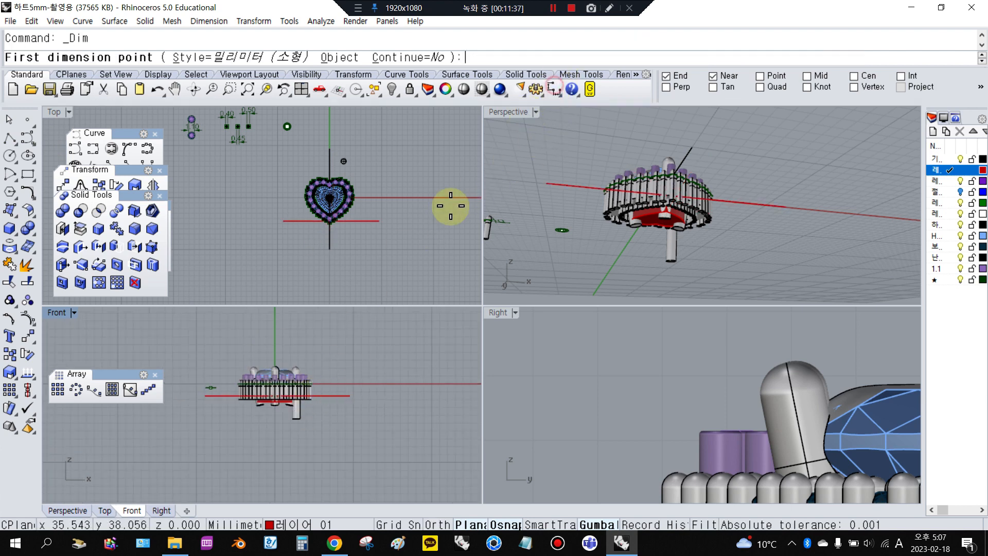
{"action": "scroll", "coordinate": [291, 371], "scroll_direction": "up", "scroll_amount": 8}
{"action": "scroll", "coordinate": [281, 375], "scroll_direction": "up", "scroll_amount": 1}
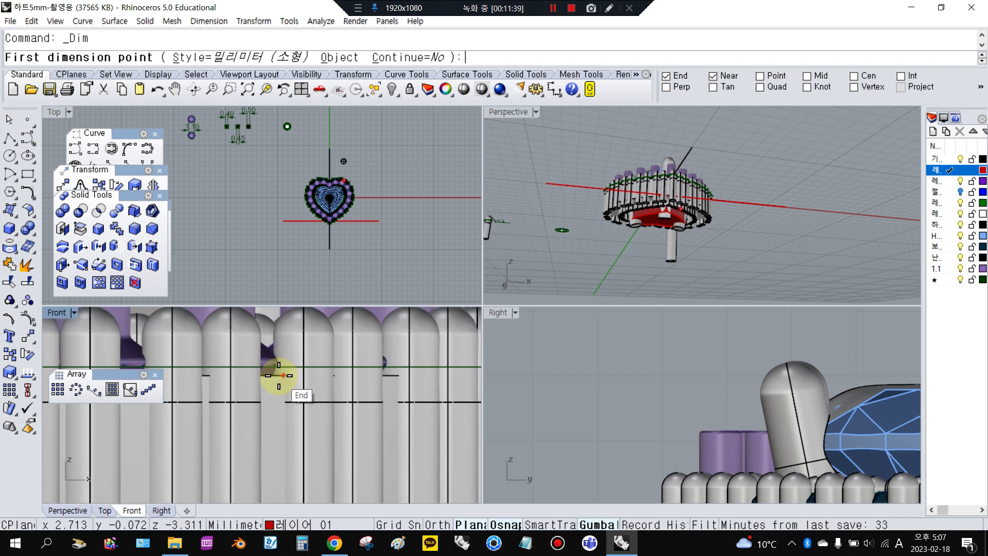
{"action": "left_click", "coordinate": [273, 376]}
{"action": "scroll", "coordinate": [271, 432], "scroll_direction": "down", "scroll_amount": 3}
{"action": "scroll", "coordinate": [269, 444], "scroll_direction": "up", "scroll_amount": 3}
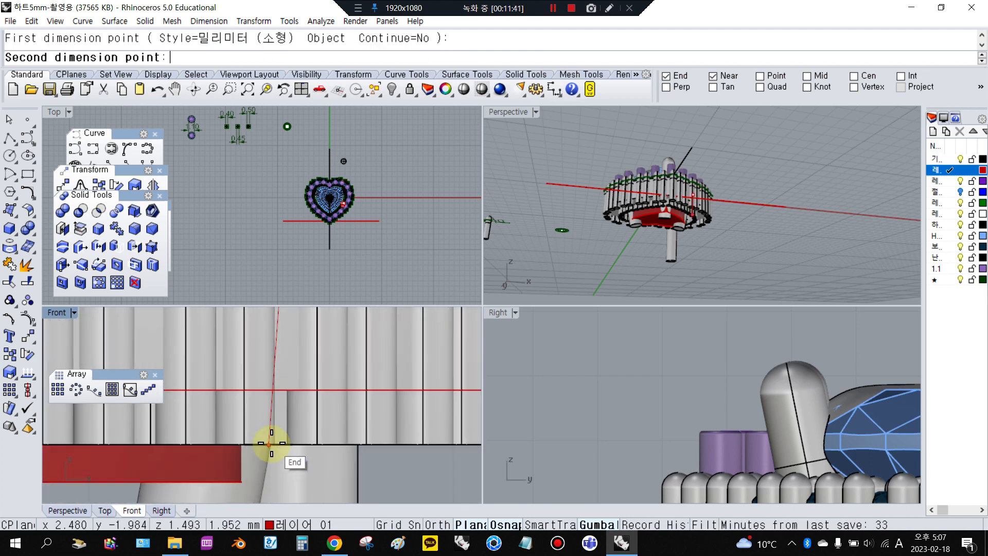
{"action": "left_click", "coordinate": [276, 385]}
{"action": "scroll", "coordinate": [277, 387], "scroll_direction": "down", "scroll_amount": 5}
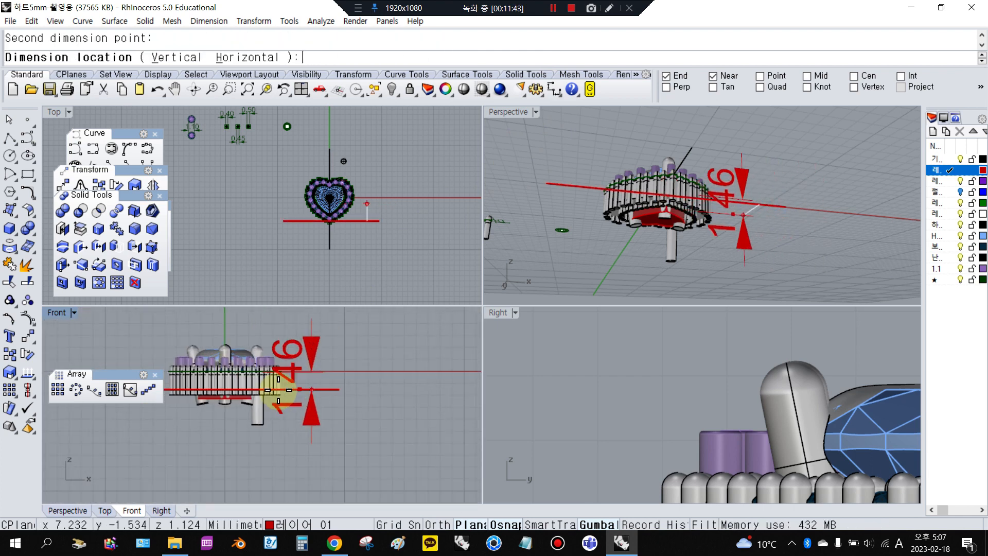
{"action": "key", "text": "Escape"}
- Select the heart-shaped halo body and measure its height between its lower and upper edges in the Front view
{"action": "scroll", "coordinate": [261, 391], "scroll_direction": "up", "scroll_amount": 7}
{"action": "right_click", "coordinate": [246, 397]}
{"action": "right_click_drag", "start_coordinate": [247, 398], "coordinate": [303, 427]}
{"action": "scroll", "coordinate": [273, 430], "scroll_direction": "up", "scroll_amount": 4}
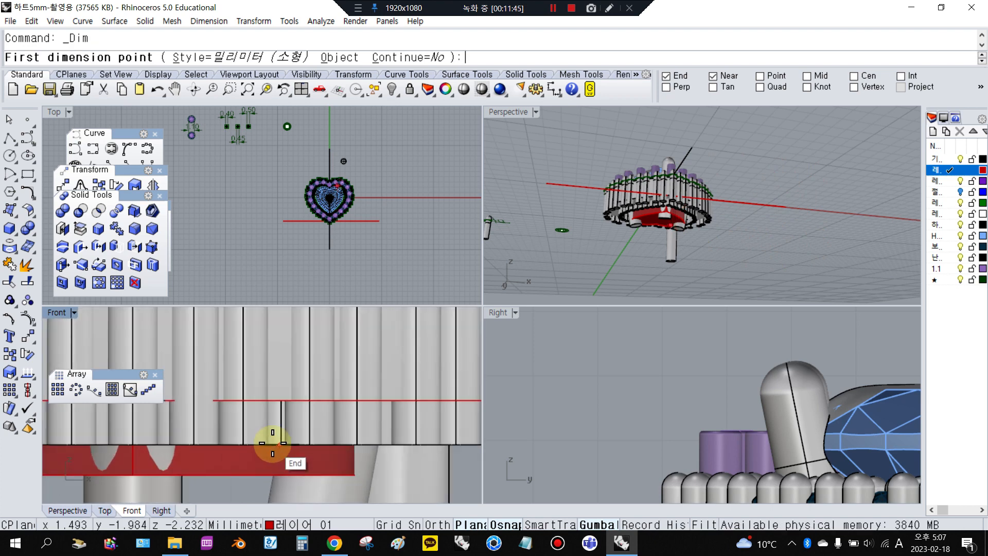
{"action": "scroll", "coordinate": [274, 442], "scroll_direction": "up", "scroll_amount": 2}
{"action": "scroll", "coordinate": [277, 443], "scroll_direction": "down", "scroll_amount": 4}
{"action": "key", "text": "Escape"}
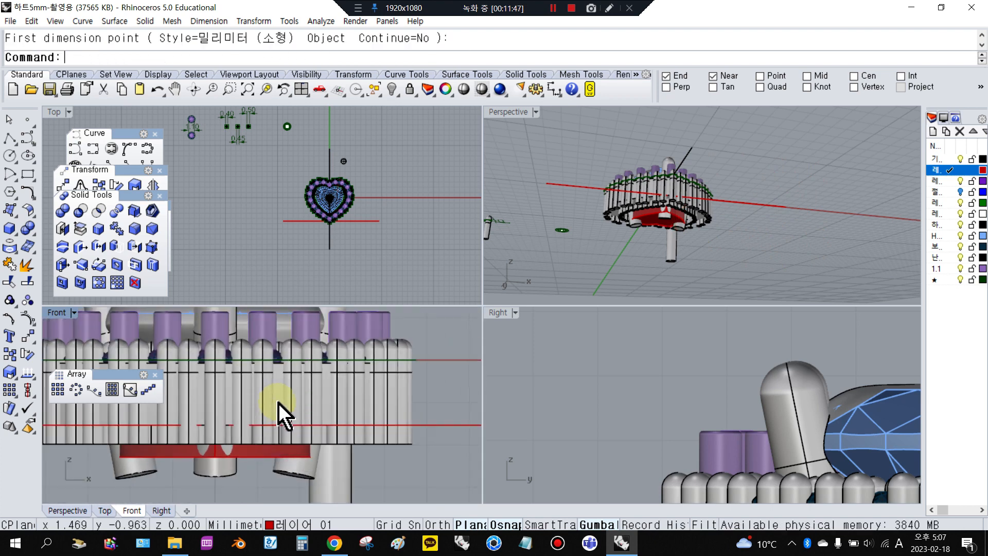
{"action": "left_click", "coordinate": [278, 408]}
{"action": "scroll", "coordinate": [276, 407], "scroll_direction": "up", "scroll_amount": 3}
{"action": "right_click", "coordinate": [280, 418]}
{"action": "left_click", "coordinate": [276, 430]}
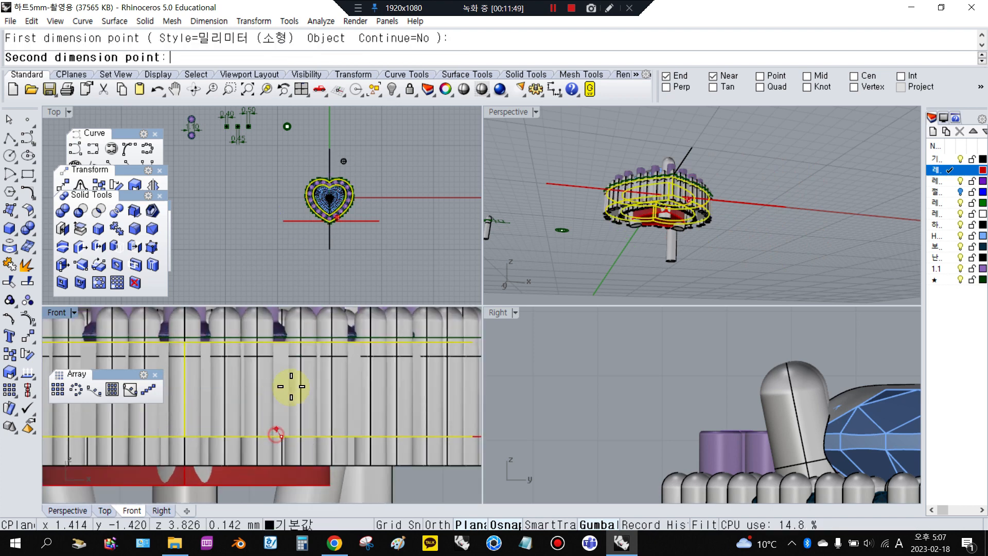
{"action": "left_click", "coordinate": [290, 338]}
{"action": "scroll", "coordinate": [269, 376], "scroll_direction": "down", "scroll_amount": 5}
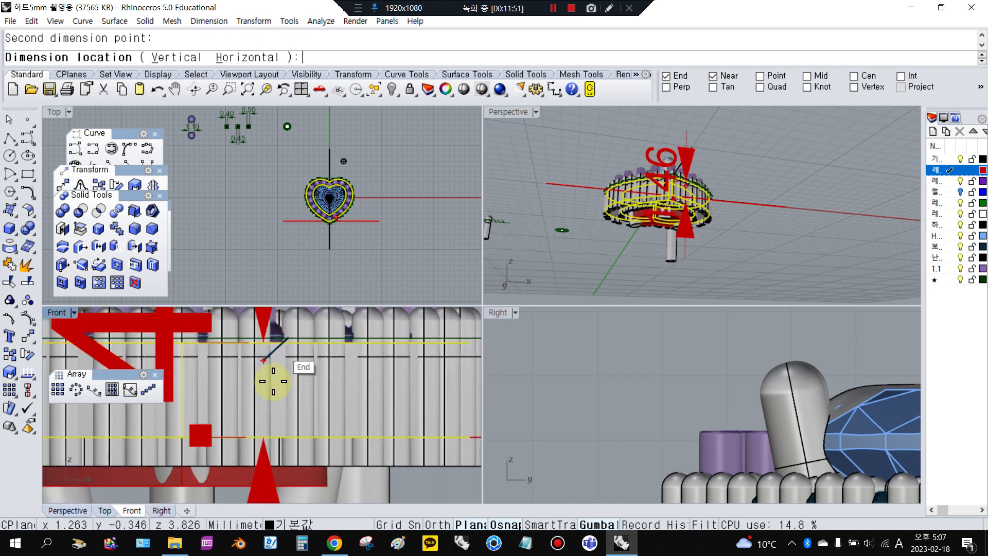
{"action": "scroll", "coordinate": [350, 386], "scroll_direction": "up", "scroll_amount": 3}
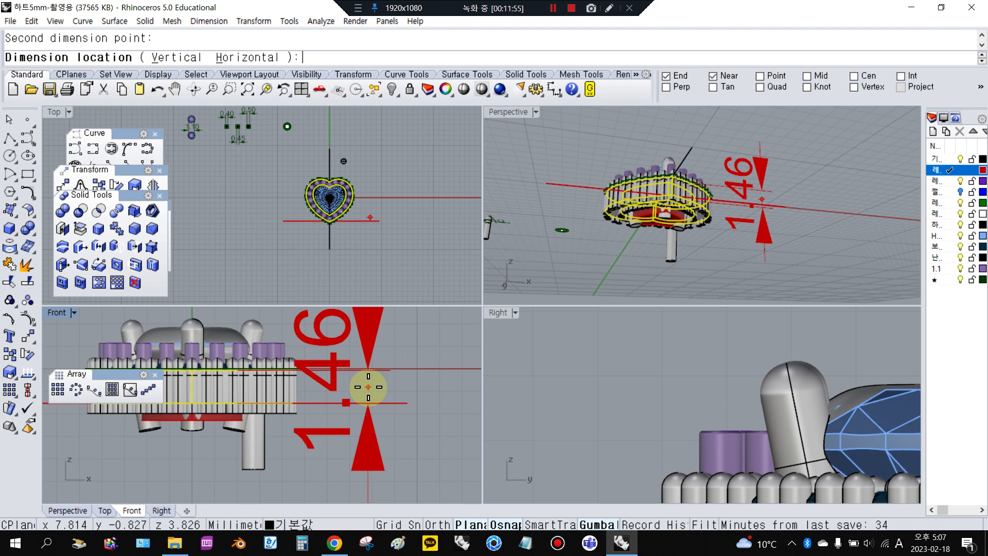
{"action": "left_click", "coordinate": [368, 387]}
{"action": "scroll", "coordinate": [281, 397], "scroll_direction": "up", "scroll_amount": 4}
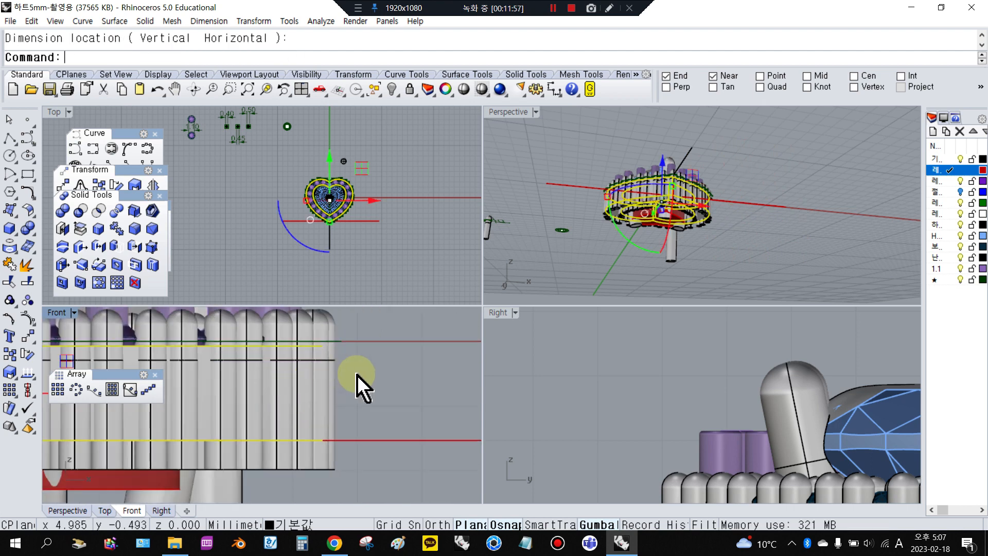
{"action": "left_click", "coordinate": [357, 374]}
- Stretch the heart-shaped halo body vertically downward with Scale1D from its upper edge, ending just above the prongs' lower ends
{"action": "scroll", "coordinate": [308, 395], "scroll_direction": "down", "scroll_amount": 1}
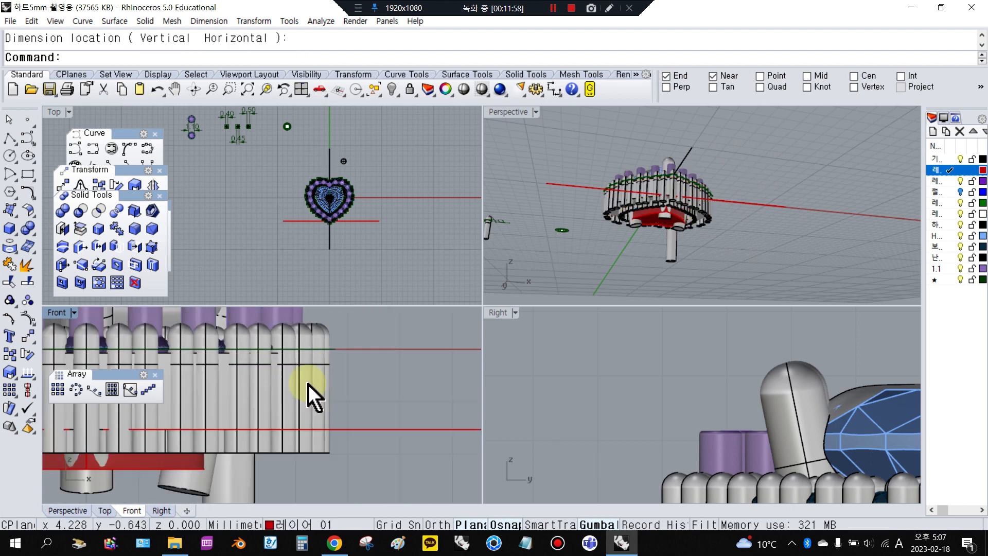
{"action": "left_click", "coordinate": [220, 387]}
{"action": "scroll", "coordinate": [378, 399], "scroll_direction": "down", "scroll_amount": 3}
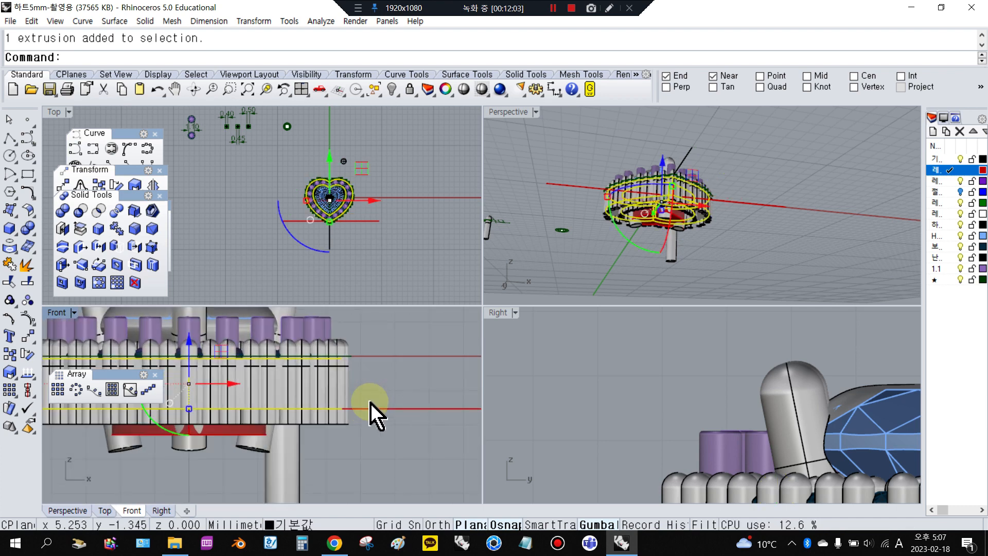
{"action": "left_click", "coordinate": [10, 376]}
{"action": "left_click", "coordinate": [63, 381]}
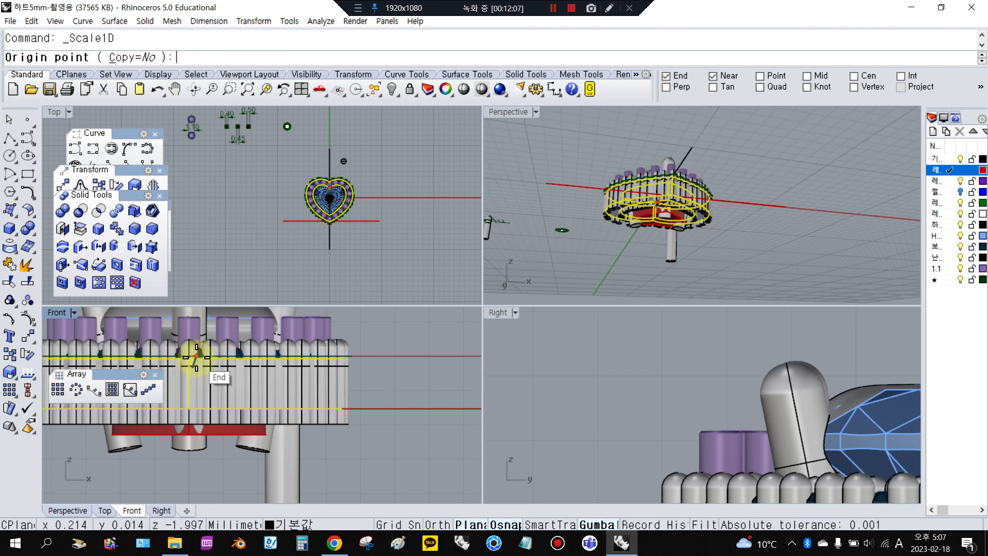
{"action": "scroll", "coordinate": [196, 355], "scroll_direction": "up", "scroll_amount": 3}
{"action": "left_click", "coordinate": [208, 359]}
{"action": "scroll", "coordinate": [221, 359], "scroll_direction": "down", "scroll_amount": 3}
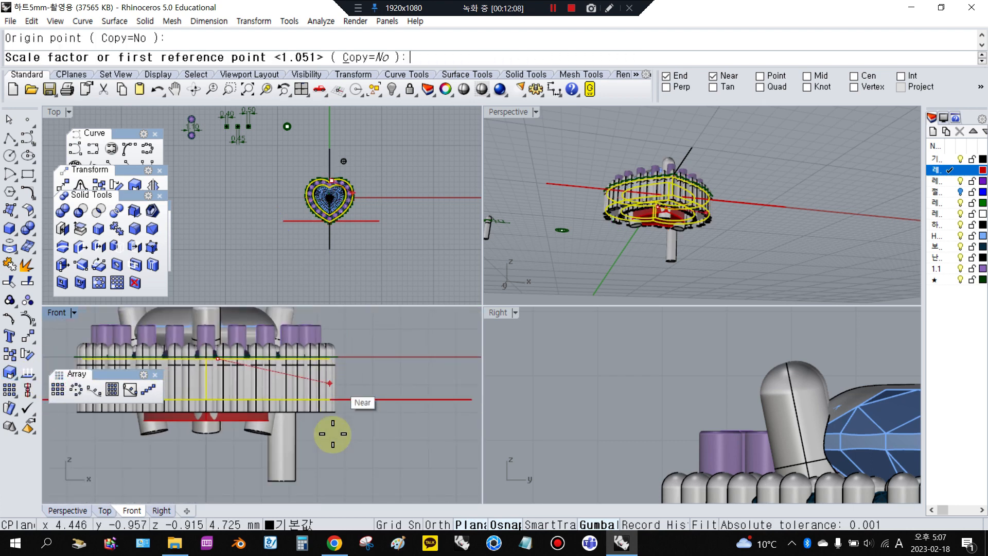
{"action": "left_click", "coordinate": [219, 451]}
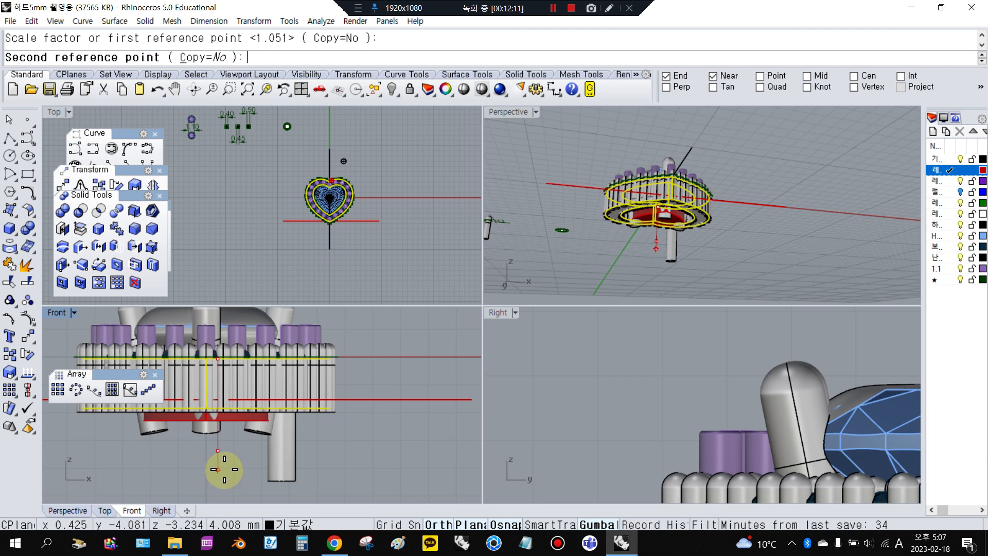
{"action": "left_click", "coordinate": [219, 469]}
{"action": "left_click", "coordinate": [360, 406]}
- Lower the horizontal line slightly to about 1.50 mm below the halo body's upper edge and check the distance with a dimension measurement
{"action": "left_click", "coordinate": [315, 399]}
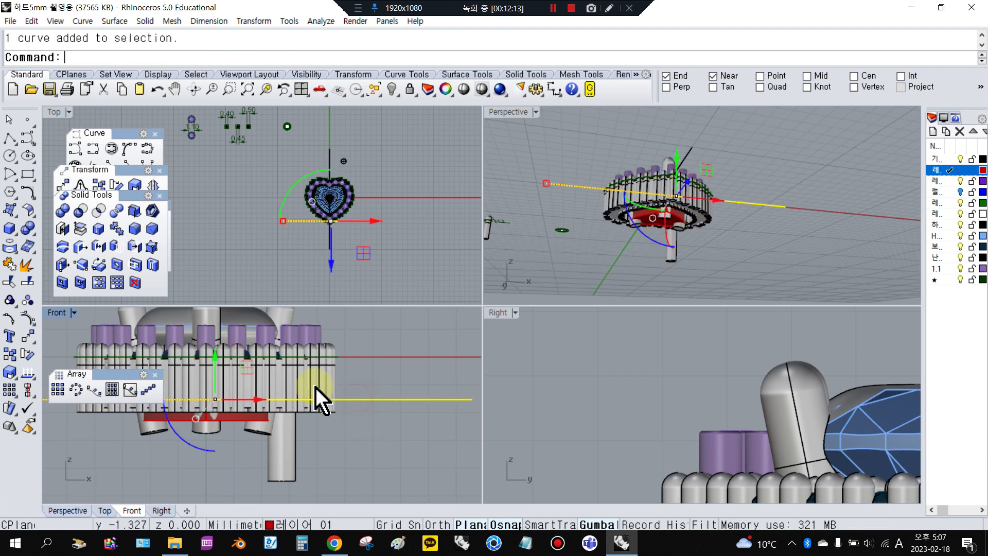
{"action": "left_click_drag", "start_coordinate": [216, 366], "coordinate": [213, 363]}
{"action": "scroll", "coordinate": [214, 406], "scroll_direction": "up", "scroll_amount": 2}
{"action": "left_click", "coordinate": [554, 89]}
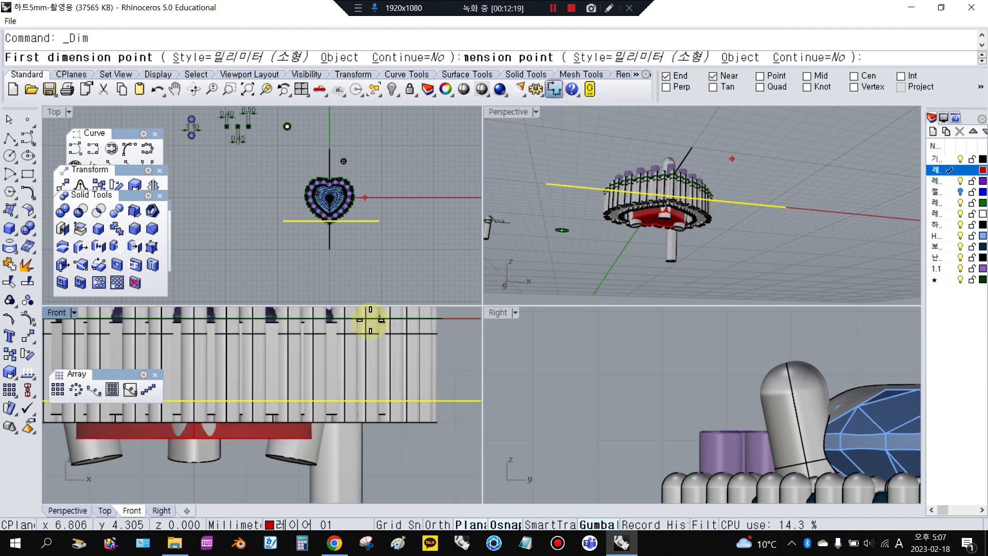
{"action": "scroll", "coordinate": [232, 330], "scroll_direction": "up", "scroll_amount": 2}
{"action": "left_click", "coordinate": [222, 323]}
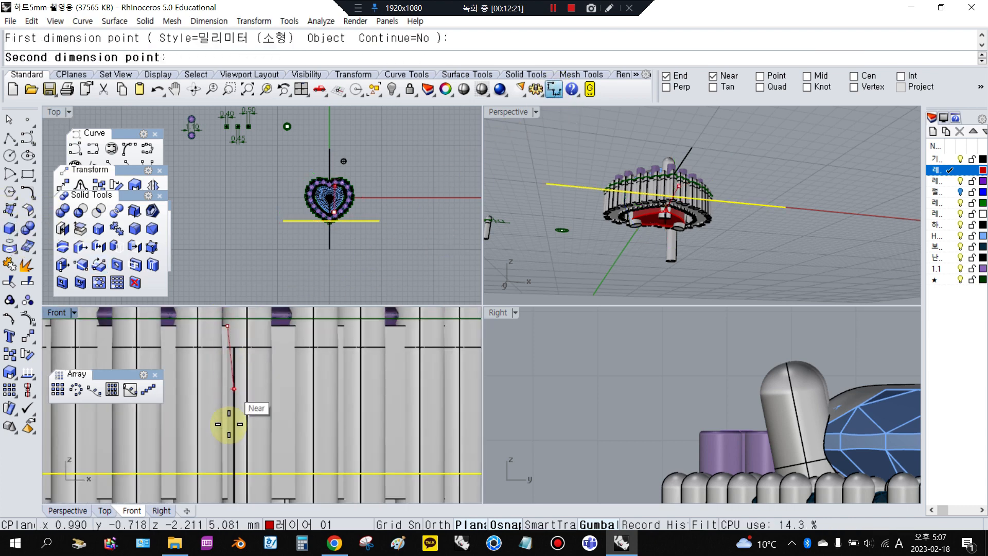
{"action": "scroll", "coordinate": [214, 489], "scroll_direction": "up", "scroll_amount": 2}
{"action": "scroll", "coordinate": [228, 484], "scroll_direction": "down", "scroll_amount": 2}
{"action": "left_click", "coordinate": [225, 491]}
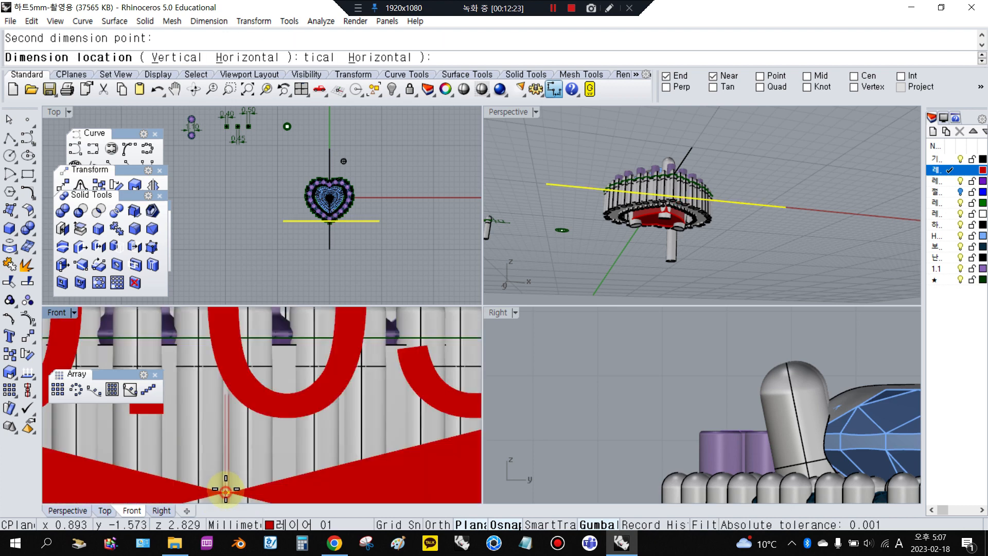
{"action": "scroll", "coordinate": [231, 464], "scroll_direction": "down", "scroll_amount": 3}
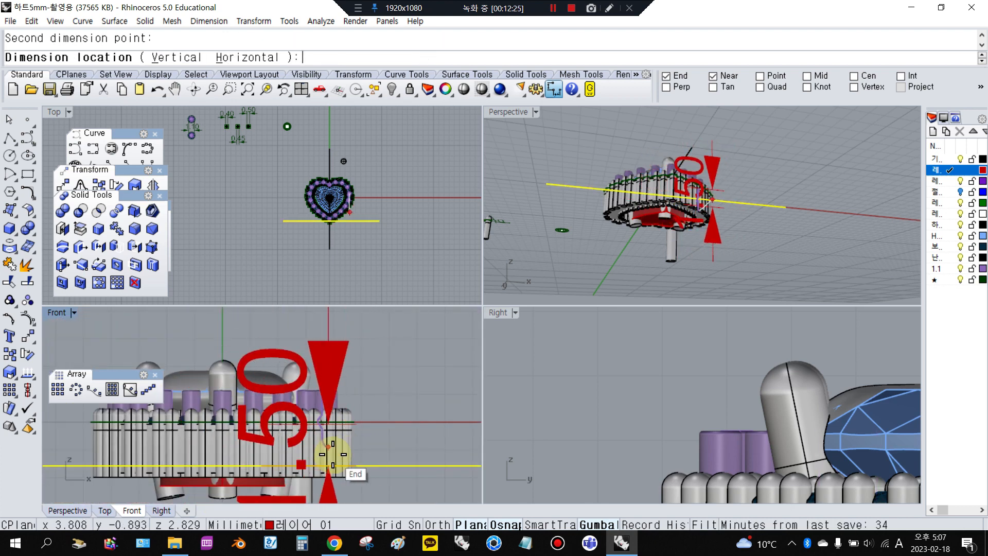
{"action": "key", "text": "Escape"}
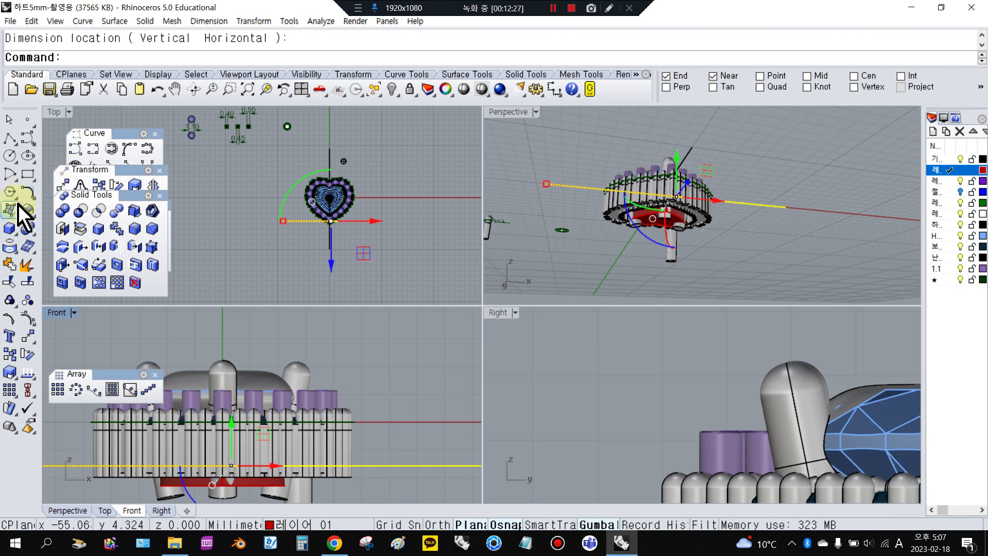
- Extrude the horizontal line to both sides in the Top view as a non-solid surface reaching past the whole heart
{"action": "left_click", "coordinate": [10, 214]}
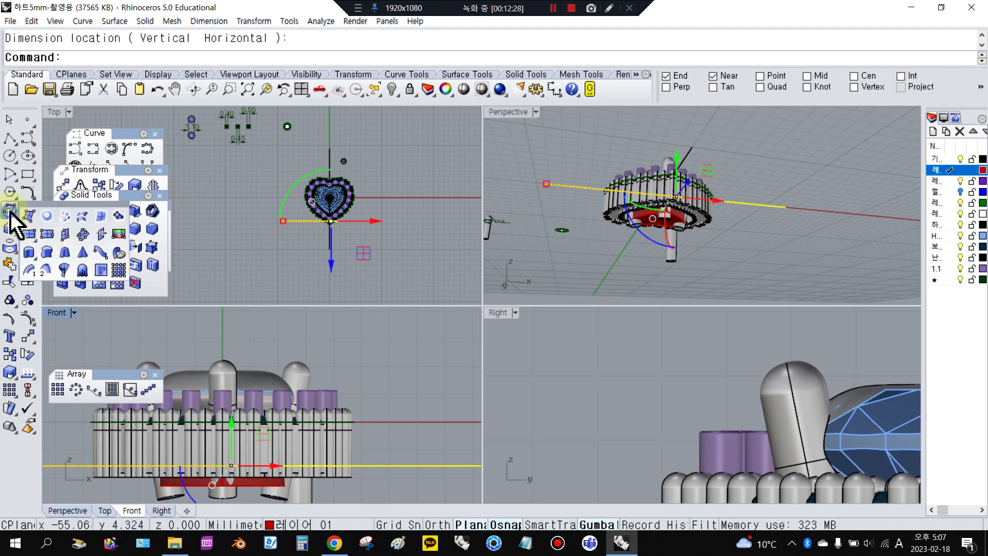
{"action": "left_click", "coordinate": [29, 252]}
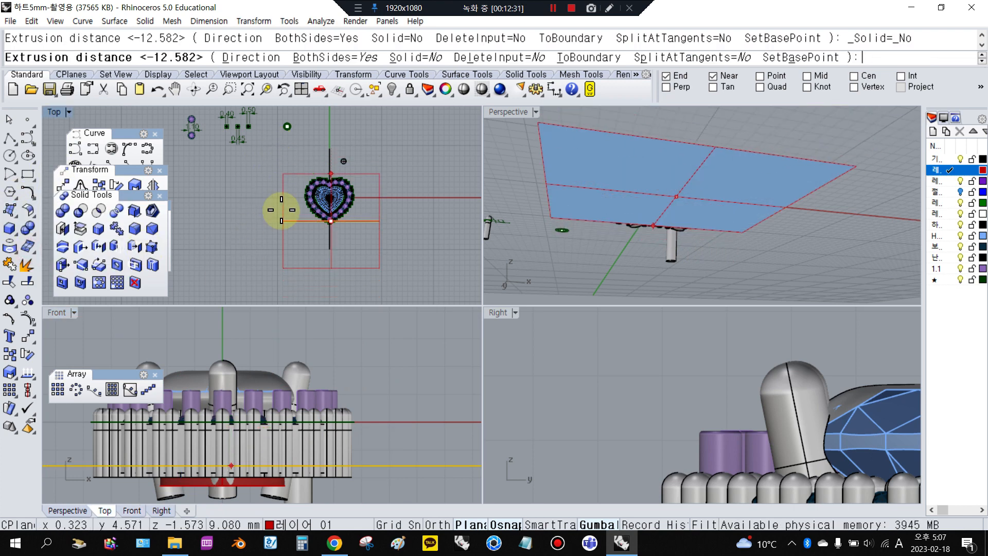
{"action": "left_click", "coordinate": [283, 281]}
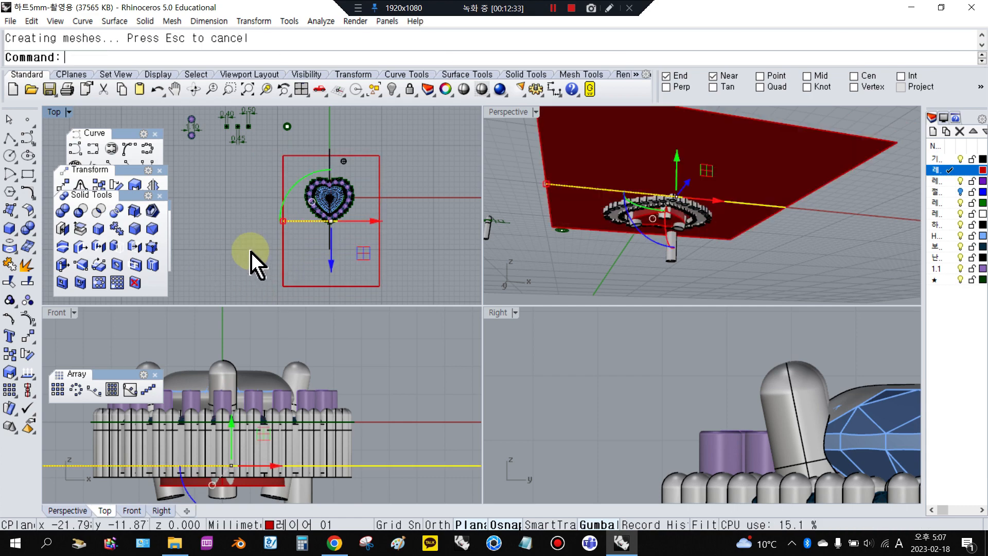
- Flip the direction of the new flat surface so its front face points upward, and inspect it in the Perspective view
{"action": "right_click_drag", "start_coordinate": [620, 286], "coordinate": [585, 230]}
{"action": "left_click", "coordinate": [585, 230]}
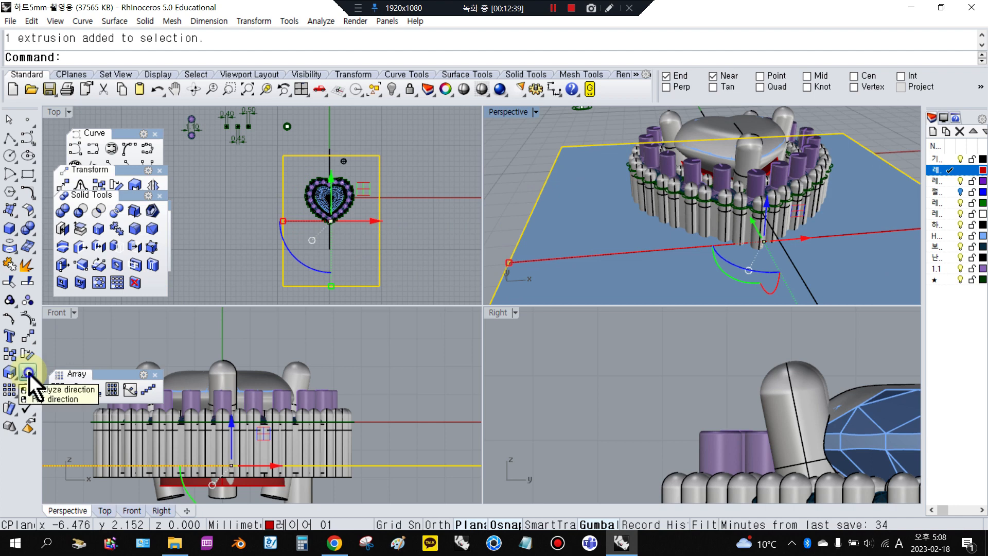
{"action": "right_click", "coordinate": [29, 375]}
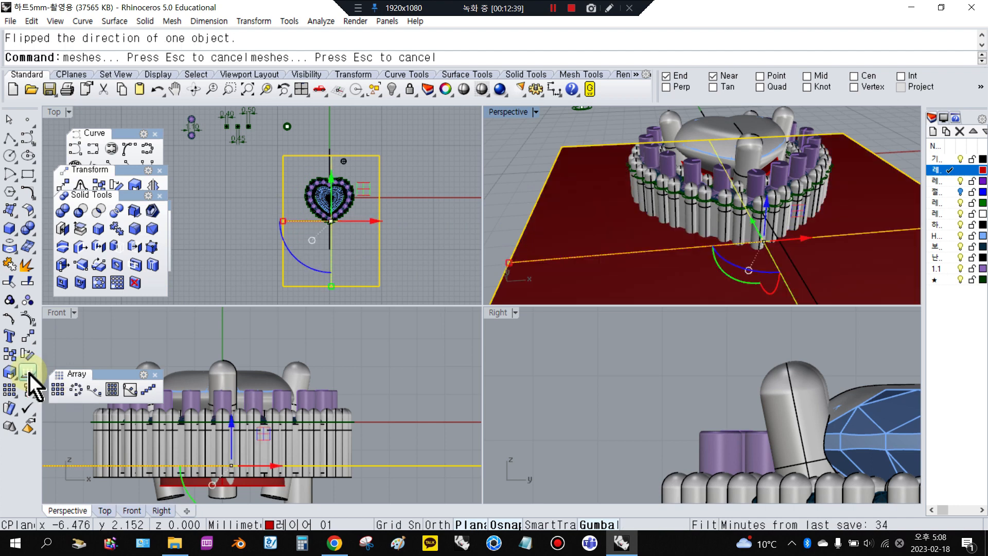
{"action": "left_click", "coordinate": [227, 249]}
{"action": "right_click_drag", "start_coordinate": [729, 236], "coordinate": [552, 254]}
{"action": "scroll", "coordinate": [381, 193], "scroll_direction": "up", "scroll_amount": 2}
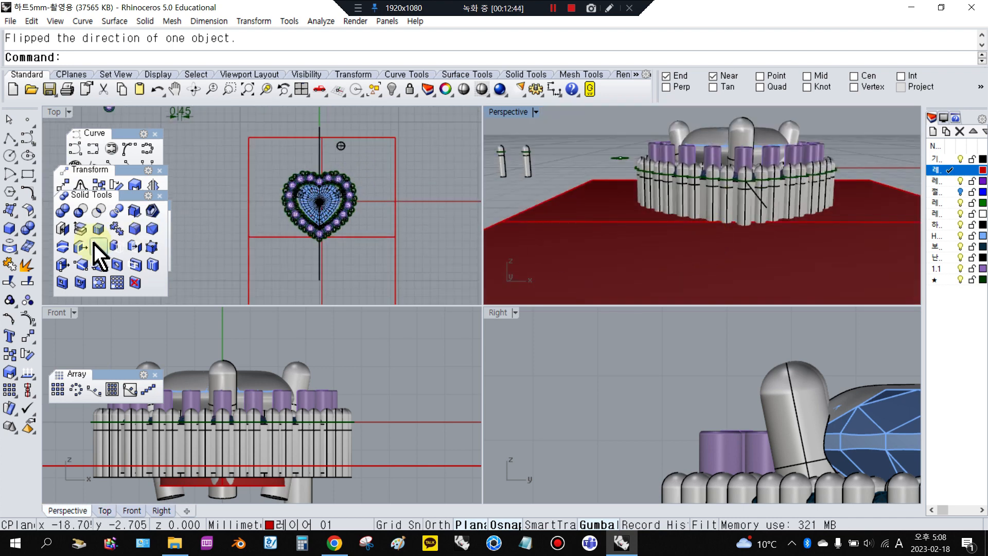
- Trim the seat, prongs and halo parts with the flat cutting surface using BooleanDifference, leaving out the centre heart stone and its cutter
{"action": "left_click", "coordinate": [79, 211]}
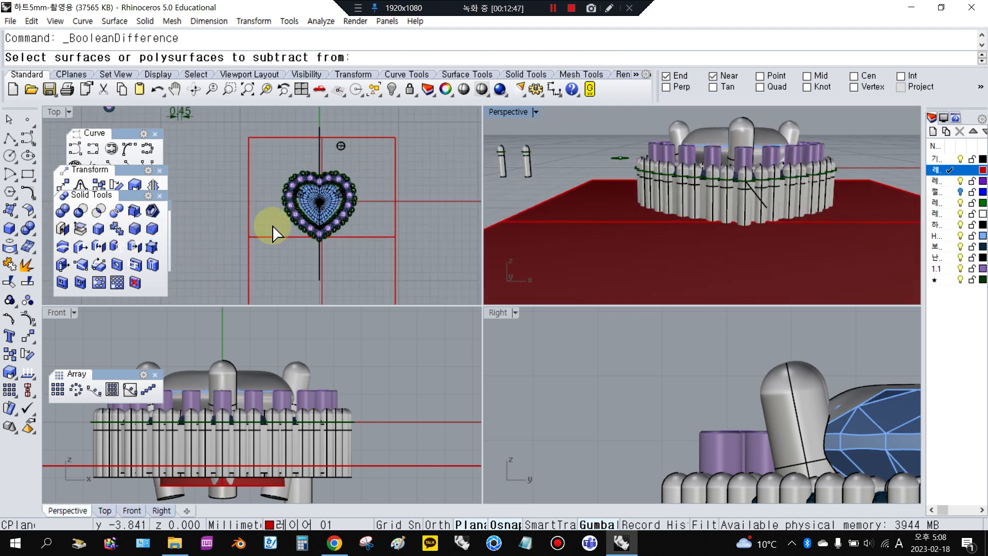
{"action": "scroll", "coordinate": [607, 432], "scroll_direction": "down", "scroll_amount": 5}
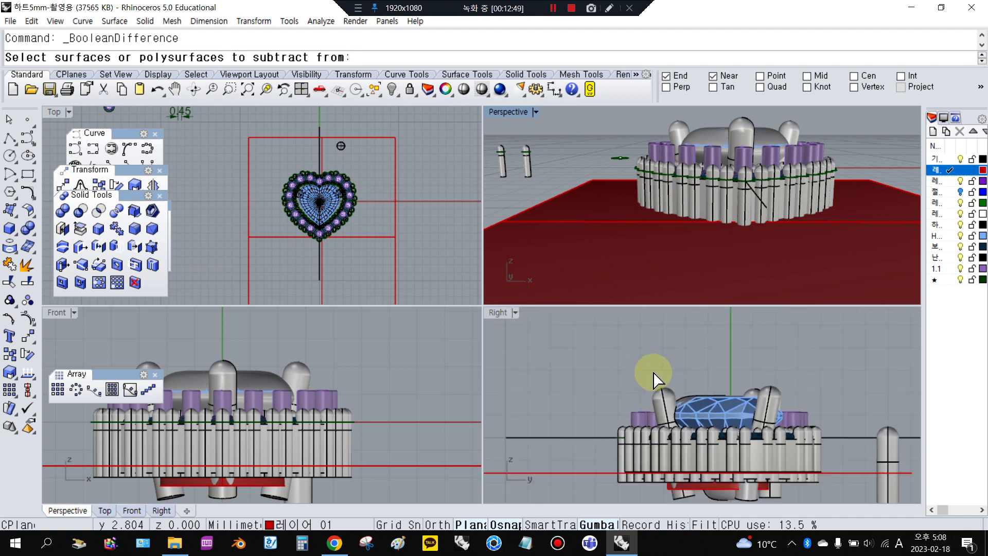
{"action": "scroll", "coordinate": [265, 380], "scroll_direction": "down", "scroll_amount": 4}
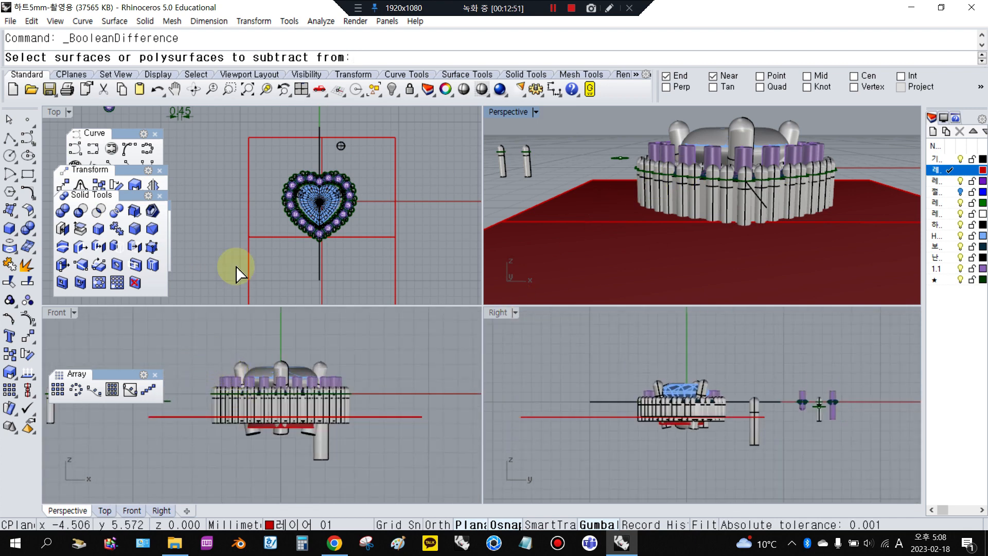
{"action": "left_click_drag", "start_coordinate": [217, 165], "coordinate": [380, 280]}
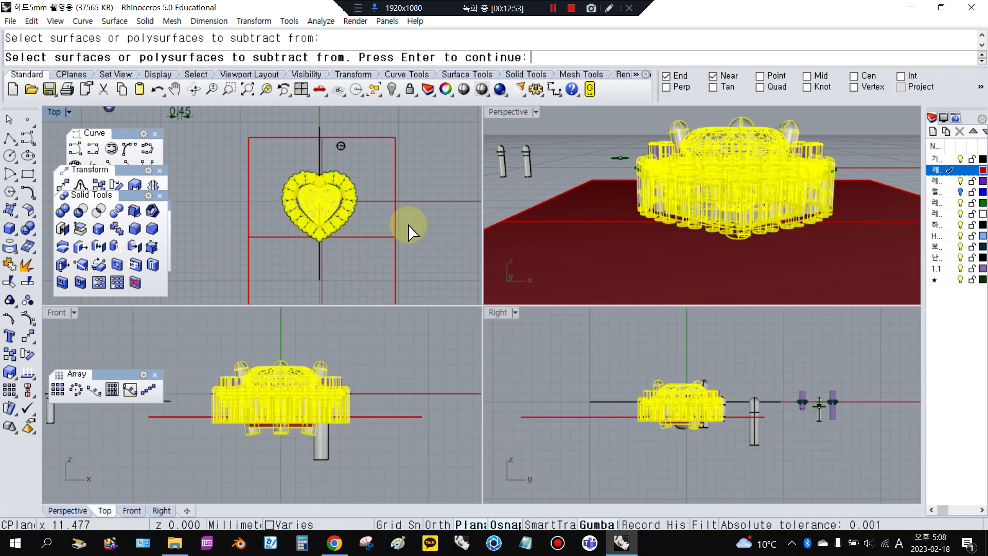
{"action": "scroll", "coordinate": [712, 150], "scroll_direction": "up", "scroll_amount": 10}
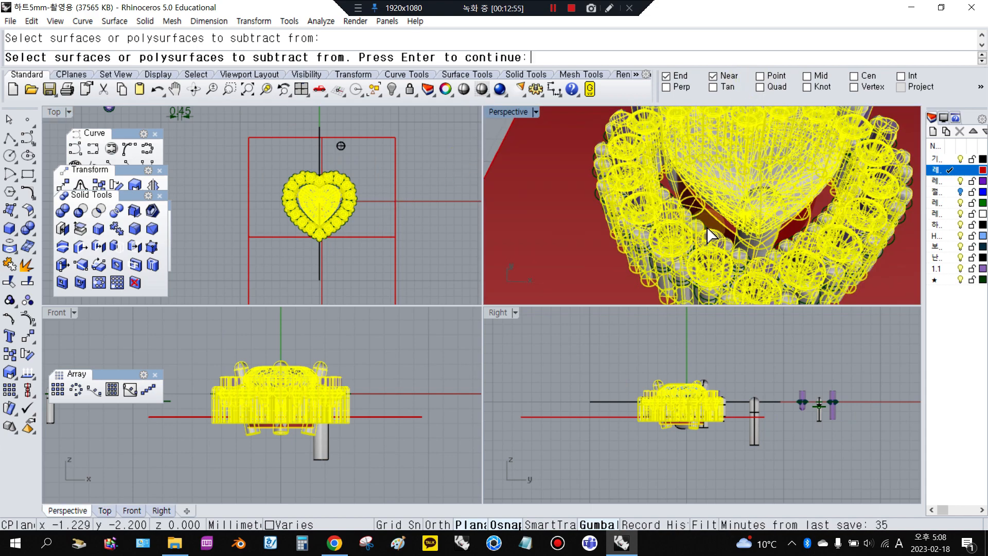
{"action": "left_click", "coordinate": [690, 264], "text": "ctrl"}
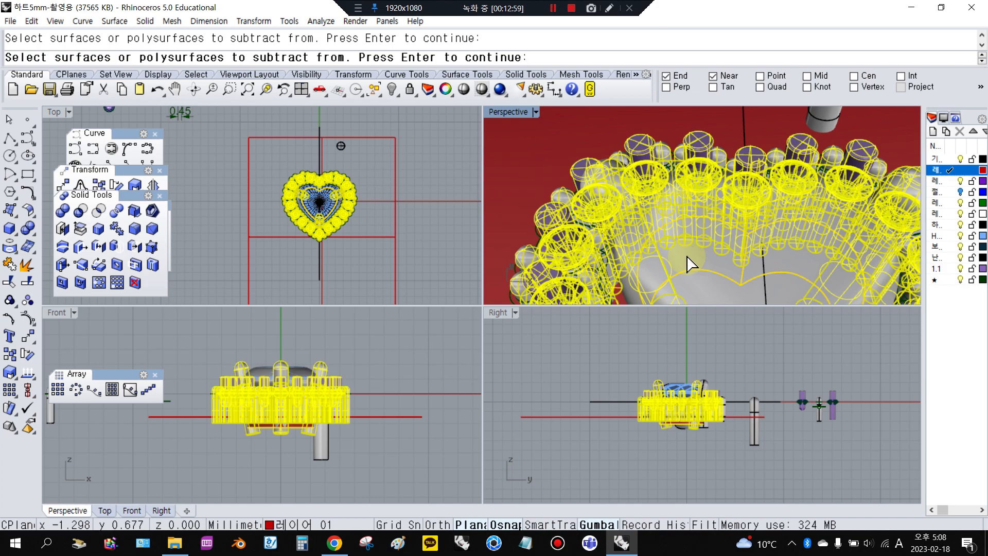
{"action": "scroll", "coordinate": [702, 255], "scroll_direction": "down", "scroll_amount": 8}
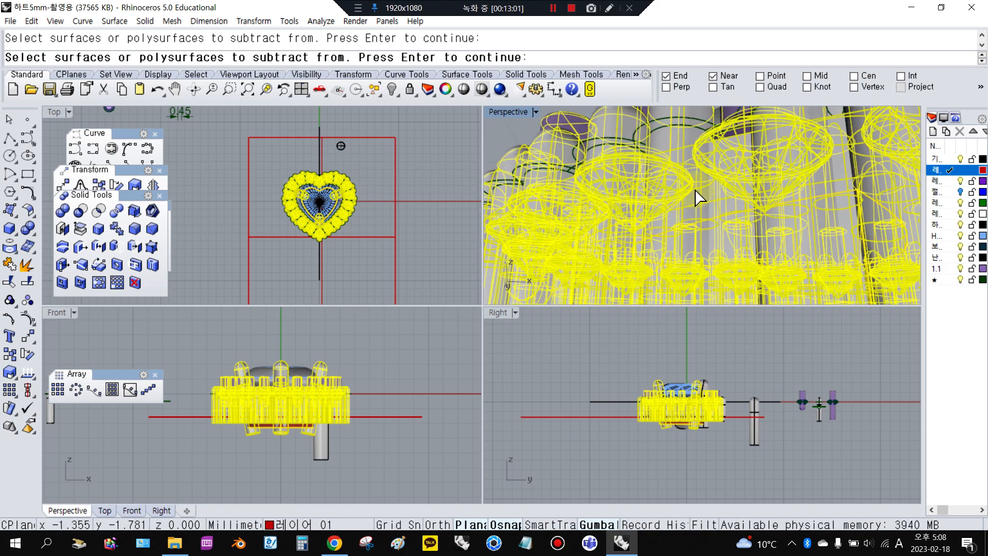
{"action": "right_click_drag", "start_coordinate": [596, 133], "coordinate": [510, 198]}
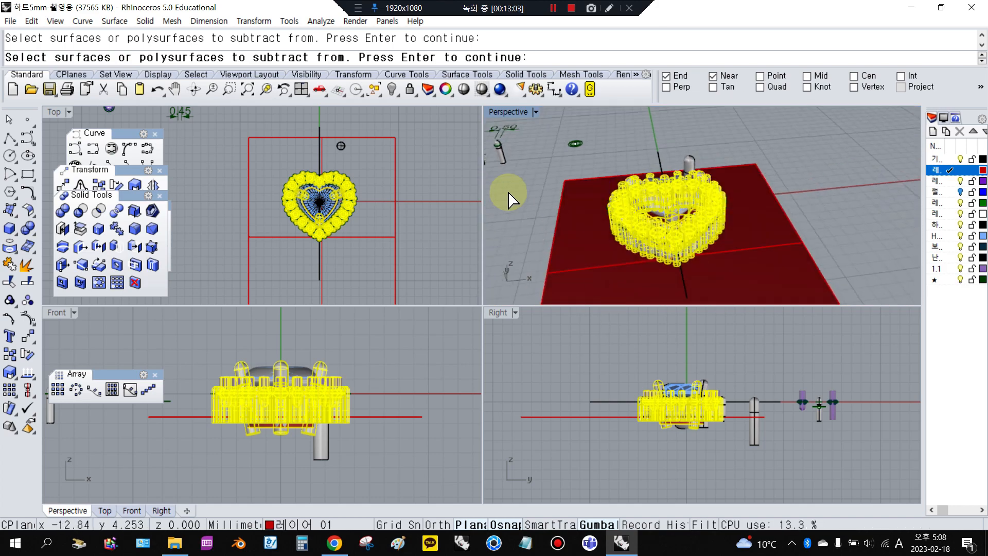
{"action": "left_click", "coordinate": [591, 239]}
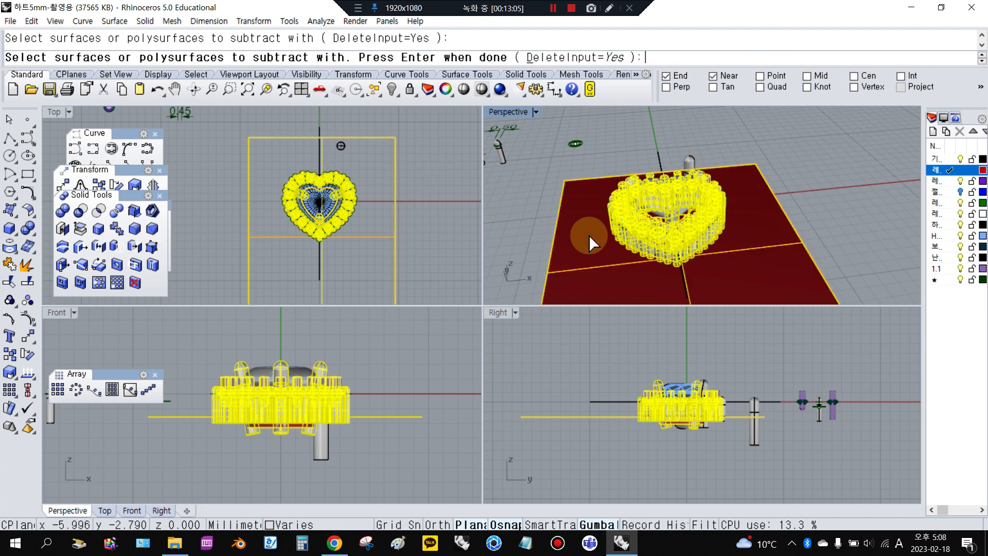
{"action": "right_click", "coordinate": [592, 242]}
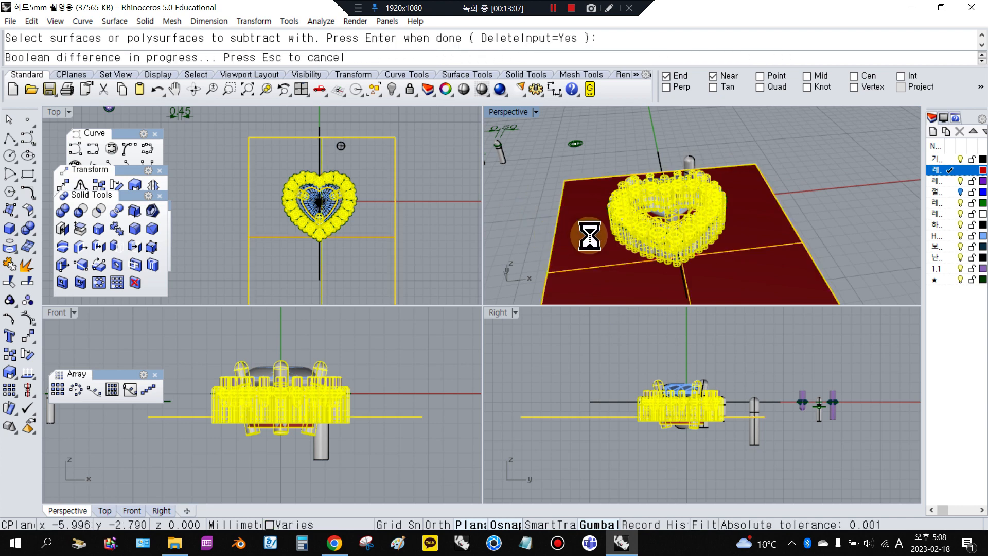
{"action": "right_click_drag", "start_coordinate": [592, 248], "coordinate": [640, 187]}
{"action": "left_click", "coordinate": [615, 198]}
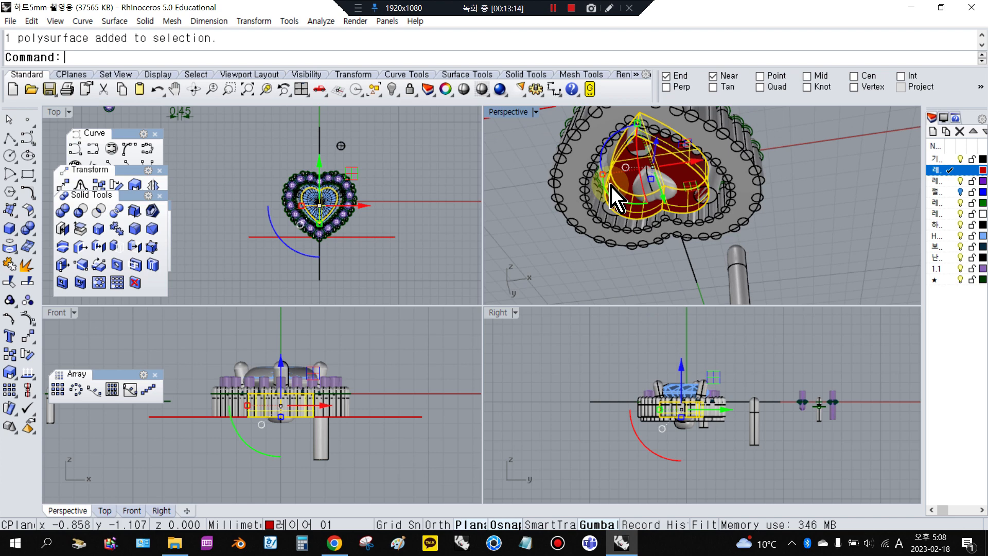
{"action": "left_click", "coordinate": [81, 217]}
{"action": "scroll", "coordinate": [618, 132], "scroll_direction": "up", "scroll_amount": 10}
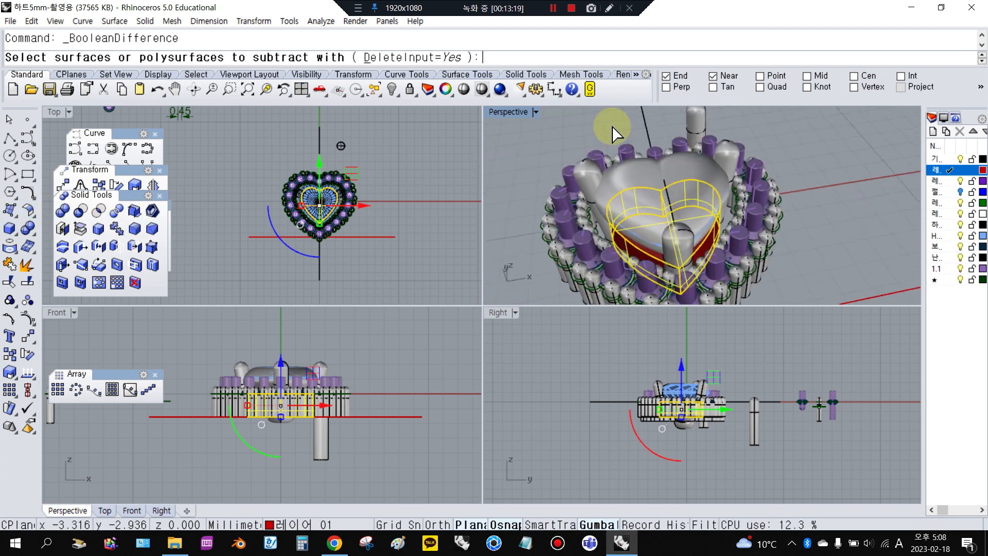
{"action": "left_click", "coordinate": [698, 154]}
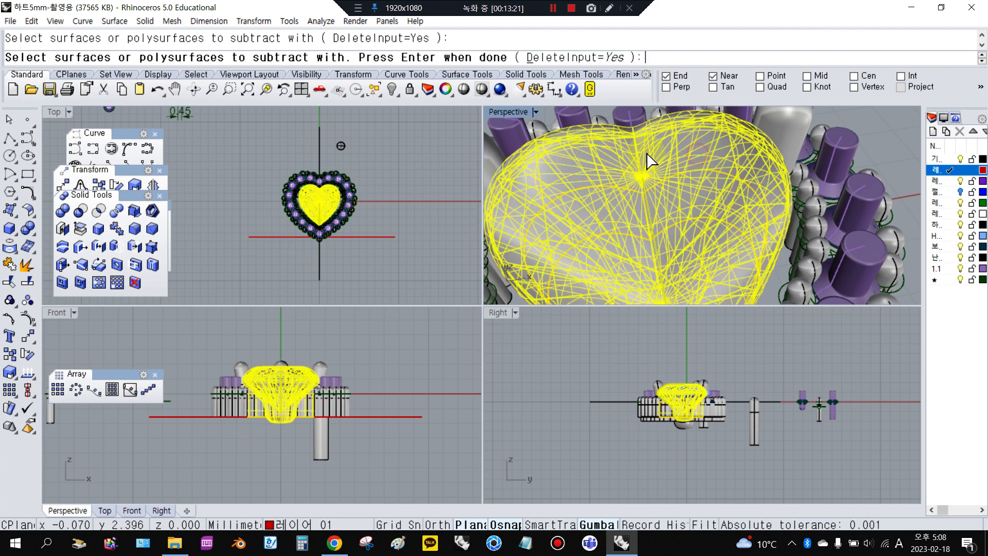
{"action": "scroll", "coordinate": [662, 192], "scroll_direction": "down", "scroll_amount": 5}
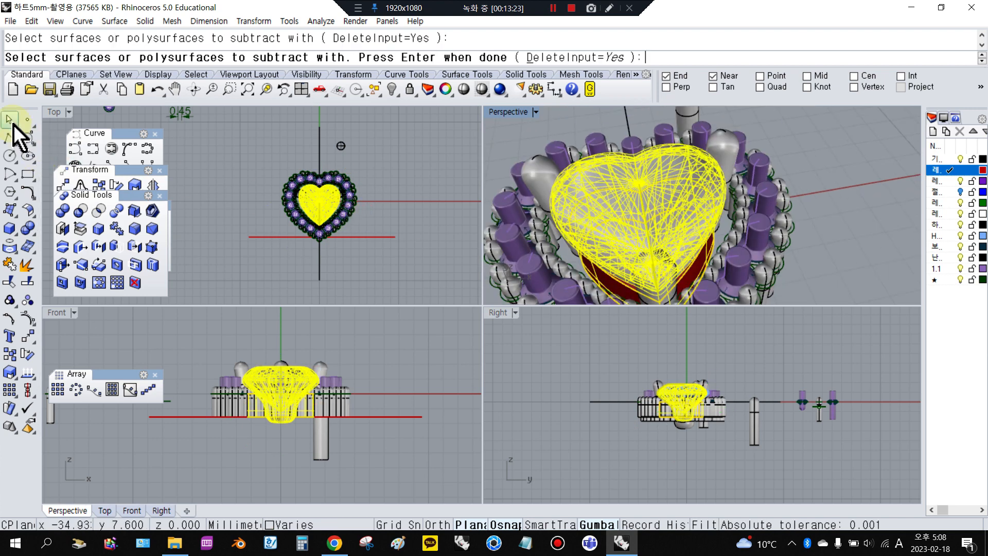
{"action": "left_click", "coordinate": [13, 124]}
- Ungroup the centre heart stone and its heart-shaped cutter, and clear the selection
{"action": "left_click", "coordinate": [620, 176]}
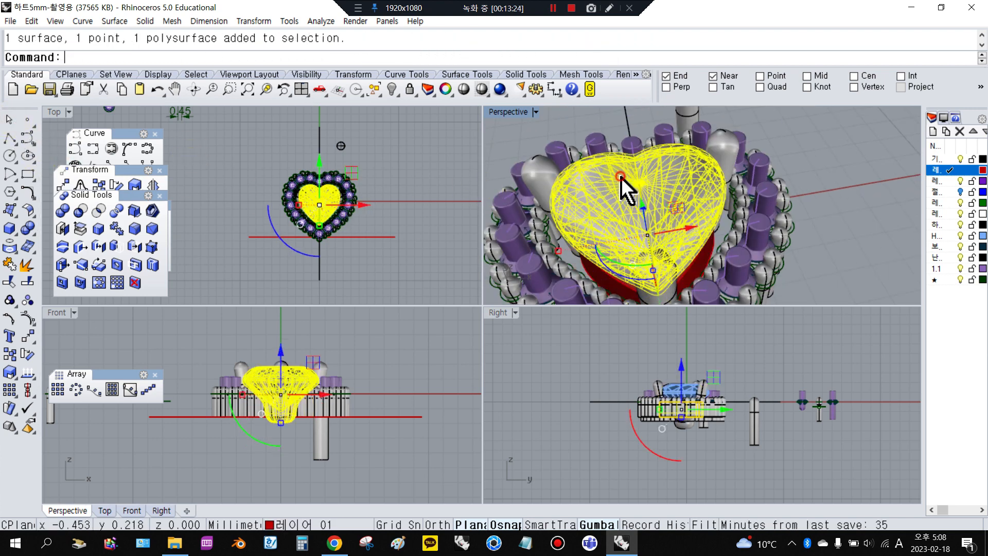
{"action": "left_click", "coordinate": [28, 300]}
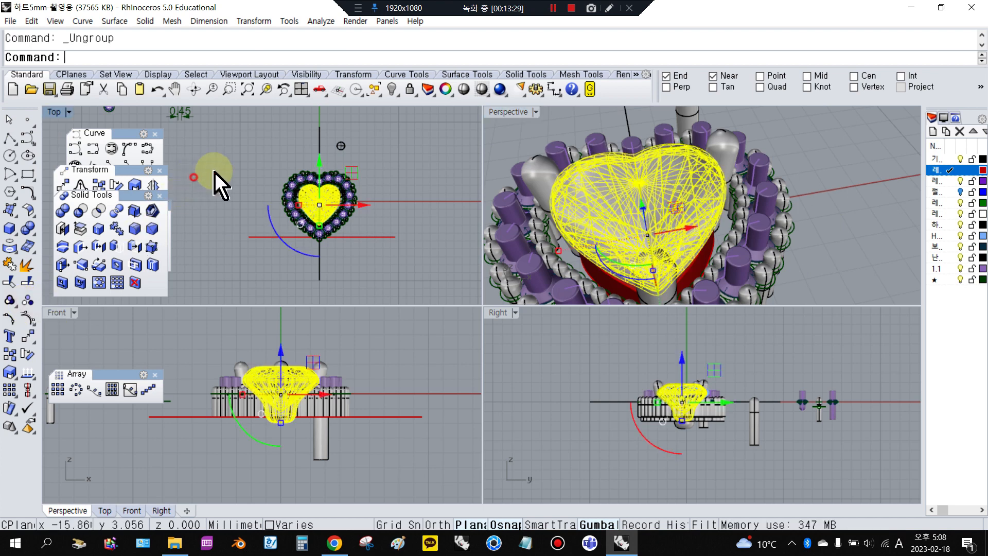
{"action": "scroll", "coordinate": [618, 186], "scroll_direction": "up", "scroll_amount": 5}
{"action": "left_click", "coordinate": [618, 189]}
{"action": "key", "text": "Escape"}
- Subtract the heart-shaped cutter from the red inner seat body with BooleanDifference
{"action": "right_click_drag", "start_coordinate": [578, 125], "coordinate": [611, 271]}
{"action": "scroll", "coordinate": [620, 185], "scroll_direction": "down", "scroll_amount": 3}
{"action": "scroll", "coordinate": [631, 183], "scroll_direction": "up", "scroll_amount": 4}
{"action": "left_click", "coordinate": [634, 182]}
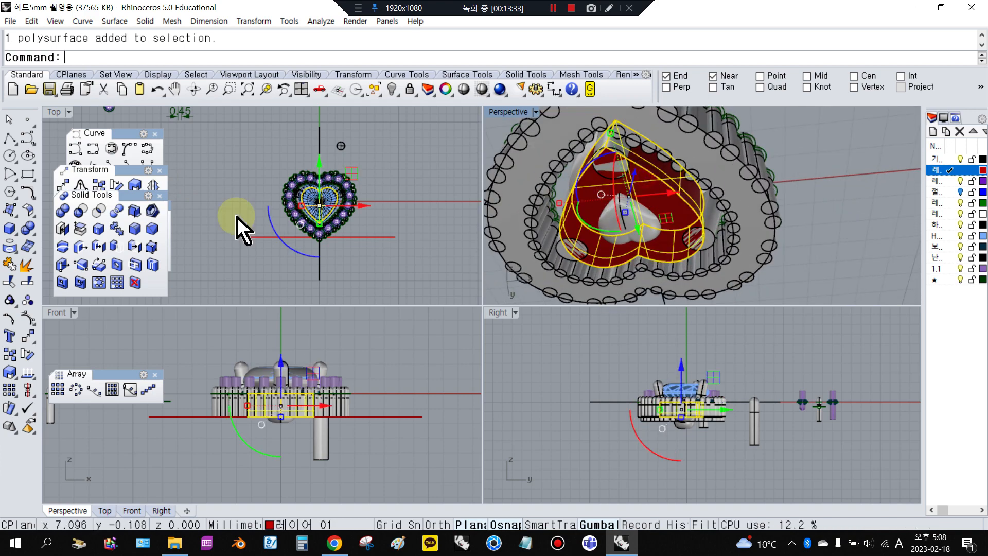
{"action": "left_click", "coordinate": [81, 214]}
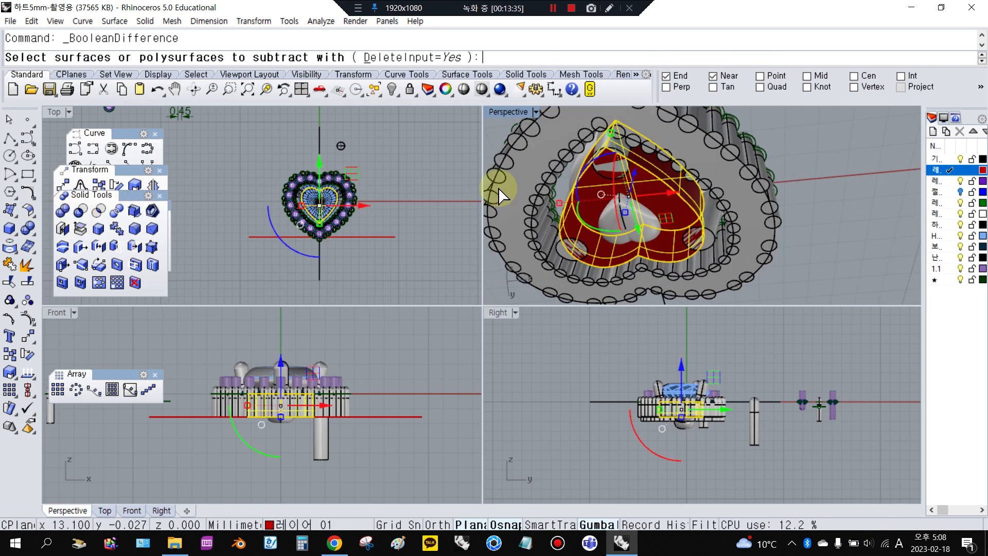
{"action": "right_click_drag", "start_coordinate": [541, 175], "coordinate": [607, 121]}
{"action": "scroll", "coordinate": [599, 131], "scroll_direction": "up", "scroll_amount": 3}
{"action": "key", "text": "Return"}
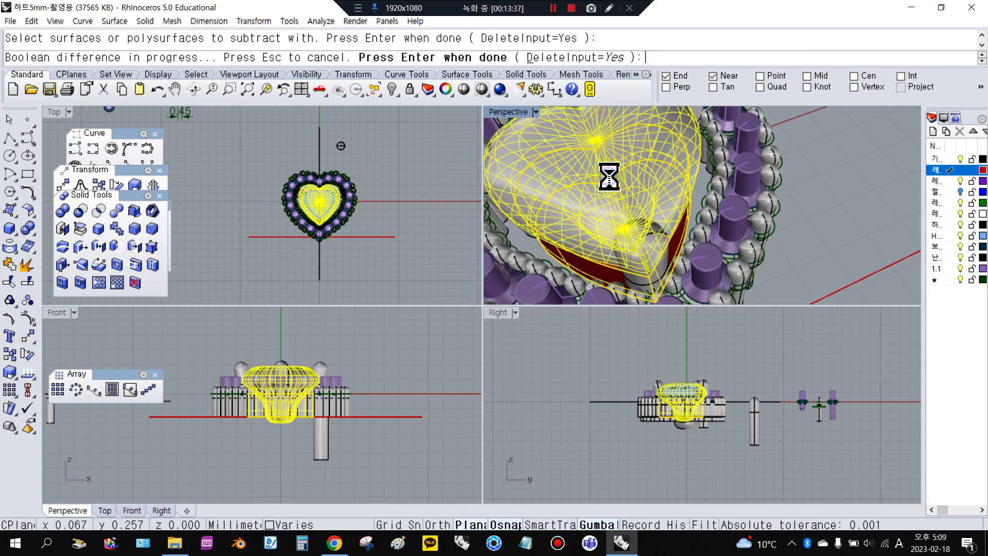
{"action": "right_click_drag", "start_coordinate": [618, 187], "coordinate": [702, 209]}
{"action": "scroll", "coordinate": [702, 209], "scroll_direction": "down", "scroll_amount": 3}
- Check a prong beside the centre stone and undo the last Boolean difference
{"action": "right_click_drag", "start_coordinate": [643, 237], "coordinate": [750, 144]}
{"action": "scroll", "coordinate": [702, 192], "scroll_direction": "up", "scroll_amount": 6}
{"action": "left_click", "coordinate": [789, 197]}
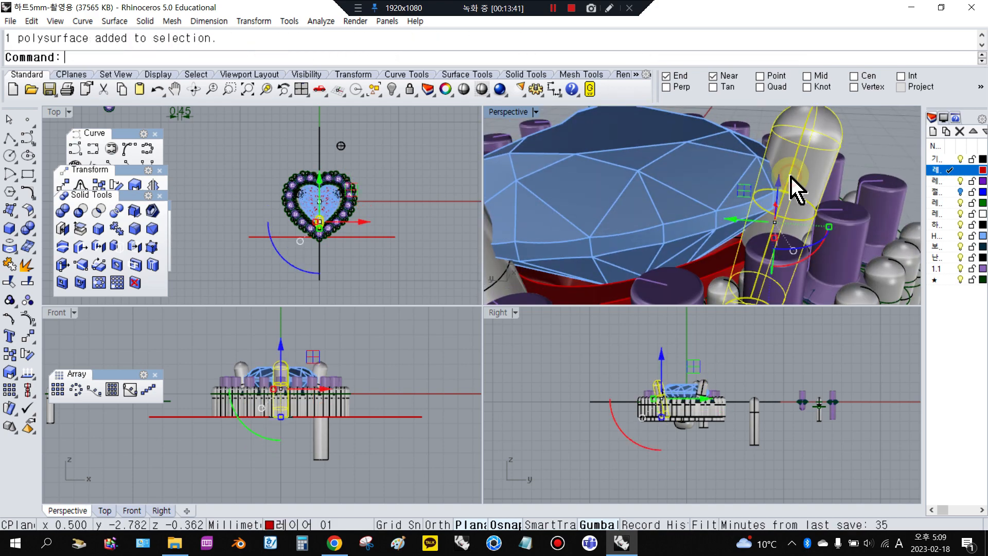
{"action": "left_click", "coordinate": [869, 139]}
{"action": "left_click", "coordinate": [156, 90]}
- Subtract the heart-shaped cutter from the three large prongs and the red inner seat body together with BooleanDifference
{"action": "scroll", "coordinate": [689, 209], "scroll_direction": "down", "scroll_amount": 3}
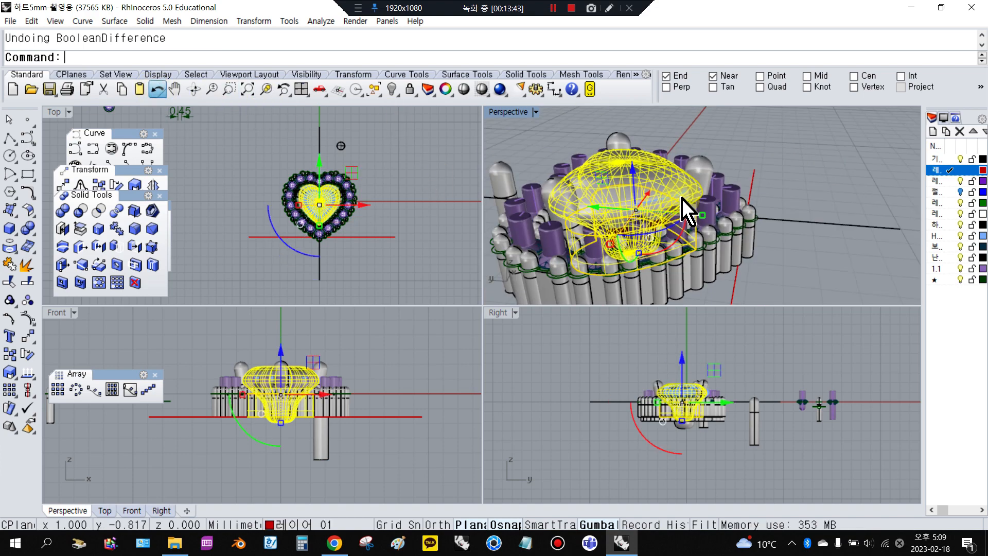
{"action": "scroll", "coordinate": [540, 209], "scroll_direction": "up", "scroll_amount": 3}
{"action": "left_click", "coordinate": [623, 131]}
{"action": "left_click", "coordinate": [624, 131], "text": "shift"}
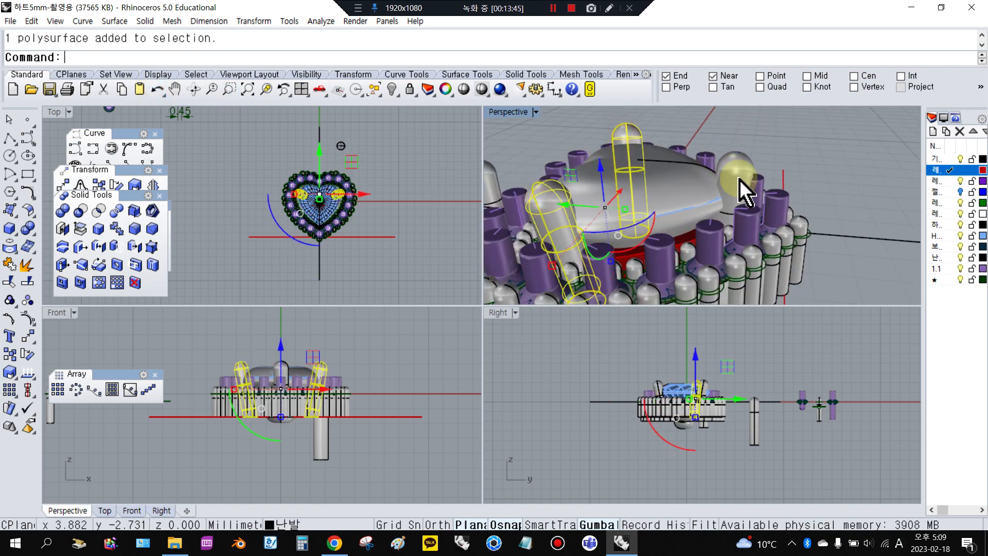
{"action": "left_click", "coordinate": [738, 176], "text": "shift"}
{"action": "right_click_drag", "start_coordinate": [699, 296], "coordinate": [659, 180]}
{"action": "scroll", "coordinate": [664, 192], "scroll_direction": "up", "scroll_amount": 3}
{"action": "left_click", "coordinate": [663, 192], "text": "shift"}
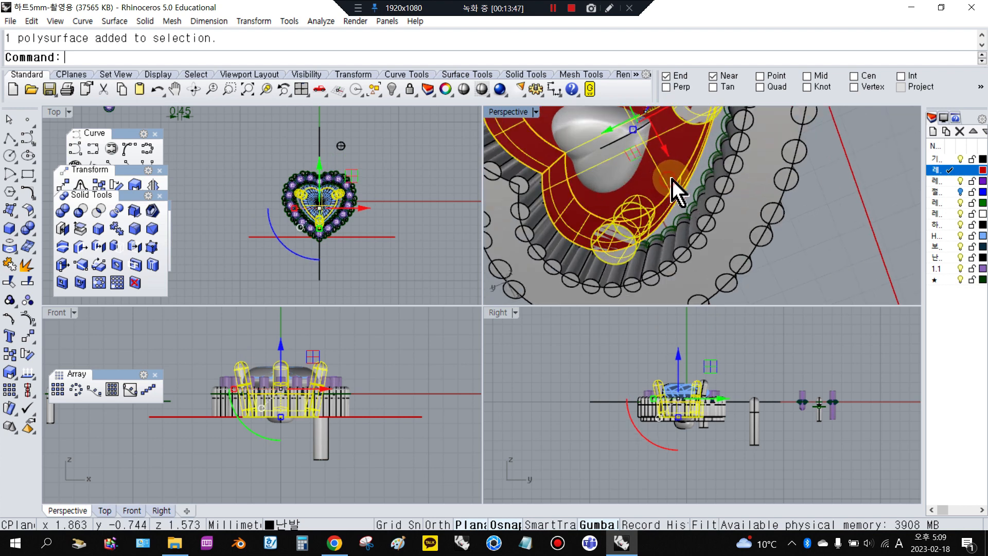
{"action": "left_click", "coordinate": [81, 211]}
{"action": "right_click_drag", "start_coordinate": [592, 229], "coordinate": [666, 119]}
{"action": "left_click", "coordinate": [597, 203]}
{"action": "right_click", "coordinate": [600, 206]}
{"action": "right_click_drag", "start_coordinate": [700, 154], "coordinate": [626, 227]}
{"action": "scroll", "coordinate": [626, 227], "scroll_direction": "up", "scroll_amount": 3}
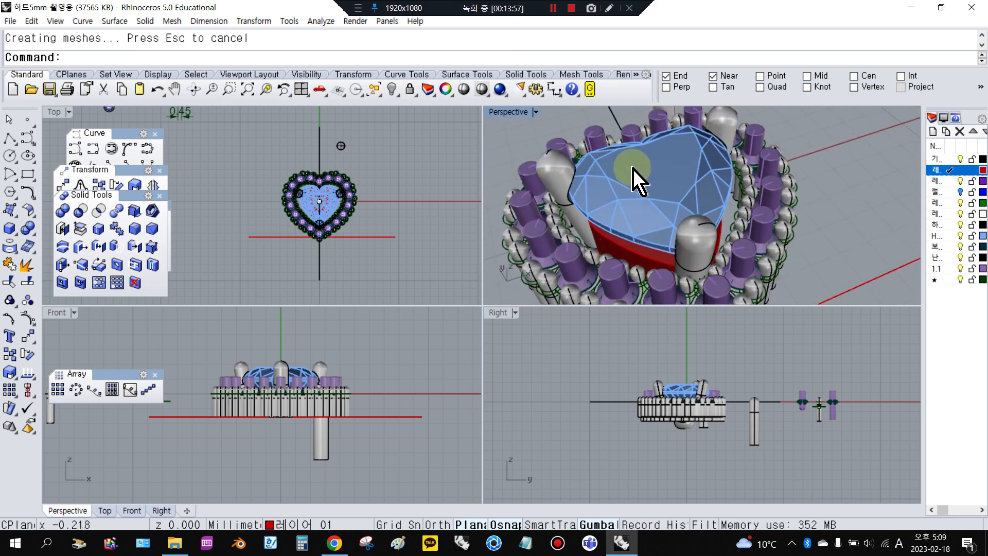
- Hide the centre heart stone to check the cut seat, and undo the hiding
{"action": "left_click", "coordinate": [633, 166]}
{"action": "left_click", "coordinate": [392, 89]}
{"action": "right_click_drag", "start_coordinate": [601, 148], "coordinate": [611, 213]}
{"action": "key", "text": "ctrl+z"}
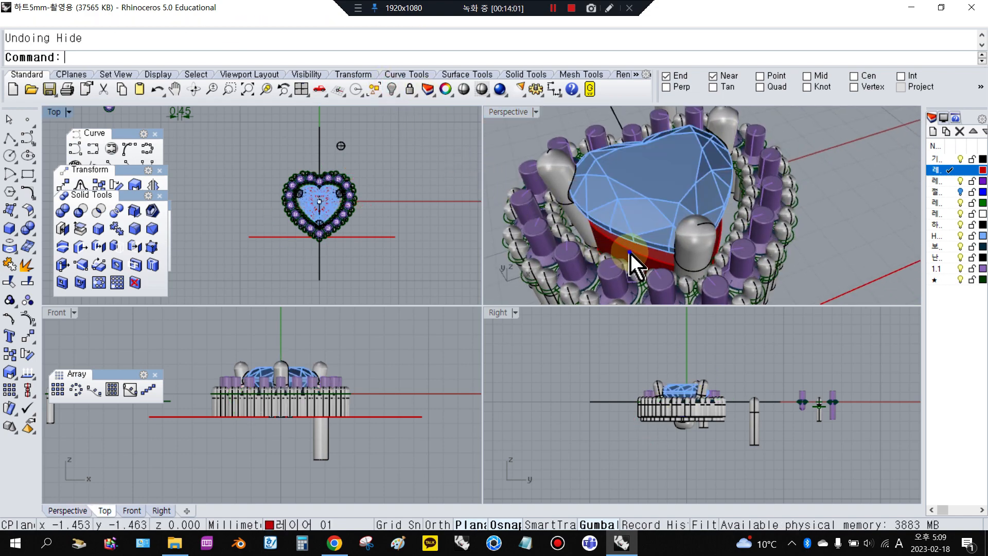
- Examine from underneath and in the Top view the gap between the red inner seat and the surrounding halo body
{"action": "right_click_drag", "start_coordinate": [635, 264], "coordinate": [651, 205]}
{"action": "scroll", "coordinate": [628, 154], "scroll_direction": "up", "scroll_amount": 2}
{"action": "scroll", "coordinate": [607, 159], "scroll_direction": "down", "scroll_amount": 4}
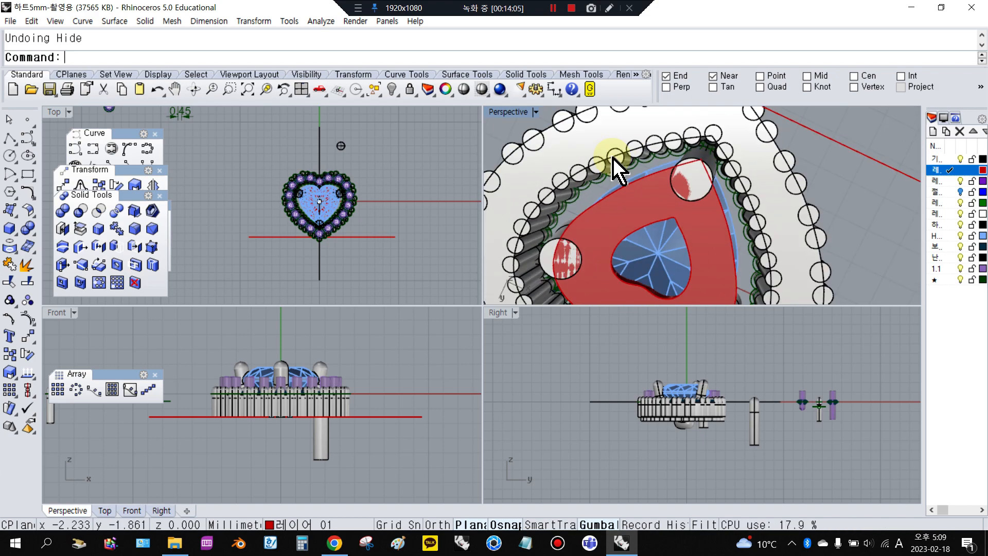
{"action": "scroll", "coordinate": [592, 170], "scroll_direction": "up", "scroll_amount": 4}
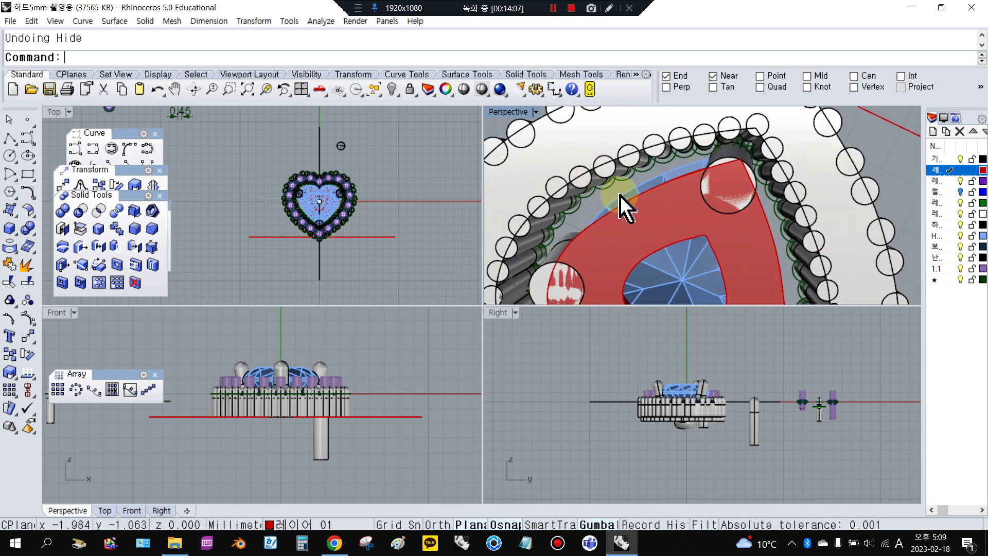
{"action": "right_click_drag", "start_coordinate": [657, 157], "coordinate": [670, 188]}
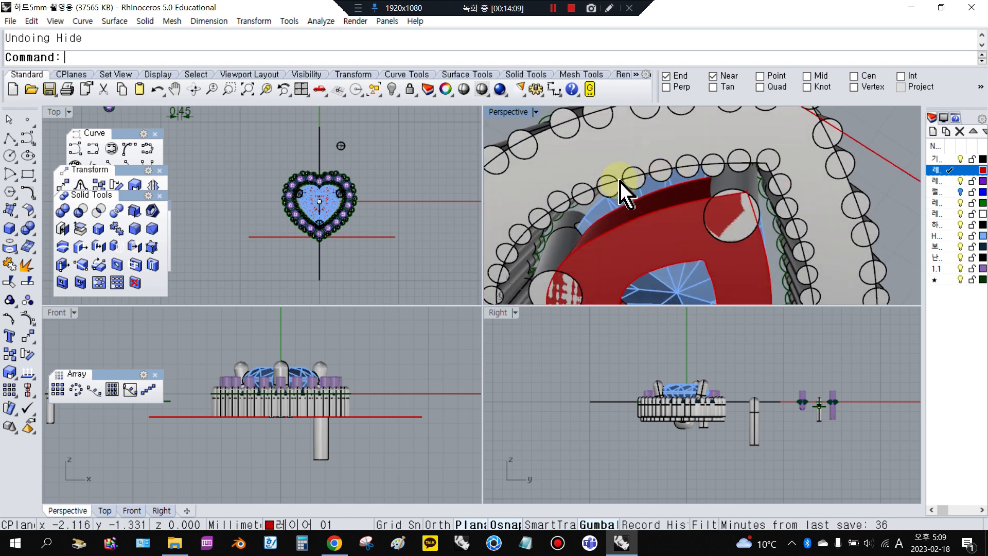
{"action": "scroll", "coordinate": [404, 210], "scroll_direction": "up", "scroll_amount": 4}
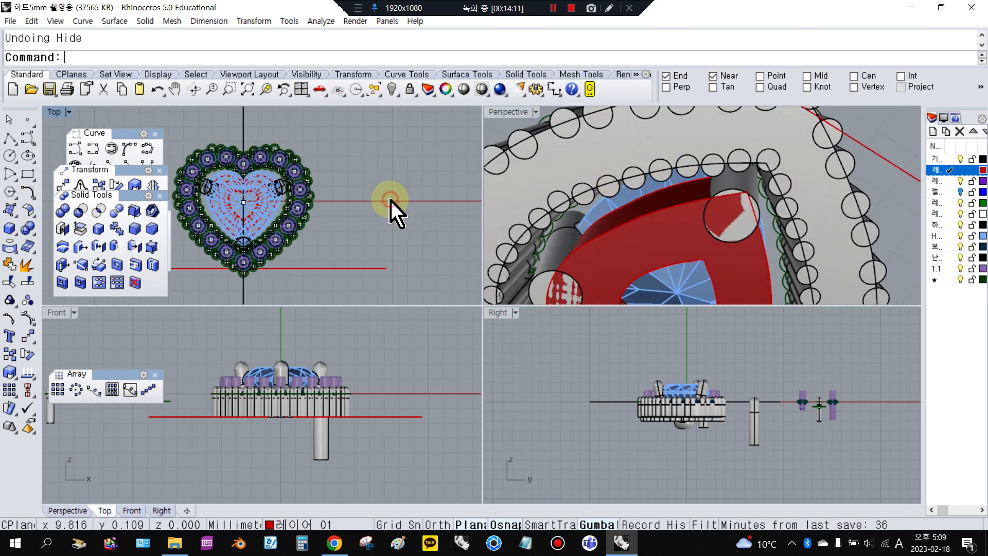
{"action": "scroll", "coordinate": [597, 183], "scroll_direction": "down", "scroll_amount": 4}
{"action": "scroll", "coordinate": [438, 199], "scroll_direction": "up", "scroll_amount": 6}
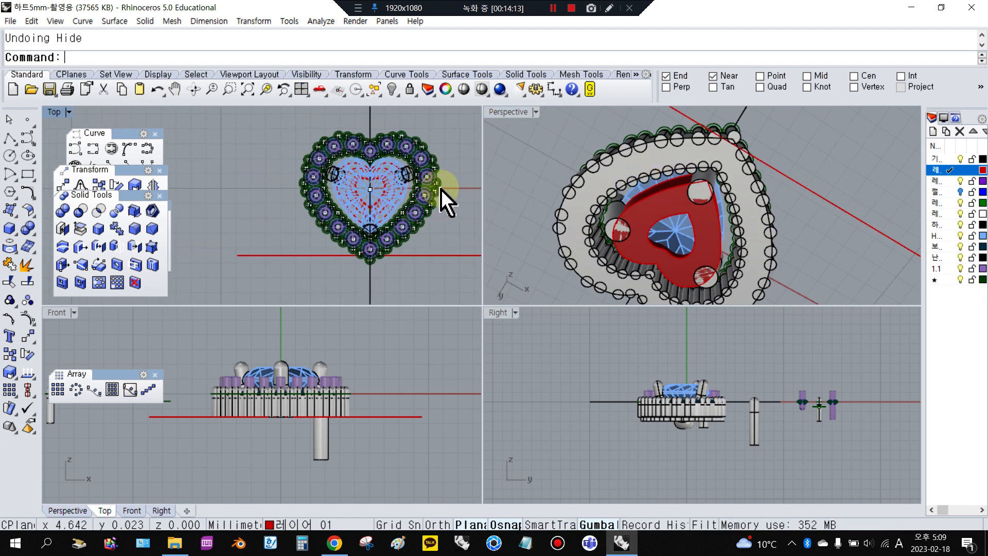
- Select the red heart-shaped outline curve of the inner seat in the Top view
{"action": "left_click", "coordinate": [392, 182]}
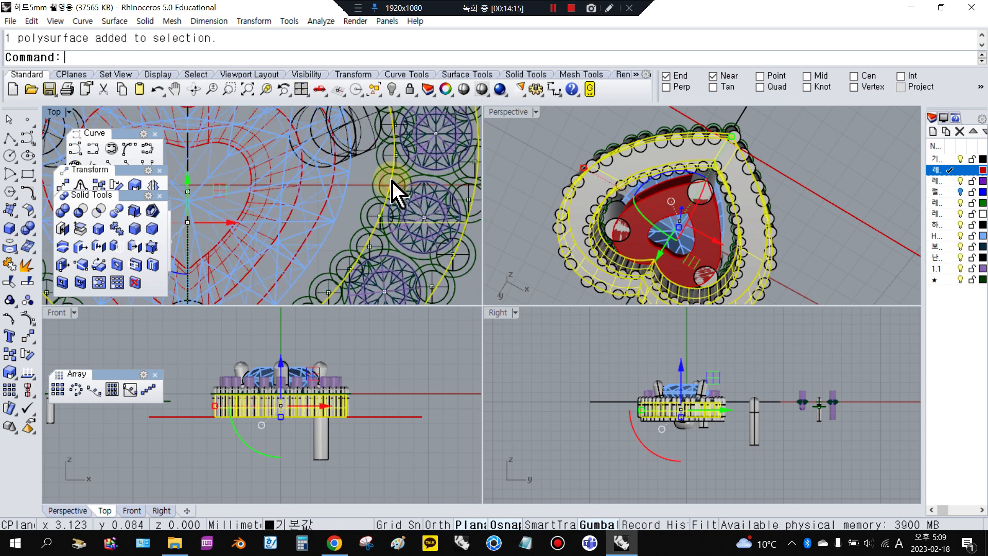
{"action": "scroll", "coordinate": [394, 186], "scroll_direction": "down", "scroll_amount": 6}
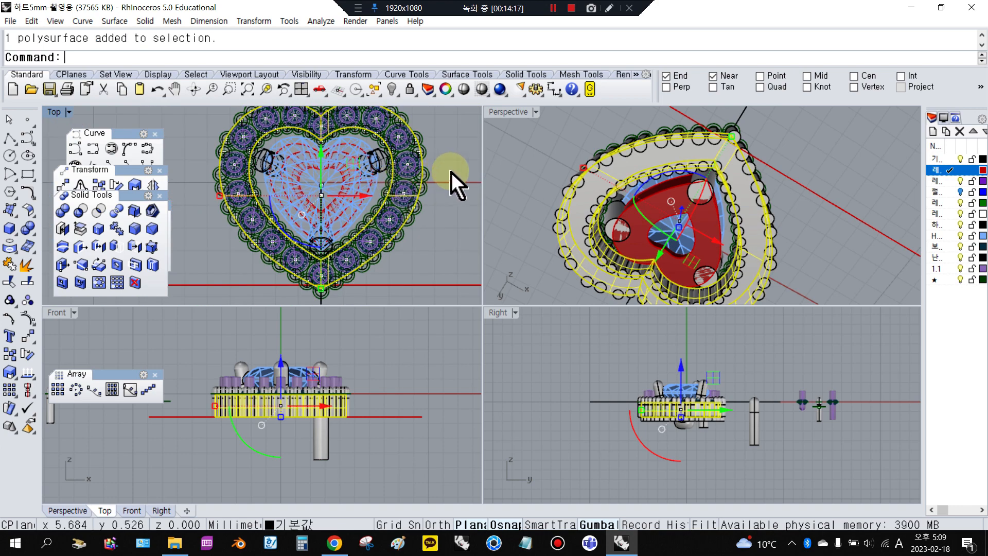
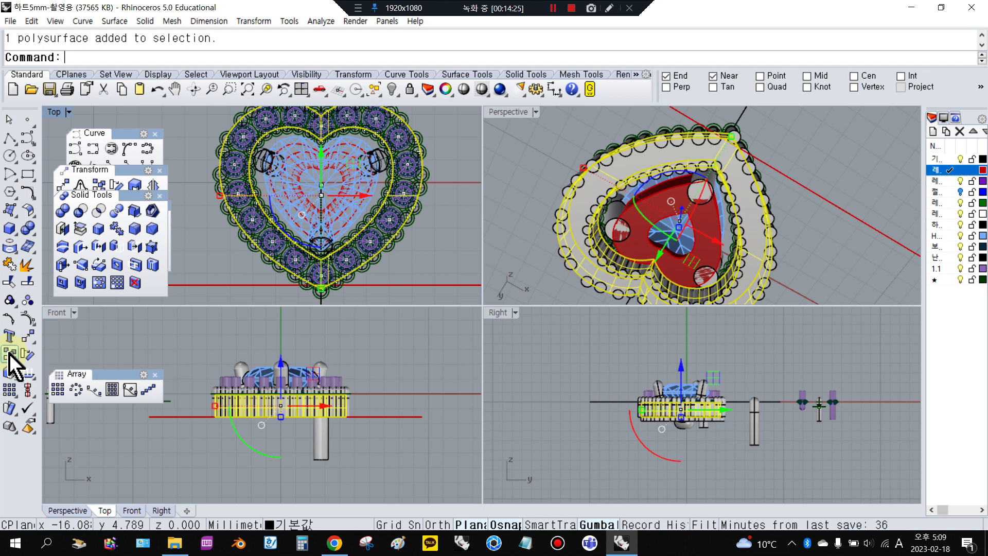
{"action": "left_click", "coordinate": [430, 265]}
{"action": "left_click", "coordinate": [359, 161]}
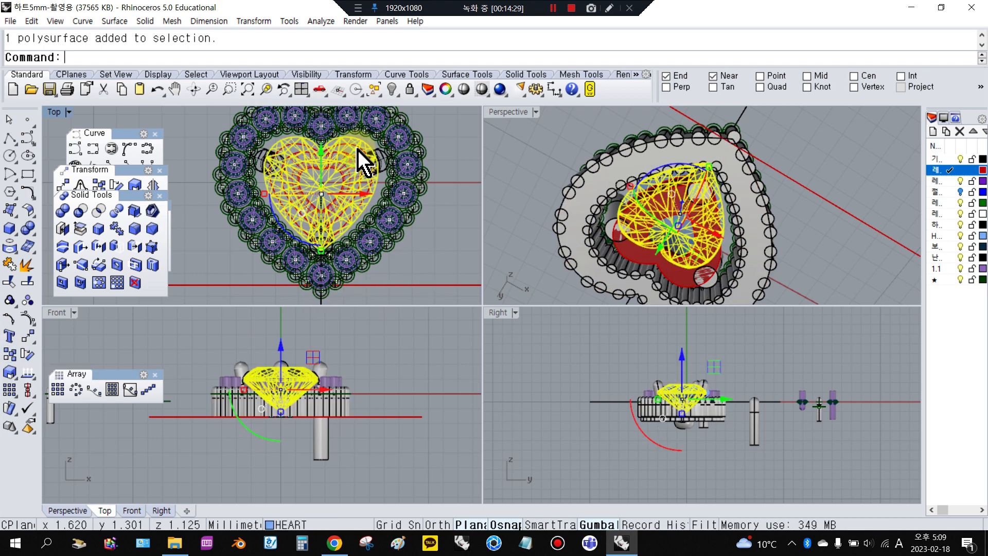
{"action": "scroll", "coordinate": [363, 157], "scroll_direction": "up", "scroll_amount": 2}
{"action": "scroll", "coordinate": [363, 155], "scroll_direction": "down", "scroll_amount": 2}
{"action": "left_click", "coordinate": [364, 153]}
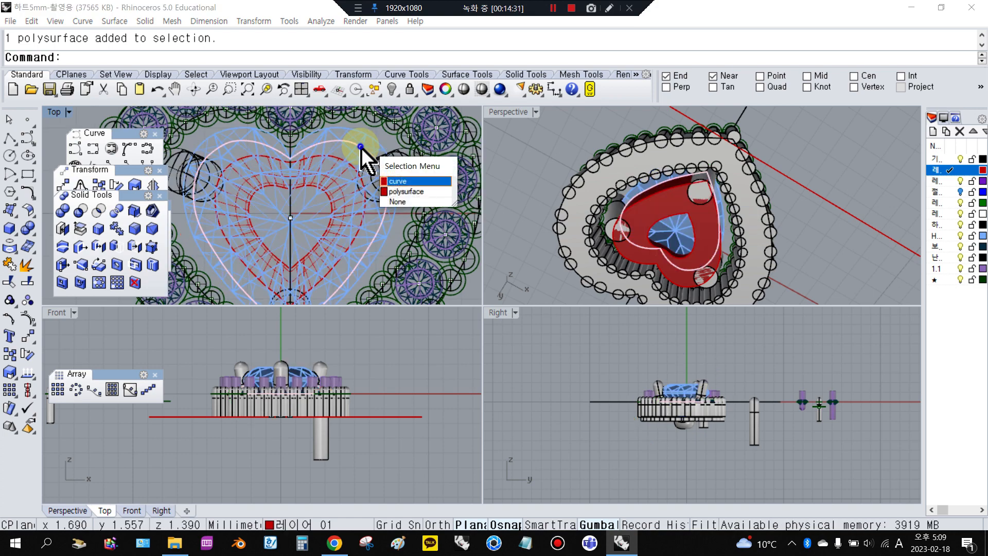
{"action": "left_click", "coordinate": [397, 177]}
{"action": "scroll", "coordinate": [381, 164], "scroll_direction": "up", "scroll_amount": 2}
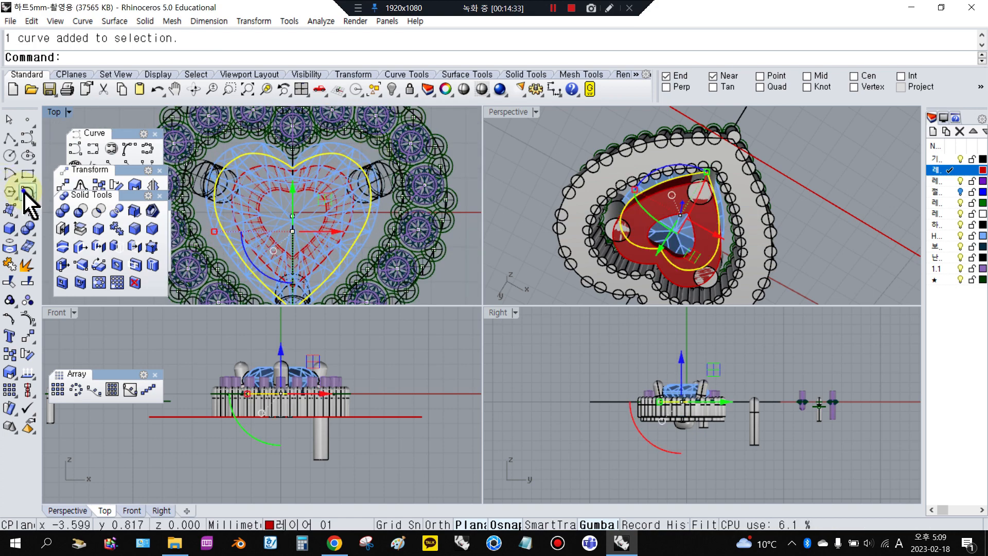
- Offset the selected yellow heart curve outward by 1.2 mm
{"action": "left_click", "coordinate": [26, 194]}
{"action": "left_click", "coordinate": [82, 222]}
{"action": "scroll", "coordinate": [404, 214], "scroll_direction": "down", "scroll_amount": 2}
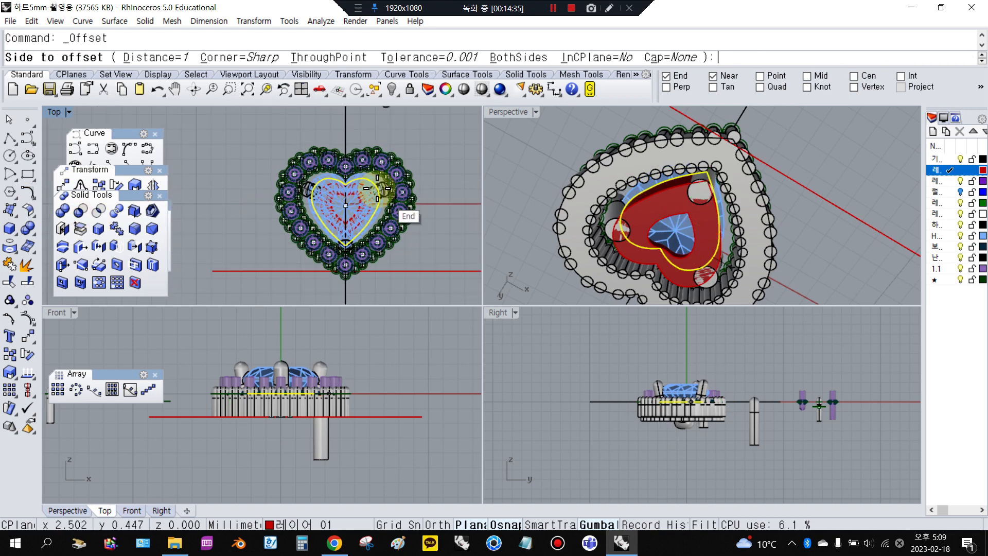
{"action": "scroll", "coordinate": [391, 162], "scroll_direction": "up", "scroll_amount": 1}
{"action": "scroll", "coordinate": [412, 172], "scroll_direction": "up", "scroll_amount": 1}
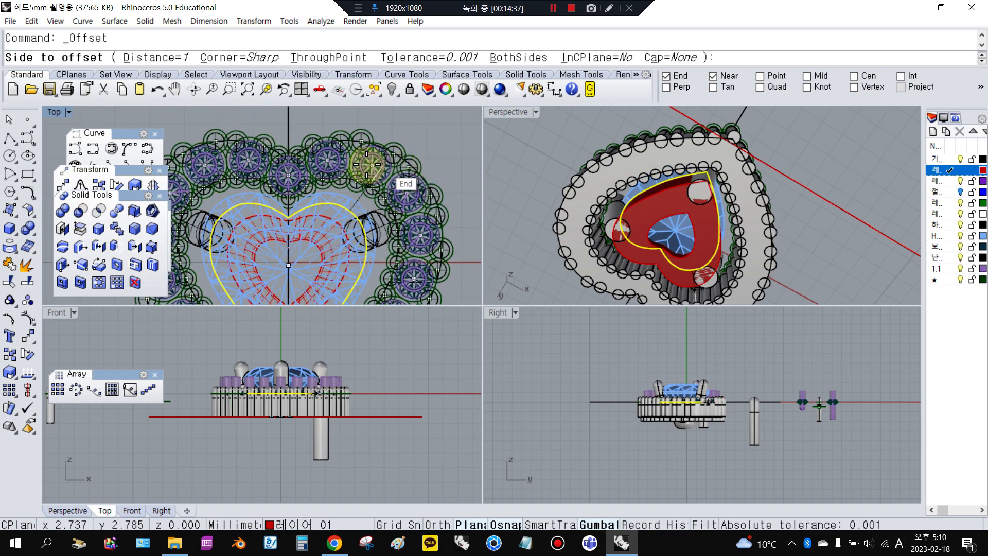
{"action": "scroll", "coordinate": [377, 167], "scroll_direction": "down", "scroll_amount": 2}
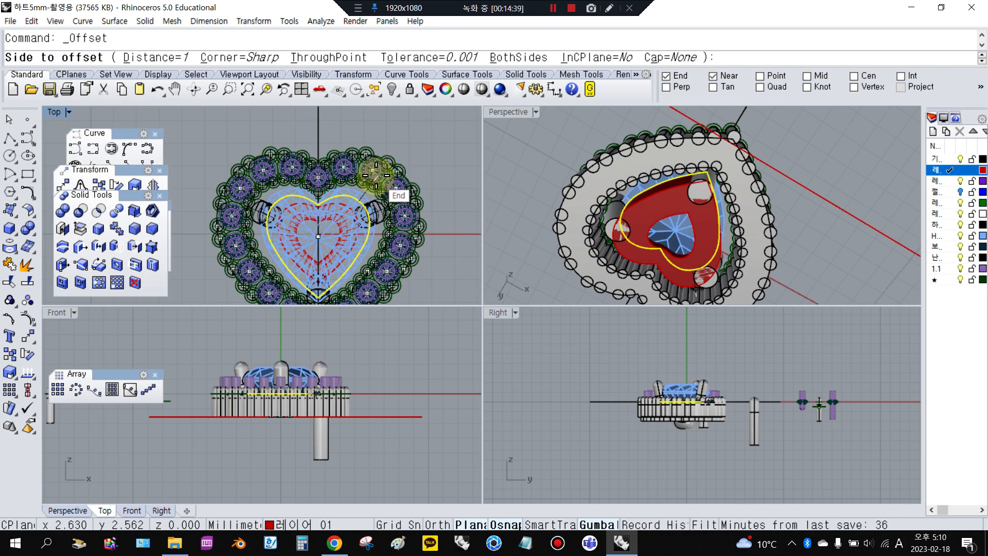
{"action": "left_click", "coordinate": [165, 57]}
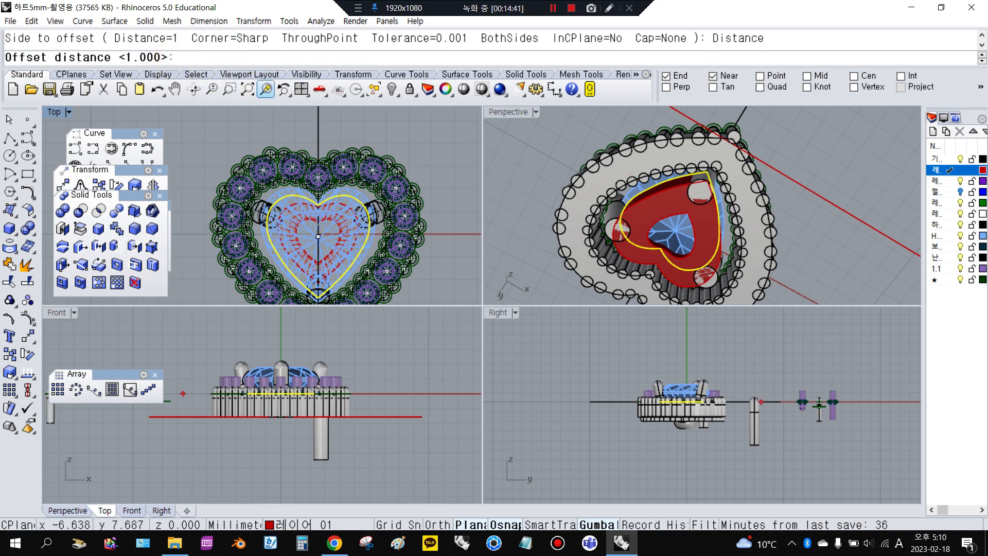
{"action": "type", "text": "1.2"}
{"action": "key", "text": "Return"}
{"action": "left_click", "coordinate": [435, 150]}
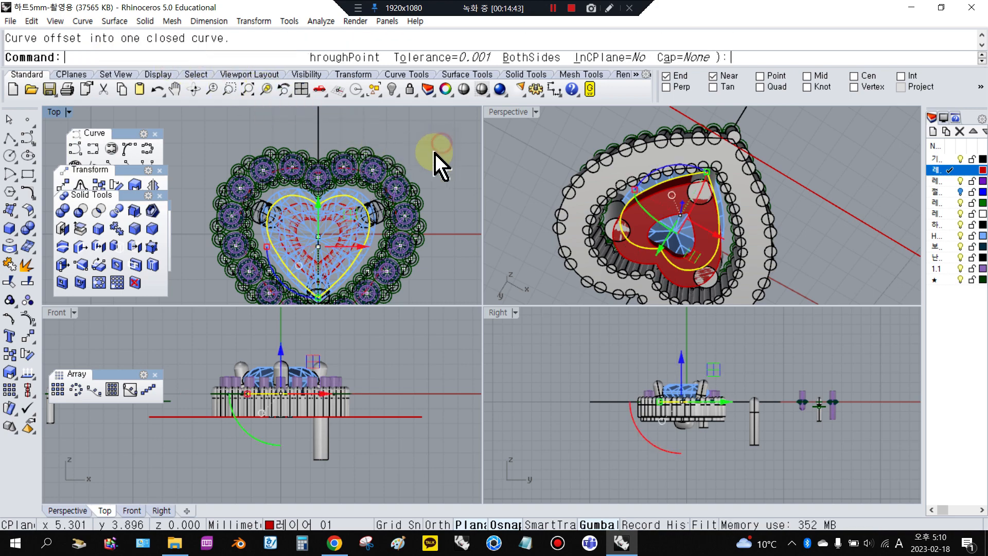
- Add the new offset curve to the selection and move both heart curves down by 0.5 mm
{"action": "scroll", "coordinate": [406, 160], "scroll_direction": "up", "scroll_amount": 4}
{"action": "left_click", "coordinate": [378, 169]}
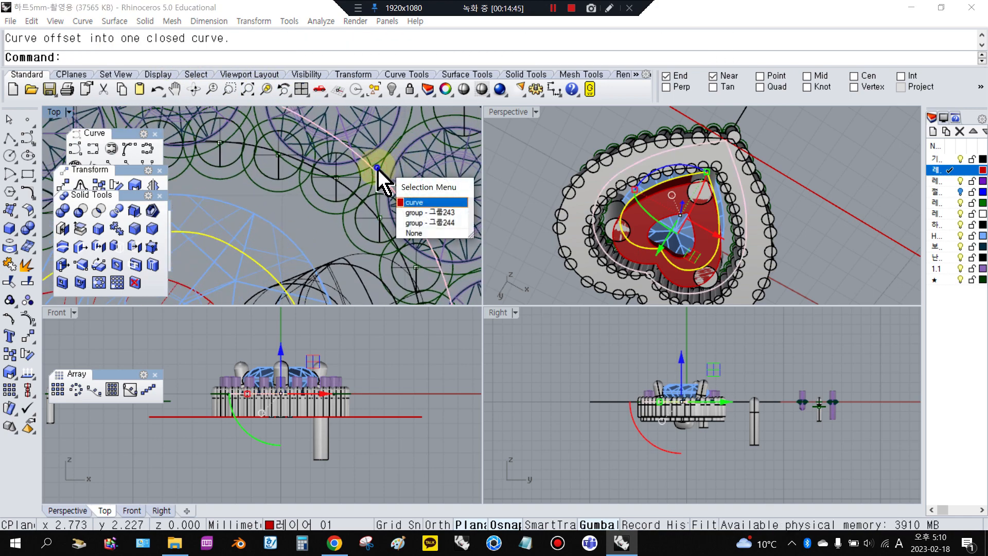
{"action": "left_click", "coordinate": [412, 196]}
{"action": "scroll", "coordinate": [286, 407], "scroll_direction": "up", "scroll_amount": 4}
{"action": "scroll", "coordinate": [281, 348], "scroll_direction": "up", "scroll_amount": 2}
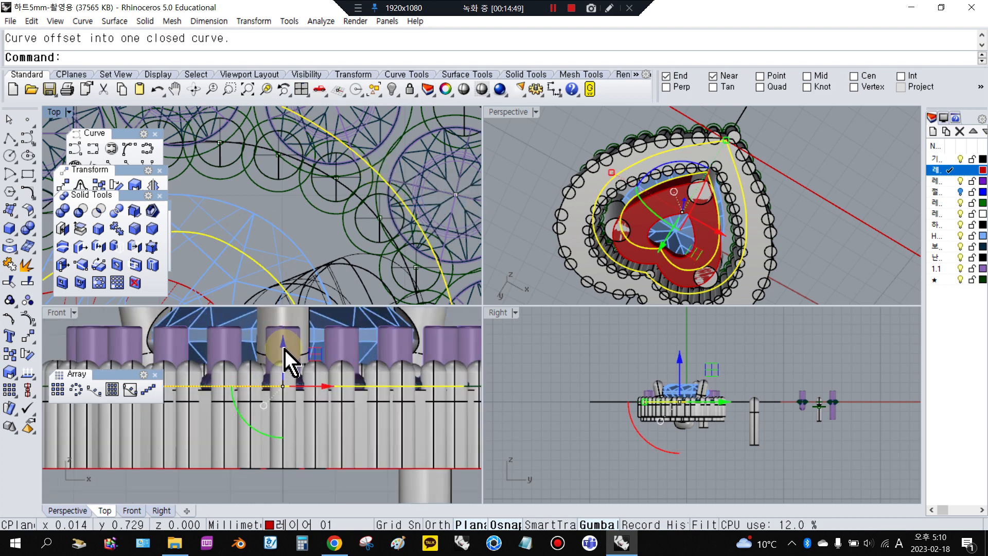
{"action": "left_click", "coordinate": [284, 346]}
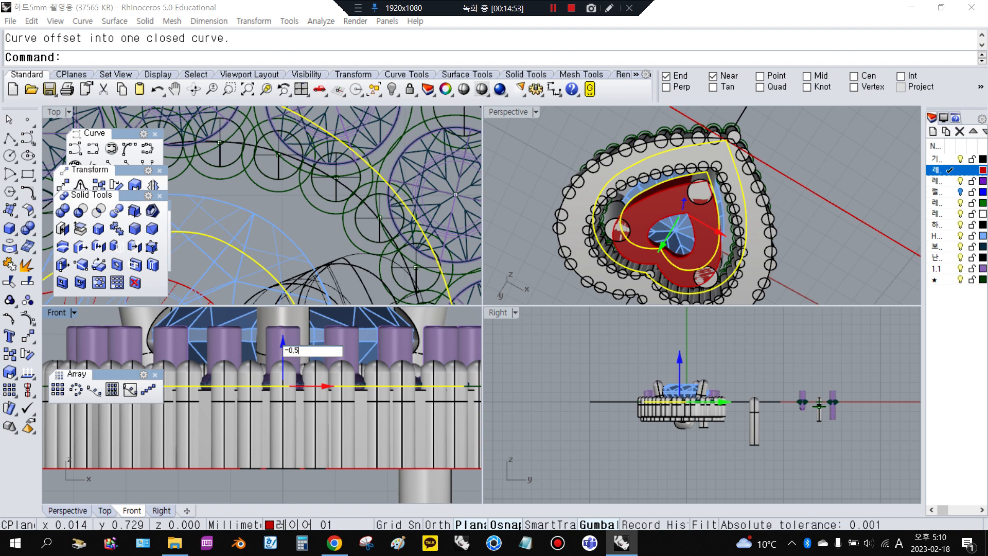
{"action": "key", "text": "Return"}
{"action": "left_click", "coordinate": [309, 354]}
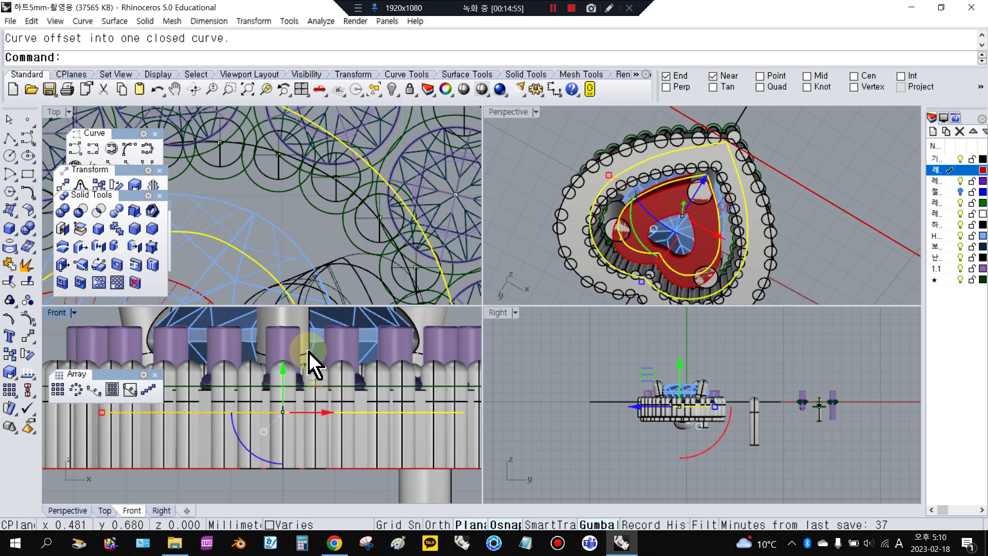
- Extrude both heart curves as a one-sided solid, about 1.07 mm down to the bottom ends of the small prongs
{"action": "left_click", "coordinate": [10, 228]}
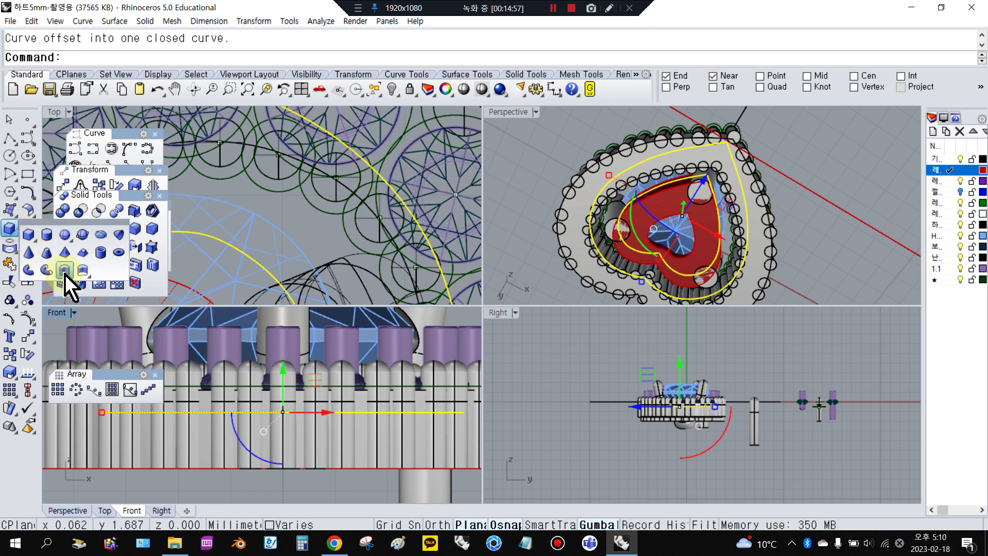
{"action": "left_click", "coordinate": [65, 271]}
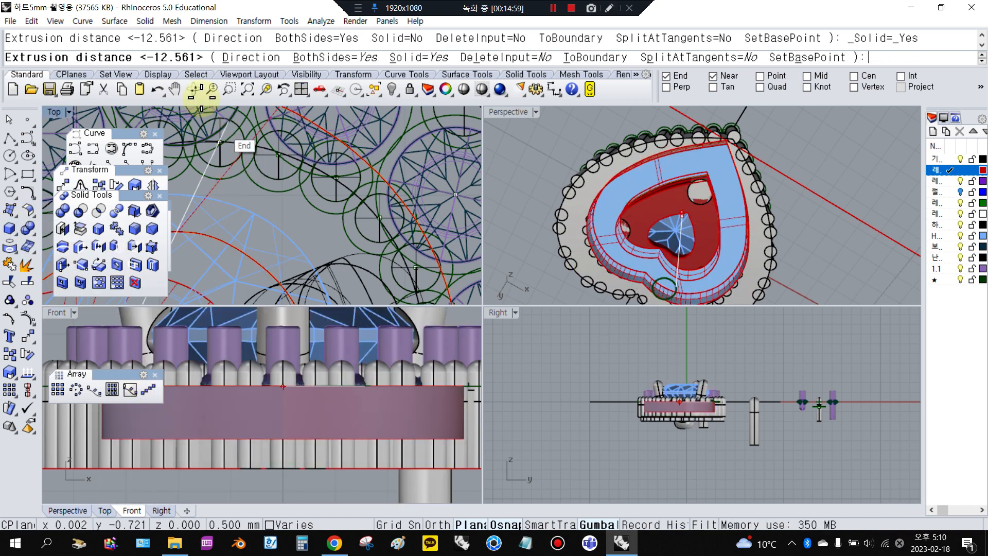
{"action": "left_click", "coordinate": [326, 59]}
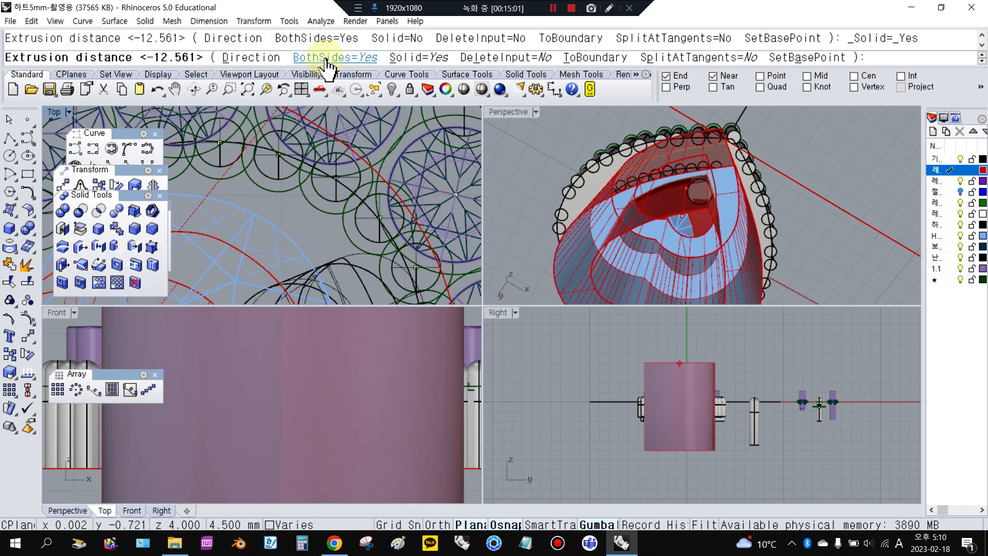
{"action": "left_click", "coordinate": [326, 58]}
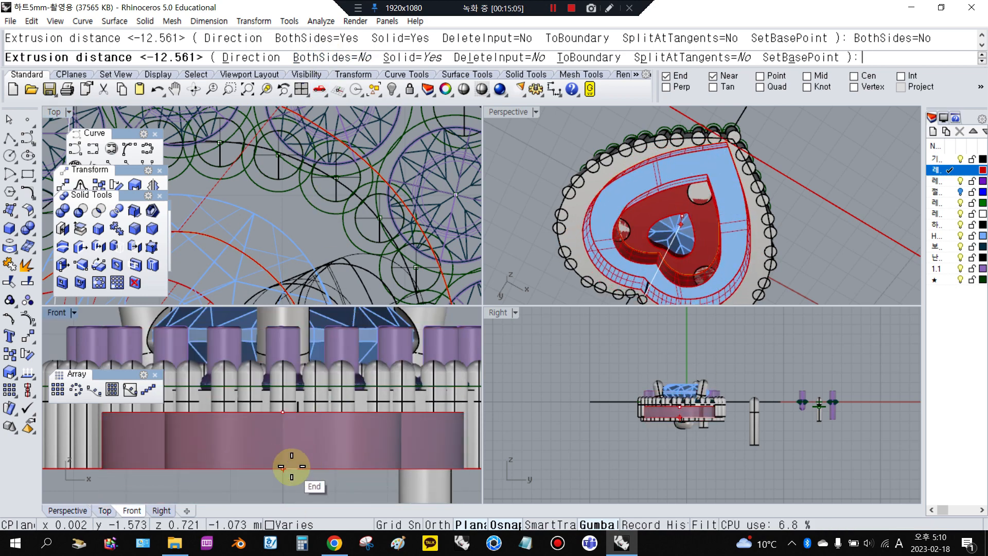
{"action": "scroll", "coordinate": [286, 469], "scroll_direction": "up", "scroll_amount": 3}
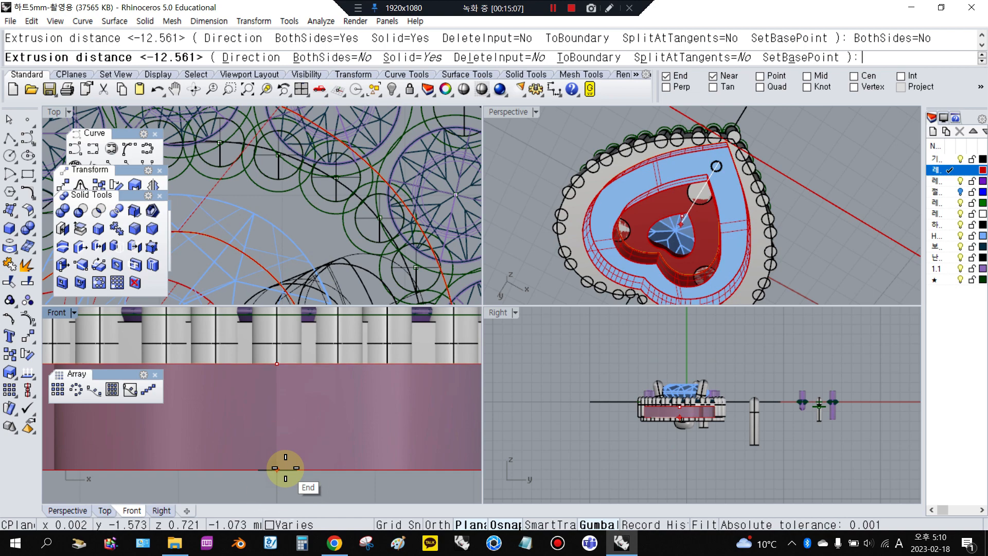
{"action": "left_click", "coordinate": [286, 469]}
- Assign the new heart-shaped extrusion and the red inner heart polysurface to the 기본값 layer
{"action": "right_click_drag", "start_coordinate": [587, 278], "coordinate": [624, 104]}
{"action": "scroll", "coordinate": [679, 210], "scroll_direction": "up", "scroll_amount": 3}
{"action": "left_click", "coordinate": [673, 205]}
{"action": "scroll", "coordinate": [664, 200], "scroll_direction": "down", "scroll_amount": 3}
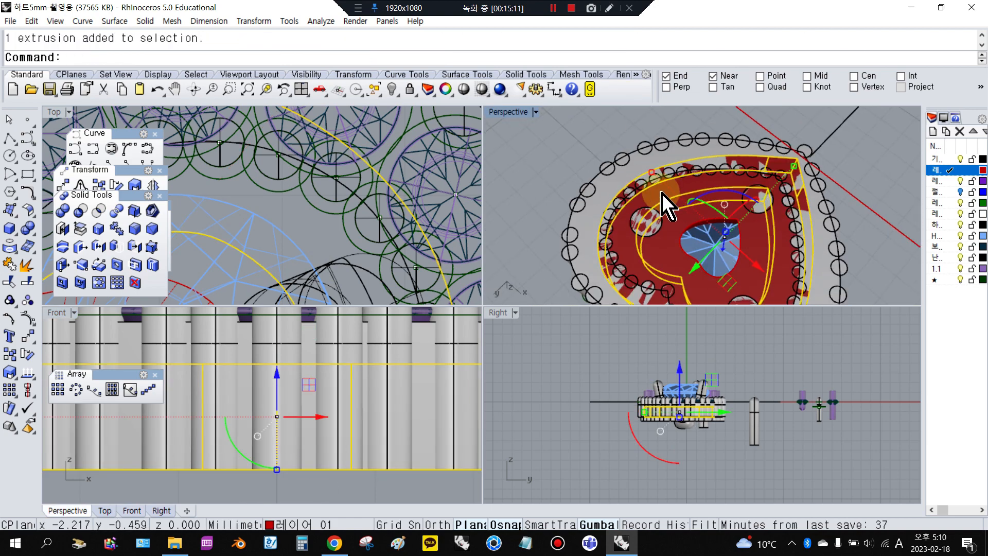
{"action": "right_click_drag", "start_coordinate": [673, 203], "coordinate": [867, 170]}
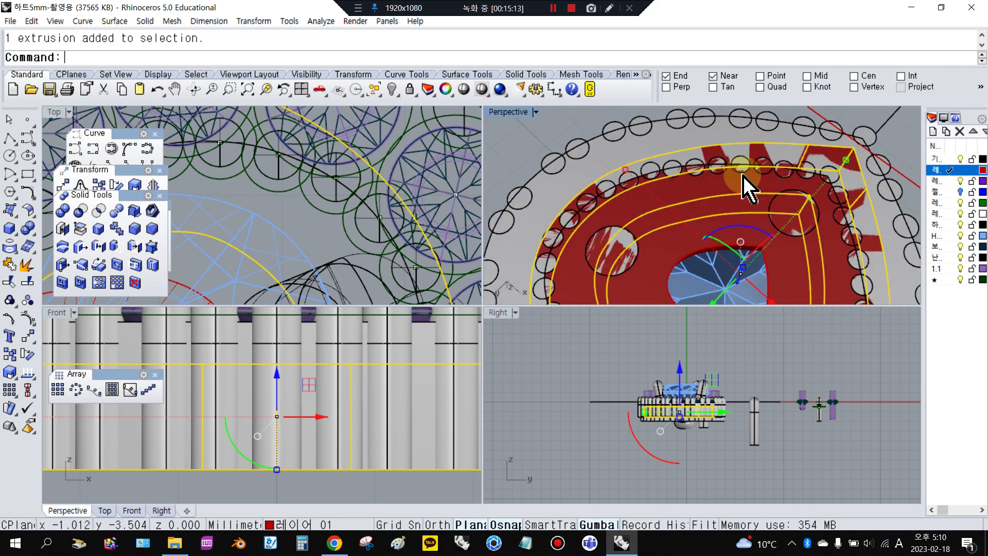
{"action": "scroll", "coordinate": [722, 284], "scroll_direction": "up", "scroll_amount": 3}
{"action": "right_click_drag", "start_coordinate": [722, 284], "coordinate": [706, 227]}
{"action": "left_click", "coordinate": [665, 258]}
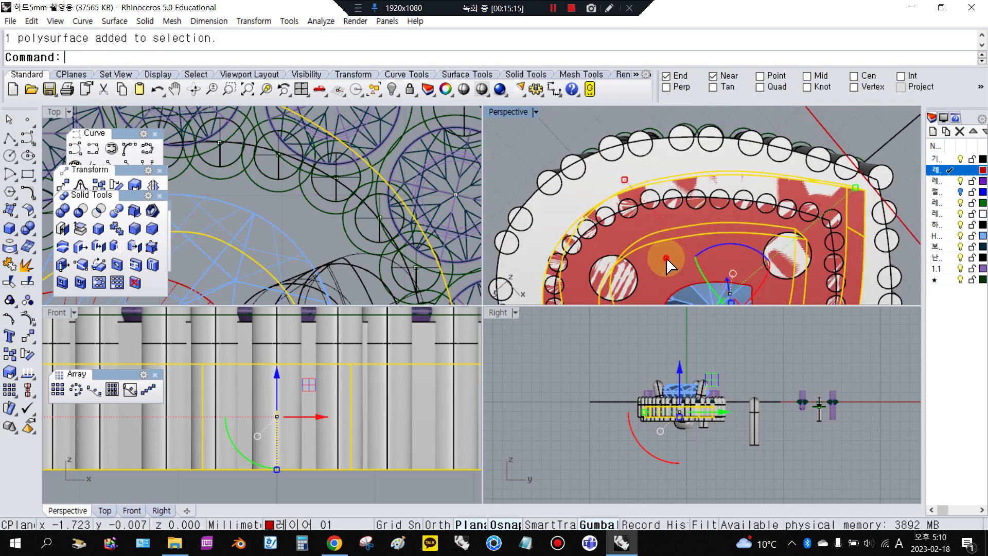
{"action": "right_click", "coordinate": [945, 169]}
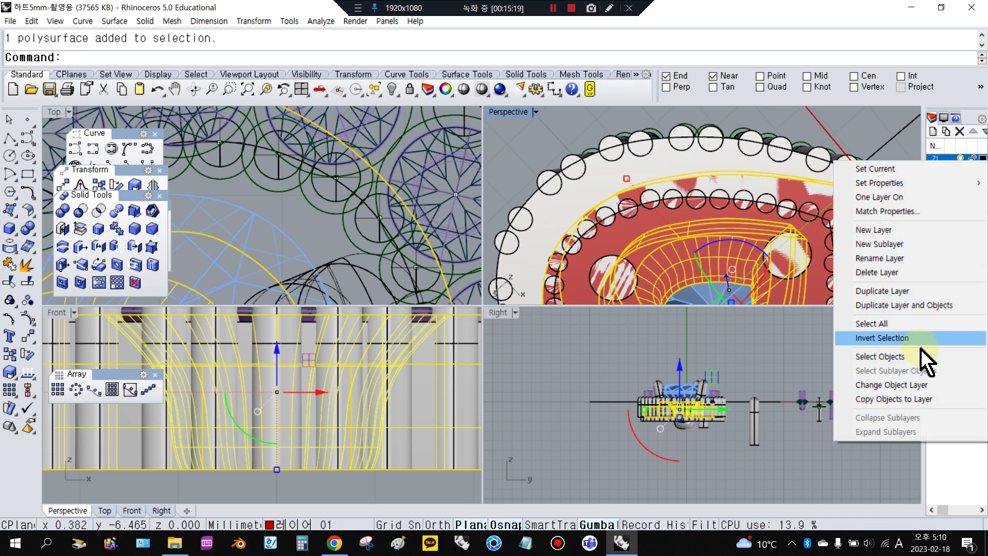
{"action": "left_click", "coordinate": [899, 387]}
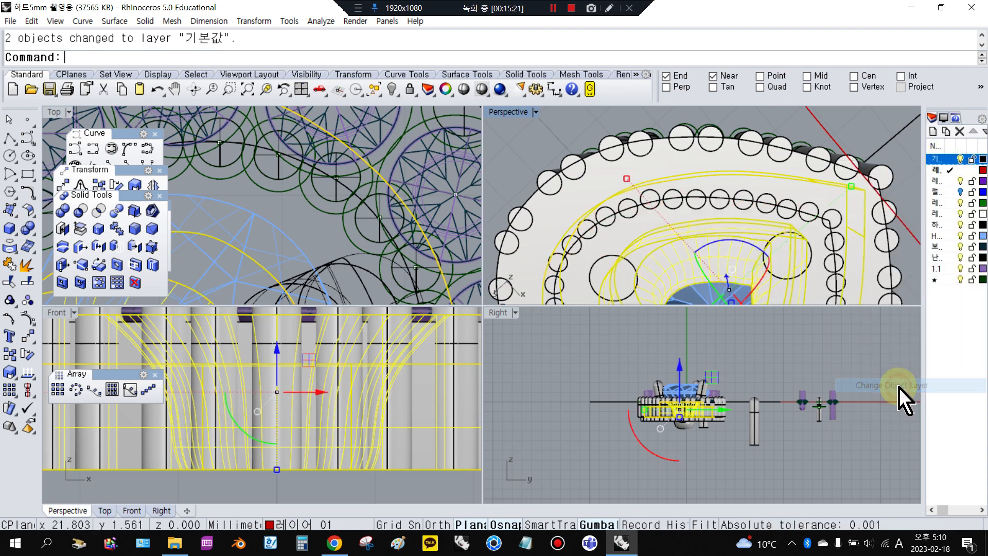
- Isolate the complete heart setting by hiding all objects outside it
{"action": "scroll", "coordinate": [662, 221], "scroll_direction": "down", "scroll_amount": 3}
{"action": "right_click_drag", "start_coordinate": [662, 221], "coordinate": [528, 170]}
{"action": "scroll", "coordinate": [375, 176], "scroll_direction": "down", "scroll_amount": 14}
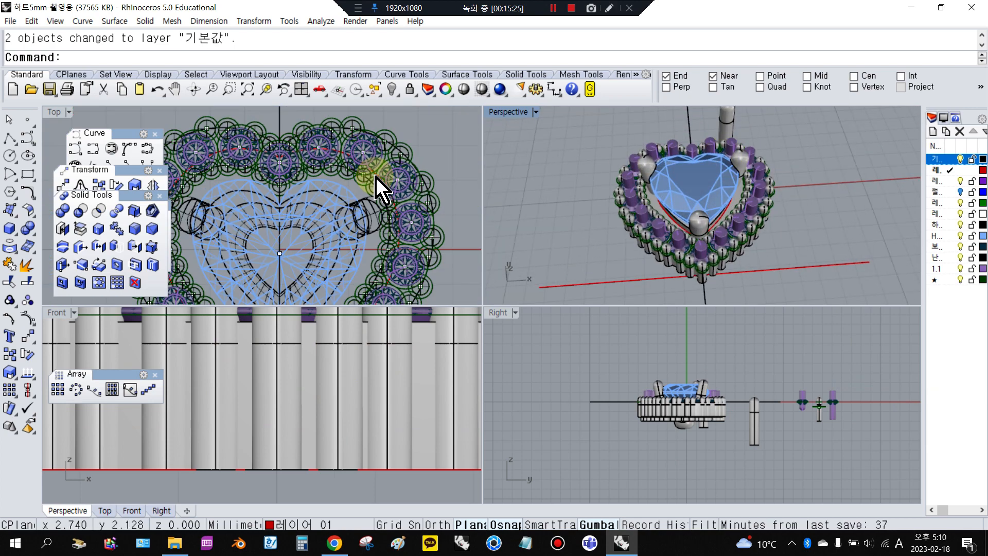
{"action": "scroll", "coordinate": [362, 174], "scroll_direction": "up", "scroll_amount": 1}
{"action": "left_click_drag", "start_coordinate": [255, 149], "coordinate": [421, 265]}
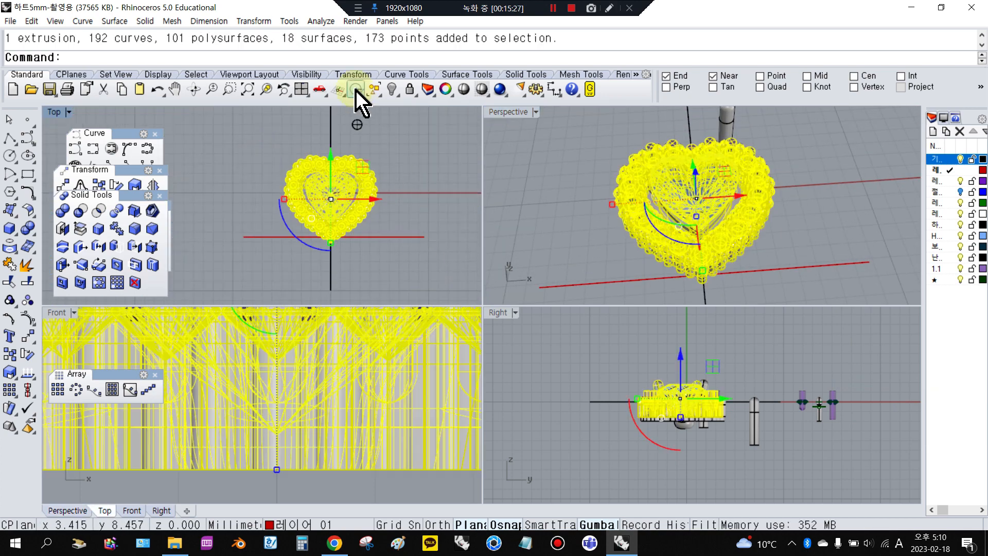
{"action": "left_click", "coordinate": [393, 89]}
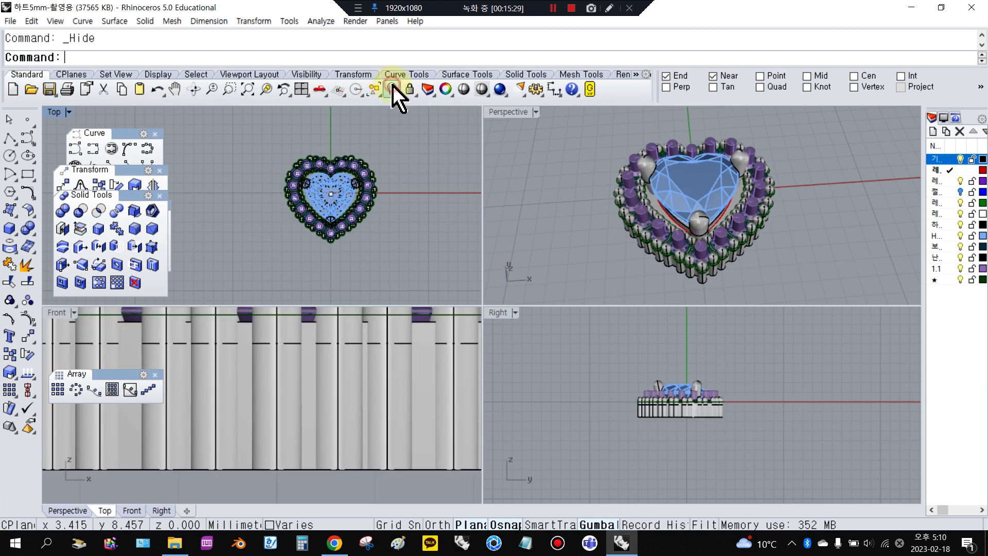
- Maximize the Perspective view and turn off the ★ layer
{"action": "double_click", "coordinate": [507, 112]}
{"action": "left_click", "coordinate": [961, 281]}
{"action": "scroll", "coordinate": [569, 239], "scroll_direction": "down", "scroll_amount": 3}
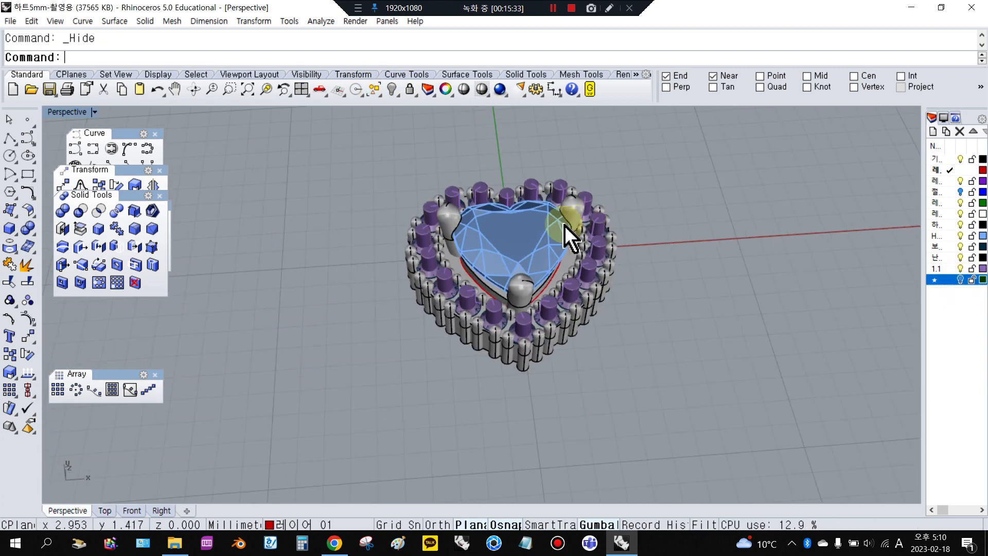
{"action": "right_click_drag", "start_coordinate": [569, 238], "coordinate": [46, 24]}
{"action": "right_click_drag", "start_coordinate": [533, 262], "coordinate": [558, 122]}
{"action": "scroll", "coordinate": [448, 325], "scroll_direction": "up", "scroll_amount": 3}
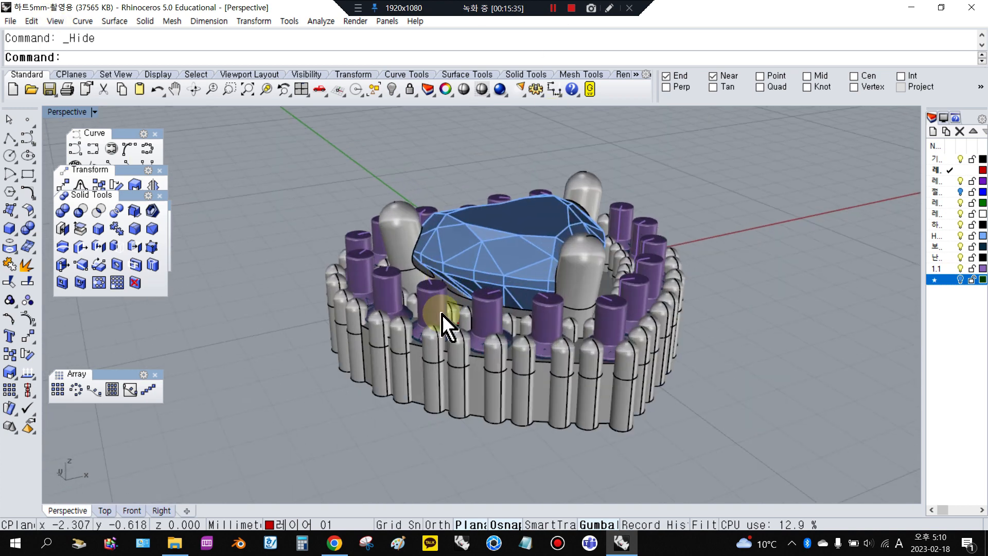
{"action": "left_click", "coordinate": [421, 303]}
{"action": "key", "text": "Delete"}
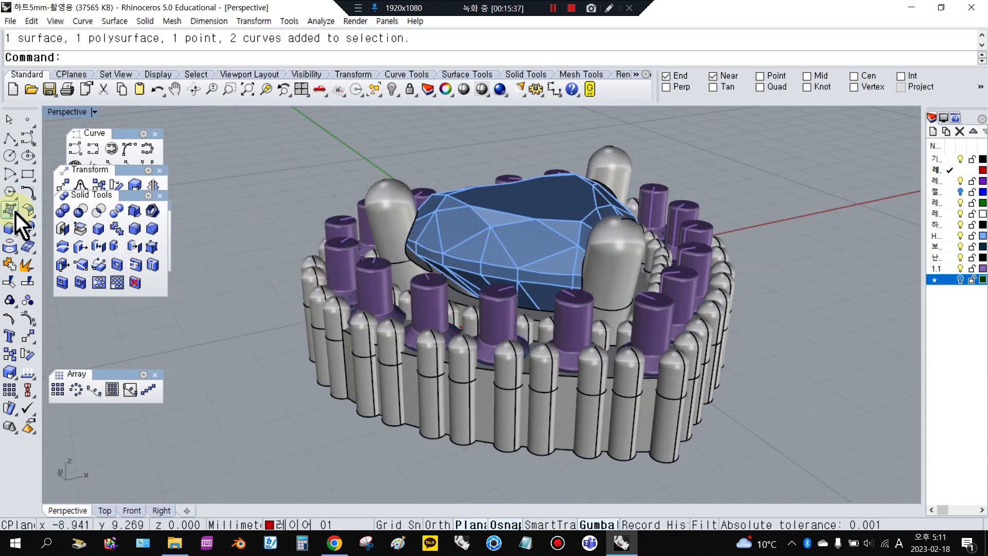
- Run a Boolean Difference on the objects of the 기본값 layer and the small-prong layer, subtracting all objects of the 1.1 layer
{"action": "left_click", "coordinate": [80, 214]}
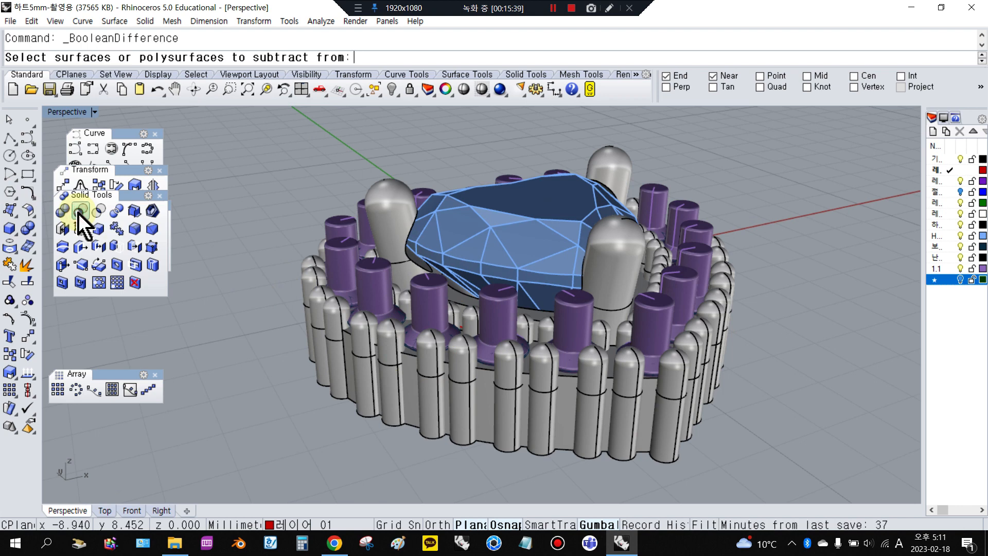
{"action": "right_click", "coordinate": [938, 161]}
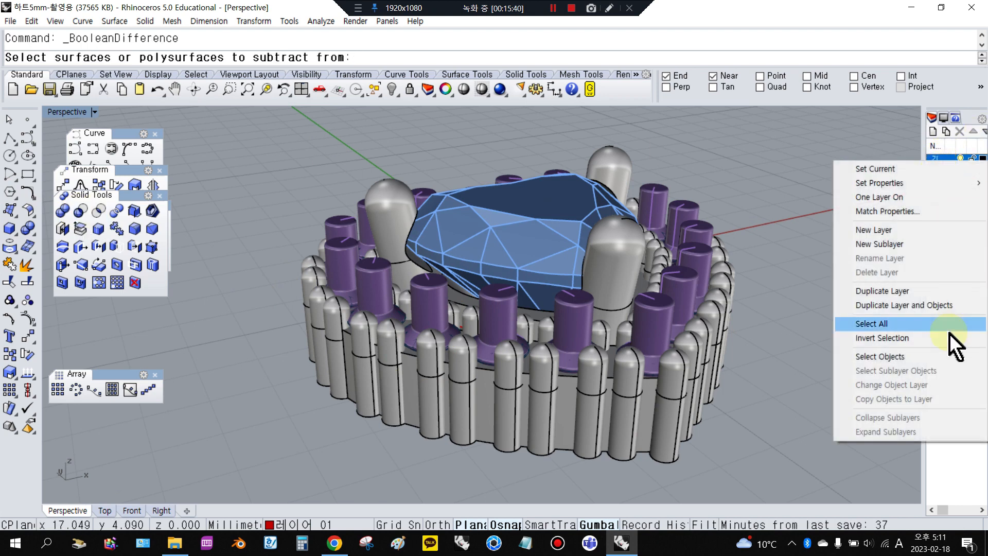
{"action": "left_click", "coordinate": [906, 357]}
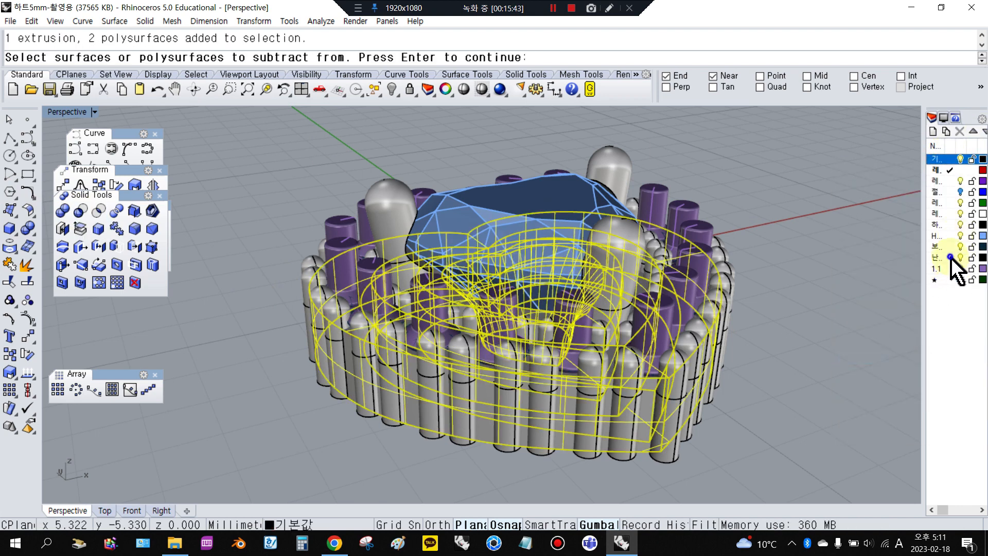
{"action": "right_click", "coordinate": [951, 259]}
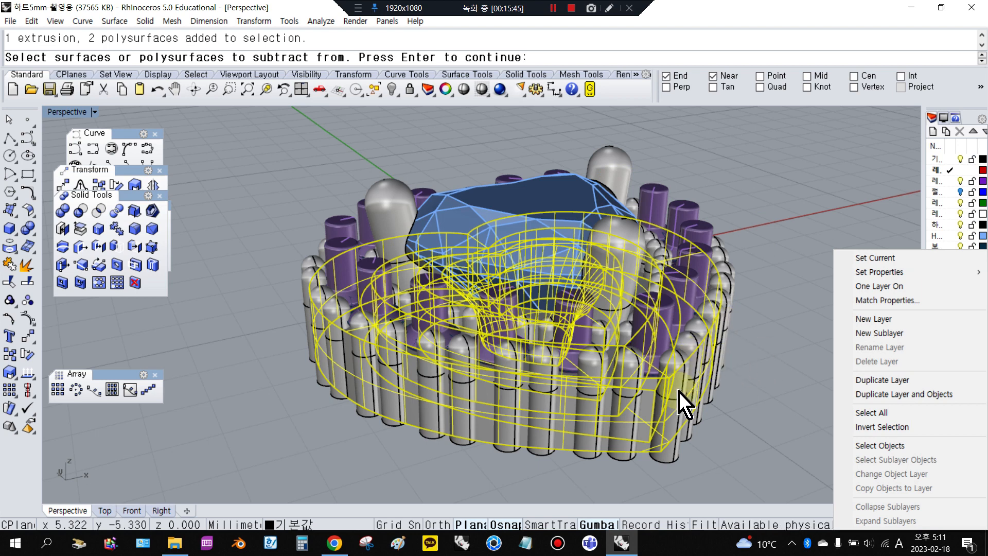
{"action": "left_click", "coordinate": [879, 447]}
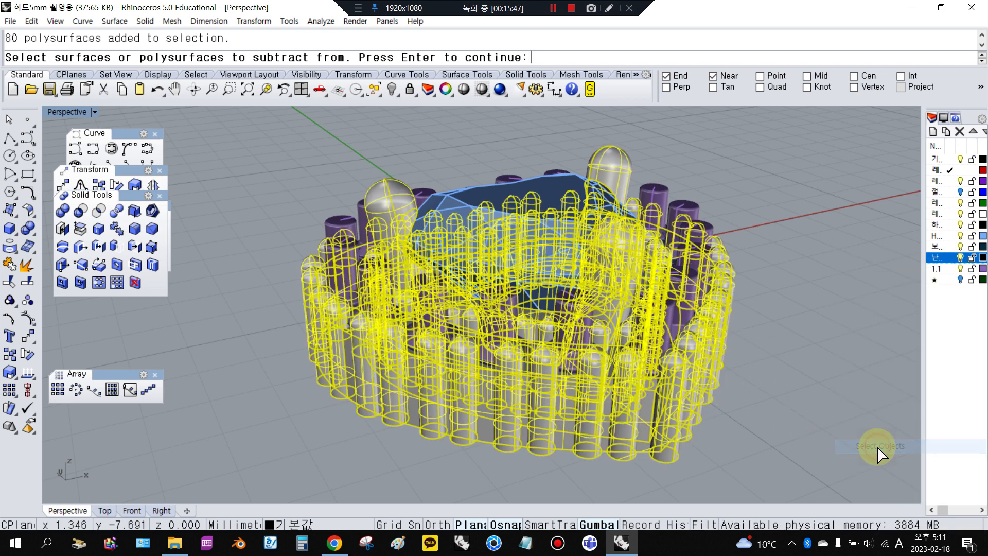
{"action": "right_click", "coordinate": [760, 176]}
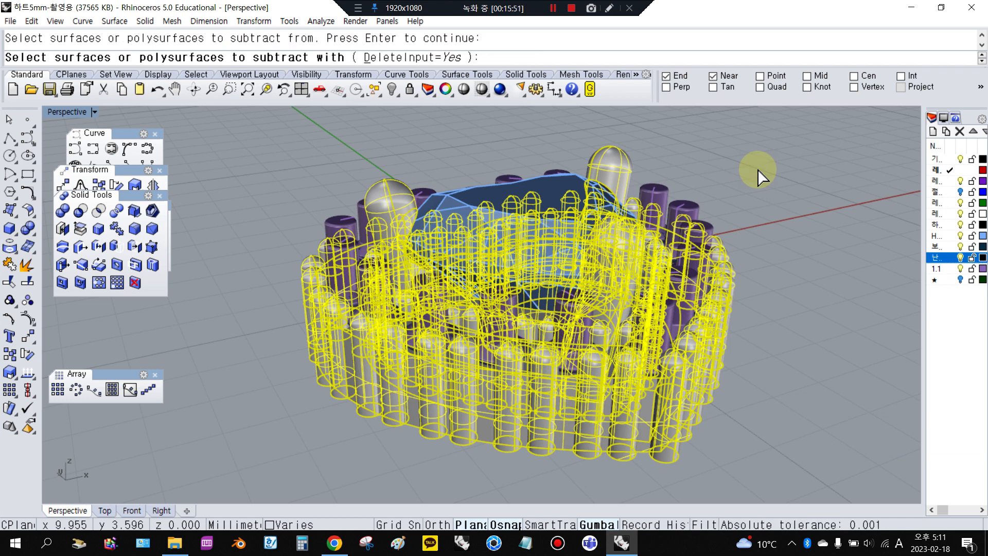
{"action": "right_click", "coordinate": [948, 268]}
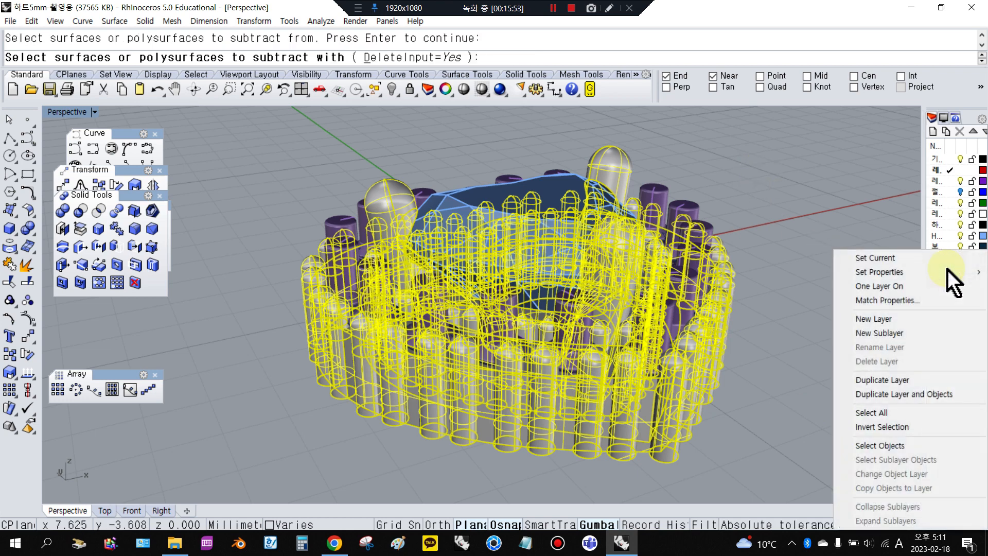
{"action": "left_click", "coordinate": [903, 446]}
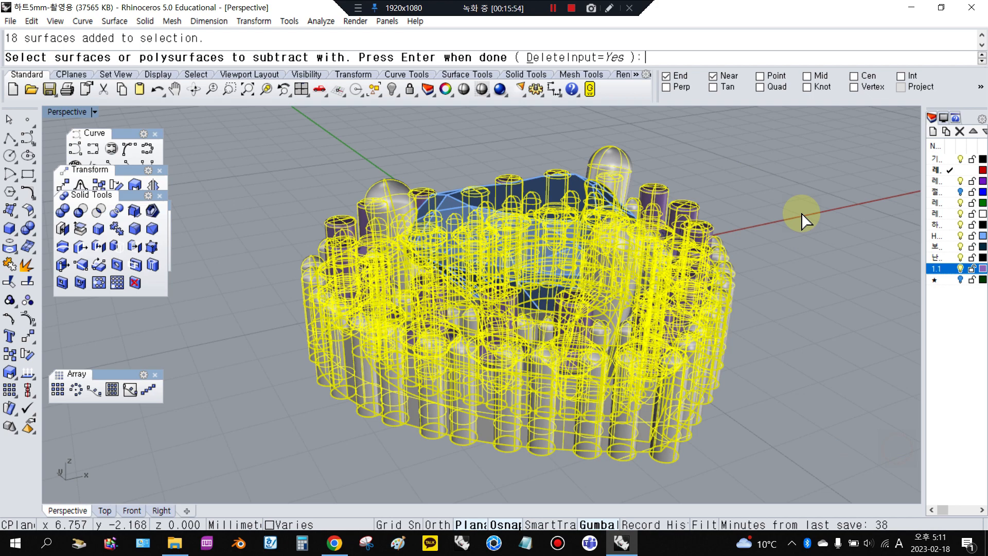
{"action": "right_click", "coordinate": [788, 191]}
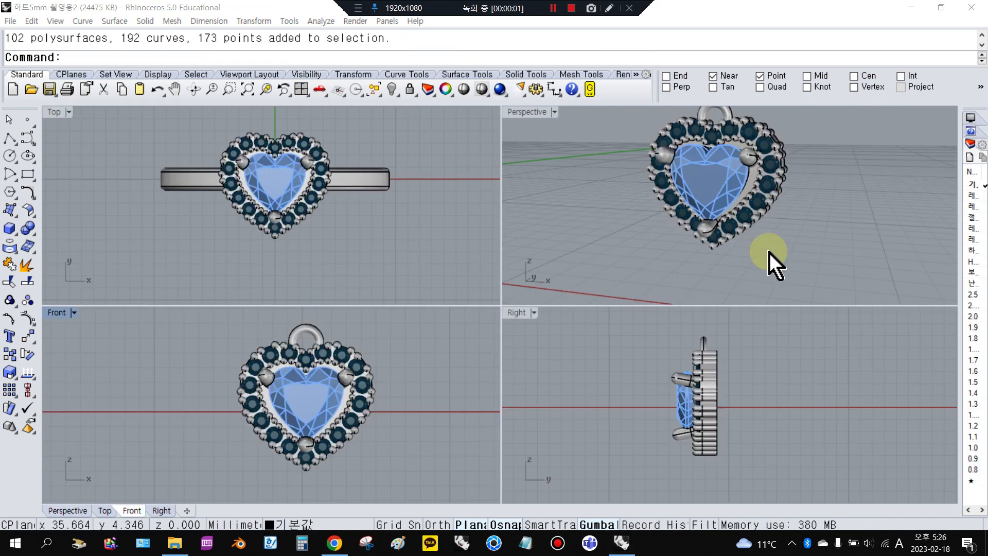
{"action": "scroll", "coordinate": [776, 238], "scroll_direction": "up", "scroll_amount": 10}
{"action": "scroll", "coordinate": [828, 225], "scroll_direction": "down", "scroll_amount": 6}
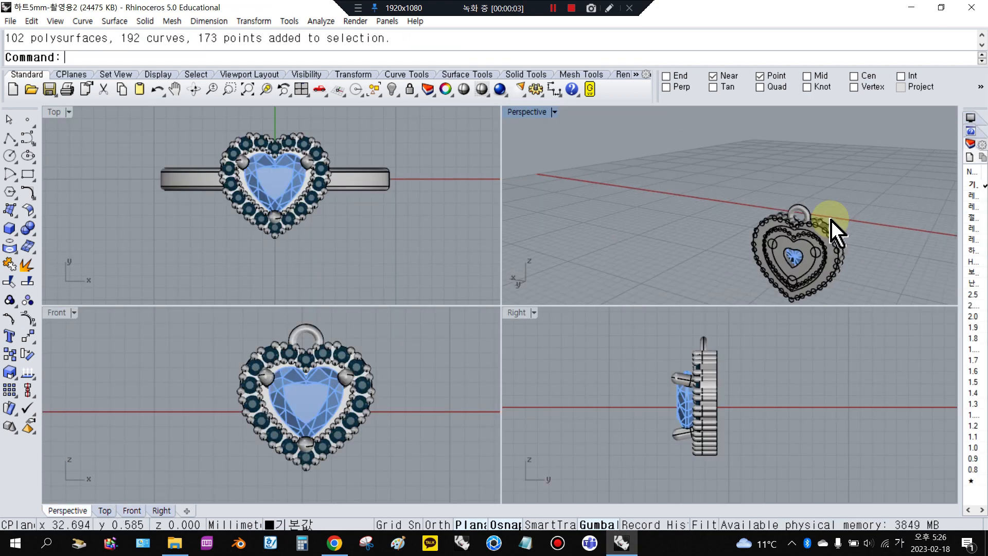
- Examine the finished heart pendant with its bail and the heart ring in the Perspective and Front views
{"action": "right_click_drag", "start_coordinate": [834, 227], "coordinate": [805, 283]}
{"action": "scroll", "coordinate": [817, 258], "scroll_direction": "up", "scroll_amount": 3}
{"action": "scroll", "coordinate": [819, 175], "scroll_direction": "up", "scroll_amount": 3}
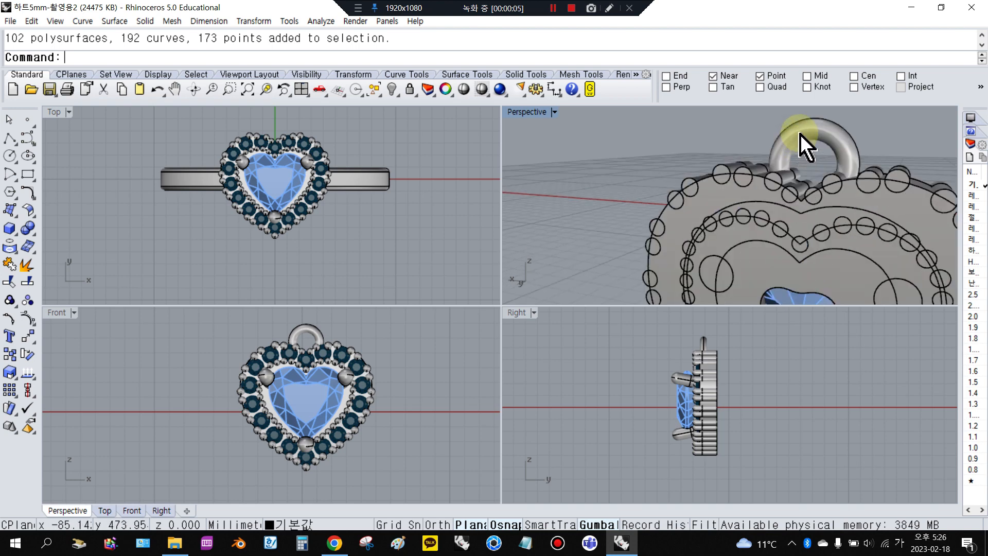
{"action": "left_click", "coordinate": [802, 157]}
{"action": "left_click", "coordinate": [610, 187]}
{"action": "scroll", "coordinate": [610, 187], "scroll_direction": "down", "scroll_amount": 5}
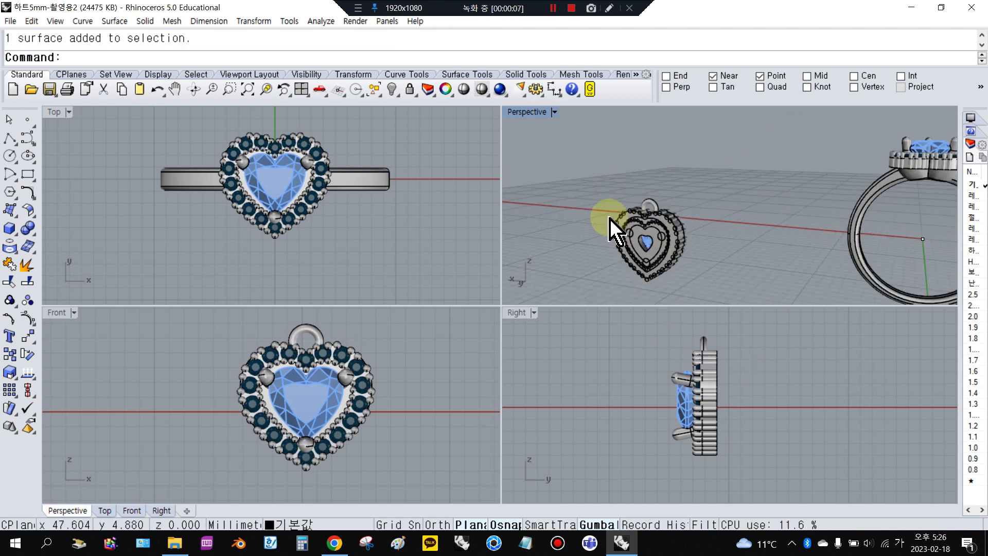
{"action": "right_click_drag", "start_coordinate": [613, 221], "coordinate": [727, 199]}
{"action": "left_click", "coordinate": [766, 239]}
{"action": "left_click", "coordinate": [696, 204]}
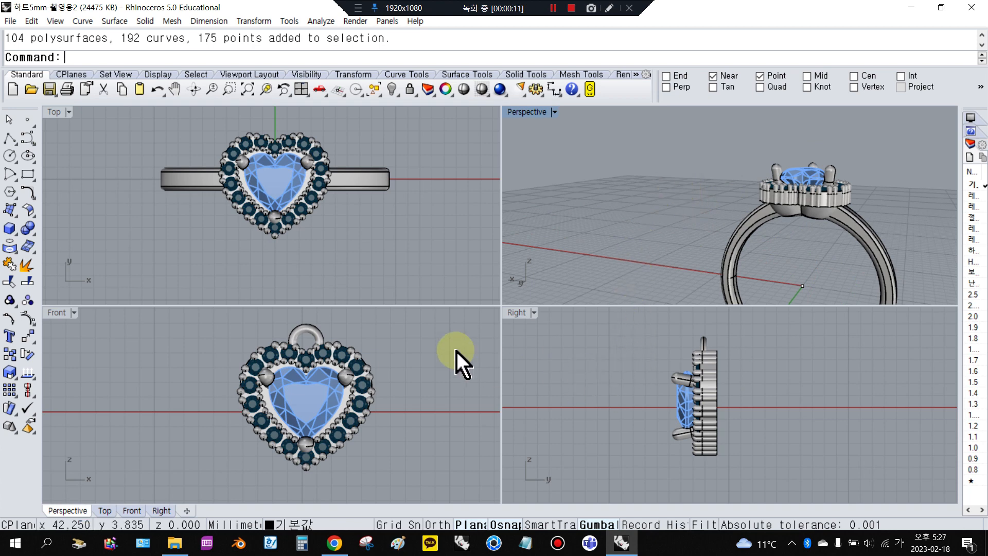
{"action": "left_click", "coordinate": [312, 332]}
{"action": "left_click", "coordinate": [412, 360]}
{"action": "scroll", "coordinate": [350, 379], "scroll_direction": "down", "scroll_amount": 3}
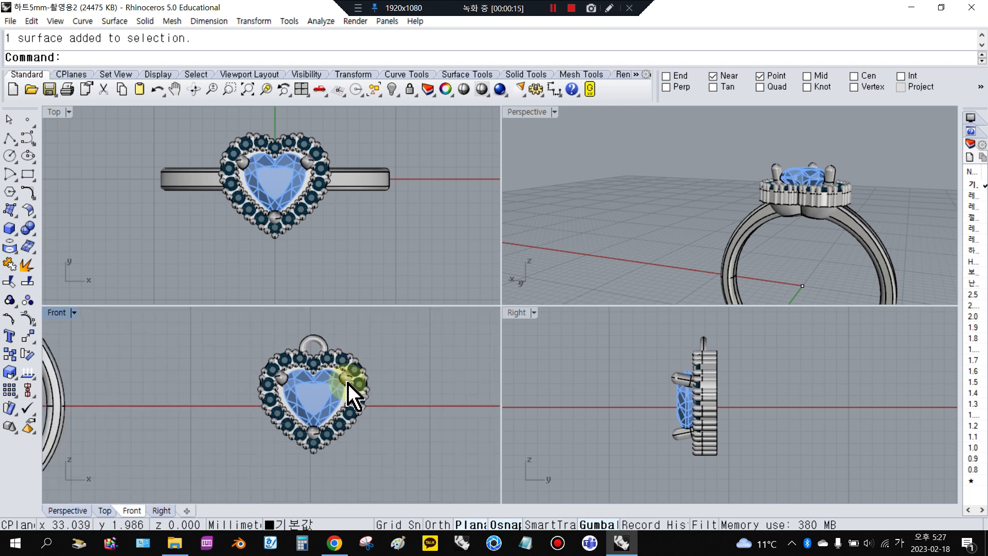
- Copy the heart setting without its bail in place and move the copy along the X axis beside the pendant
{"action": "left_click_drag", "start_coordinate": [270, 346], "coordinate": [402, 479]}
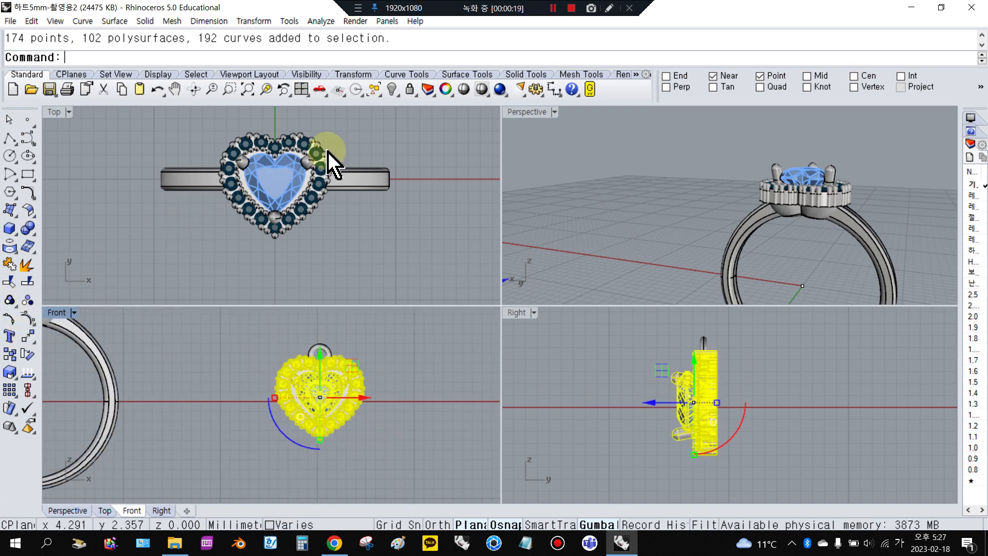
{"action": "left_click", "coordinate": [303, 144]}
{"action": "left_click", "coordinate": [355, 135]}
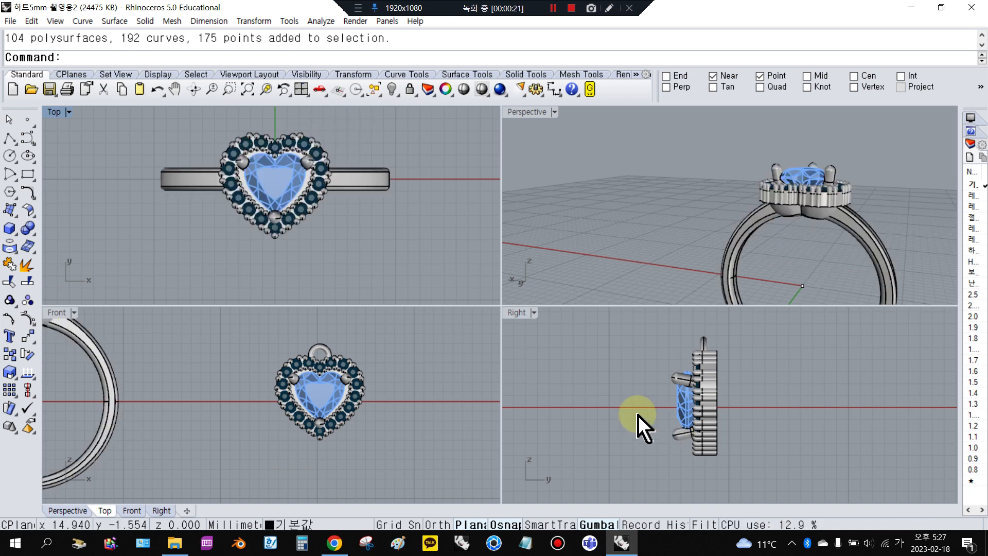
{"action": "left_click_drag", "start_coordinate": [258, 360], "coordinate": [407, 507]}
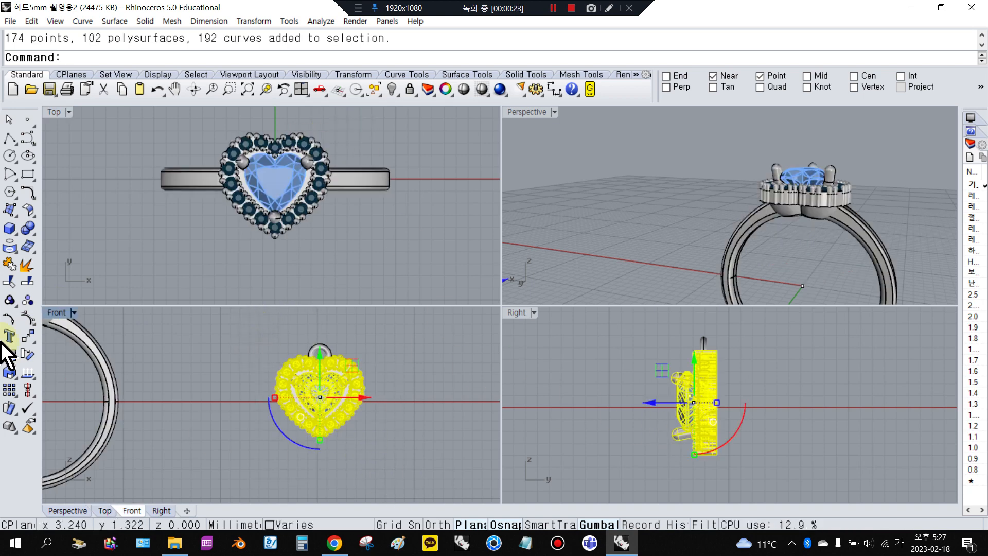
{"action": "right_click", "coordinate": [10, 355]}
{"action": "scroll", "coordinate": [235, 364], "scroll_direction": "down", "scroll_amount": 3}
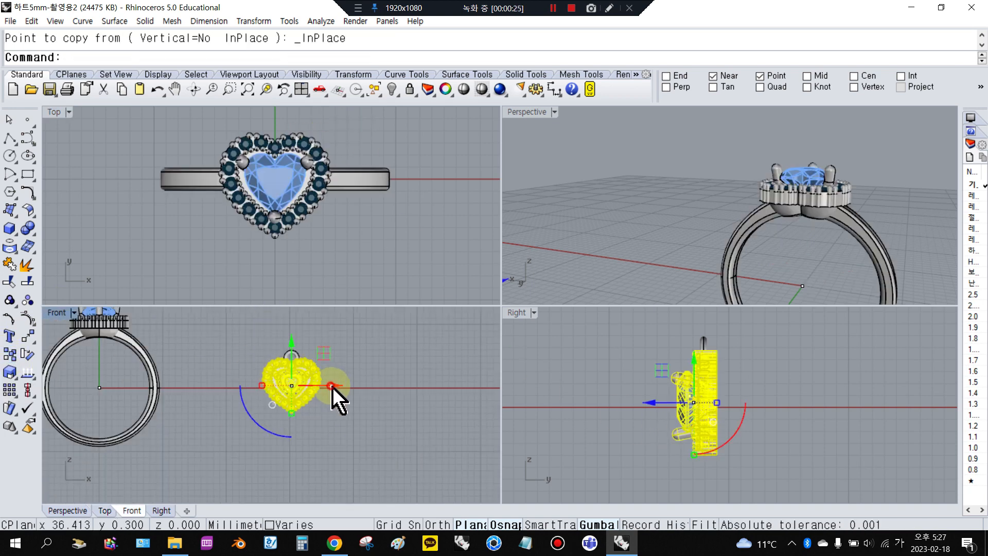
{"action": "left_click_drag", "start_coordinate": [335, 397], "coordinate": [432, 403]}
- Rotate the copied heart setting to lie flat and move it clear of the original pendant along the Y axis
{"action": "left_click", "coordinate": [743, 430]}
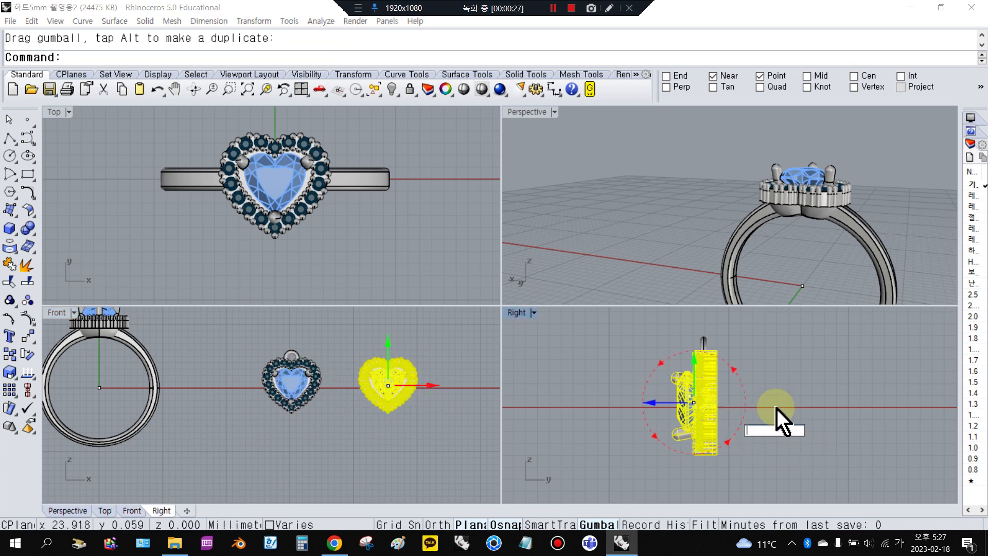
{"action": "key", "text": "Return"}
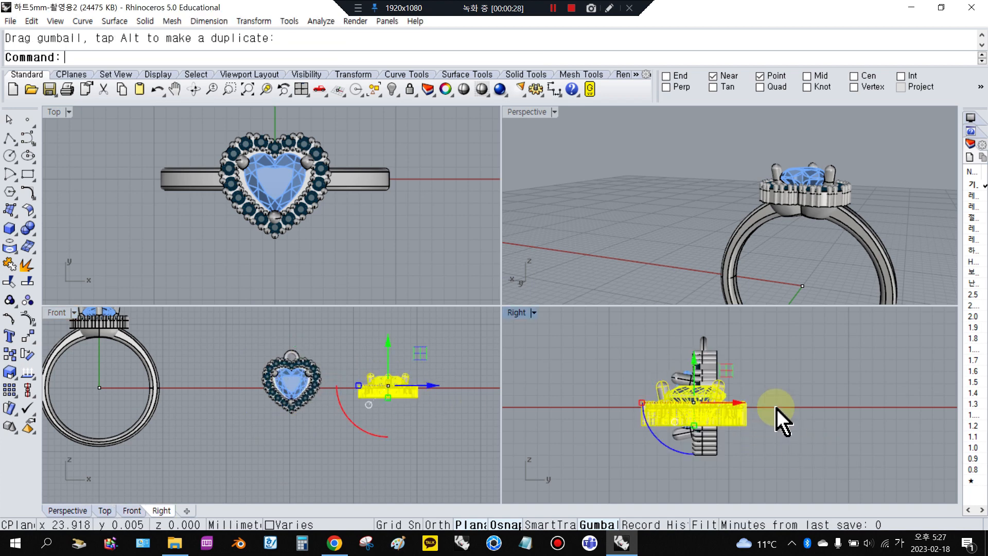
{"action": "left_click_drag", "start_coordinate": [741, 403], "coordinate": [911, 406]}
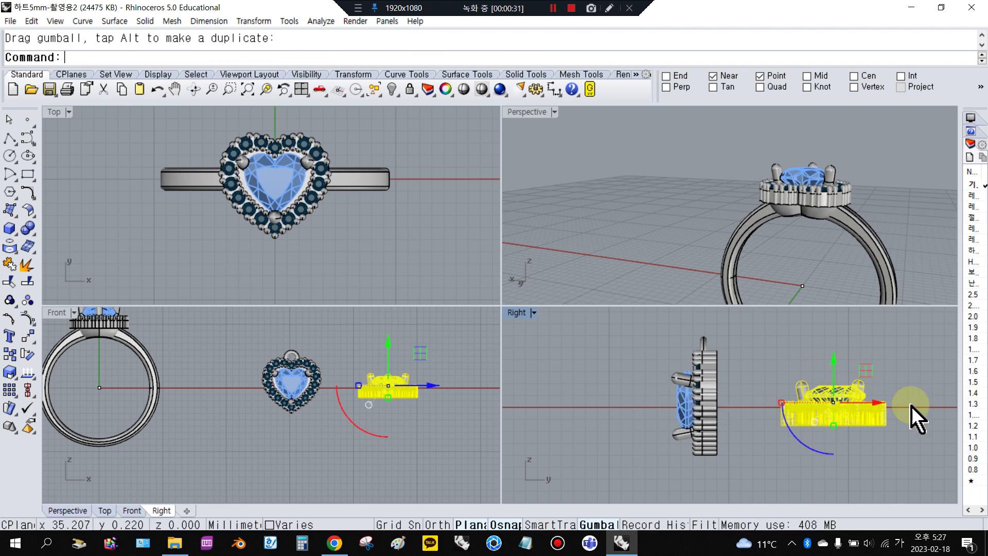
{"action": "scroll", "coordinate": [911, 407], "scroll_direction": "up", "scroll_amount": 3}
- Rotate the copied heart setting 90 degrees in the Right view so it stands upright, and deselect it
{"action": "left_click", "coordinate": [762, 442]}
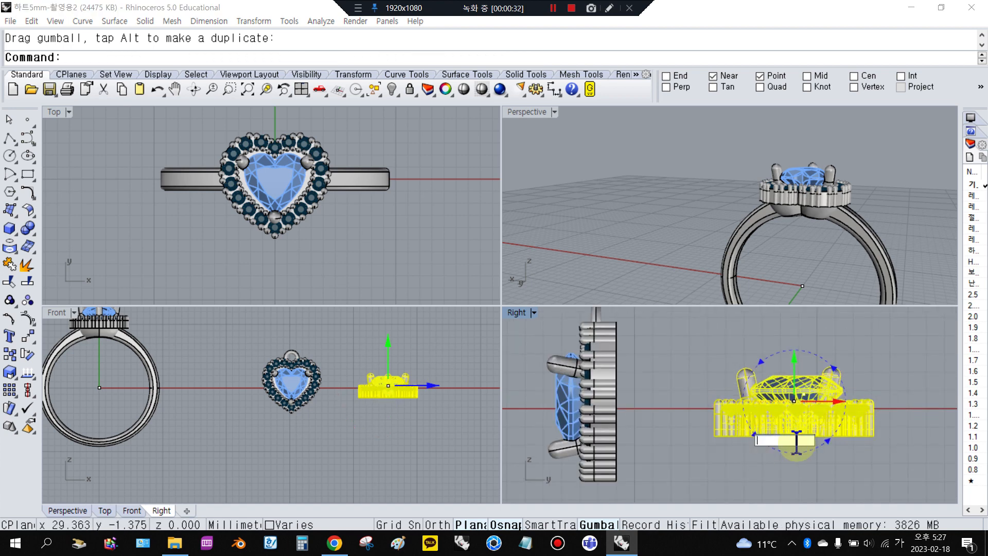
{"action": "type", "text": "90"}
{"action": "key", "text": "Return"}
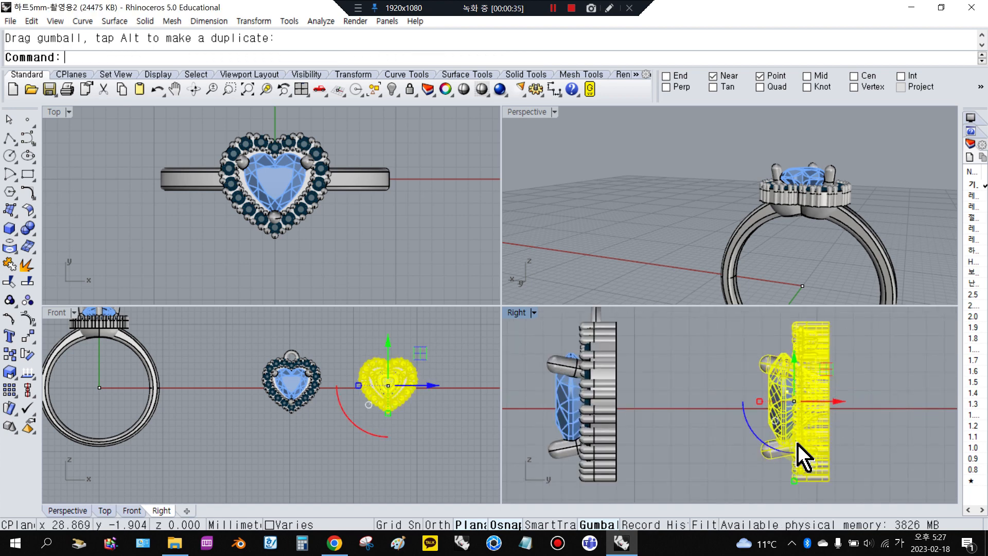
{"action": "left_click", "coordinate": [705, 420]}
{"action": "scroll", "coordinate": [716, 404], "scroll_direction": "down", "scroll_amount": 4}
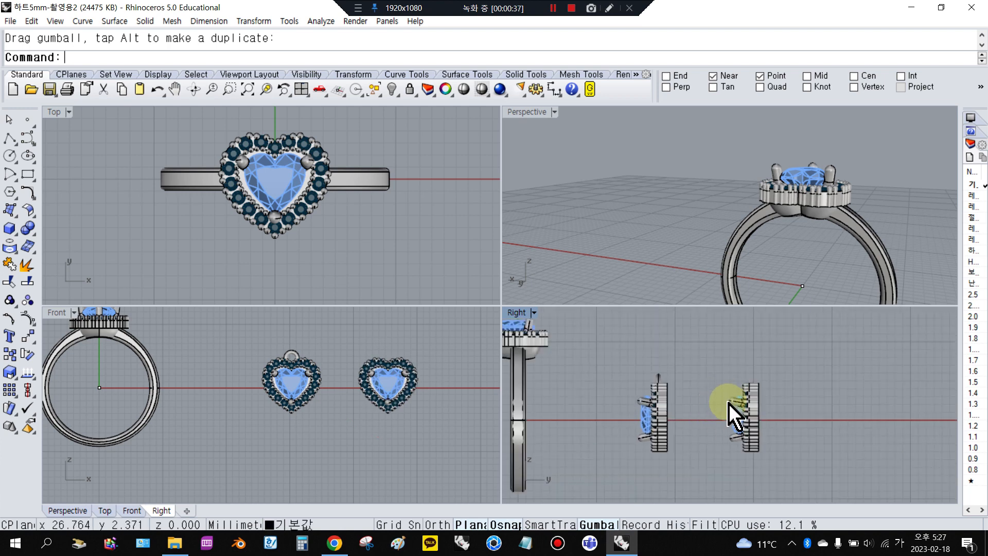
- Create the volume centroid point of the entire copied heart setting with VolumeCentroid
{"action": "left_click", "coordinate": [731, 412]}
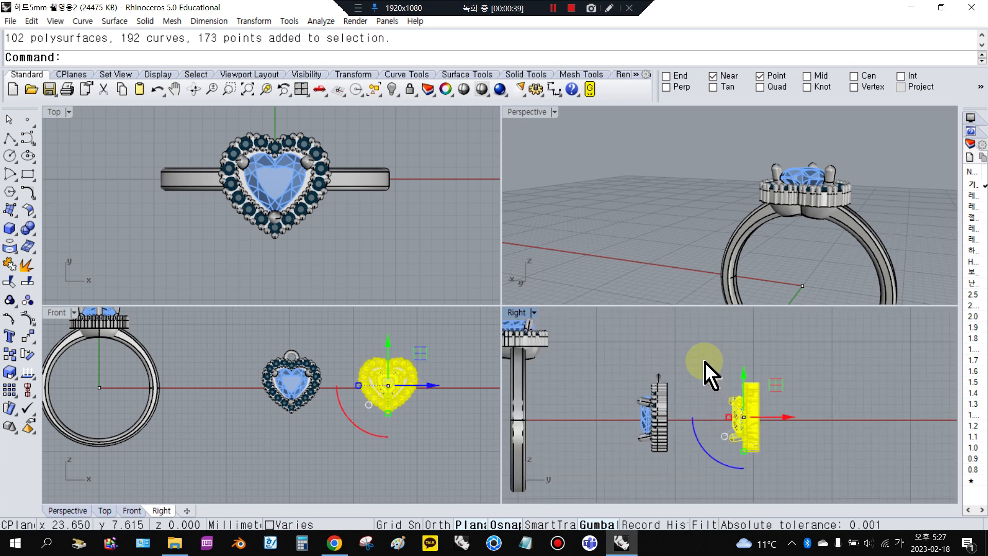
{"action": "left_click", "coordinate": [719, 334]}
{"action": "left_click_drag", "start_coordinate": [727, 369], "coordinate": [763, 463]}
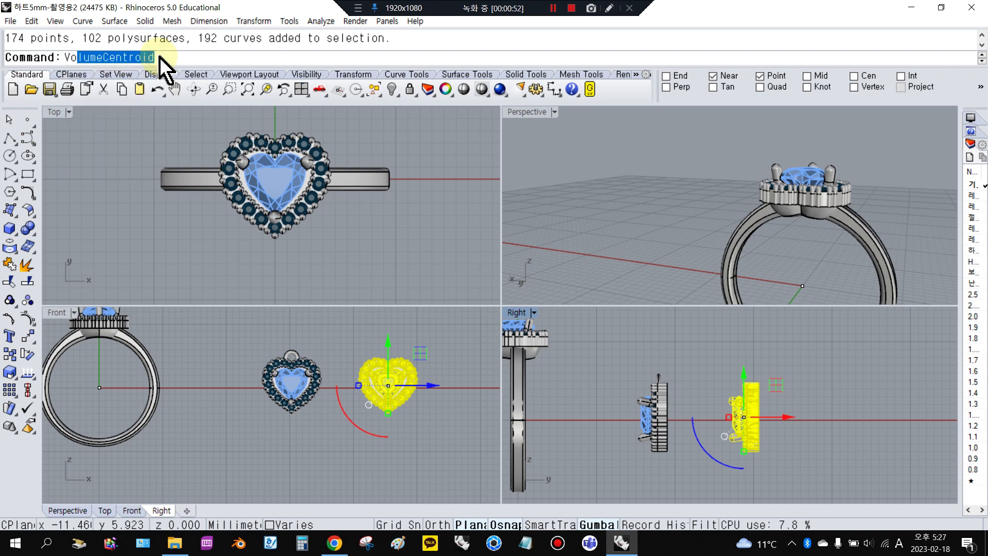
{"action": "key", "text": "Return"}
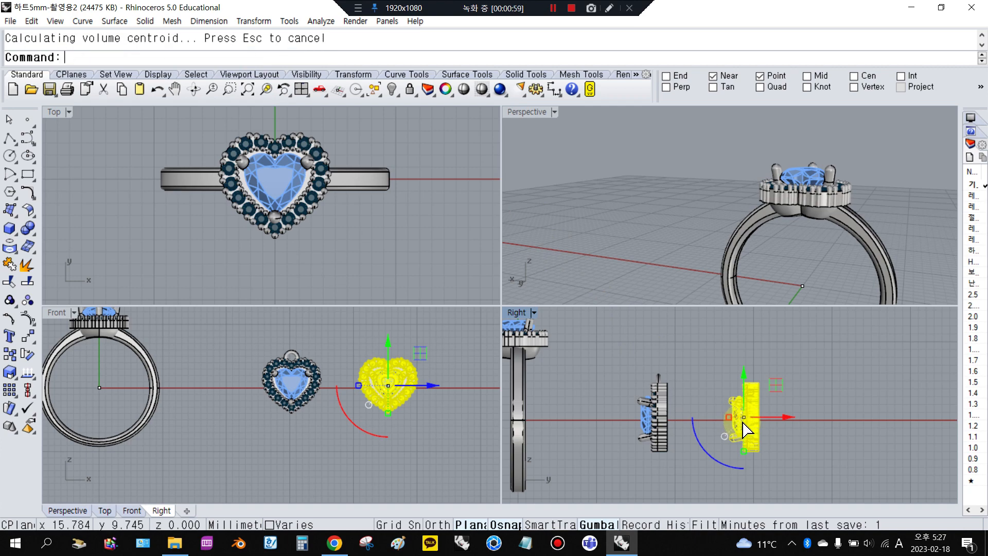
{"action": "scroll", "coordinate": [734, 442], "scroll_direction": "up", "scroll_amount": 5}
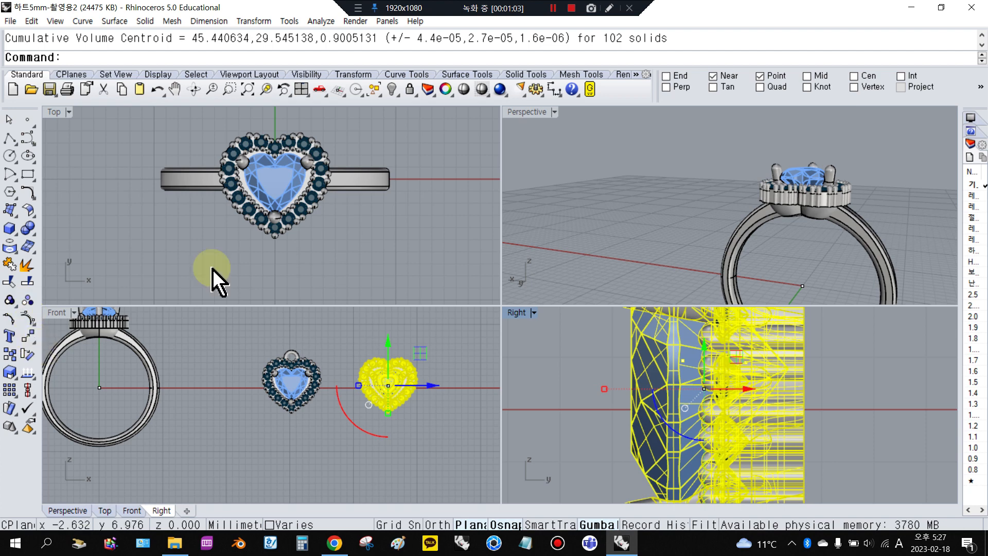
- Switch the Right viewport to wireframe display and pick out the centroid point inside the copied heart
{"action": "left_click", "coordinate": [482, 89]}
{"action": "left_click", "coordinate": [563, 370]}
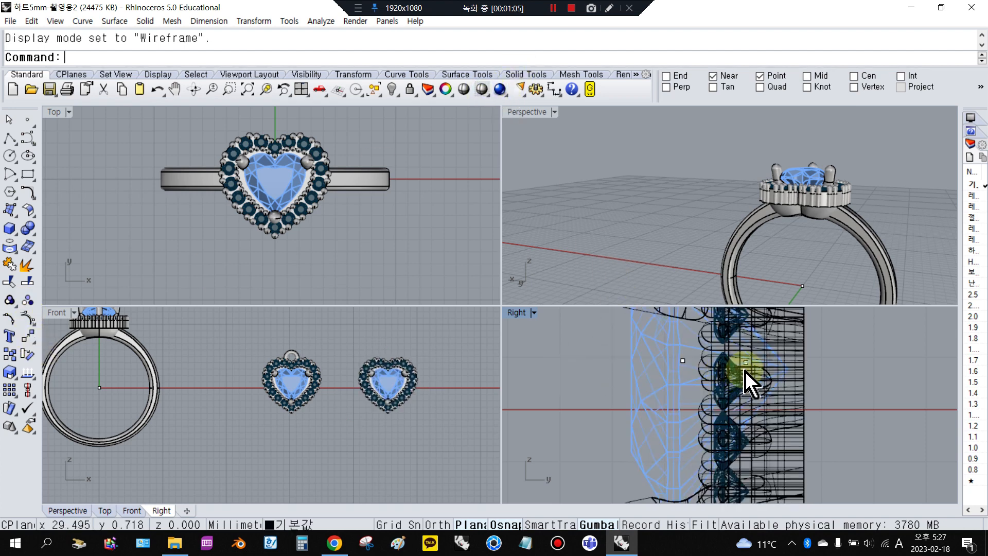
{"action": "scroll", "coordinate": [747, 366], "scroll_direction": "up", "scroll_amount": 4}
{"action": "left_click", "coordinate": [747, 360]}
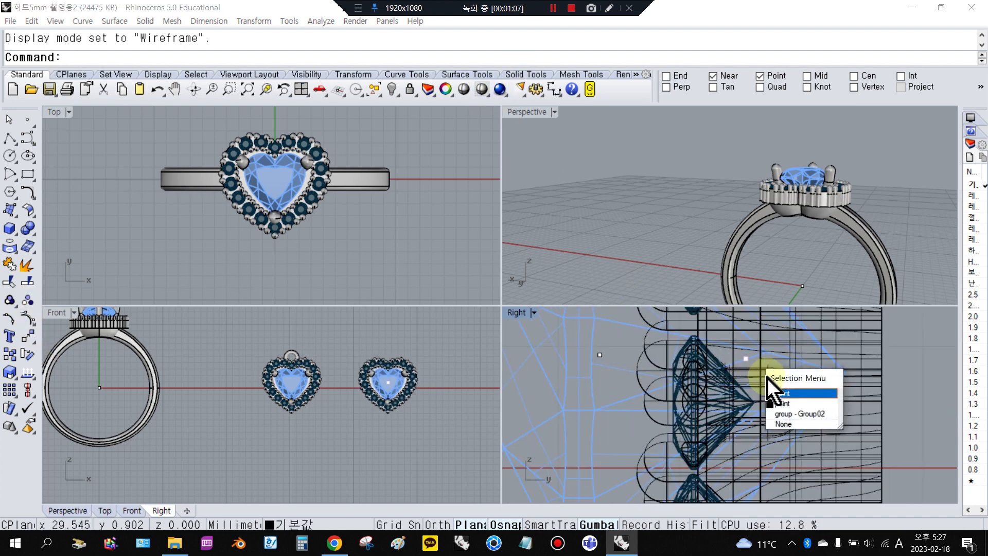
{"action": "left_click", "coordinate": [778, 415]}
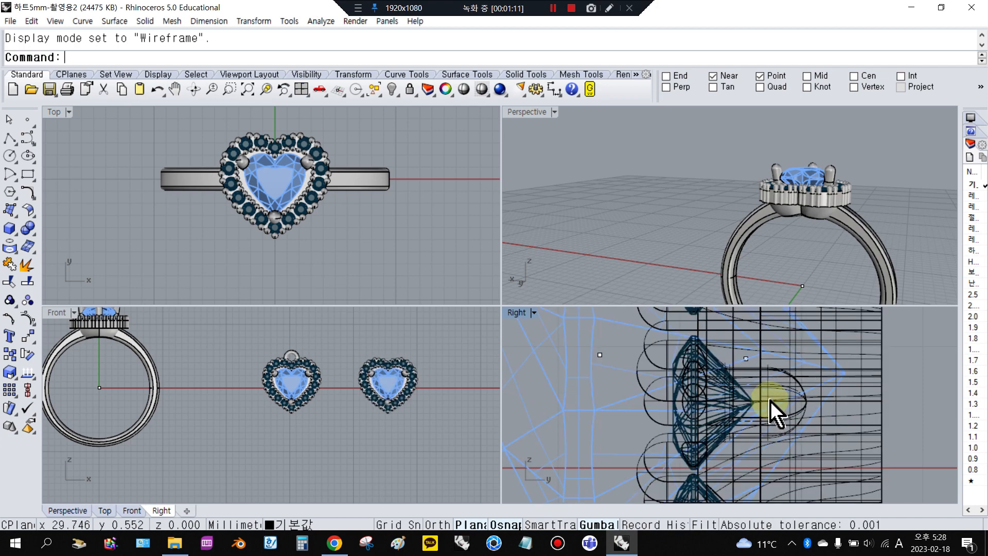
{"action": "scroll", "coordinate": [749, 367], "scroll_direction": "up", "scroll_amount": 4}
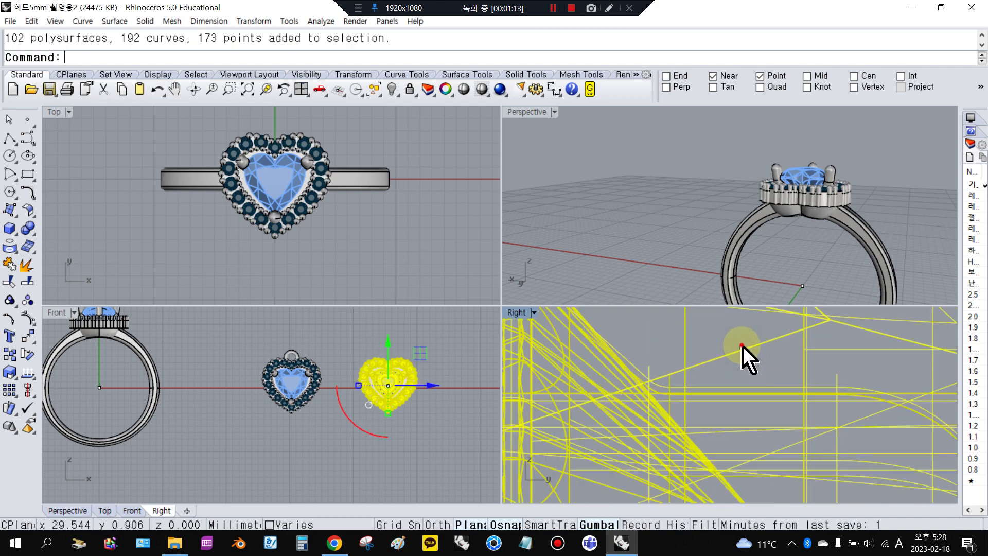
{"action": "left_click", "coordinate": [744, 355]}
{"action": "key", "text": "Escape"}
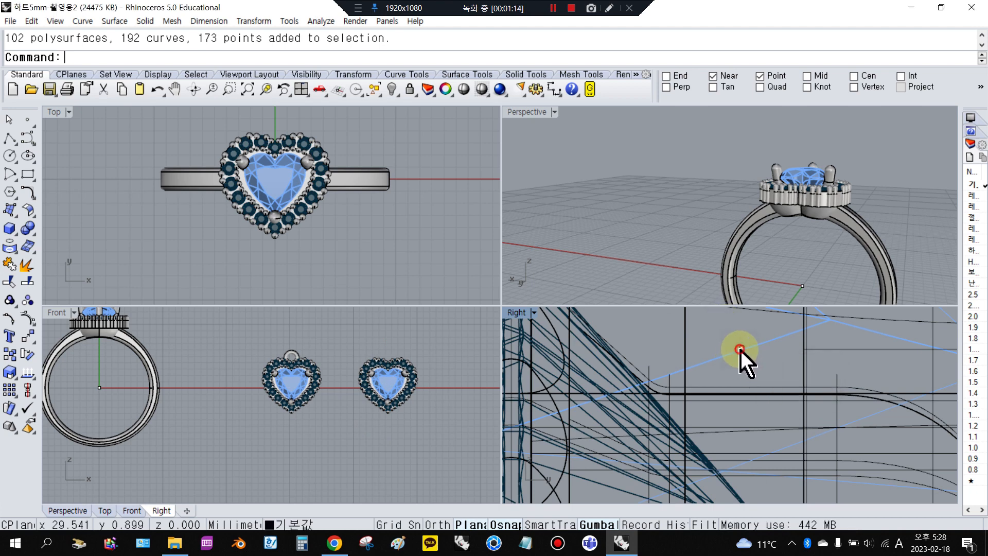
{"action": "left_click", "coordinate": [739, 349]}
{"action": "left_click", "coordinate": [710, 356]}
- With Ortho on, draw a vertical both-sides line through the centroid point, extending about 12 mm each way
{"action": "left_click", "coordinate": [10, 154]}
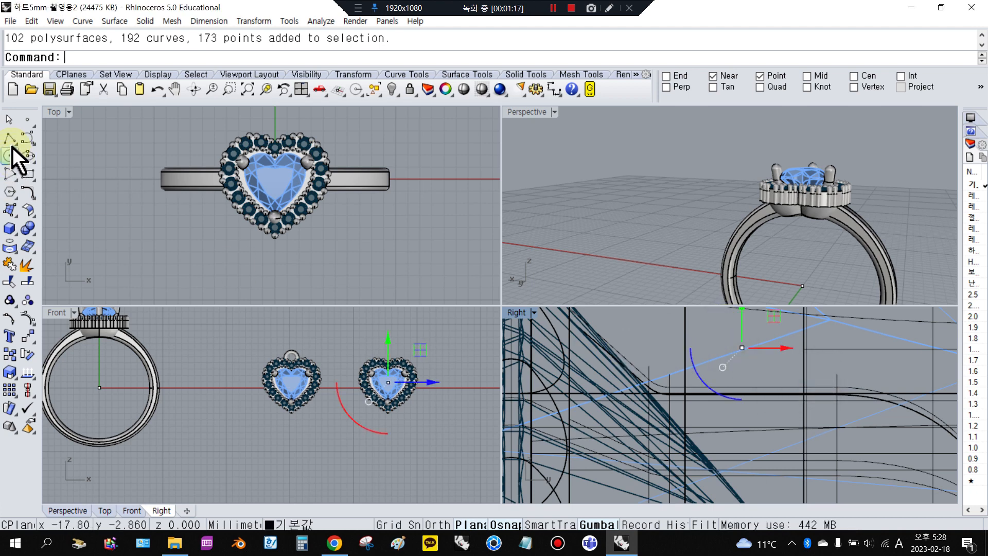
{"action": "left_click_drag", "start_coordinate": [8, 142], "coordinate": [48, 151]}
{"action": "left_click", "coordinate": [64, 149]}
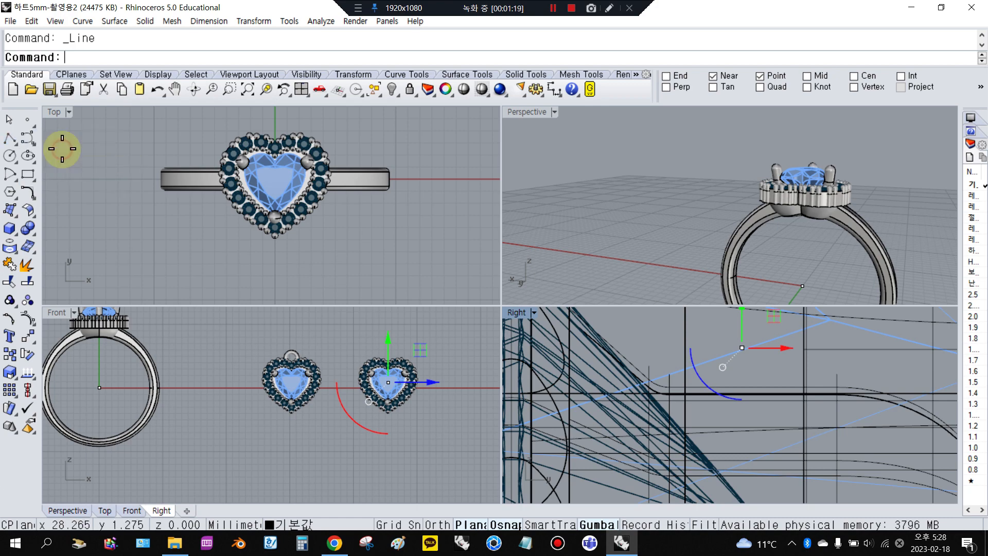
{"action": "left_click", "coordinate": [742, 348]}
{"action": "scroll", "coordinate": [736, 340], "scroll_direction": "down", "scroll_amount": 10}
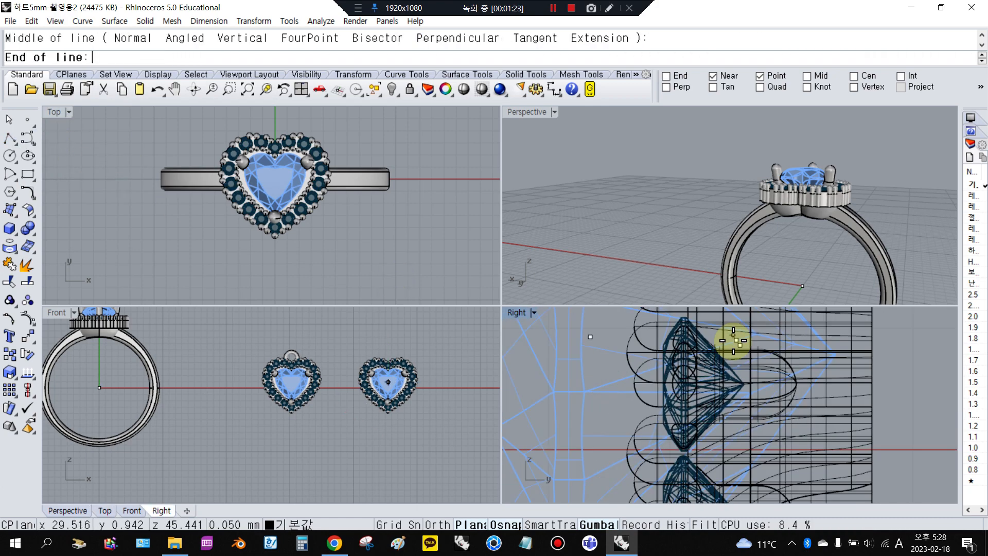
{"action": "scroll", "coordinate": [742, 390], "scroll_direction": "down", "scroll_amount": 3}
{"action": "key", "text": "F8"}
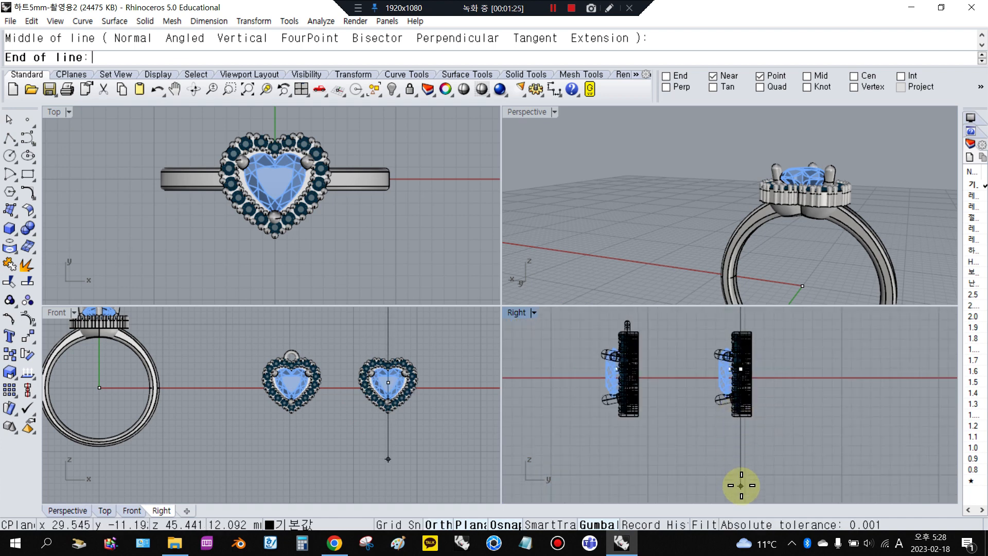
{"action": "left_click", "coordinate": [741, 480]}
{"action": "left_click", "coordinate": [765, 456]}
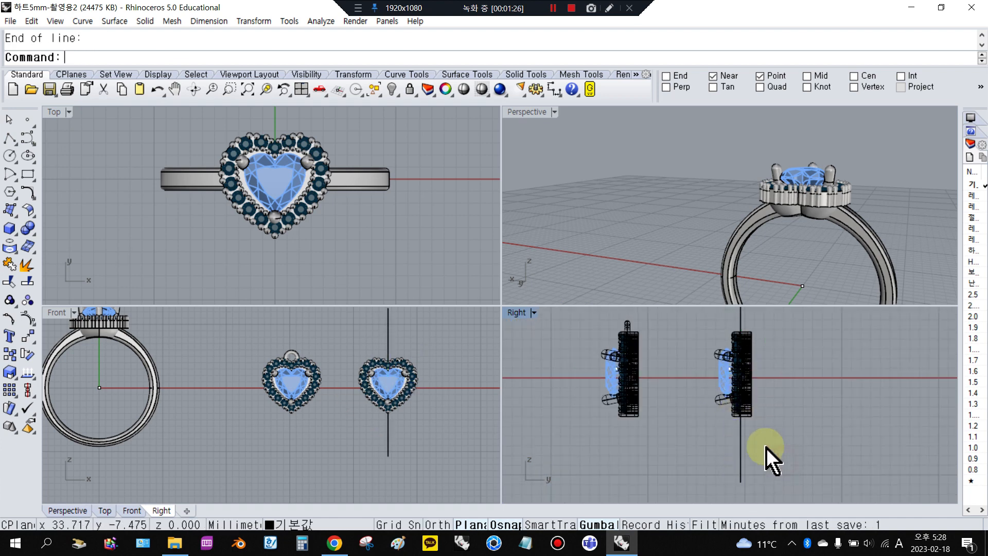
- Draw a 2 mm diameter circle in the Front view, centred on the vertical line just above the copied heart's notch
{"action": "left_click", "coordinate": [10, 155]}
{"action": "scroll", "coordinate": [364, 324], "scroll_direction": "up", "scroll_amount": 2}
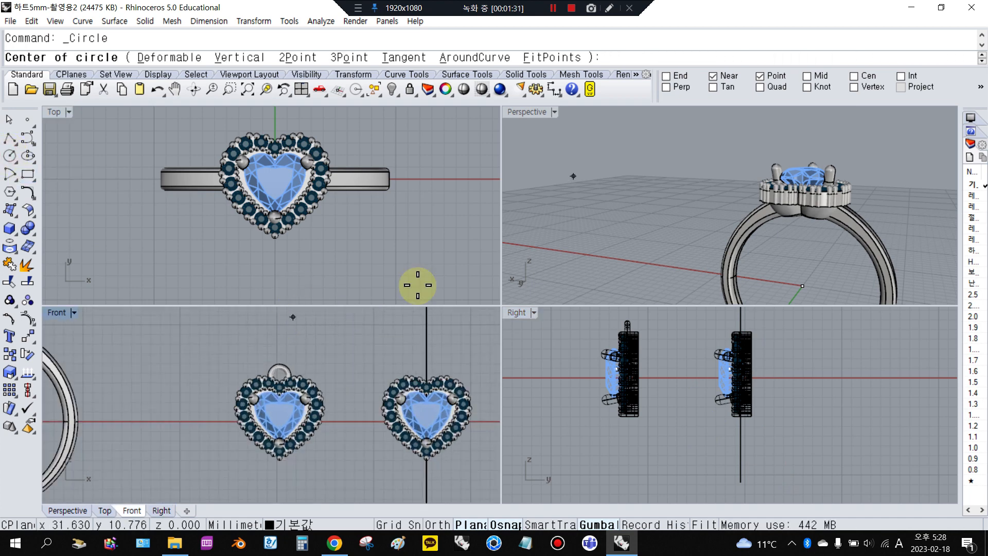
{"action": "scroll", "coordinate": [353, 397], "scroll_direction": "up", "scroll_amount": 4}
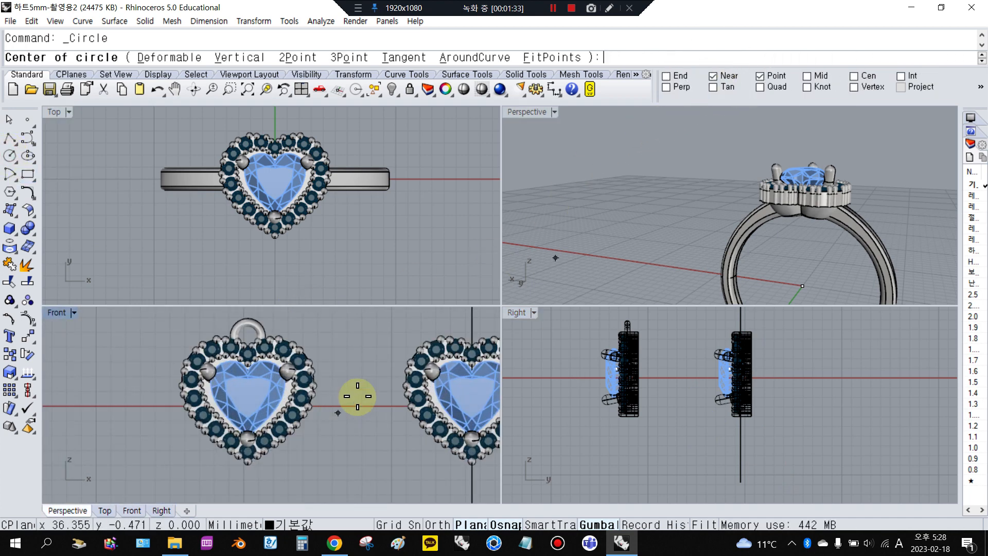
{"action": "scroll", "coordinate": [250, 388], "scroll_direction": "up", "scroll_amount": 2}
{"action": "left_click", "coordinate": [235, 381]}
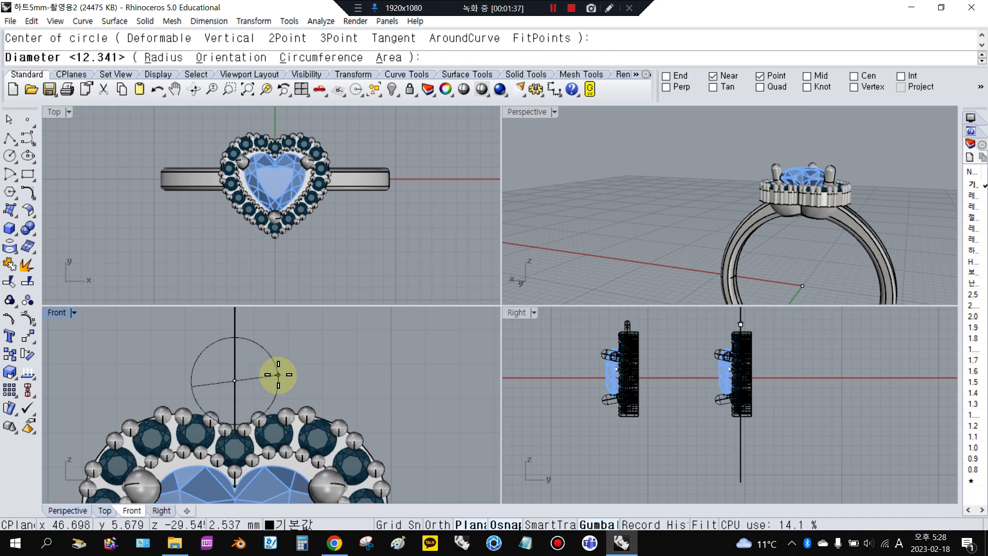
{"action": "key", "text": "Return"}
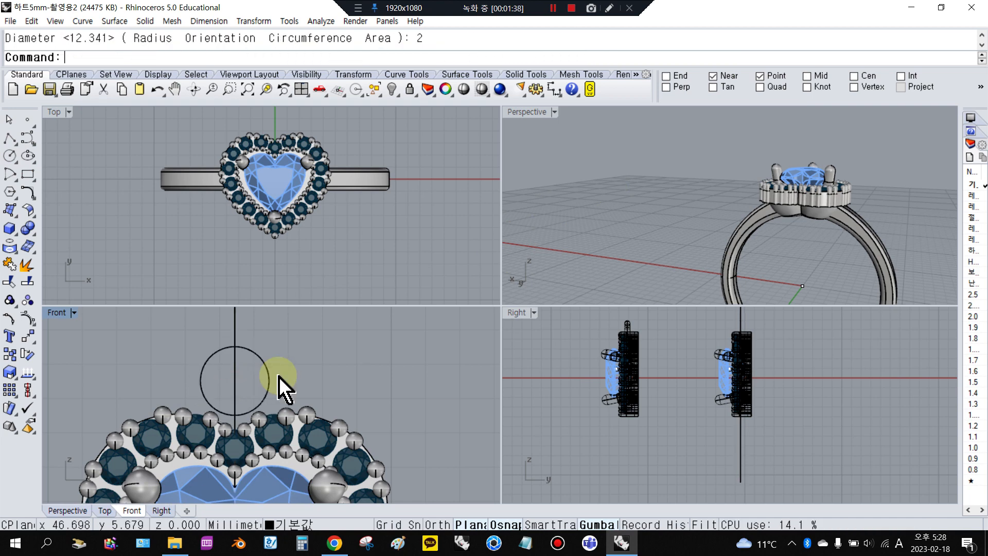
- Create a pipe with a 0.55 mm radius along the circle above the copied heart
{"action": "left_click", "coordinate": [259, 352]}
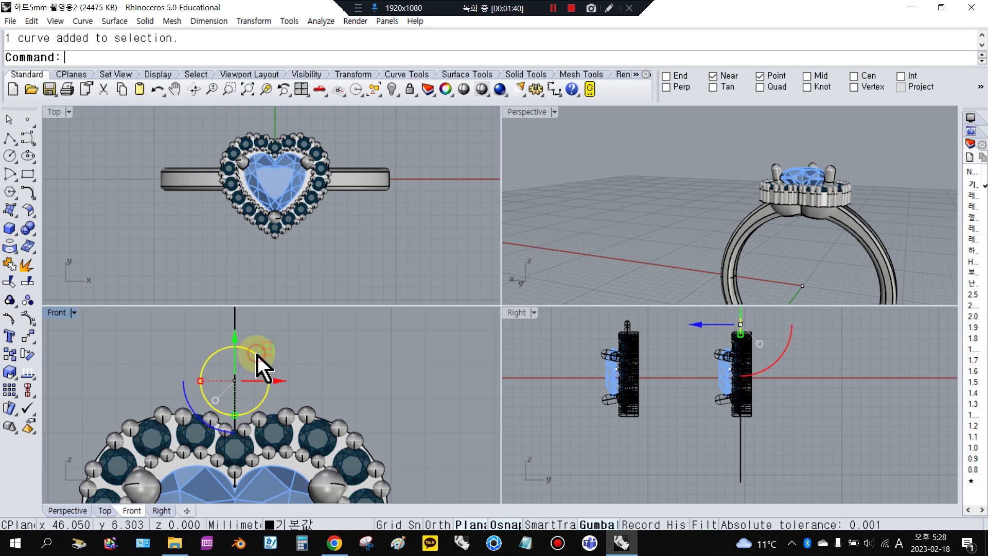
{"action": "left_click", "coordinate": [3, 230]}
{"action": "left_click", "coordinate": [42, 269]}
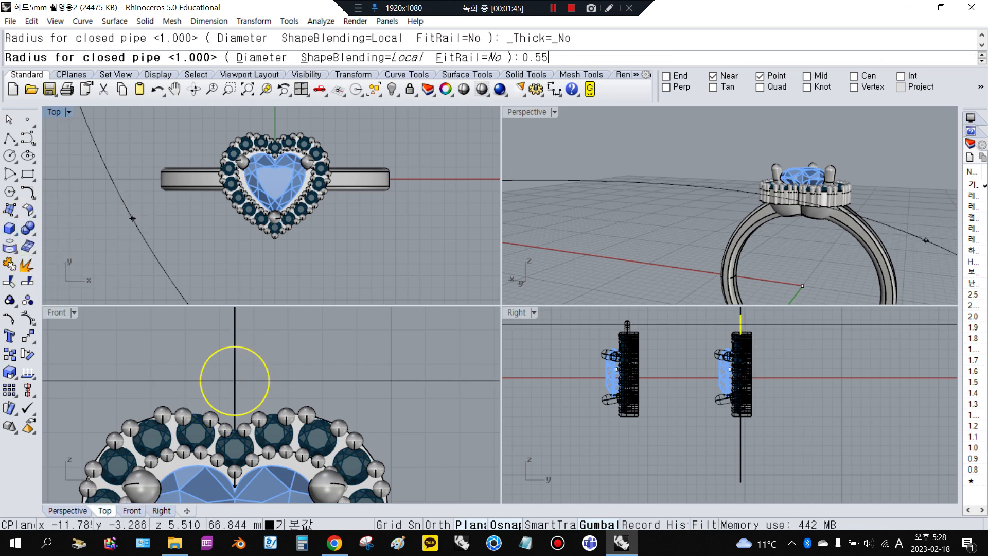
{"action": "key", "text": "Return"}
{"action": "key", "text": "Return"}
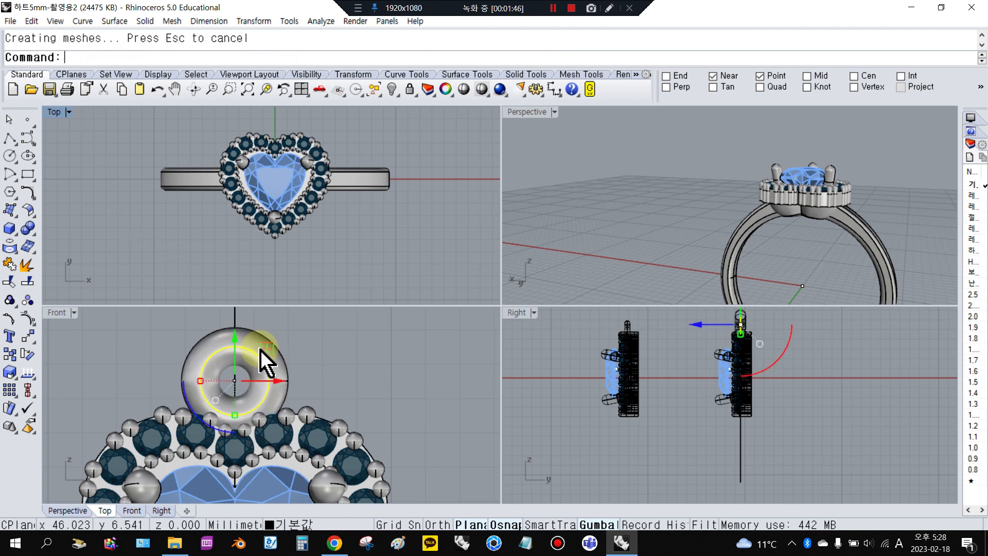
- Undo the 0.55 mm radius pipe around the circle above the copied heart
{"action": "left_click", "coordinate": [326, 369]}
{"action": "scroll", "coordinate": [242, 396], "scroll_direction": "up", "scroll_amount": 3}
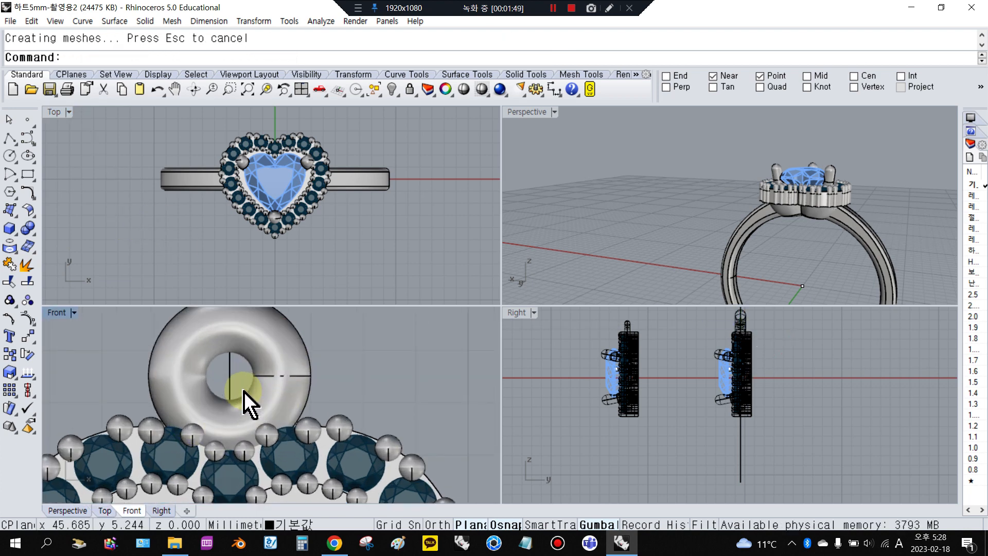
{"action": "key", "text": "ctrl+z"}
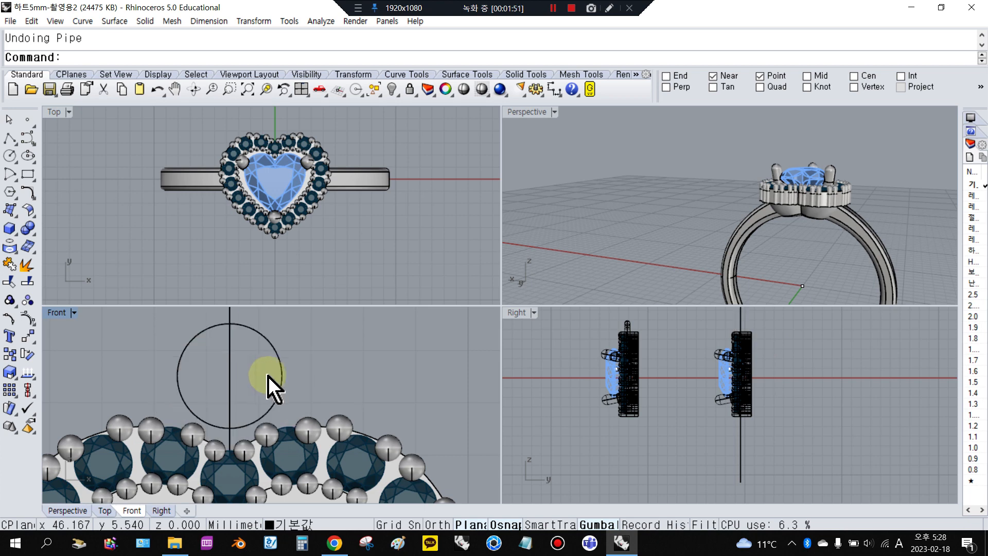
- Try piping the circle above the copied heart again with the remembered 0.55 mm radius, and undo the result
{"action": "key", "text": "Return"}
{"action": "left_click", "coordinate": [279, 367]}
{"action": "key", "text": "Return"}
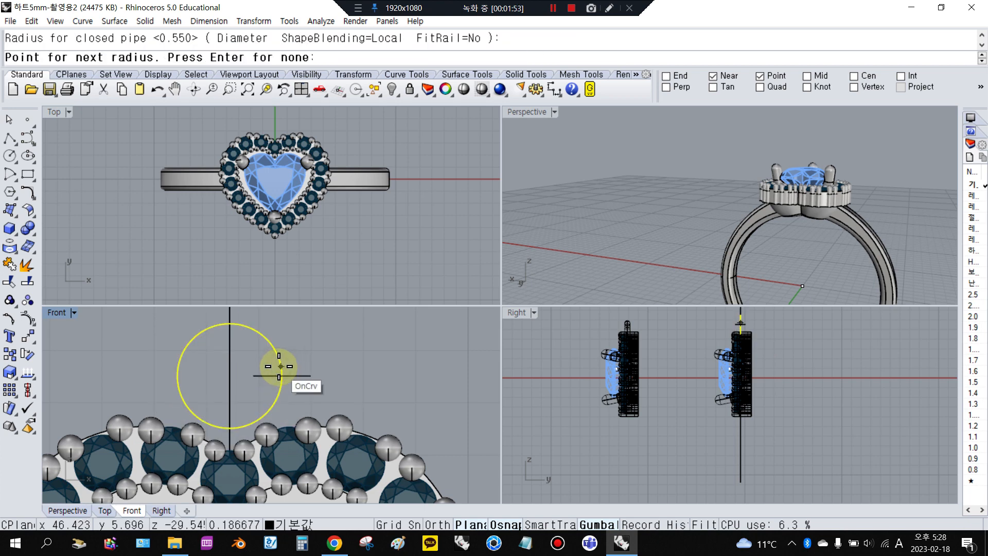
{"action": "key", "text": "Return"}
{"action": "key", "text": "ctrl+z"}
- Try a pipe around the circle specified by diameter, with a diameter of 0.05 mm, and undo it
{"action": "key", "text": "Return"}
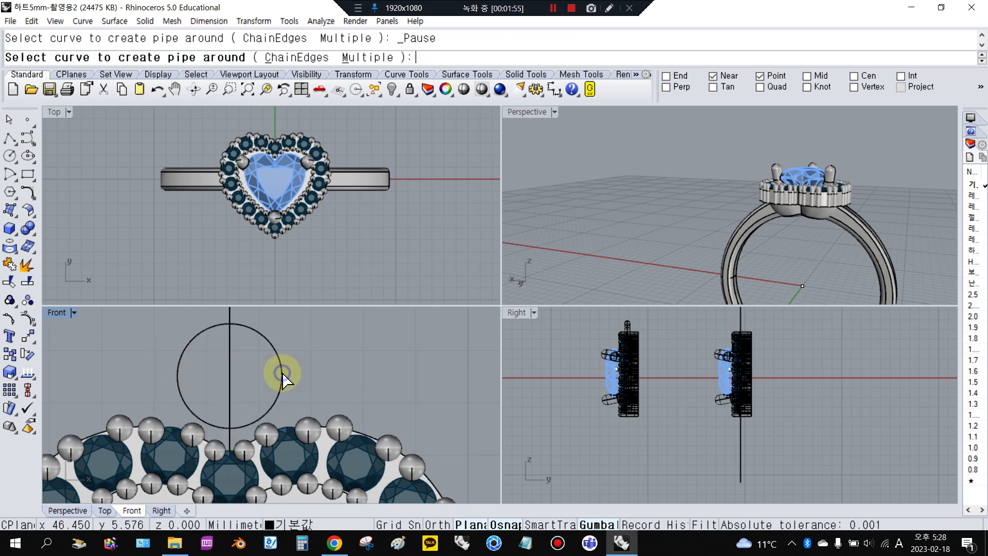
{"action": "left_click", "coordinate": [282, 377]}
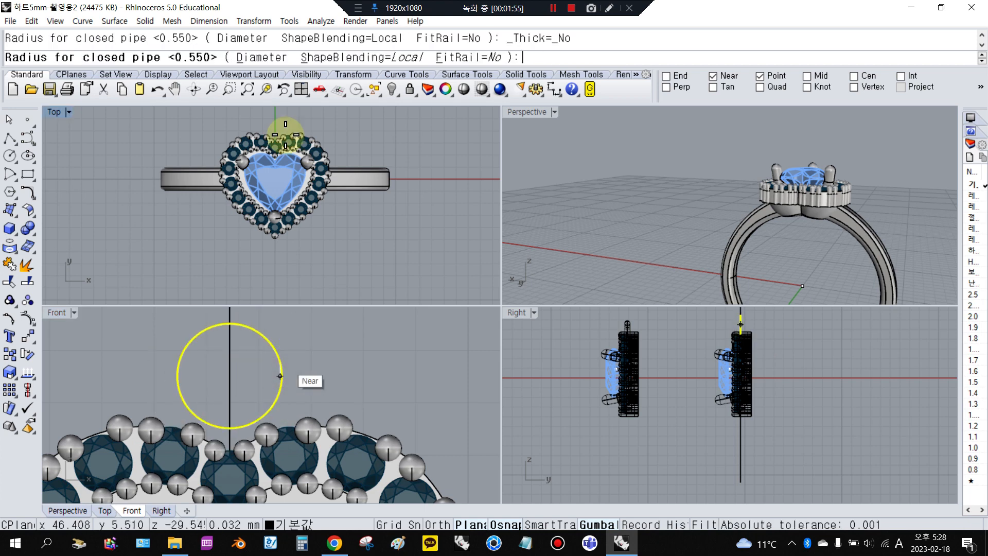
{"action": "left_click", "coordinate": [257, 60]}
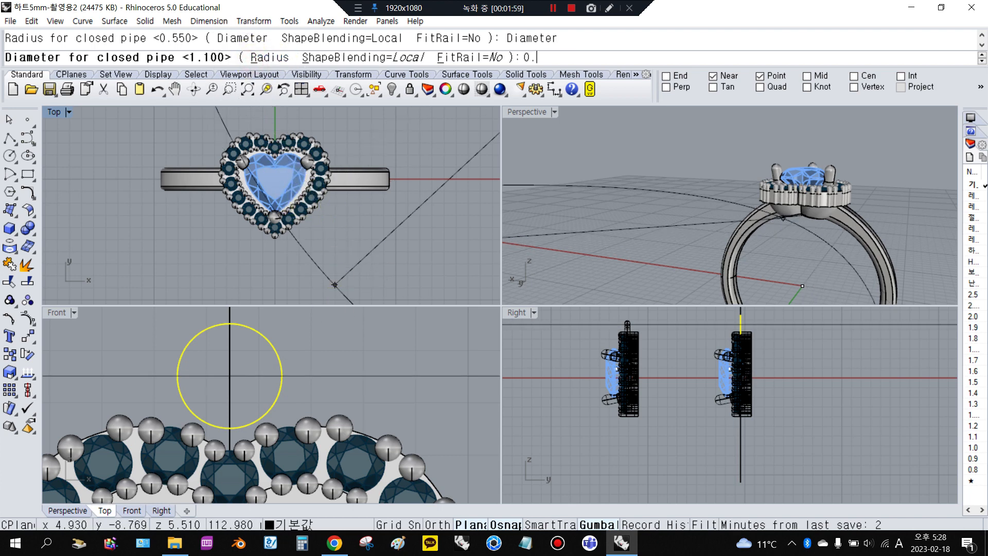
{"action": "type", "text": "0.05"}
{"action": "key", "text": "Return"}
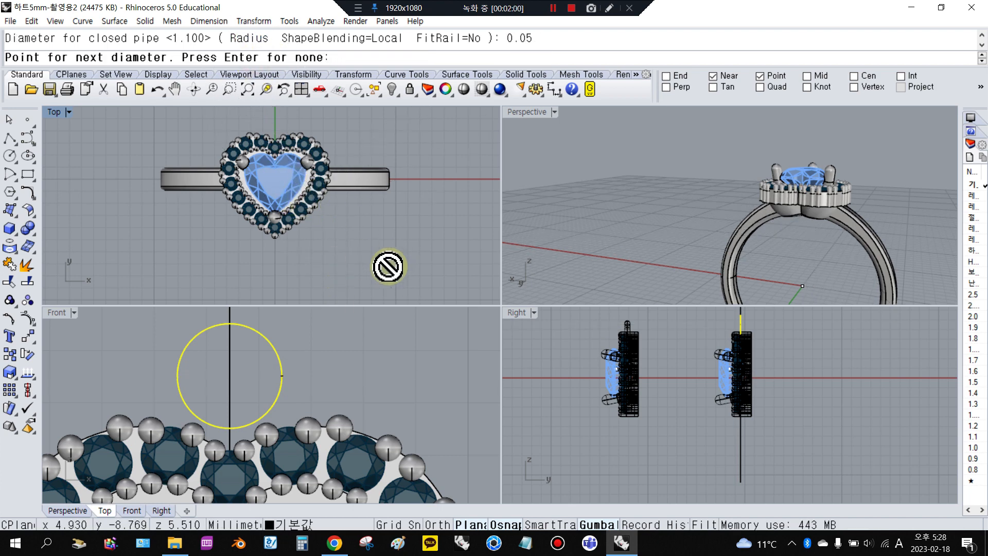
{"action": "key", "text": "Return"}
{"action": "key", "text": "ctrl+z"}
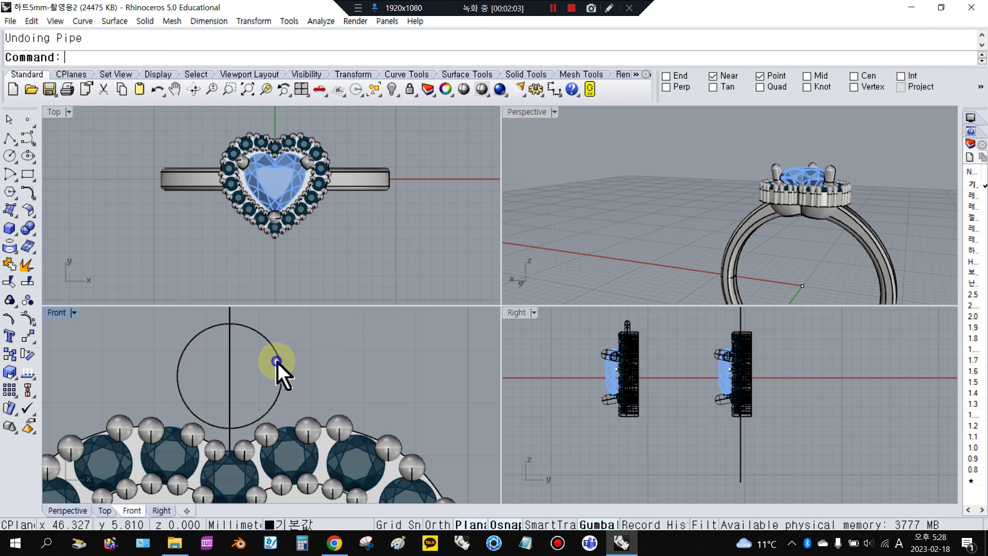
- Repeat the pipe on the circle with the remembered 0.05 mm diameter and undo it
{"action": "key", "text": "Return"}
{"action": "left_click", "coordinate": [282, 360]}
{"action": "key", "text": "Return"}
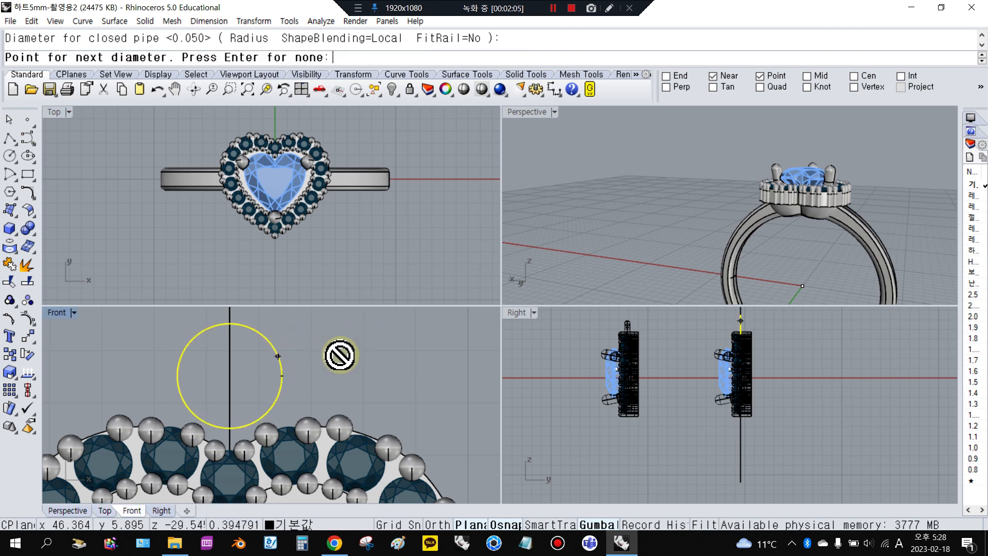
{"action": "key", "text": "Return"}
{"action": "key", "text": "ctrl+z"}
- Create a 0.55 mm diameter pipe along the circle above the copied heart's notch
{"action": "key", "text": "Return"}
{"action": "left_click", "coordinate": [283, 374]}
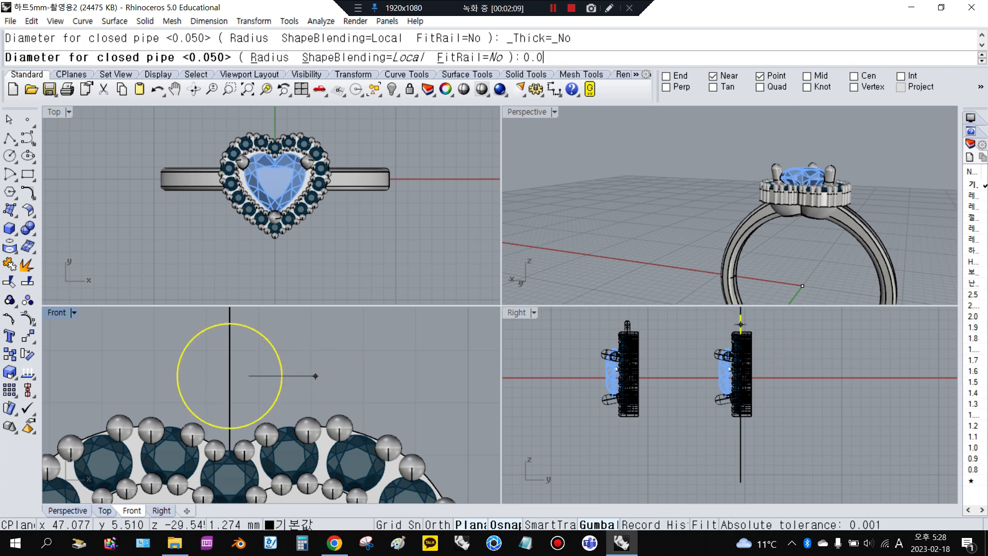
{"action": "key", "text": "Return"}
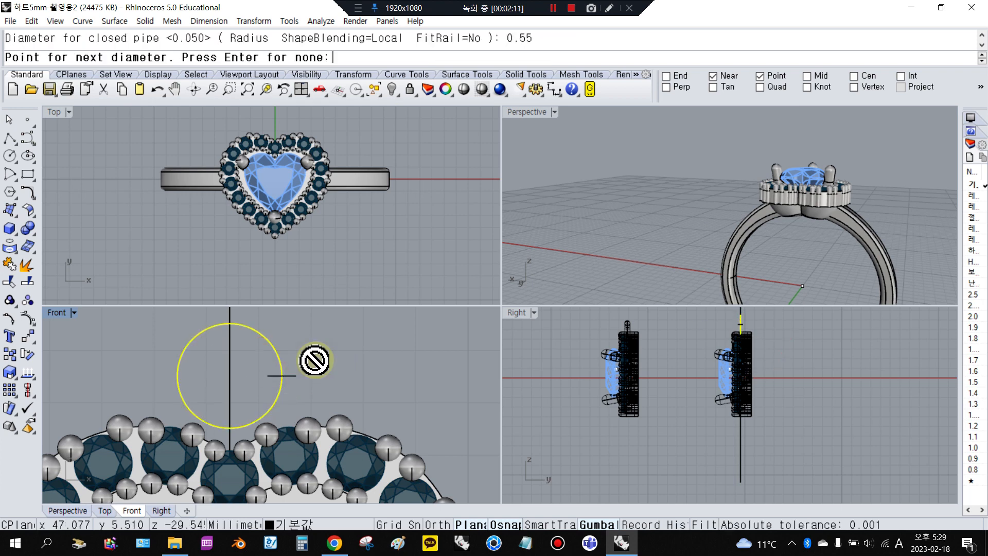
{"action": "right_click", "coordinate": [316, 360]}
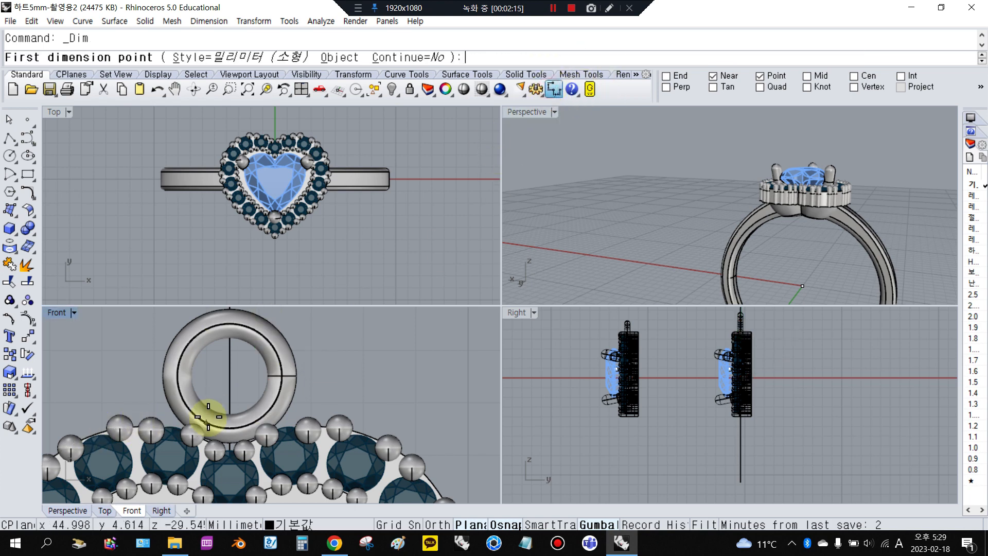
- Measure the inner opening of the pipe ring in the Front view without keeping the dimension
{"action": "scroll", "coordinate": [261, 375], "scroll_direction": "up", "scroll_amount": 3}
{"action": "left_click", "coordinate": [273, 380]}
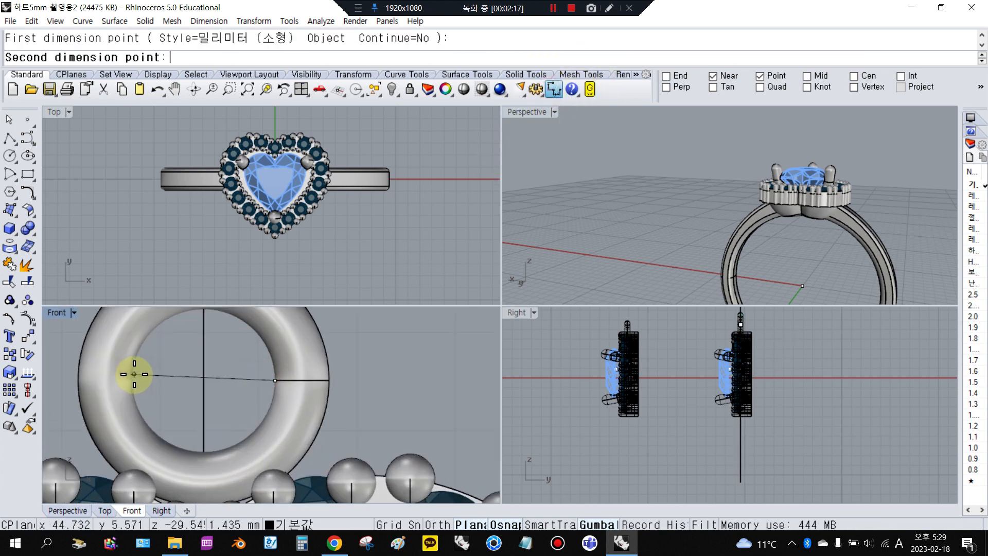
{"action": "left_click", "coordinate": [133, 374]}
{"action": "scroll", "coordinate": [139, 378], "scroll_direction": "up", "scroll_amount": 5}
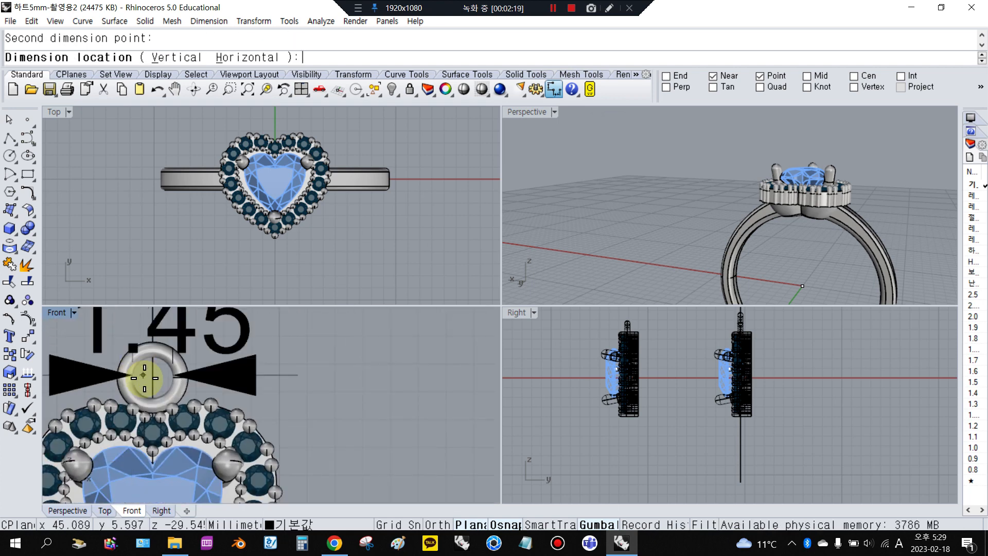
{"action": "scroll", "coordinate": [155, 384], "scroll_direction": "down", "scroll_amount": 4}
{"action": "key", "text": "Escape"}
- Move the pipe ring straight down so that its lower part overlaps the top of the copied heart's halo
{"action": "right_click_drag", "start_coordinate": [182, 381], "coordinate": [288, 373]}
{"action": "left_click", "coordinate": [316, 374]}
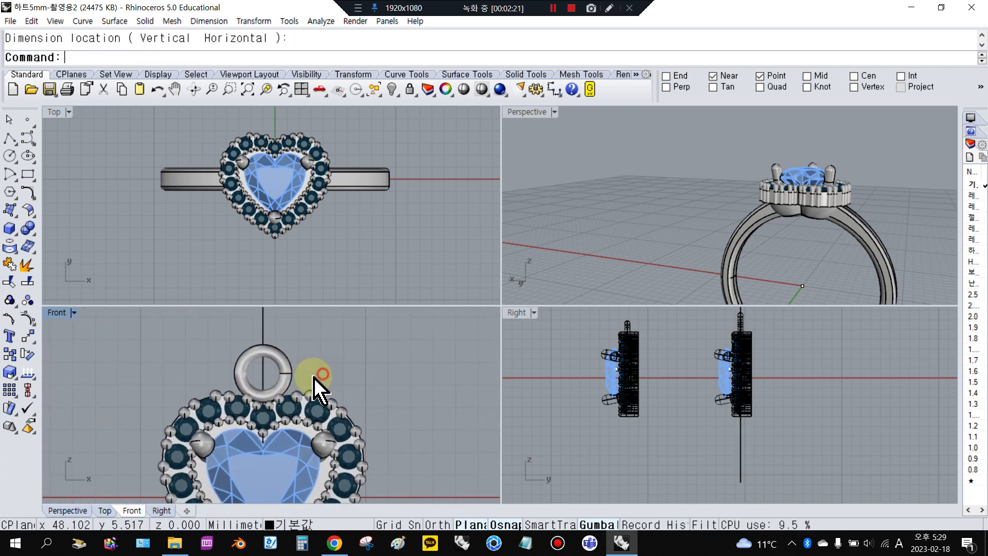
{"action": "scroll", "coordinate": [284, 373], "scroll_direction": "up", "scroll_amount": 6}
{"action": "left_click", "coordinate": [278, 374]}
{"action": "left_click_drag", "start_coordinate": [245, 340], "coordinate": [246, 365]}
{"action": "left_click", "coordinate": [315, 357]}
- Delete the lowered pipe ring and the construction circle above the copied heart
{"action": "scroll", "coordinate": [286, 364], "scroll_direction": "down", "scroll_amount": 8}
{"action": "scroll", "coordinate": [287, 366], "scroll_direction": "up", "scroll_amount": 6}
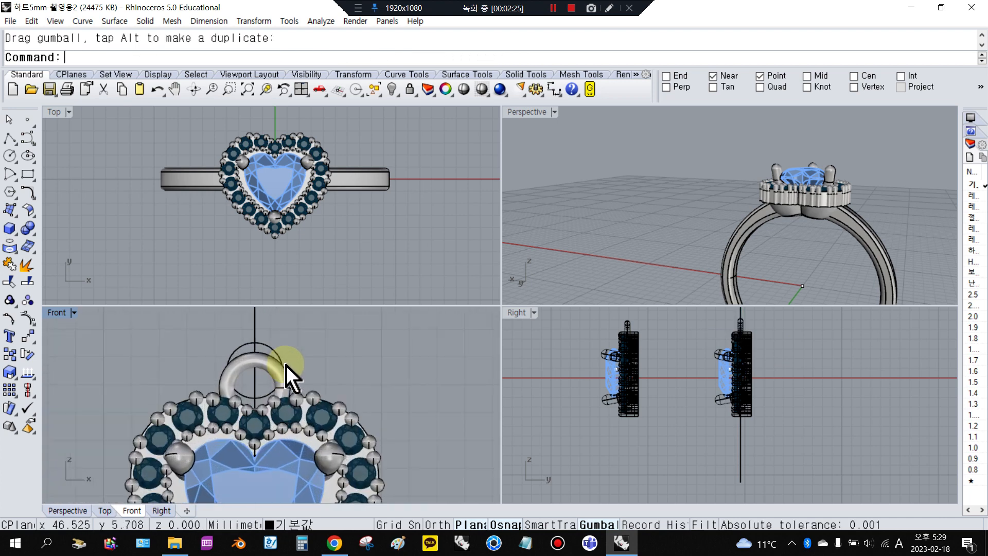
{"action": "left_click", "coordinate": [281, 361]}
{"action": "key", "text": "Delete"}
{"action": "scroll", "coordinate": [308, 384], "scroll_direction": "down", "scroll_amount": 6}
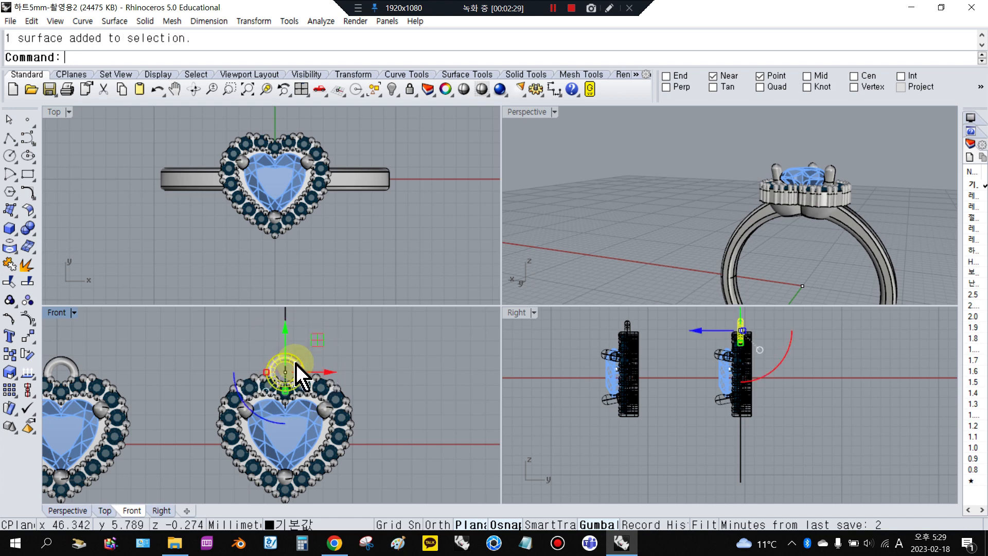
- Draw a 1.8 mm diameter circle in the Front view, centred on the vertical line above the copied heart's notch
{"action": "left_click", "coordinate": [8, 156]}
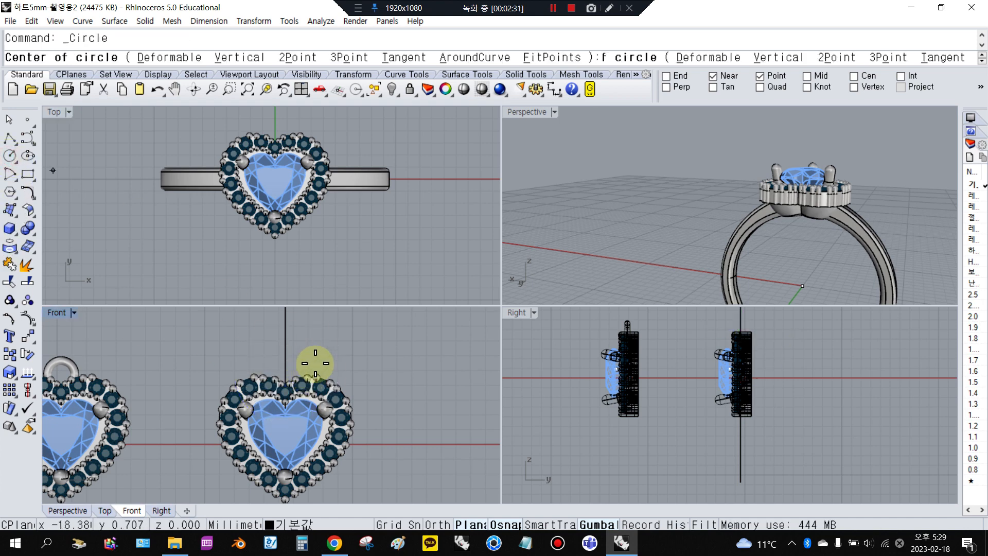
{"action": "left_click", "coordinate": [287, 352]}
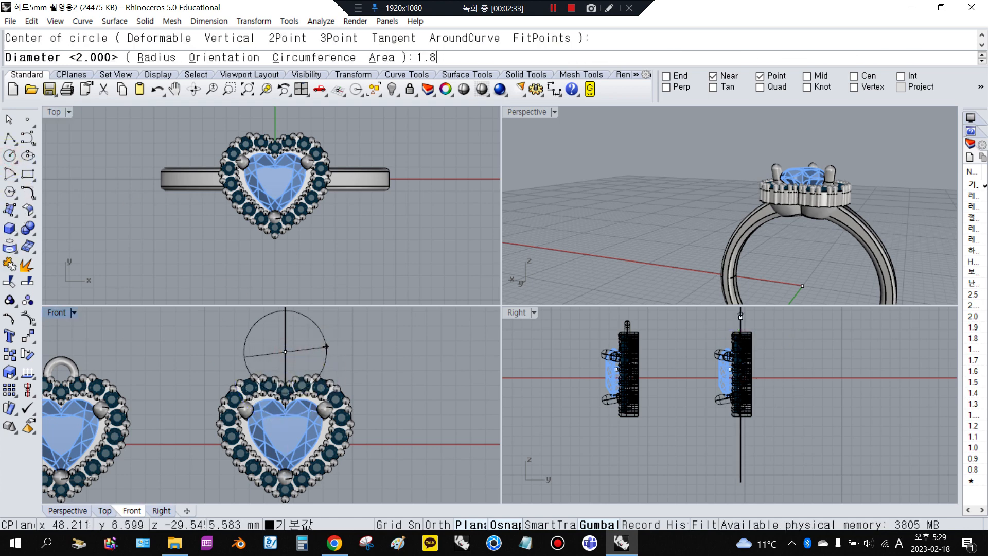
{"action": "left_click", "coordinate": [327, 346]}
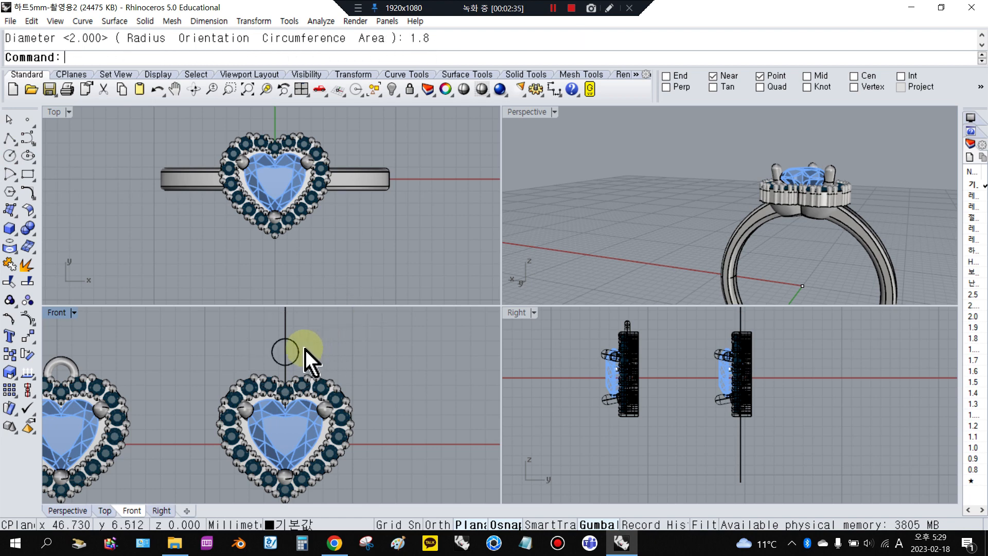
- Create a 0.55 mm diameter pipe along the new circle and lower it until it overlaps the heart's notch
{"action": "left_click", "coordinate": [282, 351]}
{"action": "left_click", "coordinate": [11, 232]}
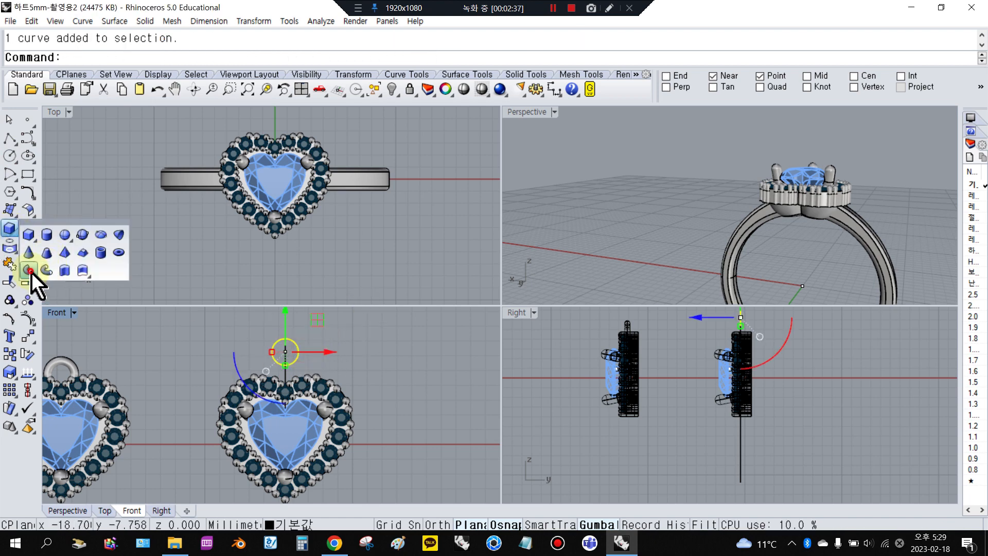
{"action": "left_click", "coordinate": [28, 270]}
{"action": "key", "text": "Return"}
{"action": "key", "text": "Return"}
{"action": "scroll", "coordinate": [273, 348], "scroll_direction": "up", "scroll_amount": 5}
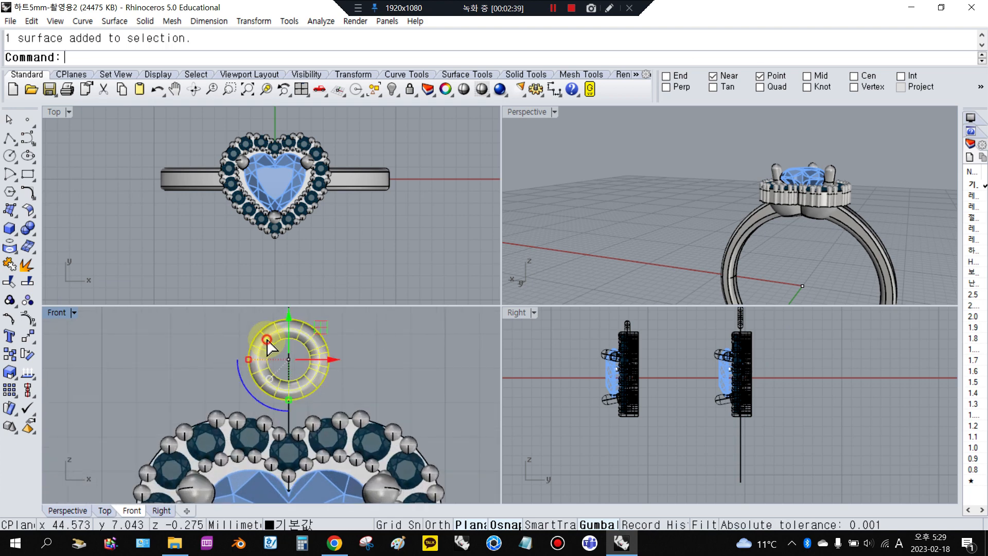
{"action": "left_click_drag", "start_coordinate": [288, 326], "coordinate": [301, 379]}
{"action": "left_click", "coordinate": [518, 133]}
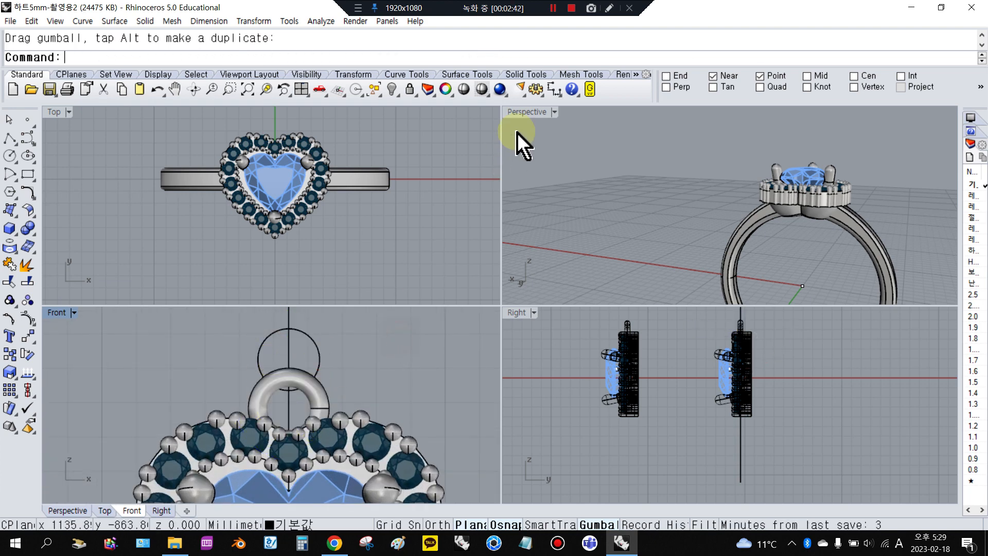
- Measure the inner opening of the lowered bail ring in the Front view without keeping the dimension
{"action": "left_click", "coordinate": [554, 90]}
{"action": "scroll", "coordinate": [257, 419], "scroll_direction": "up", "scroll_amount": 5}
{"action": "left_click", "coordinate": [256, 420]}
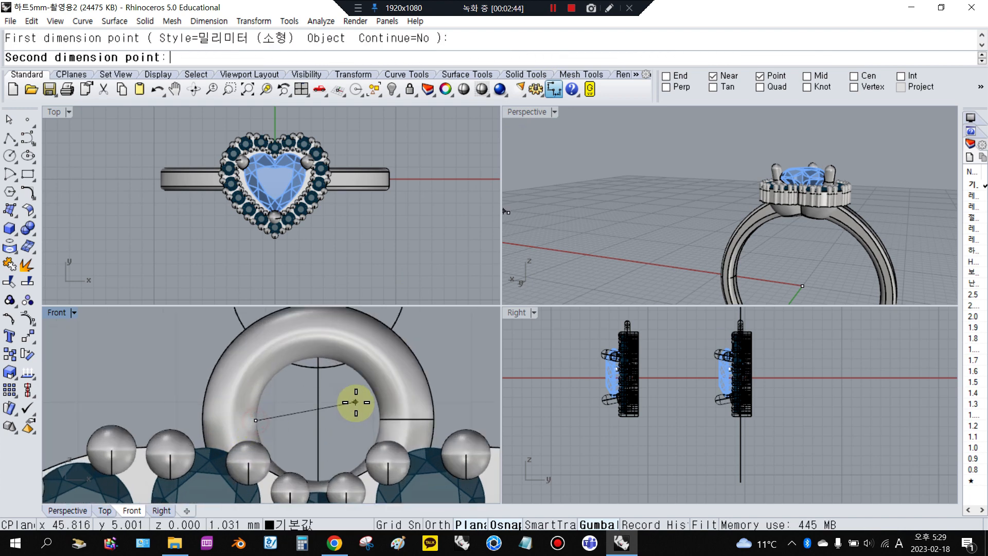
{"action": "left_click", "coordinate": [372, 411]}
{"action": "key", "text": "Escape"}
- Delete the leftover construction circle above the bail ring
{"action": "scroll", "coordinate": [365, 402], "scroll_direction": "down", "scroll_amount": 5}
{"action": "left_click", "coordinate": [382, 387]}
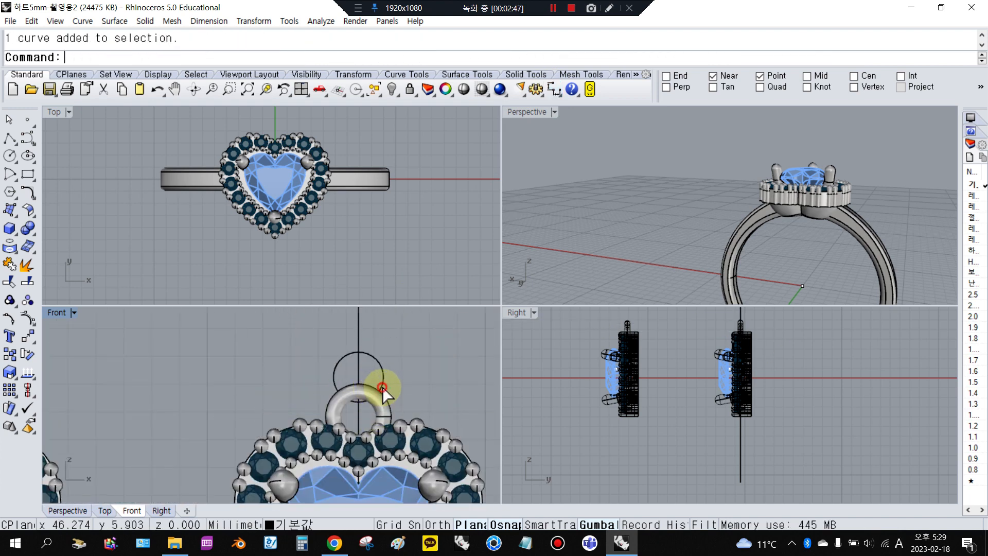
{"action": "key", "text": "Delete"}
{"action": "scroll", "coordinate": [387, 386], "scroll_direction": "down", "scroll_amount": 4}
{"action": "scroll", "coordinate": [398, 377], "scroll_direction": "up", "scroll_amount": 2}
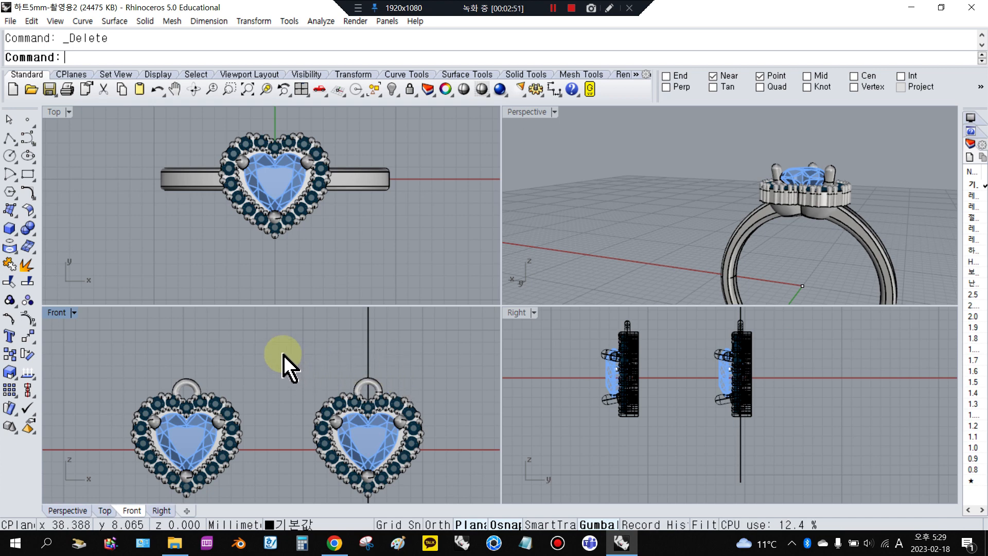
- Delete both heart pendants together with the vertical centroid line, leaving only the ring
{"action": "scroll", "coordinate": [286, 366], "scroll_direction": "down", "scroll_amount": 2}
{"action": "left_click_drag", "start_coordinate": [282, 355], "coordinate": [417, 456]}
{"action": "key", "text": "Escape"}
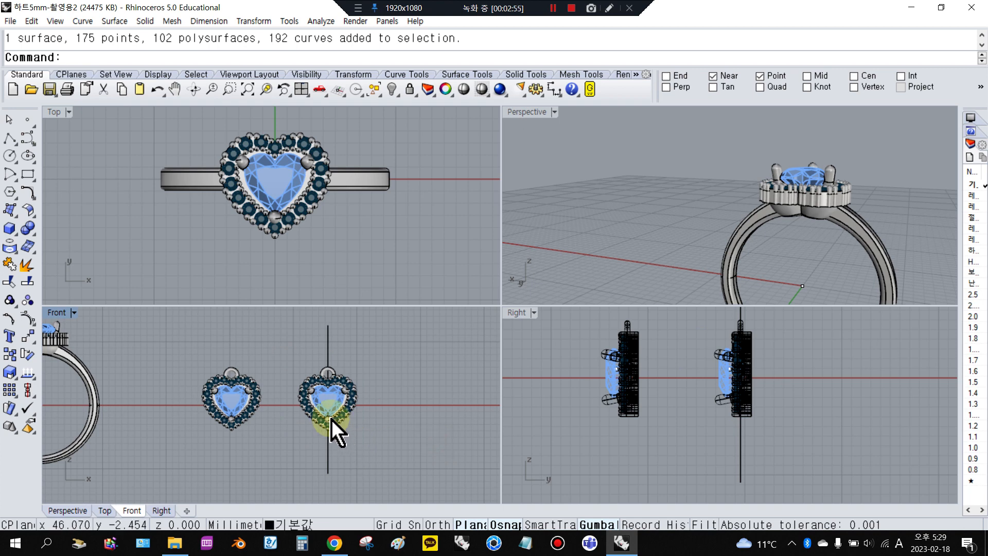
{"action": "scroll", "coordinate": [271, 367], "scroll_direction": "down", "scroll_amount": 2}
{"action": "left_click_drag", "start_coordinate": [230, 337], "coordinate": [387, 485]}
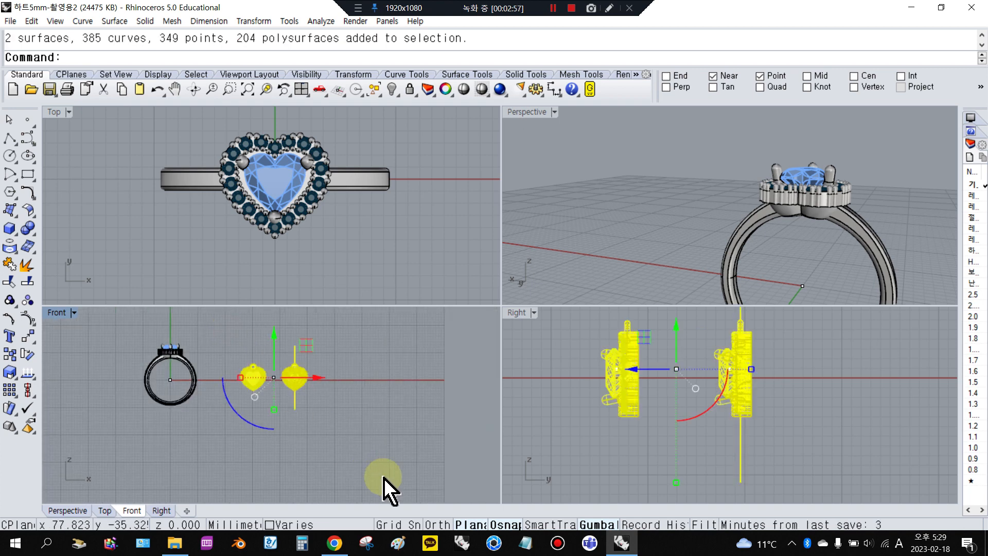
{"action": "key", "text": "Delete"}
- Duplicate the complete ring and move the duplicate about 45 mm along the X axis in the Front view
{"action": "key", "text": "ctrl+a"}
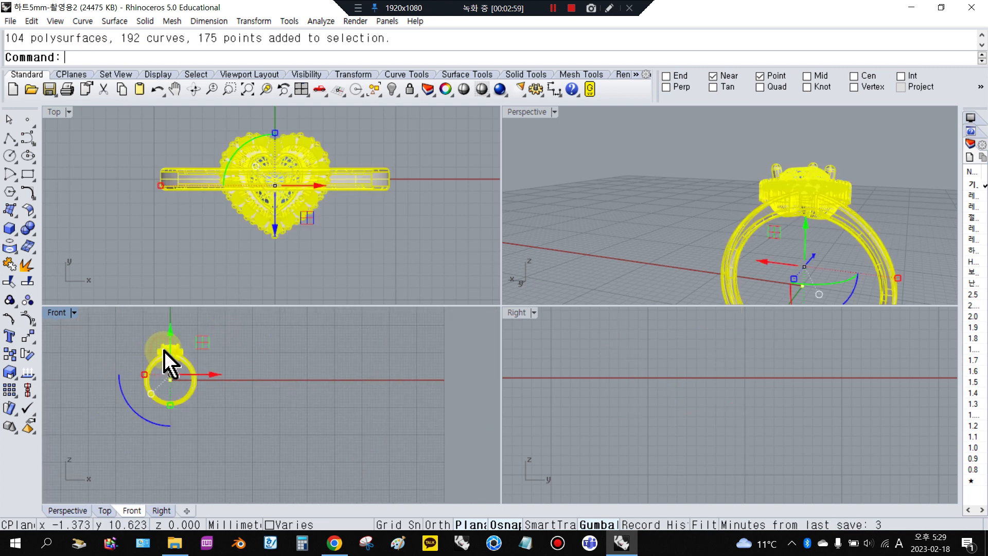
{"action": "right_click", "coordinate": [11, 354]}
{"action": "left_click_drag", "start_coordinate": [212, 379], "coordinate": [349, 412]}
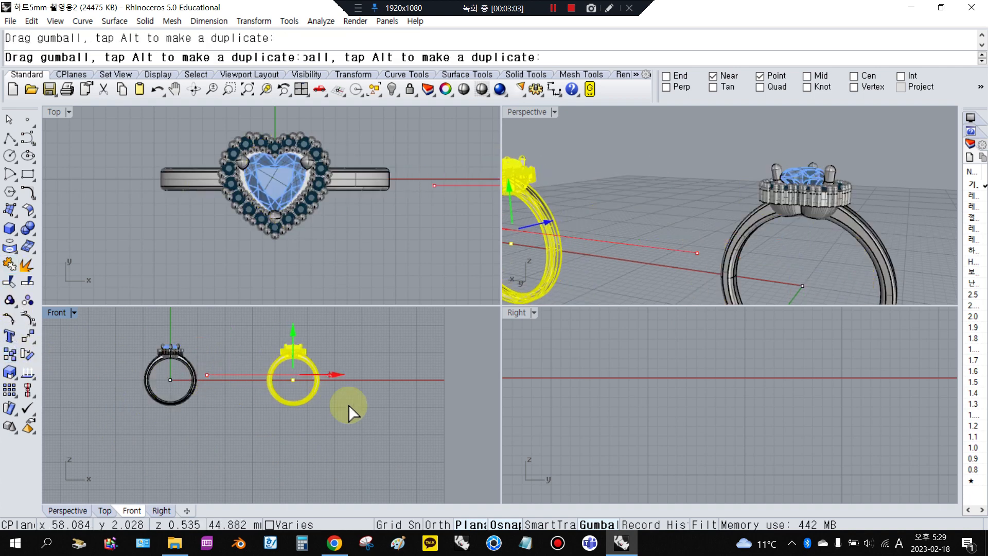
{"action": "key", "text": "Escape"}
- Ungroup the ring at the origin and delete its band and the base beneath the heart setting
{"action": "scroll", "coordinate": [181, 379], "scroll_direction": "up", "scroll_amount": 5}
{"action": "left_click", "coordinate": [156, 365]}
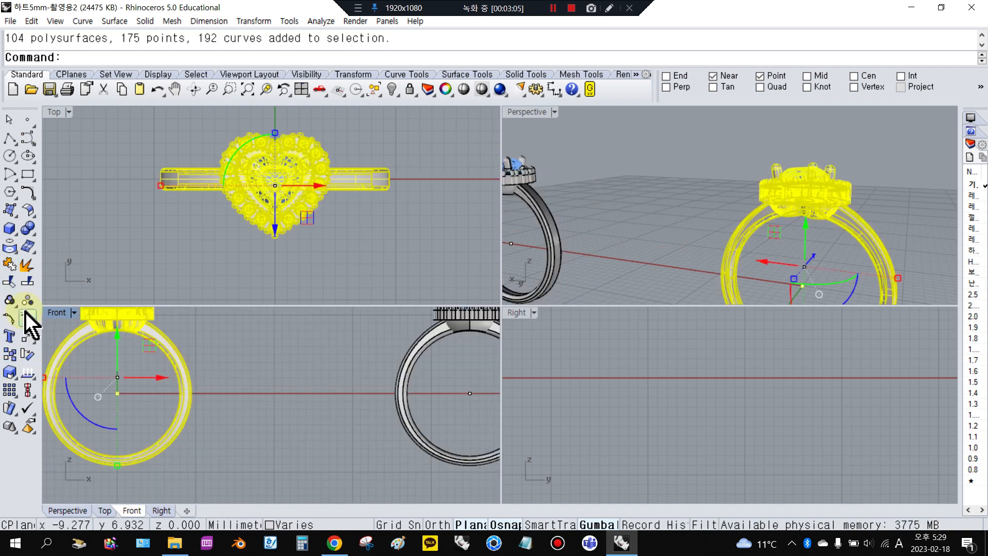
{"action": "left_click", "coordinate": [29, 322]}
{"action": "left_click", "coordinate": [170, 357]}
{"action": "key", "text": "Delete"}
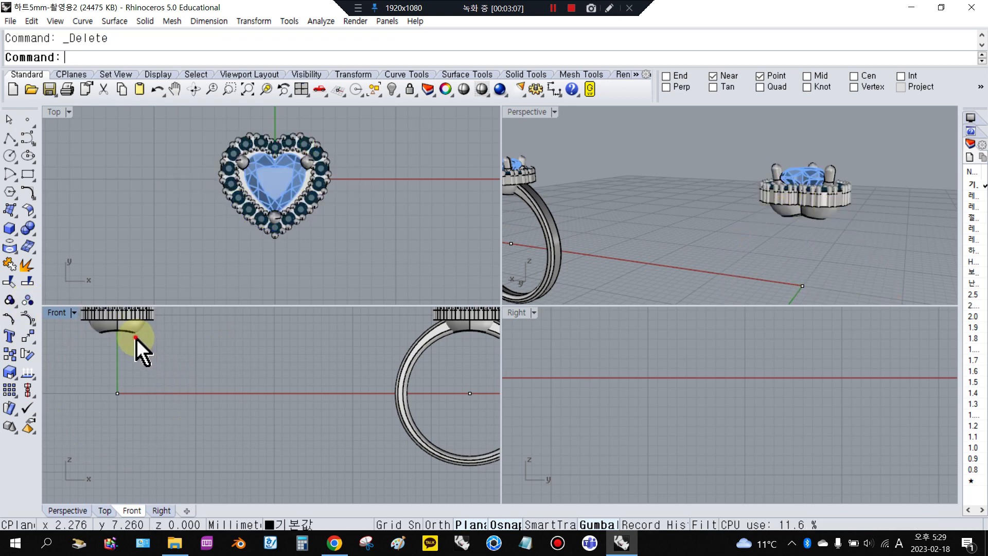
{"action": "left_click", "coordinate": [136, 334]}
{"action": "key", "text": "Escape"}
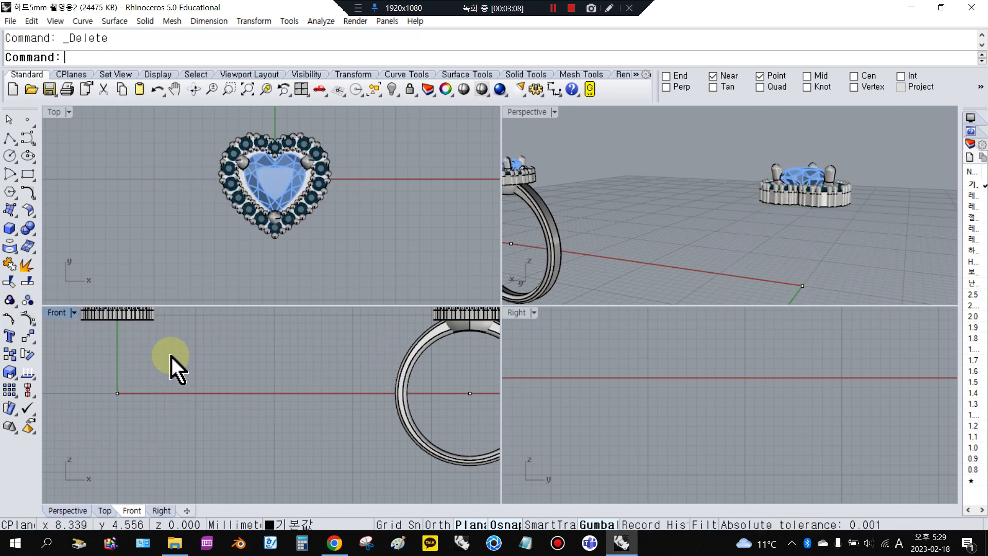
- Show all the hidden construction objects again
{"action": "scroll", "coordinate": [772, 220], "scroll_direction": "down", "scroll_amount": 3}
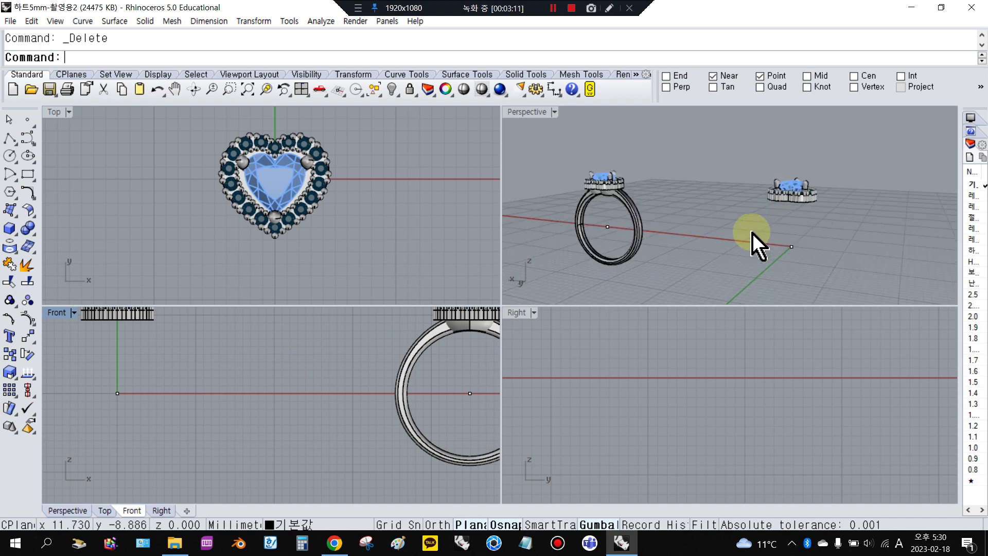
{"action": "left_click", "coordinate": [392, 90]}
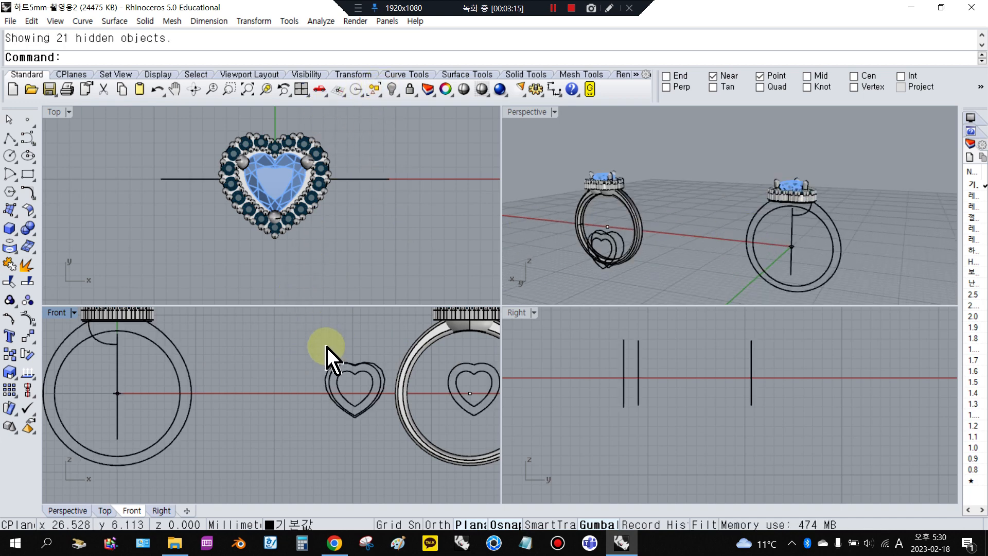
- Delete the leftover heart outline curves beside and inside the copied ring in the Front view
{"action": "scroll", "coordinate": [319, 358], "scroll_direction": "down", "scroll_amount": 2}
{"action": "left_click_drag", "start_coordinate": [316, 356], "coordinate": [496, 419]}
{"action": "key", "text": "Delete"}
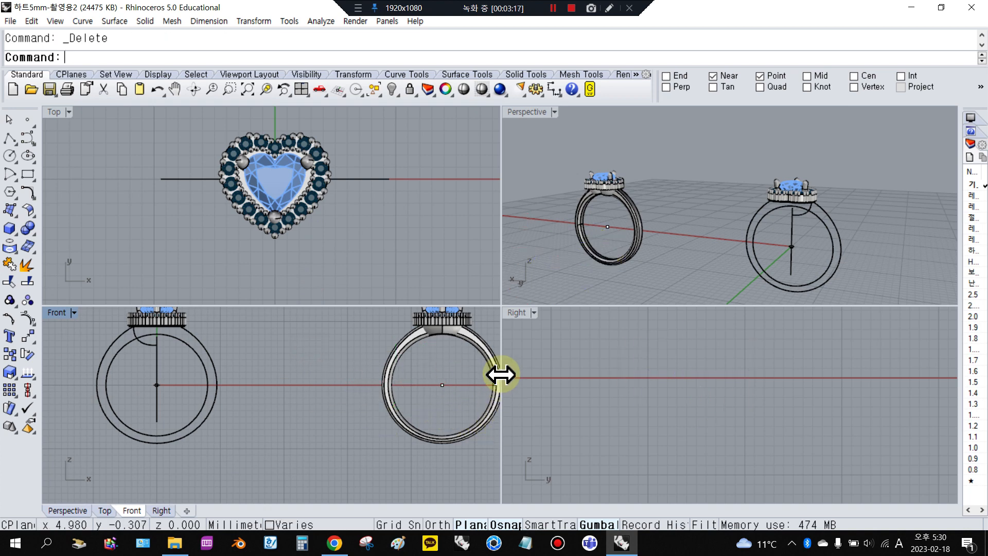
- Inspect the control points of the two ring profile curves at the origin and delete the outer curve
{"action": "scroll", "coordinate": [761, 227], "scroll_direction": "down", "scroll_amount": 3}
{"action": "scroll", "coordinate": [799, 222], "scroll_direction": "up", "scroll_amount": 4}
{"action": "scroll", "coordinate": [800, 224], "scroll_direction": "up", "scroll_amount": 2}
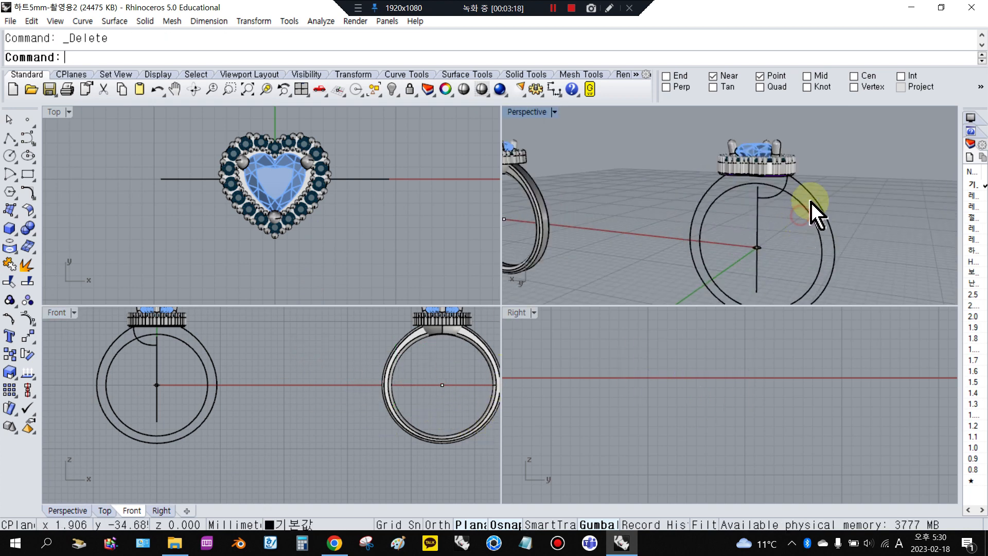
{"action": "left_click", "coordinate": [808, 210]}
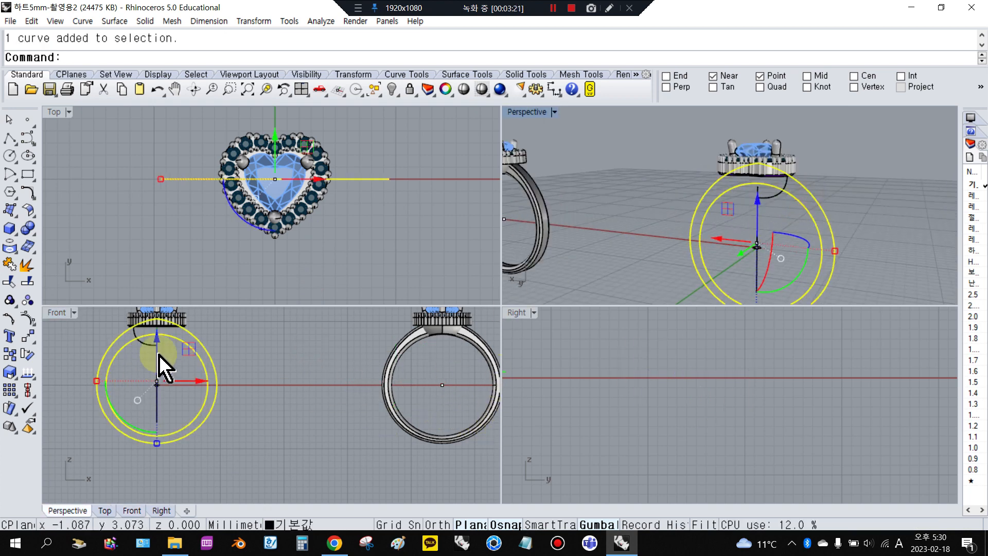
{"action": "scroll", "coordinate": [134, 350], "scroll_direction": "up", "scroll_amount": 3}
{"action": "double_click", "coordinate": [64, 313]}
{"action": "scroll", "coordinate": [370, 278], "scroll_direction": "down", "scroll_amount": 4}
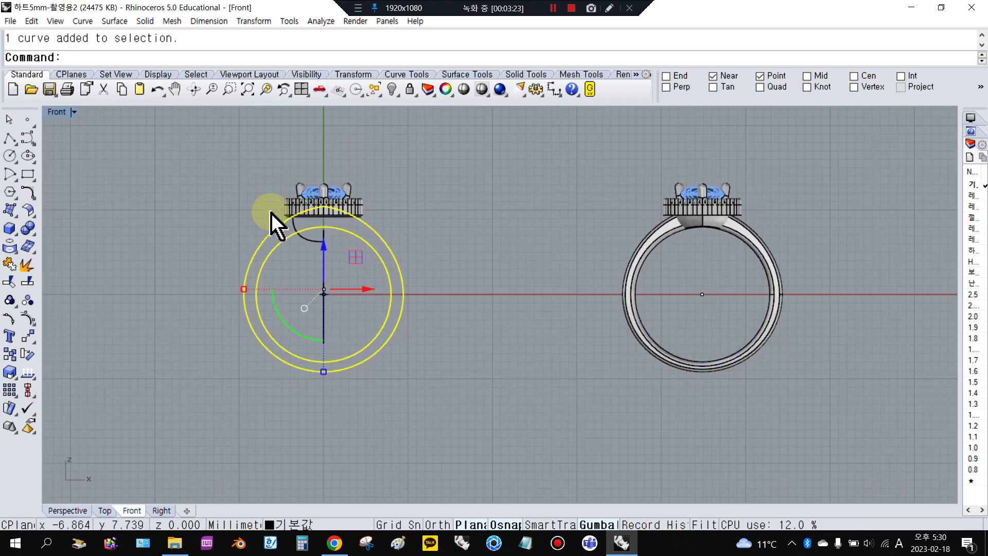
{"action": "left_click", "coordinate": [29, 319]}
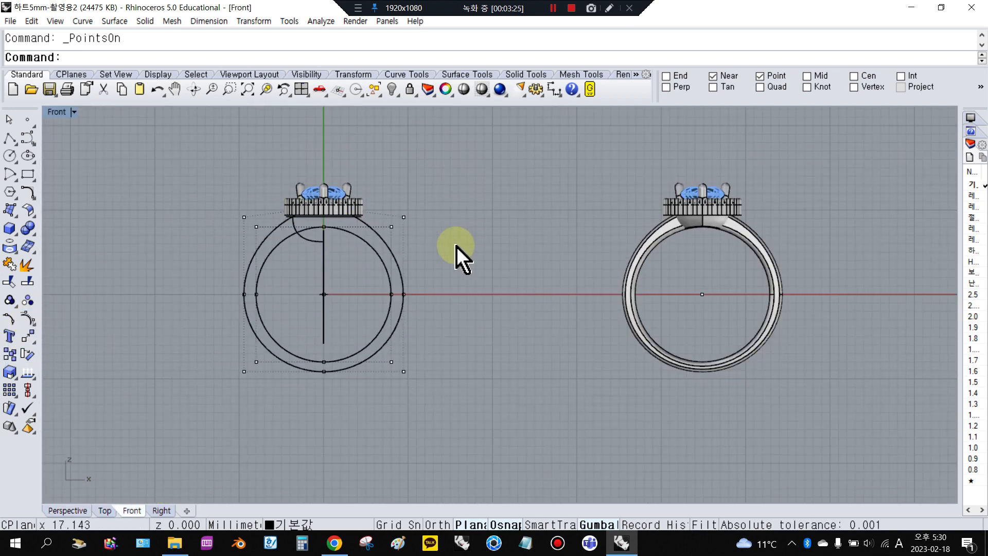
{"action": "left_click", "coordinate": [262, 246]}
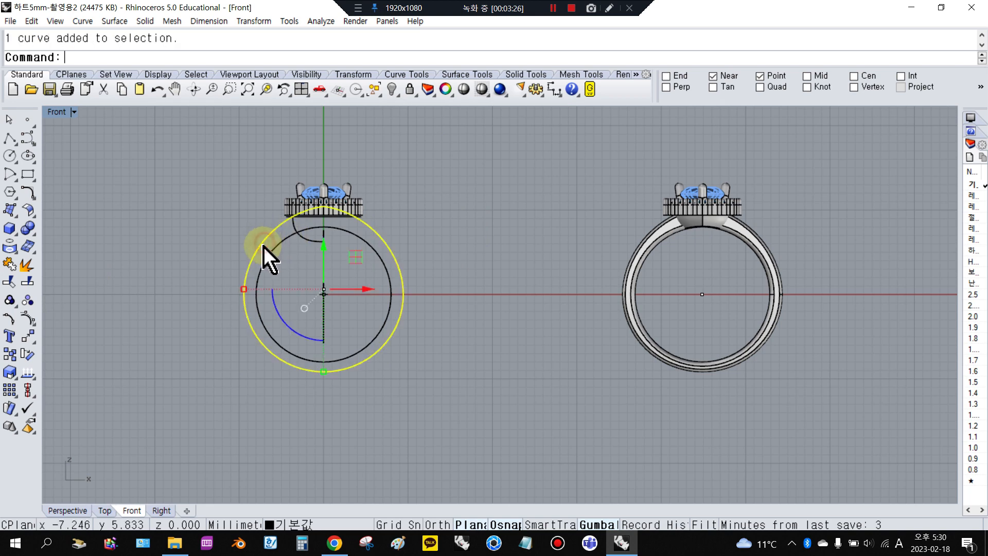
{"action": "key", "text": "Delete"}
- Offset the inner ring circle outward by 1.2 mm in the Front view
{"action": "left_click", "coordinate": [267, 260]}
{"action": "scroll", "coordinate": [272, 257], "scroll_direction": "up", "scroll_amount": 2}
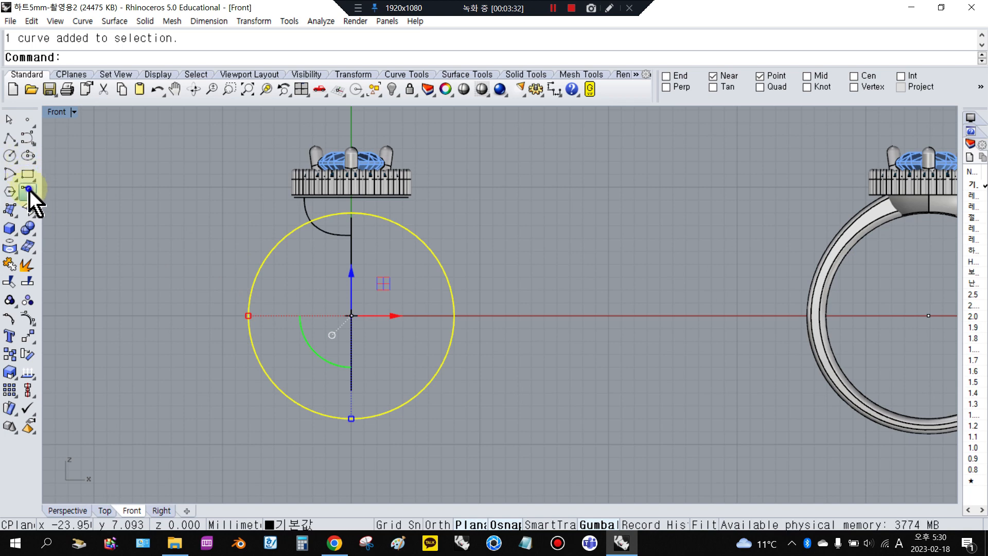
{"action": "left_click_drag", "start_coordinate": [29, 190], "coordinate": [81, 220]}
{"action": "left_click", "coordinate": [83, 220]}
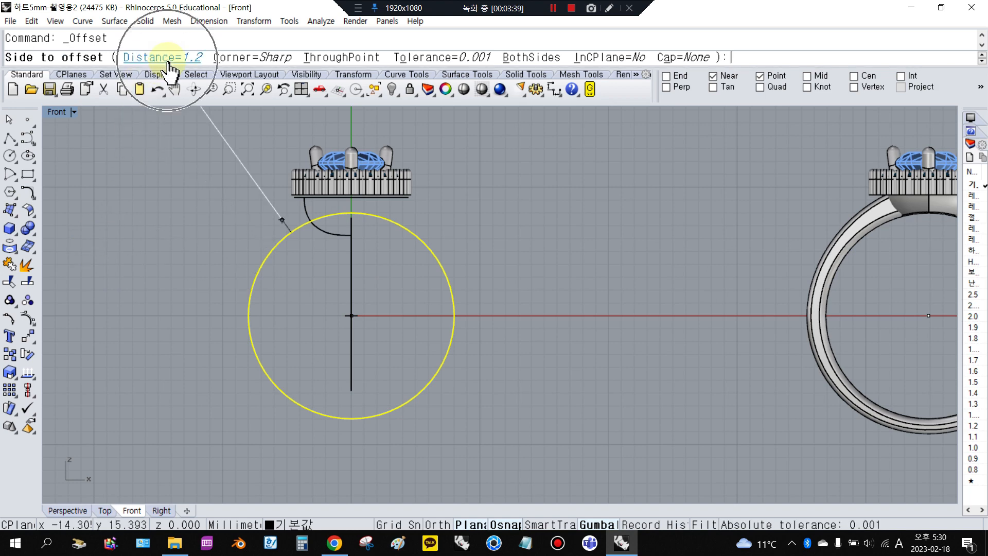
{"action": "left_click", "coordinate": [159, 309]}
- Raise the top control point of the new outer ring circle slightly so the band thickens toward the setting
{"action": "left_click", "coordinate": [240, 281]}
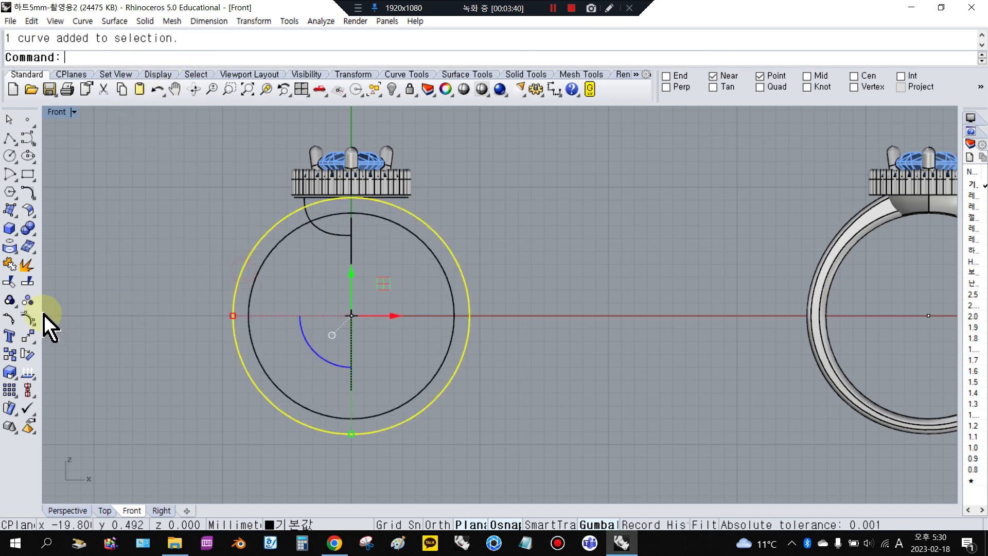
{"action": "left_click", "coordinate": [26, 318]}
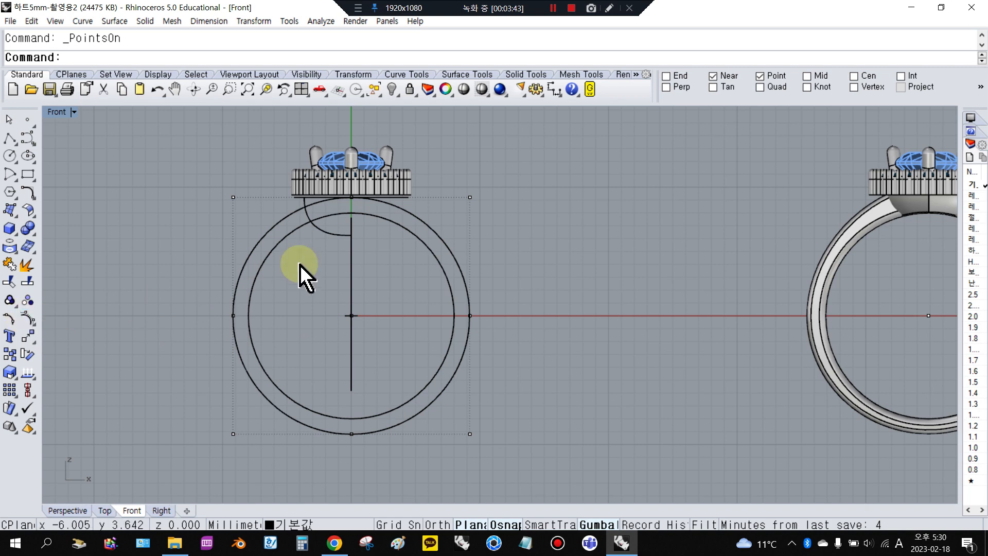
{"action": "scroll", "coordinate": [338, 209], "scroll_direction": "up", "scroll_amount": 3}
{"action": "left_click", "coordinate": [367, 192]}
{"action": "right_click_drag", "start_coordinate": [368, 211], "coordinate": [375, 284]}
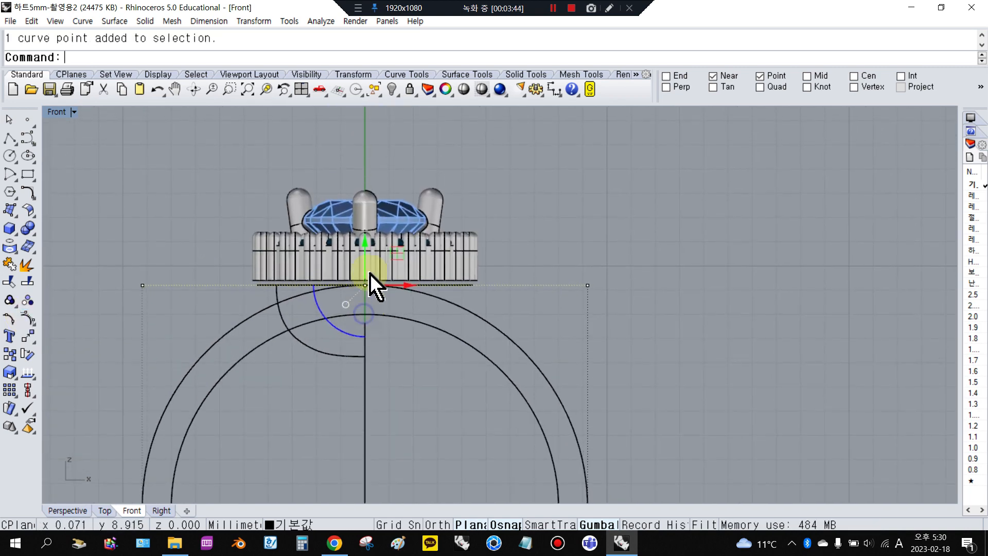
{"action": "mouse_move", "coordinate": [367, 244]}
{"action": "left_mouse_down"}
{"action": "mouse_move", "coordinate": [380, 154]}
{"action": "mouse_move", "coordinate": [375, 227]}
{"action": "left_mouse_up"}
{"action": "scroll", "coordinate": [489, 211], "scroll_direction": "down", "scroll_amount": 4}
{"action": "scroll", "coordinate": [483, 298], "scroll_direction": "up", "scroll_amount": 3}
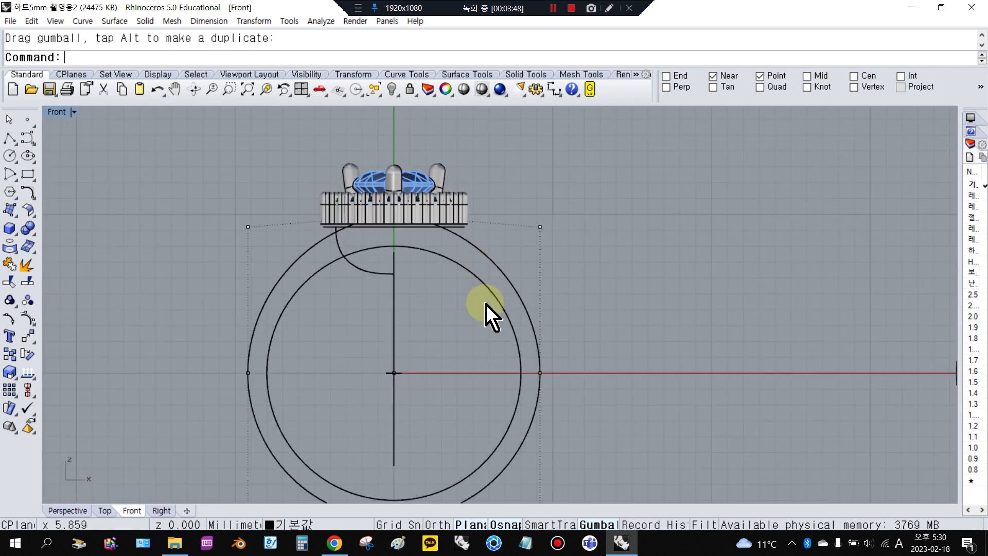
{"action": "scroll", "coordinate": [217, 356], "scroll_direction": "down", "scroll_amount": 1}
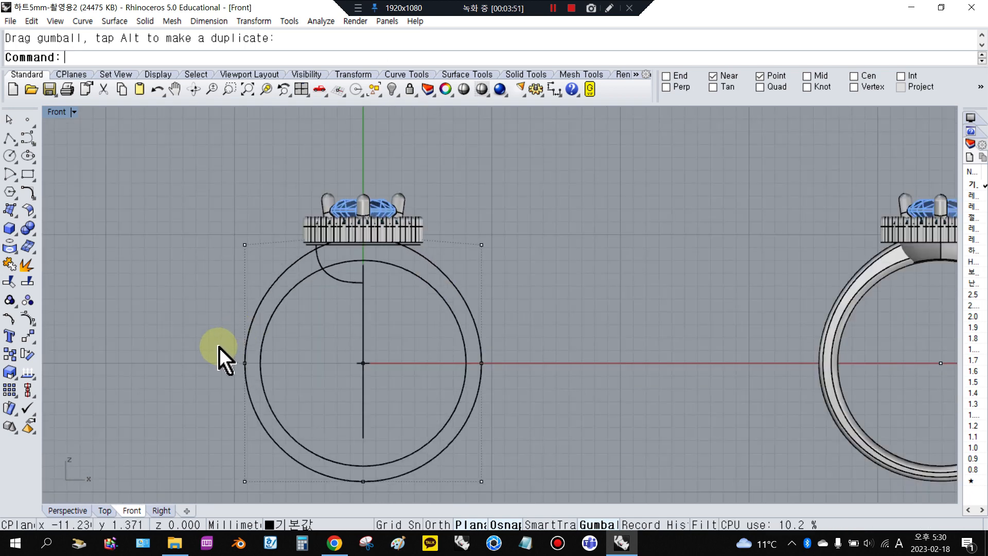
{"action": "scroll", "coordinate": [246, 375], "scroll_direction": "down", "scroll_amount": 1}
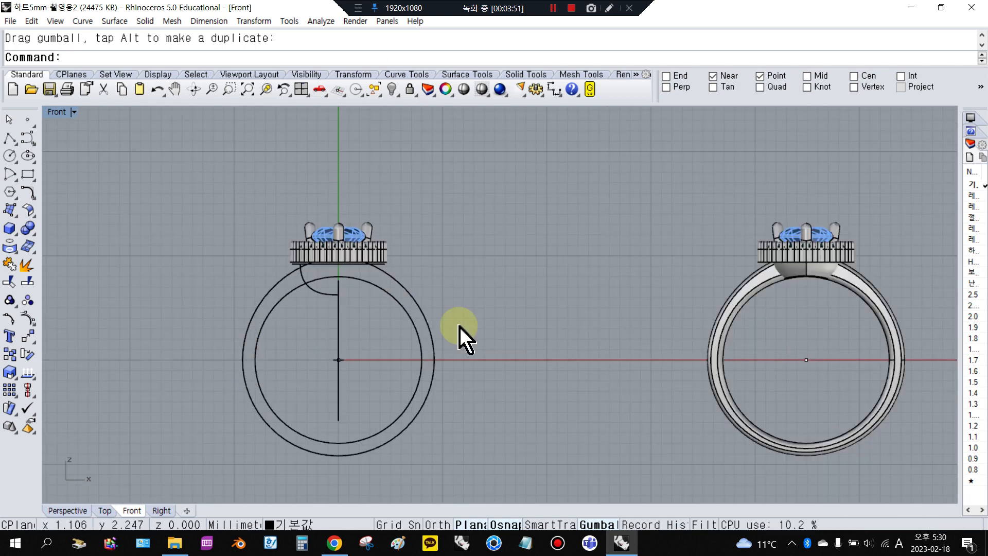
- Measure the copied ring's band thickness at its side along the X axis
{"action": "left_click", "coordinate": [555, 90]}
{"action": "scroll", "coordinate": [684, 329], "scroll_direction": "up", "scroll_amount": 1}
{"action": "scroll", "coordinate": [716, 350], "scroll_direction": "up", "scroll_amount": 2}
{"action": "left_click", "coordinate": [710, 378]}
{"action": "left_click", "coordinate": [687, 376]}
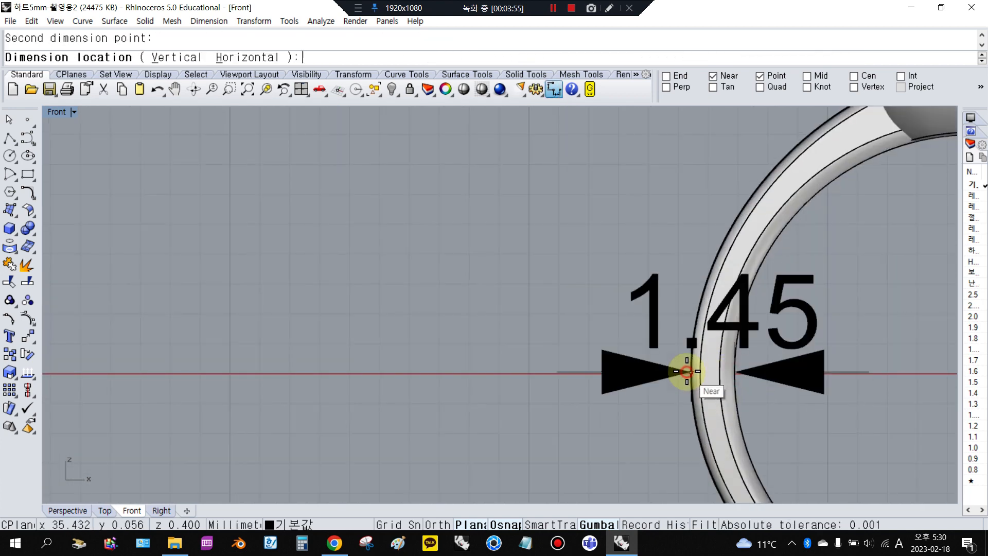
{"action": "scroll", "coordinate": [690, 373], "scroll_direction": "down", "scroll_amount": 1}
{"action": "scroll", "coordinate": [680, 350], "scroll_direction": "down", "scroll_amount": 2}
{"action": "key", "text": "Escape"}
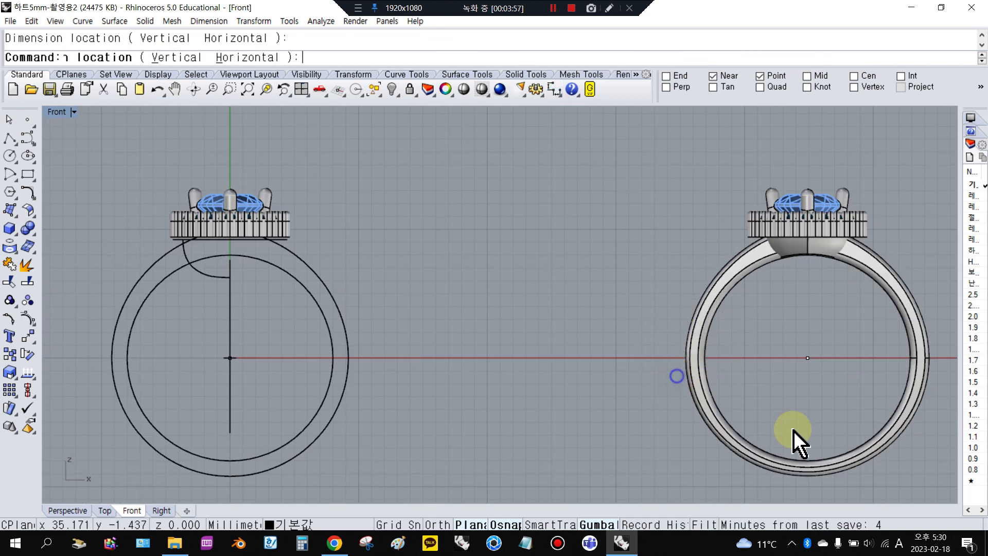
- Measure the copied ring's band thickness at its lowest point
{"action": "right_click", "coordinate": [839, 471]}
{"action": "scroll", "coordinate": [839, 471], "scroll_direction": "up", "scroll_amount": 2}
{"action": "left_click", "coordinate": [794, 463]}
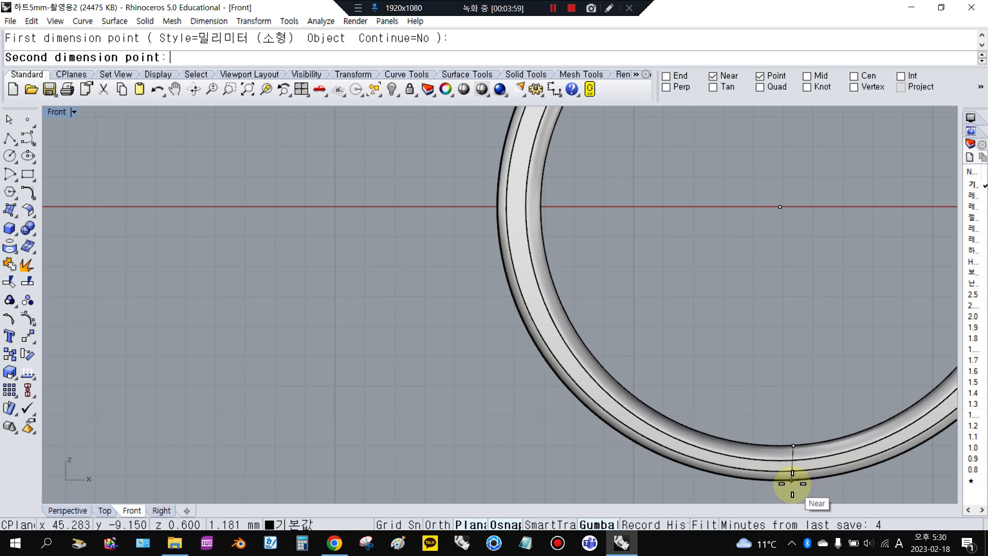
{"action": "left_click", "coordinate": [787, 480]}
{"action": "scroll", "coordinate": [742, 480], "scroll_direction": "down", "scroll_amount": 1}
{"action": "scroll", "coordinate": [730, 480], "scroll_direction": "down", "scroll_amount": 2}
{"action": "key", "text": "Escape"}
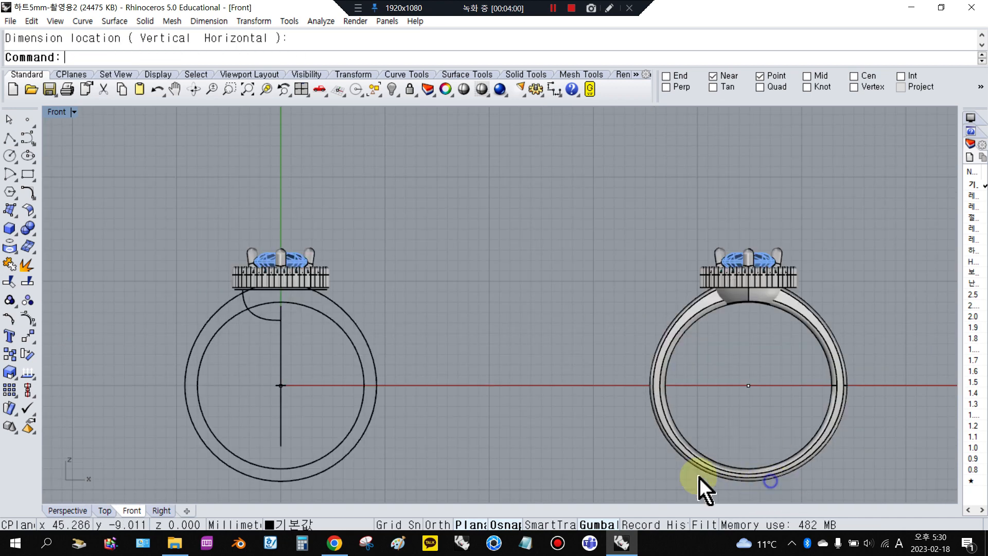
- Scale the outer ring curve slightly larger in 2D from its bottom quadrant, giving the band's sides about 1.4 mm thickness
{"action": "left_click", "coordinate": [317, 307]}
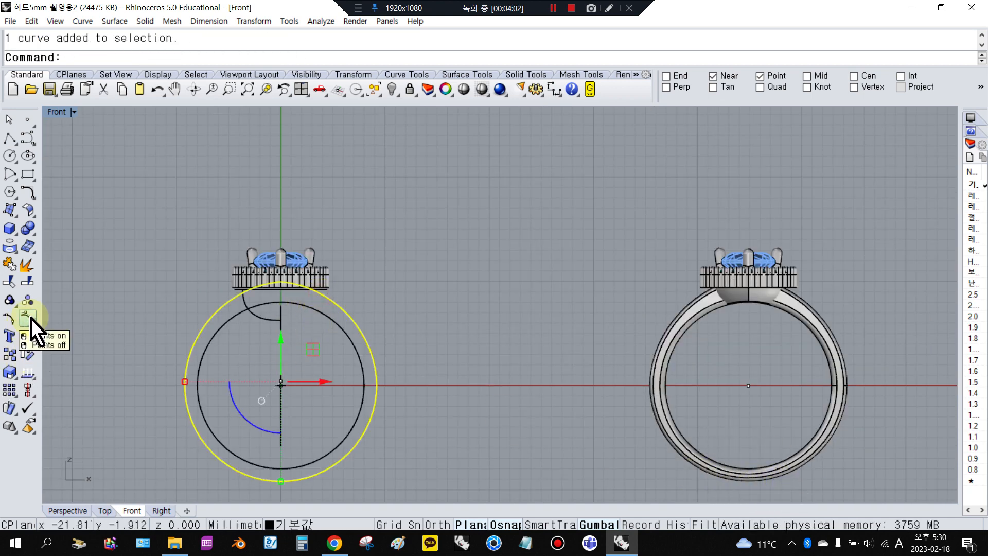
{"action": "left_click", "coordinate": [9, 378]}
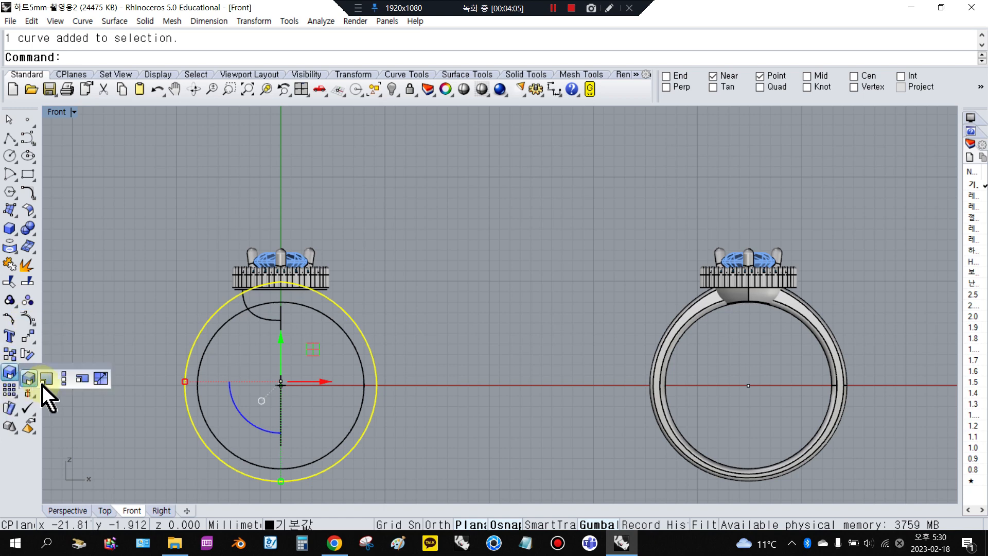
{"action": "left_click", "coordinate": [46, 379]}
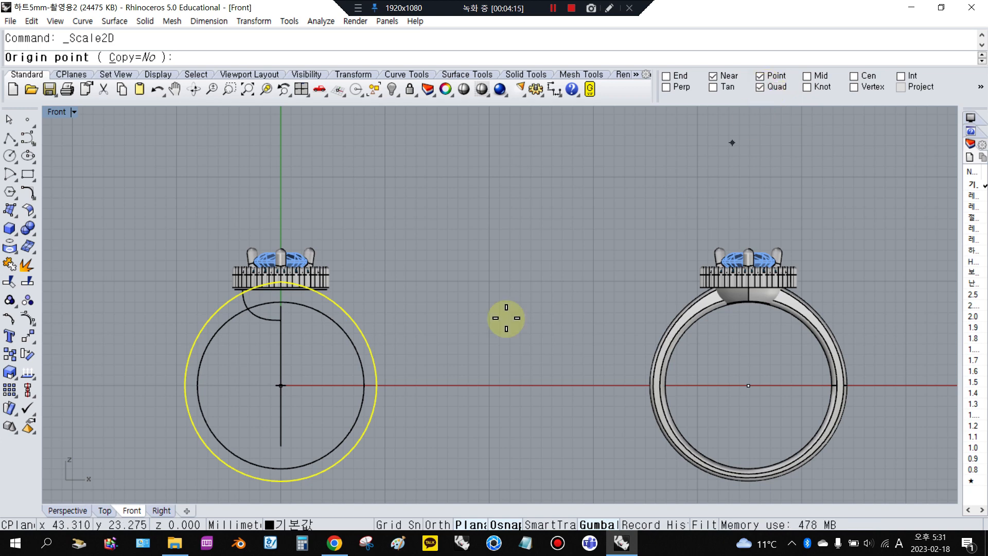
{"action": "left_click", "coordinate": [280, 482]}
{"action": "left_click", "coordinate": [455, 441]}
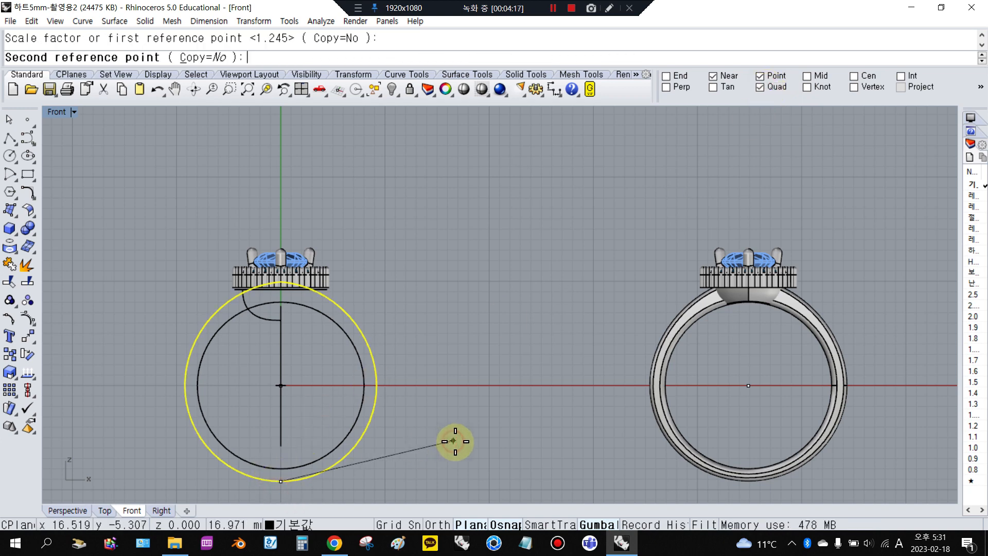
{"action": "left_click", "coordinate": [456, 442]}
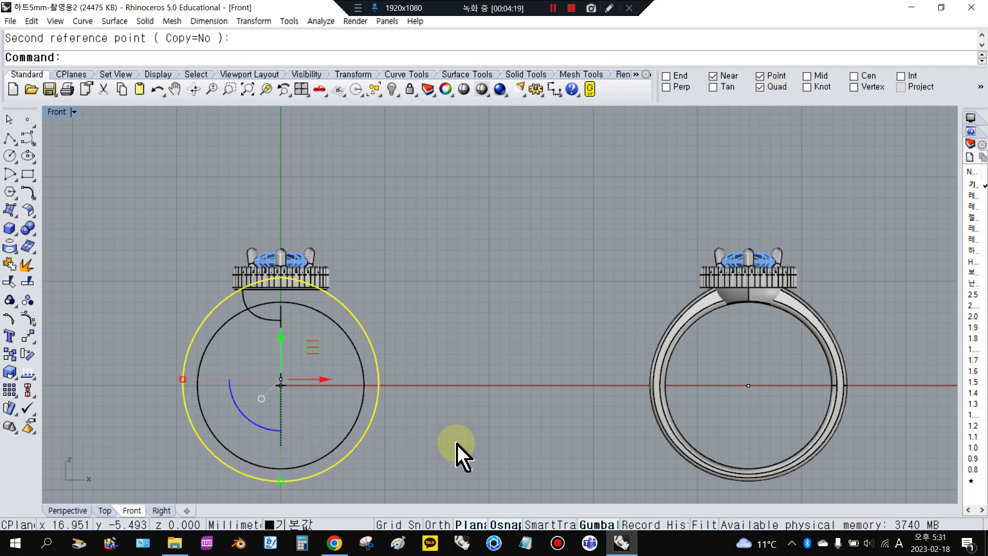
{"action": "left_click", "coordinate": [458, 437]}
- Measure the gap between the inner and outer ring curves at their side quadrants
{"action": "left_click", "coordinate": [554, 90]}
{"action": "scroll", "coordinate": [397, 342], "scroll_direction": "up", "scroll_amount": 3}
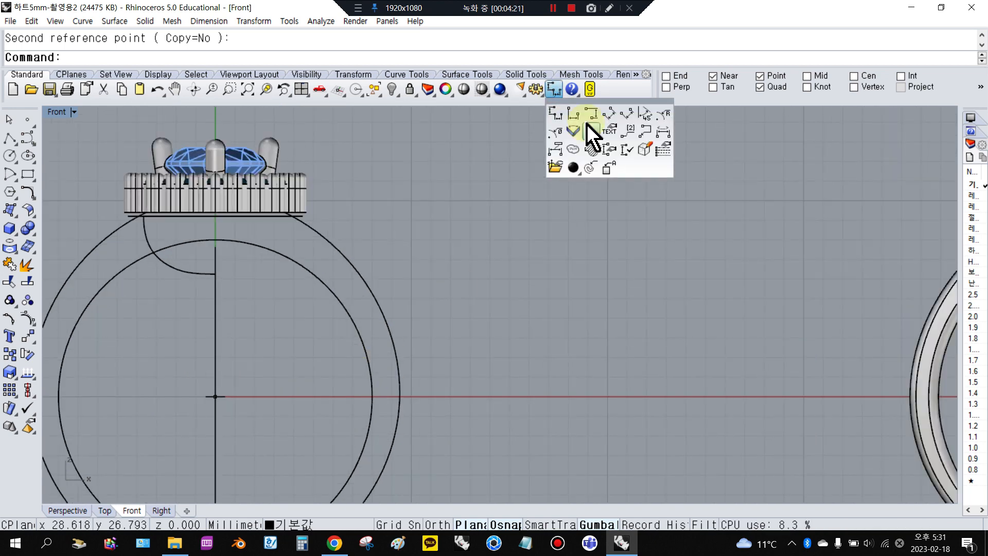
{"action": "left_click", "coordinate": [559, 115]}
{"action": "left_click", "coordinate": [379, 395]}
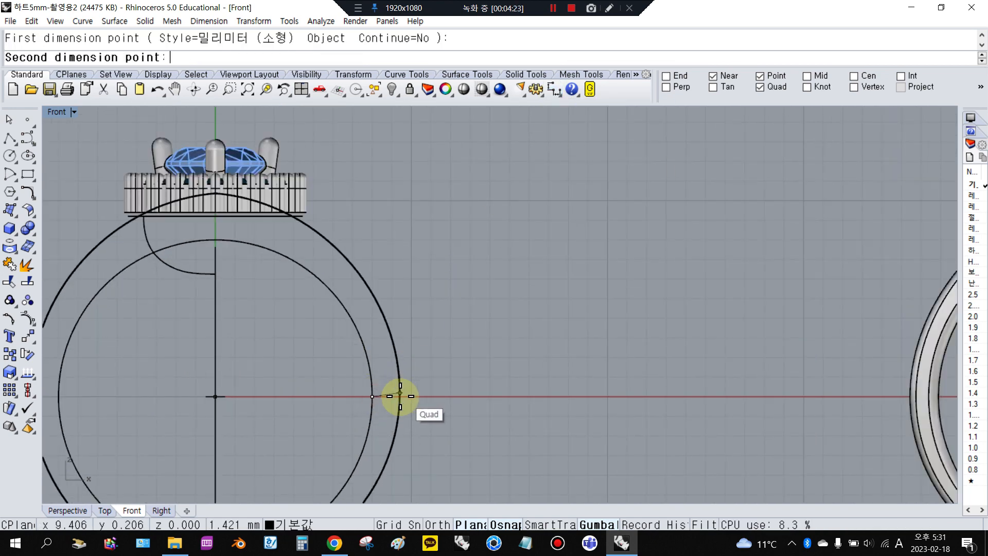
{"action": "left_click", "coordinate": [399, 396]}
{"action": "key", "text": "Escape"}
{"action": "scroll", "coordinate": [425, 357], "scroll_direction": "down", "scroll_amount": 3}
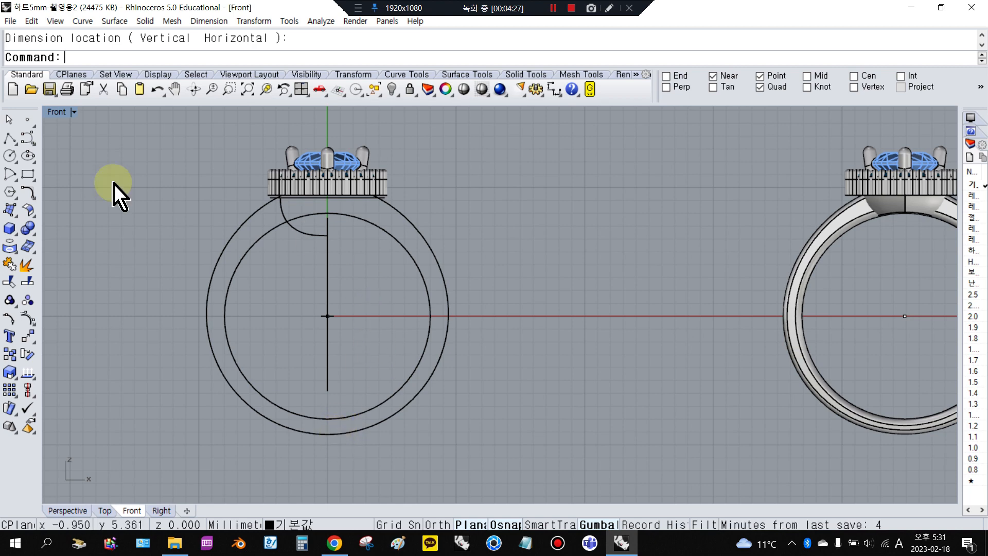
- Extrude the inner and outer ring curves together to both sides as a solid band
{"action": "left_click", "coordinate": [267, 238]}
{"action": "left_click", "coordinate": [253, 219]}
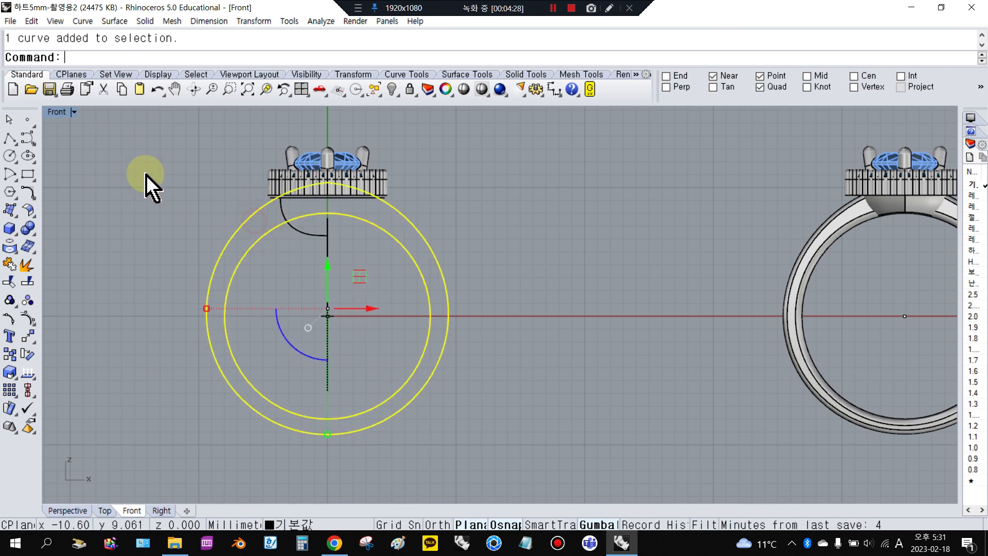
{"action": "double_click", "coordinate": [55, 113]}
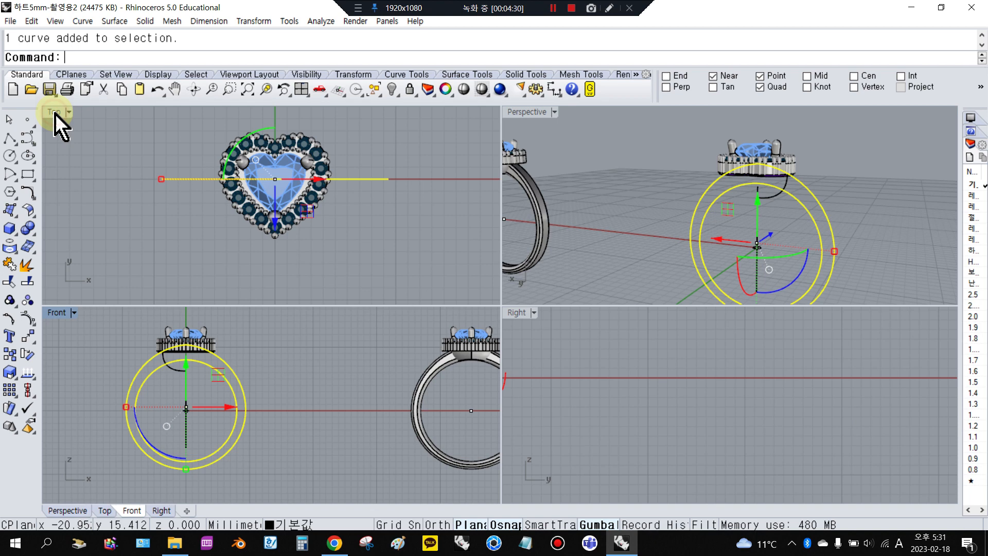
{"action": "left_click", "coordinate": [10, 230]}
{"action": "left_click", "coordinate": [65, 270]}
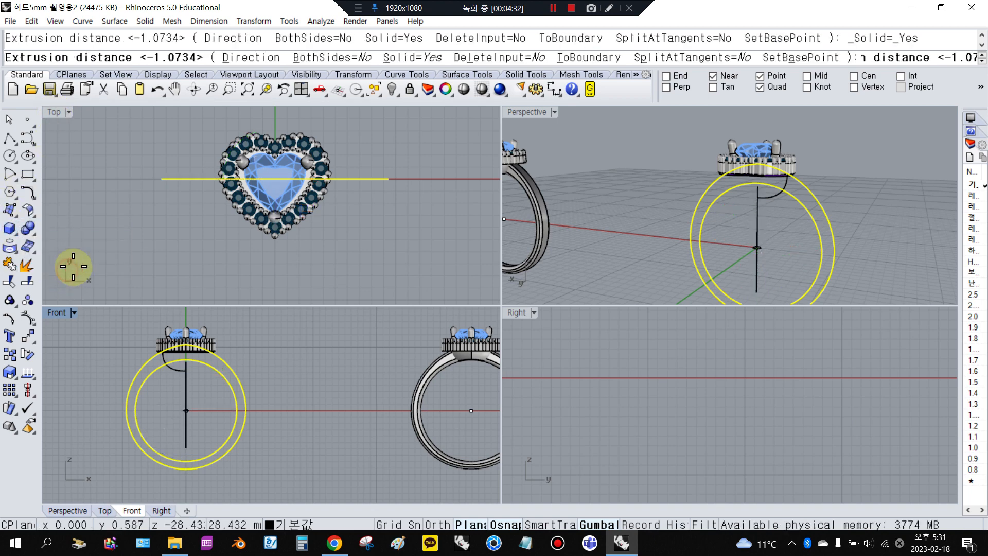
{"action": "left_click", "coordinate": [323, 61]}
{"action": "scroll", "coordinate": [182, 160], "scroll_direction": "up", "scroll_amount": 2}
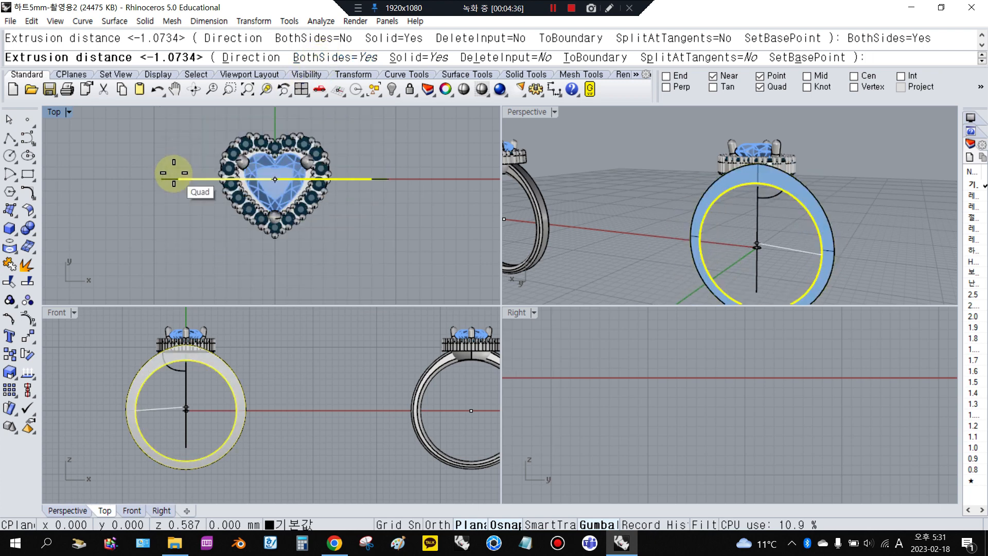
{"action": "scroll", "coordinate": [183, 162], "scroll_direction": "up", "scroll_amount": 3}
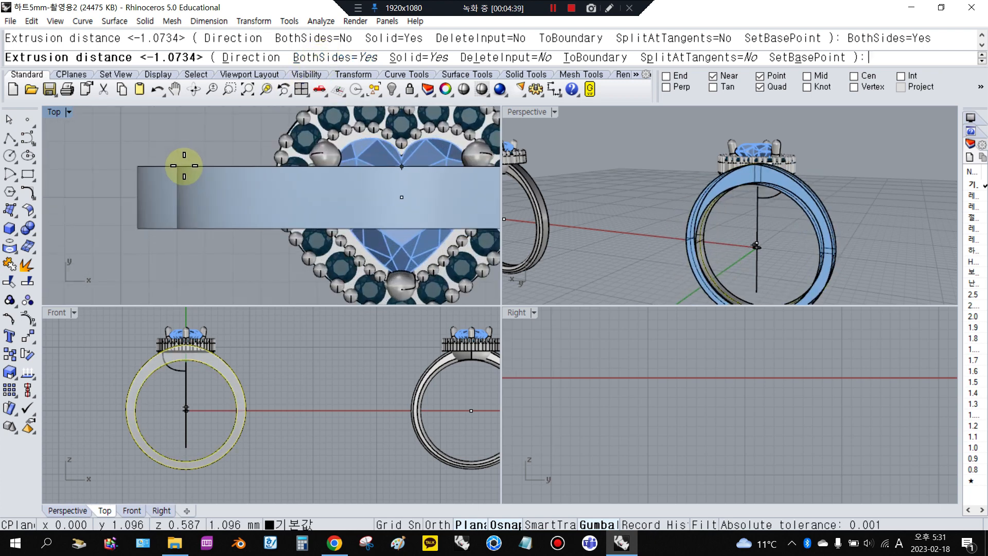
{"action": "scroll", "coordinate": [187, 165], "scroll_direction": "down", "scroll_amount": 2}
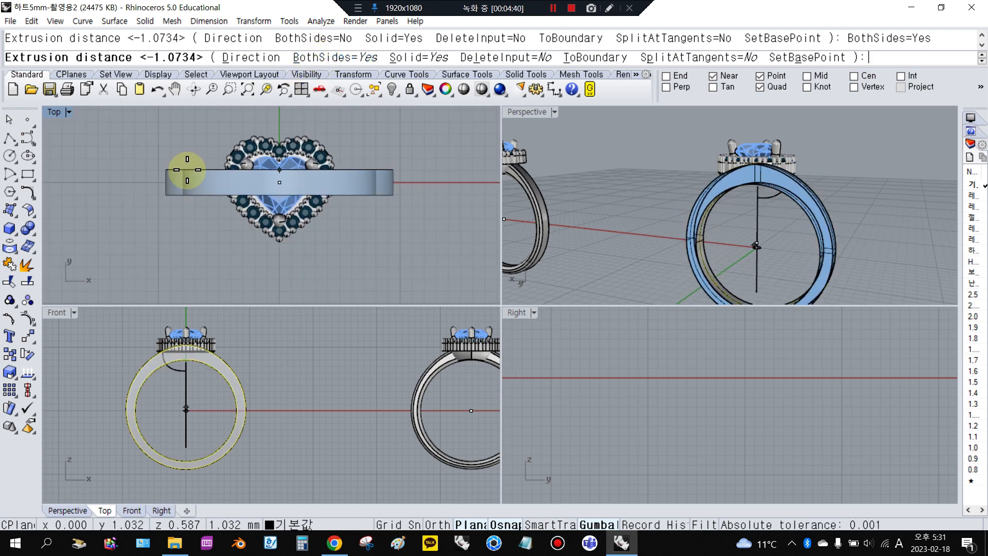
{"action": "key", "text": "Return"}
- Measure the copied ring's band width in the Top view
{"action": "scroll", "coordinate": [139, 192], "scroll_direction": "down", "scroll_amount": 2}
{"action": "scroll", "coordinate": [458, 194], "scroll_direction": "up", "scroll_amount": 3}
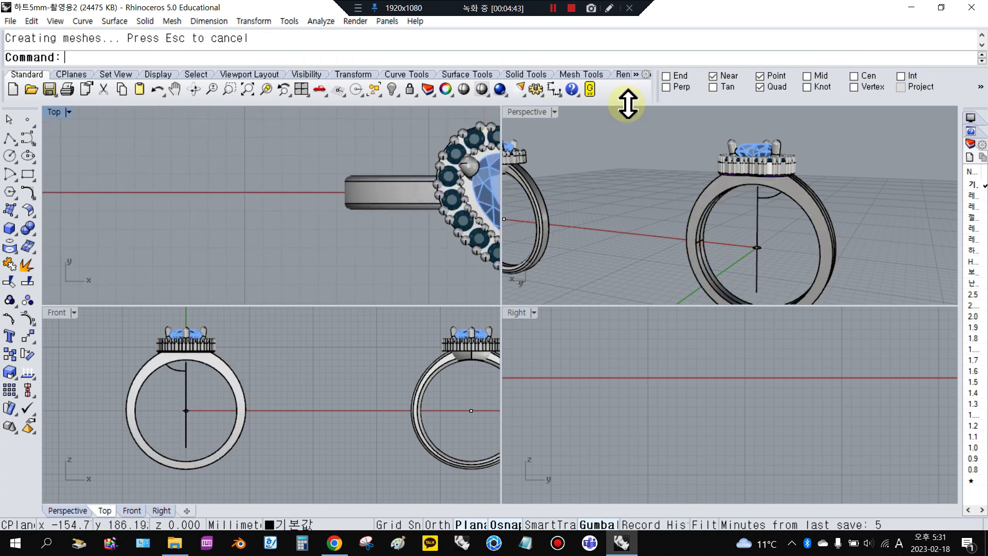
{"action": "left_click", "coordinate": [554, 90]}
{"action": "scroll", "coordinate": [344, 196], "scroll_direction": "up", "scroll_amount": 2}
{"action": "left_click", "coordinate": [361, 151]}
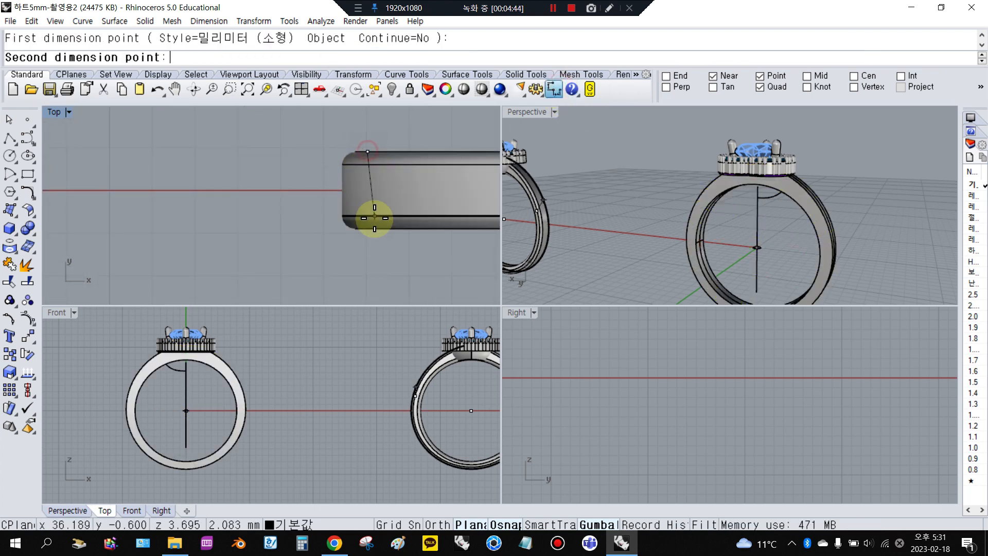
{"action": "left_click", "coordinate": [376, 227]}
{"action": "scroll", "coordinate": [277, 218], "scroll_direction": "down", "scroll_amount": 2}
{"action": "scroll", "coordinate": [277, 219], "scroll_direction": "down", "scroll_amount": 2}
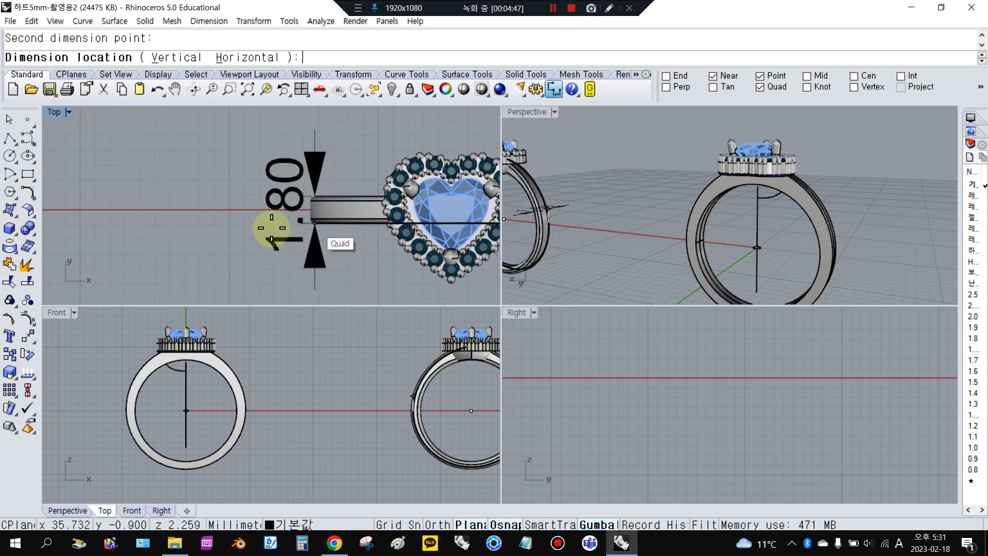
- Measure the new band's width across its edges in the Top view
{"action": "left_click", "coordinate": [278, 238]}
{"action": "scroll", "coordinate": [278, 238], "scroll_direction": "down", "scroll_amount": 1}
{"action": "scroll", "coordinate": [154, 232], "scroll_direction": "up", "scroll_amount": 3}
{"action": "key", "text": "Return"}
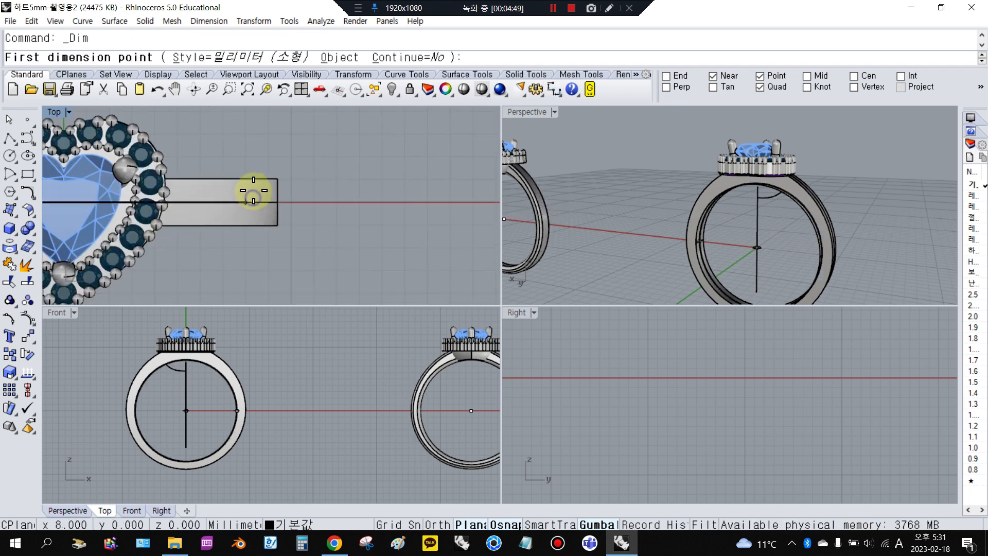
{"action": "left_click", "coordinate": [257, 178]}
{"action": "left_click", "coordinate": [258, 222]}
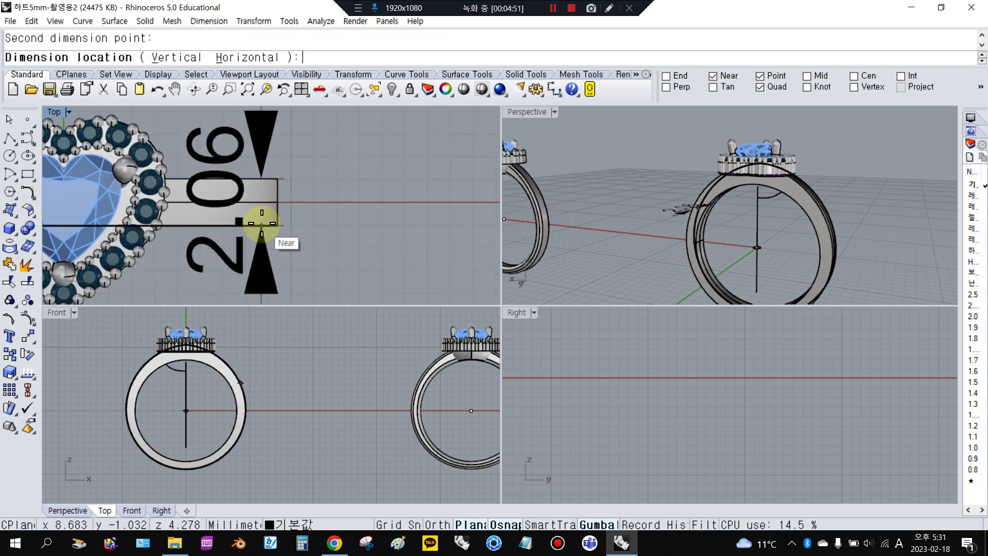
{"action": "key", "text": "Escape"}
{"action": "scroll", "coordinate": [325, 217], "scroll_direction": "down", "scroll_amount": 3}
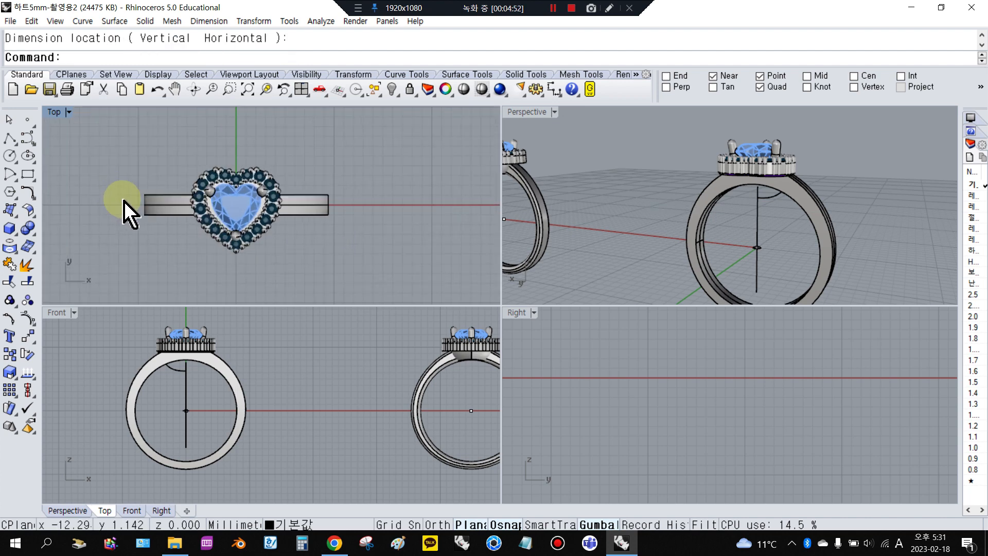
- Hide the new solid band and the heart setting with its stones, leaving the construction curves shown
{"action": "scroll", "coordinate": [196, 383], "scroll_direction": "up", "scroll_amount": 4}
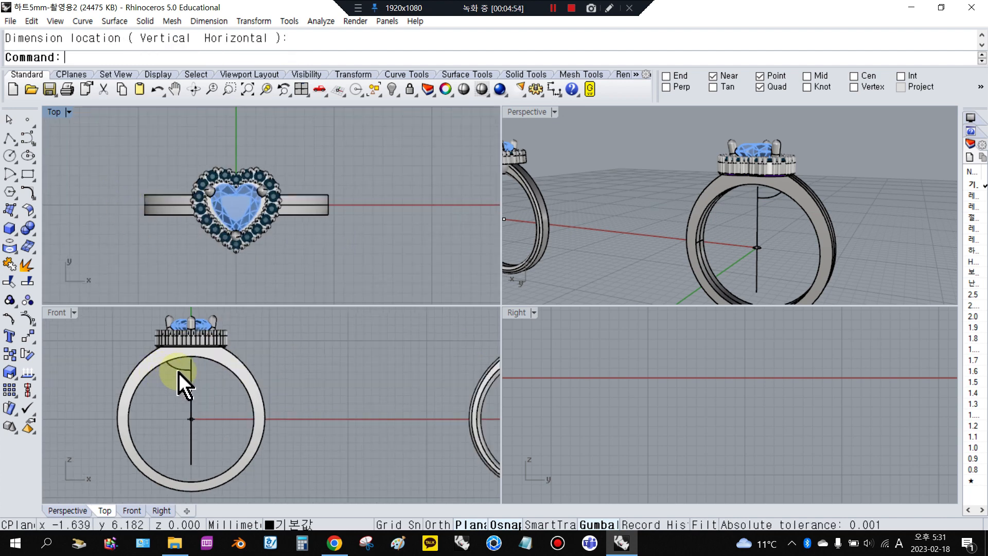
{"action": "left_click", "coordinate": [143, 368]}
{"action": "left_click", "coordinate": [393, 90]}
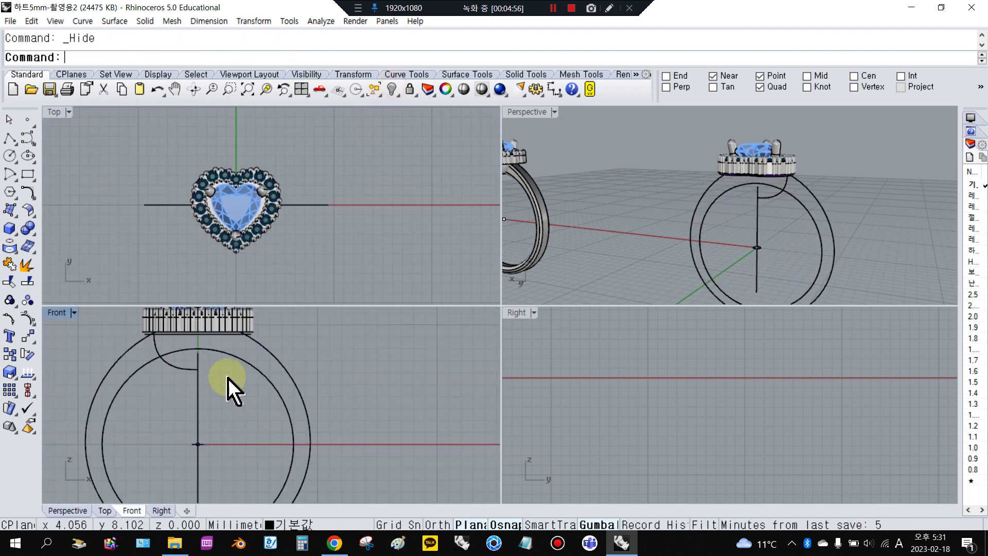
{"action": "left_click", "coordinate": [182, 368]}
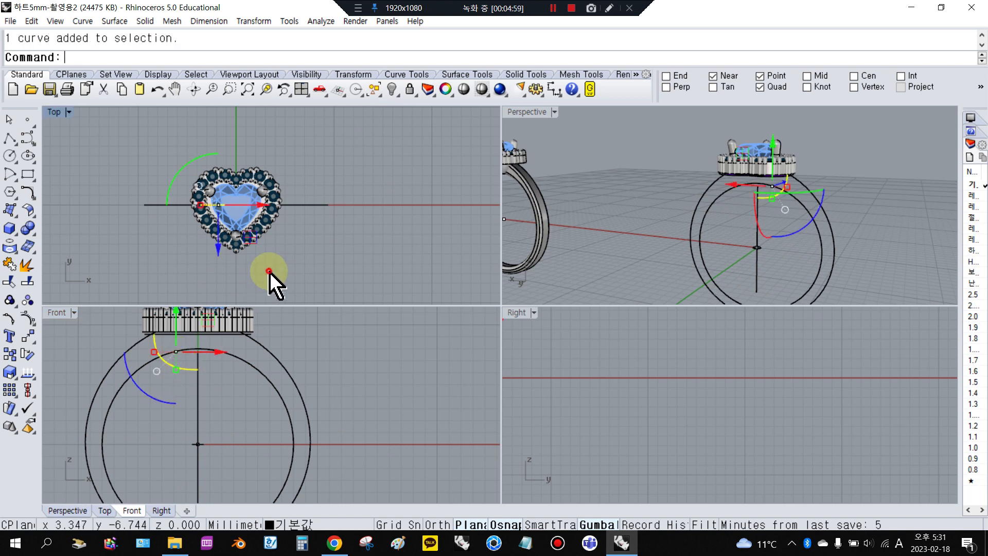
{"action": "left_click", "coordinate": [257, 221]}
{"action": "left_click", "coordinate": [393, 90]}
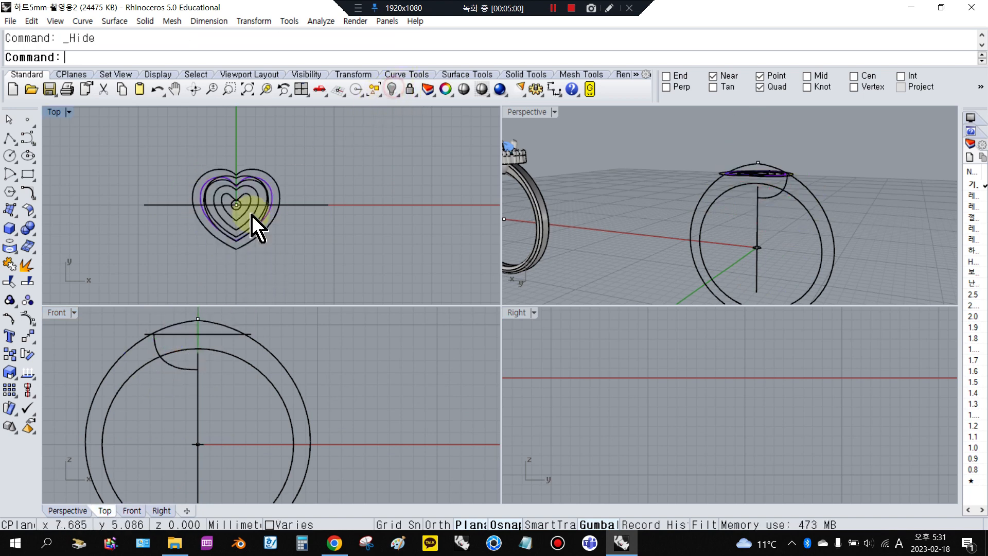
- Hide the other heart curves under the setting, keeping the purple heart curve and the quarter-bowl profile arc shown
{"action": "scroll", "coordinate": [186, 353], "scroll_direction": "up", "scroll_amount": 3}
{"action": "left_click", "coordinate": [182, 347]}
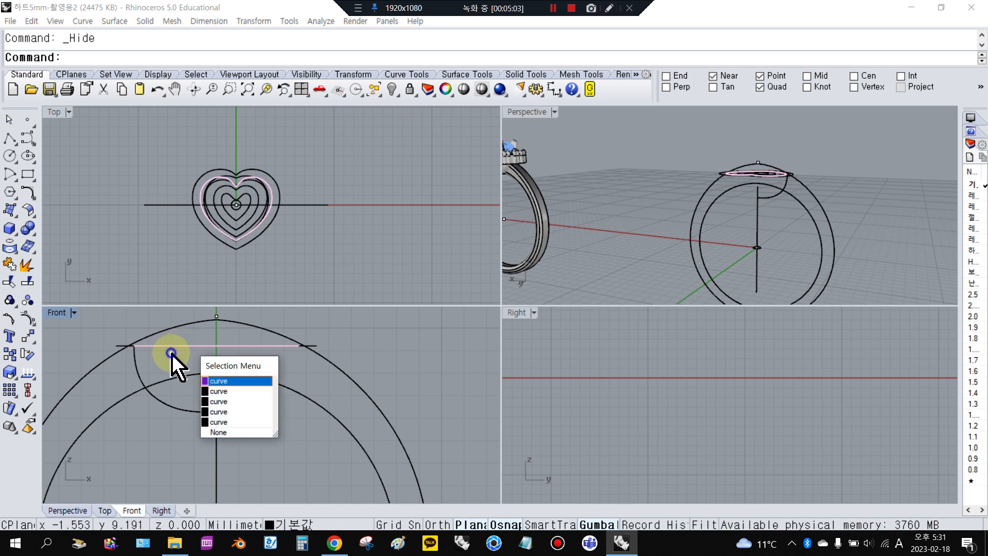
{"action": "left_click", "coordinate": [221, 380]}
{"action": "scroll", "coordinate": [150, 378], "scroll_direction": "up", "scroll_amount": 2}
{"action": "scroll", "coordinate": [246, 373], "scroll_direction": "down", "scroll_amount": 3}
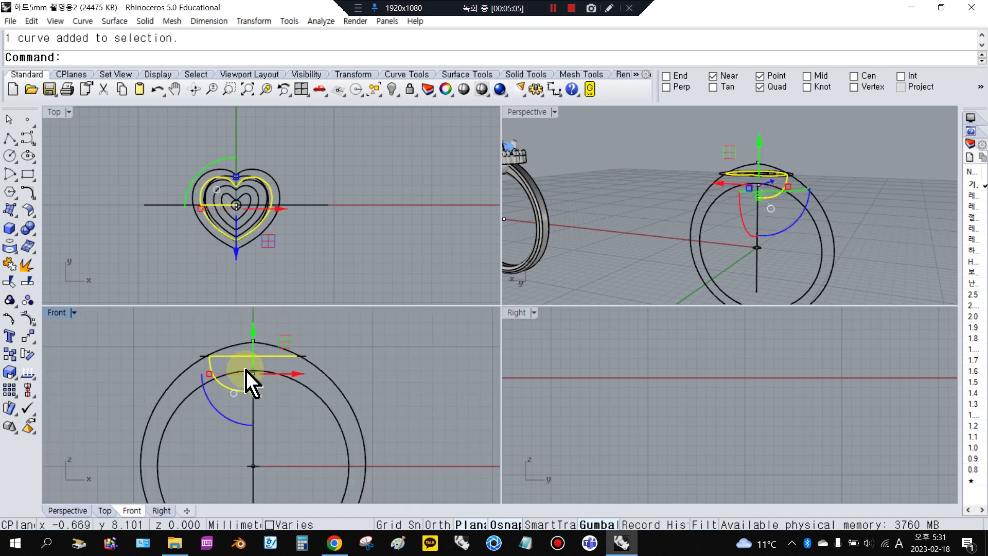
{"action": "left_click", "coordinate": [410, 90]}
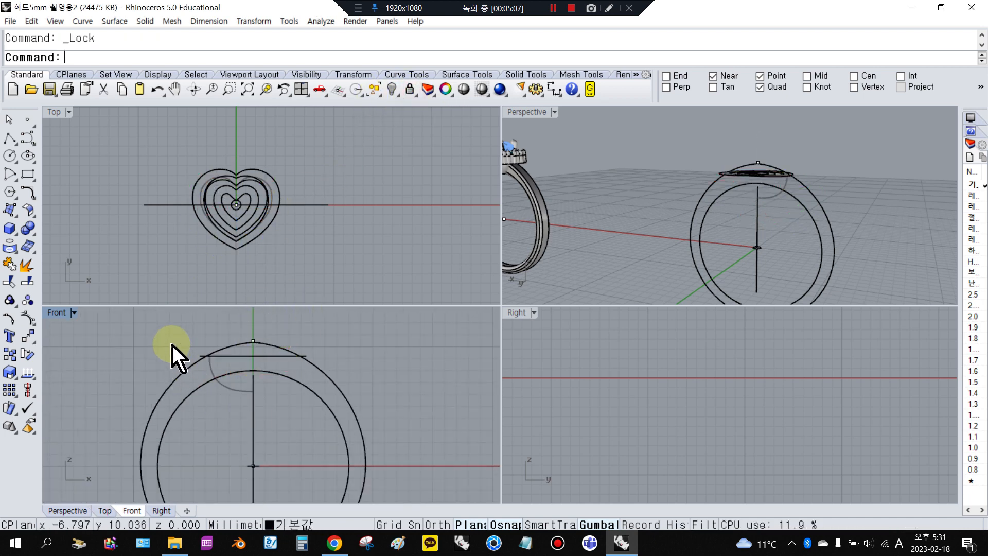
{"action": "left_click_drag", "start_coordinate": [165, 332], "coordinate": [360, 412]}
{"action": "left_click", "coordinate": [392, 89]}
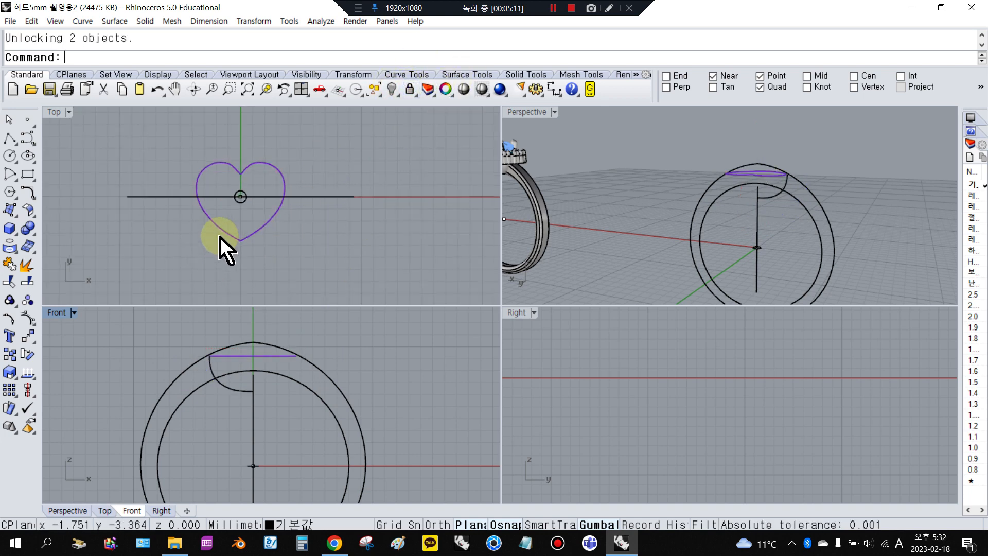
{"action": "scroll", "coordinate": [232, 239], "scroll_direction": "up", "scroll_amount": 3}
{"action": "scroll", "coordinate": [249, 249], "scroll_direction": "down", "scroll_amount": 1}
{"action": "left_click", "coordinate": [249, 250]}
{"action": "scroll", "coordinate": [309, 198], "scroll_direction": "down", "scroll_amount": 1}
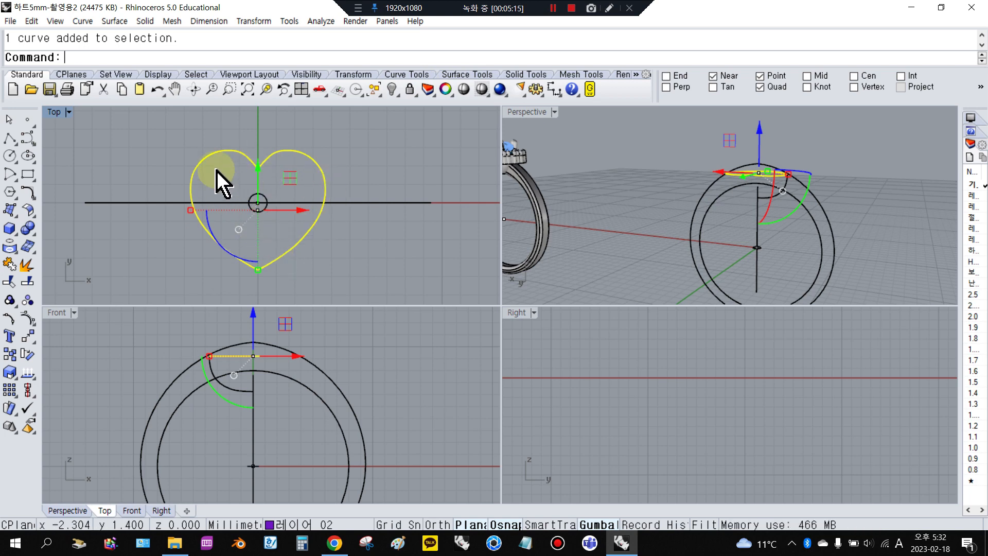
{"action": "left_click", "coordinate": [156, 181]}
{"action": "scroll", "coordinate": [193, 291], "scroll_direction": "up", "scroll_amount": 1}
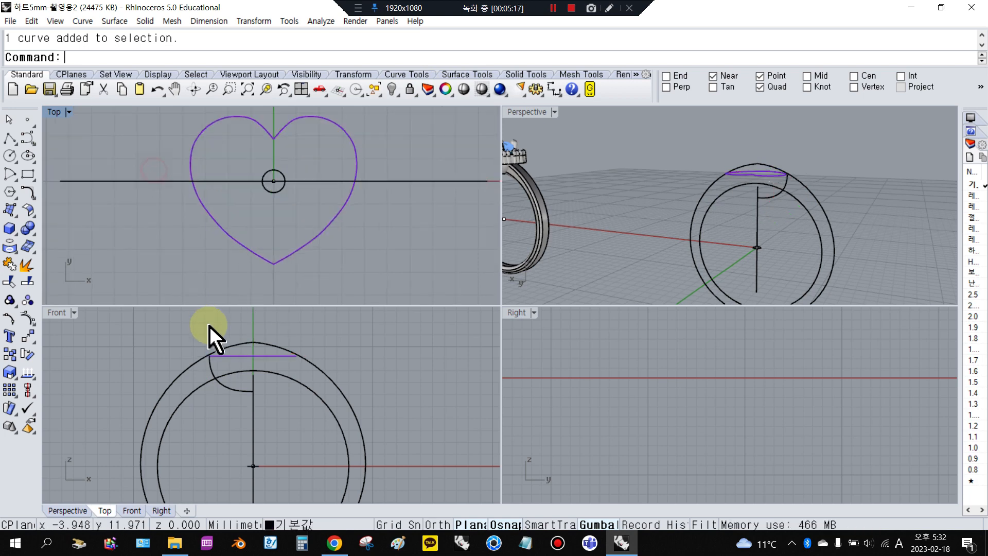
- Lengthen the vertical centre line upward in the Front view so it runs past the top of the outer ring curve
{"action": "scroll", "coordinate": [220, 352], "scroll_direction": "up", "scroll_amount": 1}
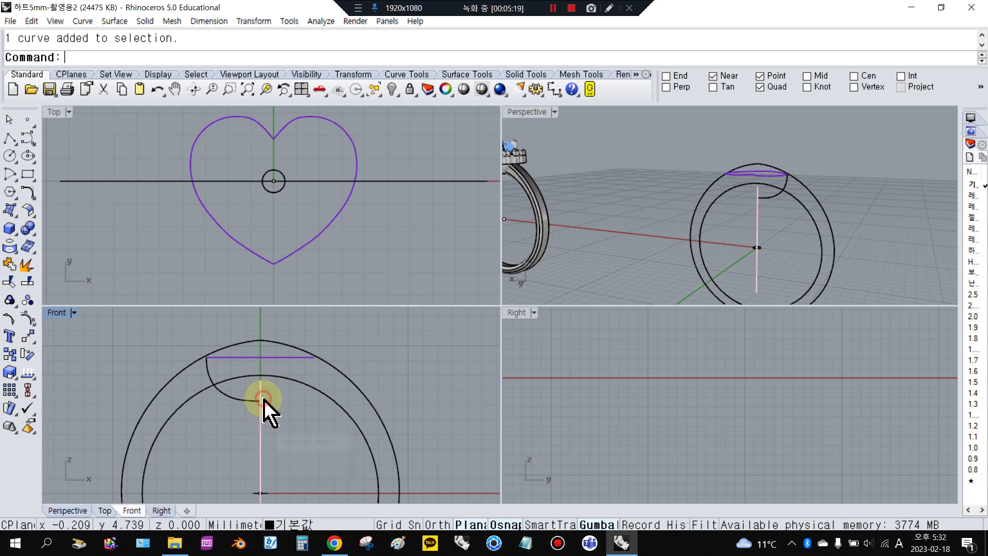
{"action": "left_click", "coordinate": [264, 409]}
{"action": "key", "text": "Return"}
{"action": "scroll", "coordinate": [268, 407], "scroll_direction": "down", "scroll_amount": 4}
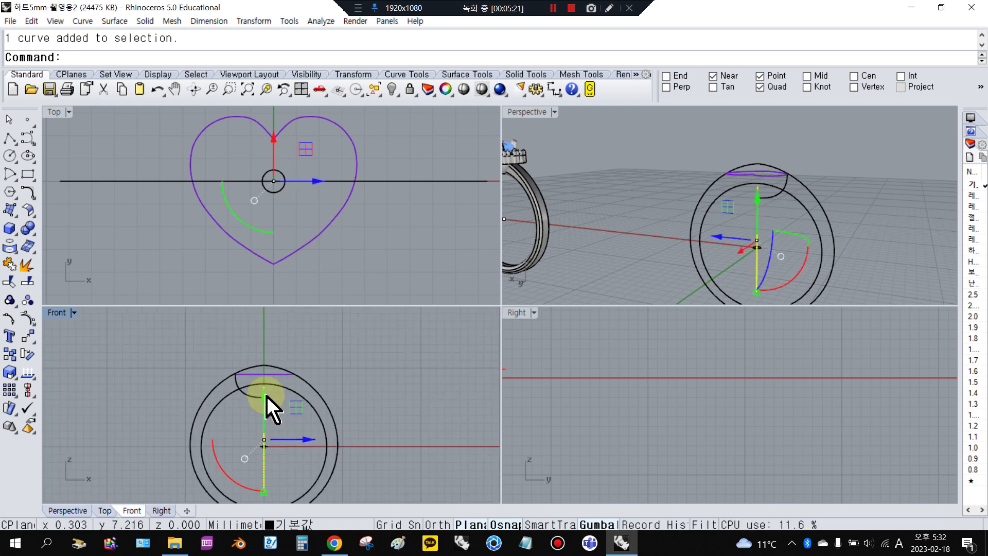
{"action": "left_click_drag", "start_coordinate": [265, 398], "coordinate": [268, 341]}
{"action": "right_click", "coordinate": [352, 343]}
{"action": "left_click", "coordinate": [277, 384]}
{"action": "scroll", "coordinate": [231, 383], "scroll_direction": "up", "scroll_amount": 2}
{"action": "left_click", "coordinate": [230, 384]}
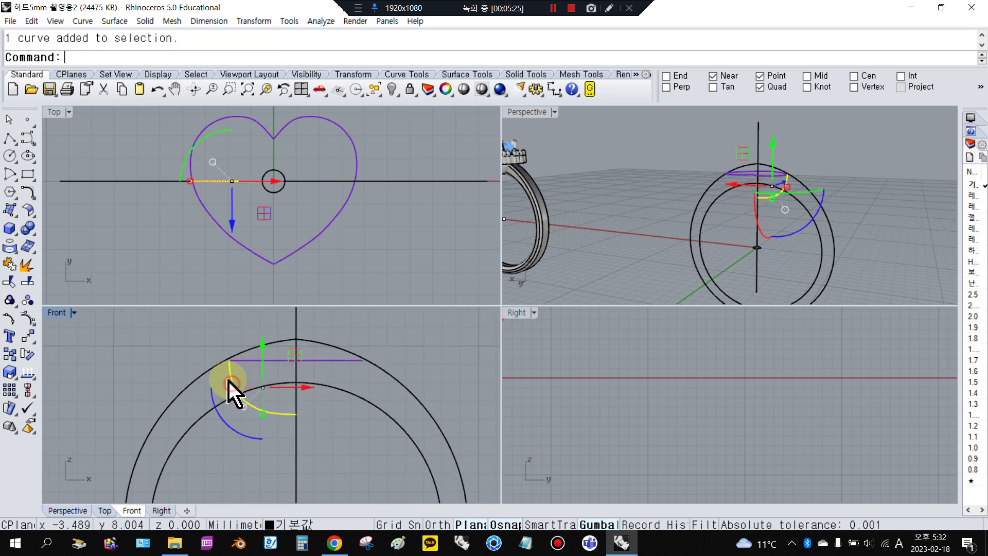
{"action": "left_click", "coordinate": [331, 415]}
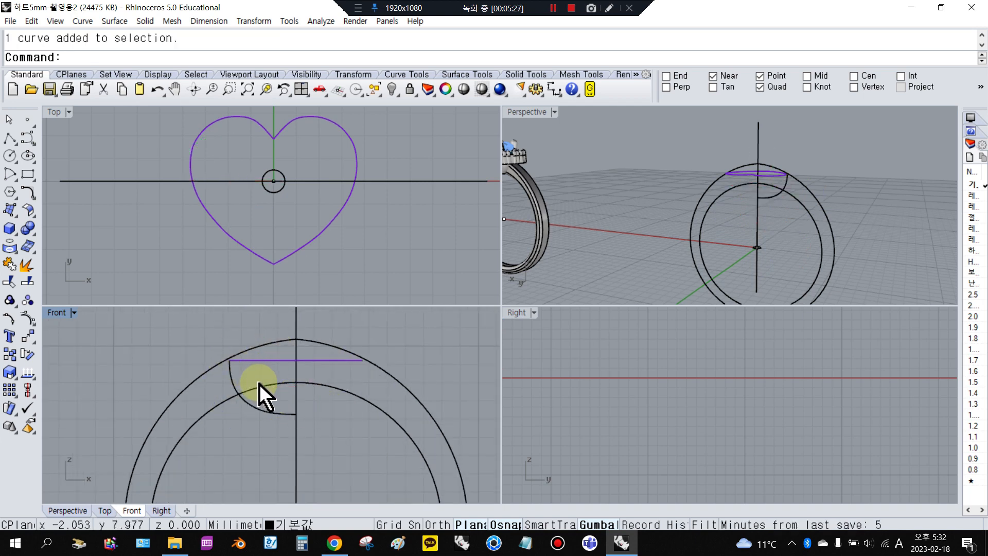
- Draw a trial degree-3 bowl-shaped curve from the centre line in the Front view, and delete it
{"action": "left_click", "coordinate": [29, 140]}
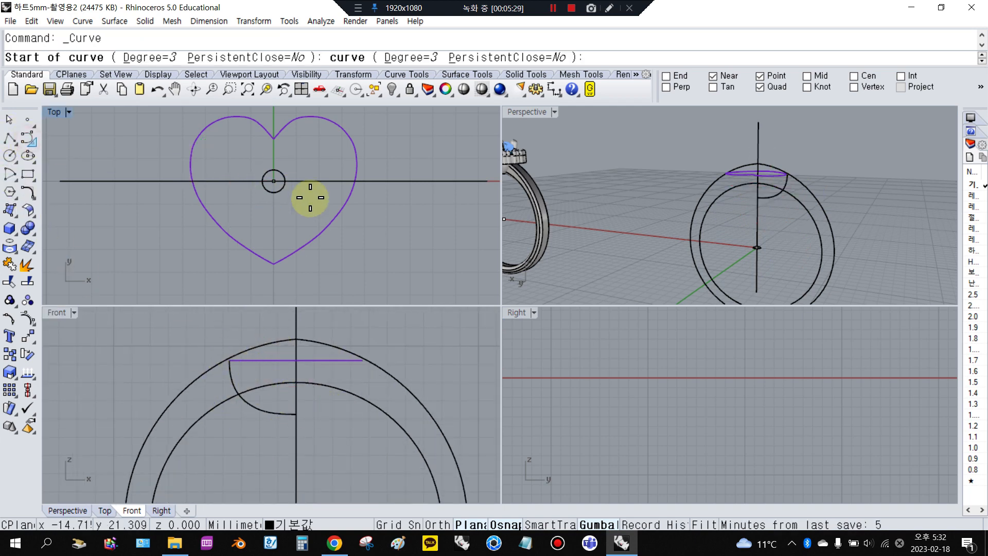
{"action": "scroll", "coordinate": [295, 424], "scroll_direction": "up", "scroll_amount": 2}
{"action": "scroll", "coordinate": [295, 424], "scroll_direction": "down", "scroll_amount": 2}
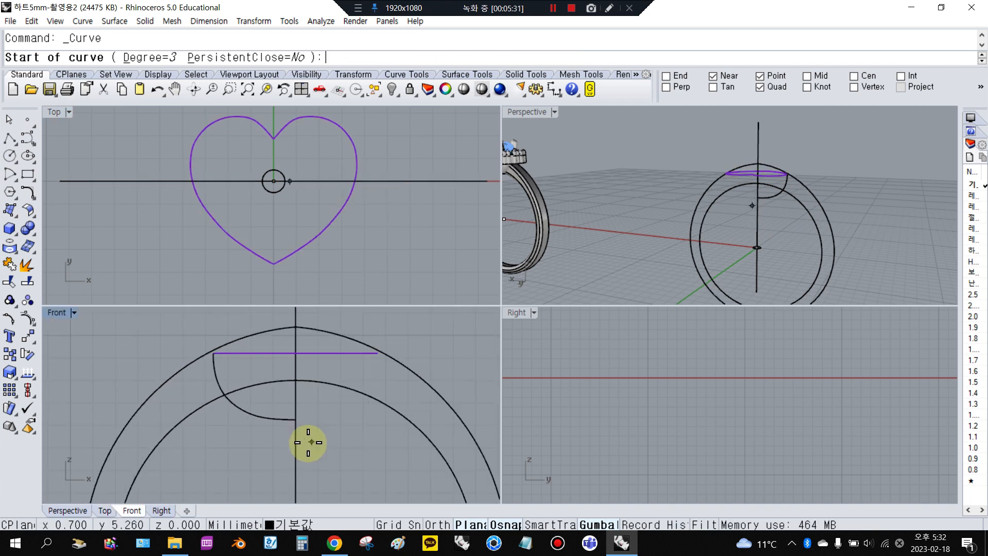
{"action": "left_click", "coordinate": [296, 450]}
{"action": "left_click", "coordinate": [337, 450]}
{"action": "left_click", "coordinate": [371, 431]}
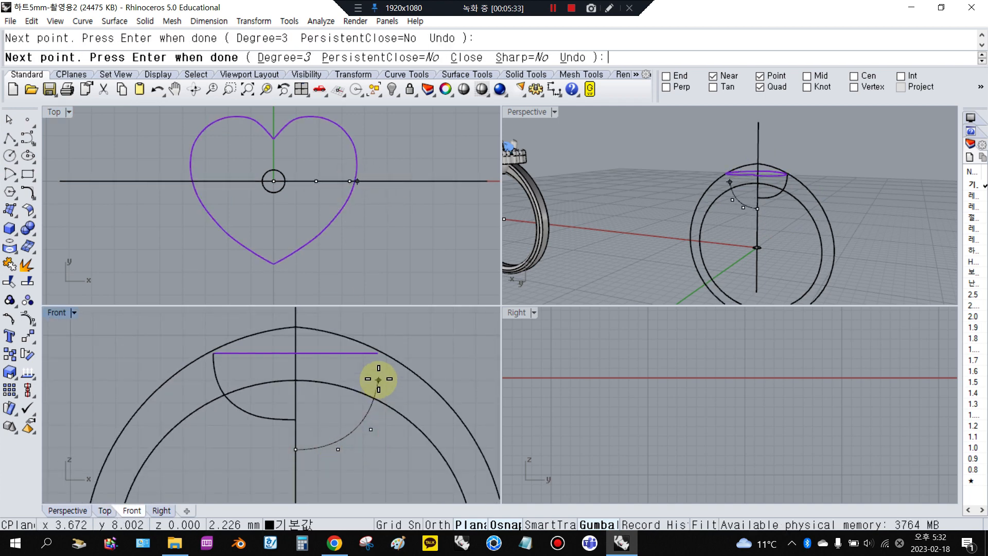
{"action": "scroll", "coordinate": [380, 378], "scroll_direction": "up", "scroll_amount": 1}
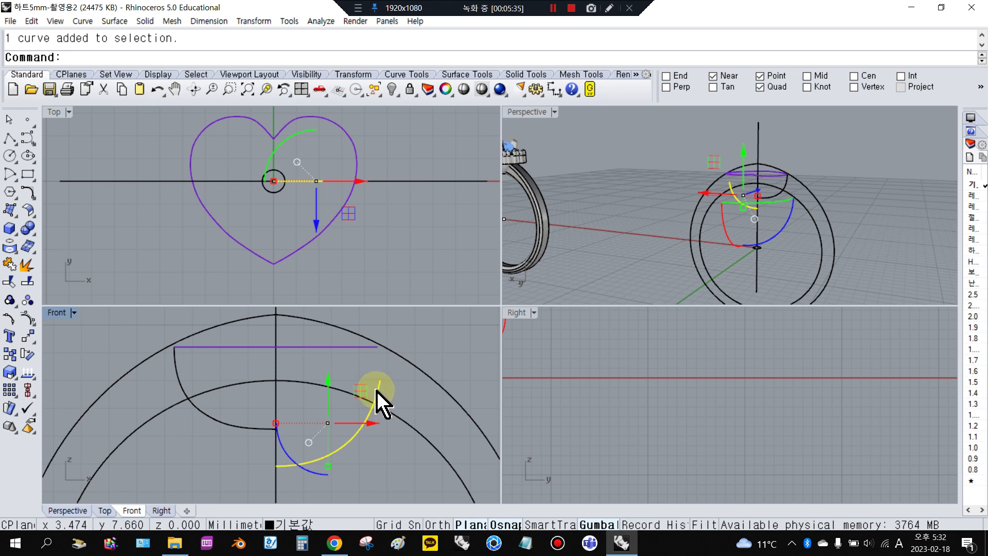
{"action": "key", "text": "Delete"}
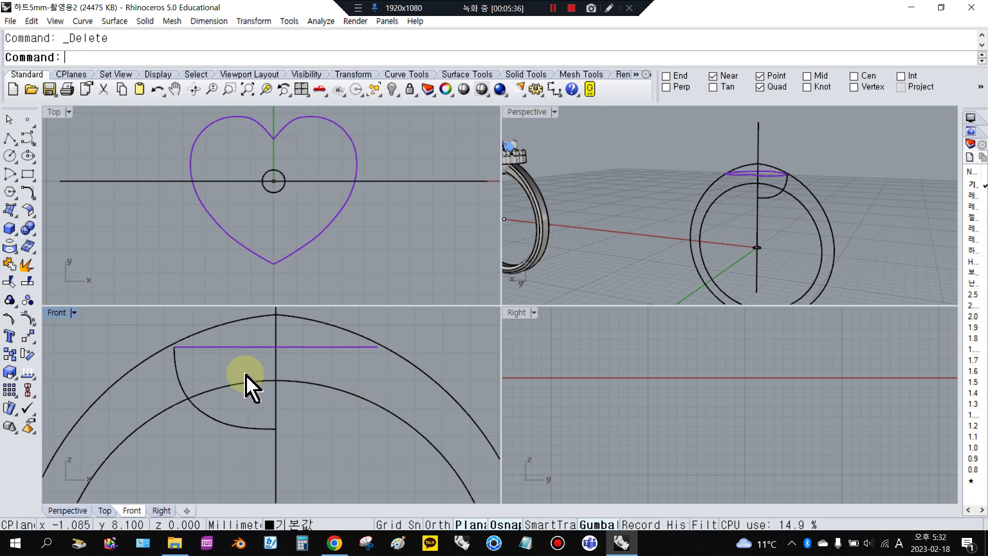
- Rail-revolve the profile arc along the purple heart curve about the vertical centre line to form a heart-shaped bowl
{"action": "left_click", "coordinate": [6, 211]}
{"action": "left_click_drag", "start_coordinate": [37, 208], "coordinate": [66, 189]}
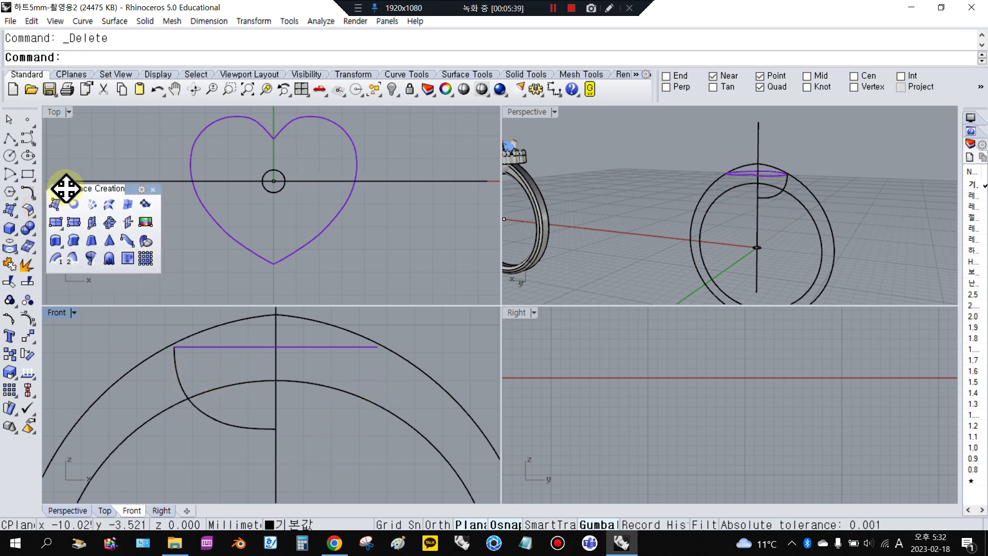
{"action": "right_click", "coordinate": [92, 262]}
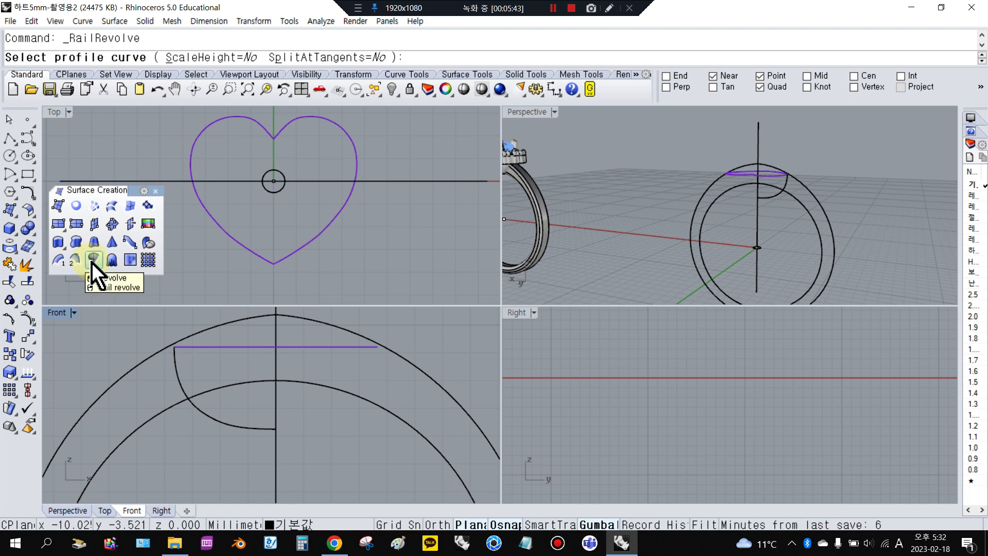
{"action": "left_click", "coordinate": [177, 380]}
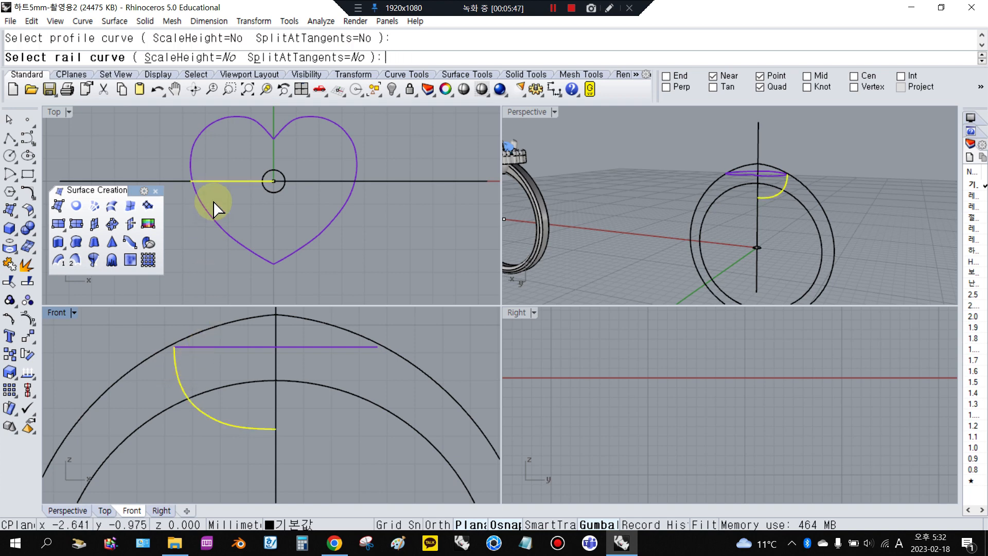
{"action": "left_click", "coordinate": [211, 218]}
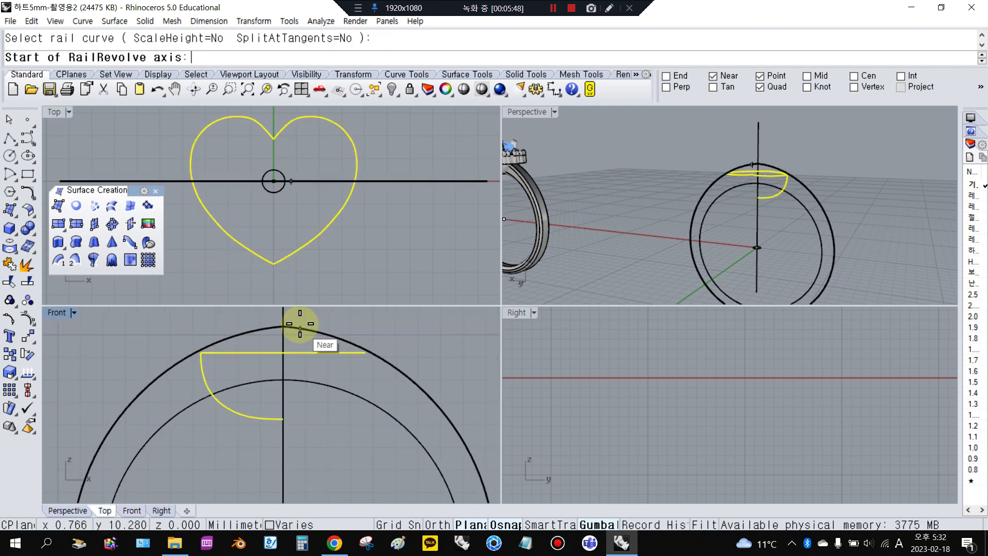
{"action": "left_click", "coordinate": [281, 427]}
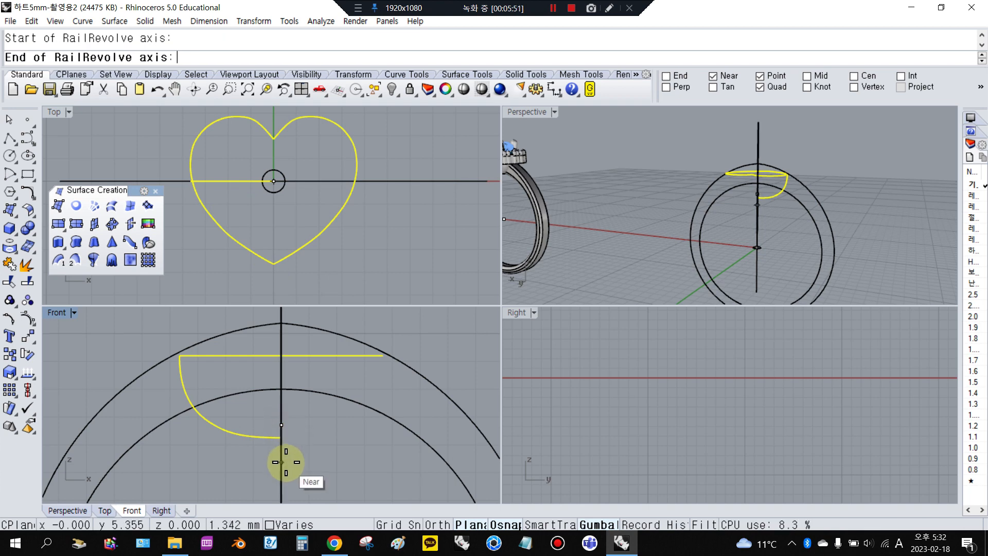
{"action": "left_click", "coordinate": [283, 464]}
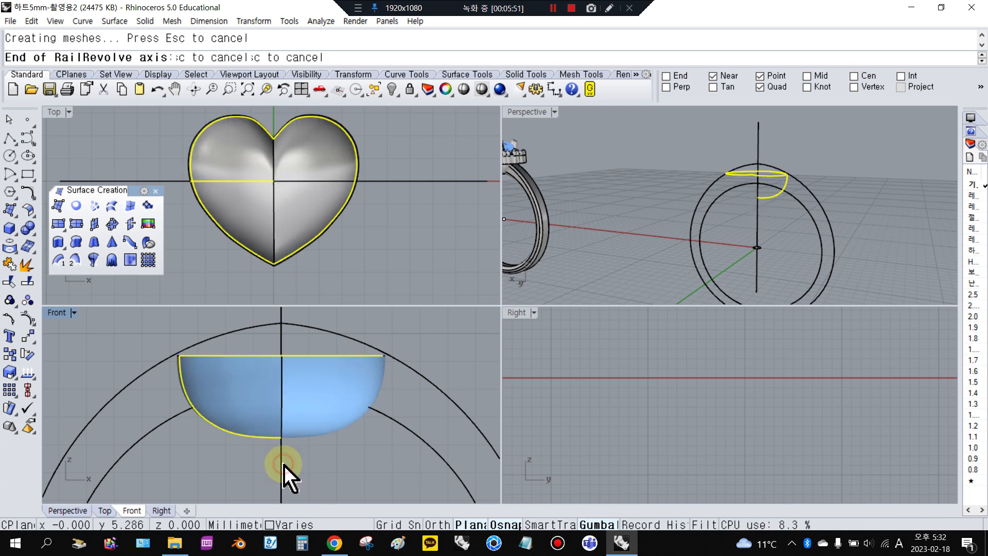
{"action": "left_click", "coordinate": [314, 433]}
{"action": "key", "text": "Escape"}
- Cap the open top of the heart-shaped bowl to make it a closed solid
{"action": "right_click_drag", "start_coordinate": [783, 204], "coordinate": [736, 185]}
{"action": "left_click", "coordinate": [719, 212]}
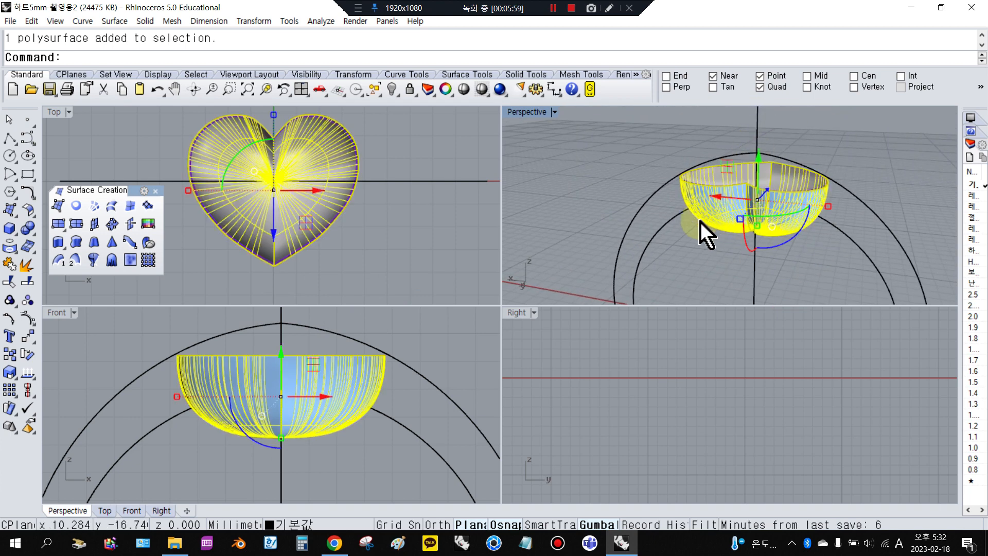
{"action": "type", "text": "Cap"}
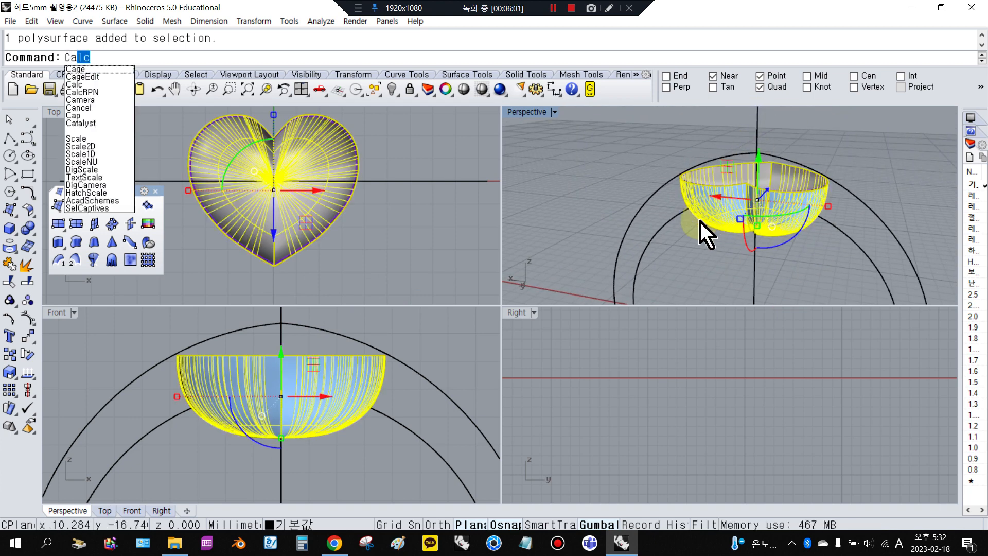
{"action": "key", "text": "Return"}
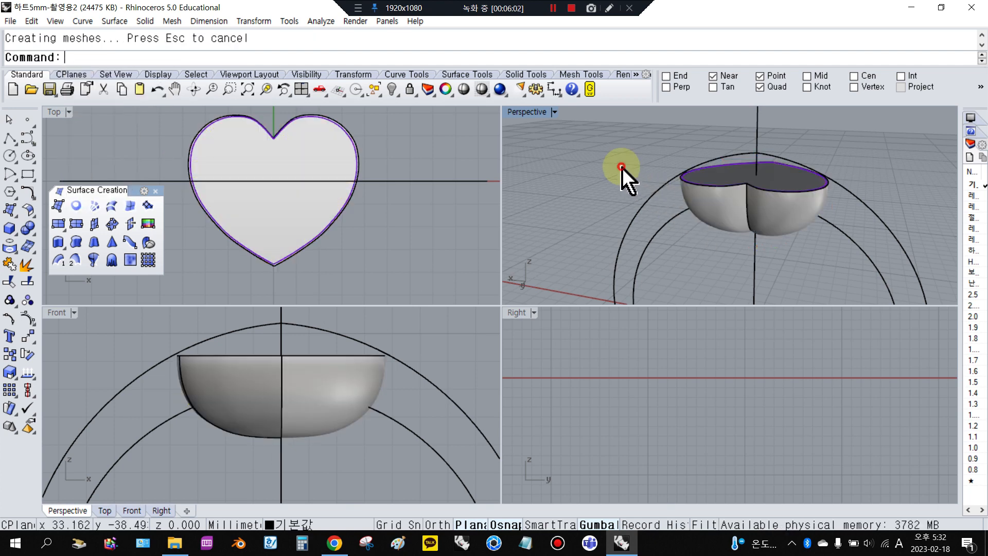
{"action": "right_click_drag", "start_coordinate": [762, 221], "coordinate": [777, 242]}
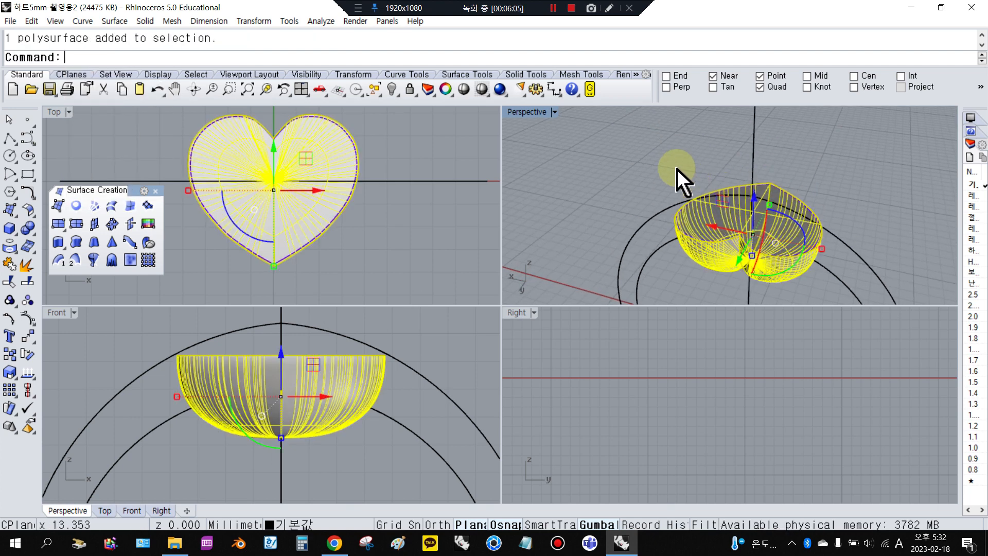
{"action": "left_click_drag", "start_coordinate": [674, 172], "coordinate": [629, 155]}
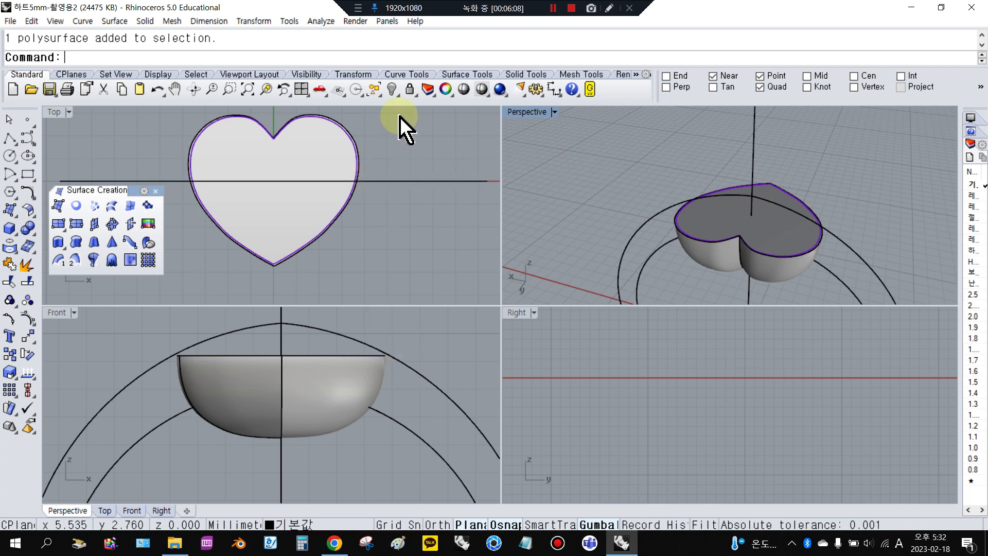
- Show all hidden objects and examine the heart-shaped bowl against the band from below
{"action": "left_click", "coordinate": [390, 89]}
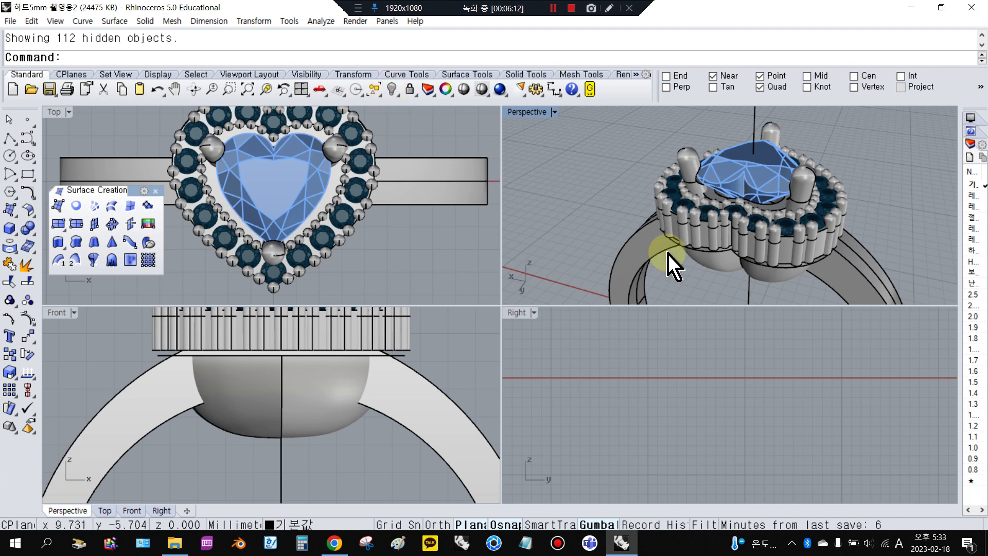
{"action": "right_click_drag", "start_coordinate": [666, 264], "coordinate": [728, 172]}
{"action": "scroll", "coordinate": [780, 154], "scroll_direction": "up", "scroll_amount": 3}
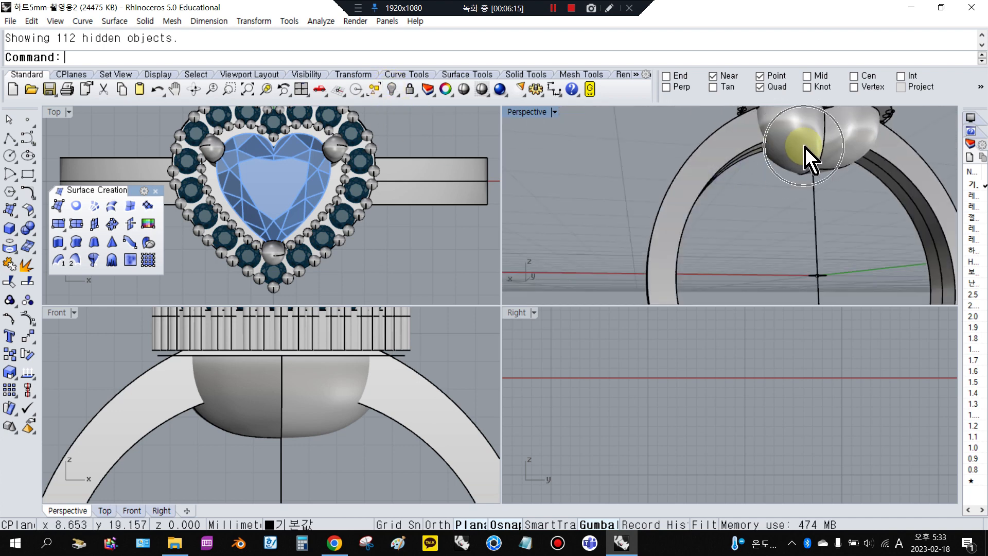
- Move the heart-shaped bowl slightly upward in the Front view so its top overlaps the underside of the halo setting
{"action": "scroll", "coordinate": [811, 160], "scroll_direction": "down", "scroll_amount": 5}
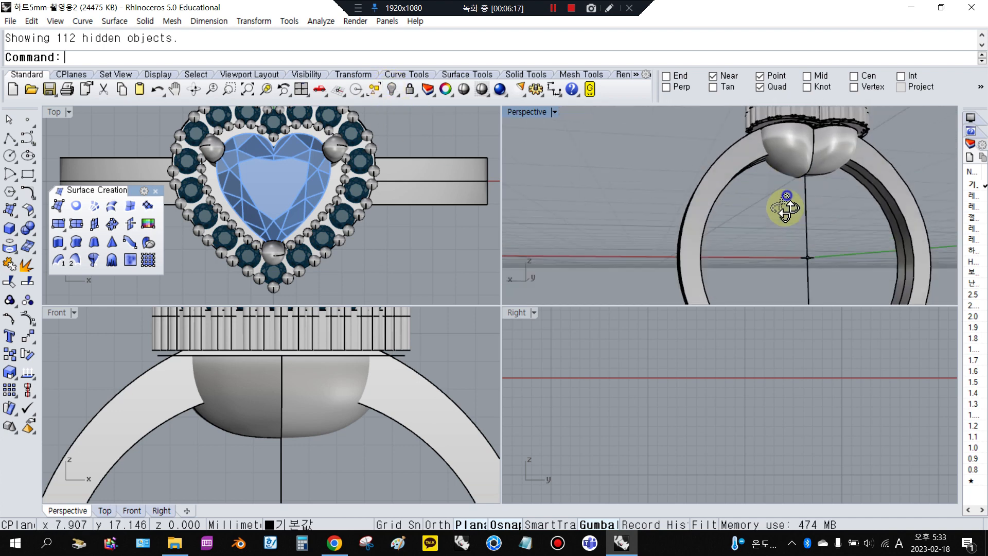
{"action": "right_click_drag", "start_coordinate": [784, 210], "coordinate": [805, 182]}
{"action": "scroll", "coordinate": [801, 179], "scroll_direction": "up", "scroll_amount": 2}
{"action": "left_click", "coordinate": [795, 177]}
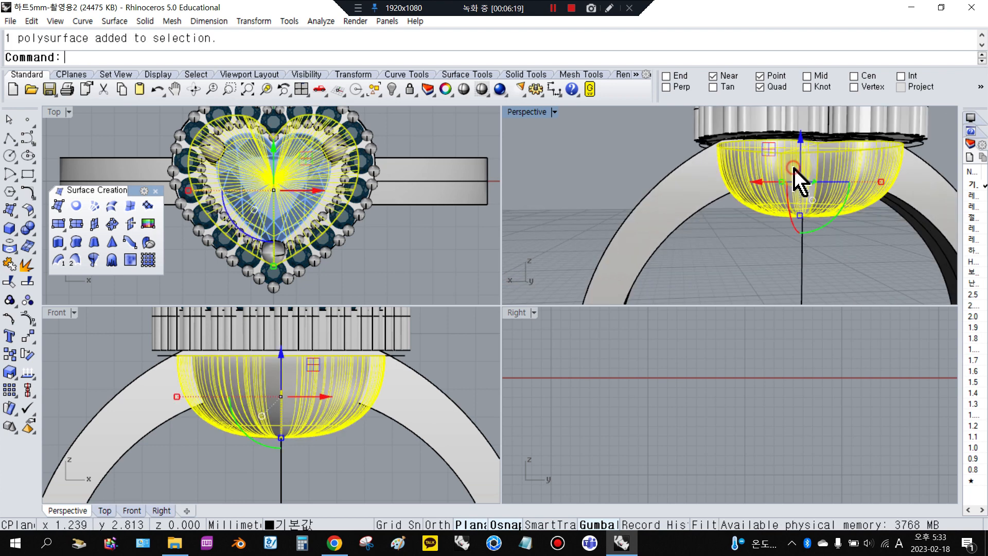
{"action": "scroll", "coordinate": [741, 165], "scroll_direction": "up", "scroll_amount": 2}
{"action": "scroll", "coordinate": [329, 334], "scroll_direction": "up", "scroll_amount": 1}
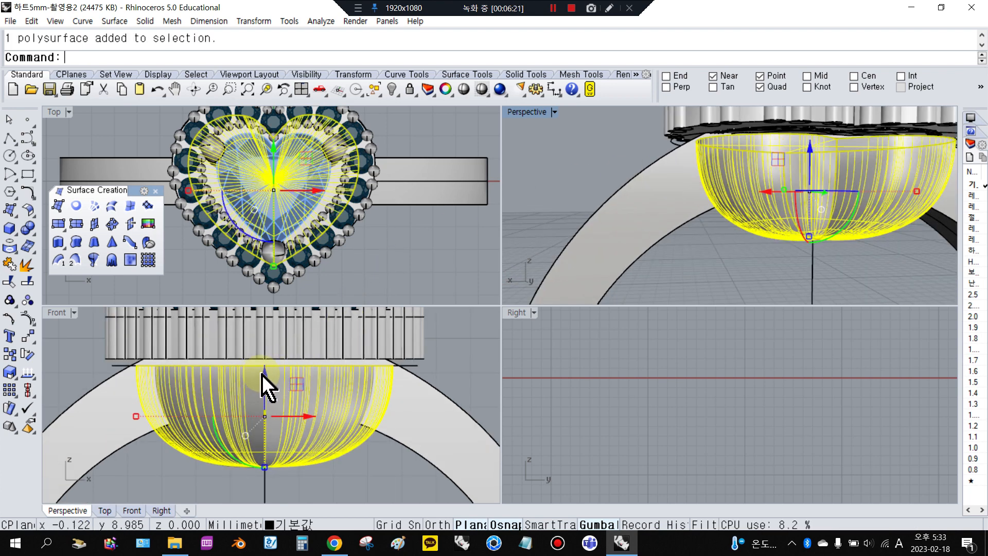
{"action": "left_click_drag", "start_coordinate": [264, 387], "coordinate": [211, 360]}
{"action": "scroll", "coordinate": [144, 361], "scroll_direction": "up", "scroll_amount": 3}
{"action": "scroll", "coordinate": [144, 354], "scroll_direction": "down", "scroll_amount": 3}
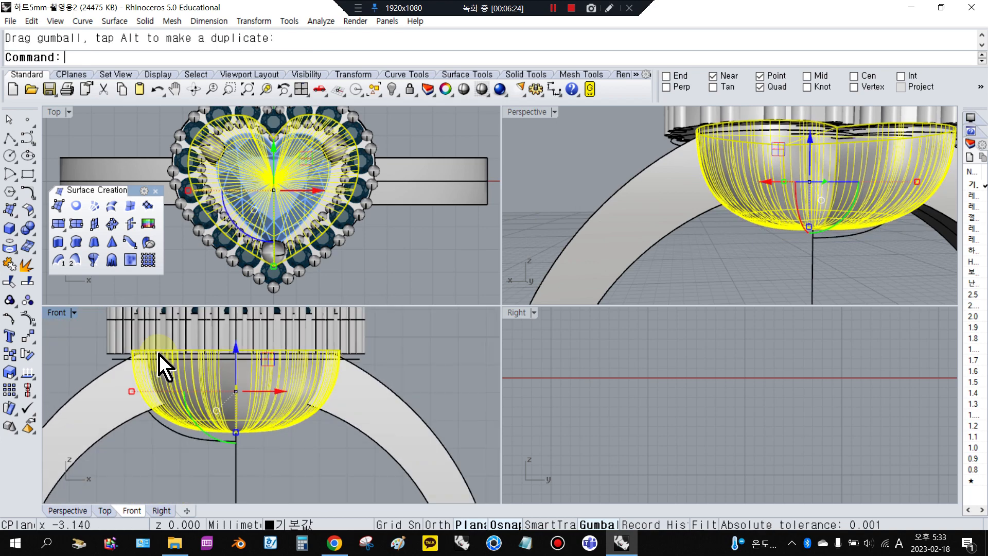
{"action": "left_click", "coordinate": [400, 378]}
{"action": "right_click_drag", "start_coordinate": [602, 253], "coordinate": [819, 118]}
{"action": "left_click_drag", "start_coordinate": [819, 119], "coordinate": [816, 187]}
{"action": "key", "text": "Escape"}
{"action": "left_click", "coordinate": [287, 370]}
{"action": "scroll", "coordinate": [390, 355], "scroll_direction": "up", "scroll_amount": 5}
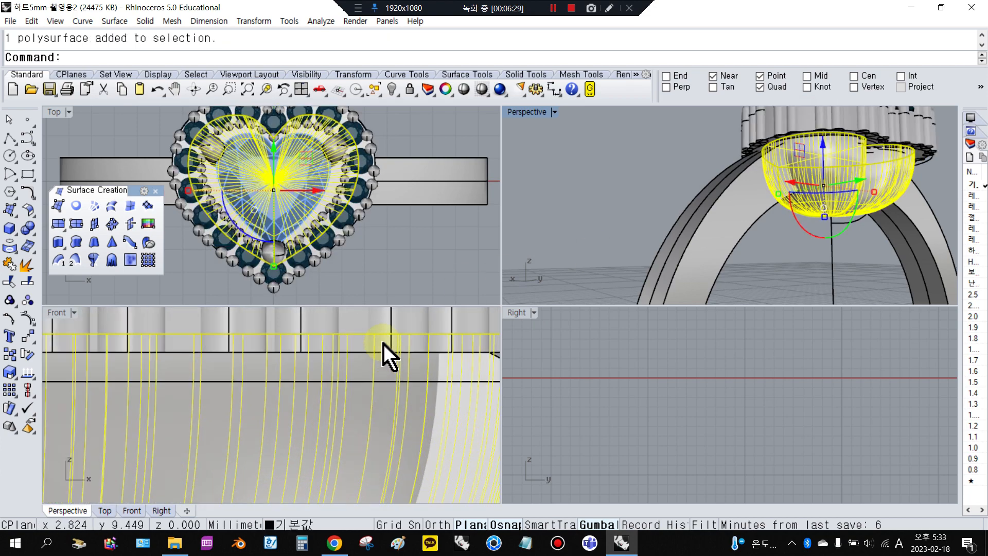
{"action": "left_click", "coordinate": [640, 269]}
- Extrude the band's inner circle as a solid to both sides, about 3.8 mm each way, so it spans the bowl
{"action": "right_click_drag", "start_coordinate": [639, 270], "coordinate": [664, 147]}
{"action": "left_click", "coordinate": [665, 140]}
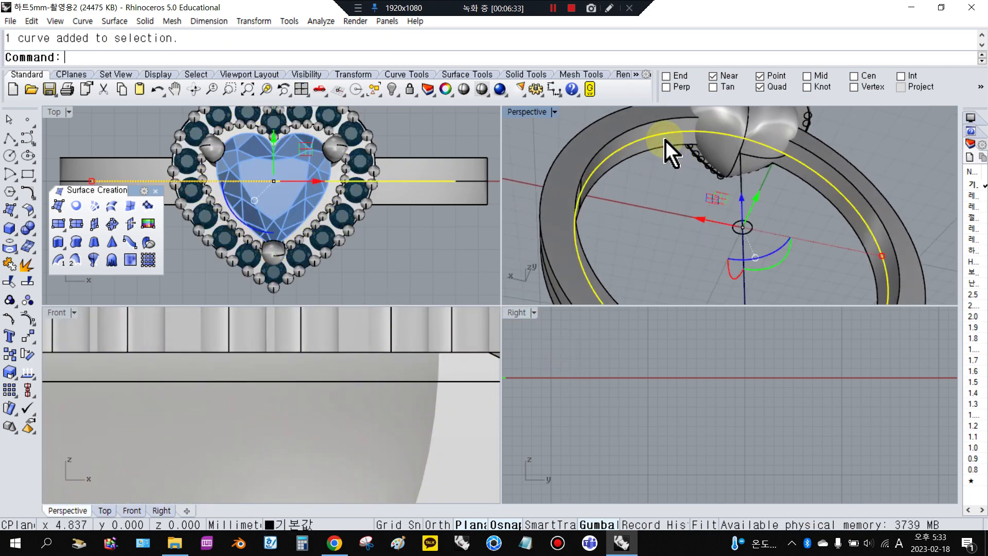
{"action": "left_click", "coordinate": [13, 223]}
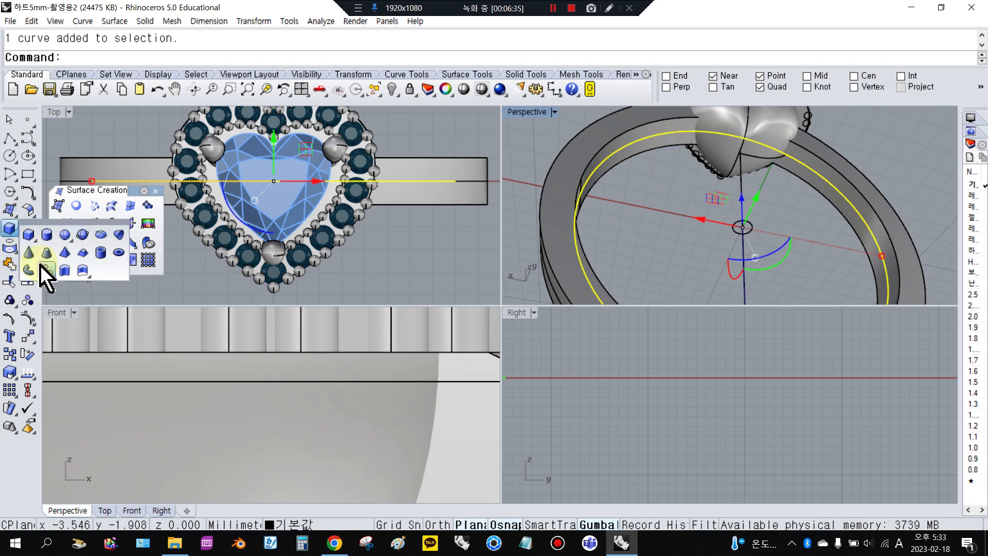
{"action": "left_click", "coordinate": [62, 270]}
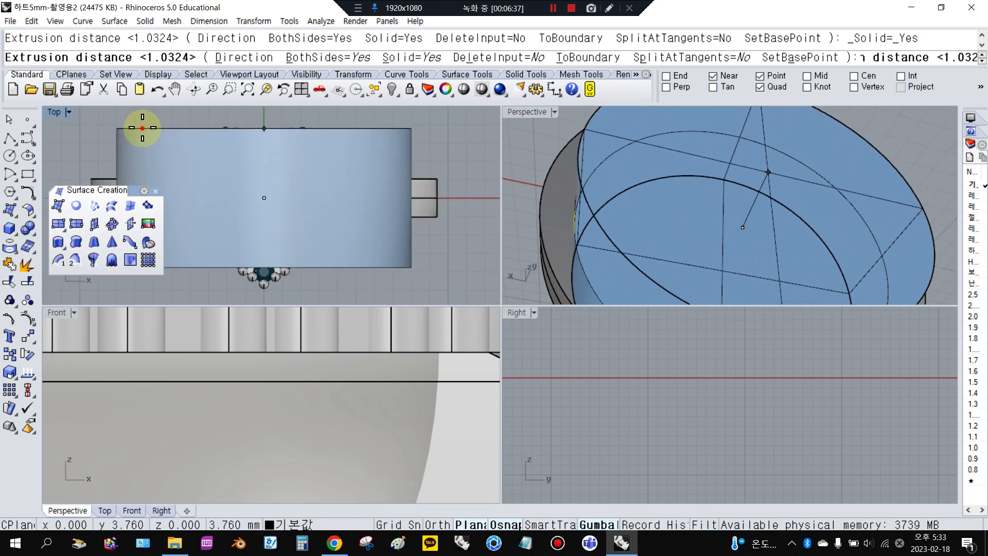
{"action": "left_click", "coordinate": [125, 135]}
{"action": "scroll", "coordinate": [613, 165], "scroll_direction": "down", "scroll_amount": 5}
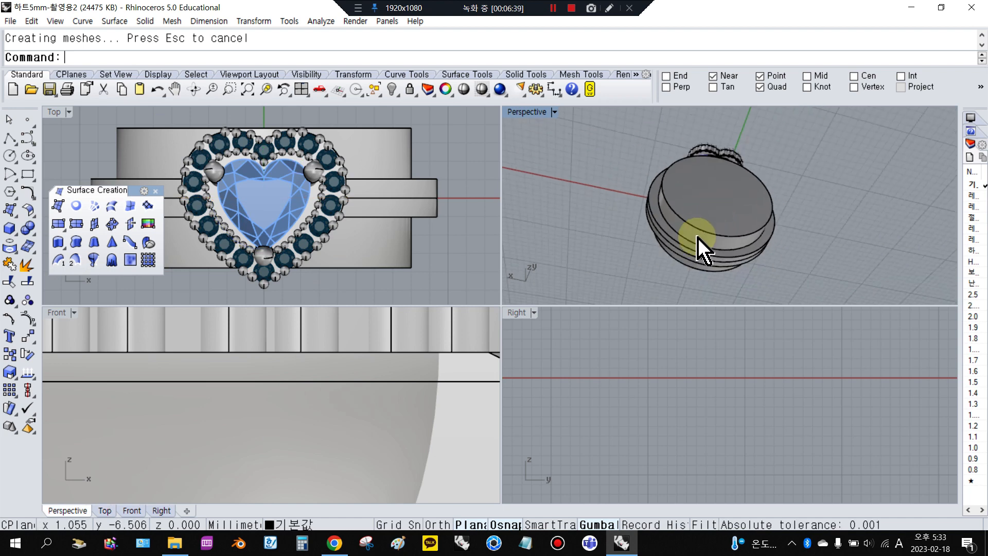
- Boolean-subtract the finger-hole cylinder from the heart-shaped bowl to trim its underside to the band's inner curve
{"action": "scroll", "coordinate": [721, 175], "scroll_direction": "up", "scroll_amount": 3}
{"action": "scroll", "coordinate": [721, 175], "scroll_direction": "up", "scroll_amount": 4}
{"action": "left_click", "coordinate": [678, 206]}
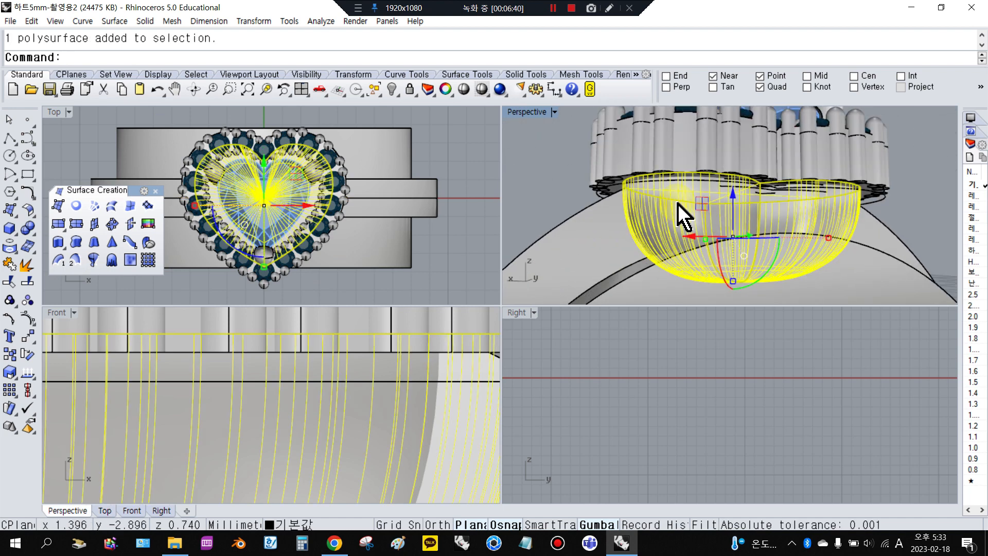
{"action": "left_click", "coordinate": [27, 233]}
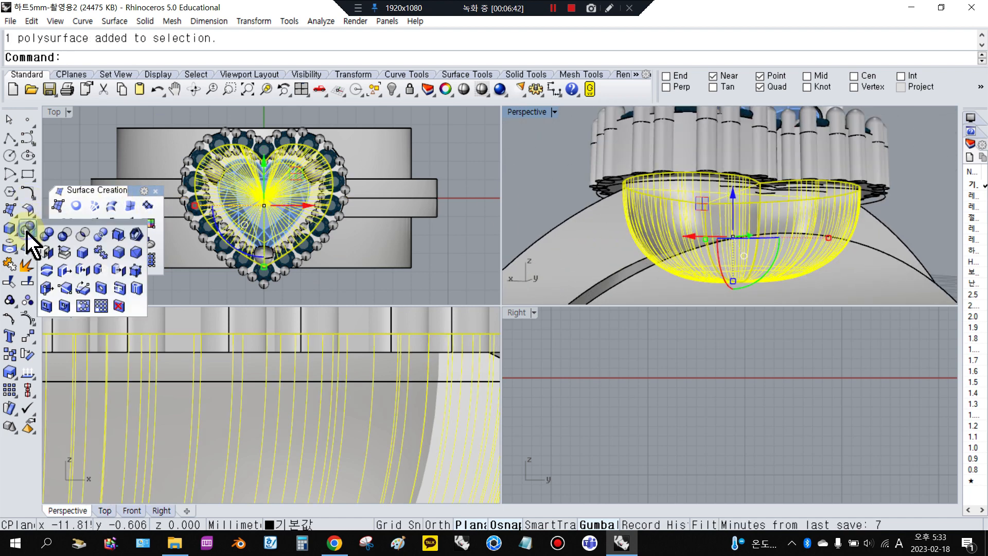
{"action": "left_click", "coordinate": [66, 236]}
{"action": "scroll", "coordinate": [718, 234], "scroll_direction": "down", "scroll_amount": 5}
{"action": "left_click", "coordinate": [701, 242]}
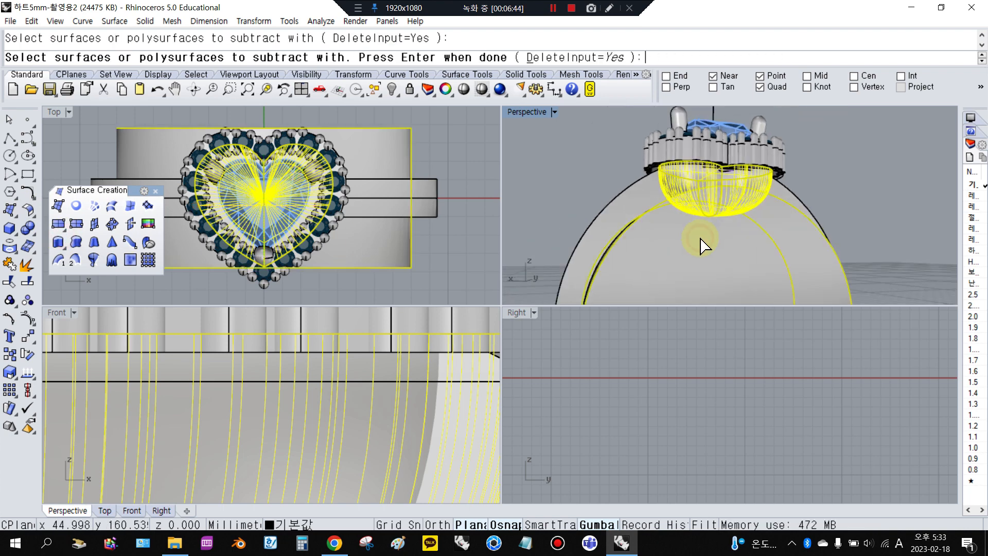
{"action": "key", "text": "Return"}
{"action": "right_click_drag", "start_coordinate": [702, 250], "coordinate": [718, 178]}
{"action": "scroll", "coordinate": [700, 175], "scroll_direction": "up", "scroll_amount": 5}
- Ungroup the heart halo setting with its stones and prongs
{"action": "key", "text": "ctrl+a"}
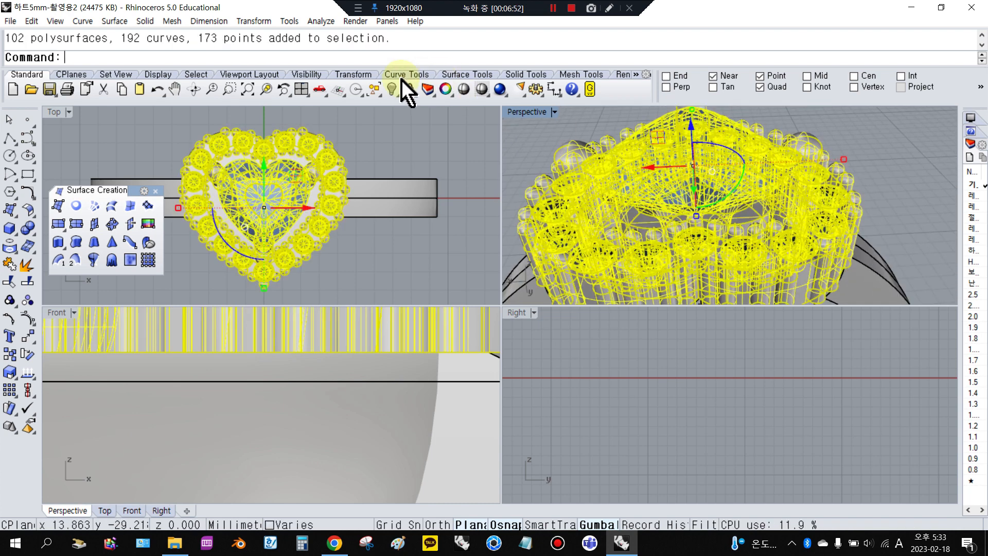
{"action": "left_click", "coordinate": [557, 133]}
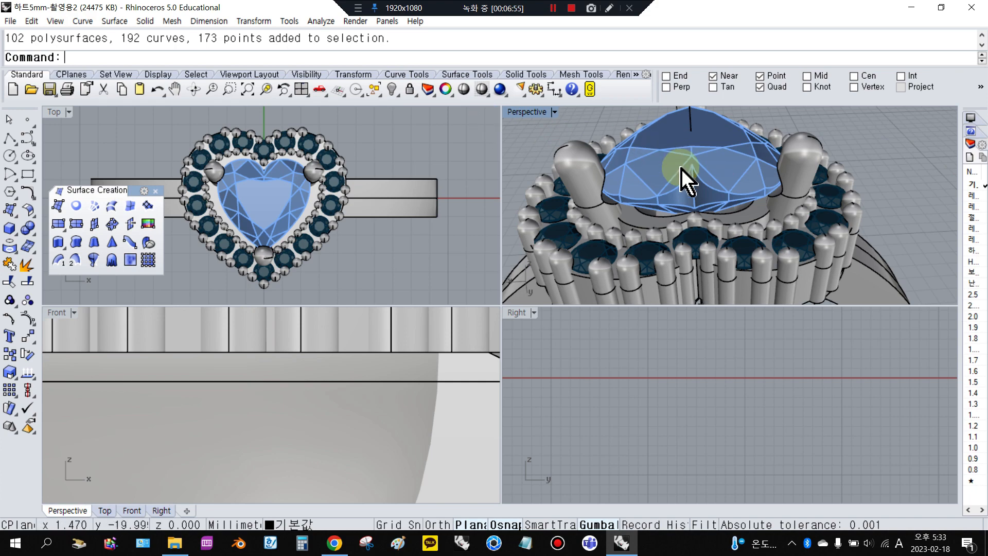
{"action": "key", "text": "ctrl+a"}
{"action": "left_click", "coordinate": [28, 303]}
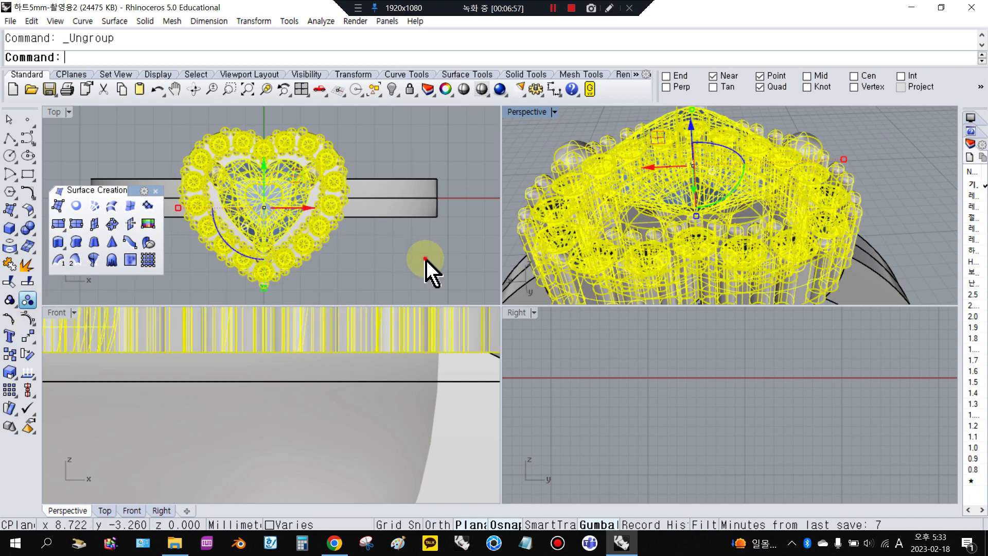
{"action": "key", "text": "Escape"}
- Hide the heart-shaped centre stone and inspect where the band passes through the inside of the setting
{"action": "left_click", "coordinate": [735, 181]}
{"action": "left_click", "coordinate": [391, 90]}
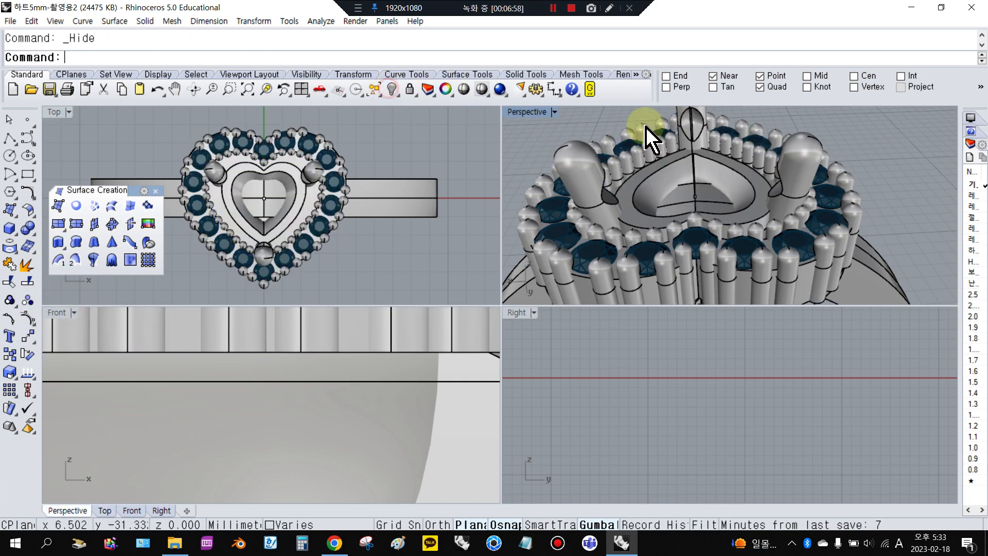
{"action": "right_click_drag", "start_coordinate": [651, 137], "coordinate": [705, 247]}
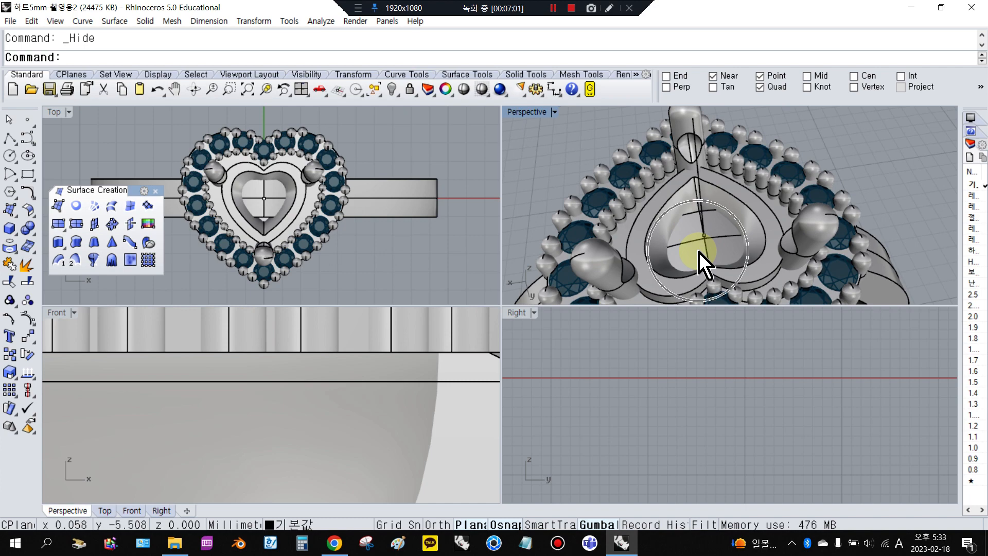
{"action": "right_click_drag", "start_coordinate": [690, 208], "coordinate": [747, 205]}
{"action": "scroll", "coordinate": [715, 221], "scroll_direction": "up", "scroll_amount": 5}
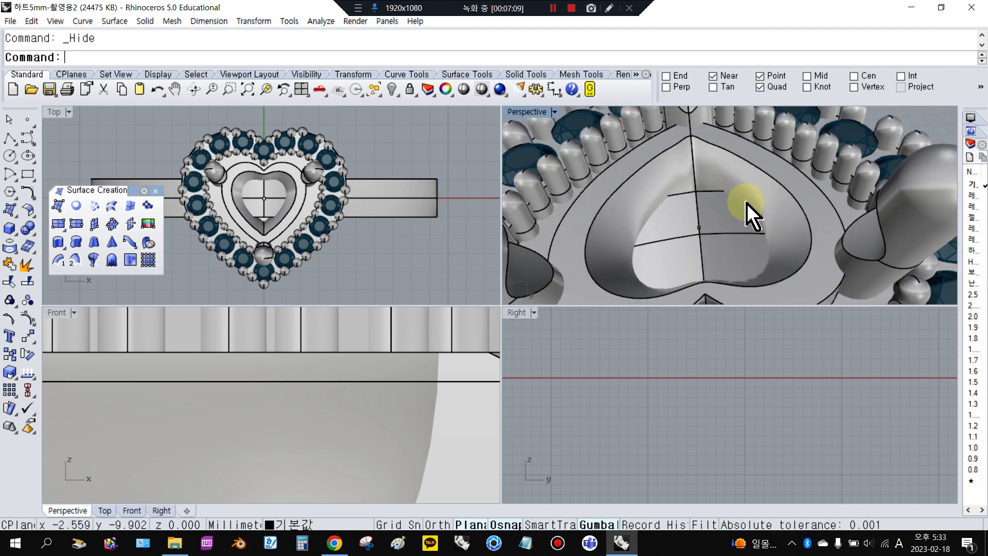
{"action": "left_click", "coordinate": [721, 224]}
{"action": "right_click_drag", "start_coordinate": [724, 214], "coordinate": [761, 196]}
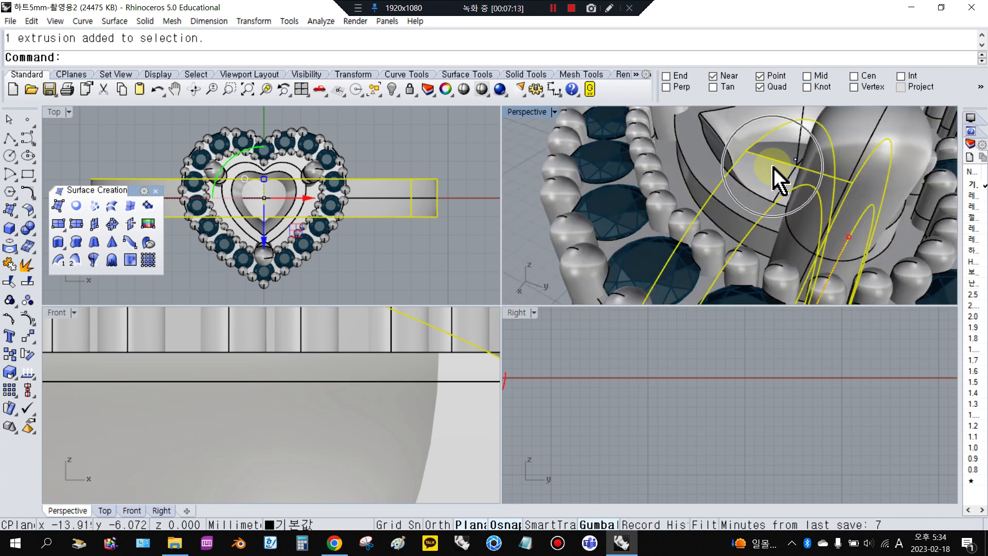
{"action": "left_click", "coordinate": [435, 258]}
- Switch the Front view to wireframe display and check the band's outline against the bowl and setting
{"action": "scroll", "coordinate": [391, 396], "scroll_direction": "down", "scroll_amount": 6}
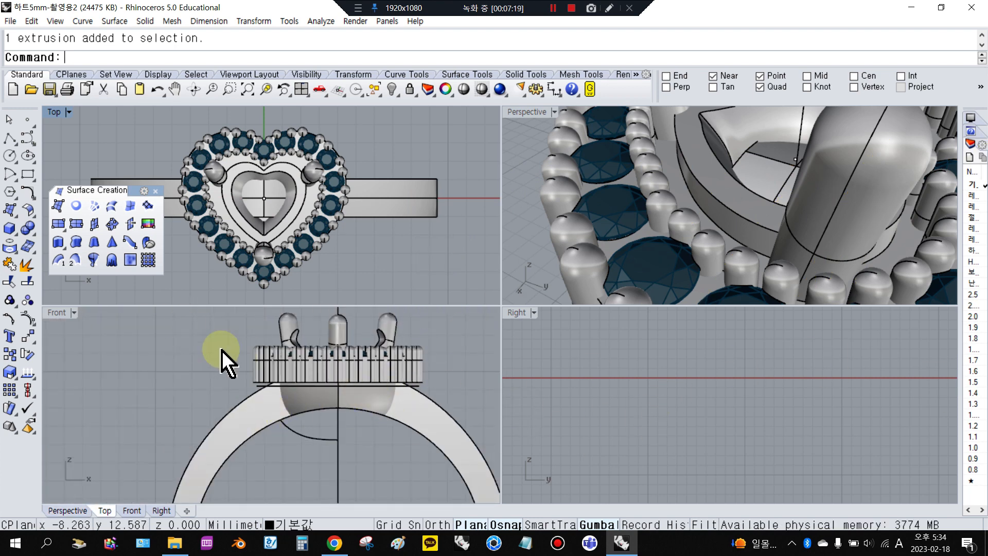
{"action": "right_click_drag", "start_coordinate": [221, 353], "coordinate": [287, 375]}
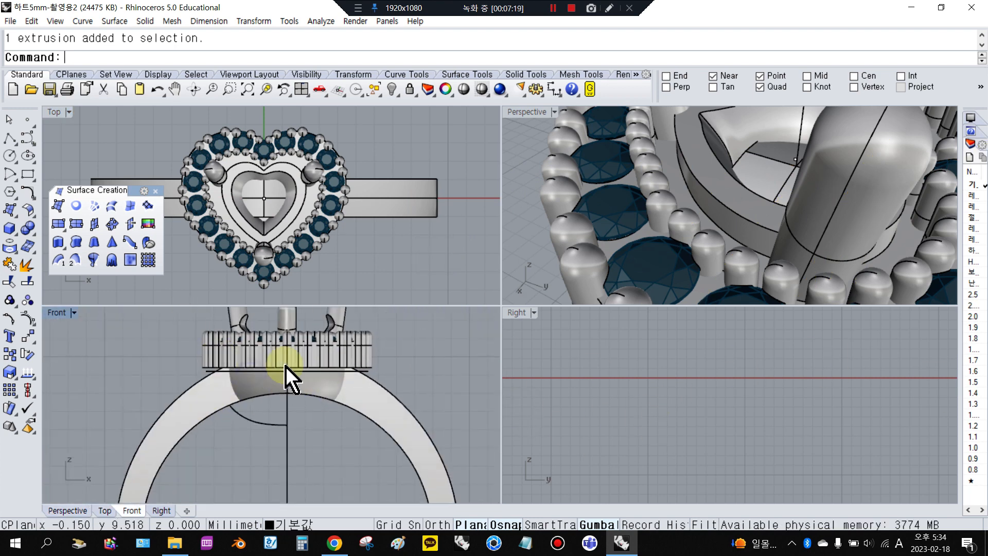
{"action": "left_click", "coordinate": [481, 90]}
{"action": "left_click", "coordinate": [208, 397]}
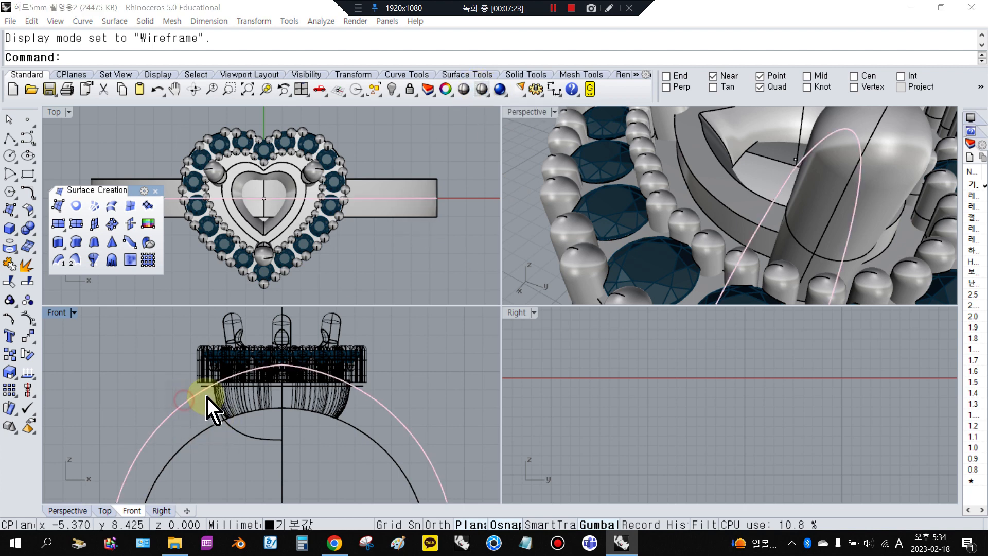
{"action": "left_click", "coordinate": [256, 446]}
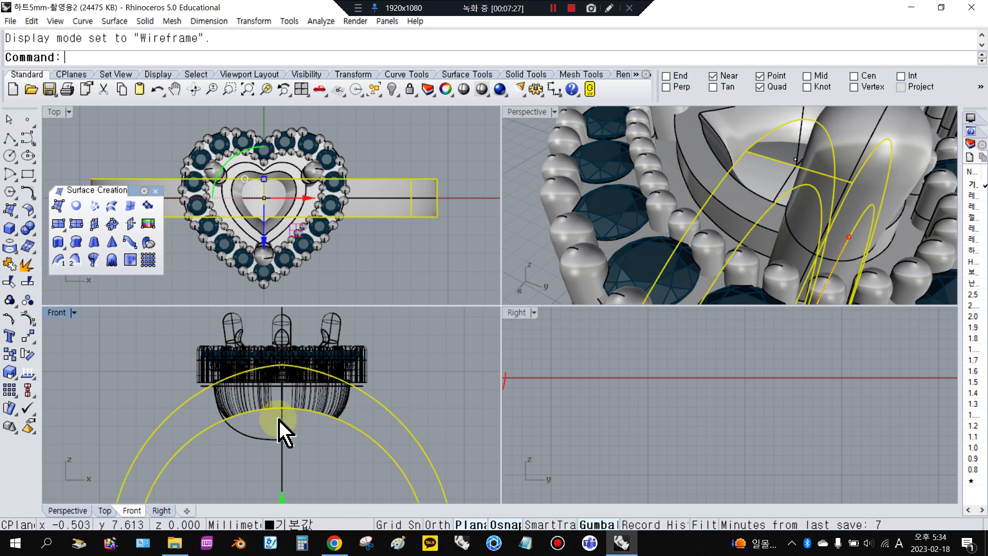
{"action": "left_click", "coordinate": [335, 461]}
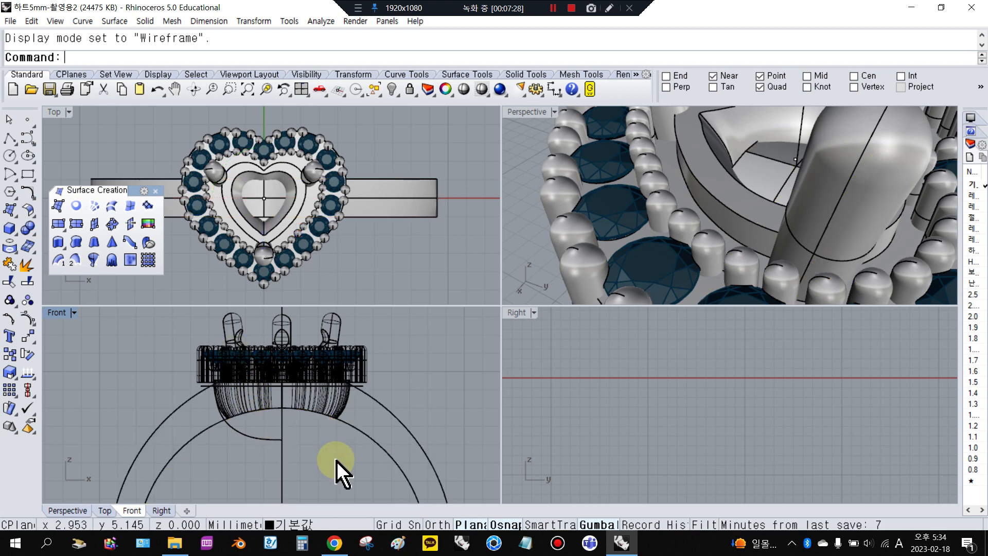
- Draw a diagonal line in the Front view from above the setting's left side down to the centre line below the band's inner edge
{"action": "left_click", "coordinate": [10, 138]}
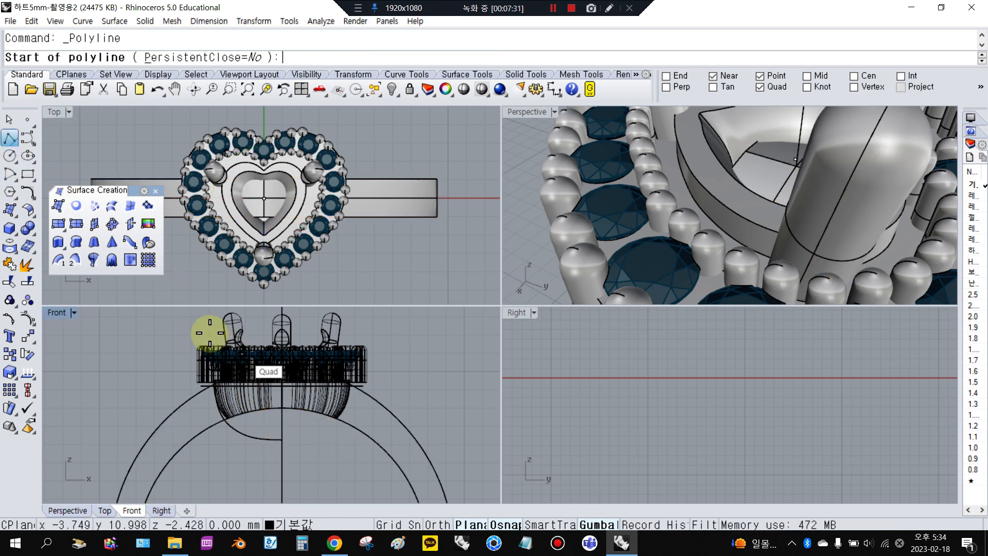
{"action": "scroll", "coordinate": [211, 332], "scroll_direction": "up", "scroll_amount": 1}
{"action": "left_click", "coordinate": [198, 320]}
{"action": "scroll", "coordinate": [285, 443], "scroll_direction": "up", "scroll_amount": 1}
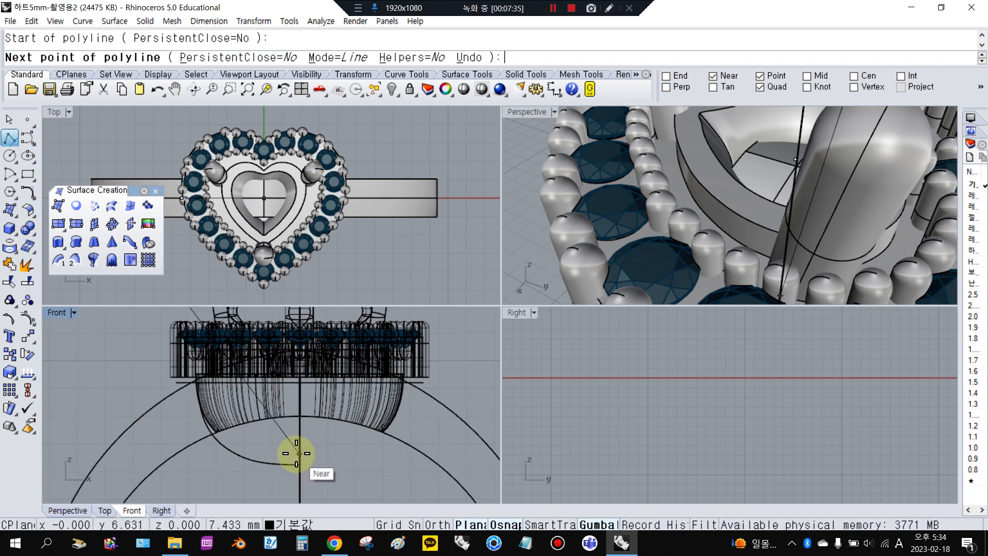
{"action": "left_click", "coordinate": [296, 453]}
{"action": "right_click", "coordinate": [289, 452]}
- Mirror the diagonal line about the vertical centre line and join both lines into a V
{"action": "left_click", "coordinate": [268, 412]}
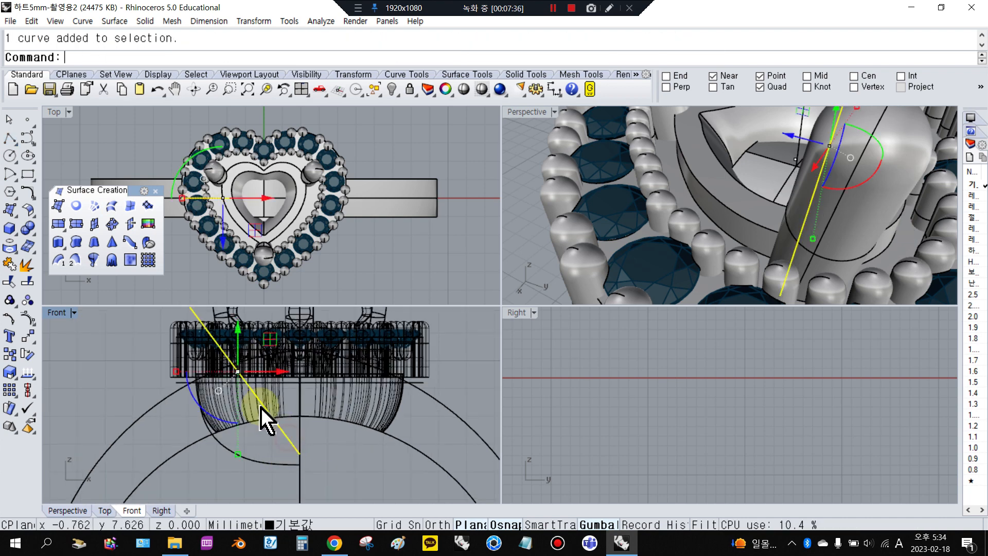
{"action": "left_click", "coordinate": [30, 346]}
{"action": "left_click", "coordinate": [149, 342]}
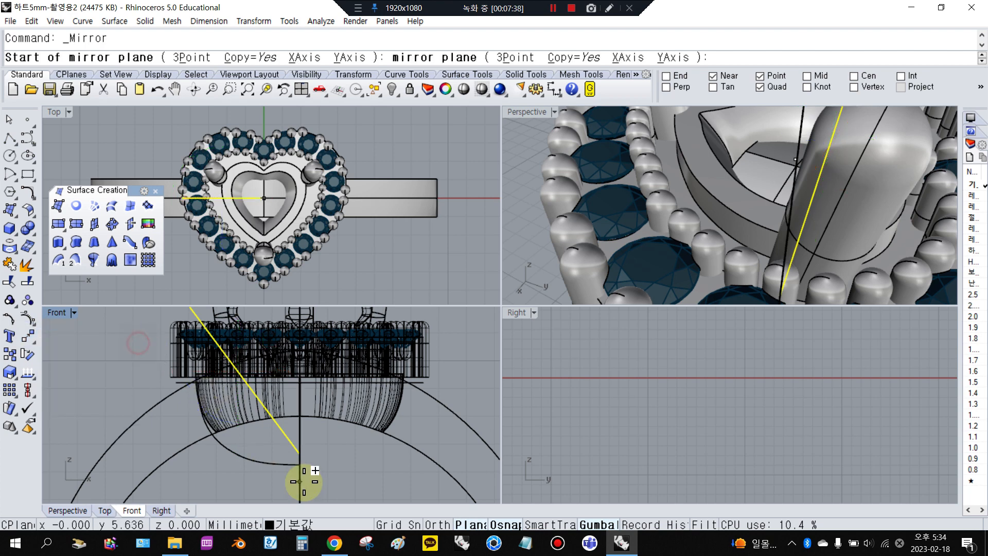
{"action": "left_click", "coordinate": [299, 439]}
{"action": "left_click", "coordinate": [299, 455]}
{"action": "left_click", "coordinate": [305, 449]}
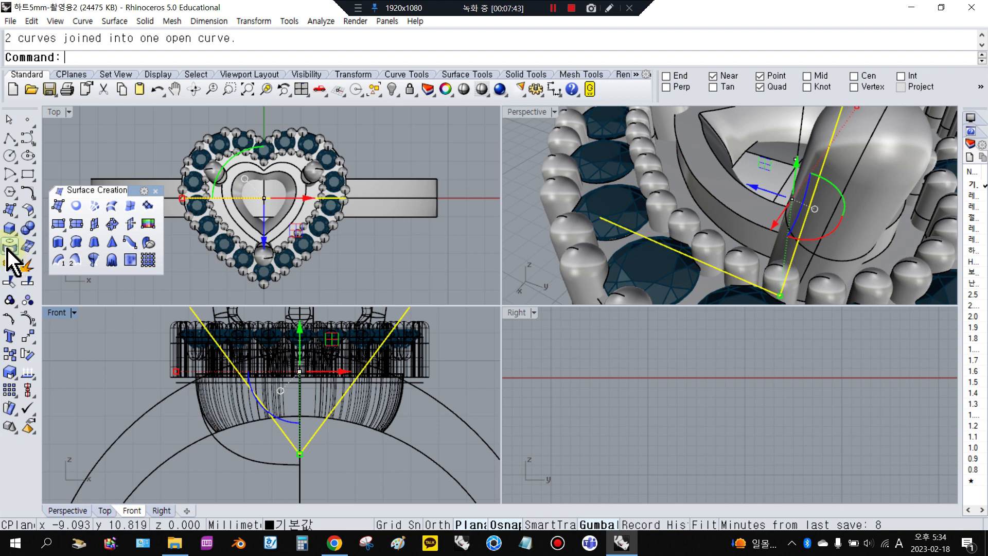
- Extrude the V curve straight to both sides as an open surface extending past the halo setting
{"action": "left_click", "coordinate": [9, 212]}
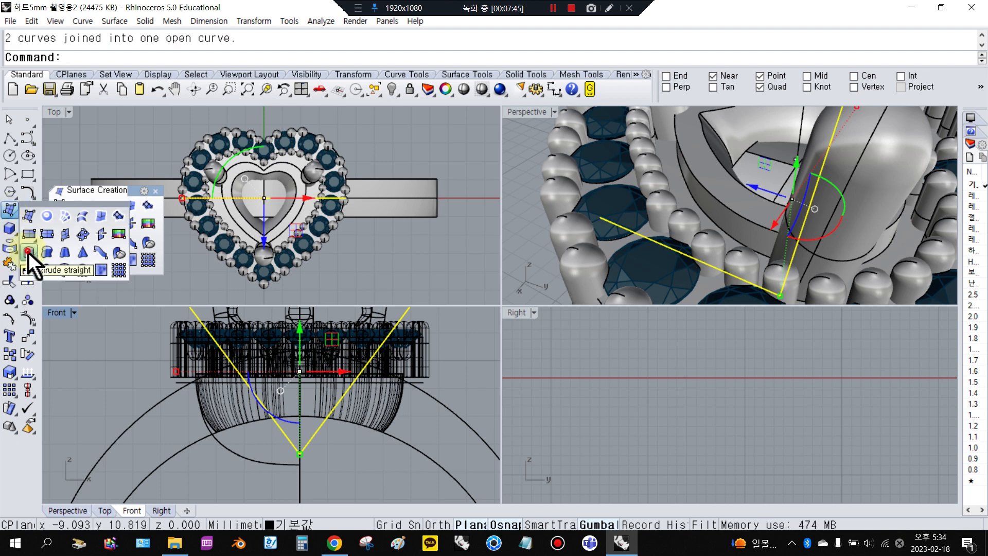
{"action": "left_click", "coordinate": [28, 252]}
{"action": "left_click", "coordinate": [319, 128]}
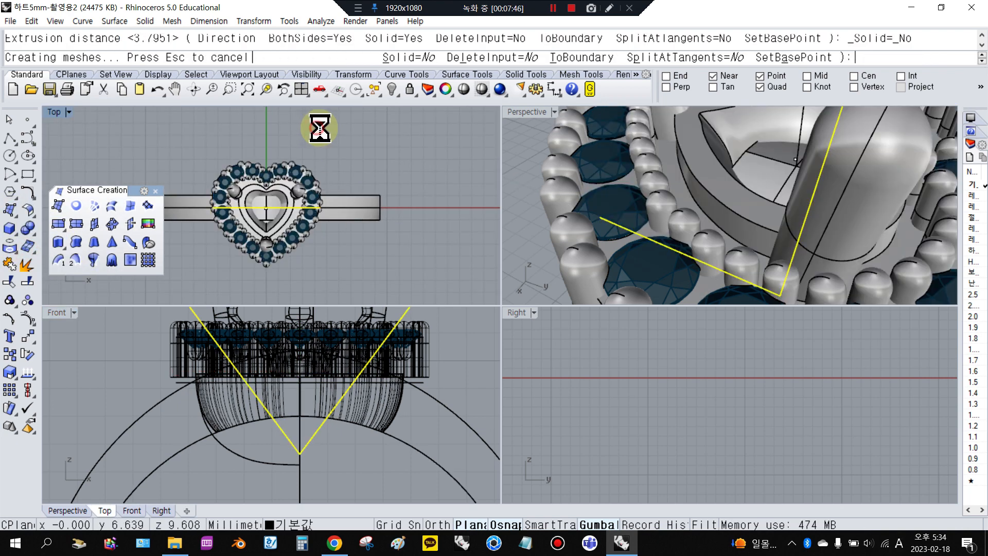
- Boolean-subtract the V-shaped surface from the band to remove the part inside the setting, and check the opening
{"action": "left_click", "coordinate": [364, 206]}
{"action": "scroll", "coordinate": [364, 204], "scroll_direction": "up", "scroll_amount": 3}
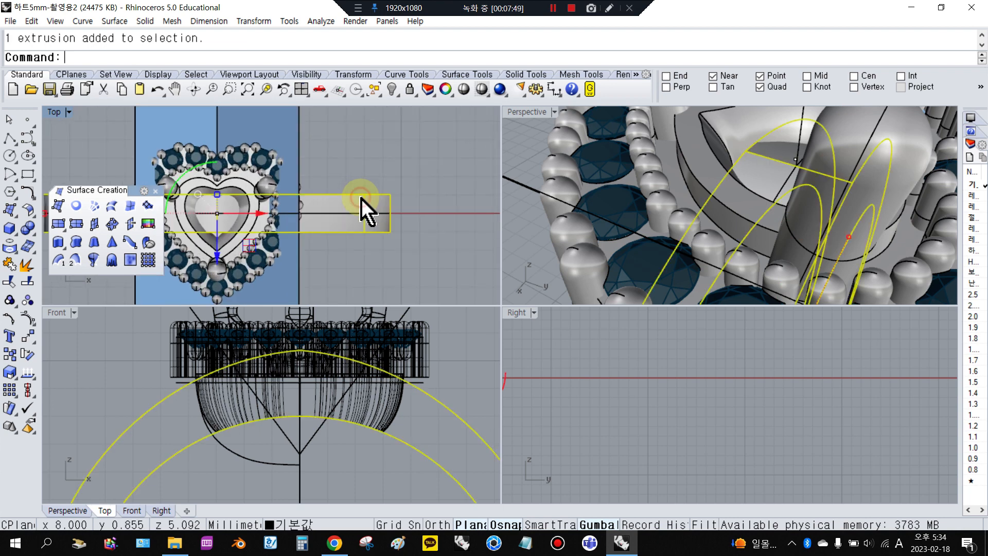
{"action": "left_click", "coordinate": [28, 229]}
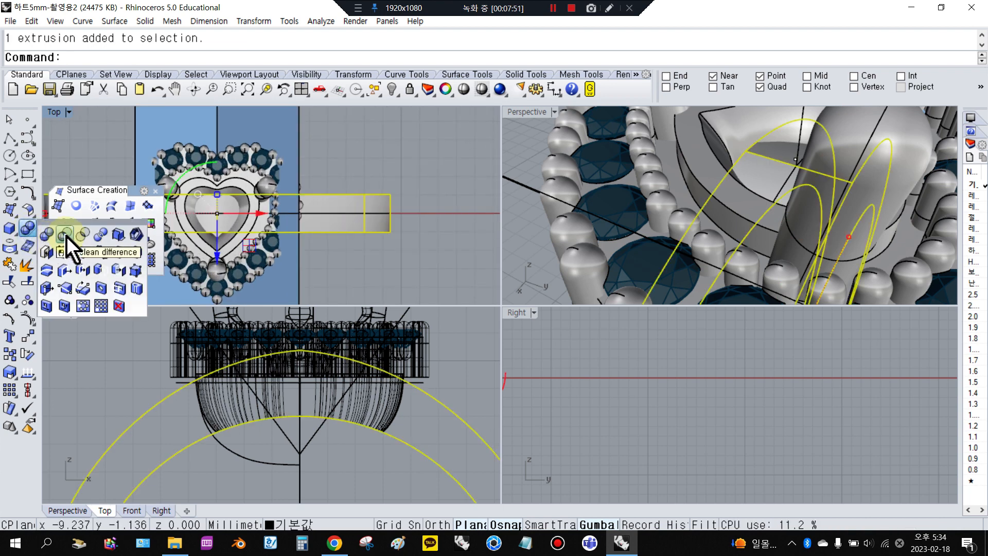
{"action": "left_click", "coordinate": [64, 236]}
{"action": "left_click", "coordinate": [145, 149]}
{"action": "right_click", "coordinate": [157, 145]}
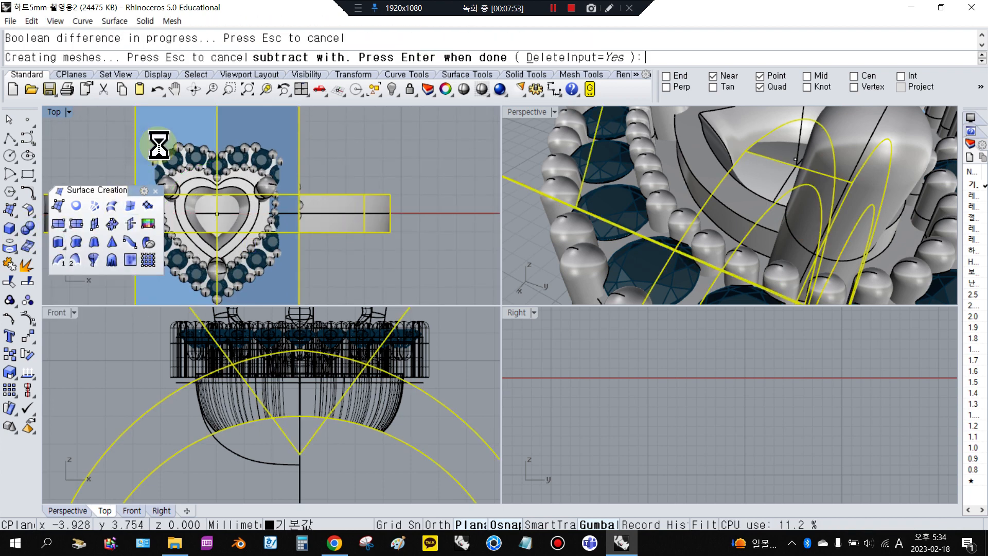
{"action": "right_click_drag", "start_coordinate": [515, 177], "coordinate": [726, 216]}
{"action": "scroll", "coordinate": [726, 217], "scroll_direction": "down", "scroll_amount": 3}
{"action": "right_click_drag", "start_coordinate": [765, 254], "coordinate": [761, 286]}
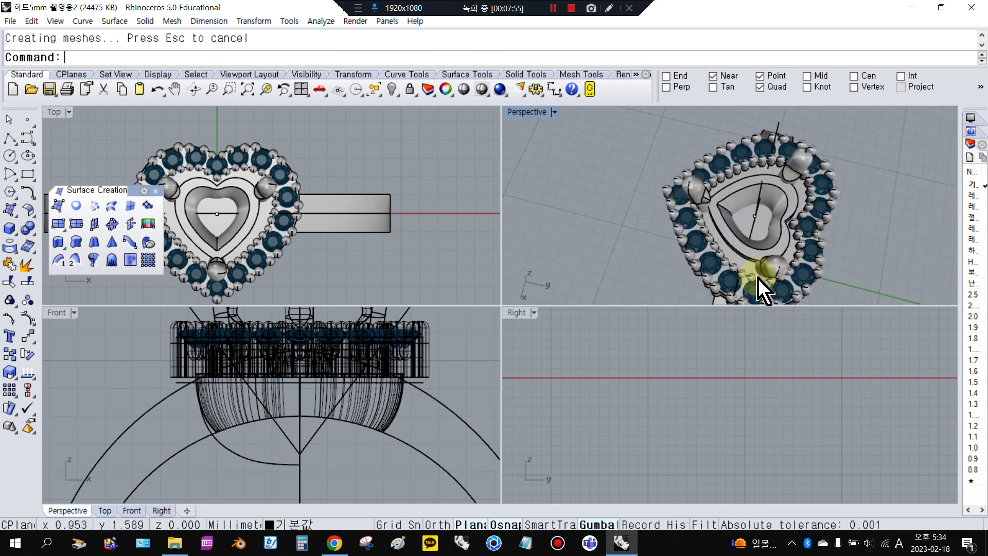
- Hide the heart bowl under the setting to look at the band opening, and undo the hiding
{"action": "scroll", "coordinate": [761, 287], "scroll_direction": "up", "scroll_amount": 4}
{"action": "right_click_drag", "start_coordinate": [790, 254], "coordinate": [789, 145], "text": "shift"}
{"action": "left_click", "coordinate": [696, 206]}
{"action": "left_click", "coordinate": [414, 119]}
{"action": "left_click", "coordinate": [697, 187]}
{"action": "left_click", "coordinate": [394, 90]}
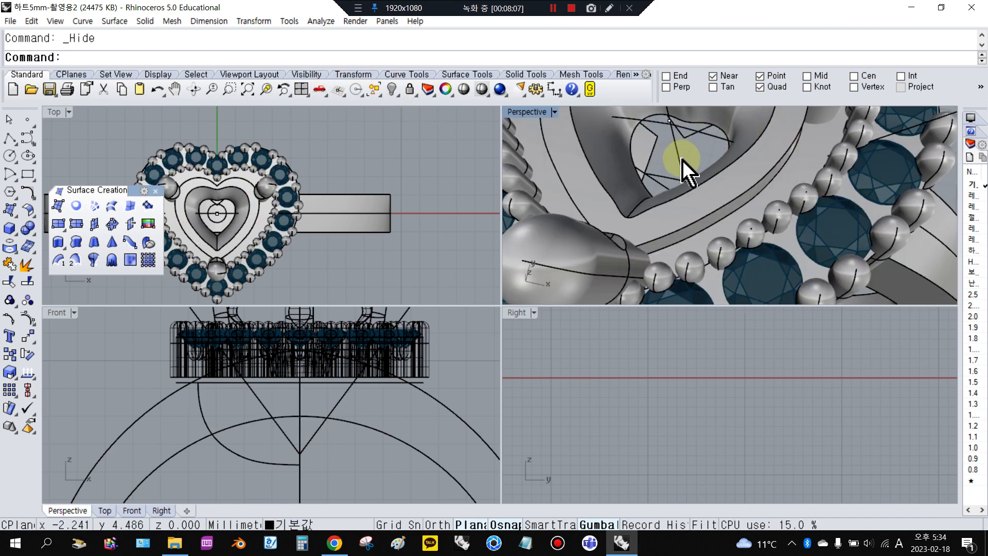
{"action": "right_click_drag", "start_coordinate": [685, 170], "coordinate": [721, 200]}
{"action": "left_click", "coordinate": [437, 152]}
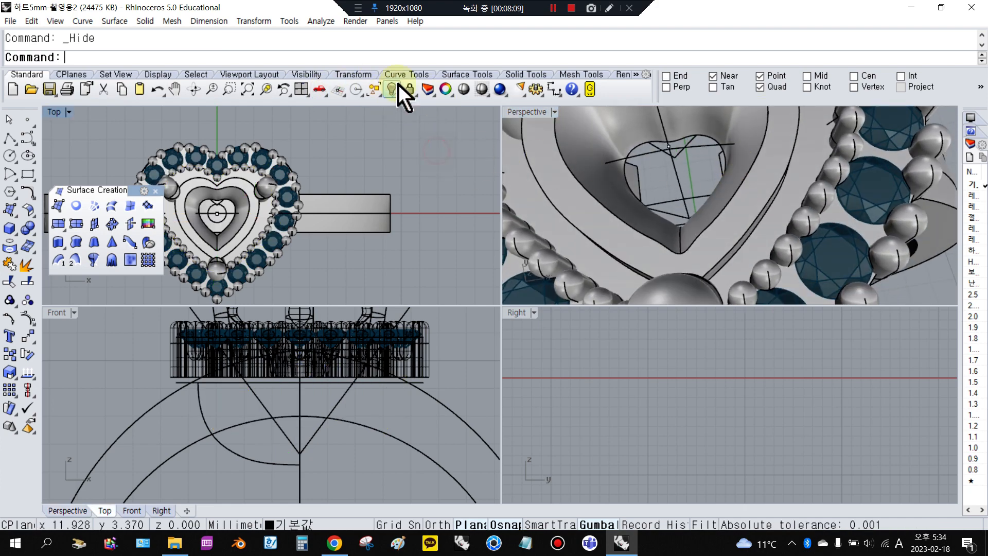
{"action": "left_click", "coordinate": [106, 123]}
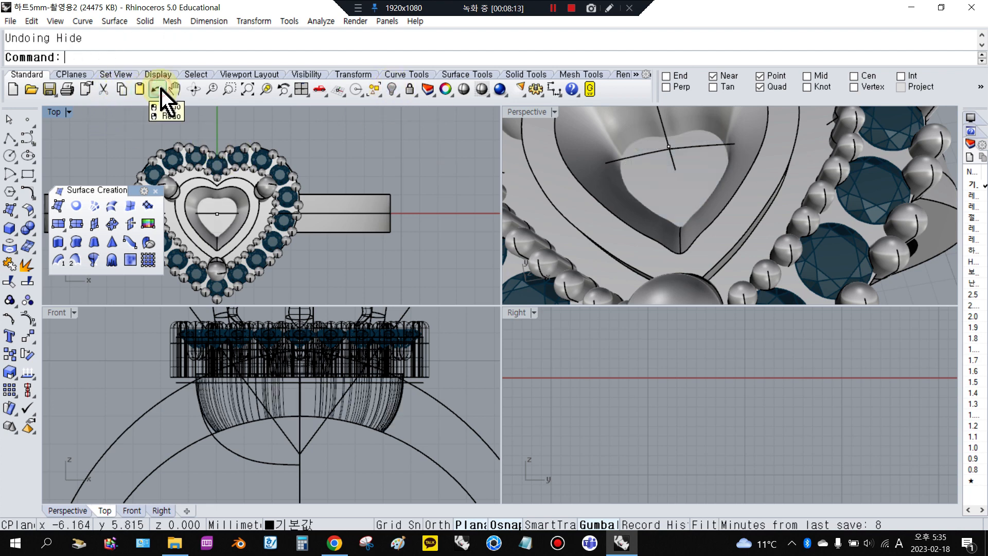
- Examine how the heart bowl meets the finger hole from below and how its floor looks through the setting's heart opening
{"action": "right_click_drag", "start_coordinate": [731, 211], "coordinate": [690, 280]}
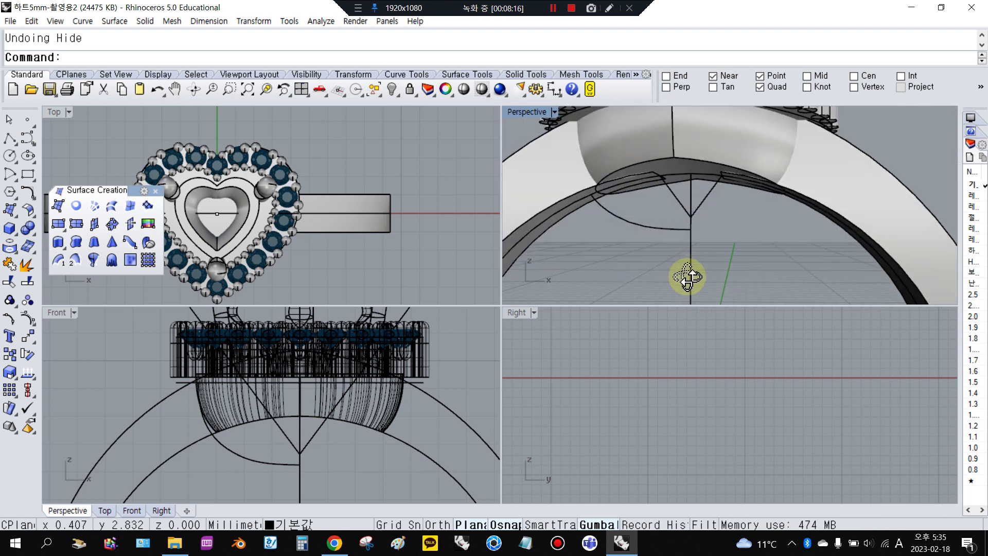
{"action": "left_click", "coordinate": [403, 423]}
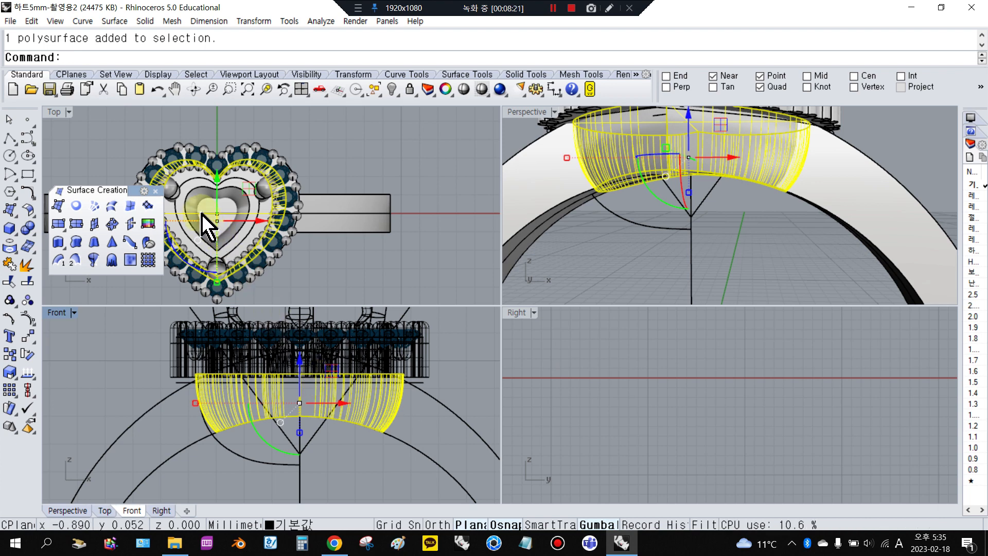
{"action": "scroll", "coordinate": [209, 220], "scroll_direction": "up", "scroll_amount": 3}
{"action": "left_click", "coordinate": [392, 139]}
{"action": "scroll", "coordinate": [220, 165], "scroll_direction": "up", "scroll_amount": 1}
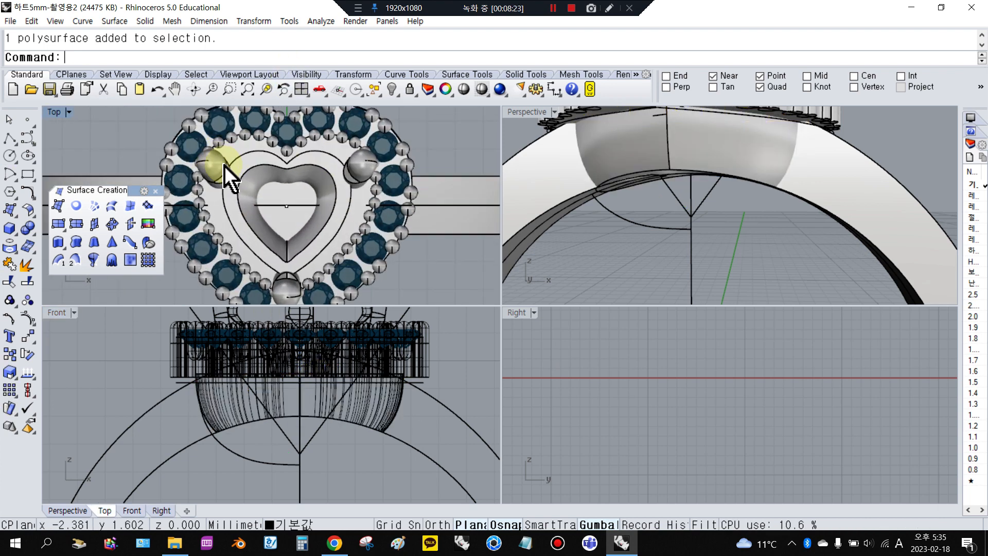
{"action": "scroll", "coordinate": [281, 193], "scroll_direction": "up", "scroll_amount": 3}
{"action": "right_click_drag", "start_coordinate": [636, 167], "coordinate": [751, 225]}
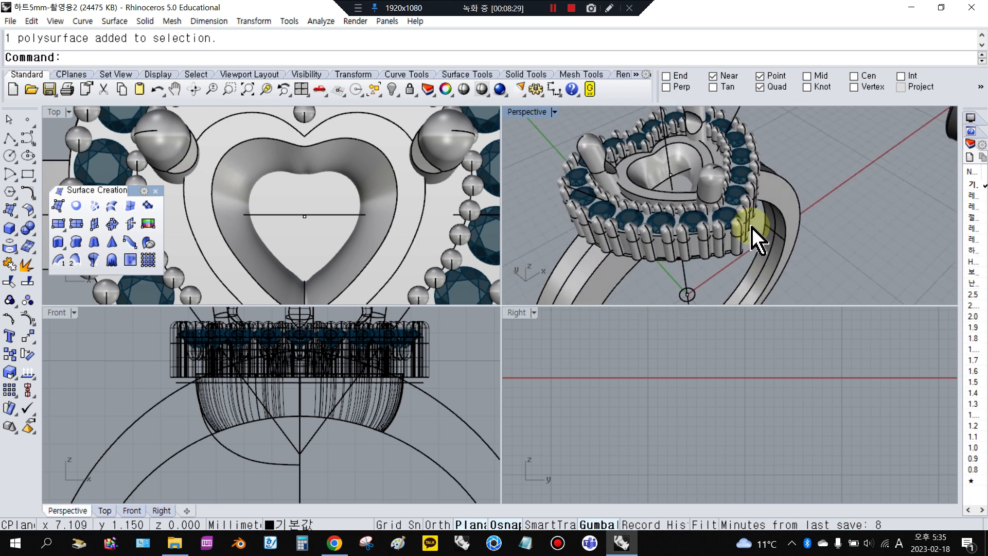
{"action": "scroll", "coordinate": [695, 191], "scroll_direction": "up", "scroll_amount": 7}
{"action": "left_click", "coordinate": [662, 175]}
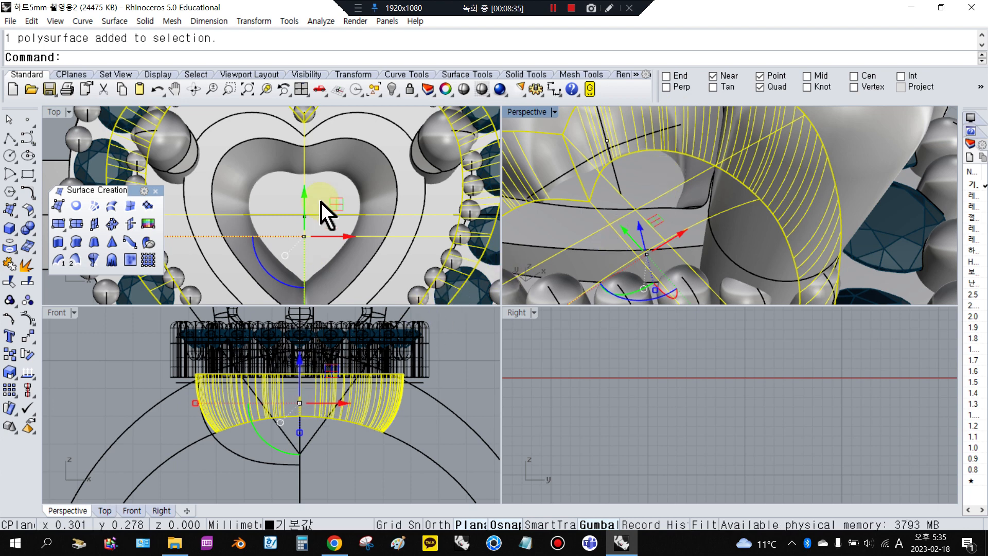
{"action": "scroll", "coordinate": [639, 207], "scroll_direction": "down", "scroll_amount": 7}
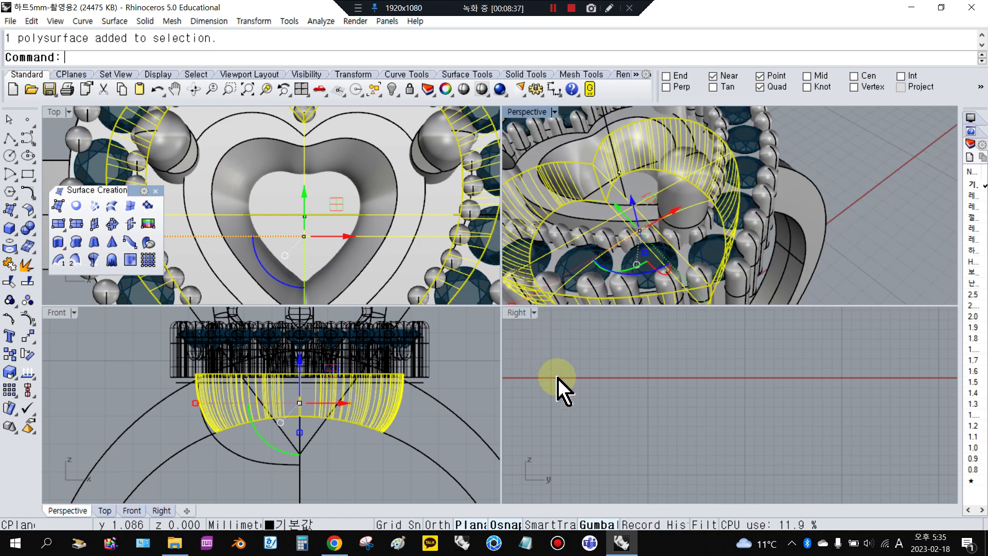
{"action": "left_click", "coordinate": [624, 340]}
{"action": "right_click_drag", "start_coordinate": [669, 230], "coordinate": [737, 226]}
{"action": "scroll", "coordinate": [744, 229], "scroll_direction": "up", "scroll_amount": 5}
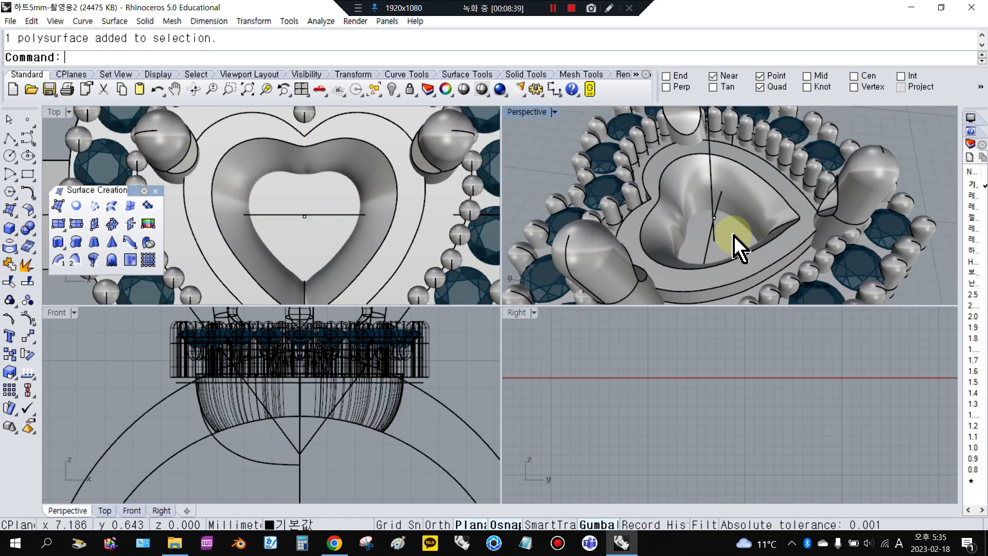
- Select the heart bowl, invert the selection and lock all the other objects
{"action": "left_click", "coordinate": [739, 249]}
{"action": "left_click", "coordinate": [272, 304]}
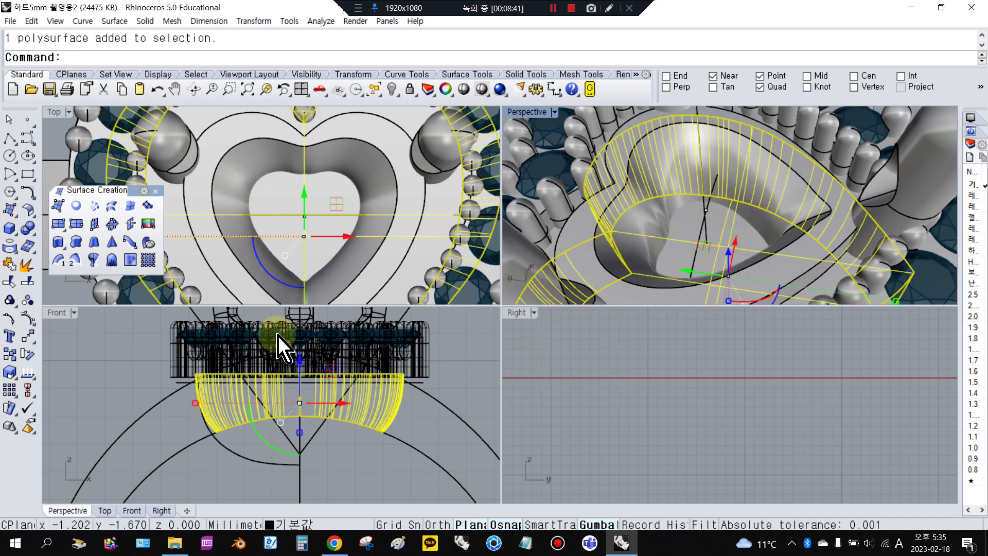
{"action": "scroll", "coordinate": [277, 335], "scroll_direction": "down", "scroll_amount": 3}
{"action": "left_click", "coordinate": [304, 195]}
{"action": "scroll", "coordinate": [304, 194], "scroll_direction": "down", "scroll_amount": 5}
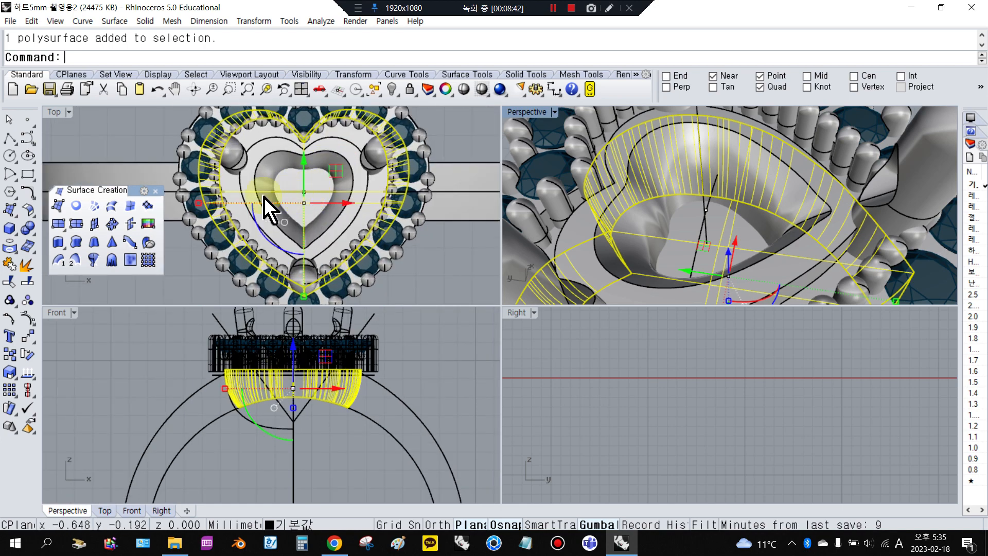
{"action": "scroll", "coordinate": [253, 201], "scroll_direction": "down", "scroll_amount": 1}
{"action": "left_click", "coordinate": [374, 89]}
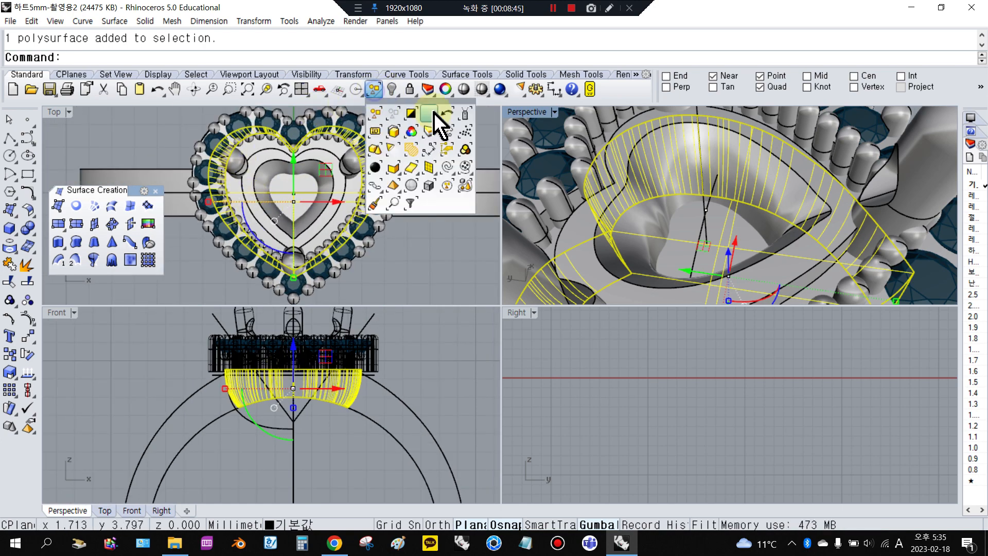
{"action": "left_click", "coordinate": [412, 114]}
{"action": "left_click", "coordinate": [410, 90]}
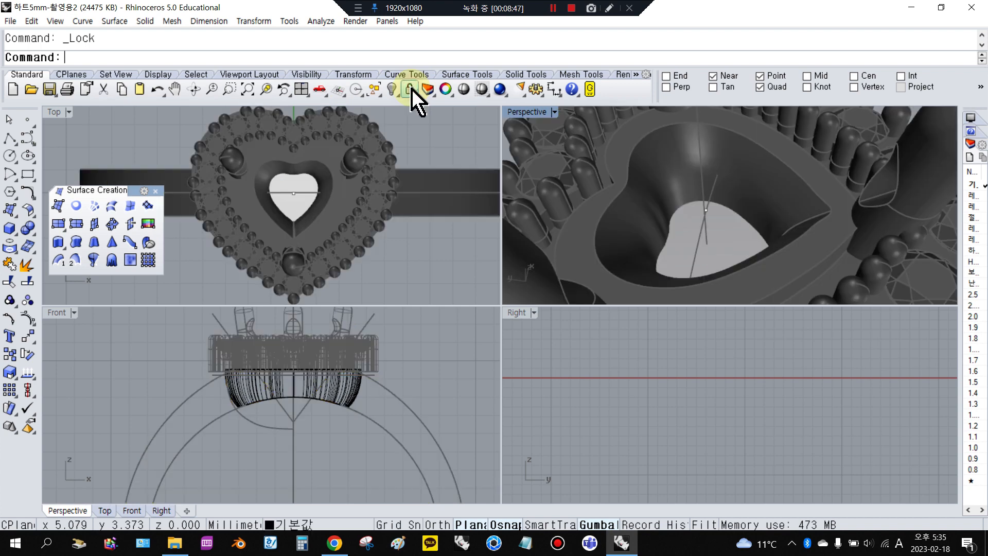
- Create a solid sphere about 3.9 mm in diameter in the Top view, centred on the centre point of the setting's heart opening
{"action": "right_click_drag", "start_coordinate": [720, 192], "coordinate": [619, 241]}
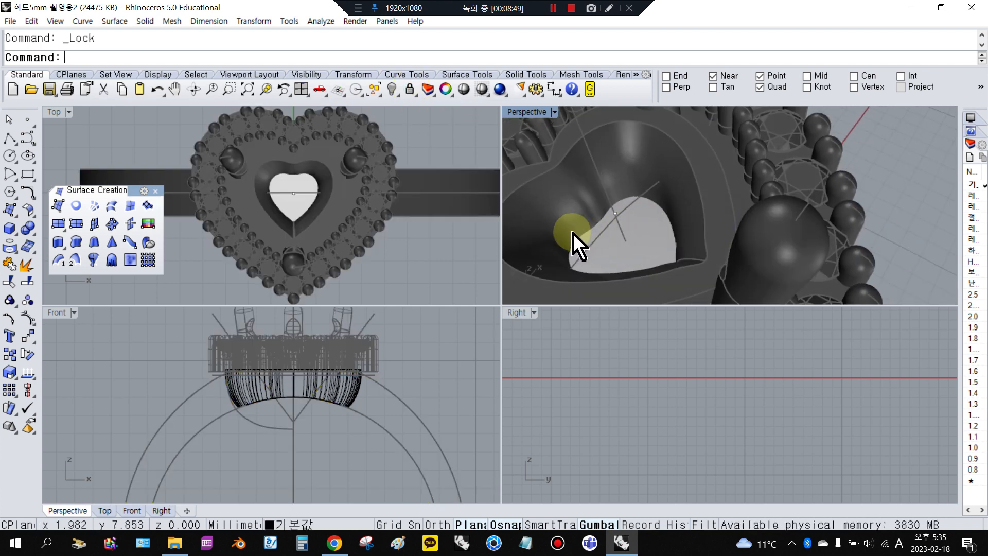
{"action": "scroll", "coordinate": [289, 185], "scroll_direction": "up", "scroll_amount": 4}
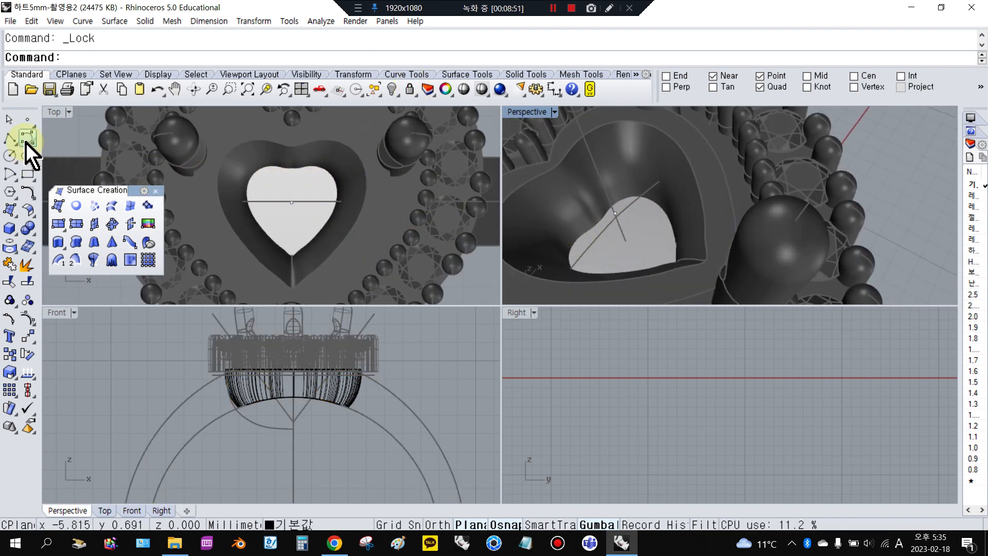
{"action": "right_click_drag", "start_coordinate": [566, 272], "coordinate": [743, 235]}
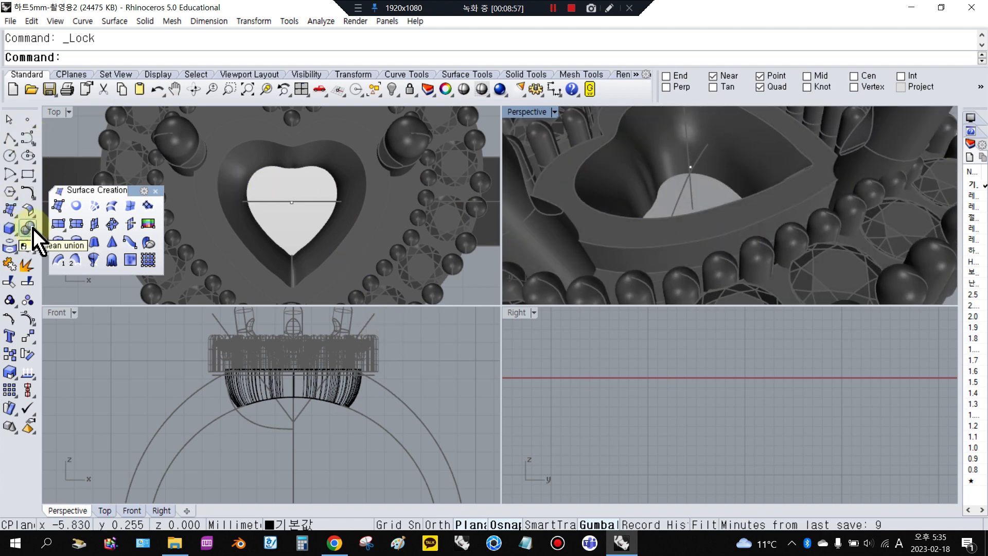
{"action": "left_click_drag", "start_coordinate": [11, 231], "coordinate": [61, 238]}
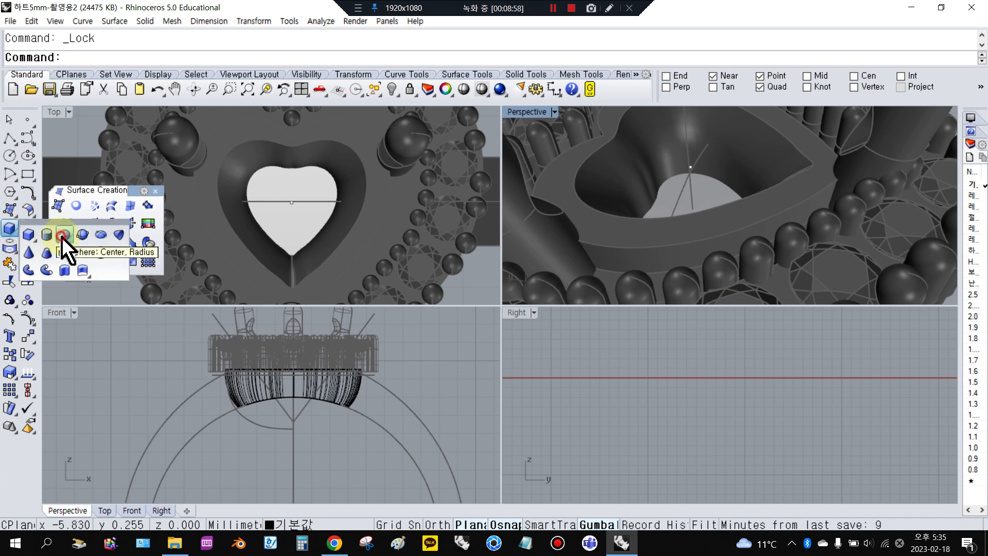
{"action": "left_click", "coordinate": [62, 236]}
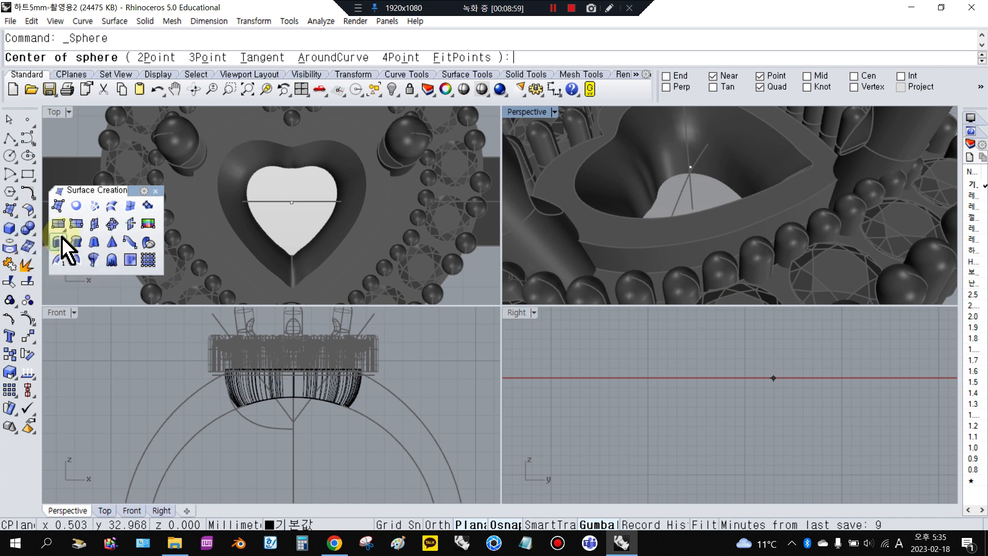
{"action": "left_click", "coordinate": [291, 202]}
{"action": "scroll", "coordinate": [309, 180], "scroll_direction": "down", "scroll_amount": 3}
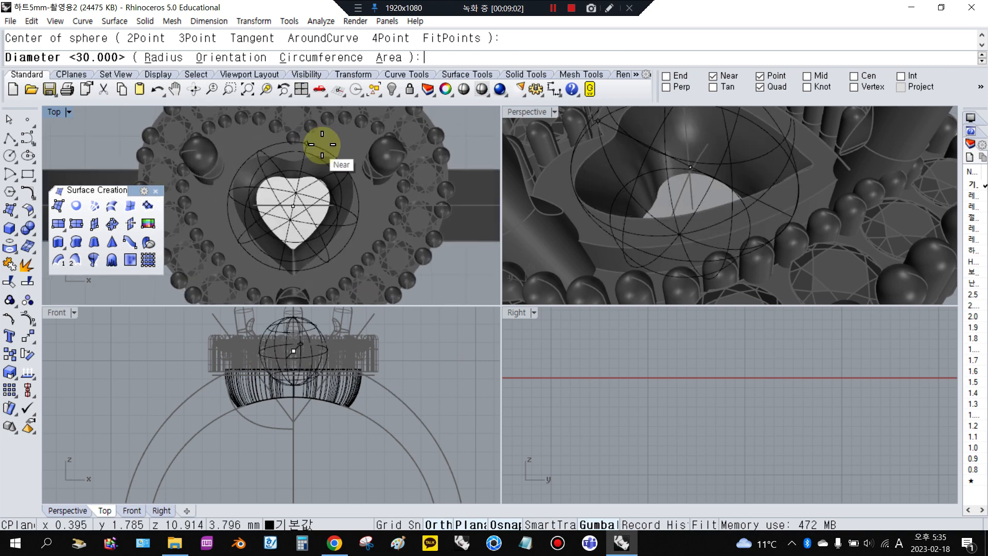
{"action": "scroll", "coordinate": [320, 153], "scroll_direction": "up", "scroll_amount": 5}
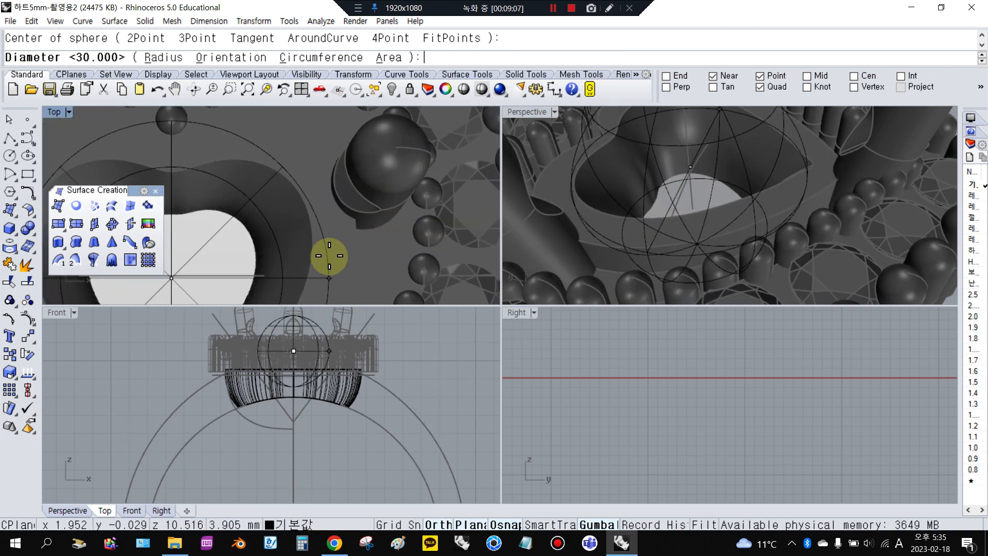
{"action": "left_click", "coordinate": [329, 256]}
{"action": "scroll", "coordinate": [326, 254], "scroll_direction": "down", "scroll_amount": 3}
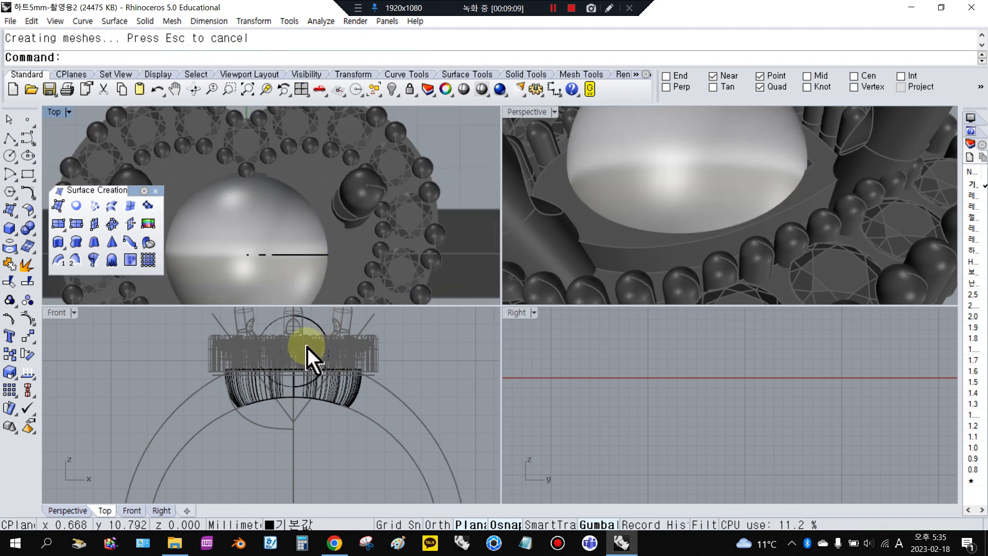
- Boolean-subtract the sphere from the heart bowl to hollow out its upper face, and check the recess
{"action": "scroll", "coordinate": [311, 361], "scroll_direction": "up", "scroll_amount": 4}
{"action": "left_click", "coordinate": [403, 467]}
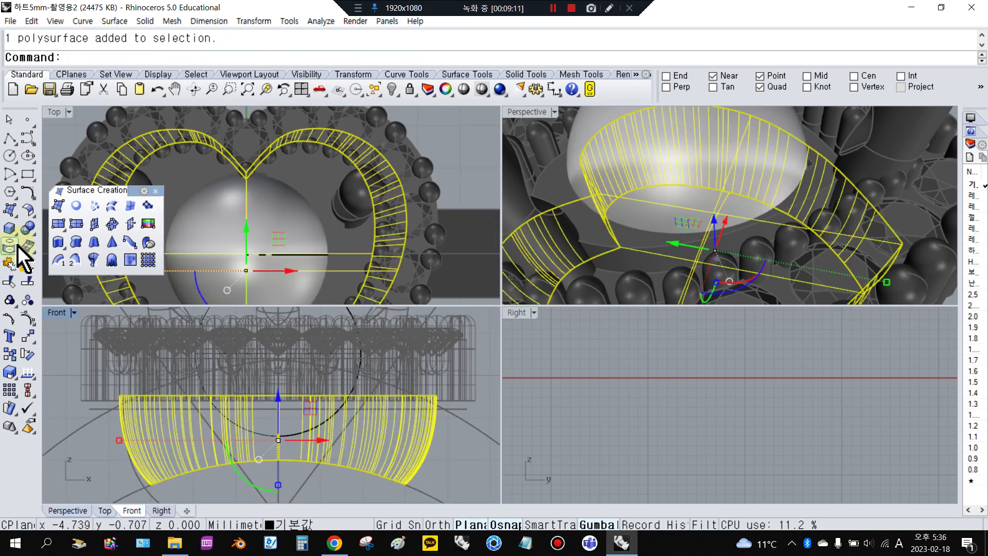
{"action": "left_click", "coordinate": [31, 231]}
{"action": "left_click", "coordinate": [64, 235]}
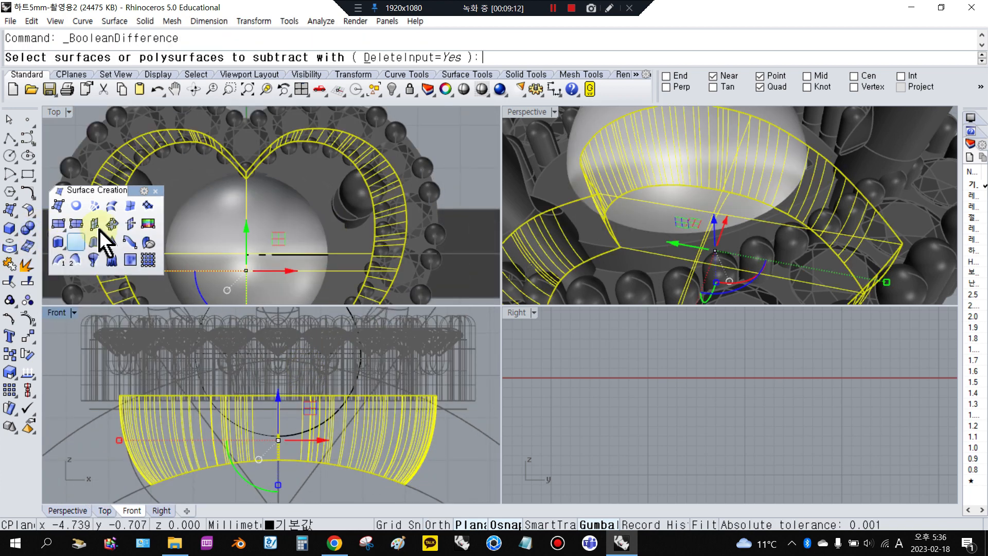
{"action": "left_click", "coordinate": [223, 225]}
{"action": "key", "text": "Return"}
{"action": "right_click_drag", "start_coordinate": [684, 185], "coordinate": [669, 201]}
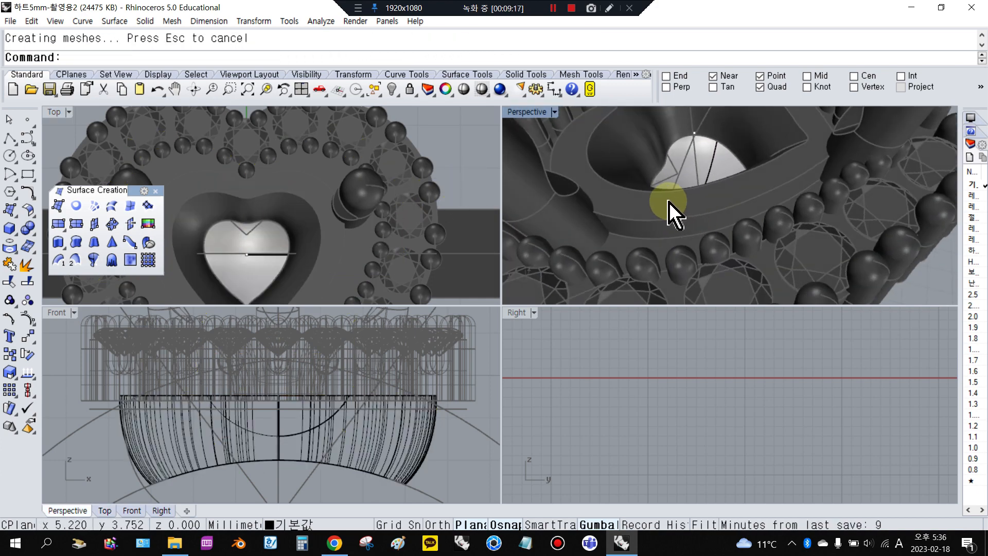
{"action": "scroll", "coordinate": [319, 223], "scroll_direction": "down", "scroll_amount": 5}
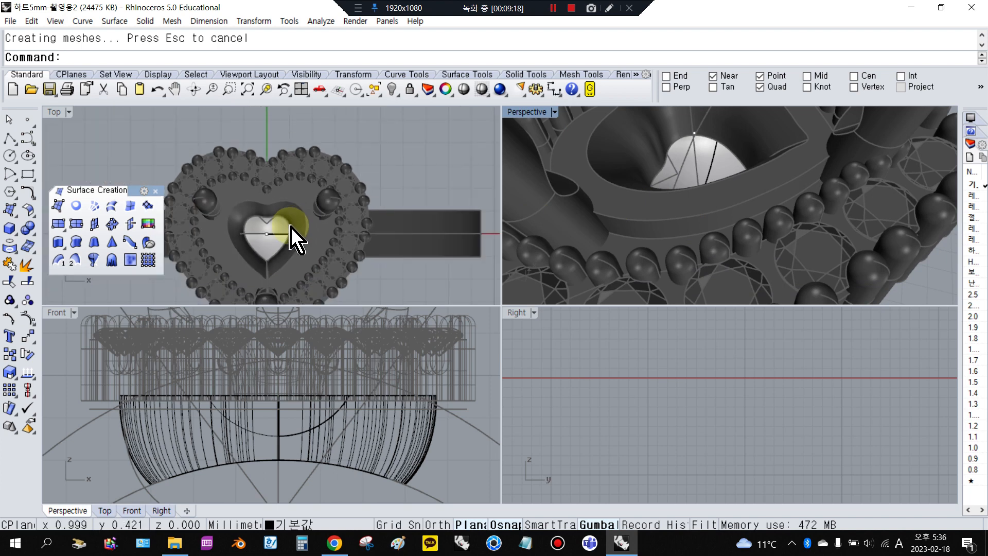
{"action": "scroll", "coordinate": [304, 381], "scroll_direction": "down", "scroll_amount": 5}
{"action": "scroll", "coordinate": [299, 371], "scroll_direction": "up", "scroll_amount": 2}
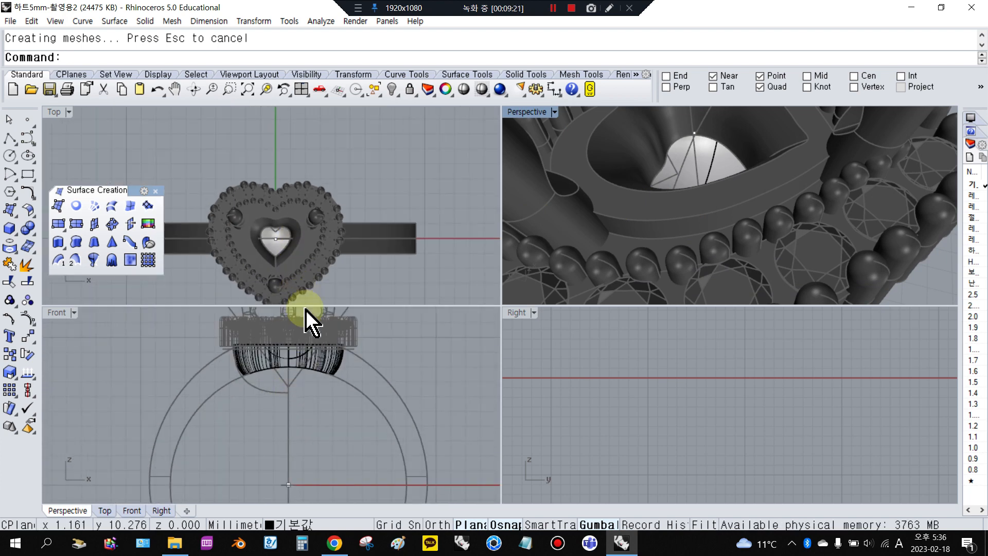
{"action": "scroll", "coordinate": [296, 283], "scroll_direction": "up", "scroll_amount": 5}
{"action": "scroll", "coordinate": [288, 198], "scroll_direction": "up", "scroll_amount": 1}
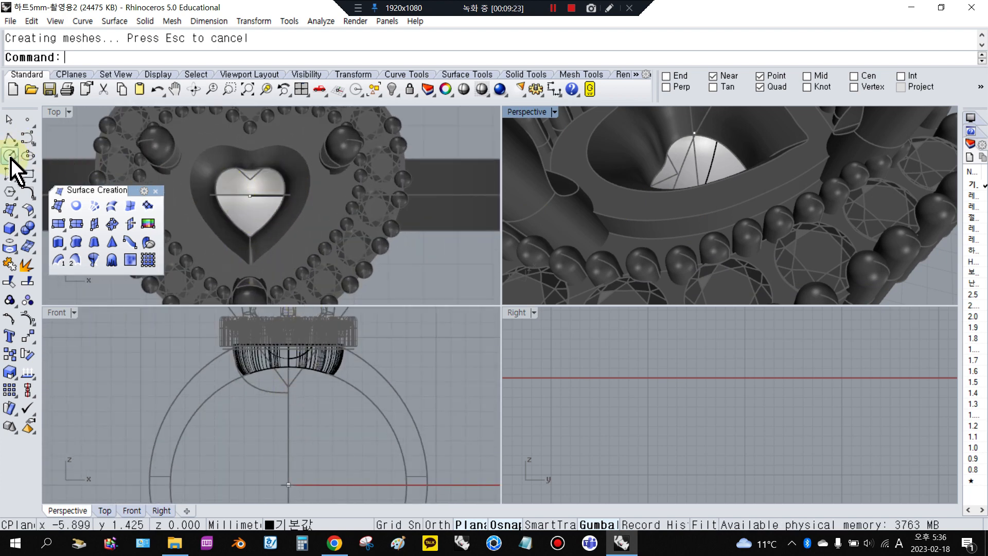
{"action": "left_click", "coordinate": [10, 155]}
{"action": "left_click", "coordinate": [251, 195]}
{"action": "scroll", "coordinate": [252, 193], "scroll_direction": "up", "scroll_amount": 2}
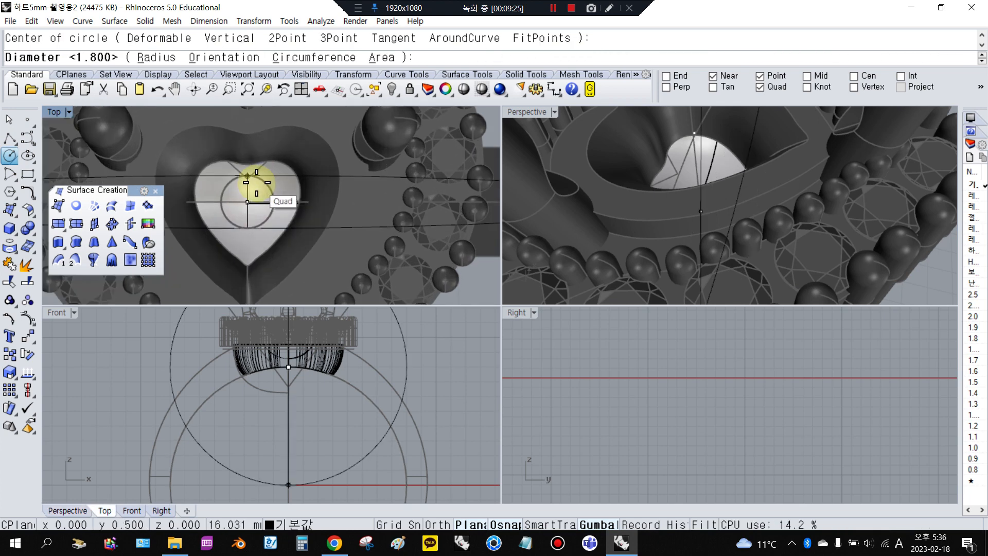
{"action": "scroll", "coordinate": [257, 183], "scroll_direction": "up", "scroll_amount": 3}
{"action": "key", "text": "Escape"}
- Draw a small circle centred on the origin (0) in the Top view, smaller than the setting's heart opening
{"action": "key", "text": "Return"}
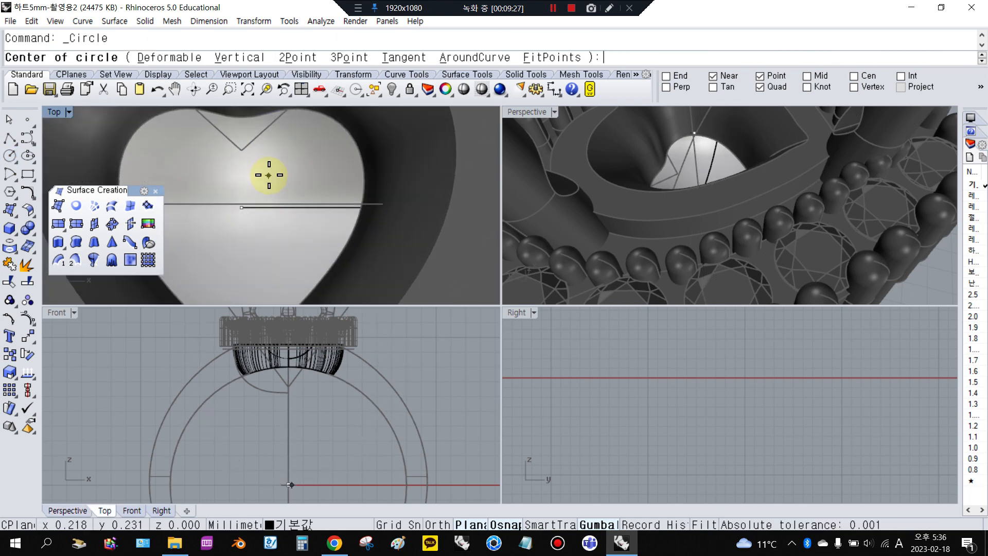
{"action": "type", "text": "0"}
{"action": "key", "text": "Return"}
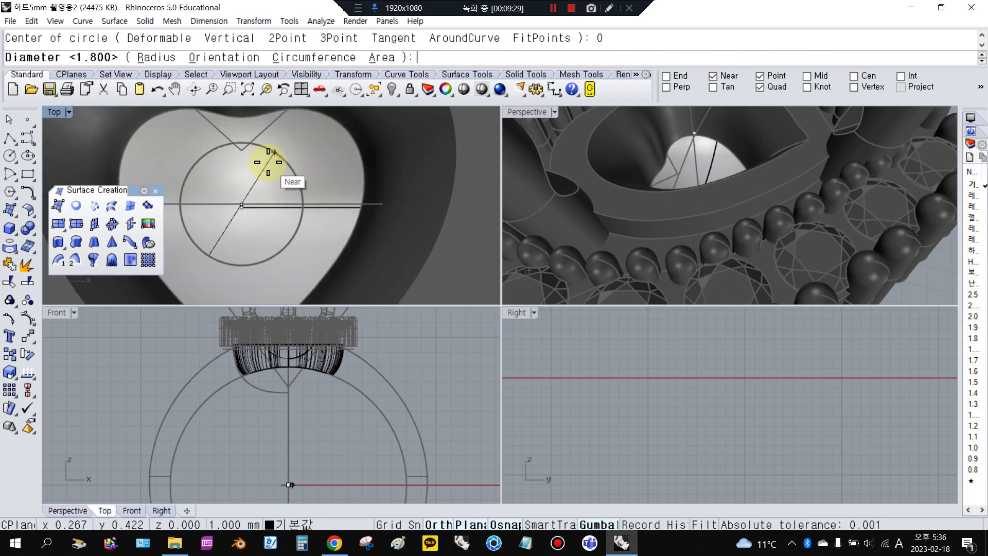
{"action": "key", "text": "Escape"}
- Extrude the small circle as a closed solid to both sides, passing vertically through the bowl and past the top of the setting
{"action": "scroll", "coordinate": [320, 340], "scroll_direction": "down", "scroll_amount": 5}
{"action": "scroll", "coordinate": [311, 444], "scroll_direction": "up", "scroll_amount": 5}
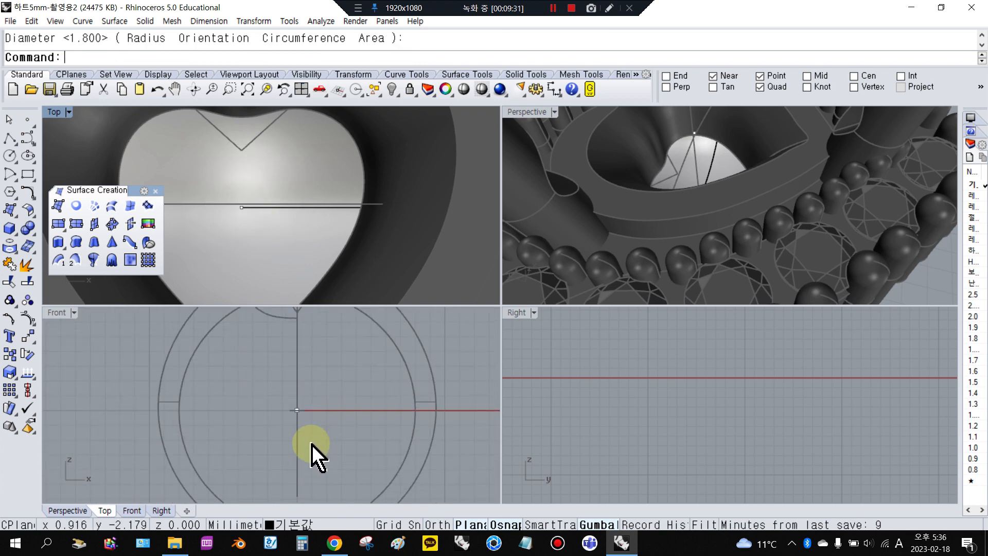
{"action": "left_click", "coordinate": [292, 415]}
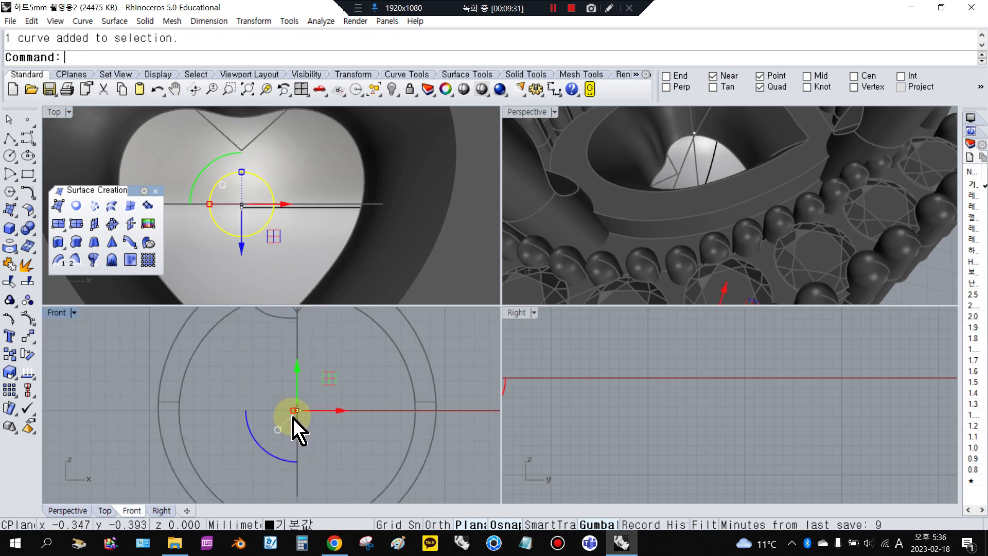
{"action": "left_click", "coordinate": [11, 230]}
{"action": "left_click", "coordinate": [65, 270]}
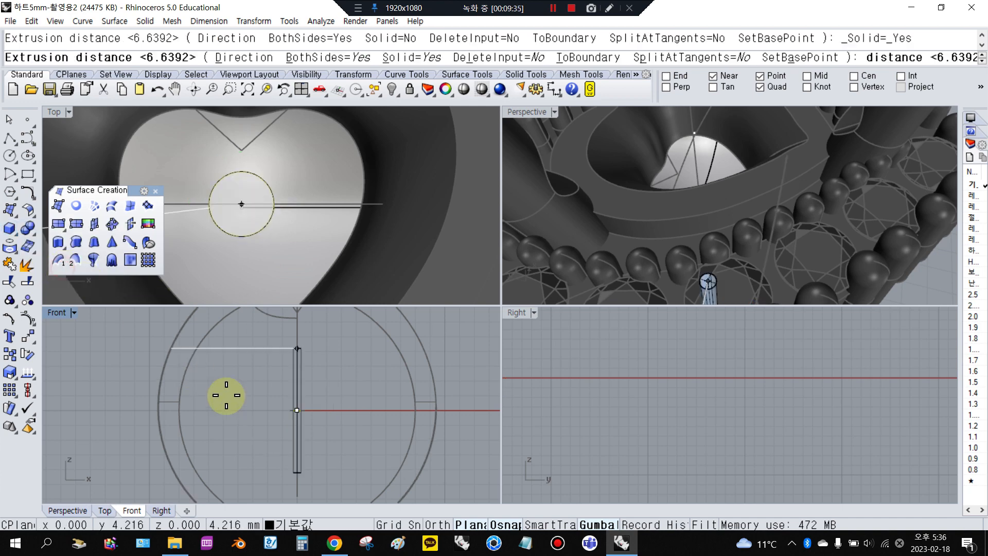
{"action": "scroll", "coordinate": [227, 397], "scroll_direction": "down", "scroll_amount": 3}
{"action": "left_click", "coordinate": [216, 342]}
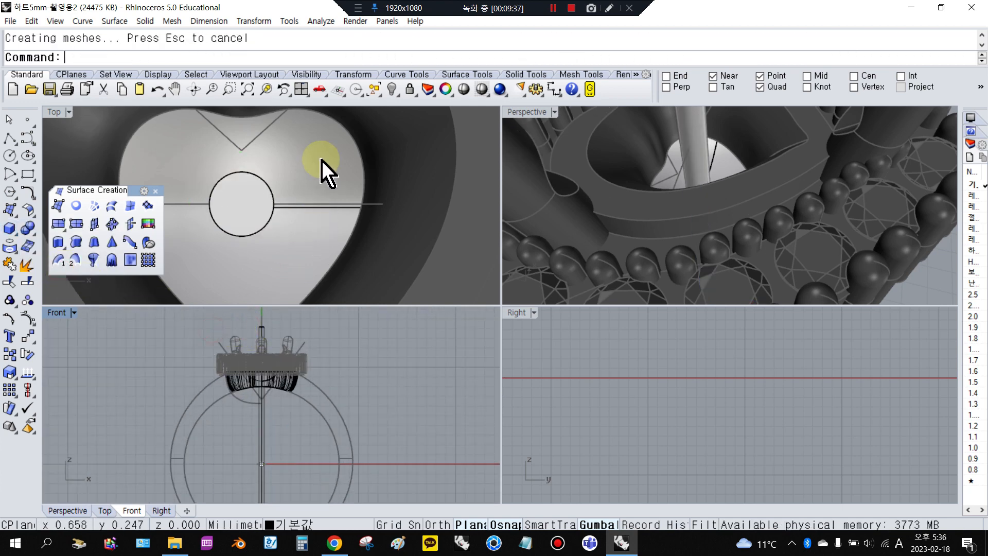
- Boolean-subtract the round cutter from the heart bowl to open a hole through its centre, and check the opening
{"action": "left_click", "coordinate": [324, 164]}
{"action": "left_click_drag", "start_coordinate": [29, 232], "coordinate": [68, 240]}
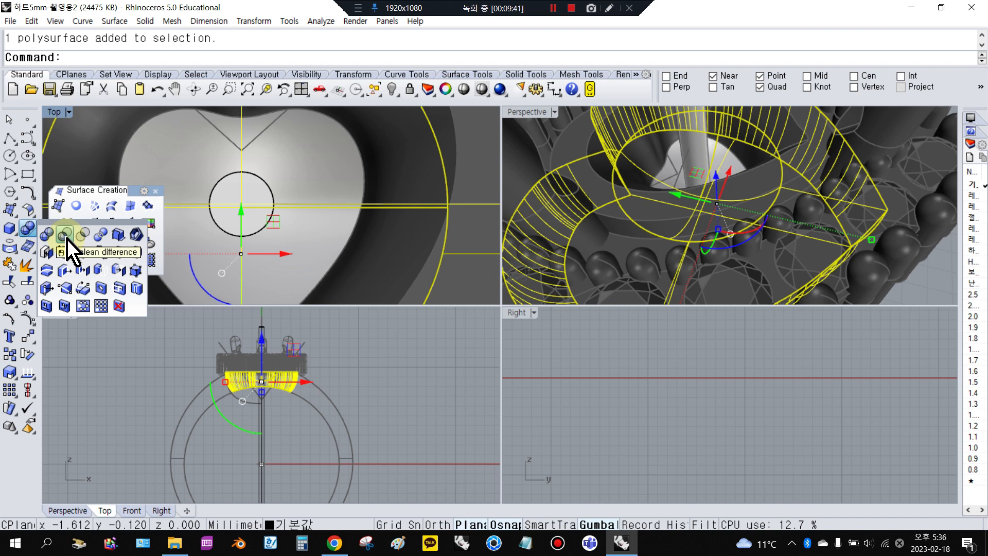
{"action": "left_click", "coordinate": [66, 236]}
{"action": "left_click", "coordinate": [698, 159]}
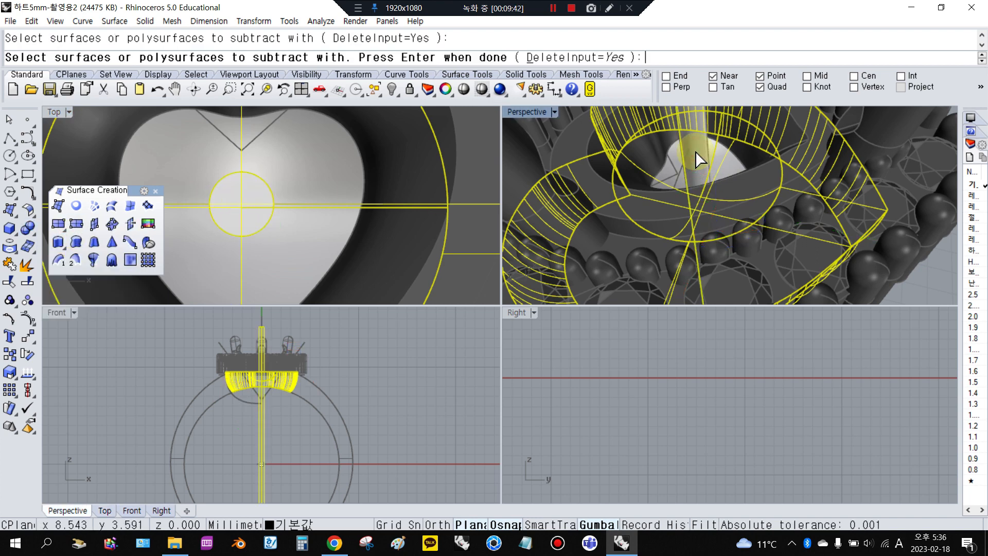
{"action": "right_click", "coordinate": [699, 159]}
{"action": "right_click_drag", "start_coordinate": [697, 159], "coordinate": [689, 213]}
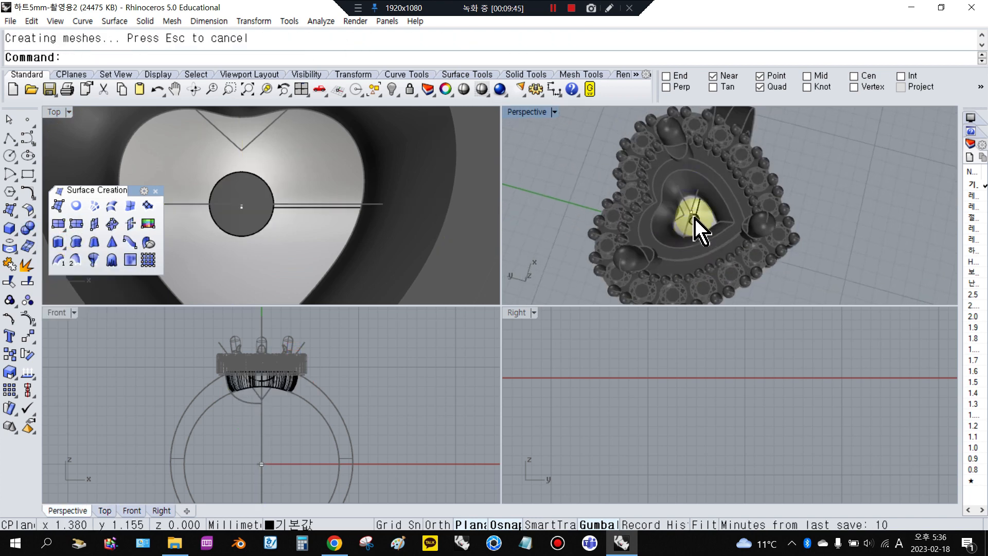
{"action": "scroll", "coordinate": [695, 231], "scroll_direction": "up", "scroll_amount": 5}
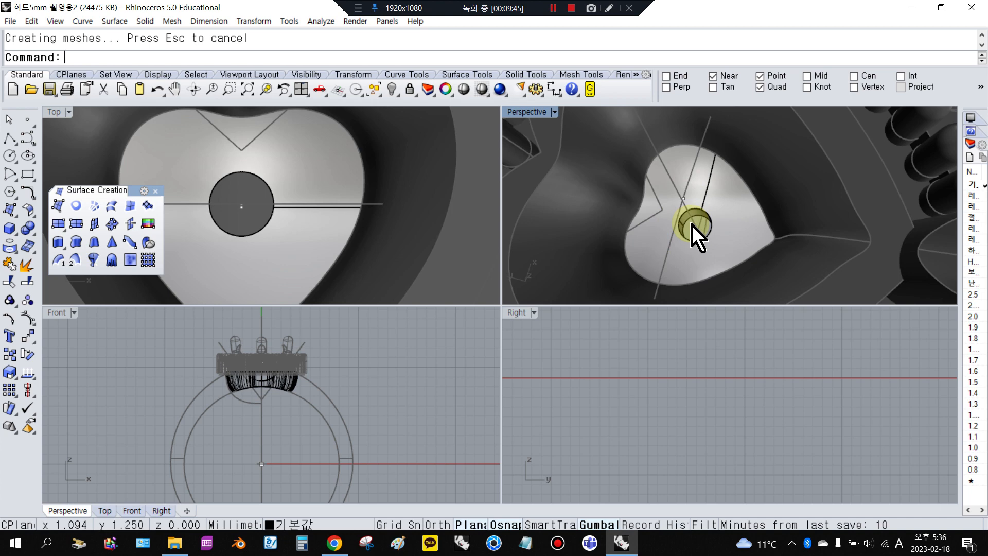
- Unlock and show all hidden objects, and examine the underside of the setting and the ring band
{"action": "right_click", "coordinate": [410, 90]}
{"action": "right_click", "coordinate": [392, 98]}
{"action": "scroll", "coordinate": [735, 176], "scroll_direction": "down", "scroll_amount": 5}
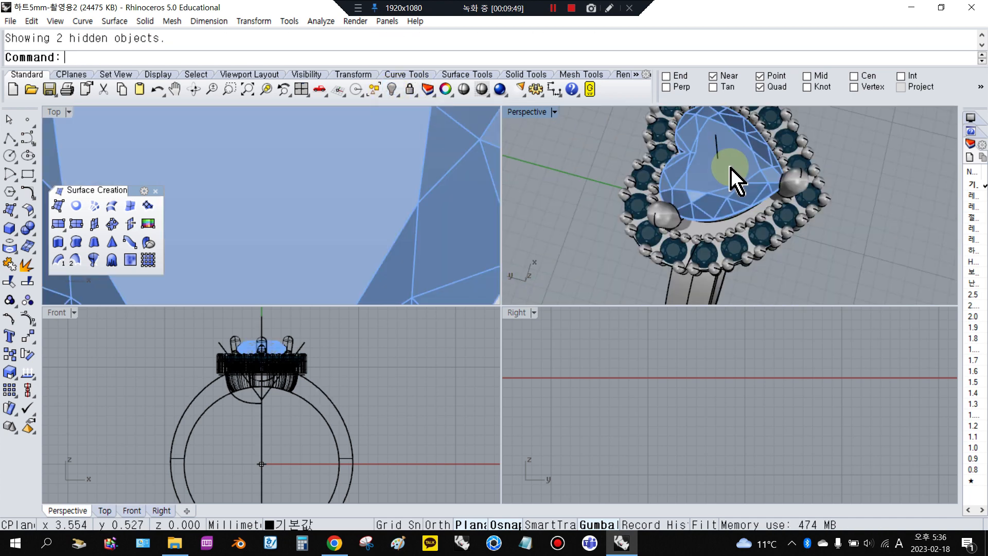
{"action": "right_click_drag", "start_coordinate": [757, 250], "coordinate": [657, 276]}
{"action": "scroll", "coordinate": [725, 188], "scroll_direction": "up", "scroll_amount": 8}
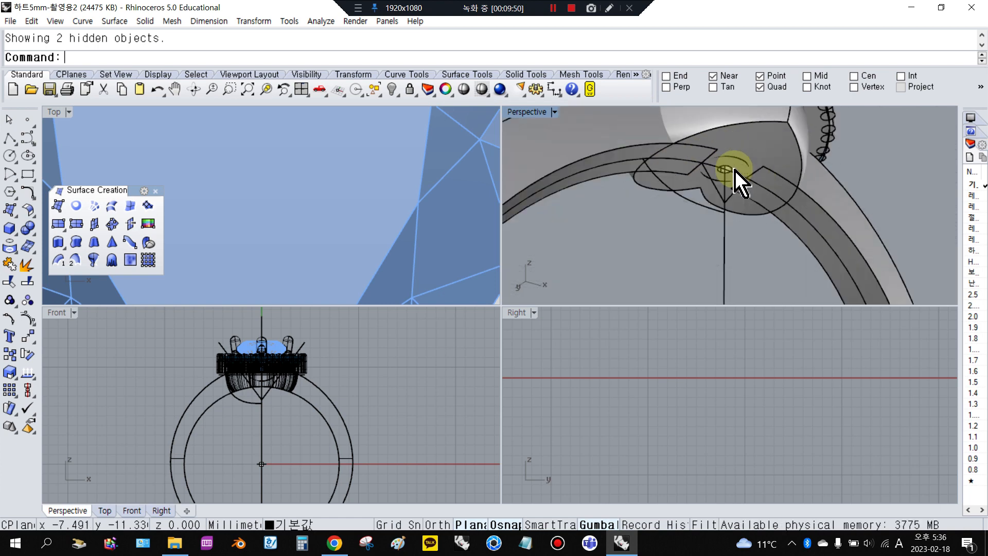
{"action": "scroll", "coordinate": [749, 191], "scroll_direction": "down", "scroll_amount": 6}
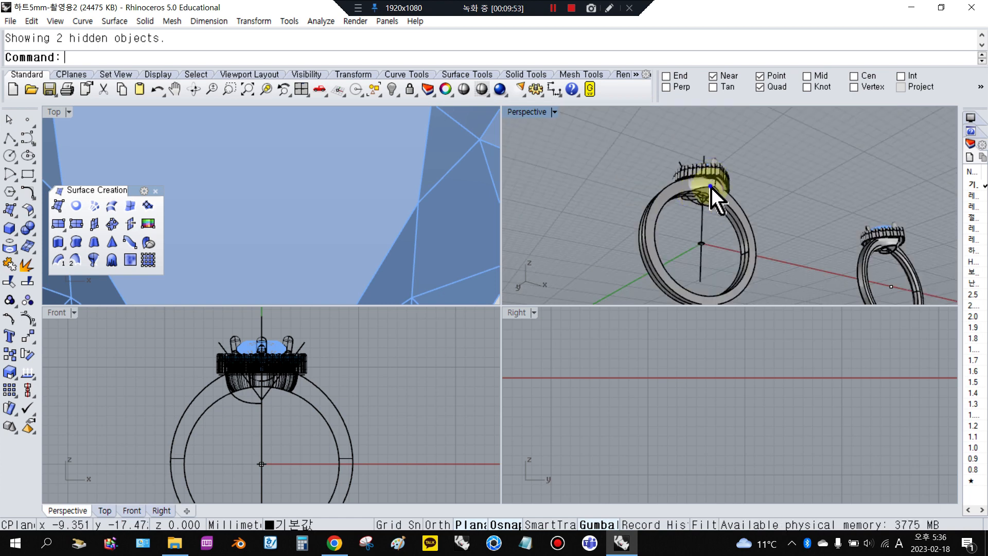
{"action": "right_click_drag", "start_coordinate": [710, 194], "coordinate": [681, 257]}
{"action": "scroll", "coordinate": [755, 260], "scroll_direction": "up", "scroll_amount": 6}
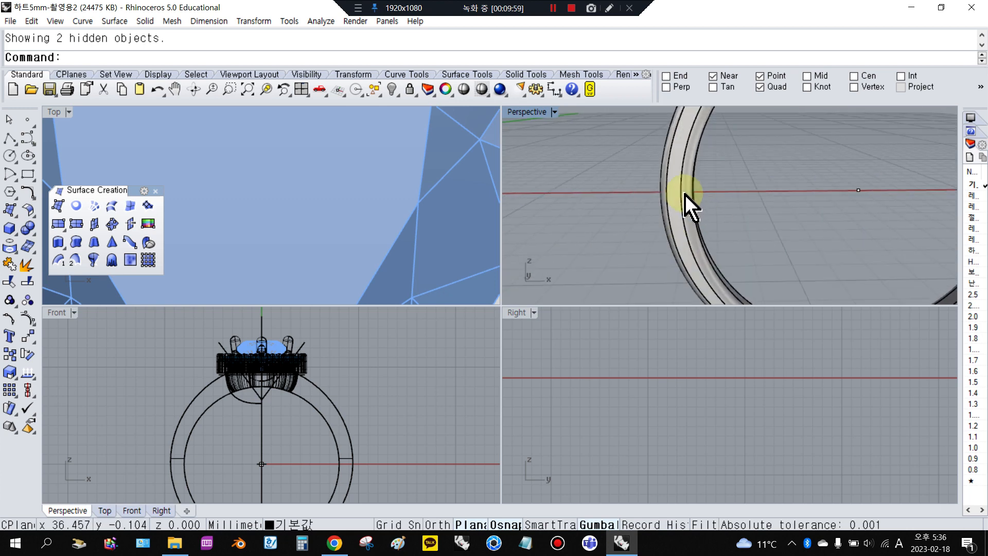
{"action": "scroll", "coordinate": [684, 236], "scroll_direction": "down", "scroll_amount": 8}
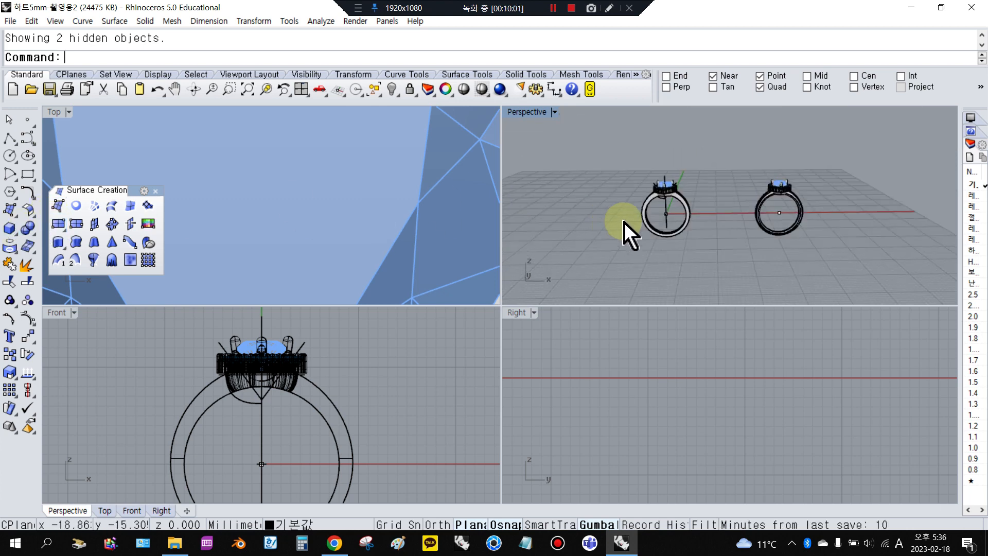
- Fillet the inner edges of the ring band on both sides with a 0.5 radius
{"action": "scroll", "coordinate": [728, 210], "scroll_direction": "up", "scroll_amount": 6}
{"action": "scroll", "coordinate": [563, 247], "scroll_direction": "down", "scroll_amount": 2}
{"action": "left_click", "coordinate": [31, 230]}
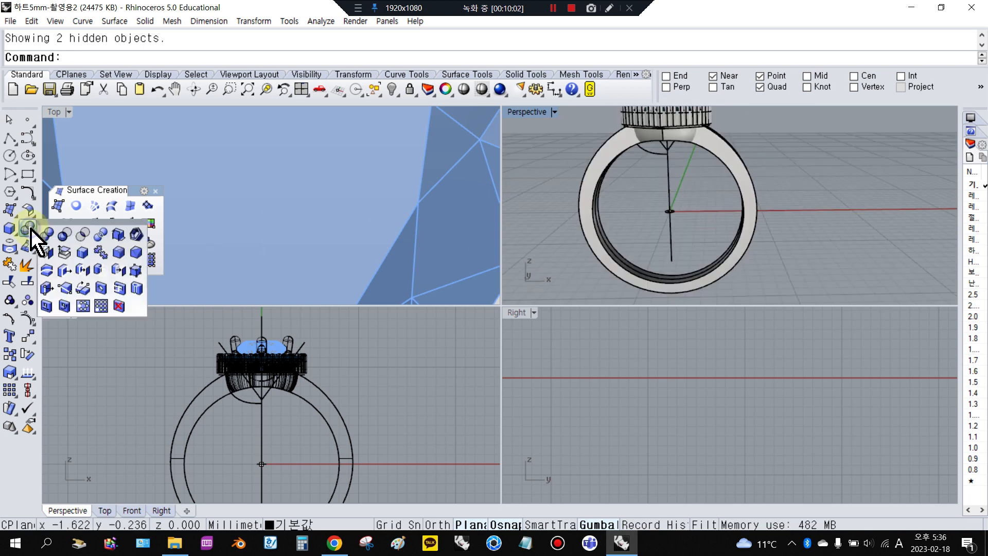
{"action": "left_click_drag", "start_coordinate": [112, 226], "coordinate": [140, 211]}
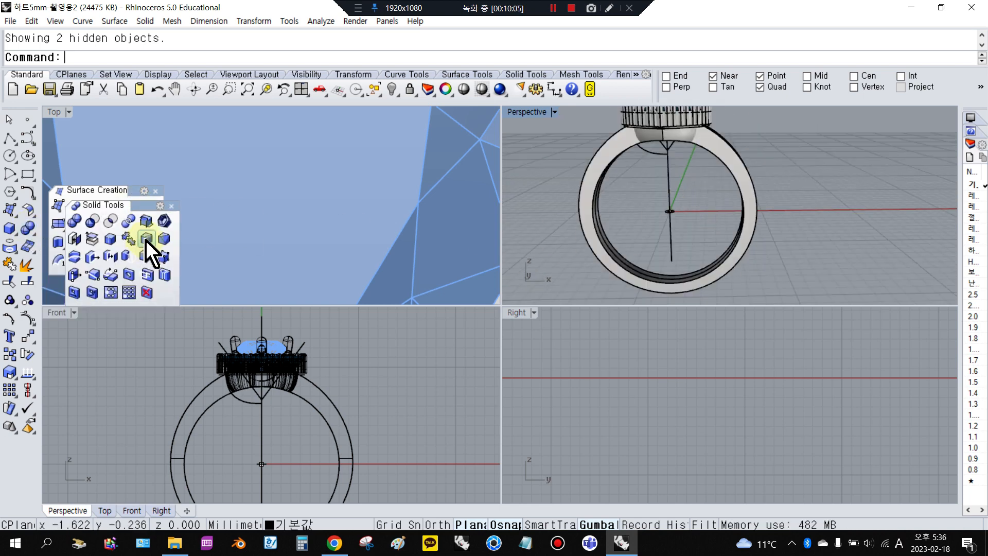
{"action": "left_click", "coordinate": [146, 240]}
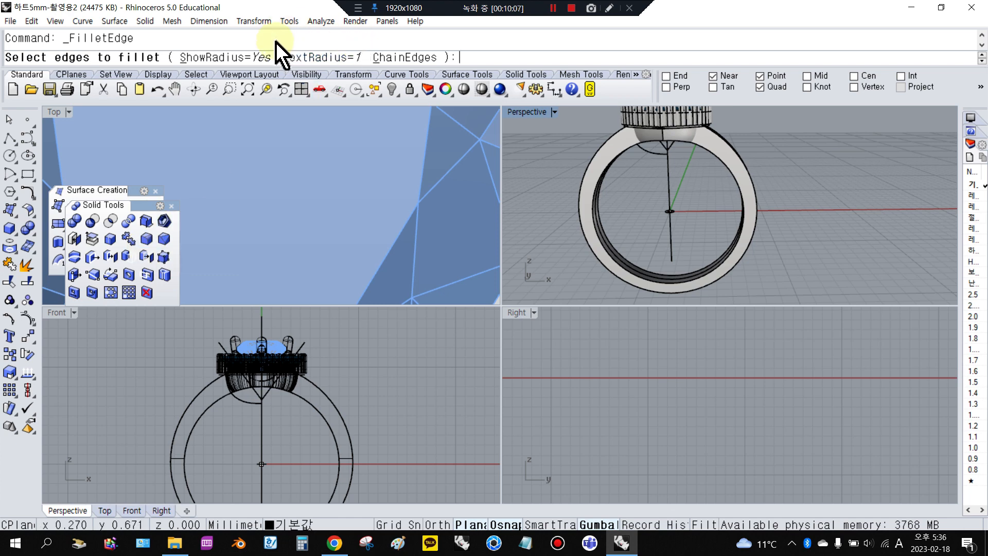
{"action": "left_click", "coordinate": [312, 58]}
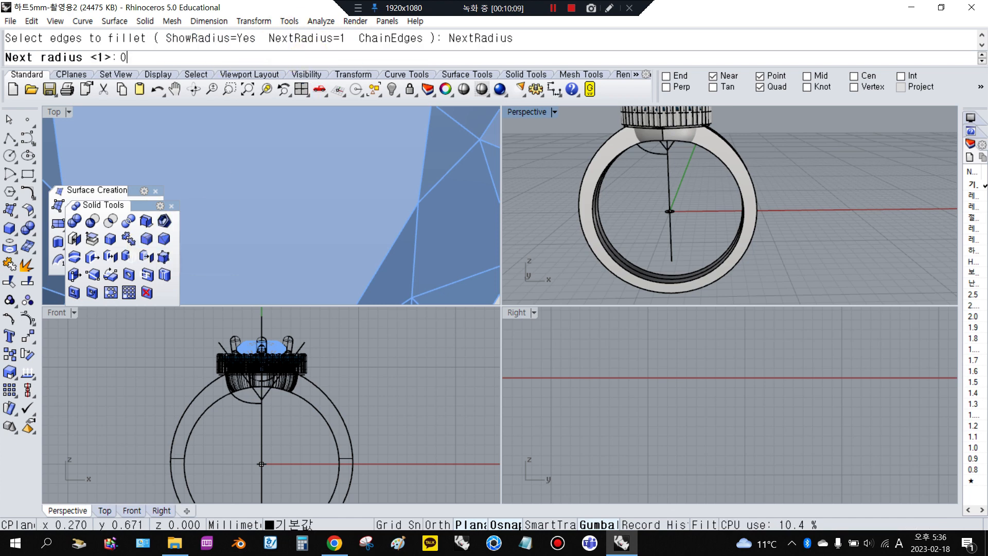
{"action": "key", "text": "Return"}
{"action": "scroll", "coordinate": [746, 265], "scroll_direction": "up", "scroll_amount": 1}
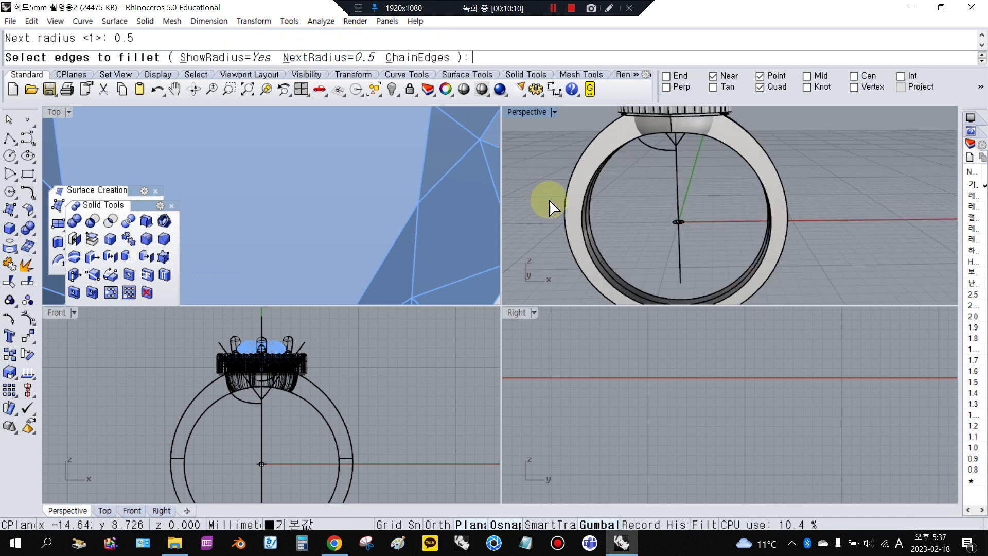
{"action": "left_click", "coordinate": [593, 217]}
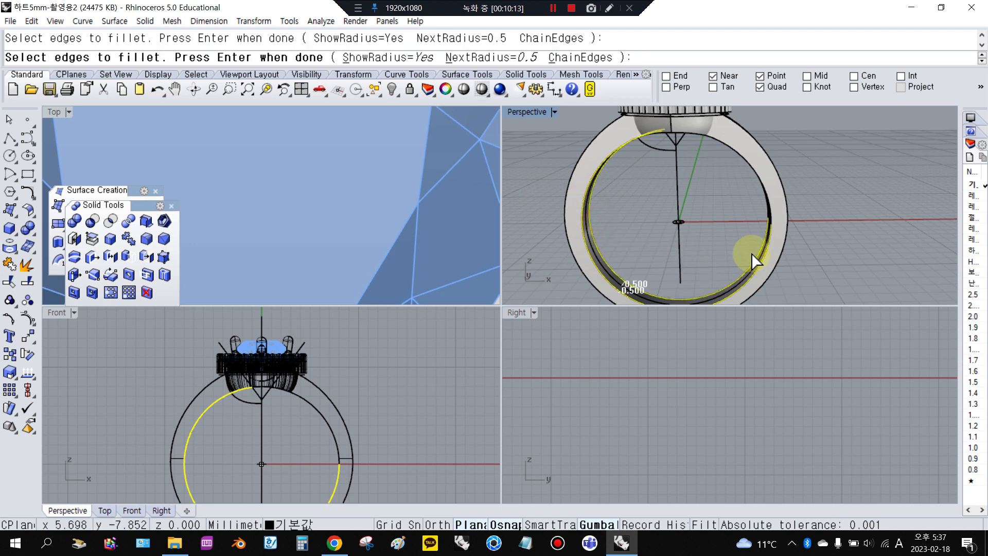
{"action": "right_click_drag", "start_coordinate": [753, 261], "coordinate": [759, 203]}
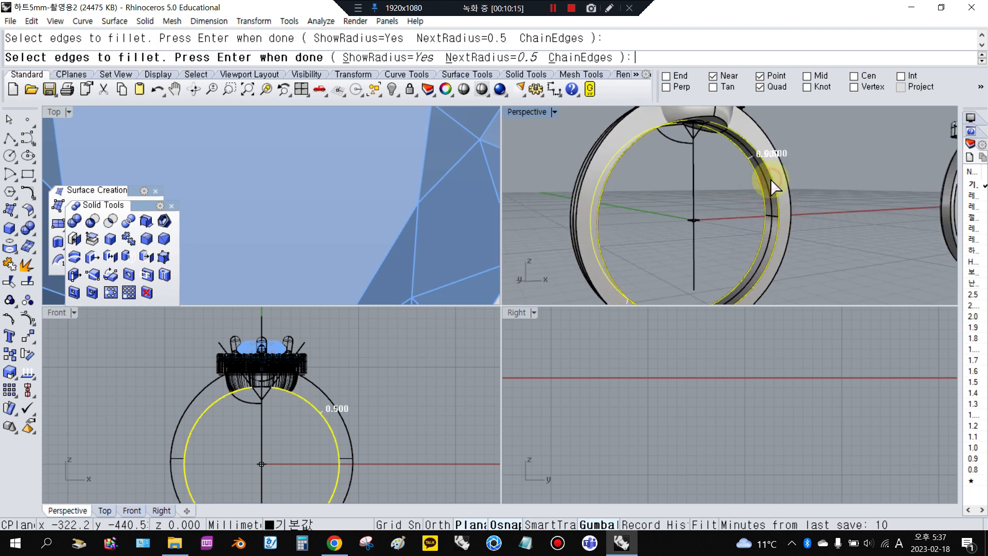
{"action": "key", "text": "Return"}
{"action": "key", "text": "Return"}
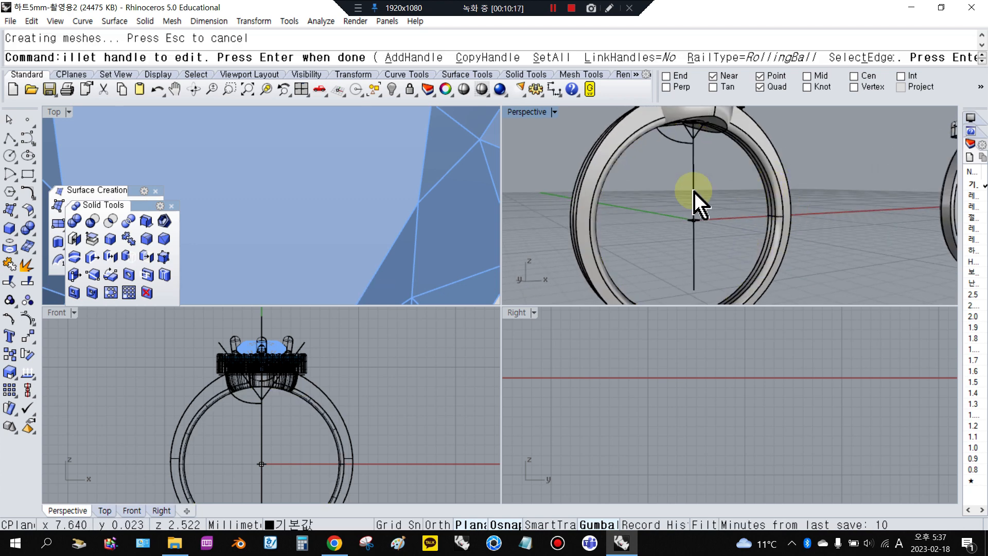
- Fillet the outer edges of the ring band on both sides with a 0.3 radius, and check the rounding
{"action": "key", "text": "Return"}
{"action": "left_click", "coordinate": [319, 58]}
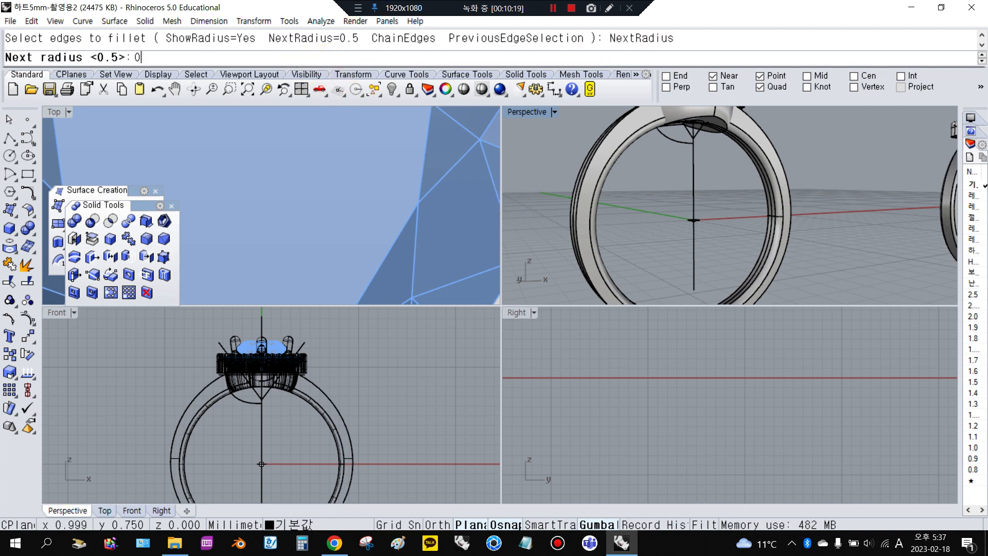
{"action": "key", "text": "Return"}
{"action": "right_click_drag", "start_coordinate": [640, 129], "coordinate": [730, 174]}
{"action": "left_click", "coordinate": [615, 205]}
{"action": "left_click", "coordinate": [662, 214]}
{"action": "scroll", "coordinate": [730, 174], "scroll_direction": "up", "scroll_amount": 3}
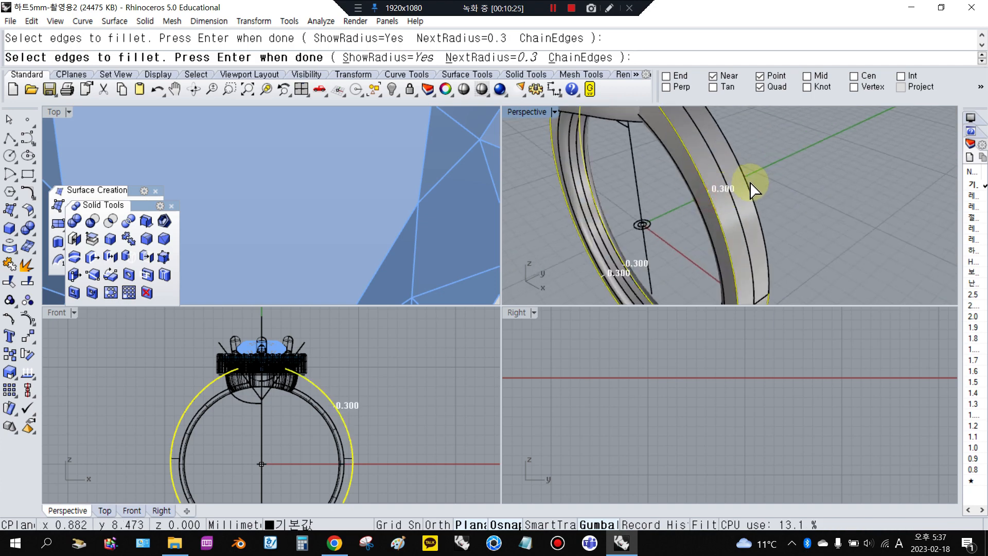
{"action": "scroll", "coordinate": [752, 191], "scroll_direction": "down", "scroll_amount": 3}
{"action": "right_click_drag", "start_coordinate": [798, 194], "coordinate": [611, 203]}
{"action": "key", "text": "Return"}
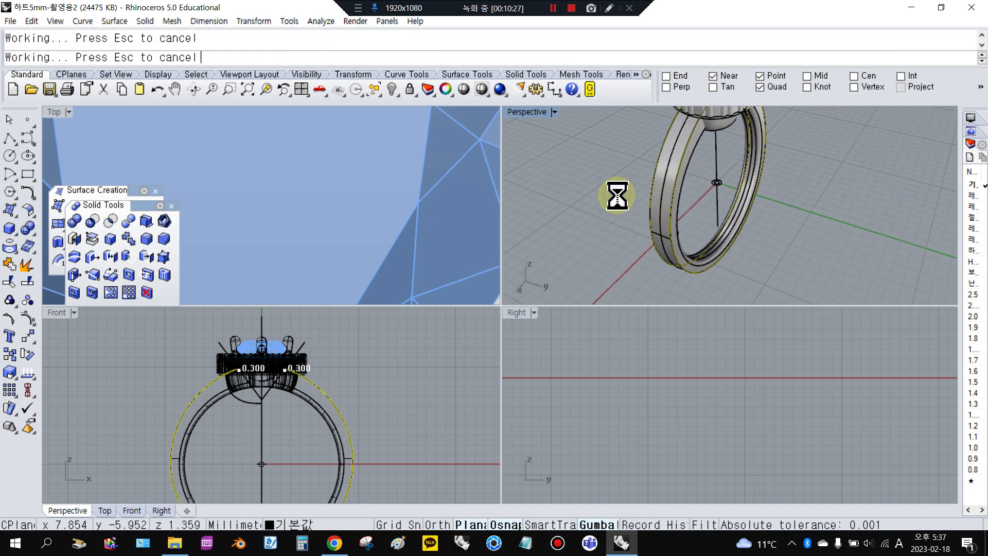
{"action": "scroll", "coordinate": [640, 212], "scroll_direction": "up", "scroll_amount": 3}
{"action": "right_click_drag", "start_coordinate": [640, 212], "coordinate": [607, 149]}
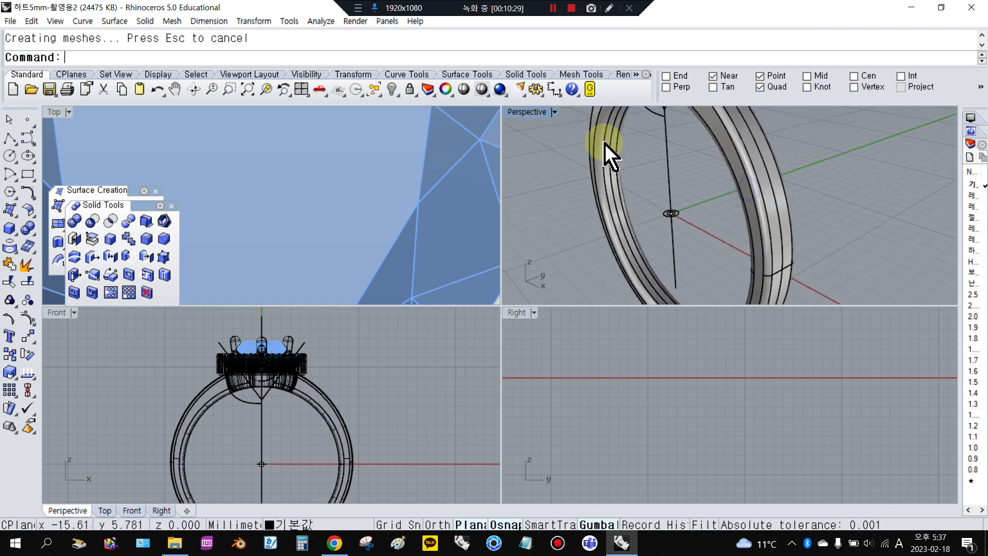
- Check the setting's underside in shaded display, and fillet the heart bowl's lower outline with a 0.3 radius
{"action": "left_click", "coordinate": [465, 90]}
{"action": "mouse_move", "coordinate": [728, 199]}
{"action": "right_mouse_down"}
{"action": "mouse_move", "coordinate": [812, 170]}
{"action": "mouse_move", "coordinate": [891, 161]}
{"action": "mouse_move", "coordinate": [659, 183]}
{"action": "mouse_move", "coordinate": [686, 181]}
{"action": "mouse_move", "coordinate": [752, 213]}
{"action": "mouse_move", "coordinate": [669, 227]}
{"action": "mouse_move", "coordinate": [717, 161]}
{"action": "right_mouse_up"}
{"action": "scroll", "coordinate": [714, 159], "scroll_direction": "up", "scroll_amount": 5}
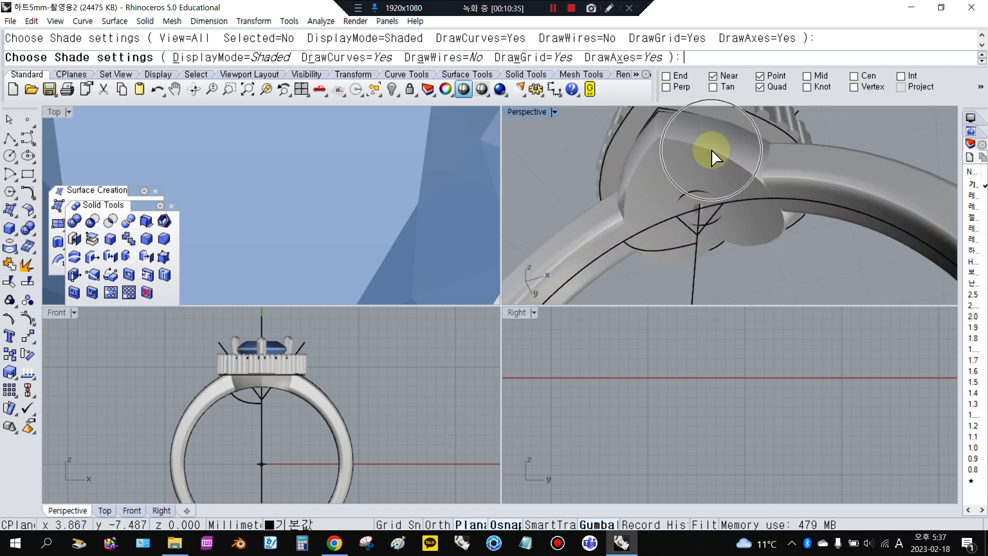
{"action": "right_click", "coordinate": [537, 196]}
{"action": "left_click", "coordinate": [147, 240]}
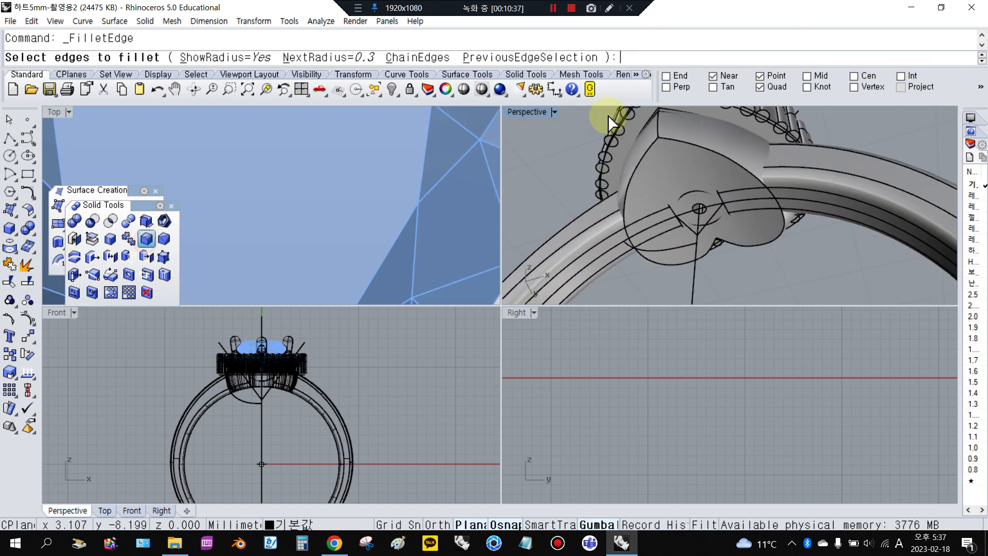
{"action": "left_click", "coordinate": [646, 158]}
{"action": "left_click", "coordinate": [670, 148]}
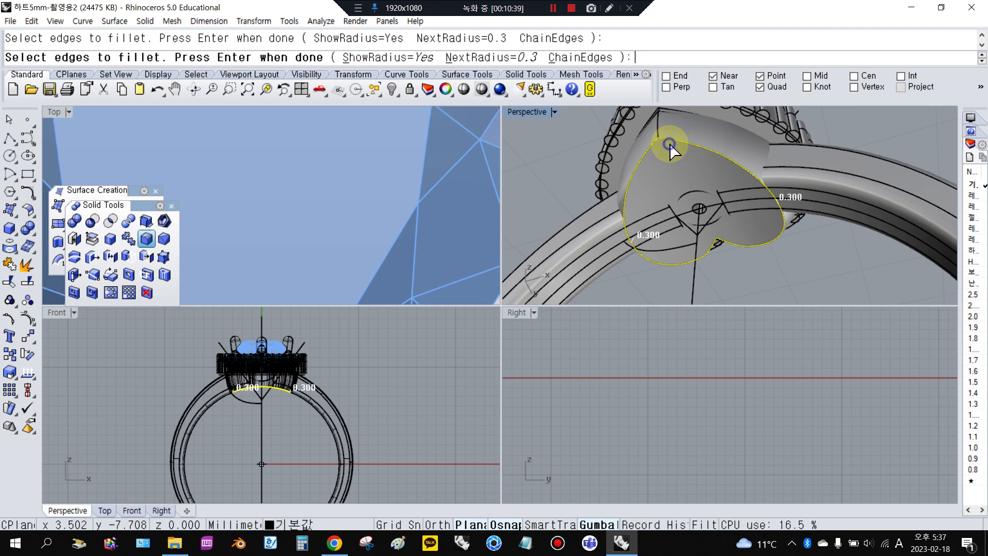
{"action": "right_click", "coordinate": [670, 148]}
{"action": "right_click", "coordinate": [671, 144]}
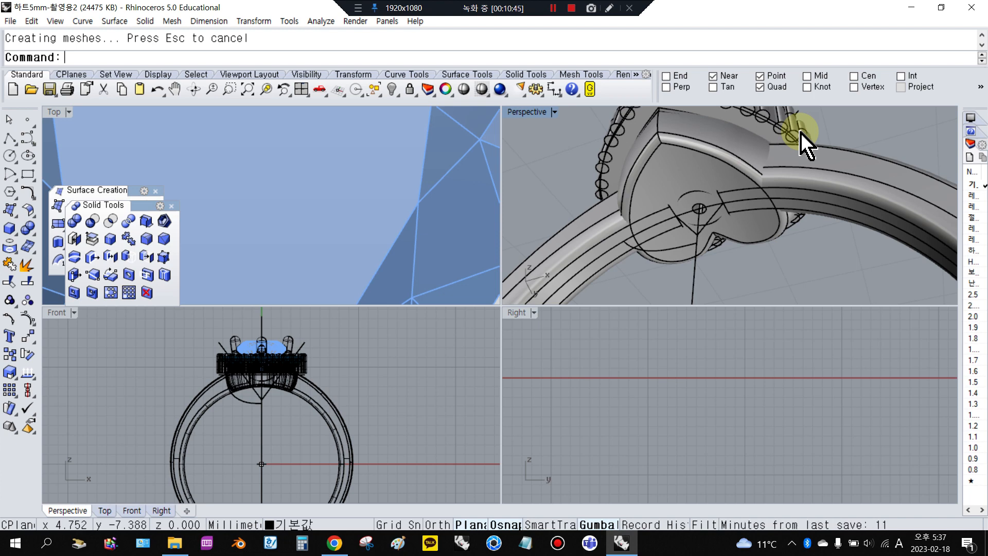
- Maximize the Perspective view and examine the finished ring copy beside the model, shaded, including the underside of its setting
{"action": "mouse_move", "coordinate": [801, 133]}
{"action": "right_mouse_down"}
{"action": "mouse_move", "coordinate": [718, 211]}
{"action": "mouse_move", "coordinate": [711, 115]}
{"action": "mouse_move", "coordinate": [721, 232]}
{"action": "mouse_move", "coordinate": [683, 116]}
{"action": "mouse_move", "coordinate": [673, 115]}
{"action": "mouse_move", "coordinate": [662, 232]}
{"action": "mouse_move", "coordinate": [629, 278]}
{"action": "mouse_move", "coordinate": [702, 214]}
{"action": "mouse_move", "coordinate": [750, 280]}
{"action": "mouse_move", "coordinate": [697, 227]}
{"action": "mouse_move", "coordinate": [803, 242]}
{"action": "right_mouse_up"}
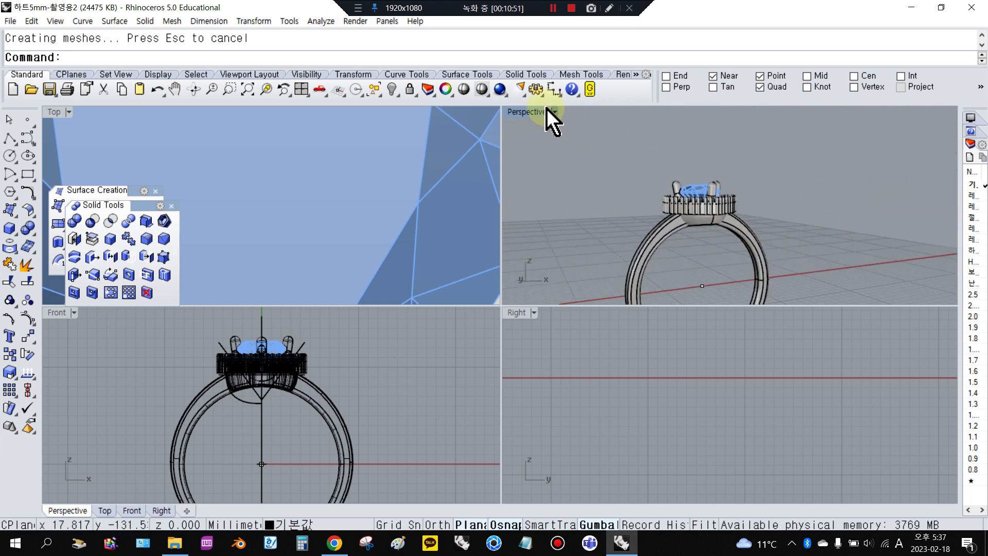
{"action": "double_click", "coordinate": [530, 113]}
{"action": "right_click", "coordinate": [396, 87]}
{"action": "scroll", "coordinate": [541, 234], "scroll_direction": "down", "scroll_amount": 8}
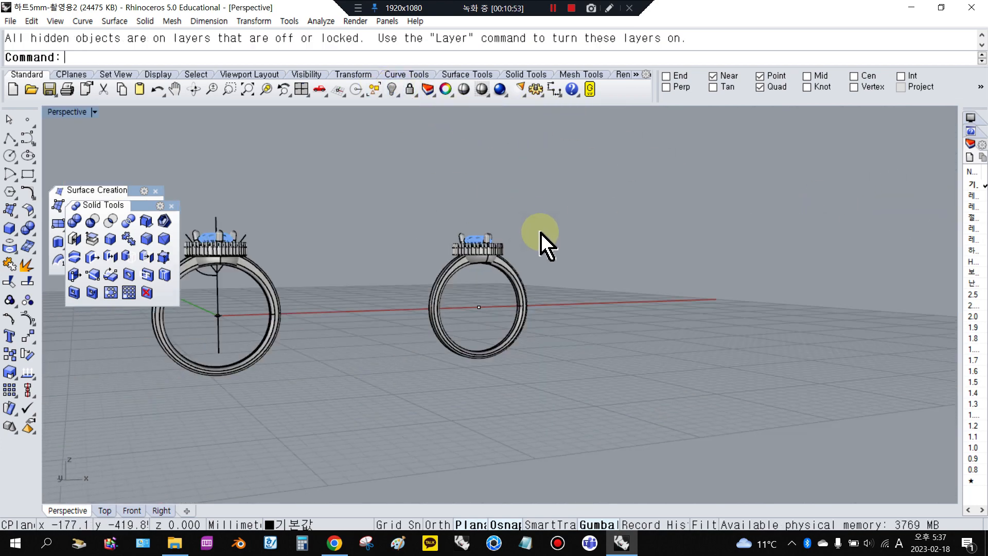
{"action": "right_click_drag", "start_coordinate": [540, 234], "coordinate": [458, 164]}
{"action": "scroll", "coordinate": [491, 255], "scroll_direction": "up", "scroll_amount": 8}
{"action": "left_click", "coordinate": [464, 89]}
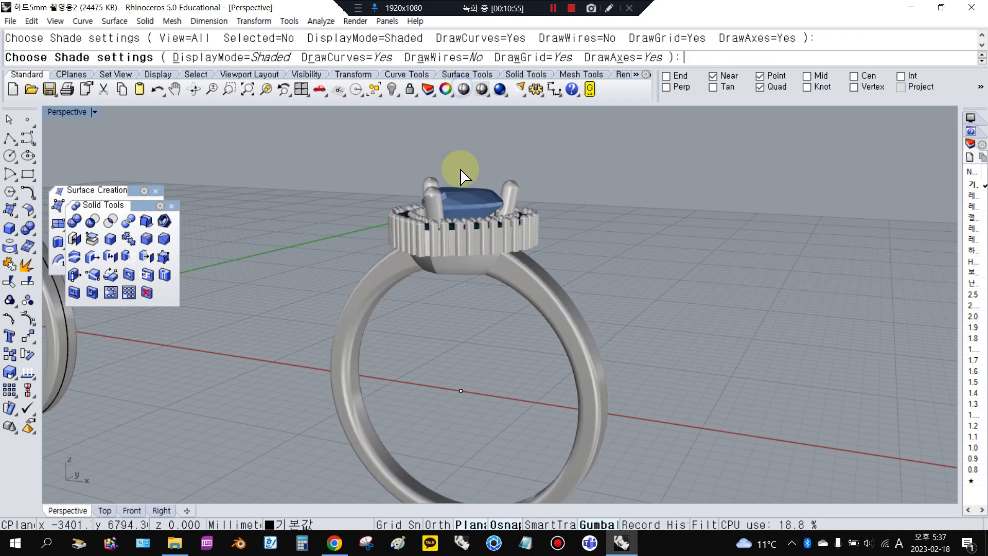
{"action": "scroll", "coordinate": [459, 169], "scroll_direction": "up", "scroll_amount": 6}
{"action": "right_click_drag", "start_coordinate": [459, 238], "coordinate": [704, 211]}
{"action": "scroll", "coordinate": [483, 198], "scroll_direction": "up", "scroll_amount": 3}
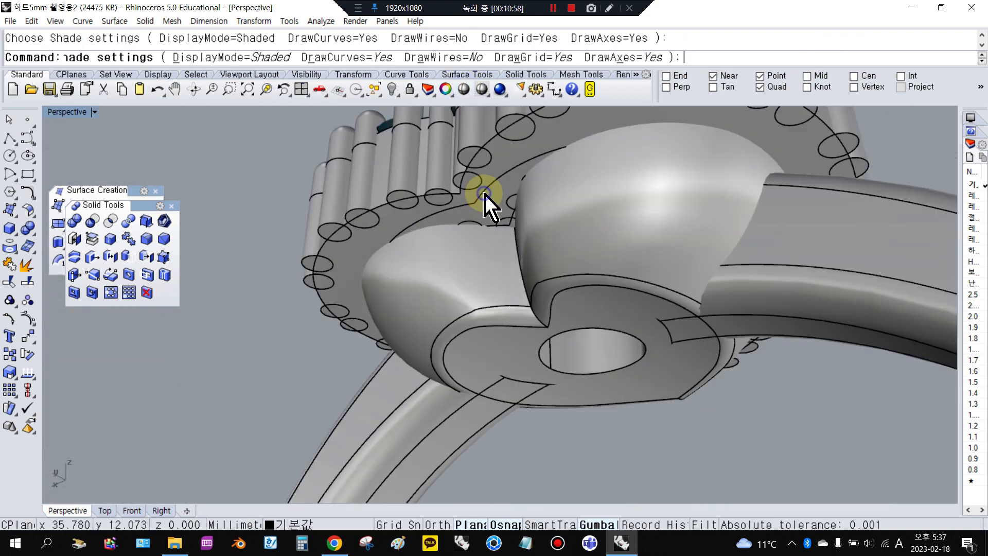
{"action": "key", "text": "ctrl+a"}
{"action": "left_click", "coordinate": [236, 198]}
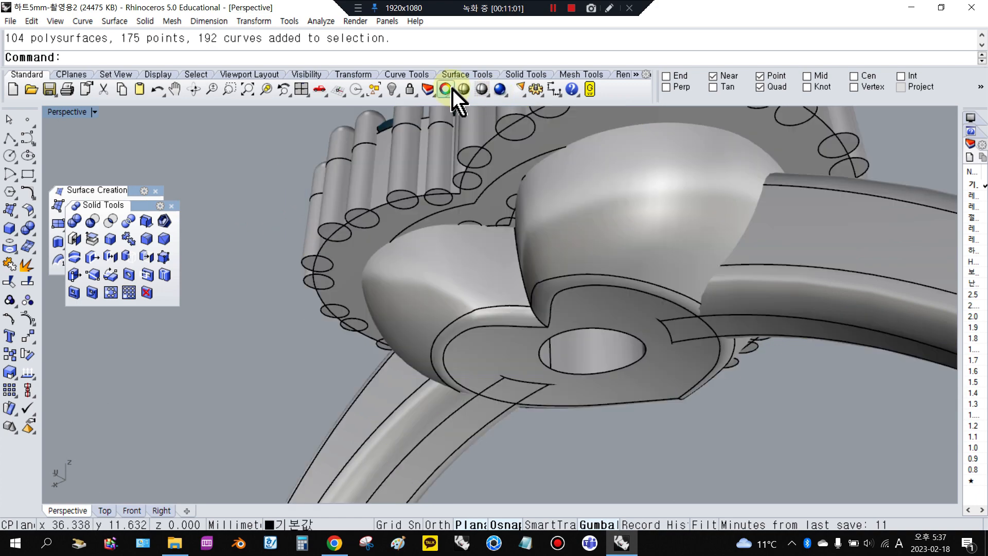
{"action": "left_click", "coordinate": [374, 93]}
{"action": "left_click", "coordinate": [465, 191]}
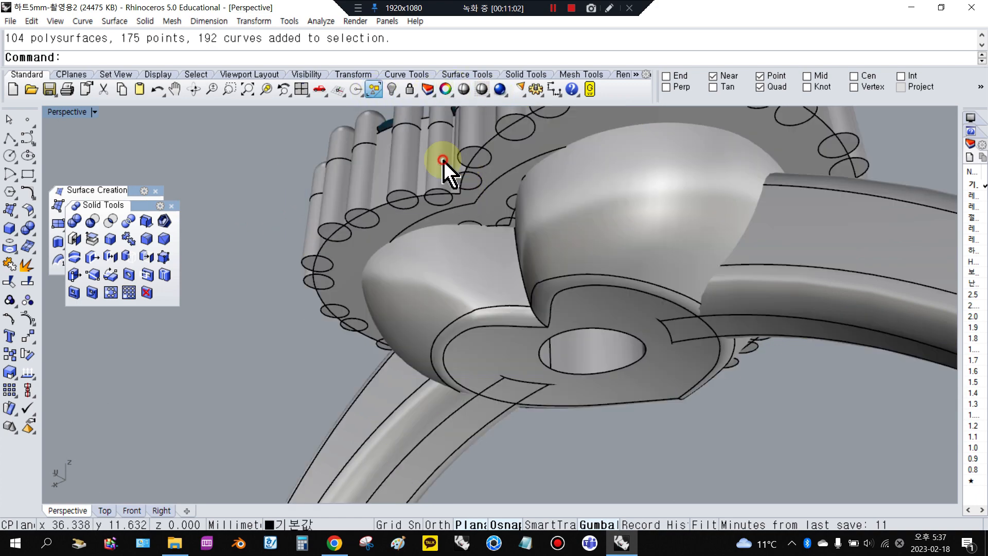
{"action": "left_click", "coordinate": [392, 89]}
- Examine the finished ring copy in shaded display, from below the heart bowl around to the stones on top
{"action": "left_click", "coordinate": [463, 89]}
{"action": "scroll", "coordinate": [521, 230], "scroll_direction": "down", "scroll_amount": 5}
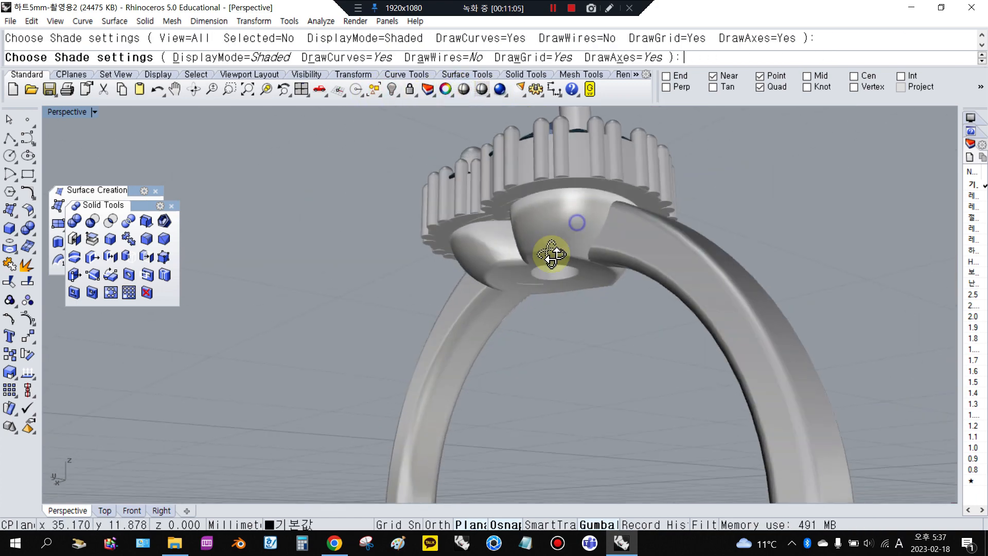
{"action": "right_click_drag", "start_coordinate": [552, 254], "coordinate": [494, 335]}
{"action": "scroll", "coordinate": [376, 214], "scroll_direction": "down", "scroll_amount": 3}
{"action": "scroll", "coordinate": [567, 304], "scroll_direction": "up", "scroll_amount": 5}
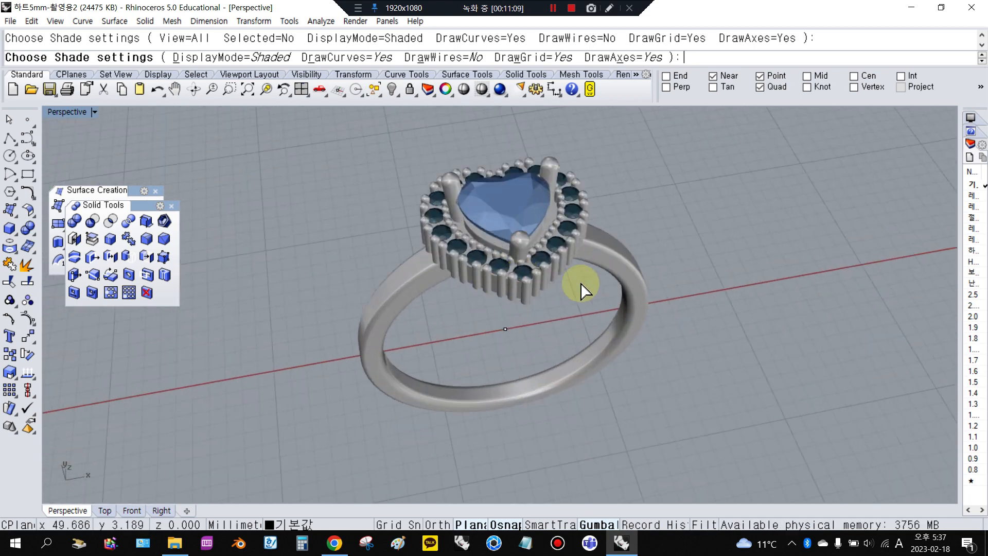